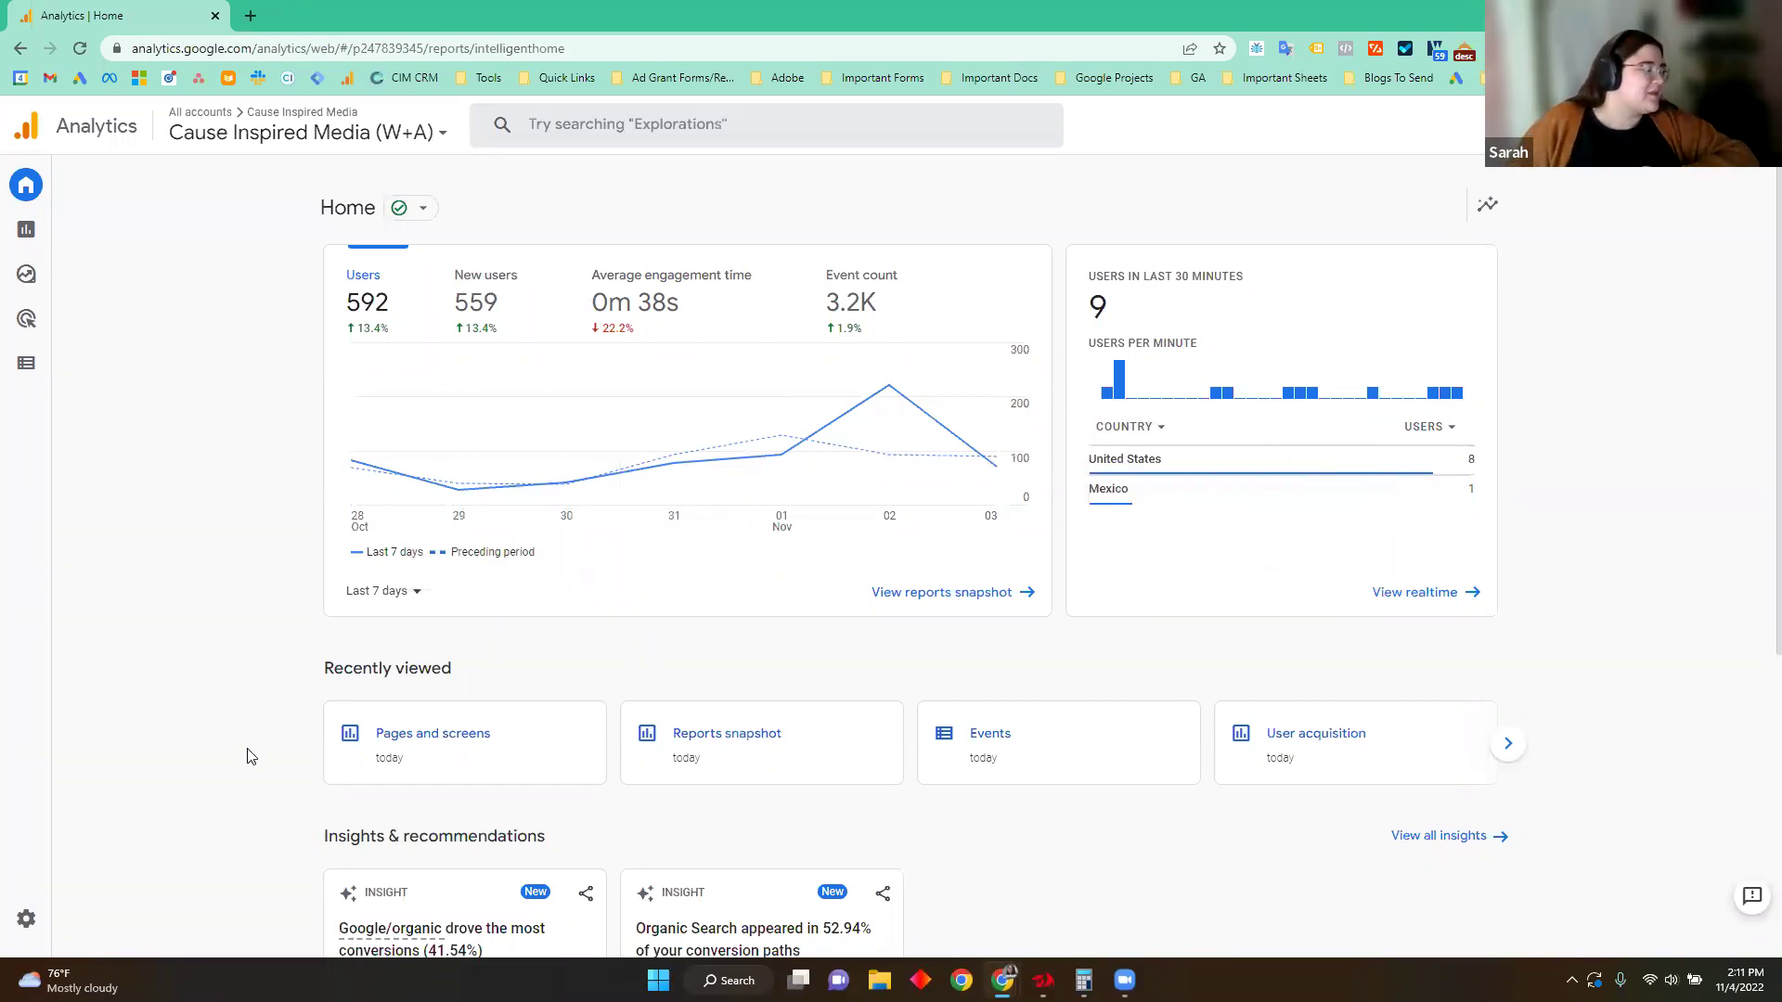
left_click(330, 135)
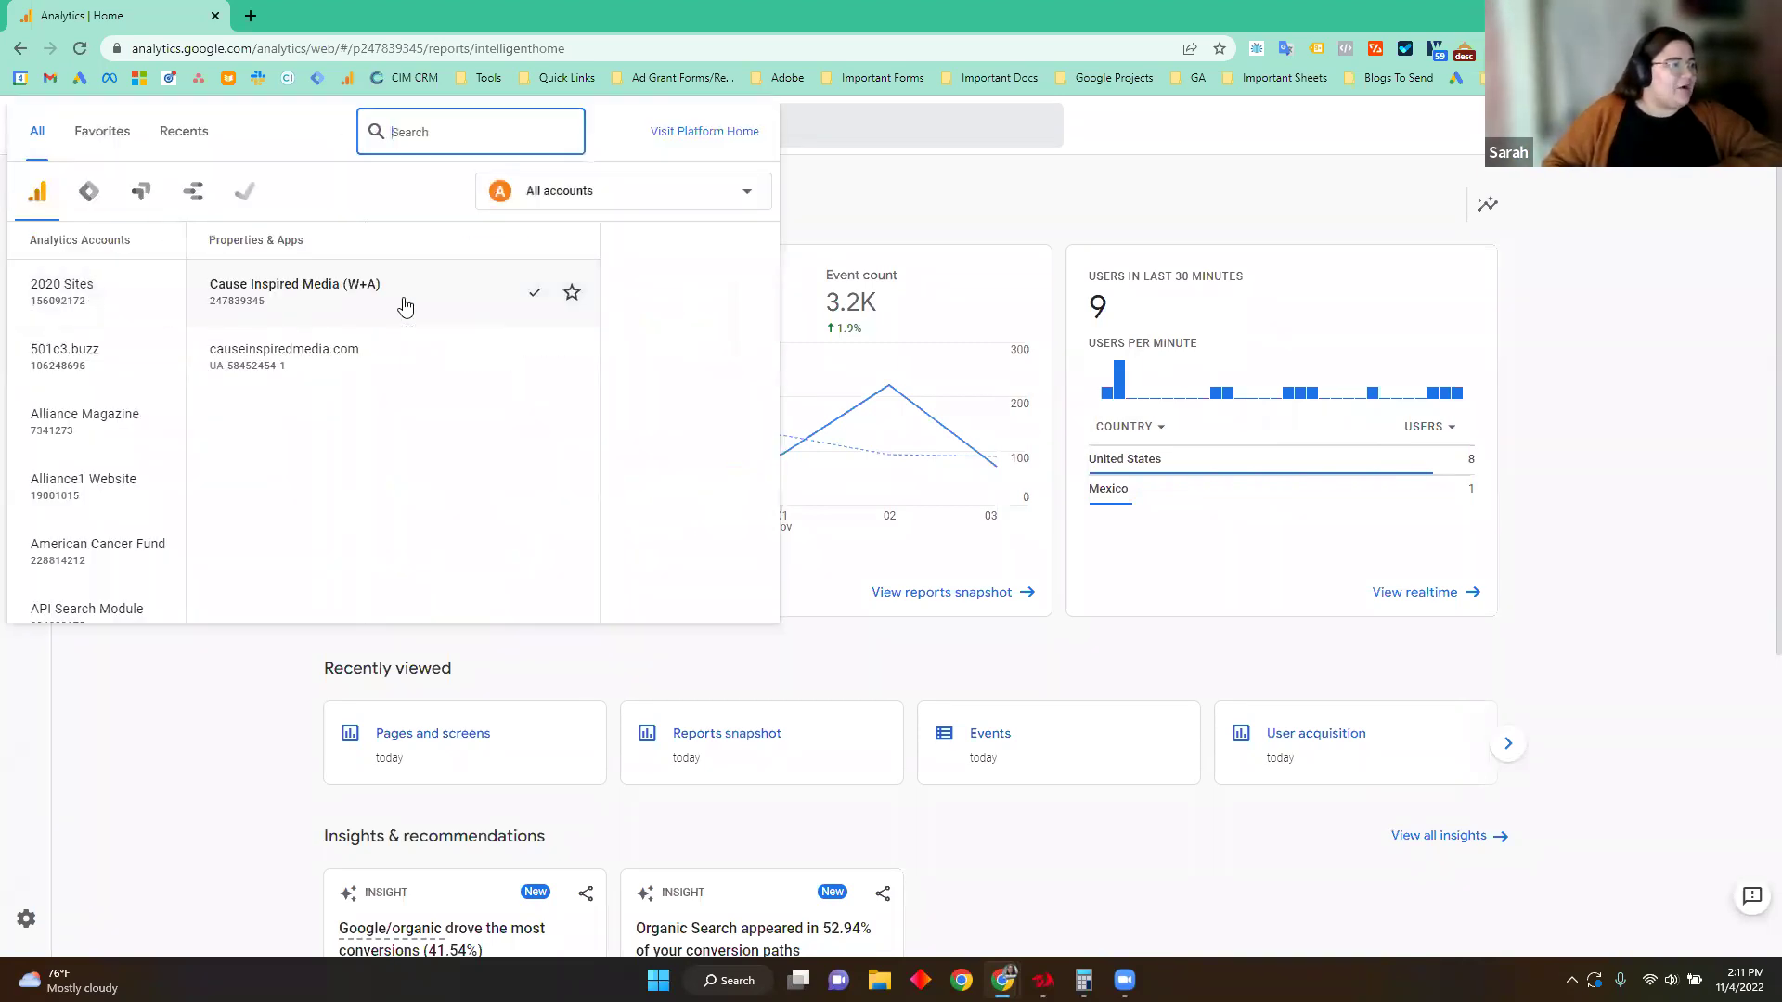
left_click(784, 370)
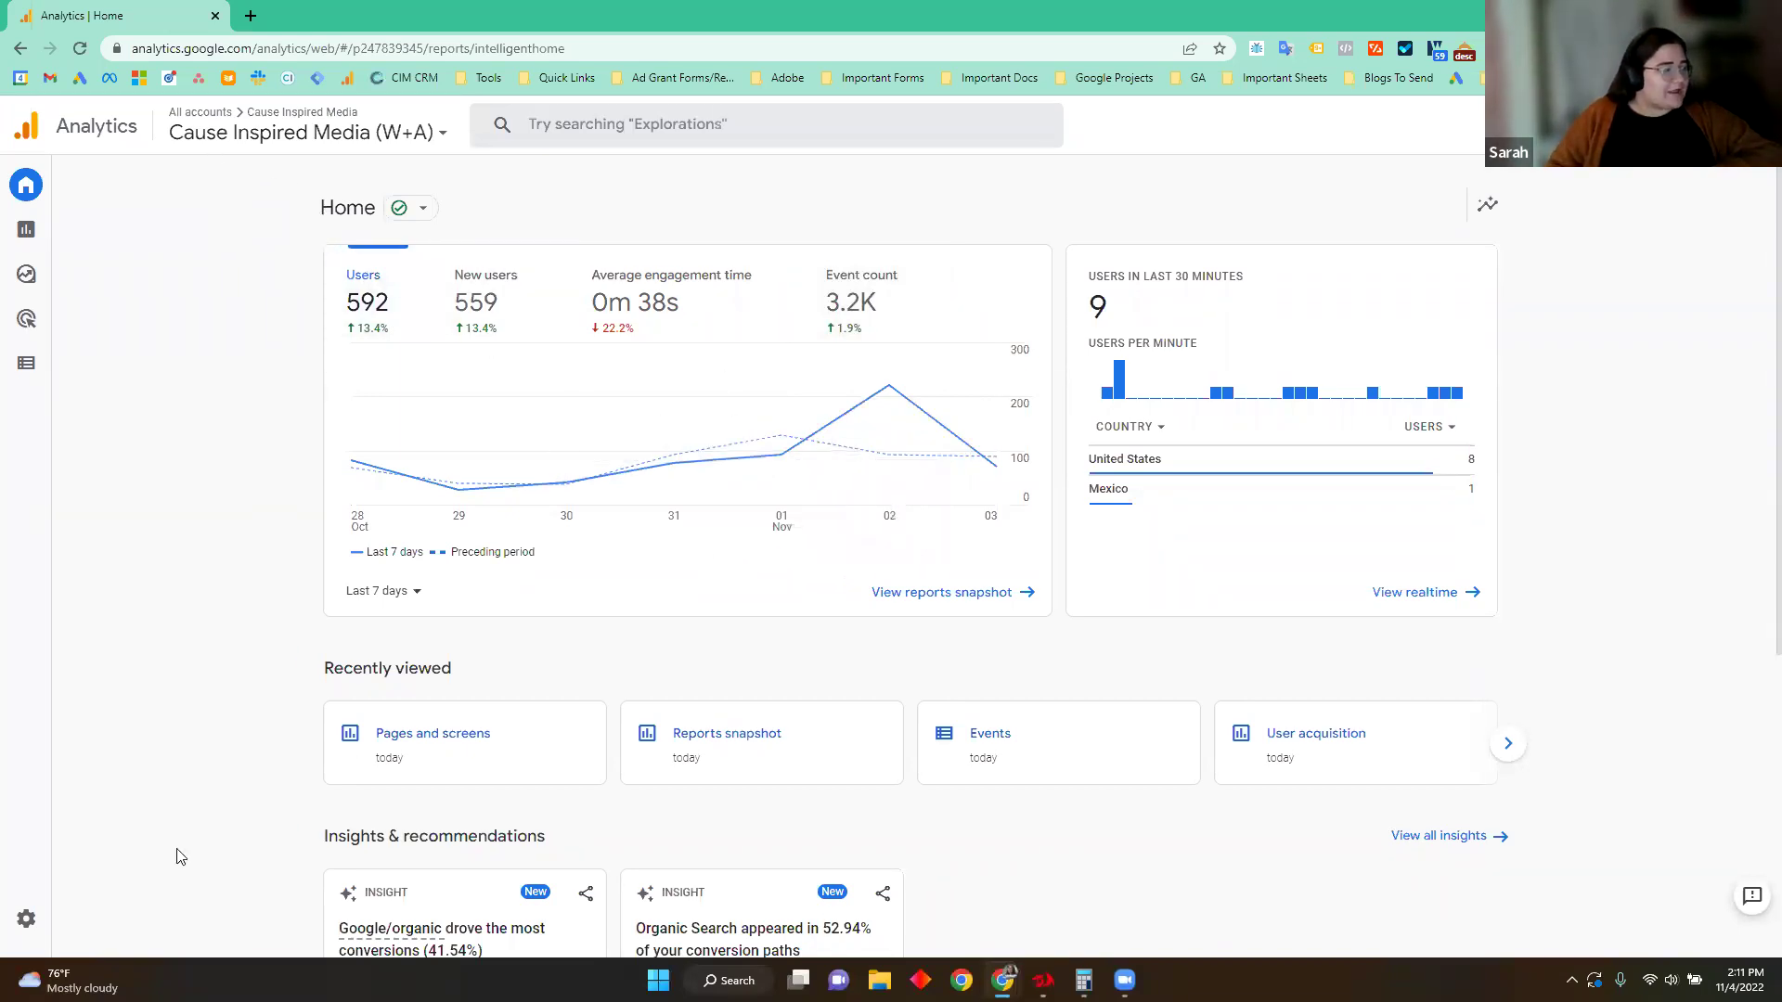
Step: Start a new Analytics account named Example, keep the default data sharing settings, and continue to the property setup
left_click(26, 920)
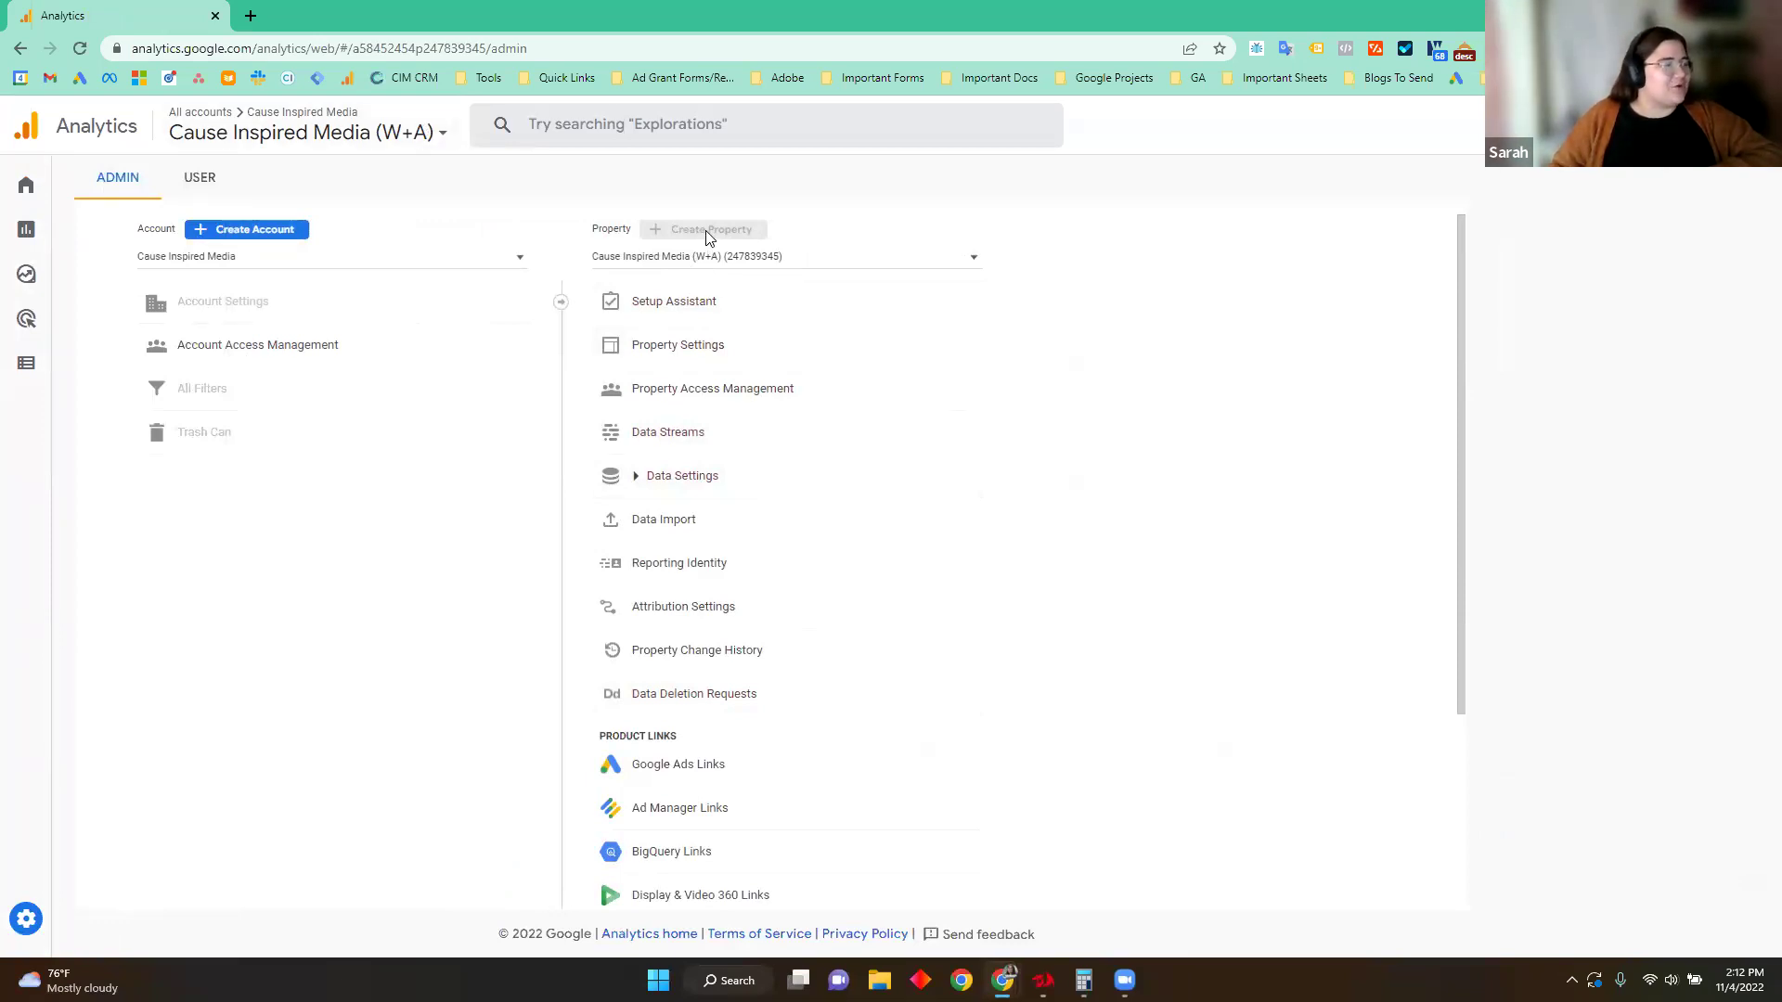
left_click(293, 238)
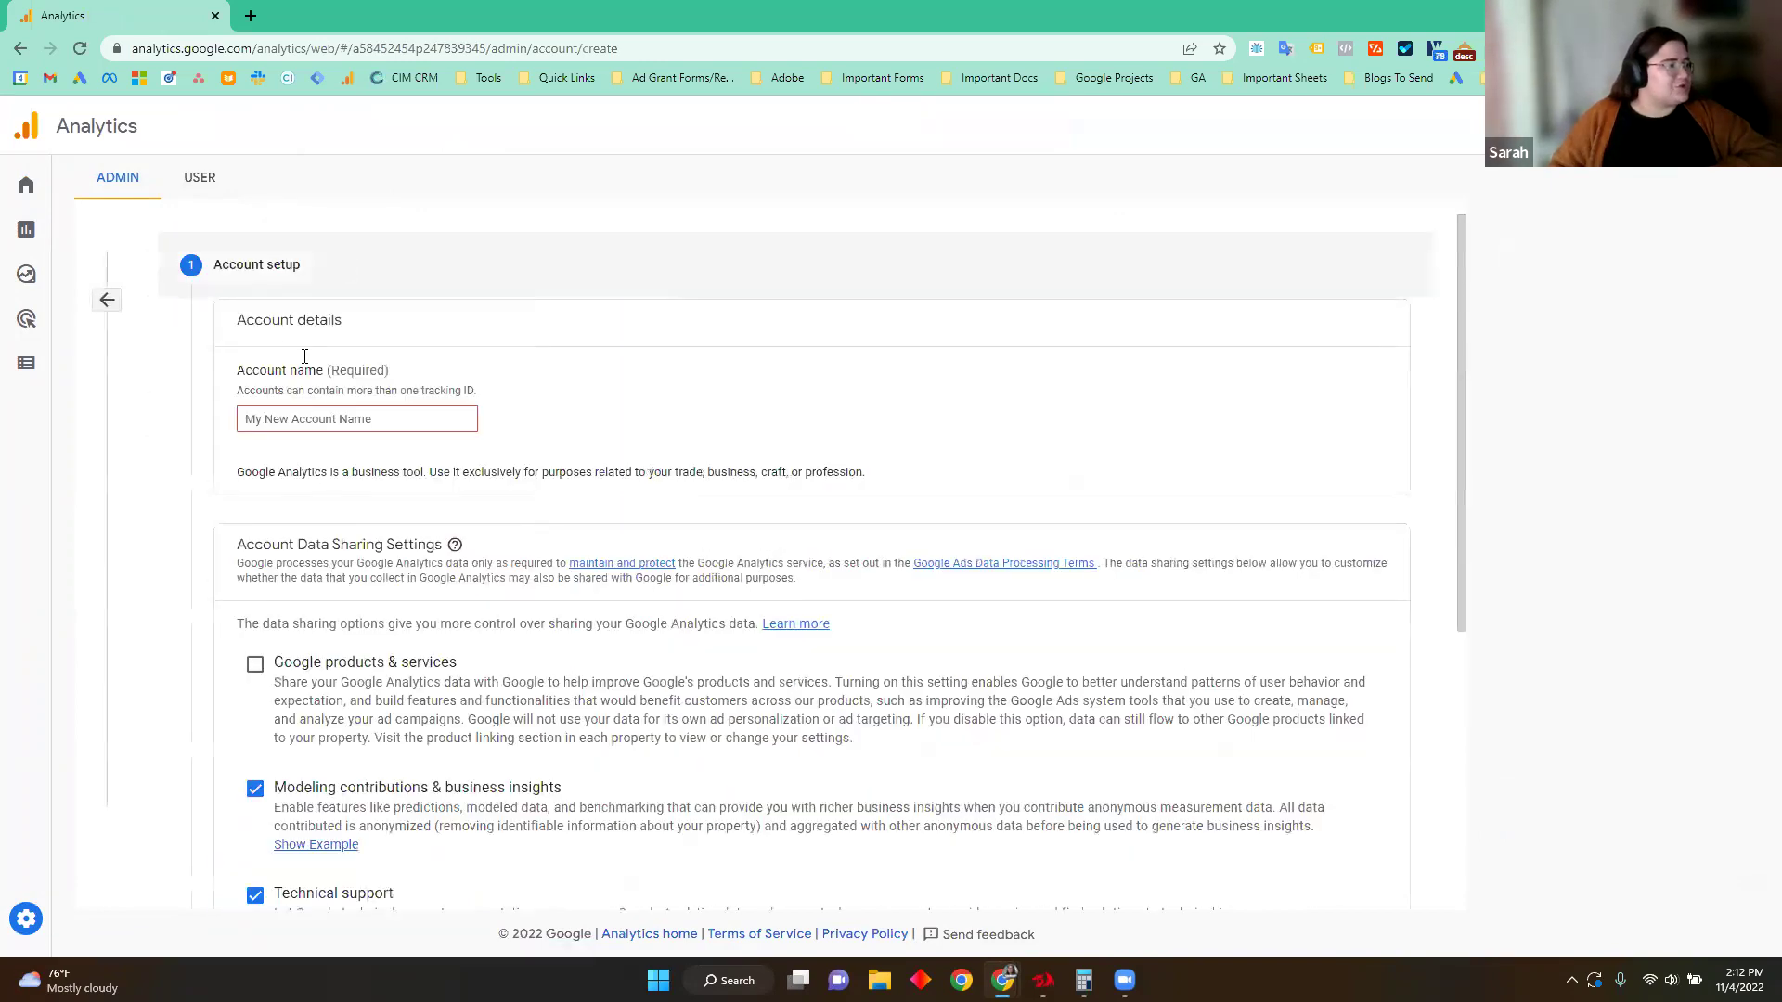
left_click(373, 414)
type("Examp")
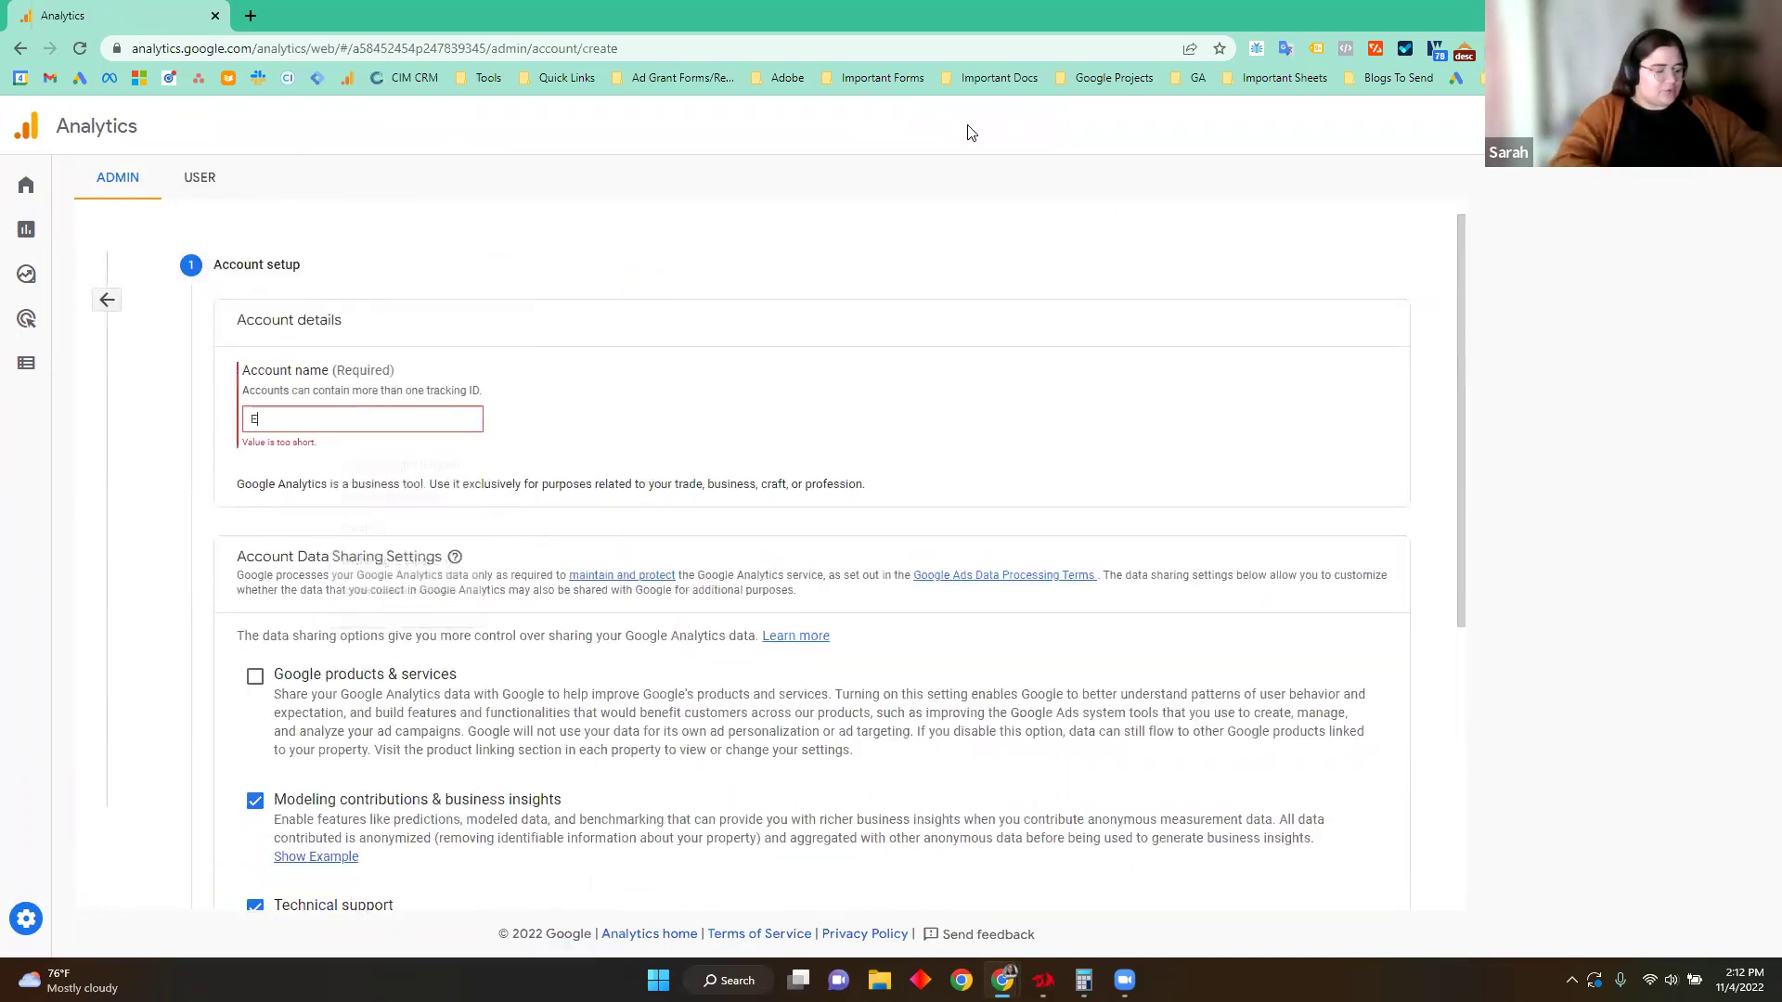
left_click(627, 408)
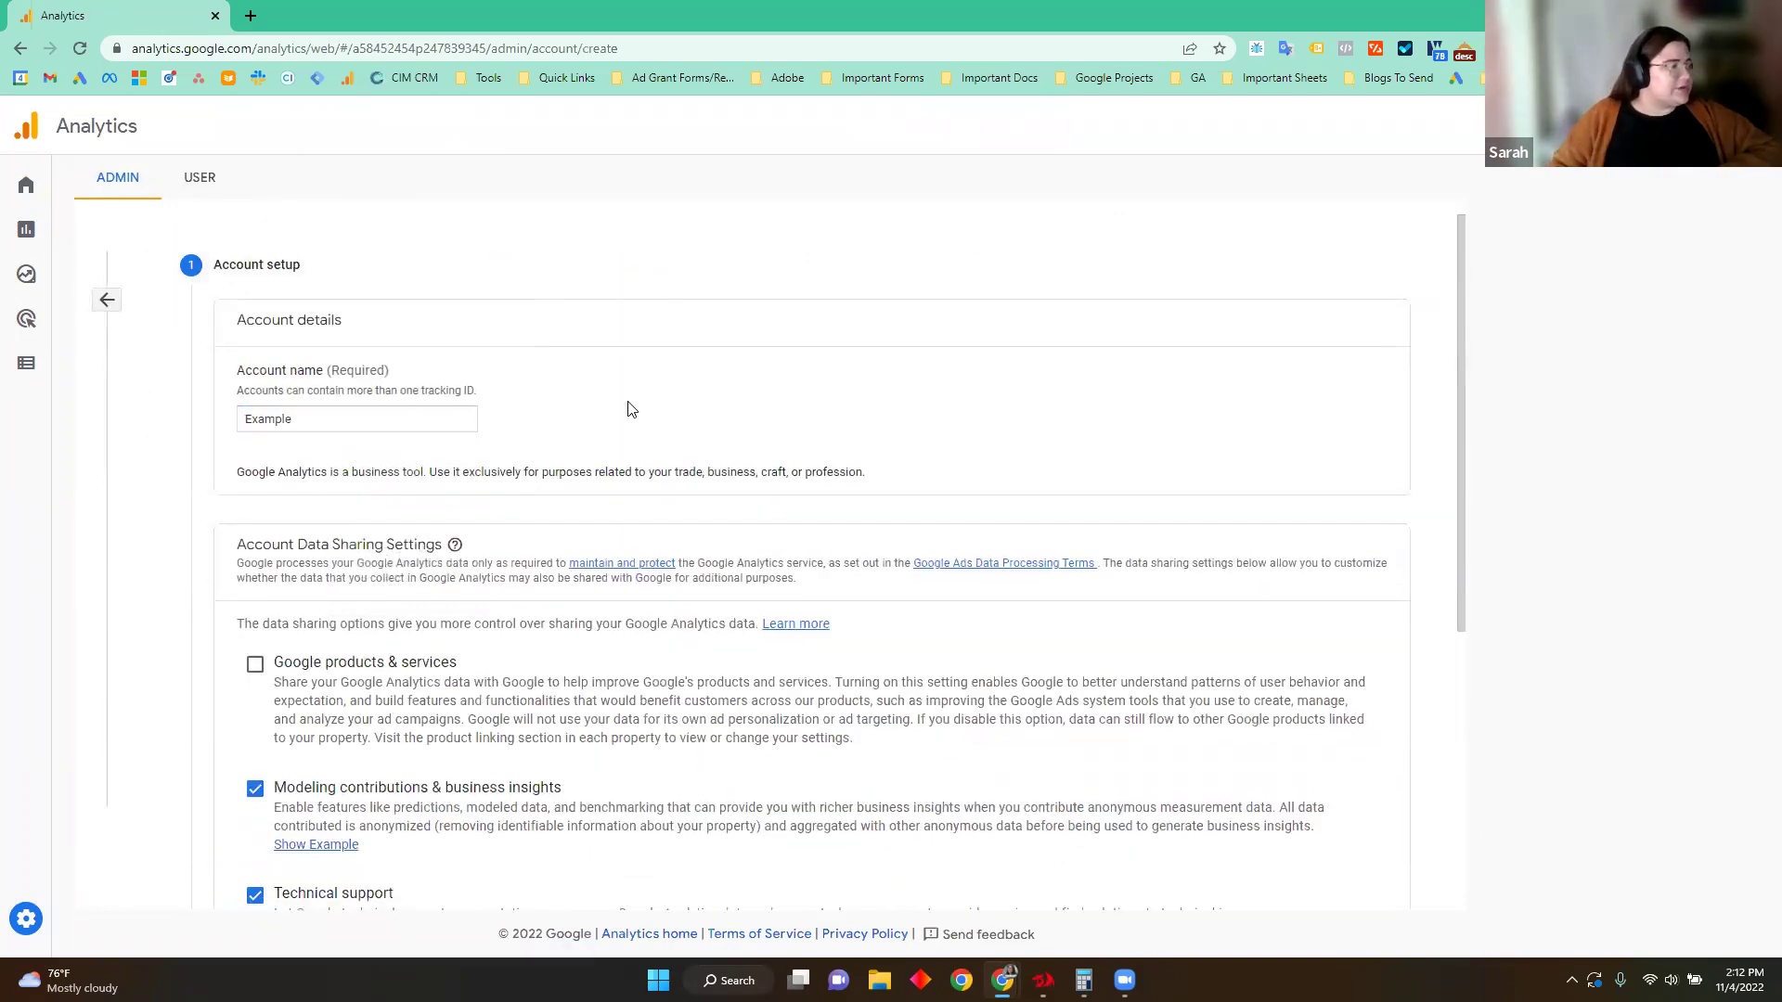
scroll(653, 450, "down", 2)
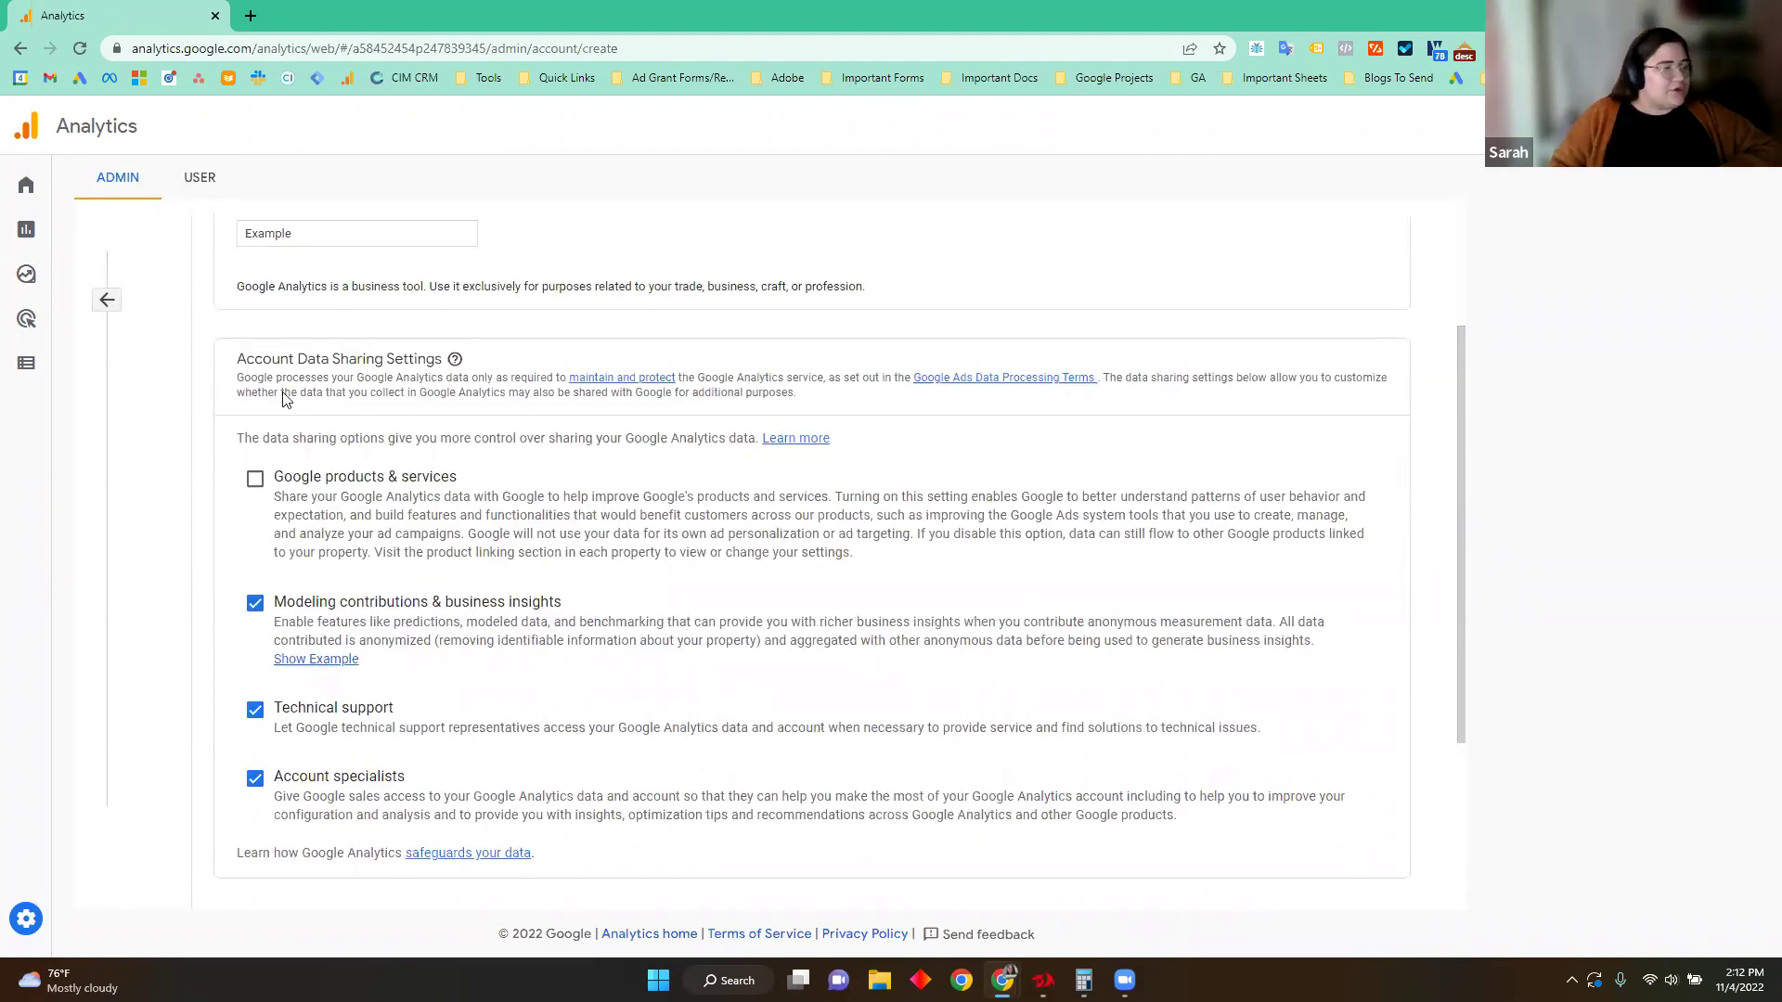
scroll(459, 790, "up", 2)
scroll(530, 440, "down", 4)
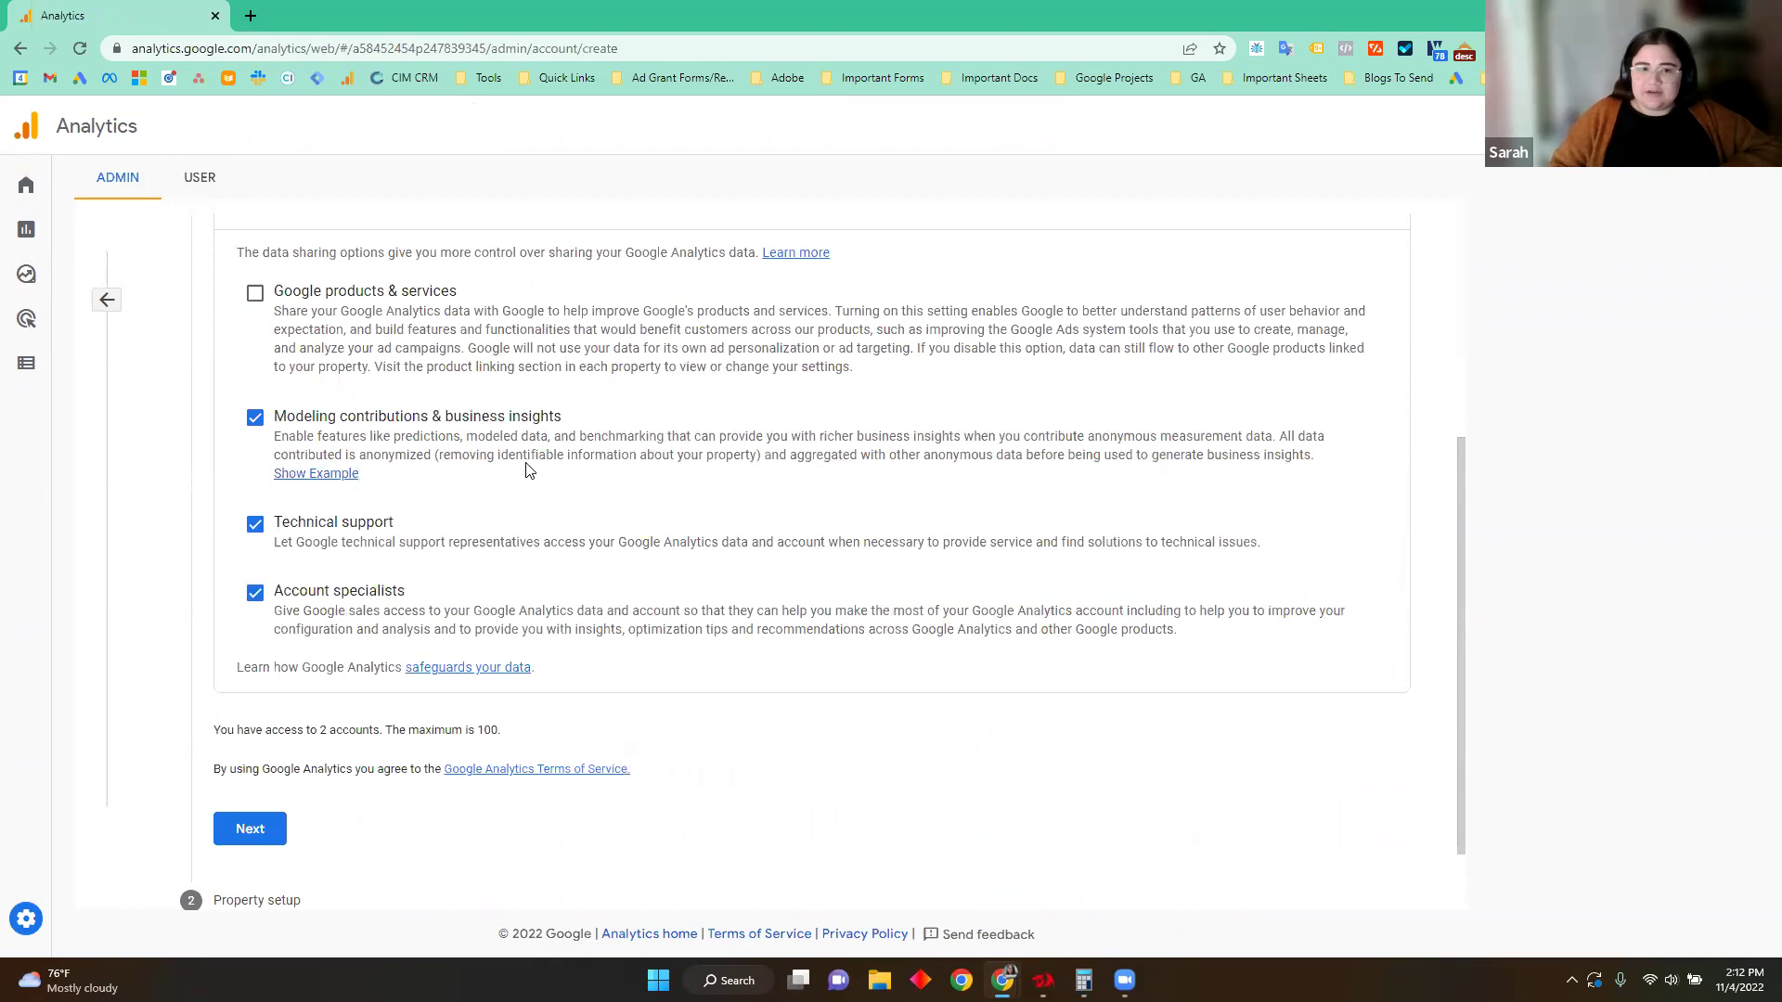
left_click(249, 829)
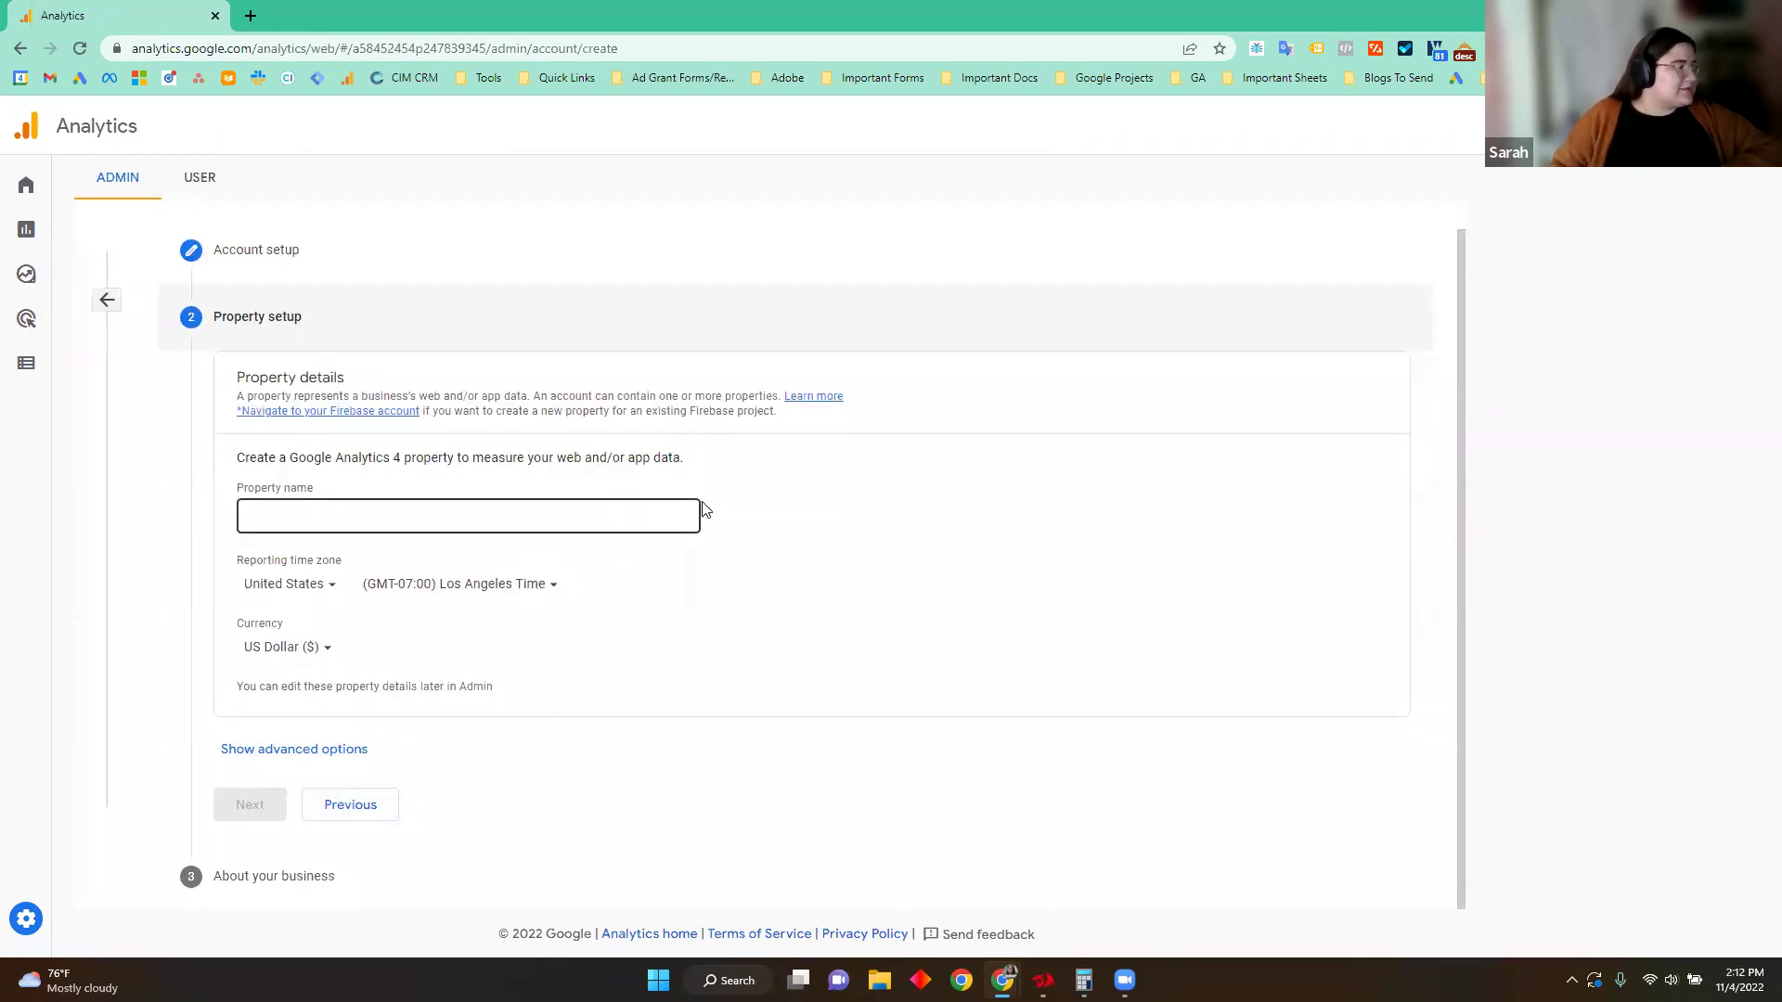
Step: Name the property example.com and set its reporting time zone to (GMT-04:00) New York Time
left_click(571, 516)
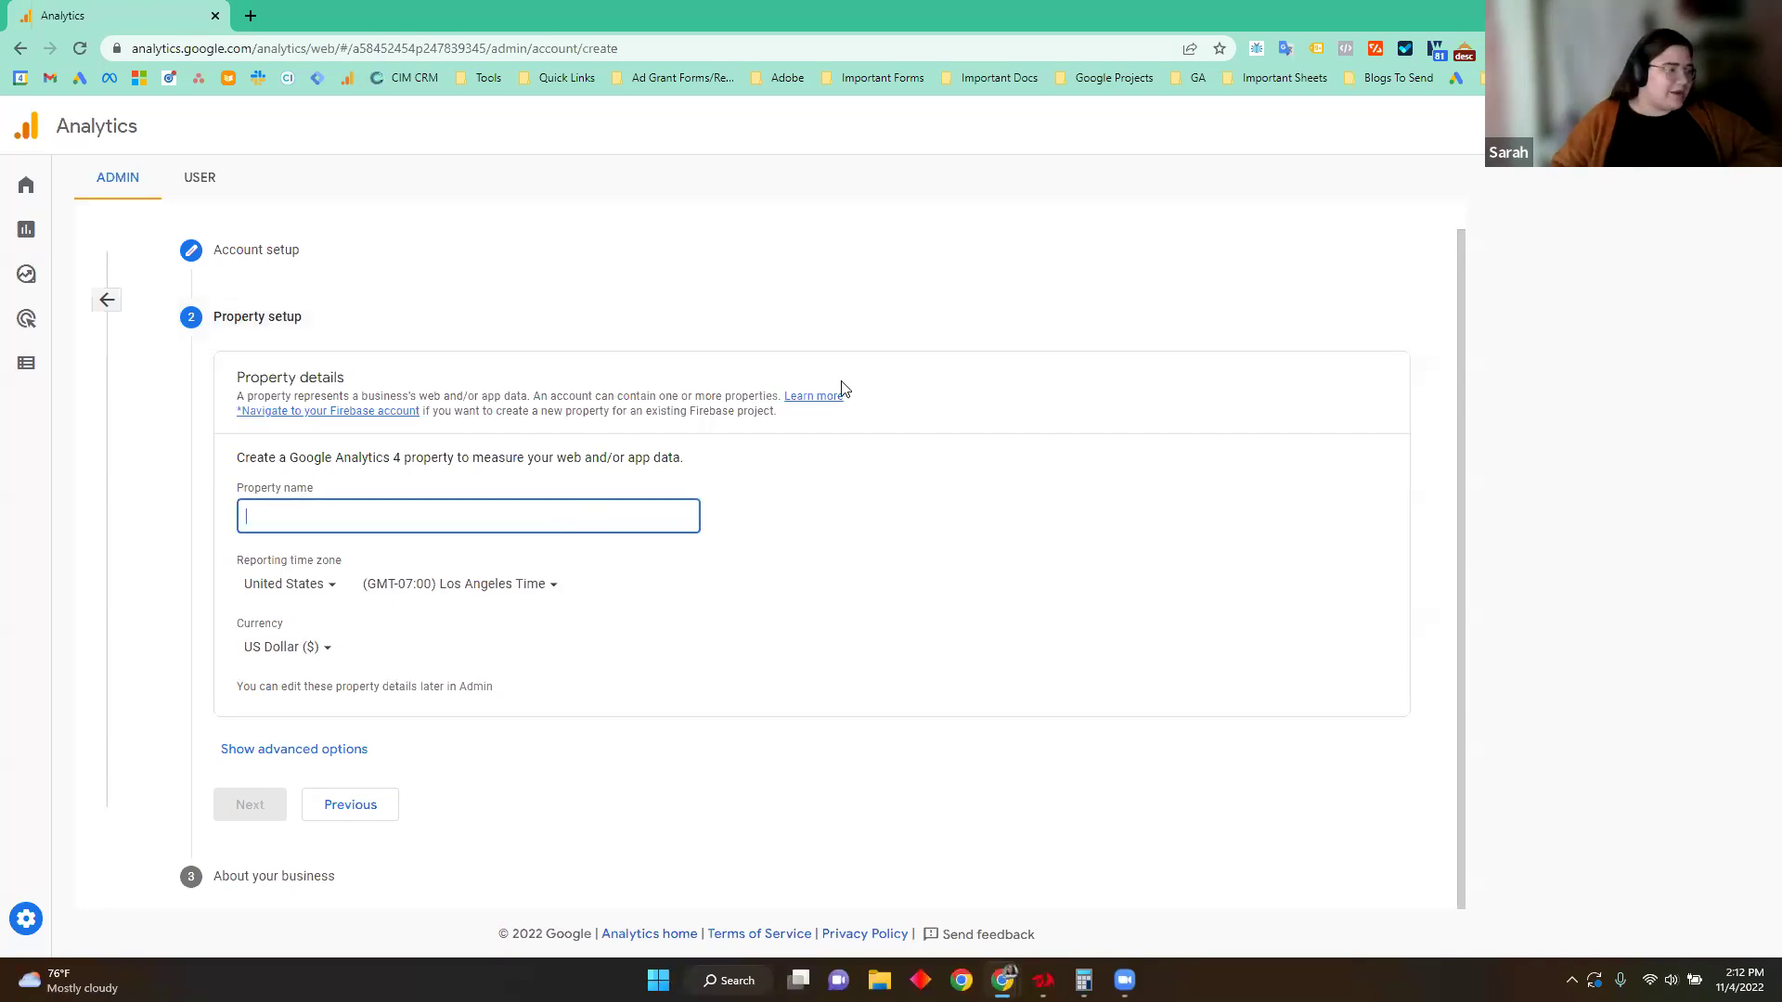
type("example.c")
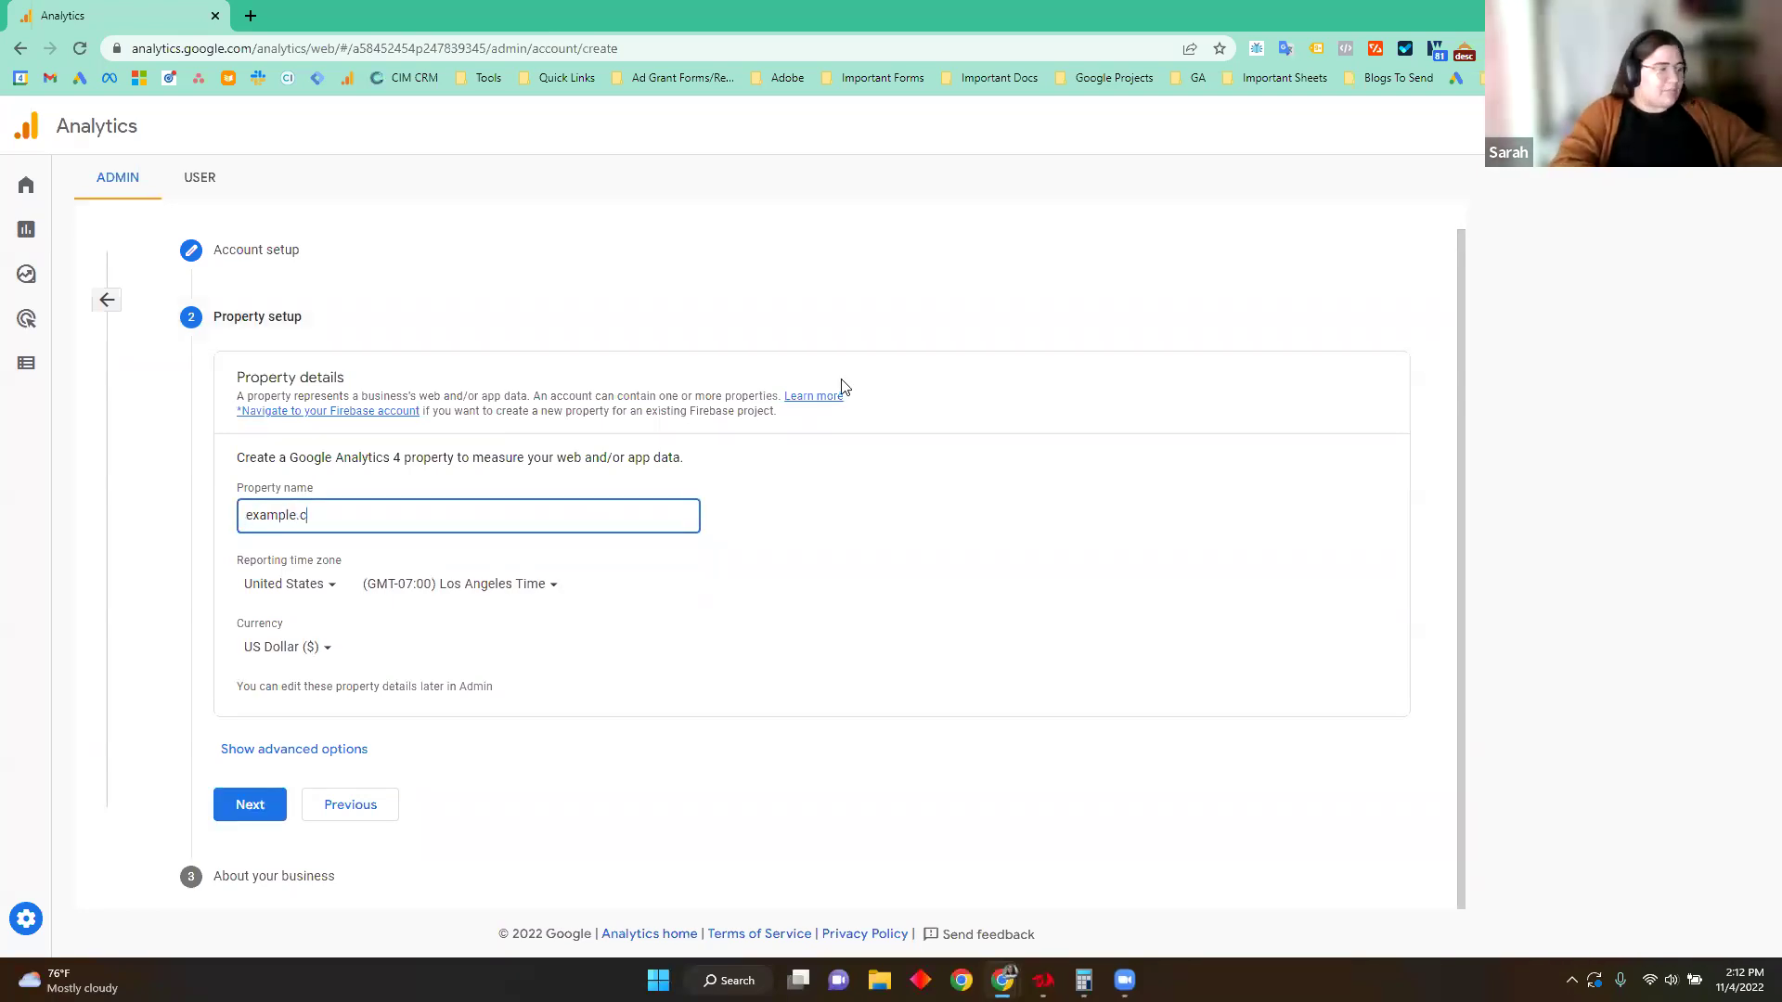
type("om")
left_click(534, 585)
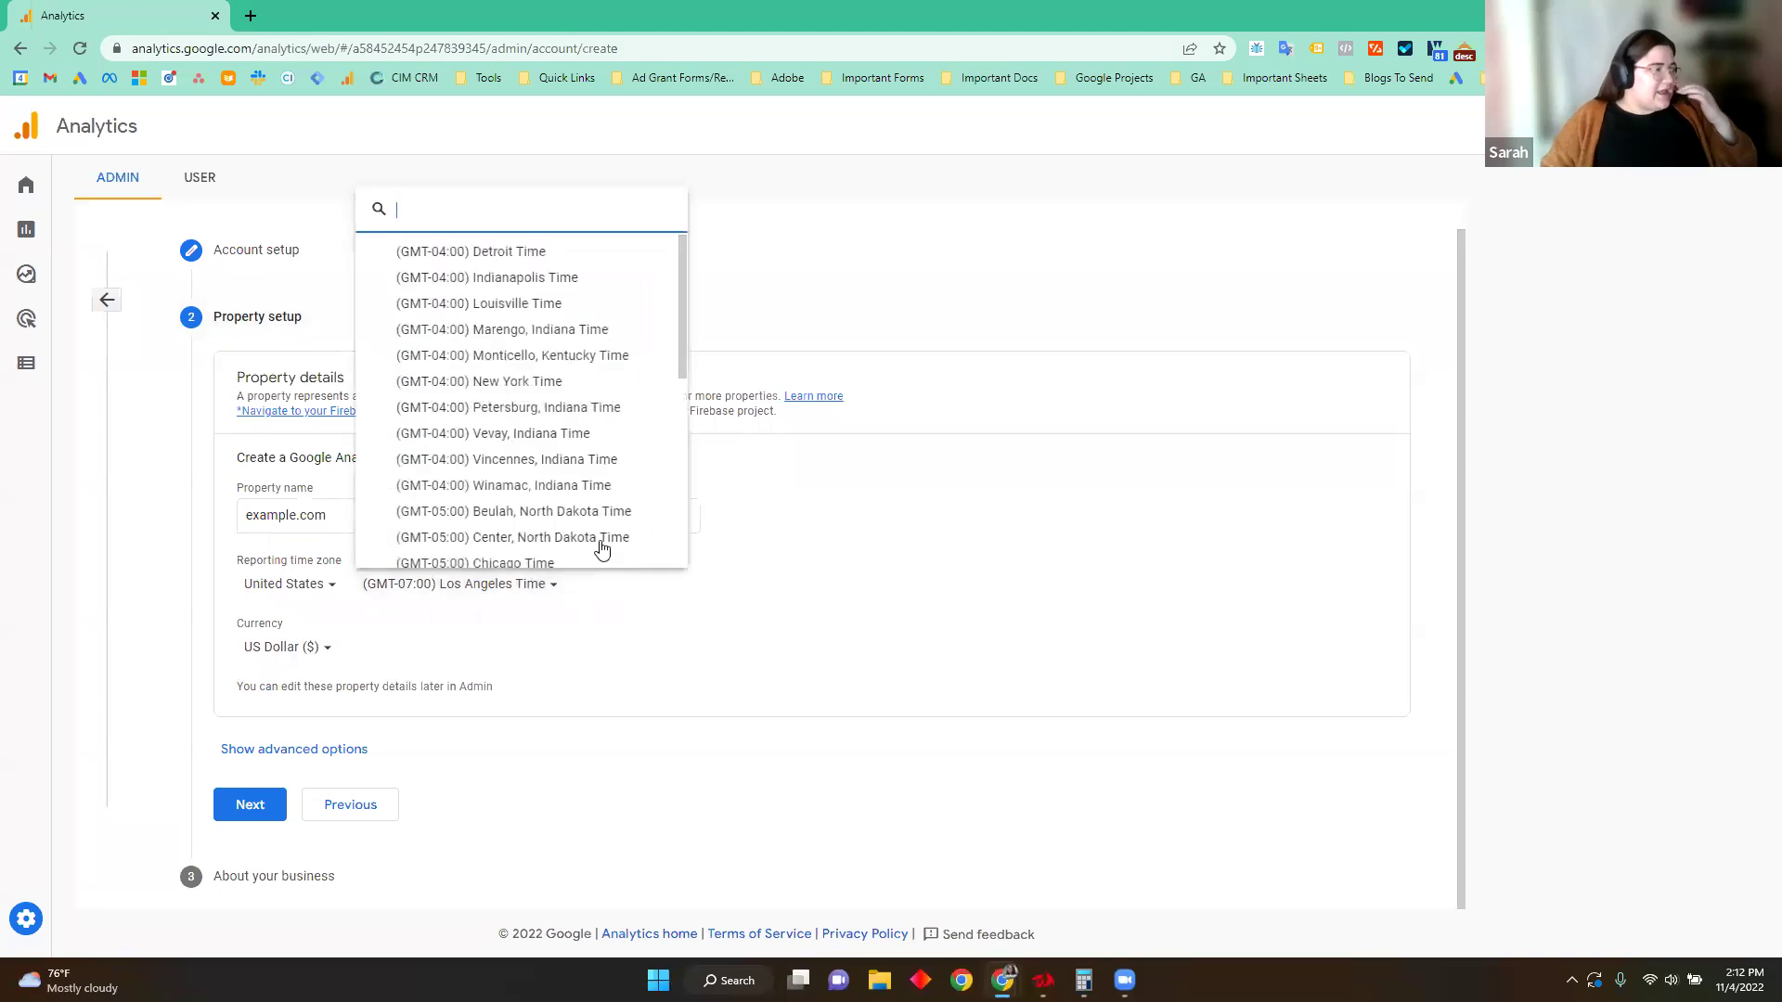
left_click(550, 377)
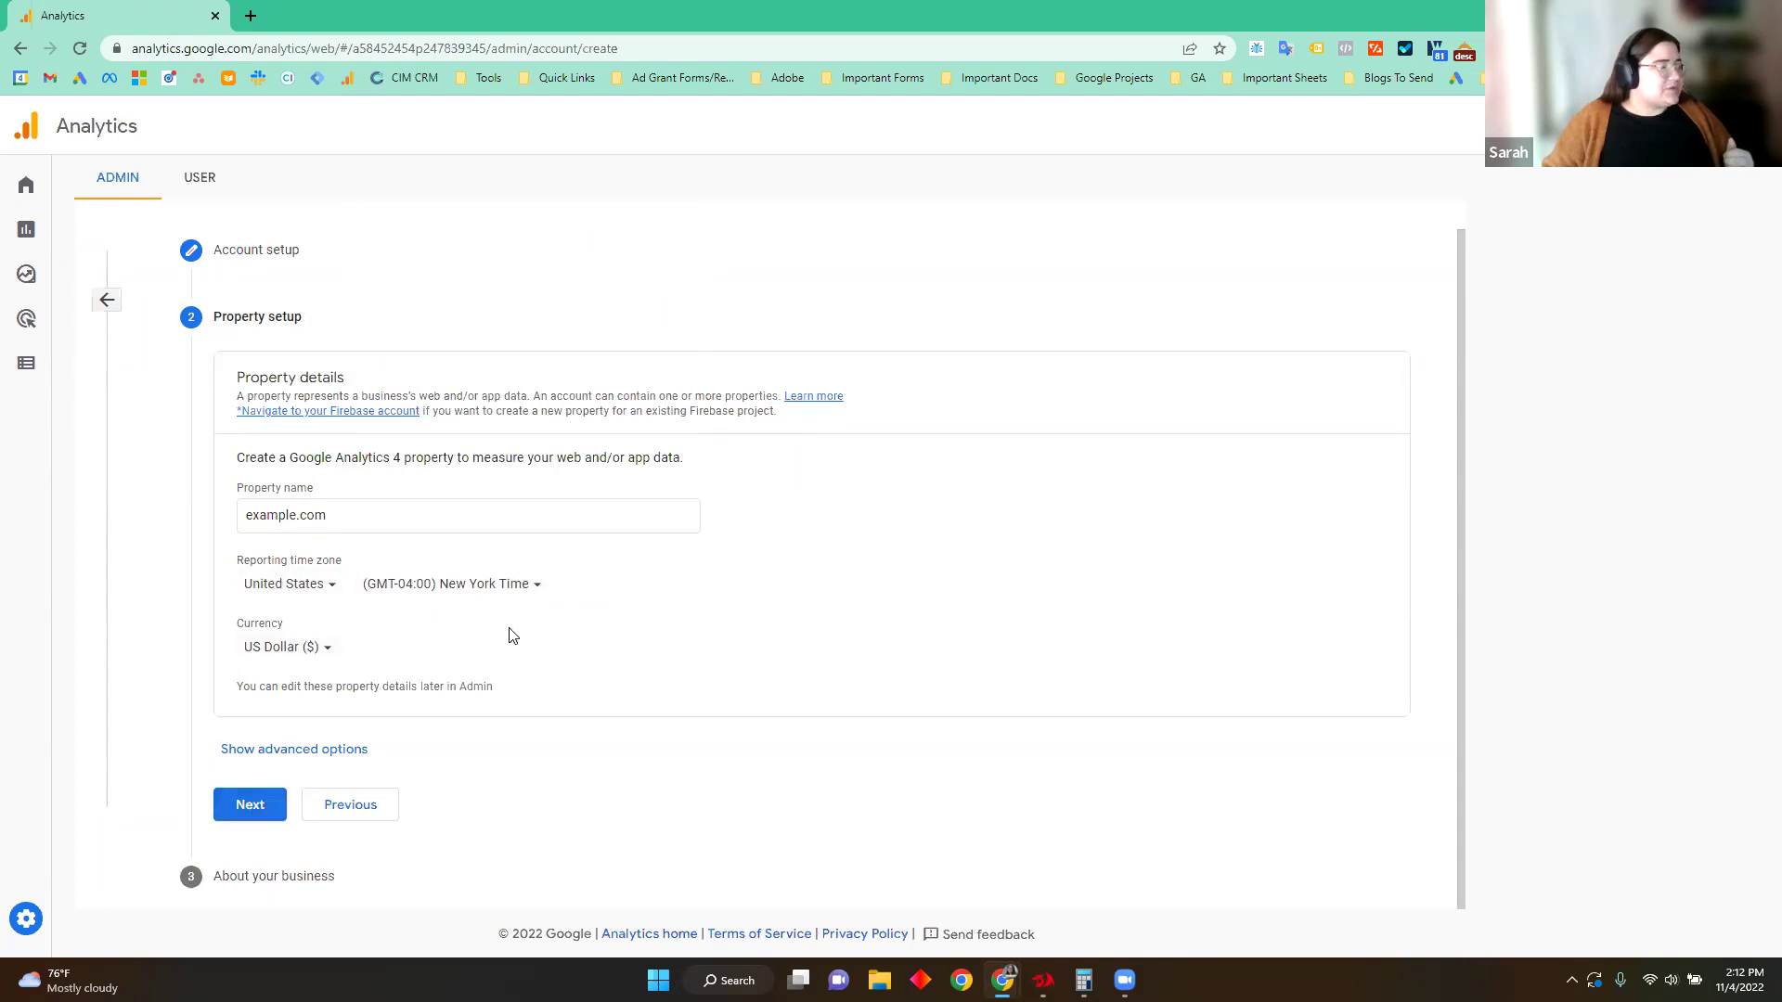
Step: Check the advanced property options without enabling a Universal Analytics property, and continue to the business information
left_click(343, 759)
scroll(403, 561, "down", 2)
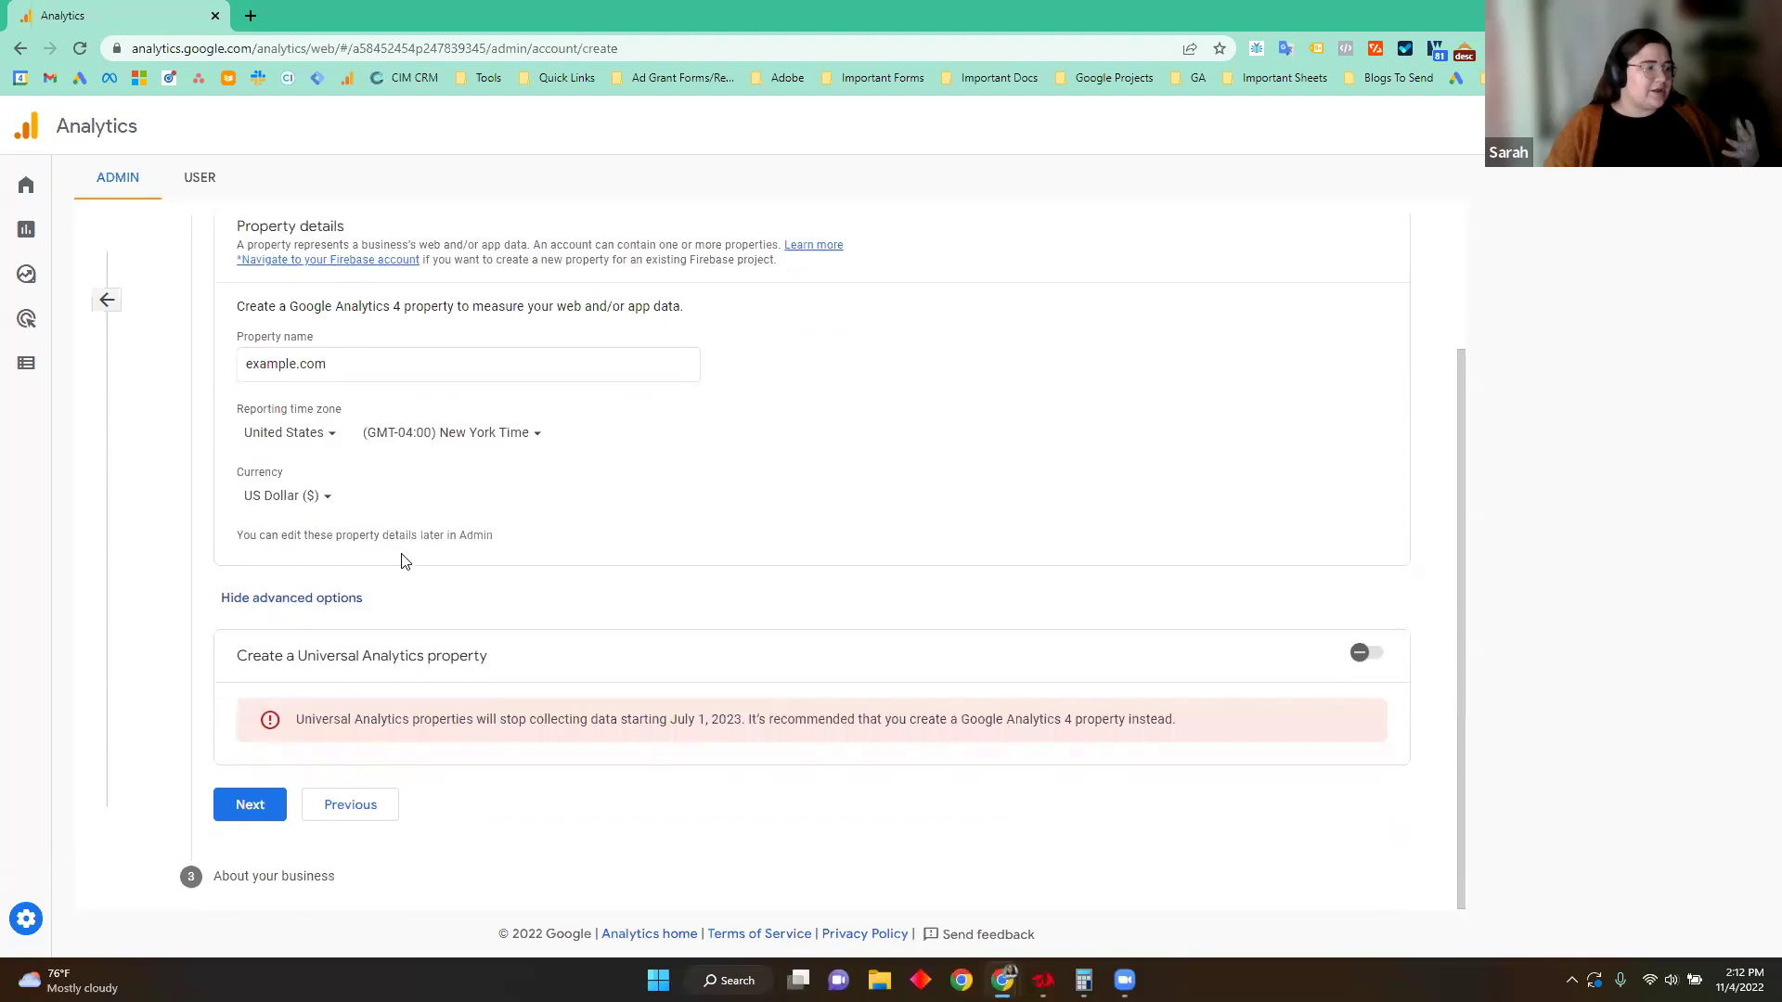
left_click(347, 599)
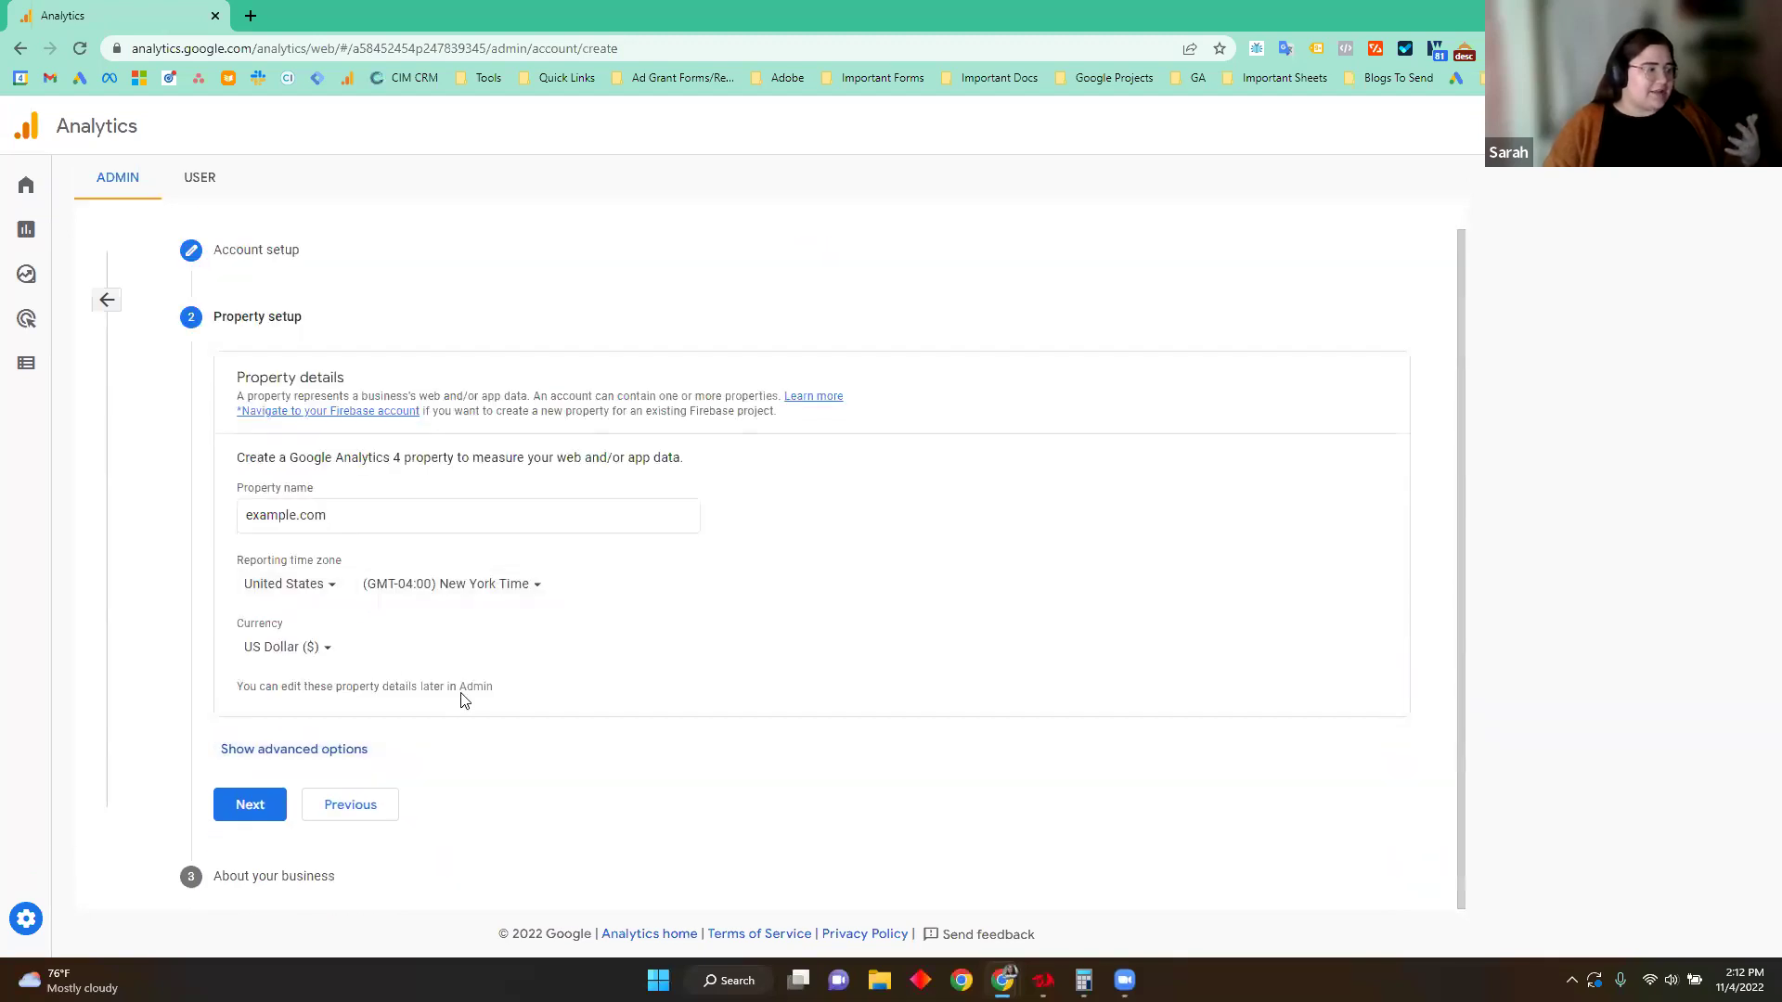
left_click(250, 805)
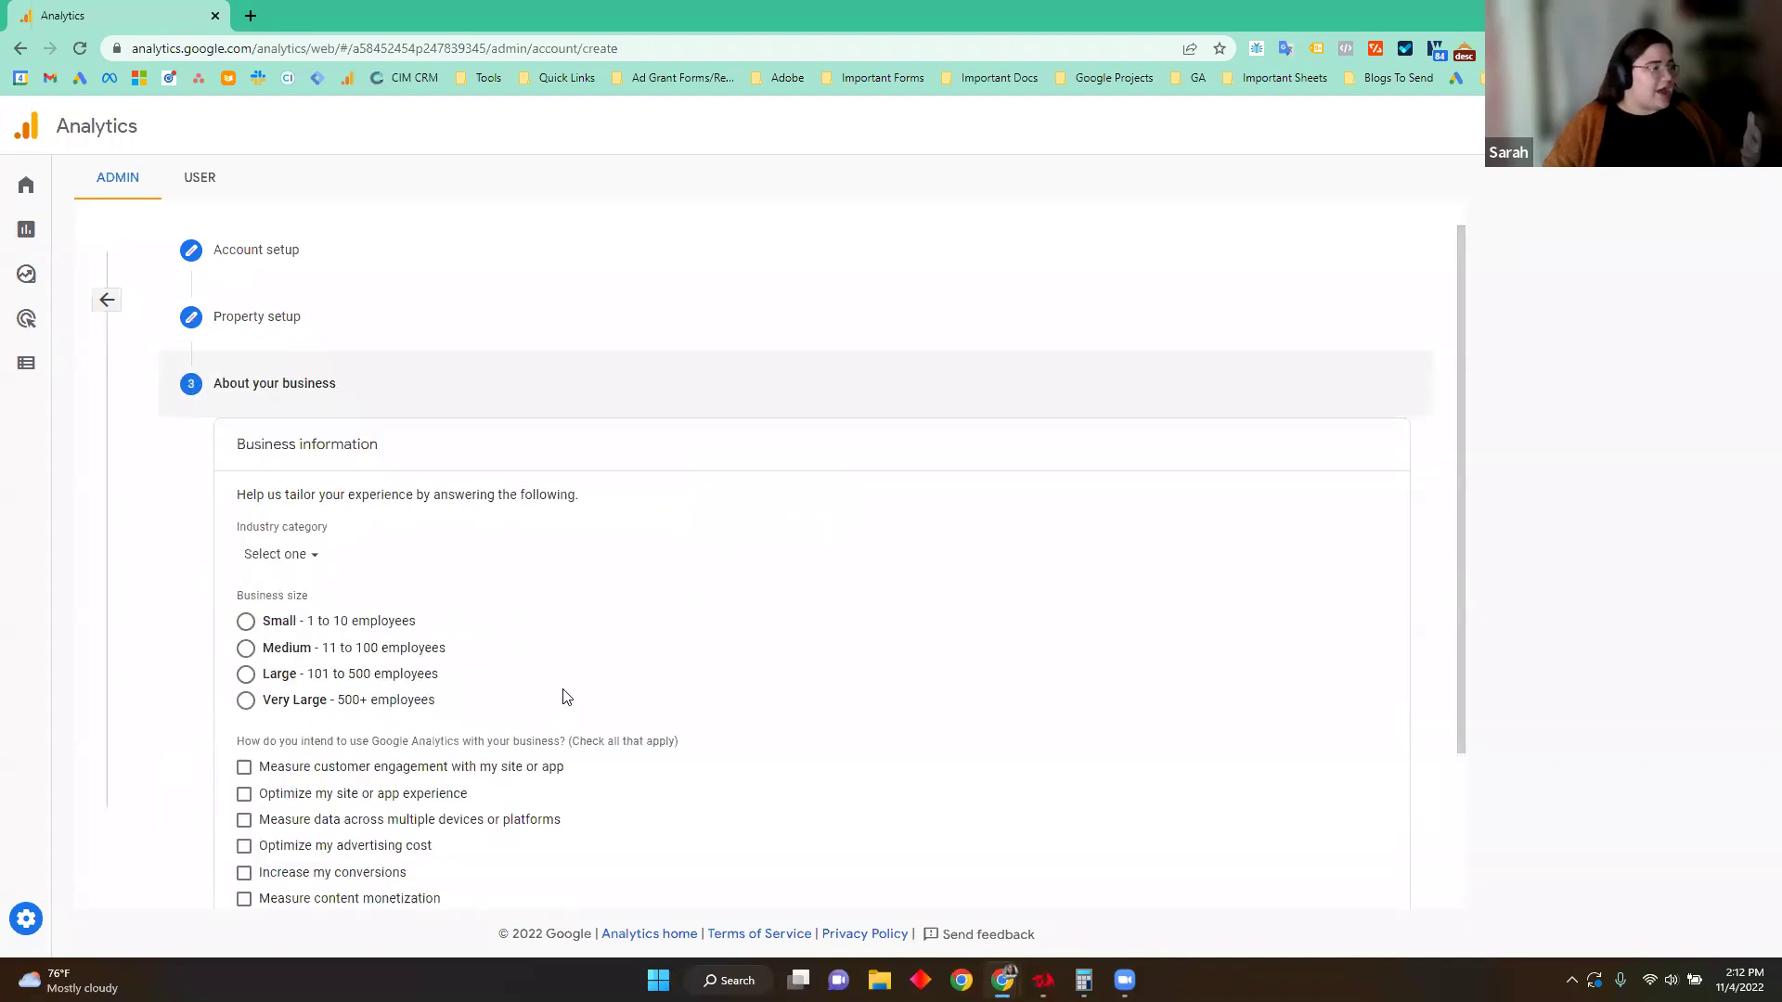
Step: Choose the Small business size and the advertising cost optimization purpose, then create the account, accepting the service and data processing terms
scroll(565, 696, "down", 2)
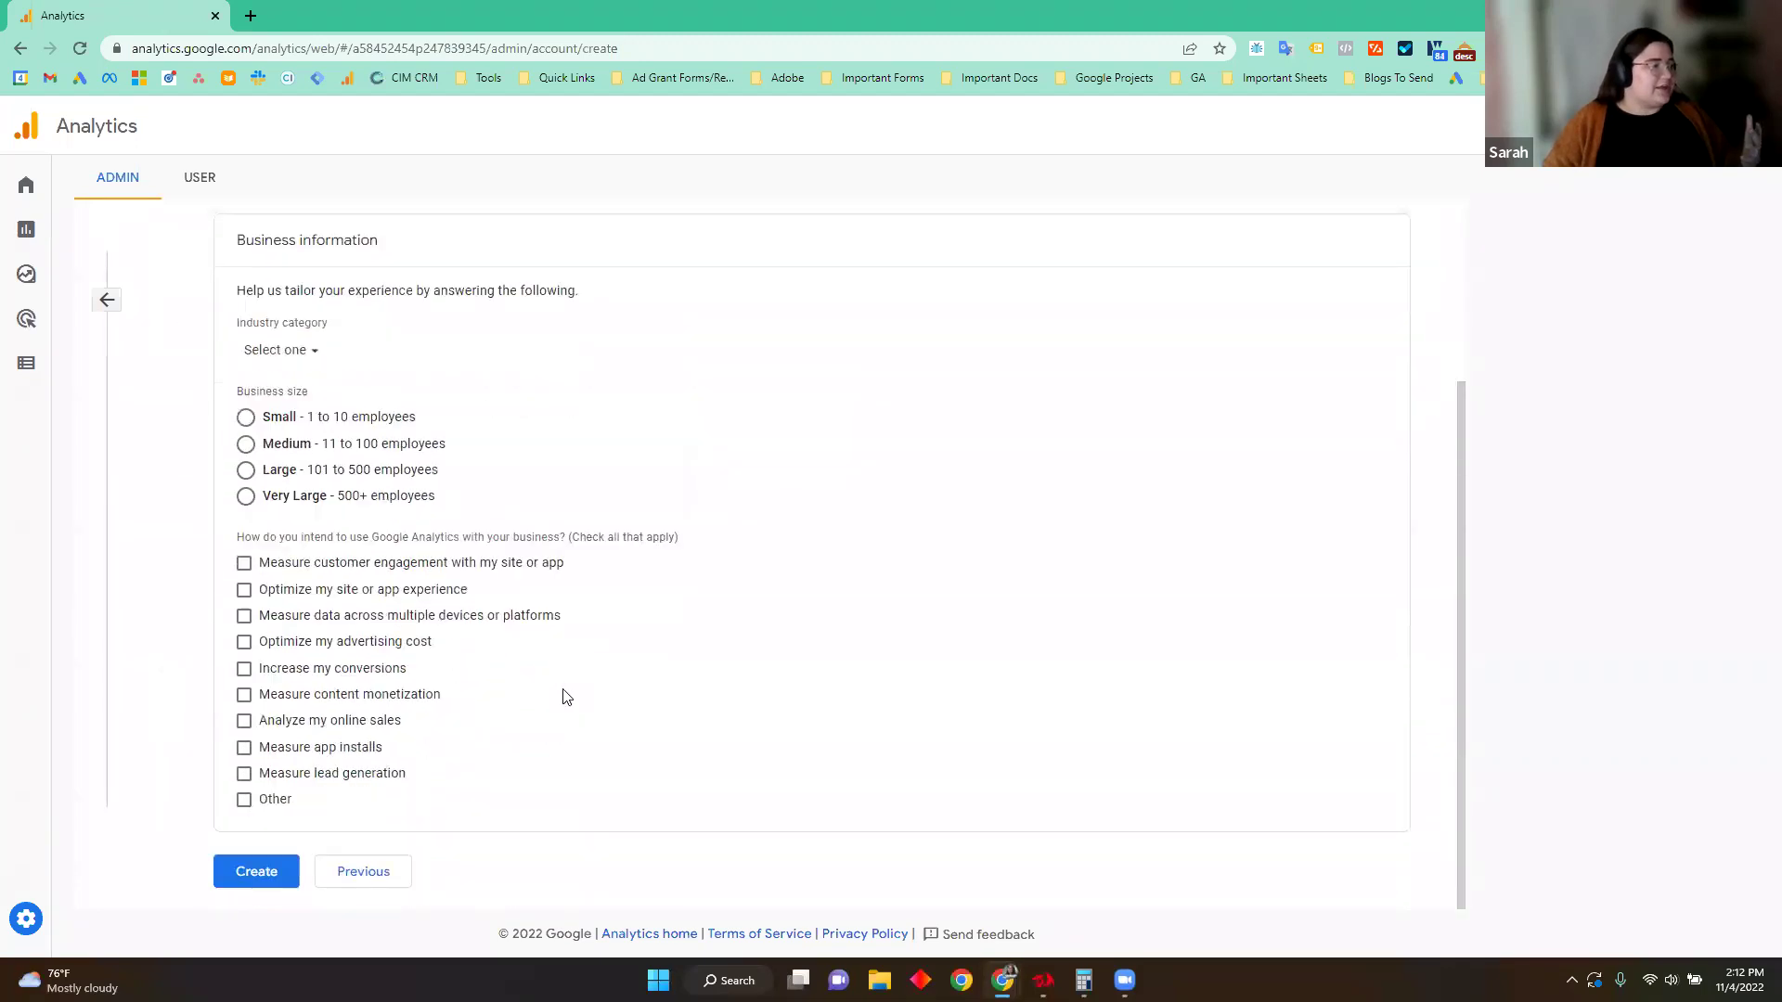
left_click(283, 420)
left_click(297, 649)
left_click(278, 878)
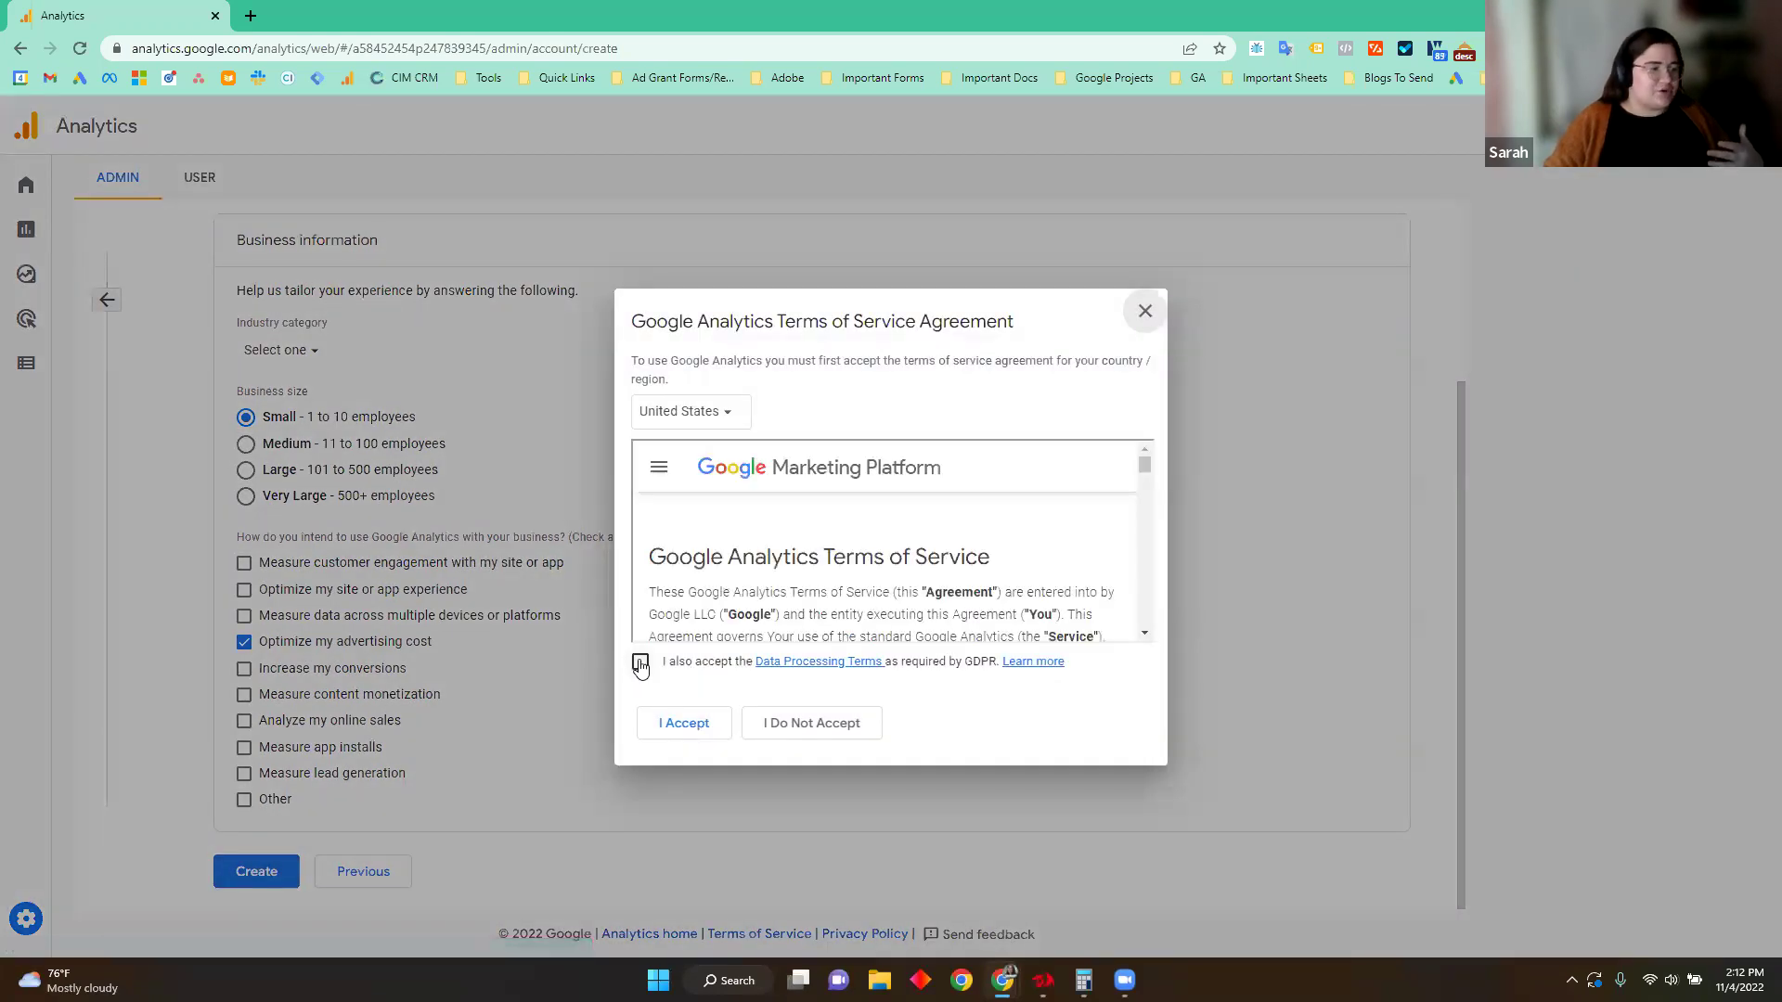
left_click(640, 661)
left_click(687, 723)
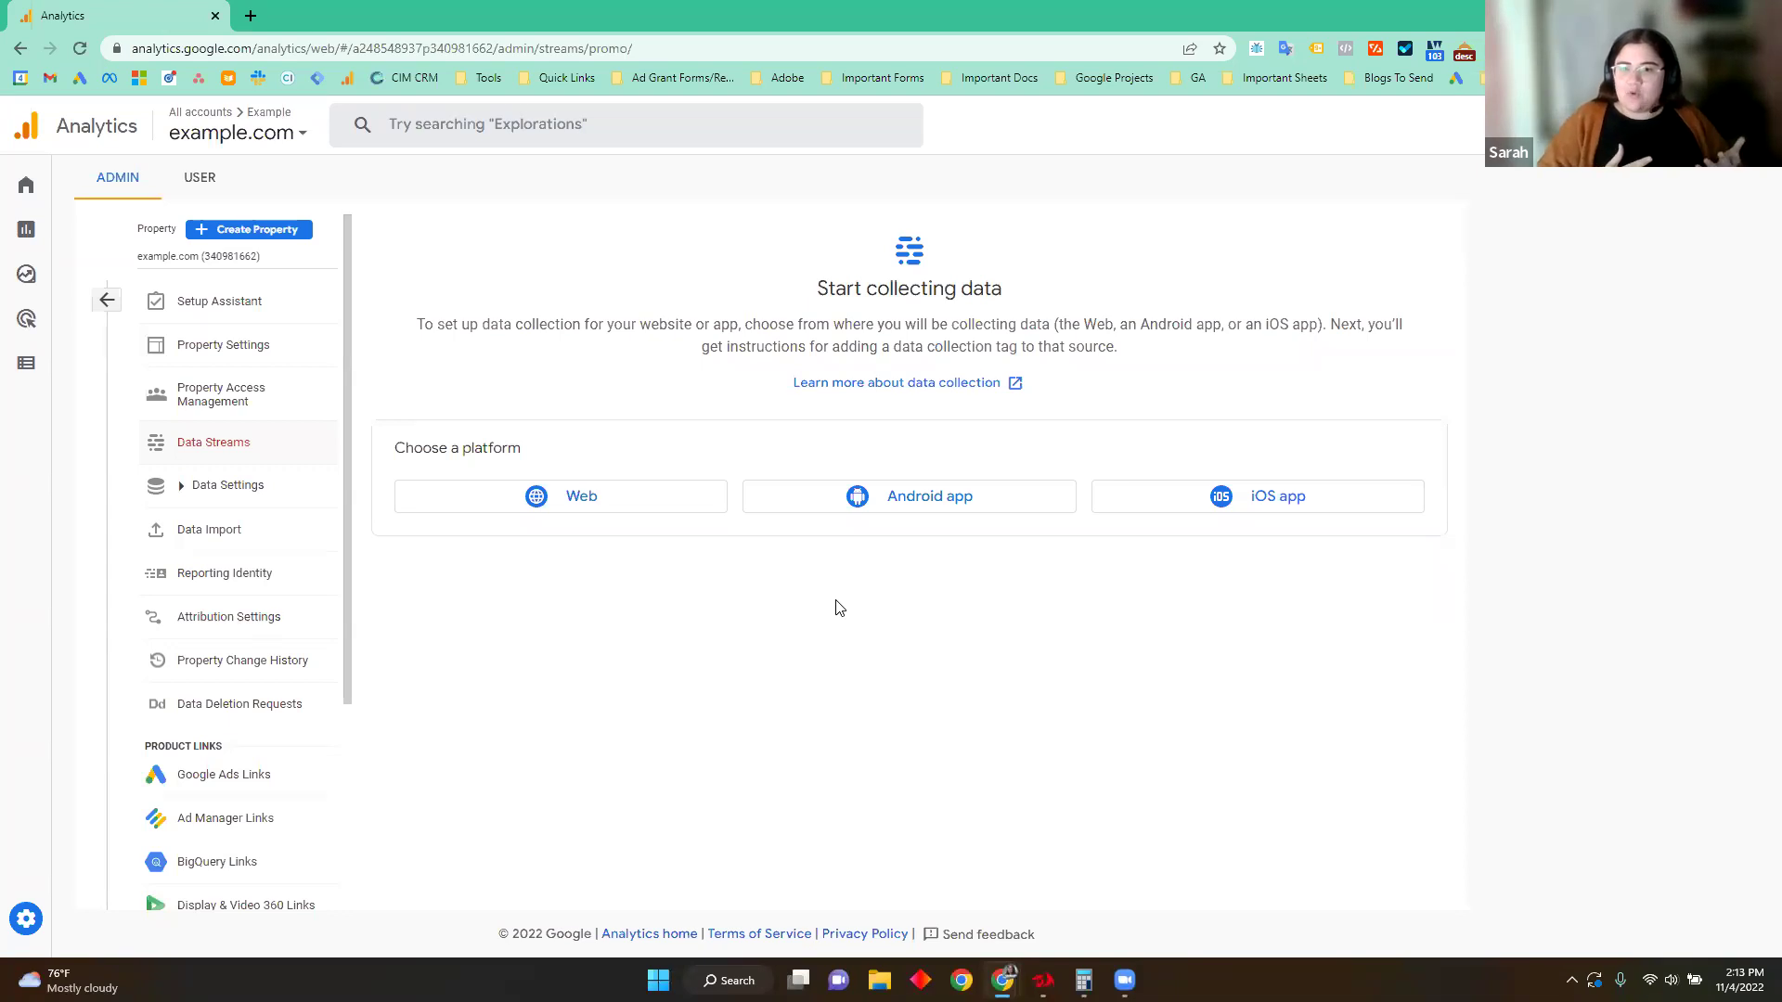
left_click(625, 499)
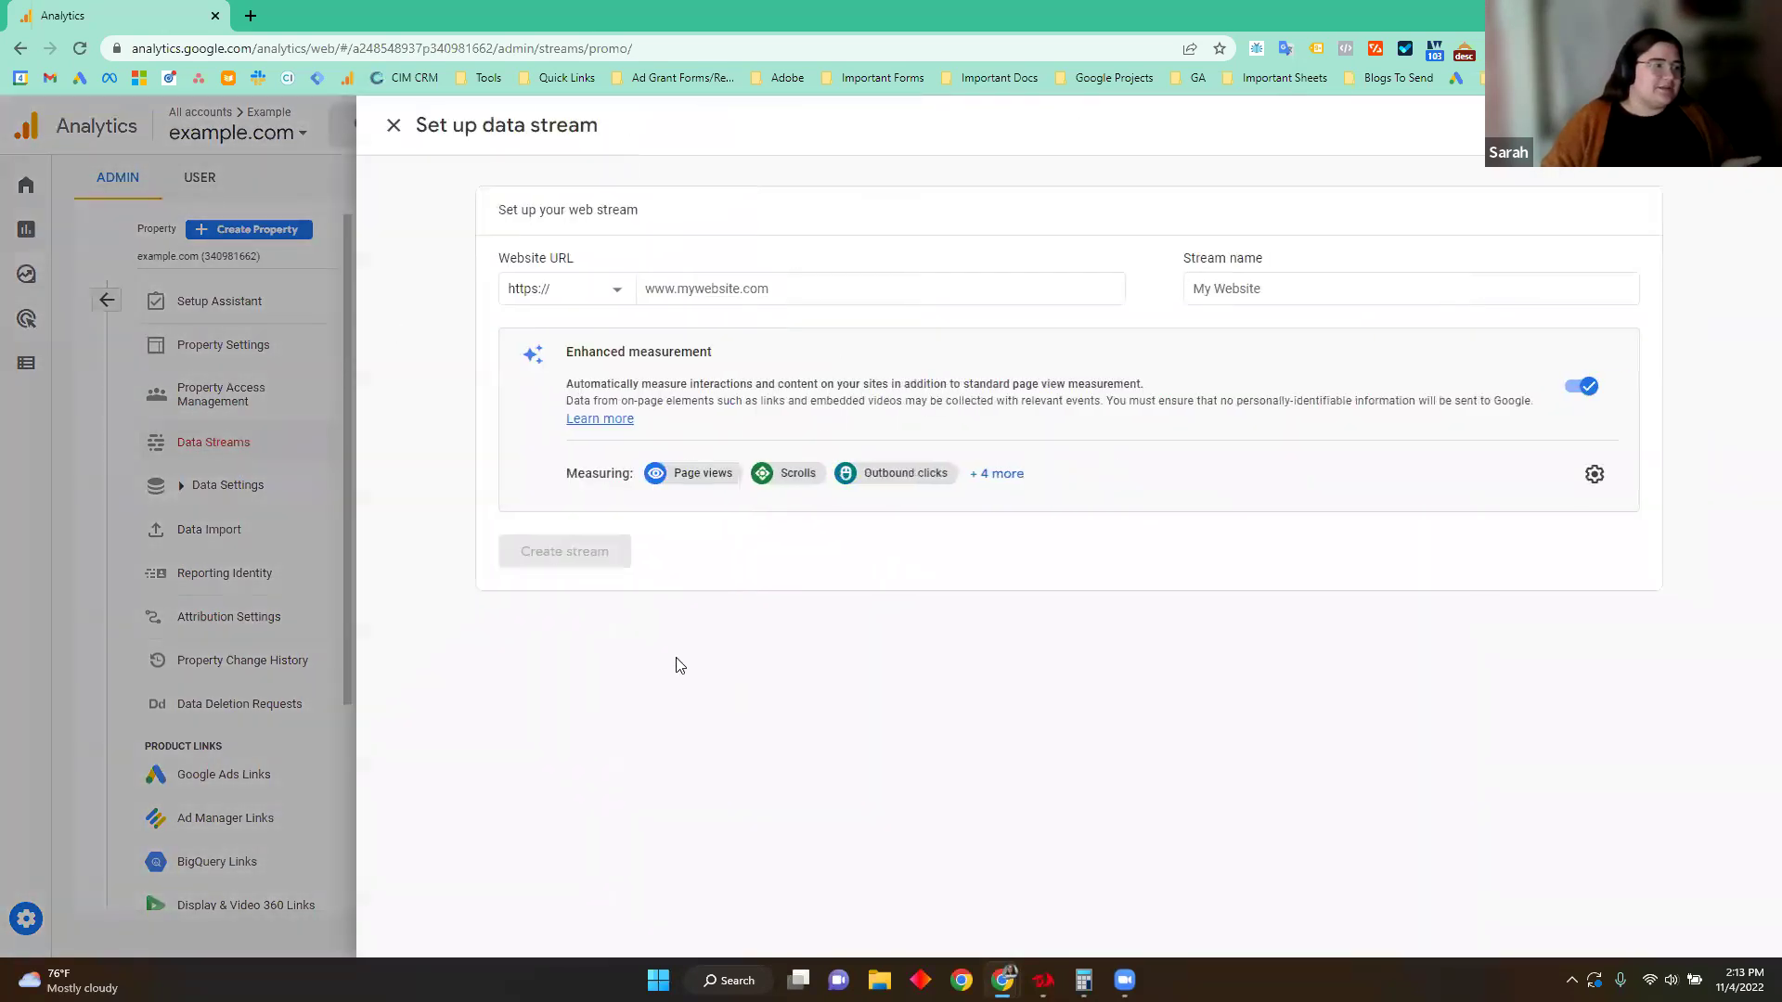
left_click(891, 287)
type("e")
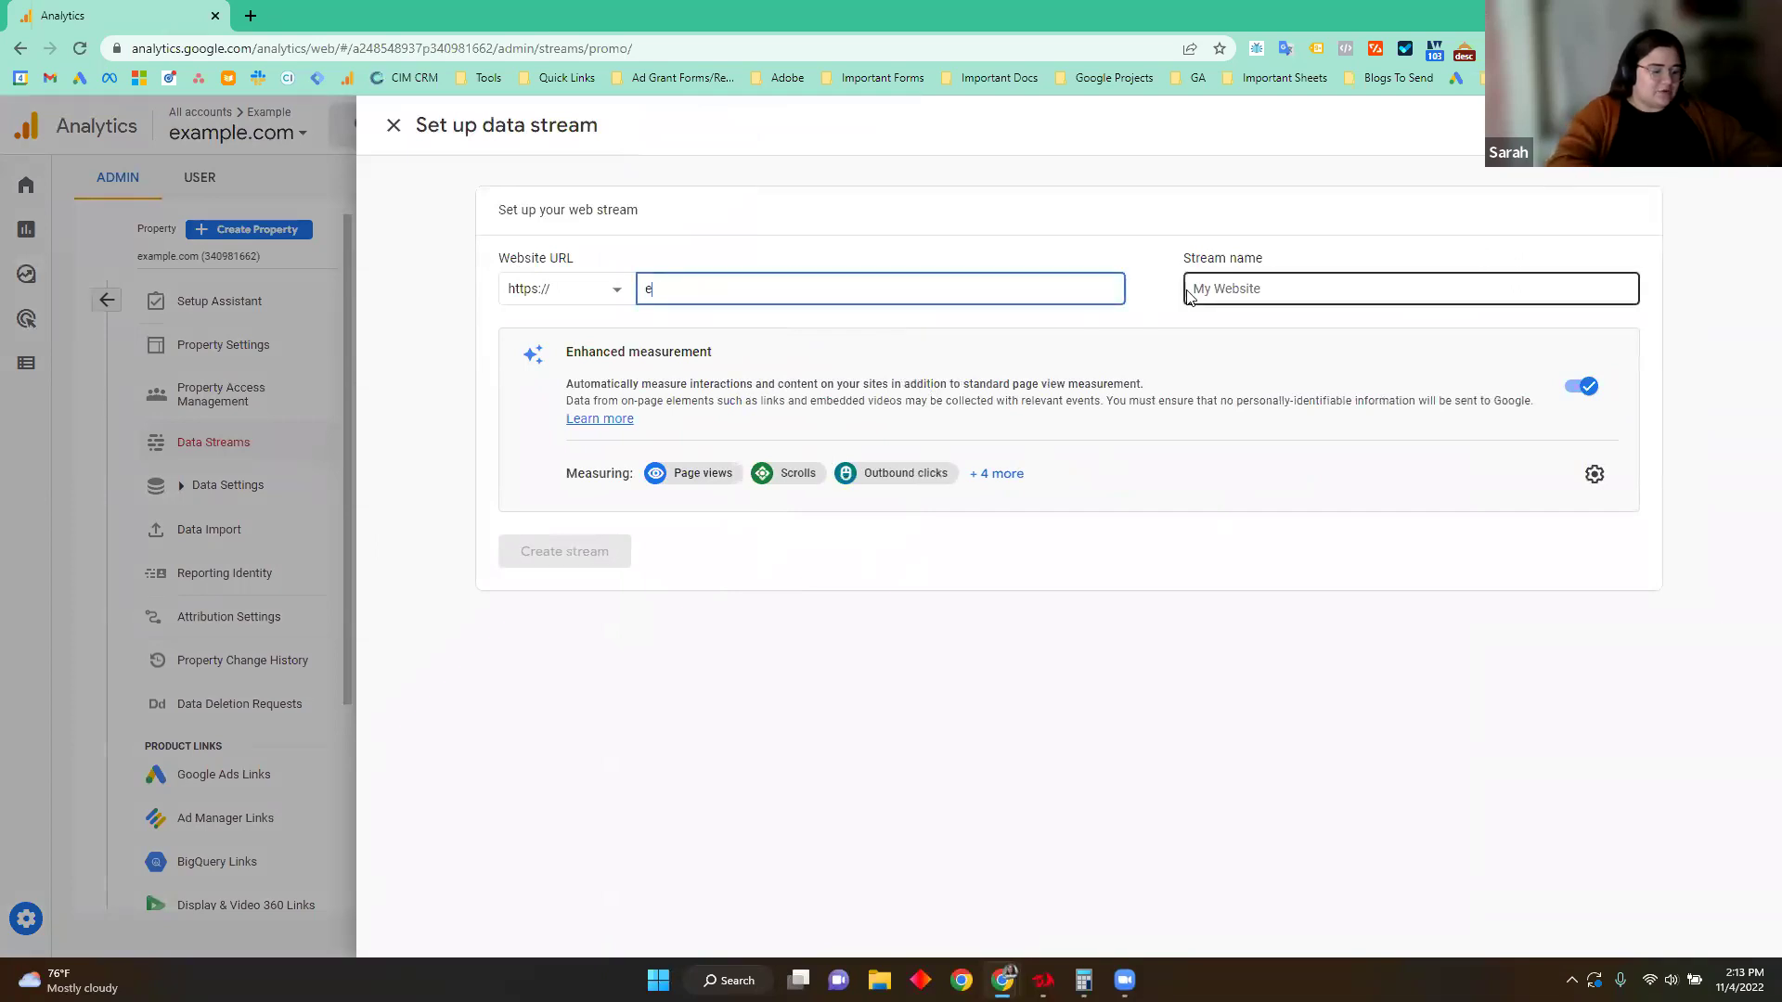
type("xample.com")
left_click(1166, 616)
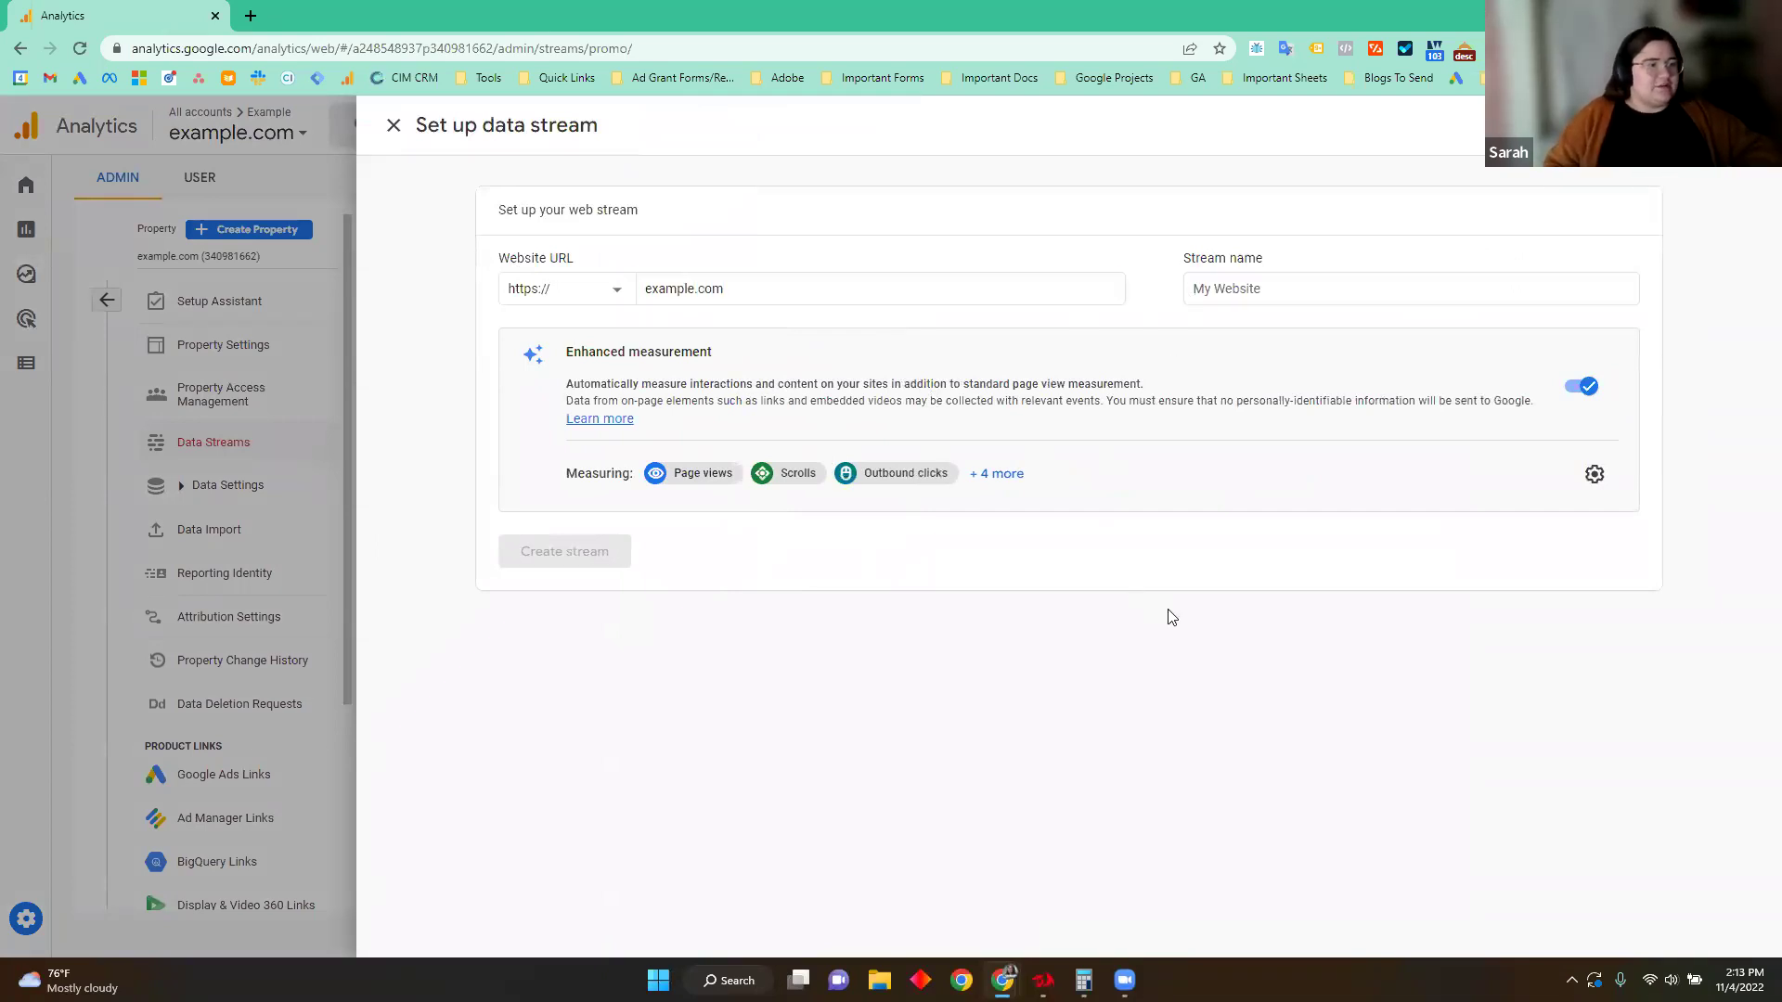
left_click(1270, 290)
type("example")
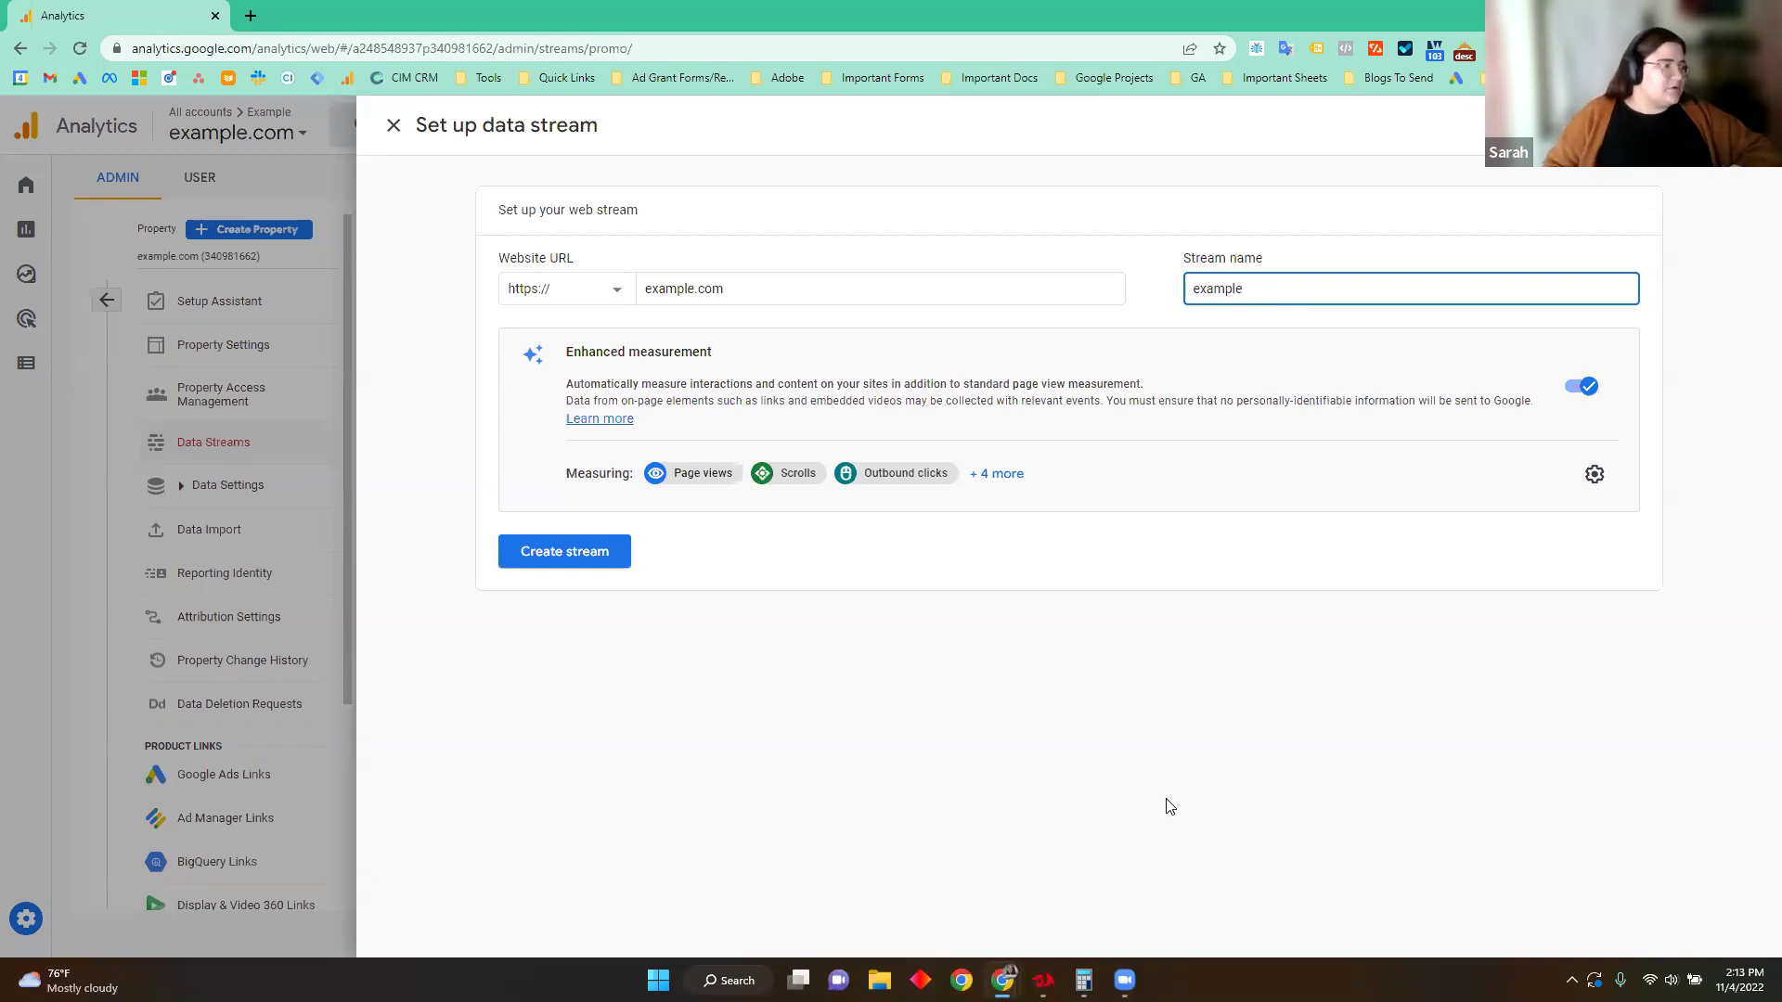
left_click(1170, 807)
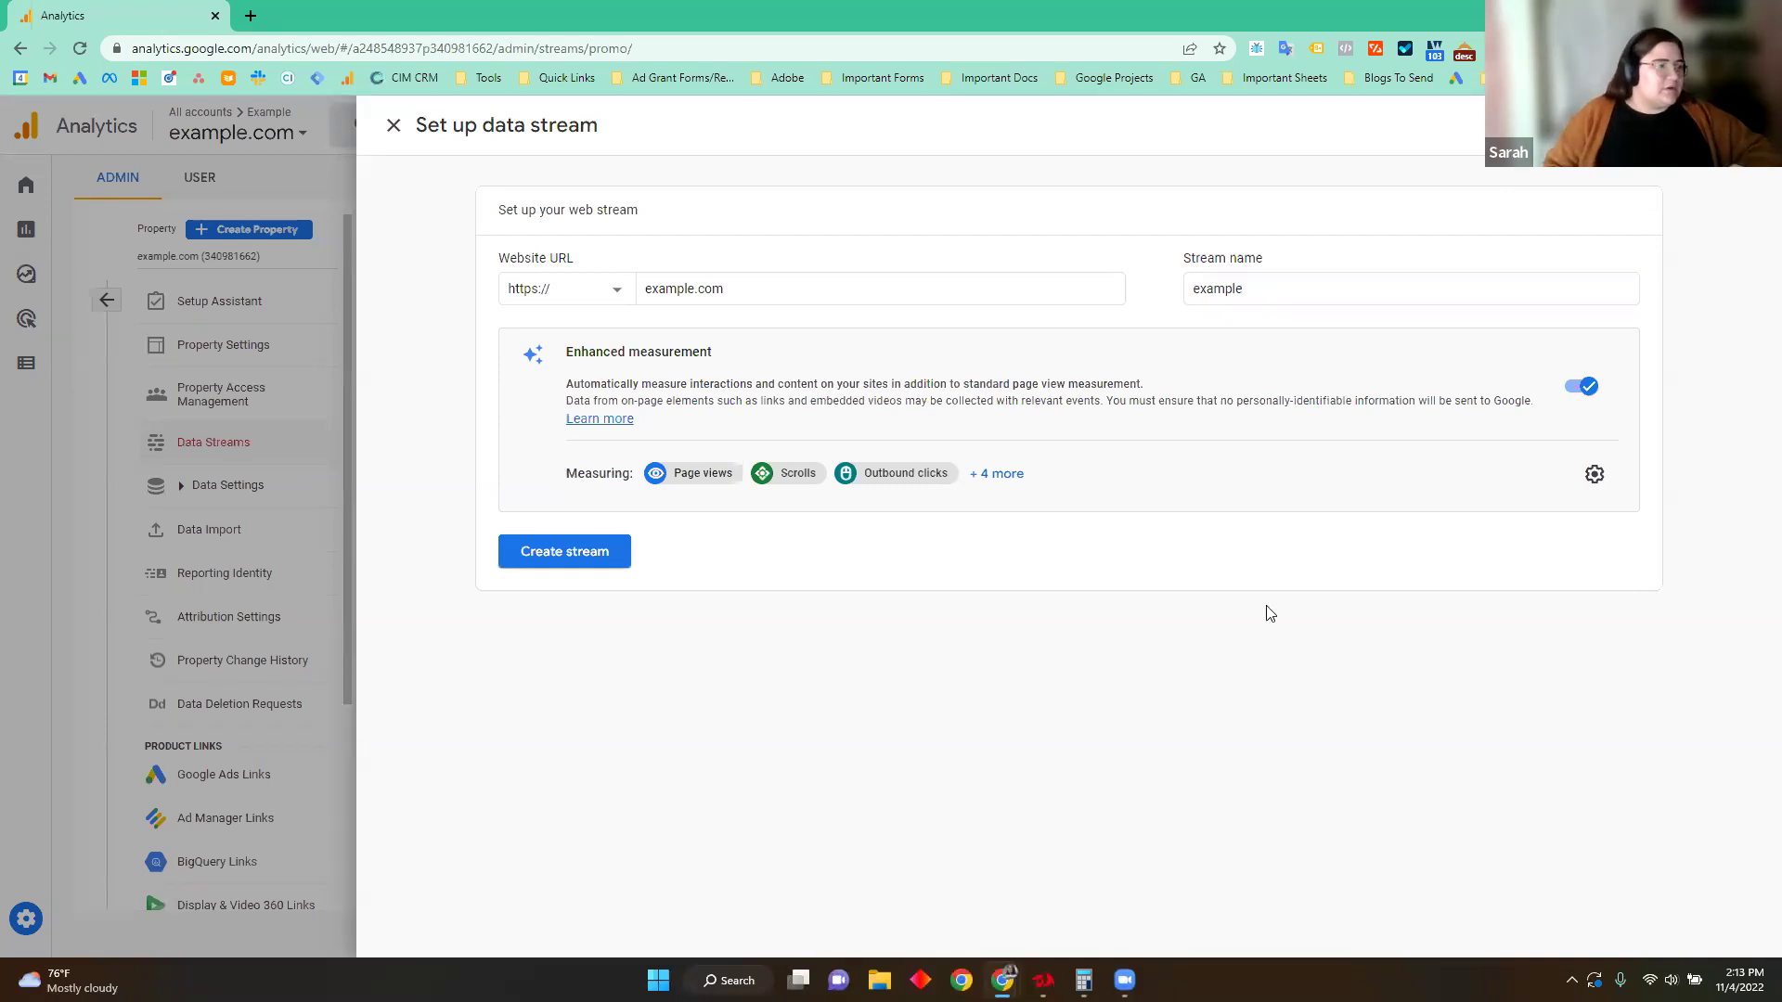
Step: Review the enhanced measurement description and event settings, keep all events enabled, and create the web stream
left_click_drag(568, 350, 787, 365)
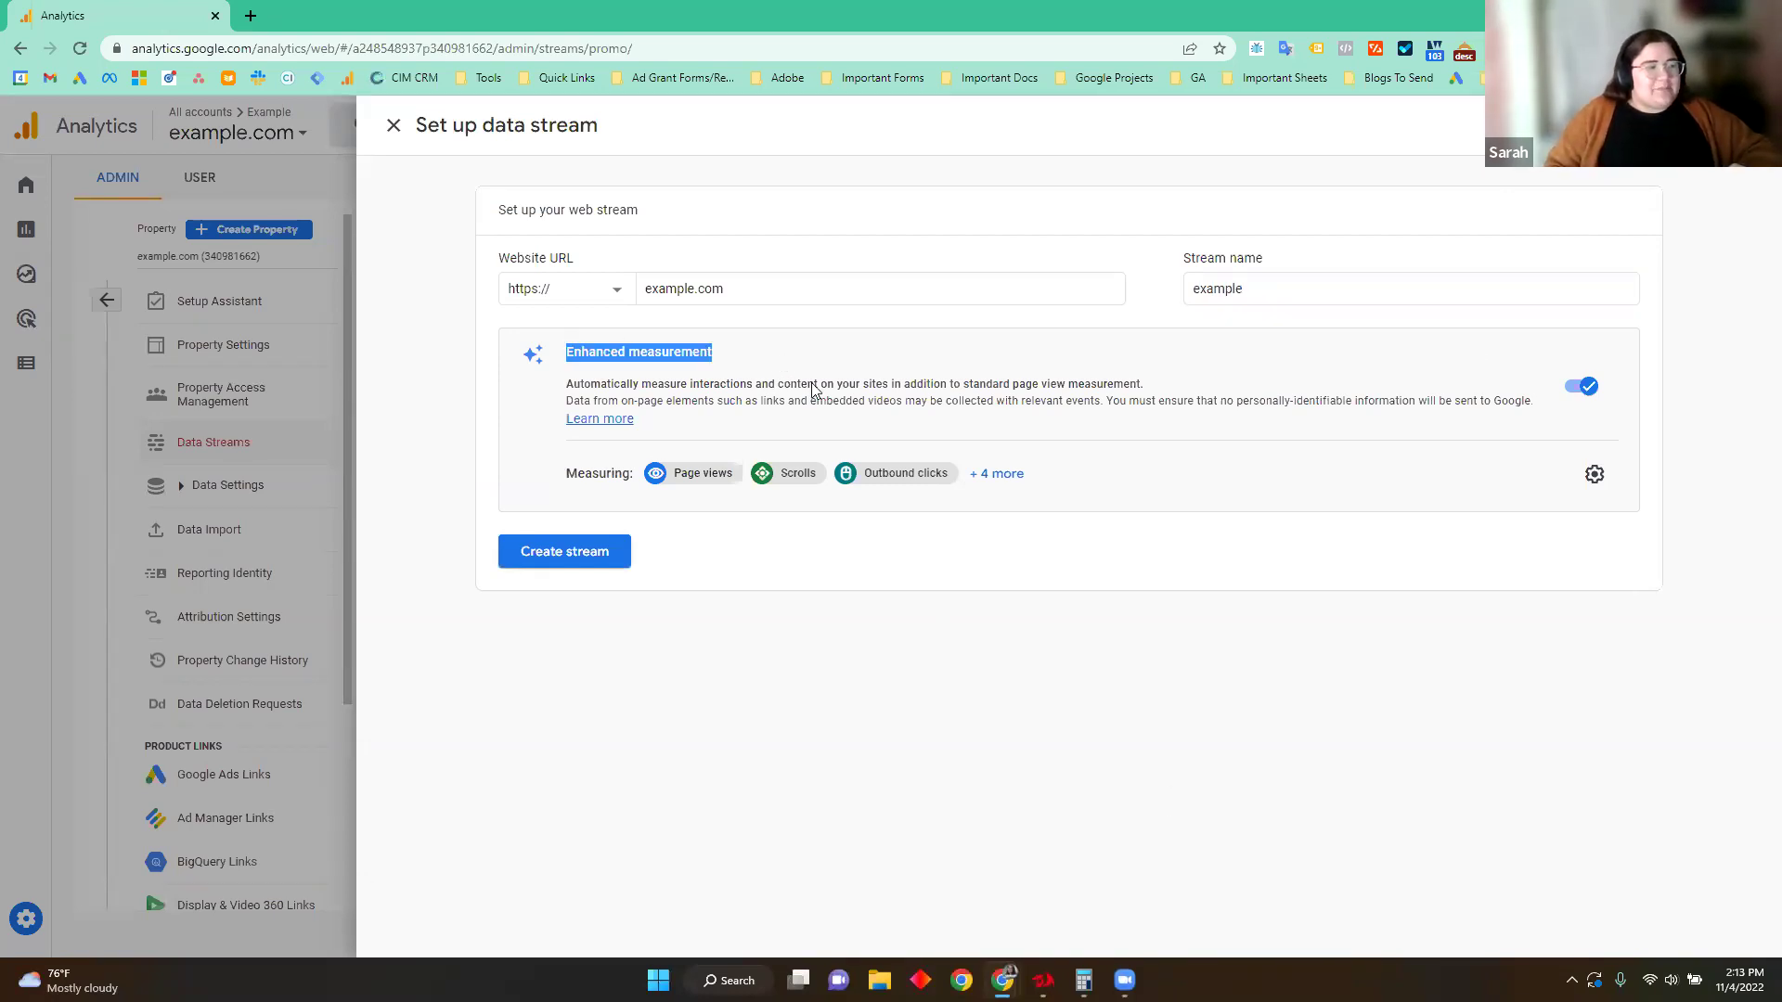
triple_click(868, 385)
left_click(869, 386)
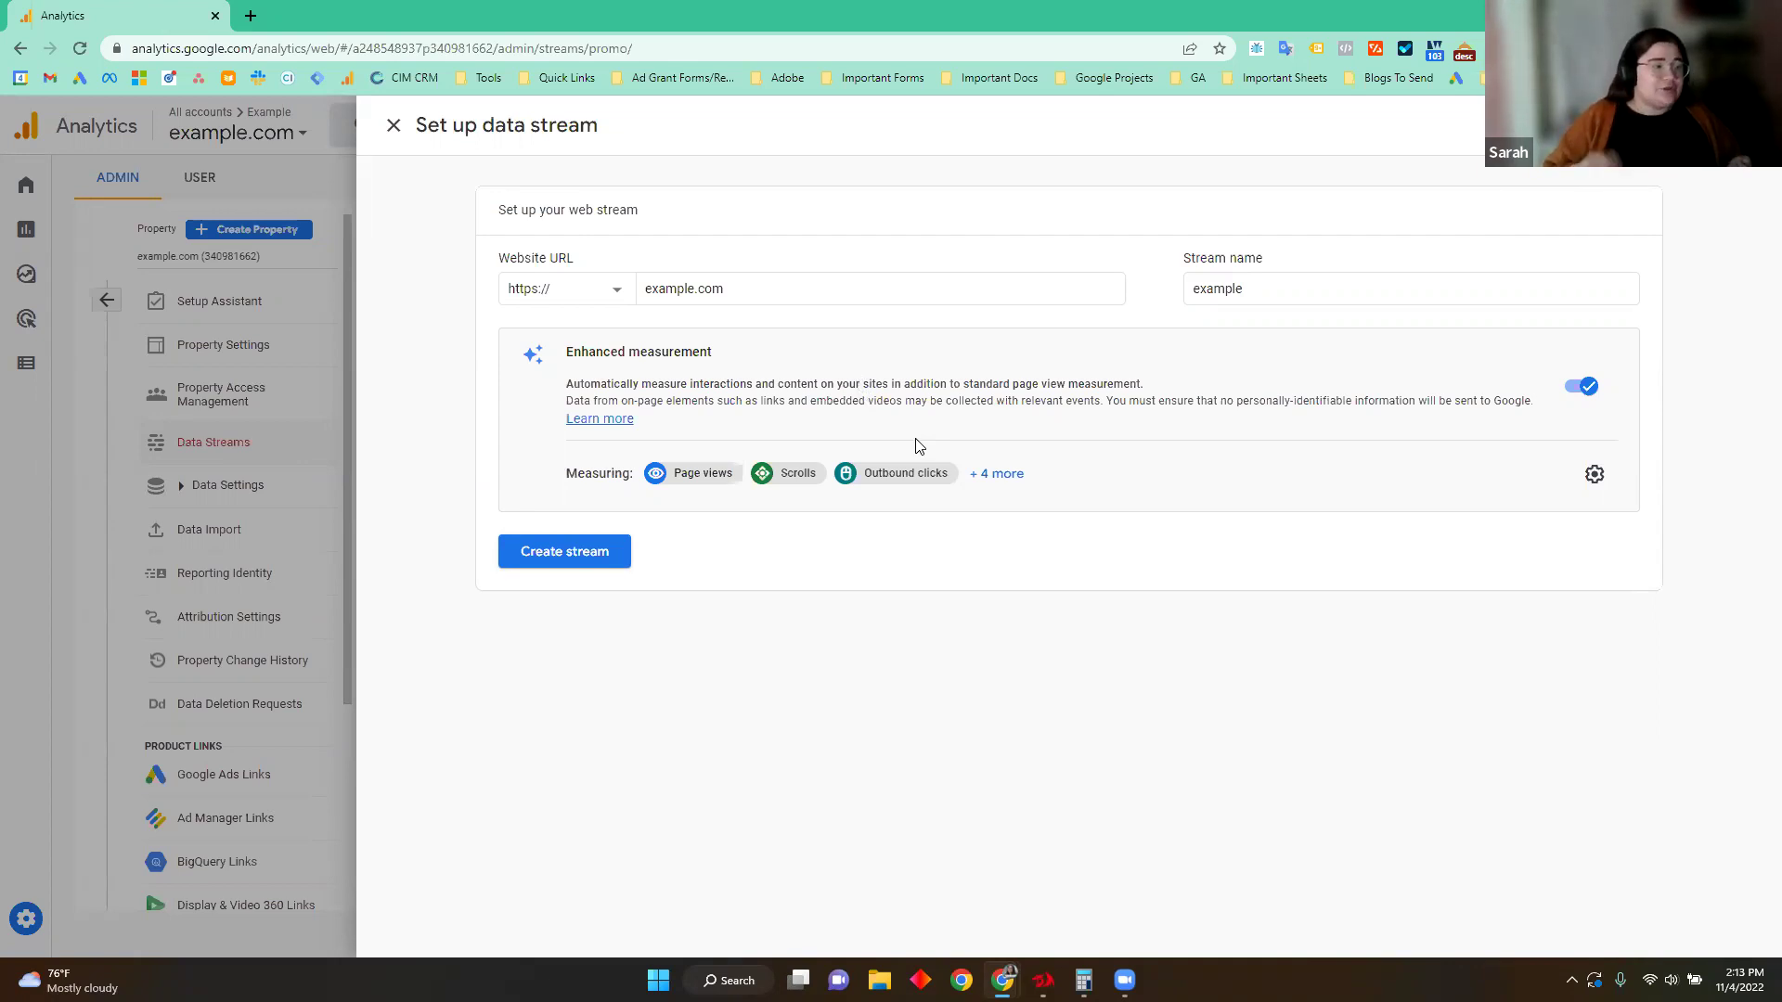
left_click(1594, 474)
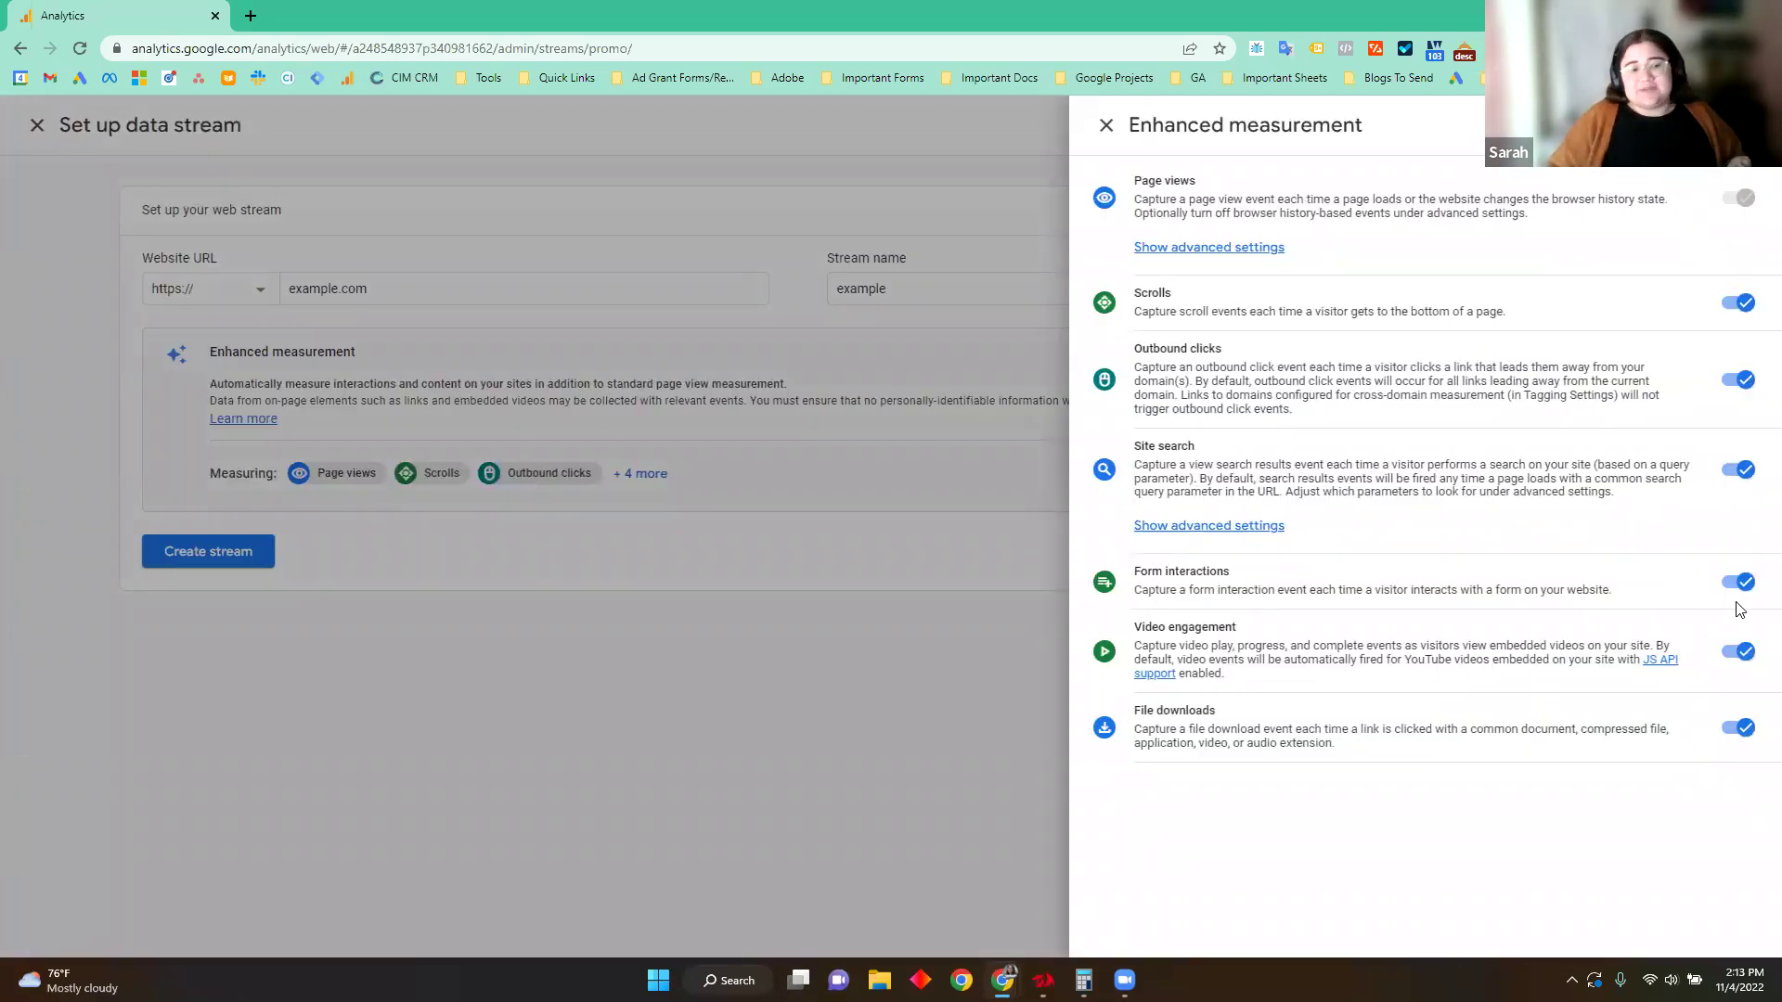
left_click(1106, 124)
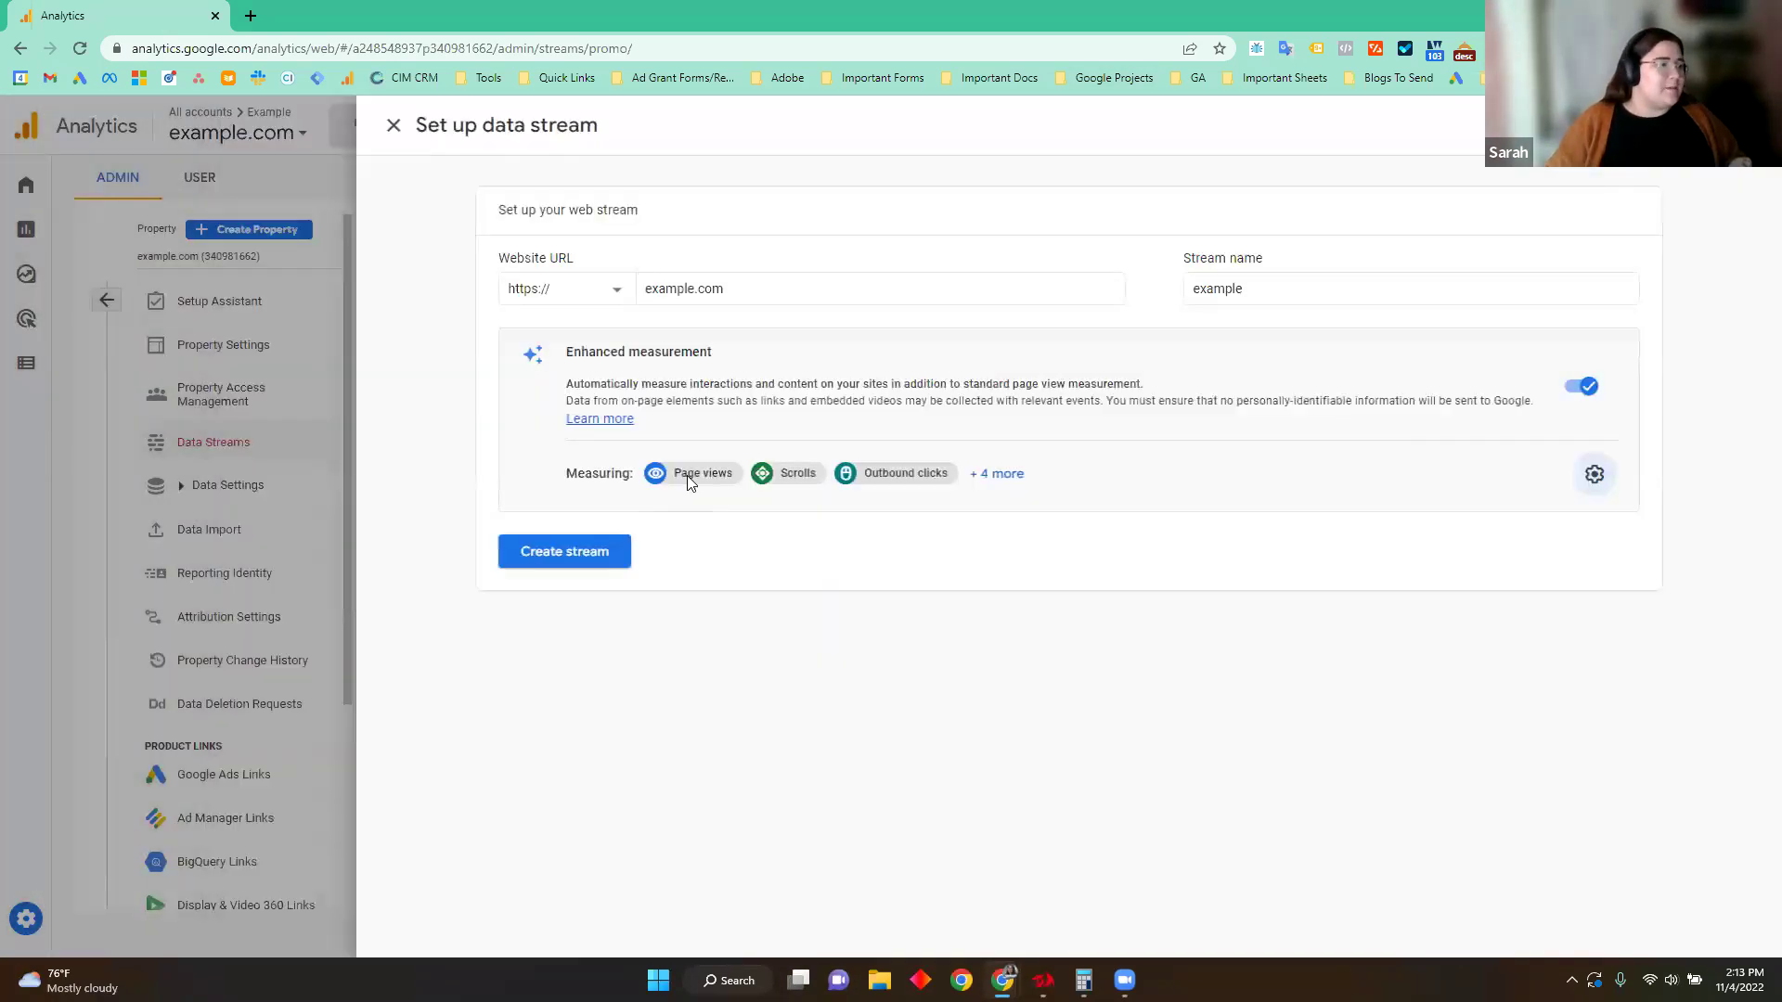
left_click(598, 551)
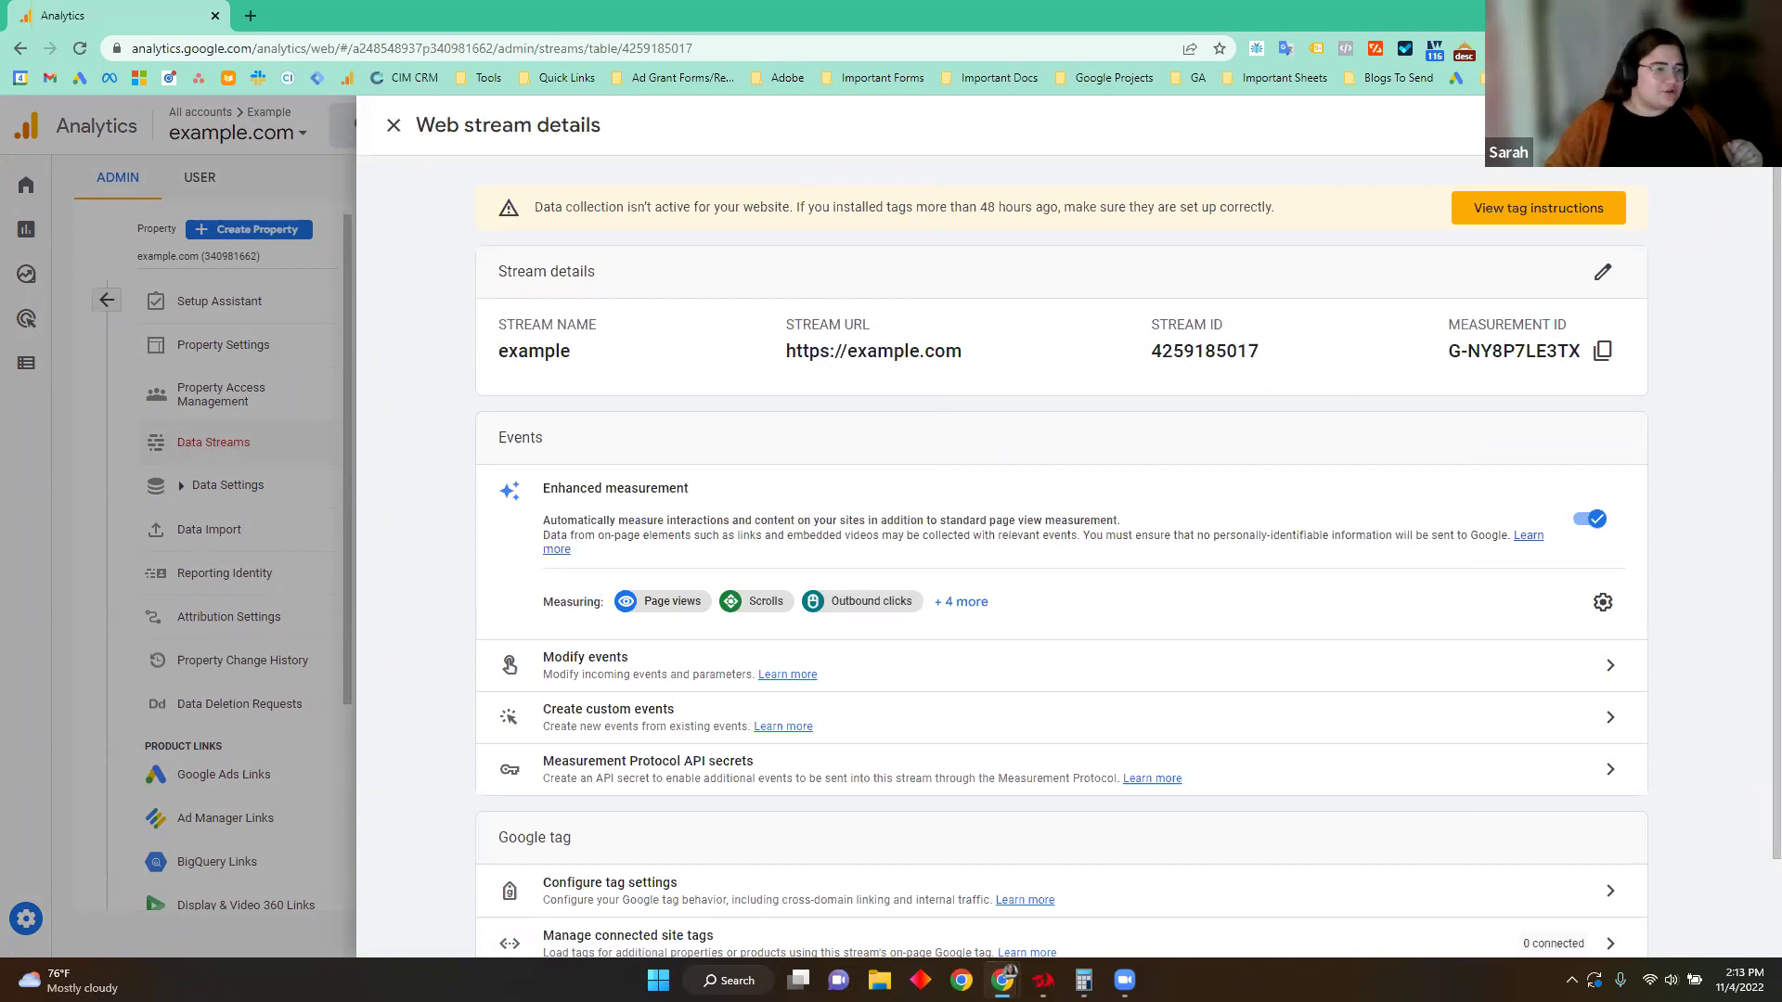
Step: Copy the Google tag code from the stream's manual installation instructions, check the website builder option, and close the instructions
scroll(963, 446, "down", 2)
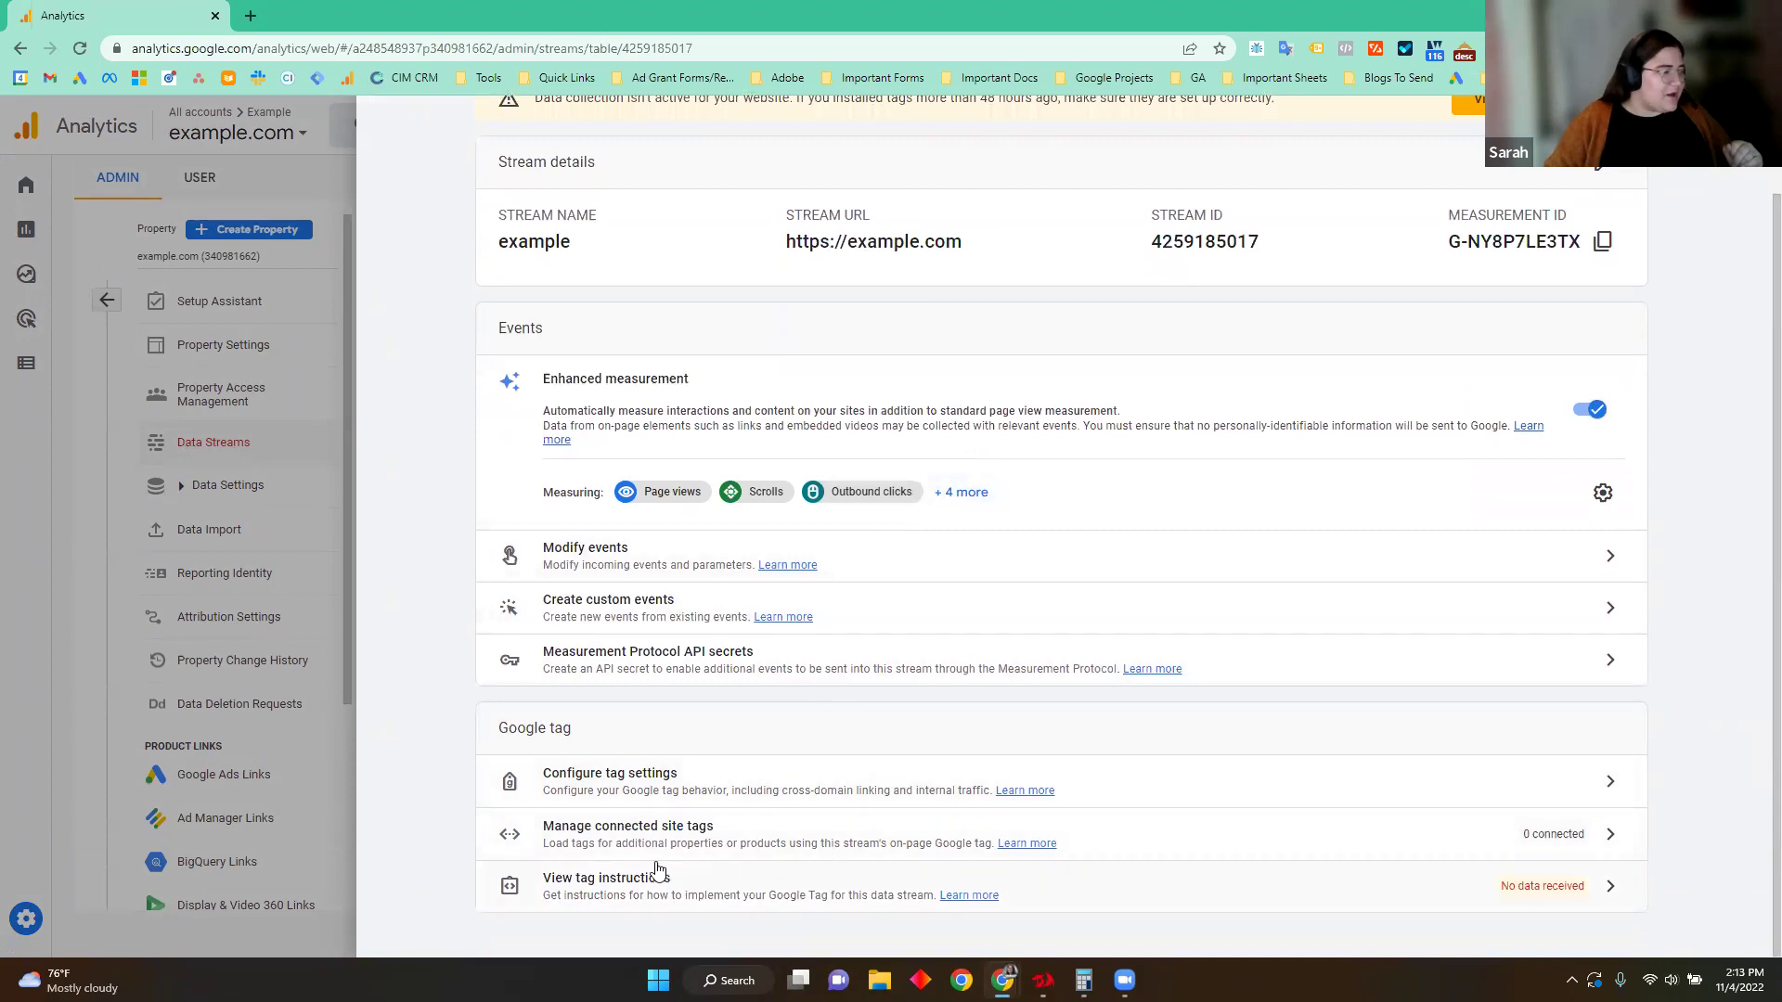
left_click(647, 896)
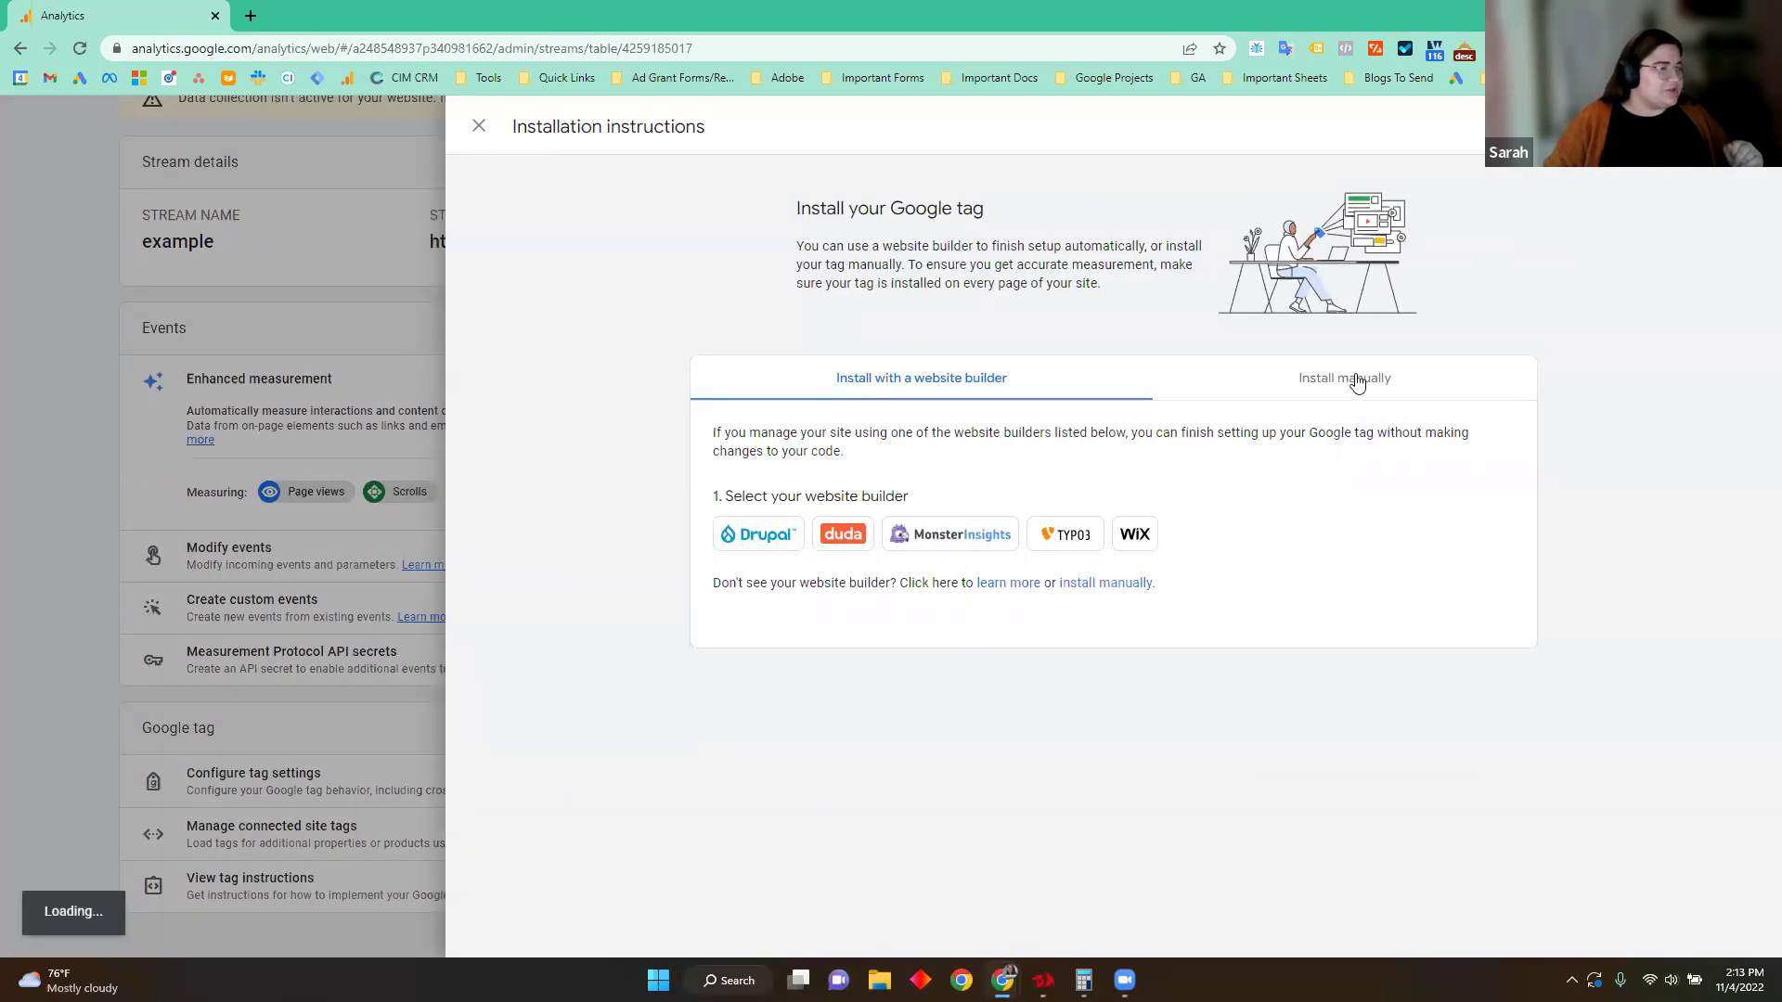
left_click(1342, 389)
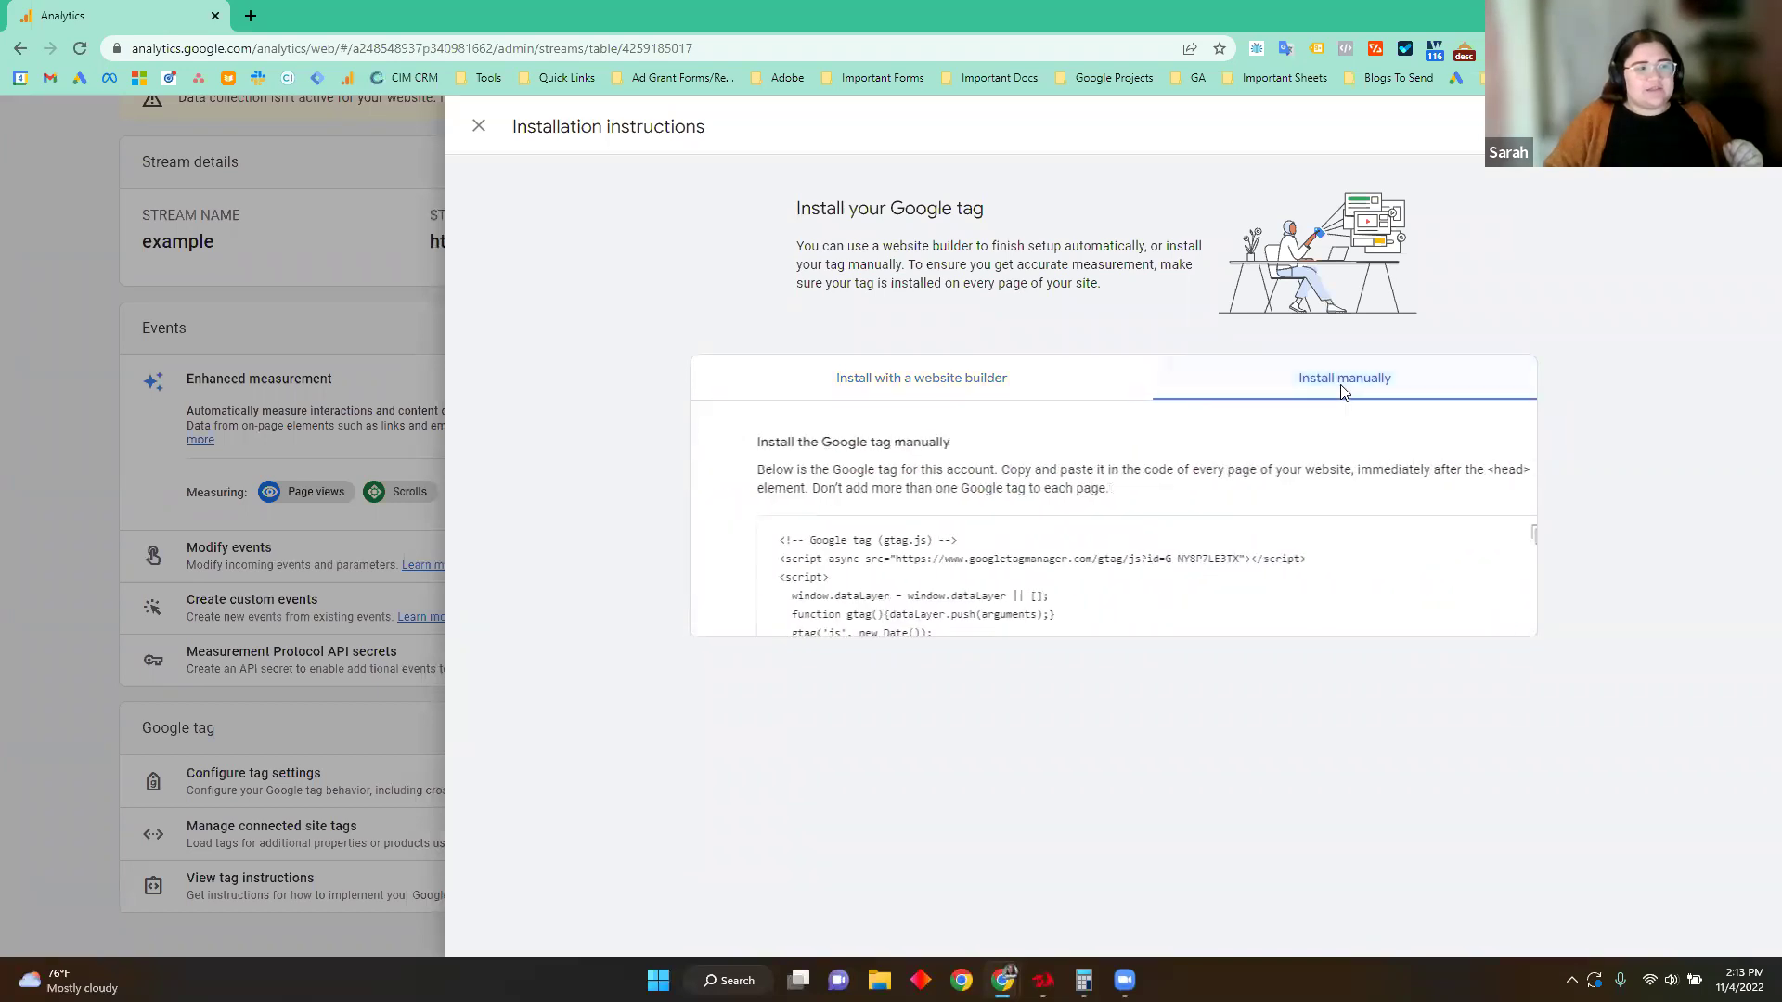
left_click(1495, 536)
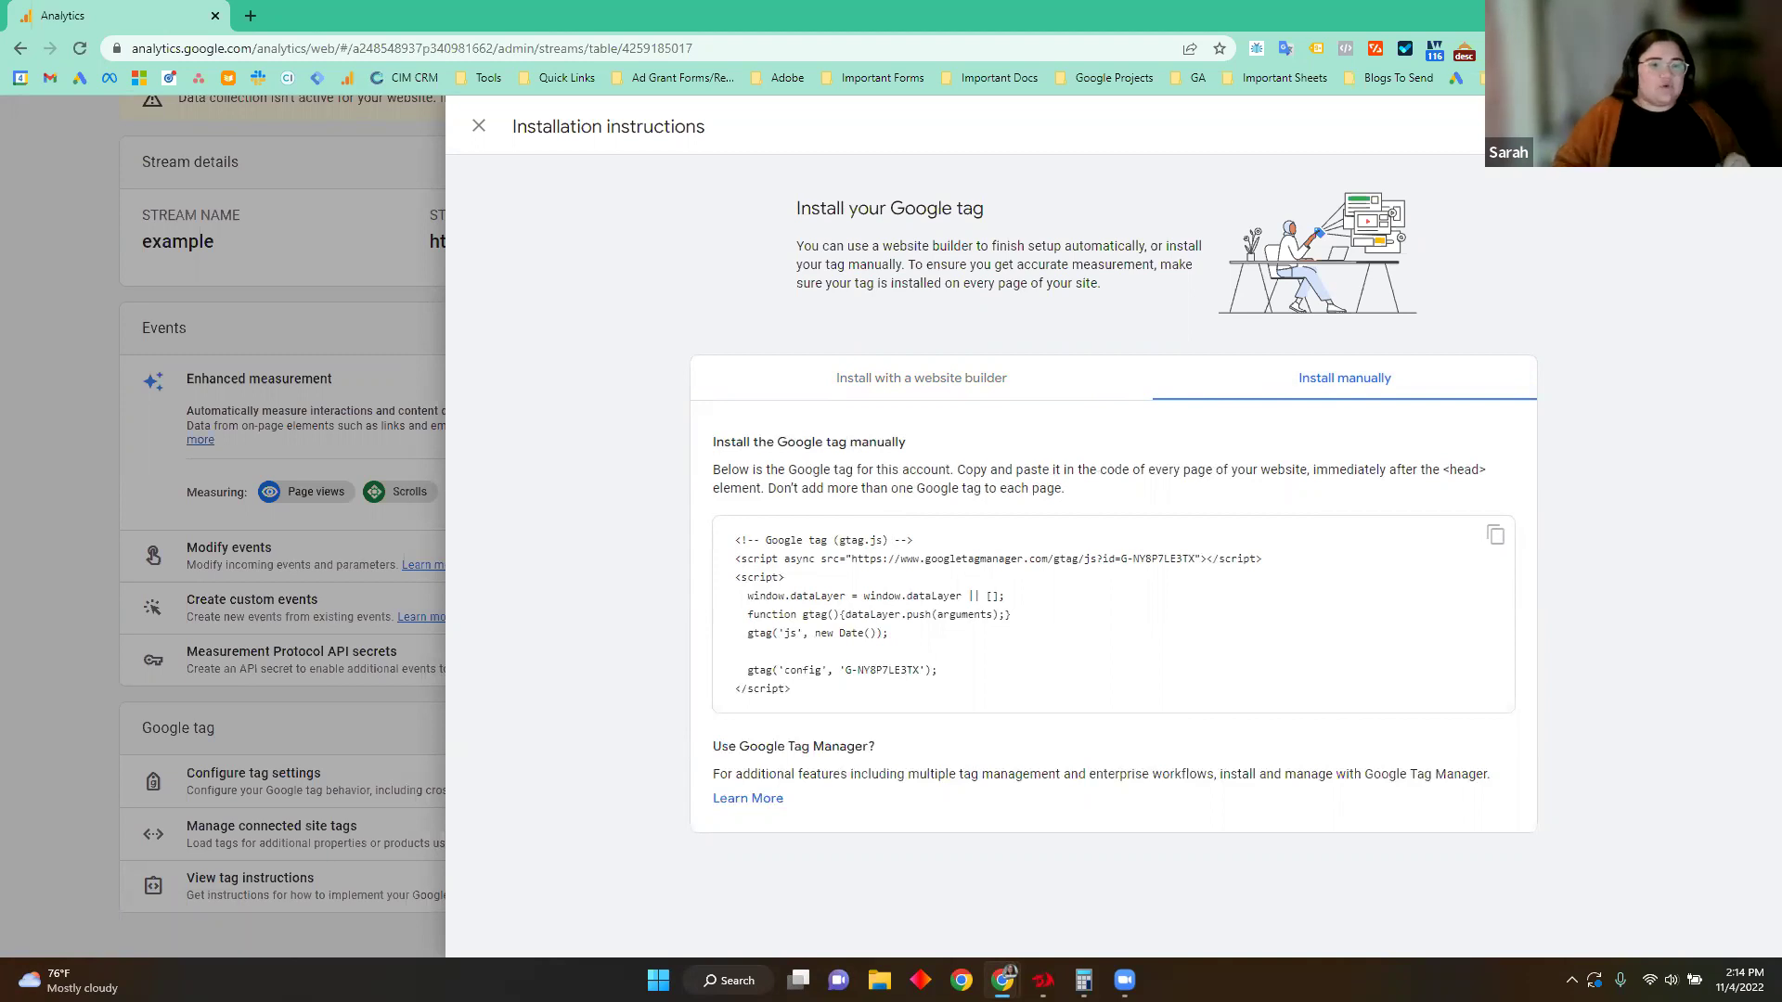
left_click(928, 374)
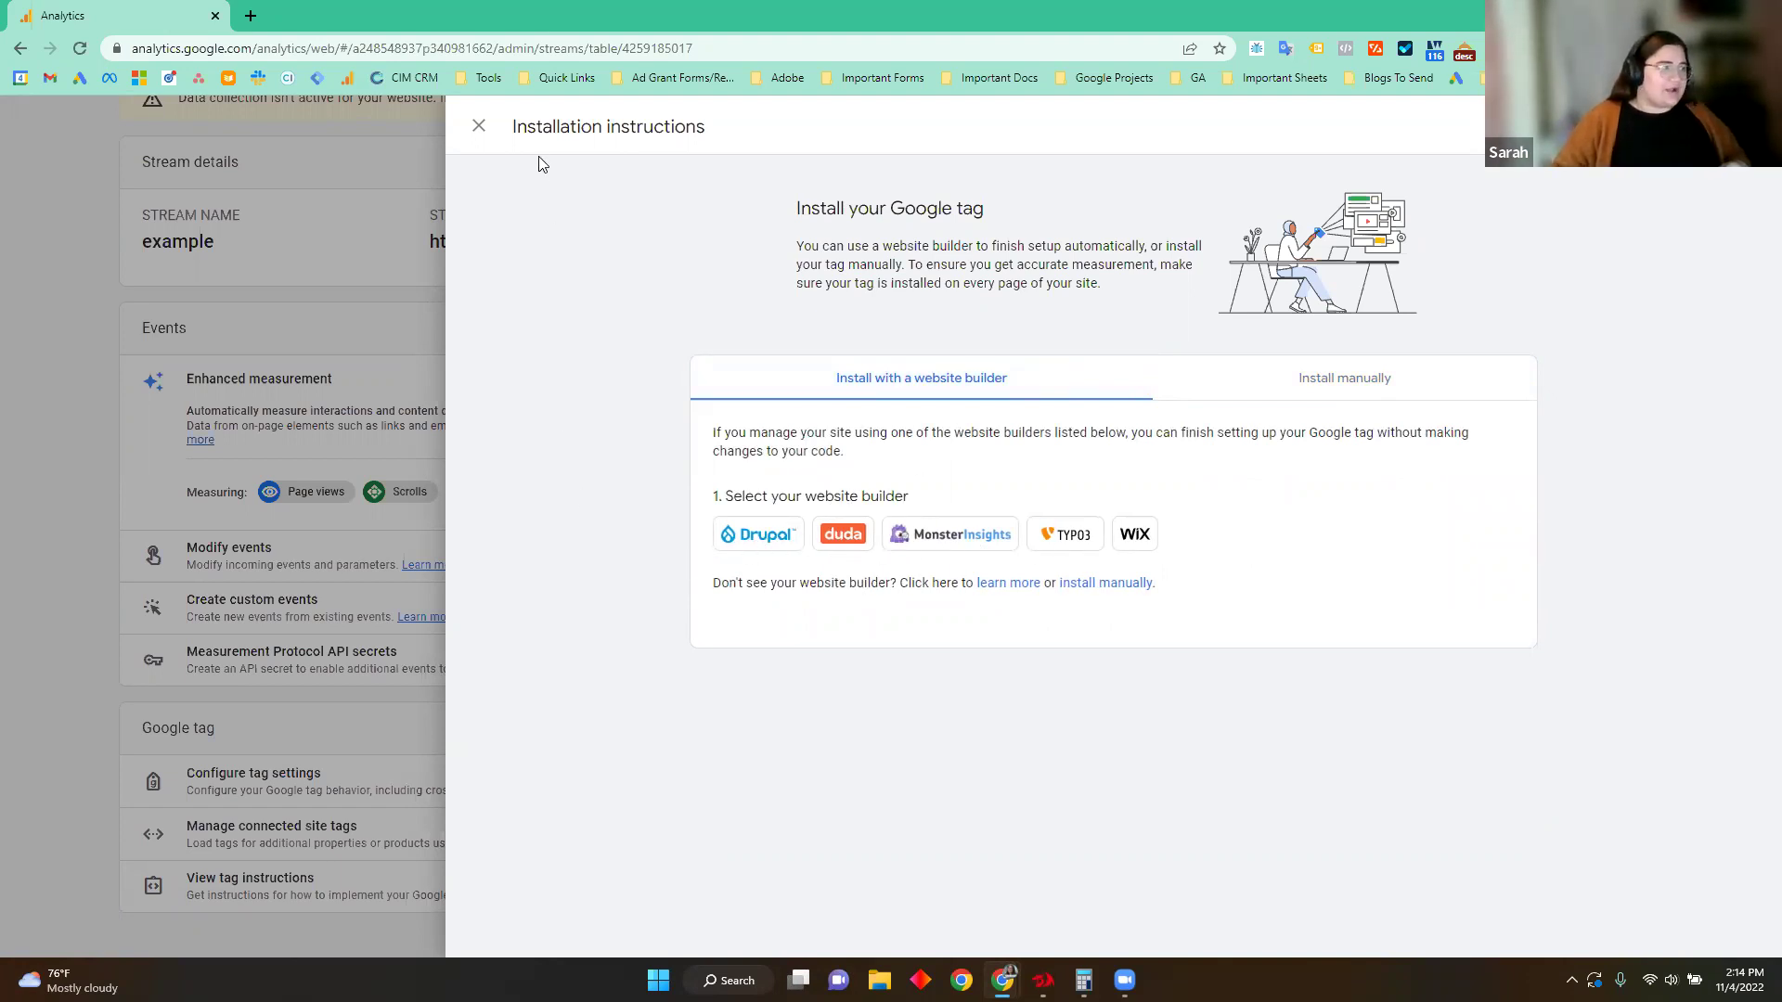
left_click(479, 127)
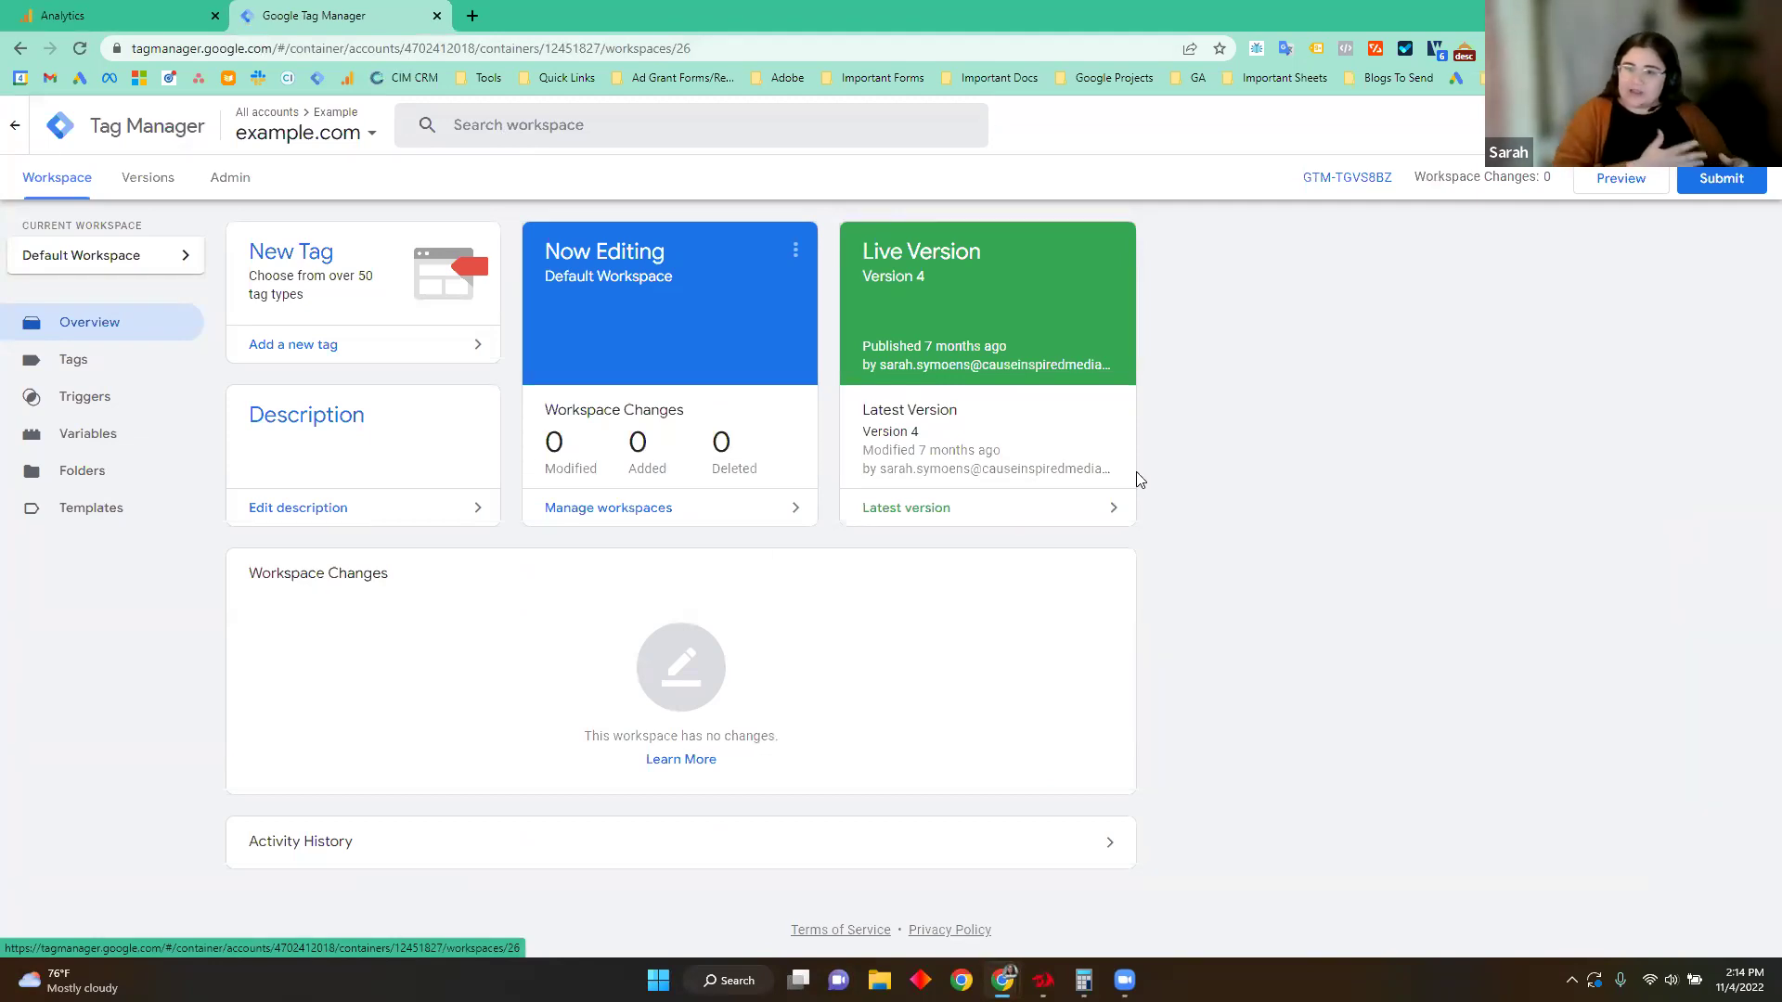
Step: Start a new tag in the example.com container with the type Google Analytics: GA4 Configuration
left_click(74, 360)
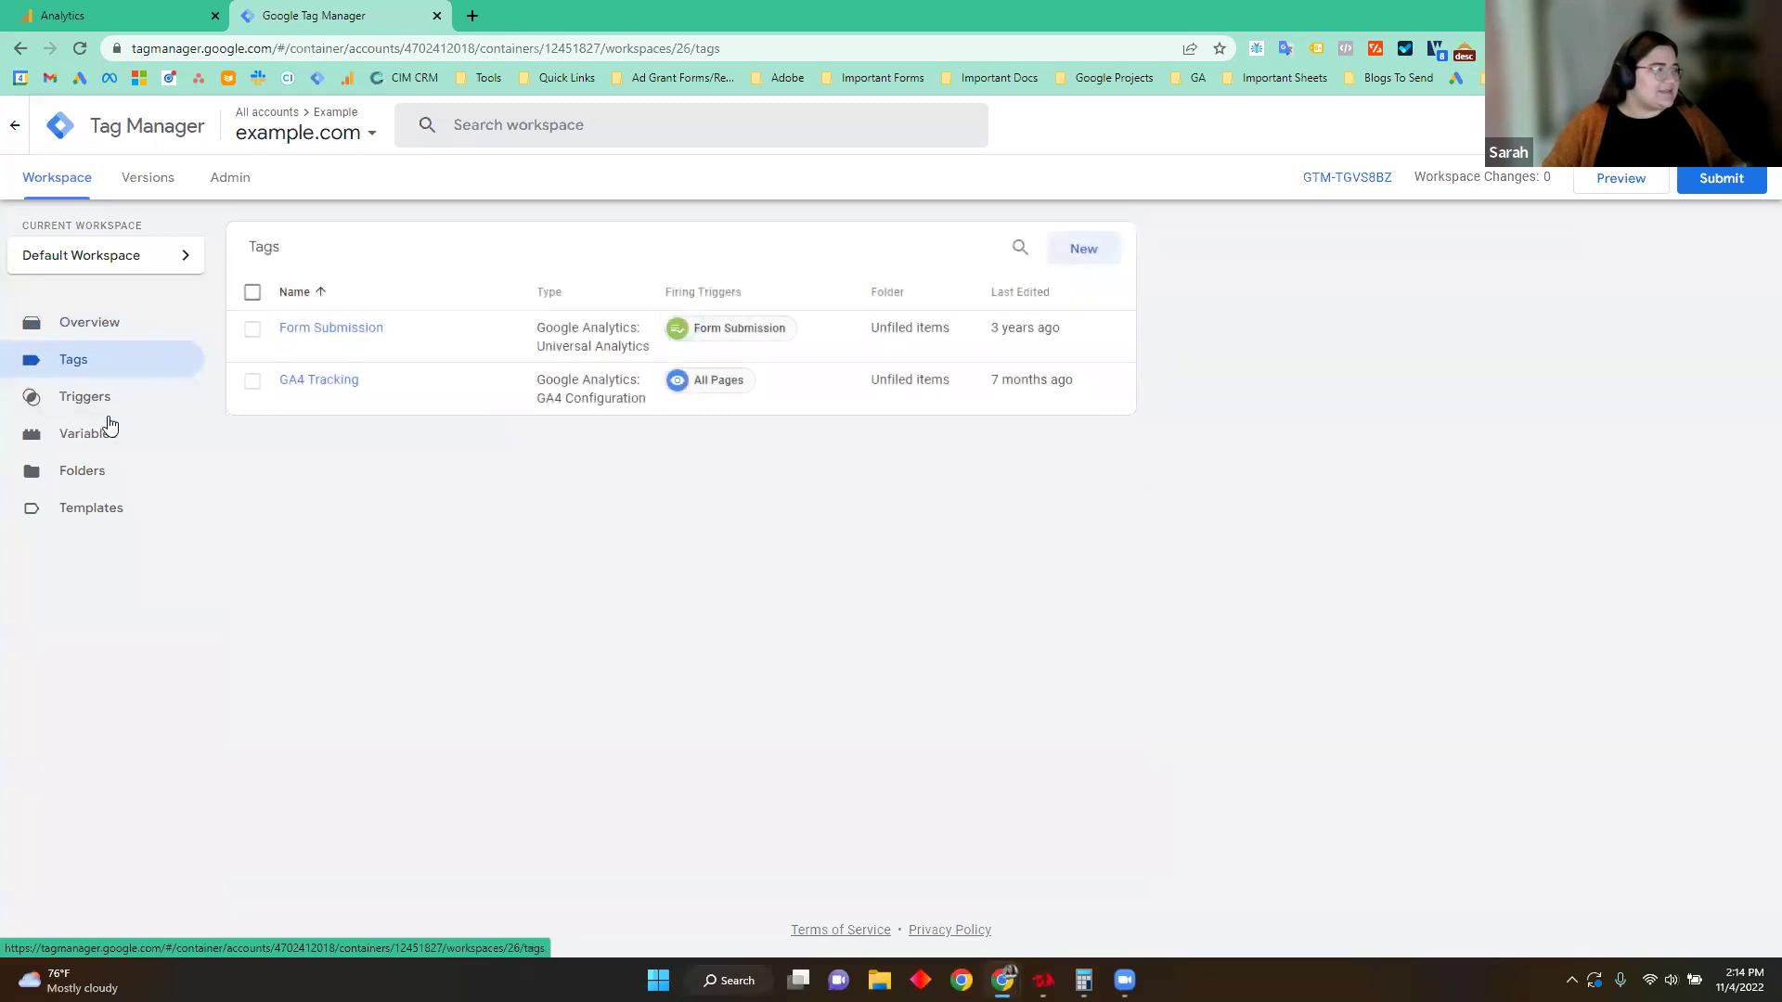
left_click(1085, 248)
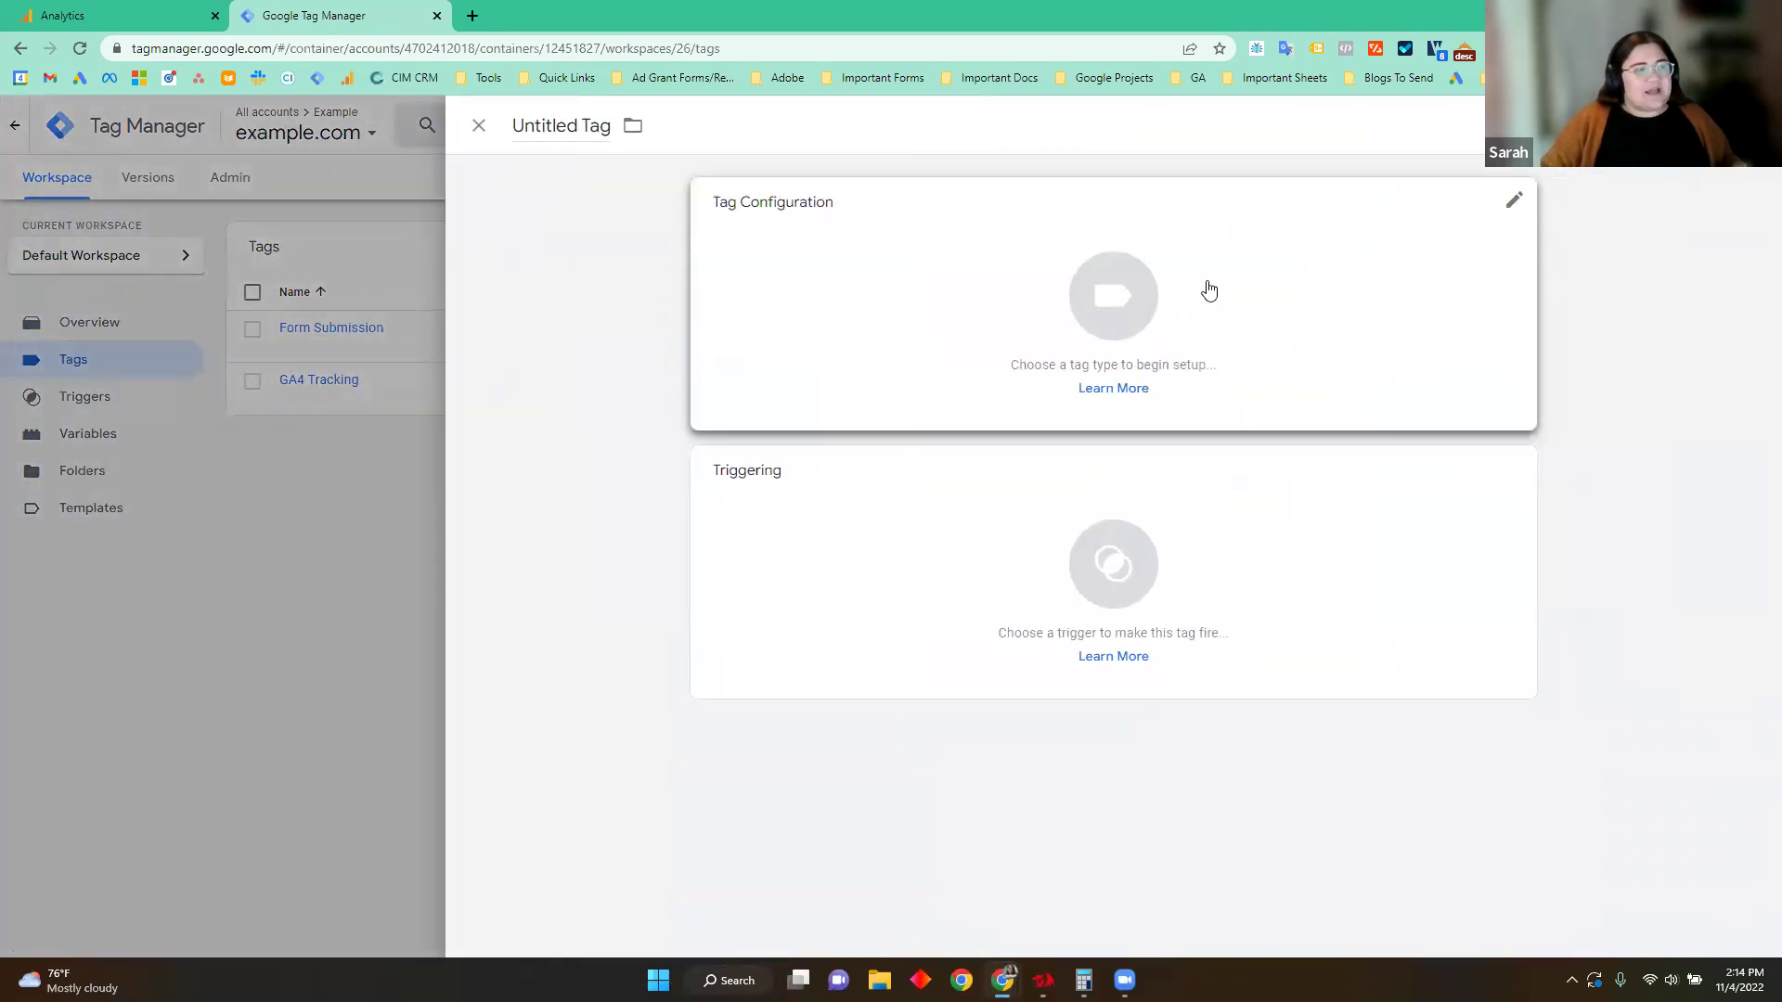
left_click(1210, 290)
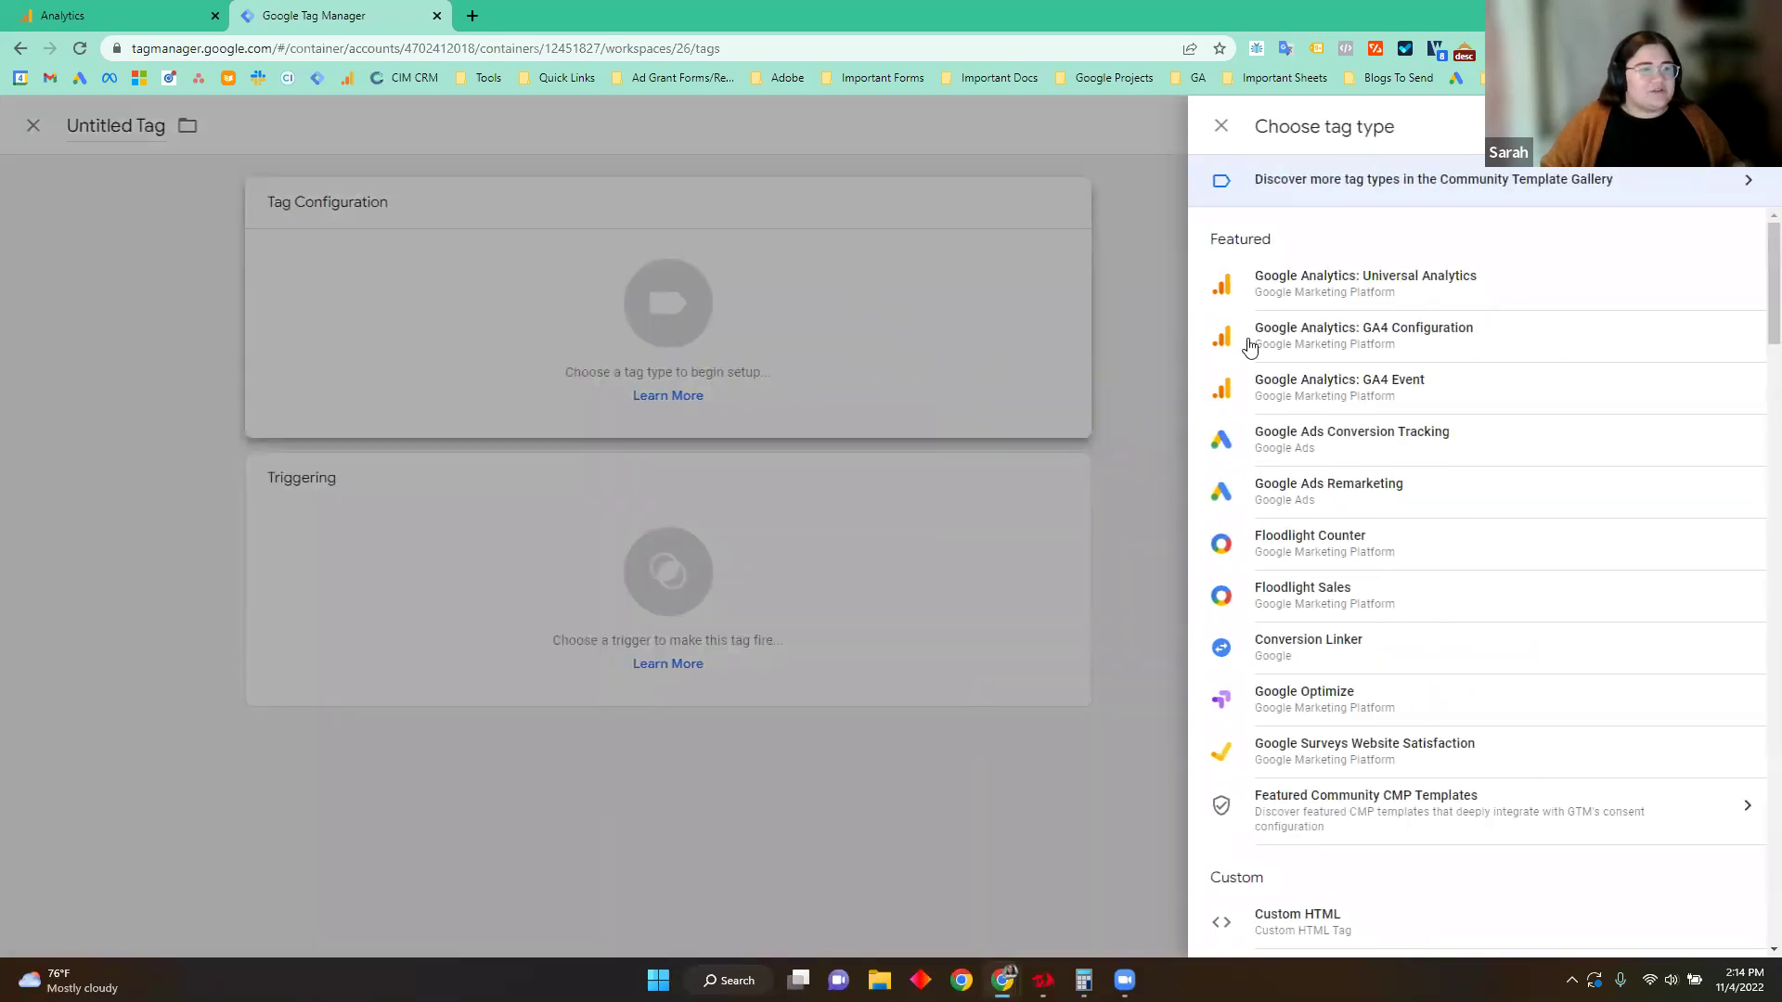
left_click(1390, 343)
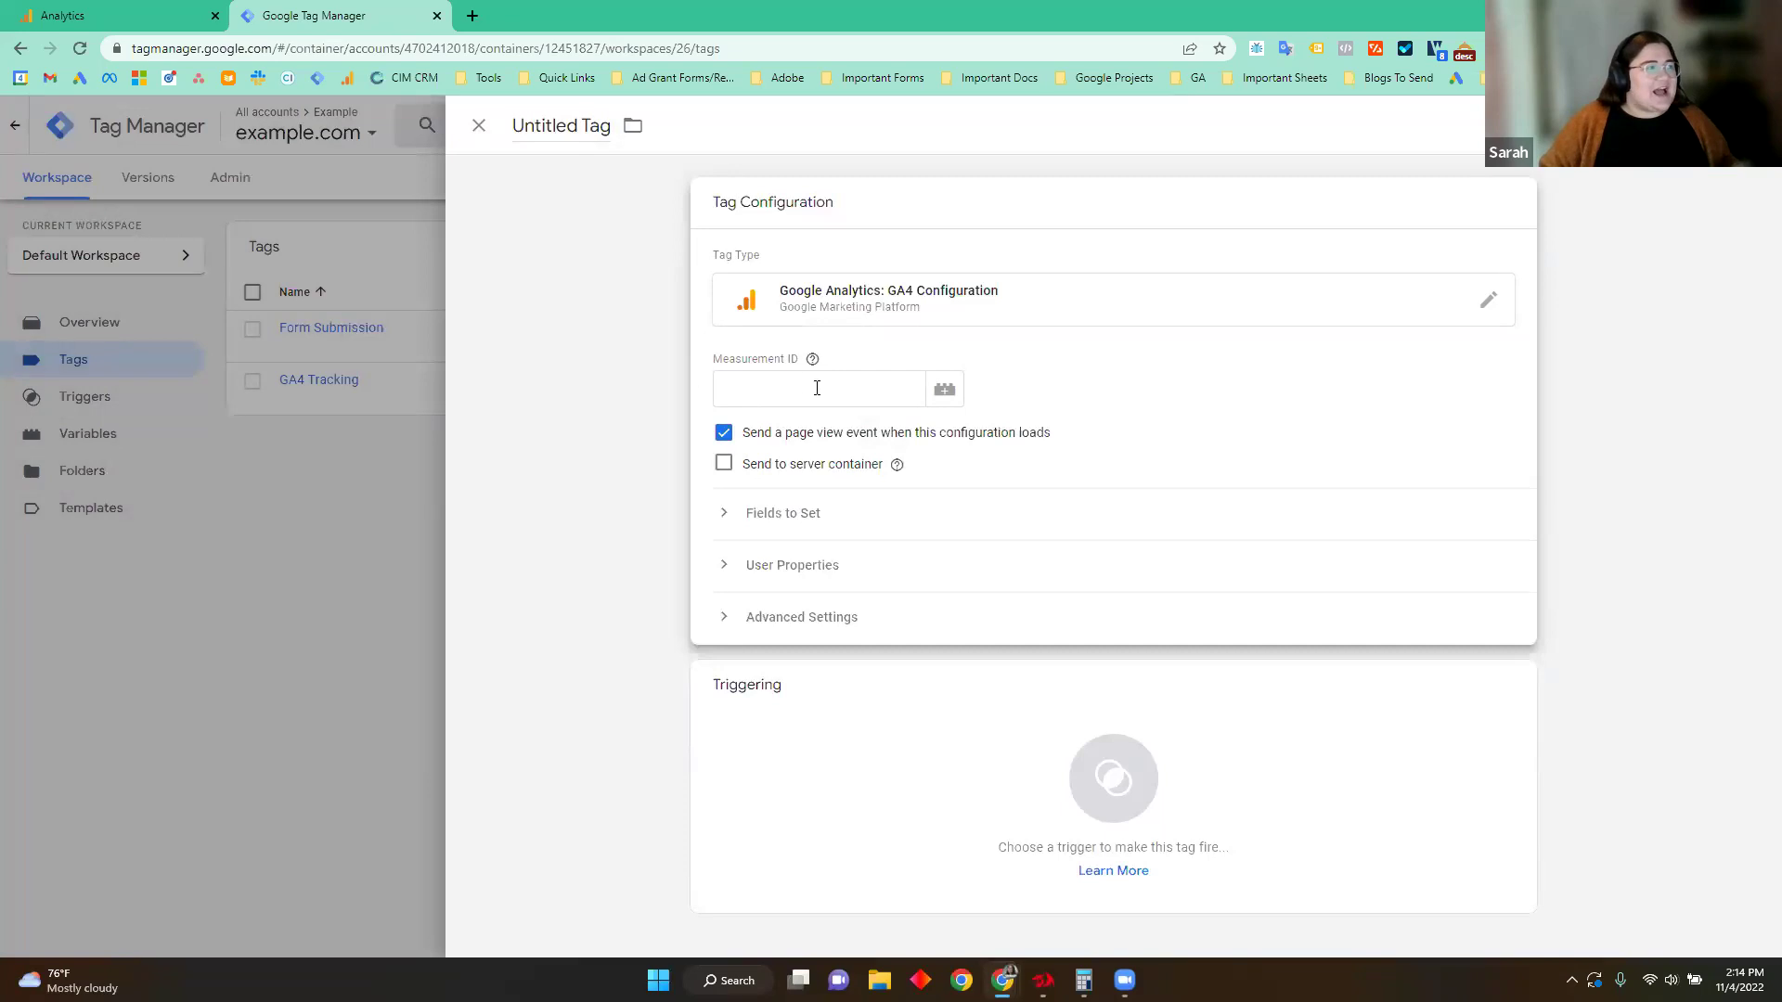
Step: Copy the measurement ID from the example web stream in Analytics and paste it as the new tag's Measurement ID in Tag Manager
left_click(130, 15)
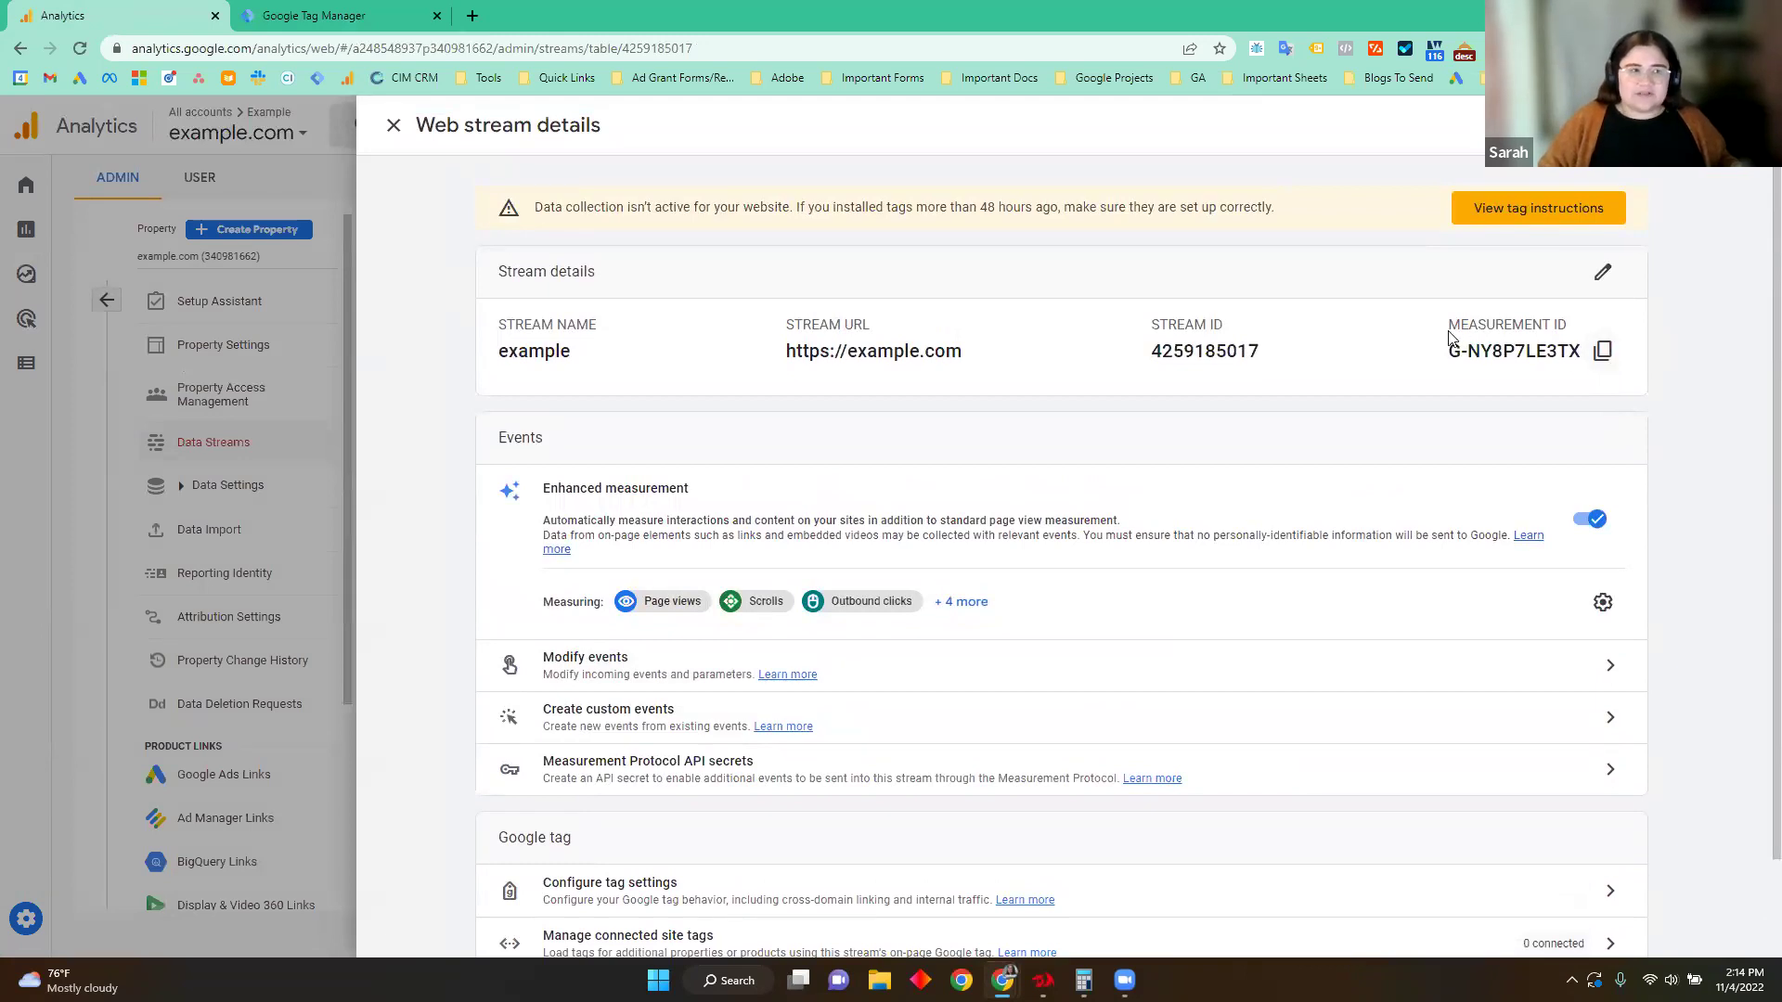
left_click(1603, 351)
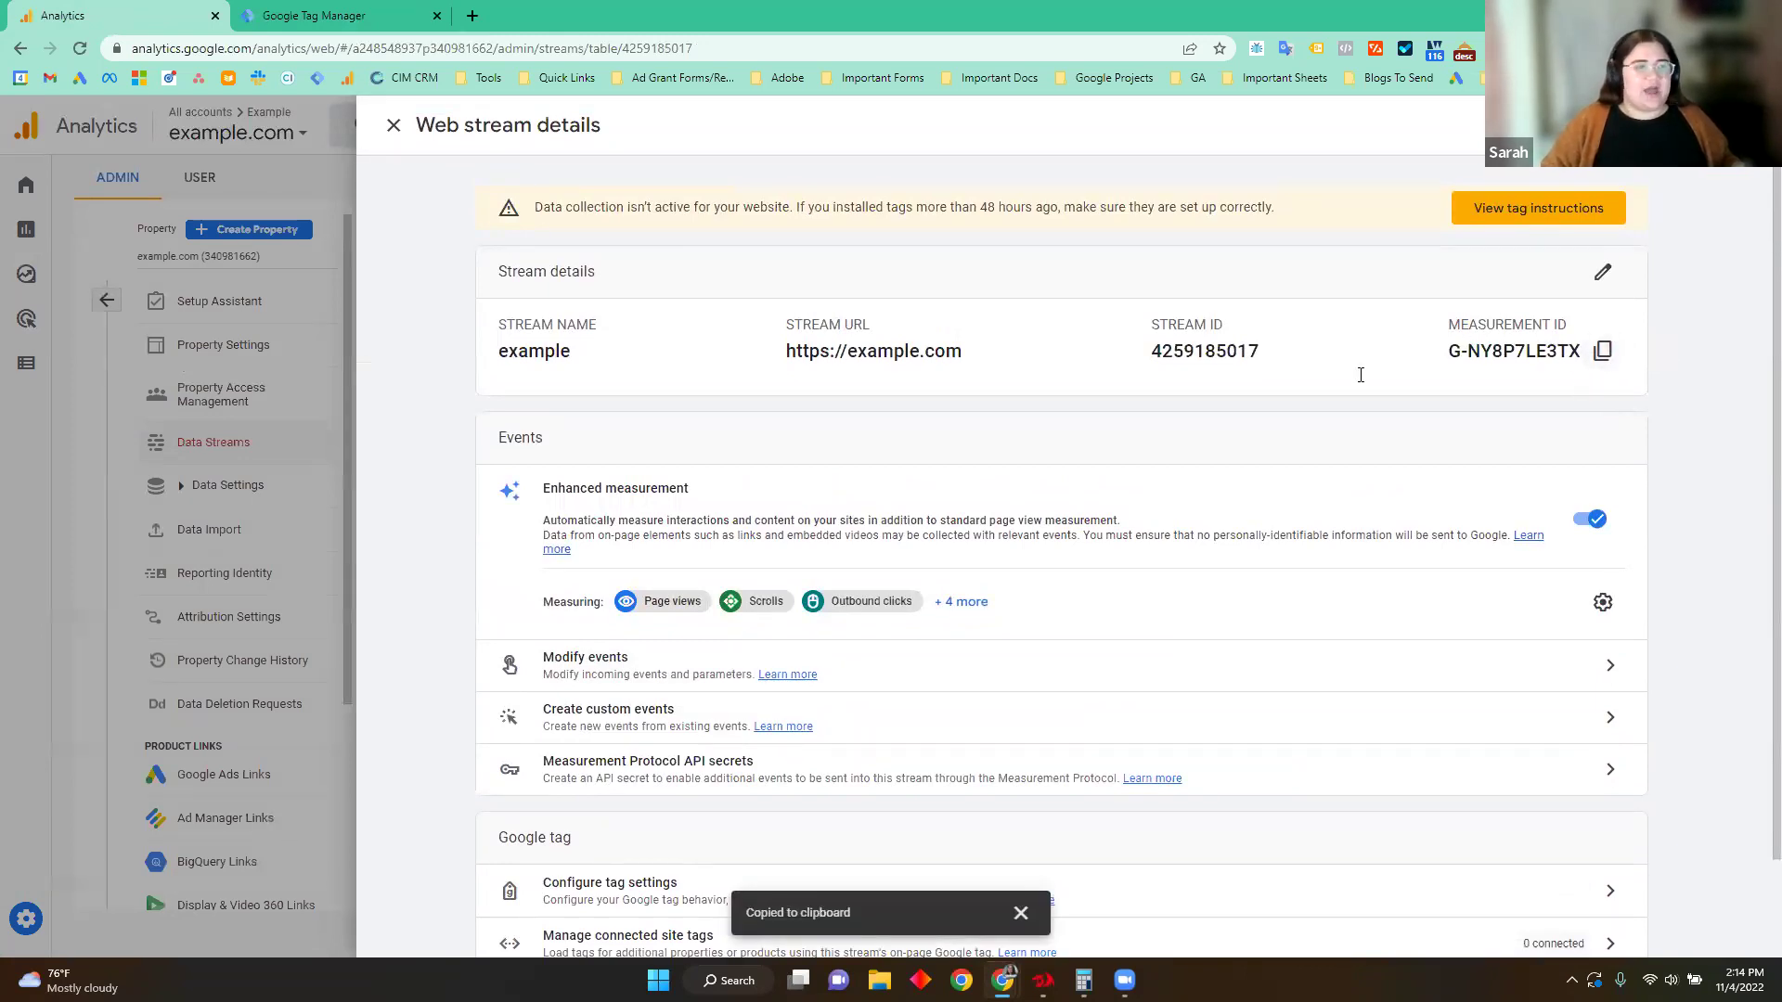
left_click(343, 16)
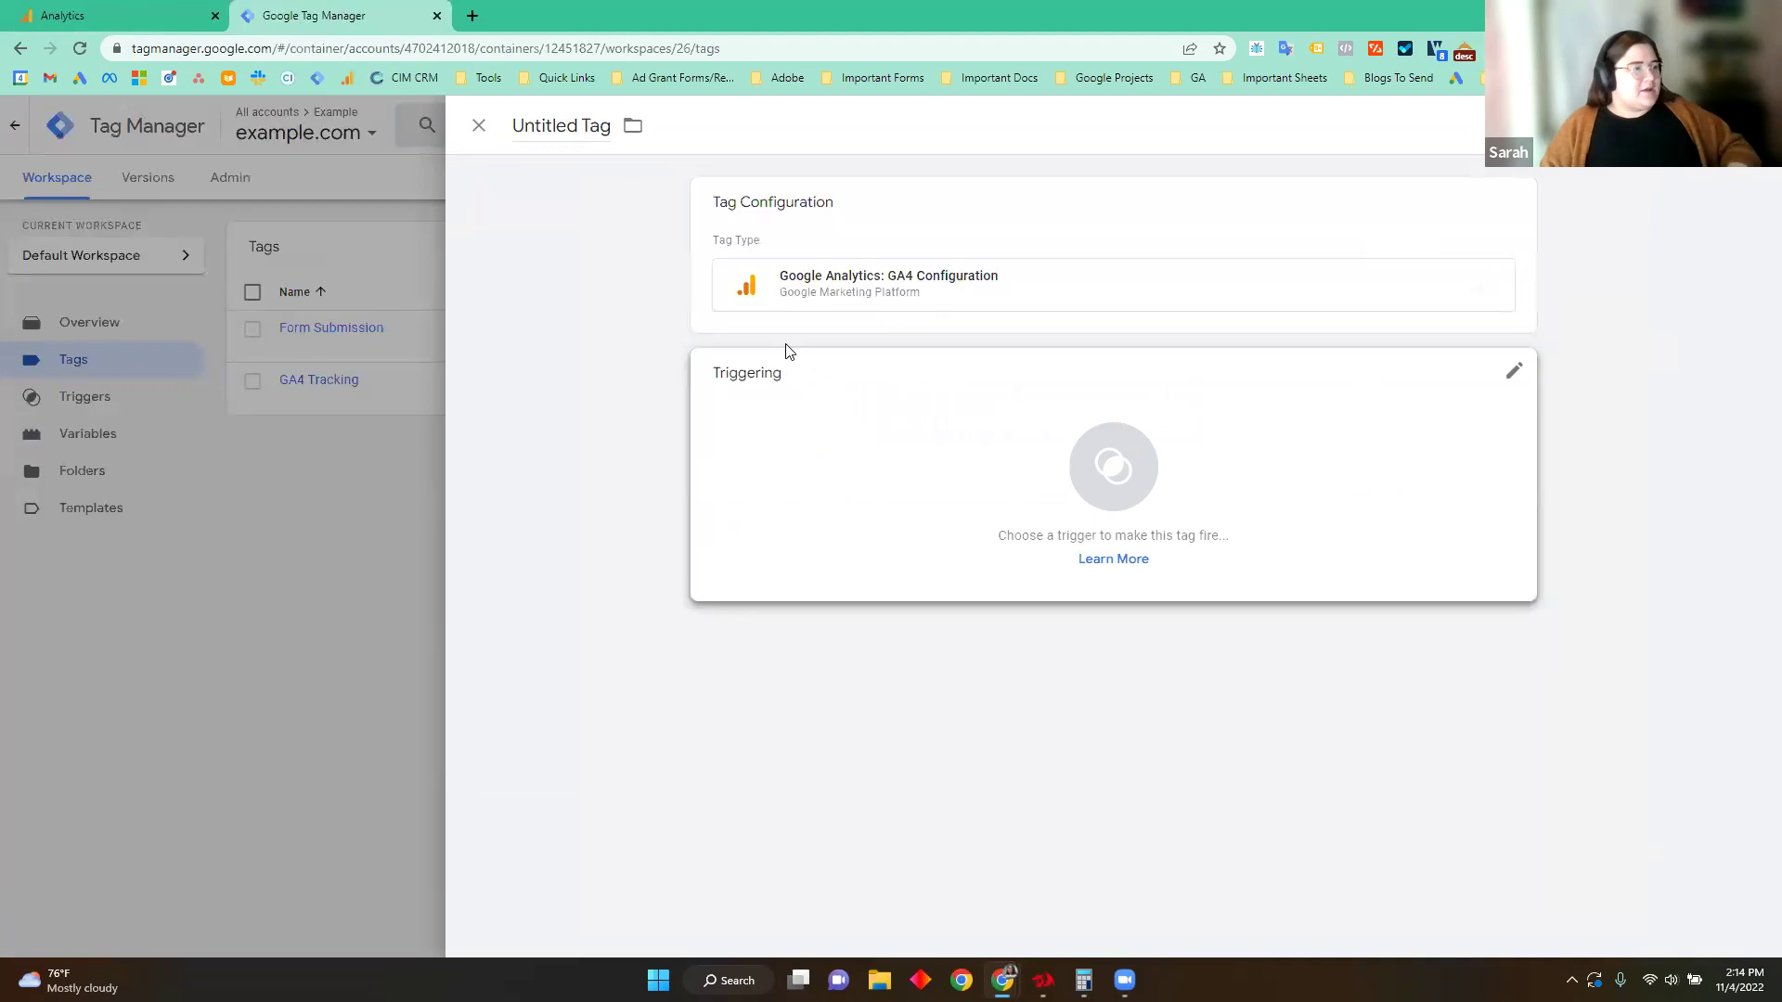
left_click(800, 372)
key("ctrl+v")
left_click(627, 440)
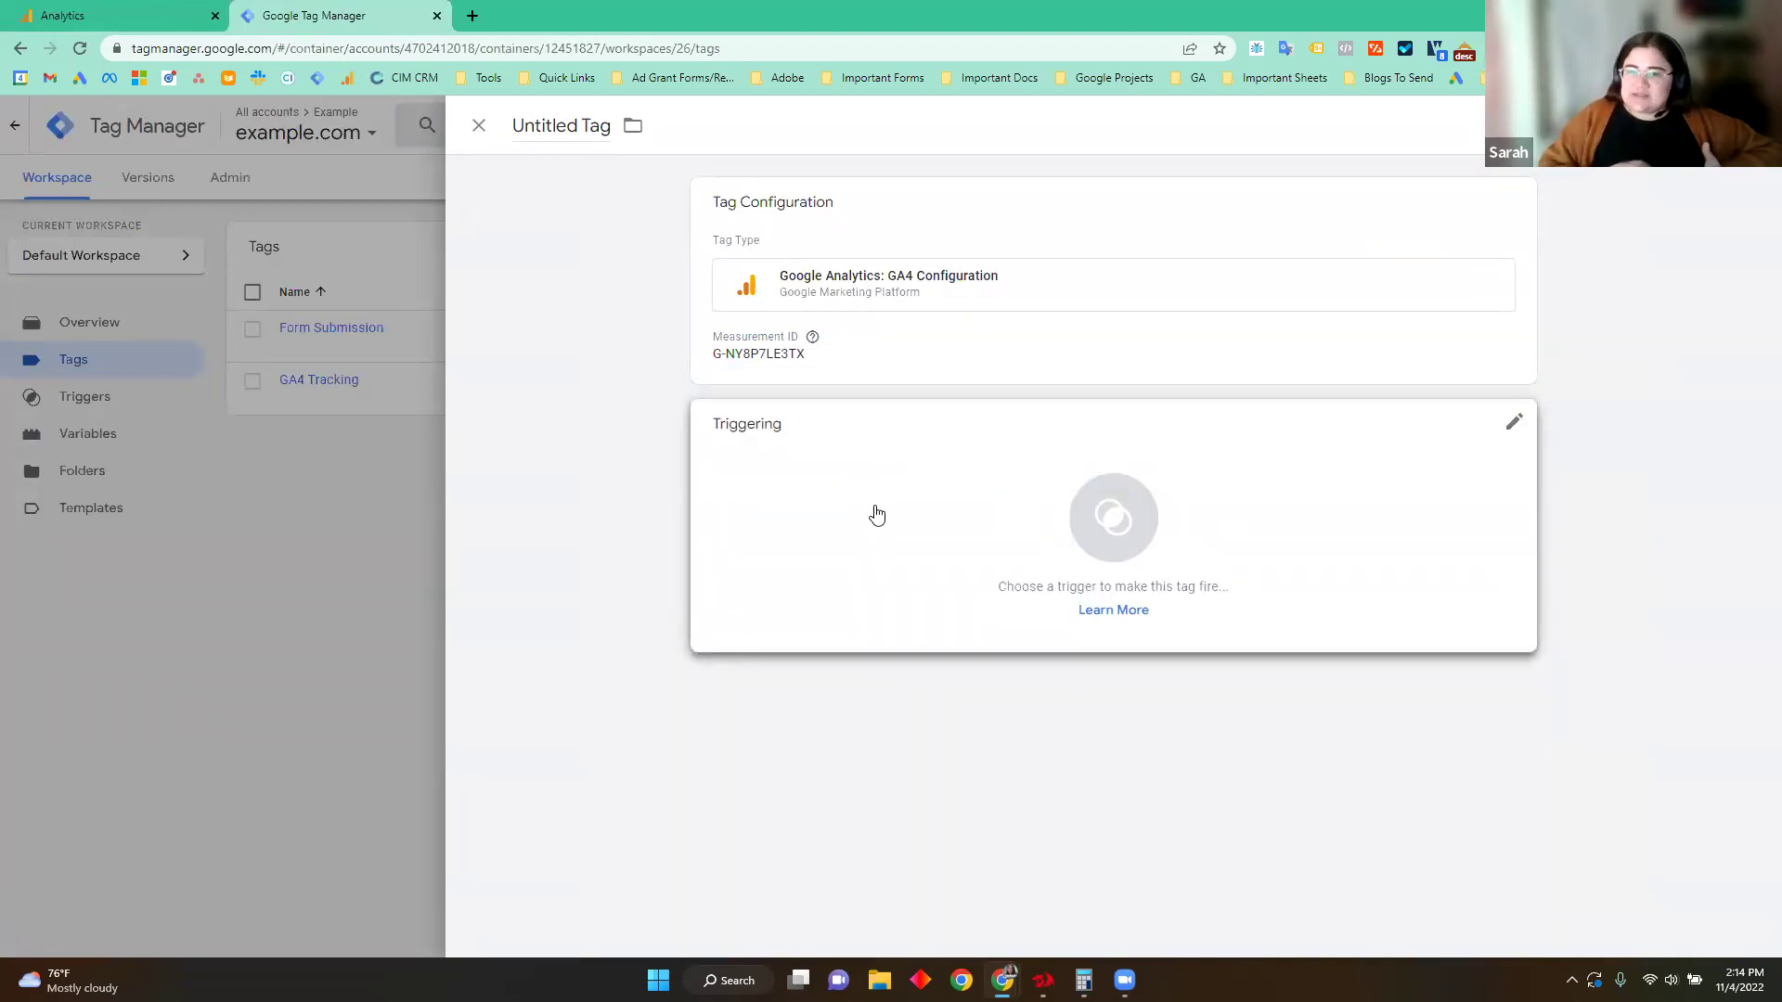
Step: Add the All Pages firing trigger to the tag, name it GA4 Pageviews, and save it
left_click(877, 514)
left_click(633, 224)
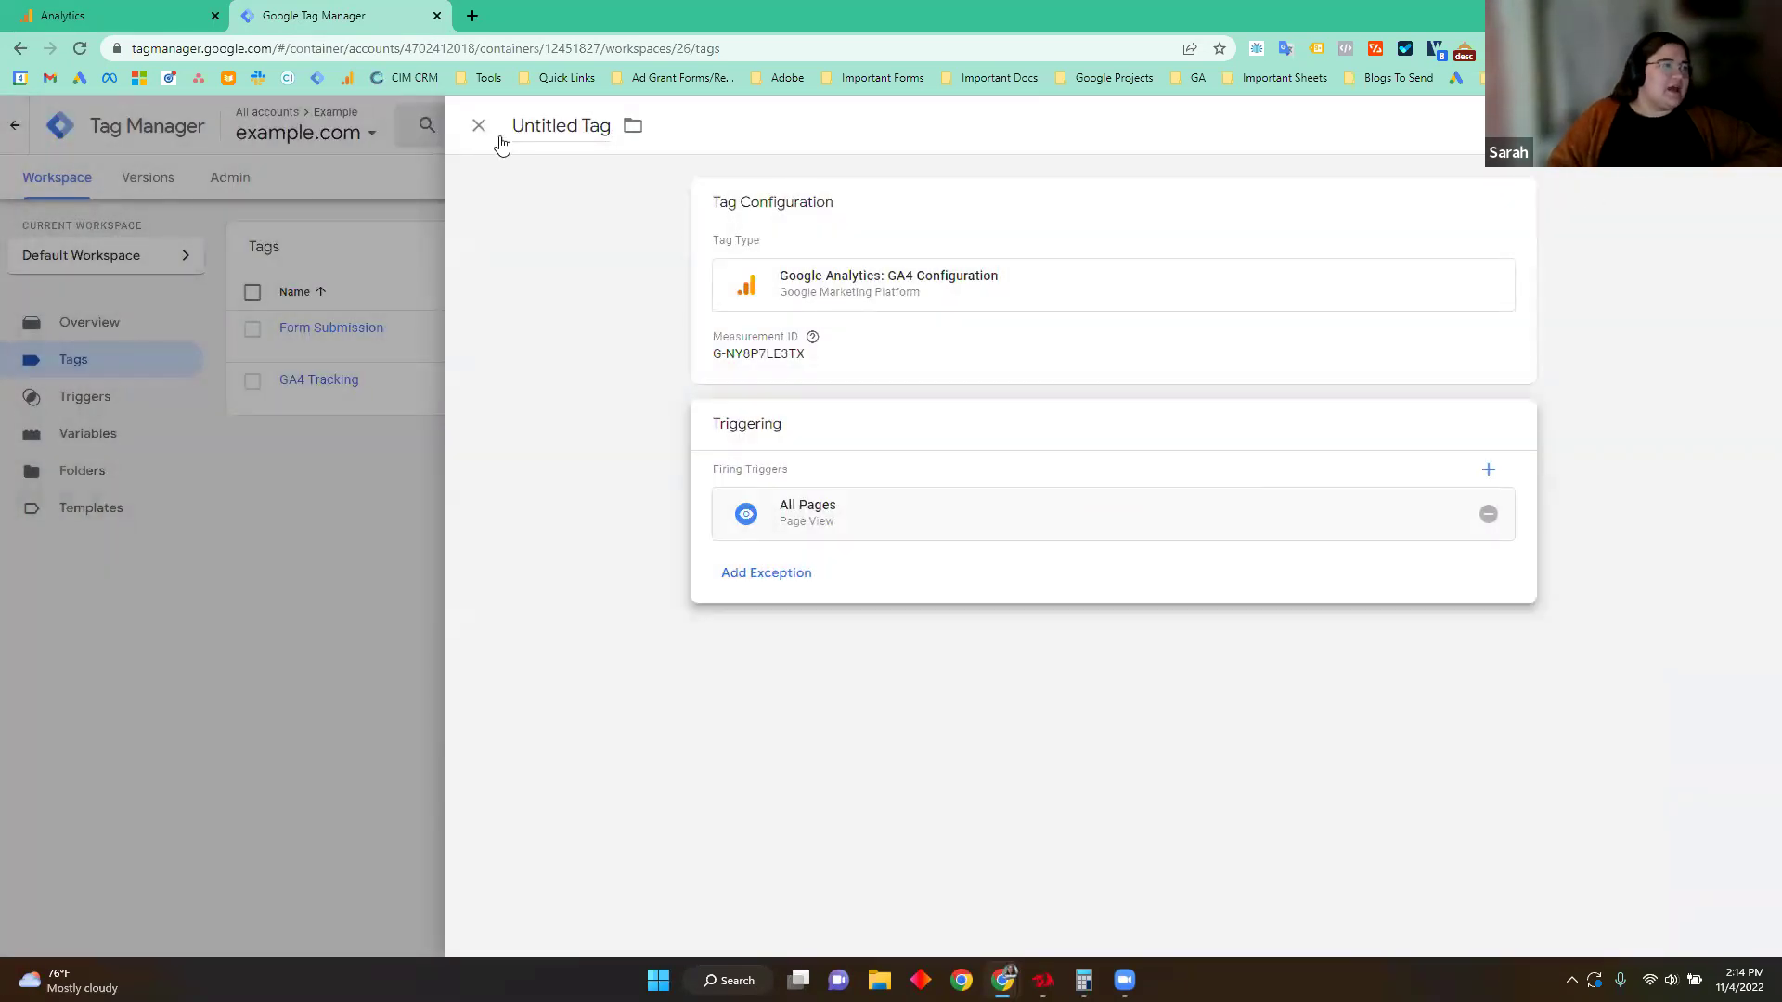
left_click(583, 125)
type("GA")
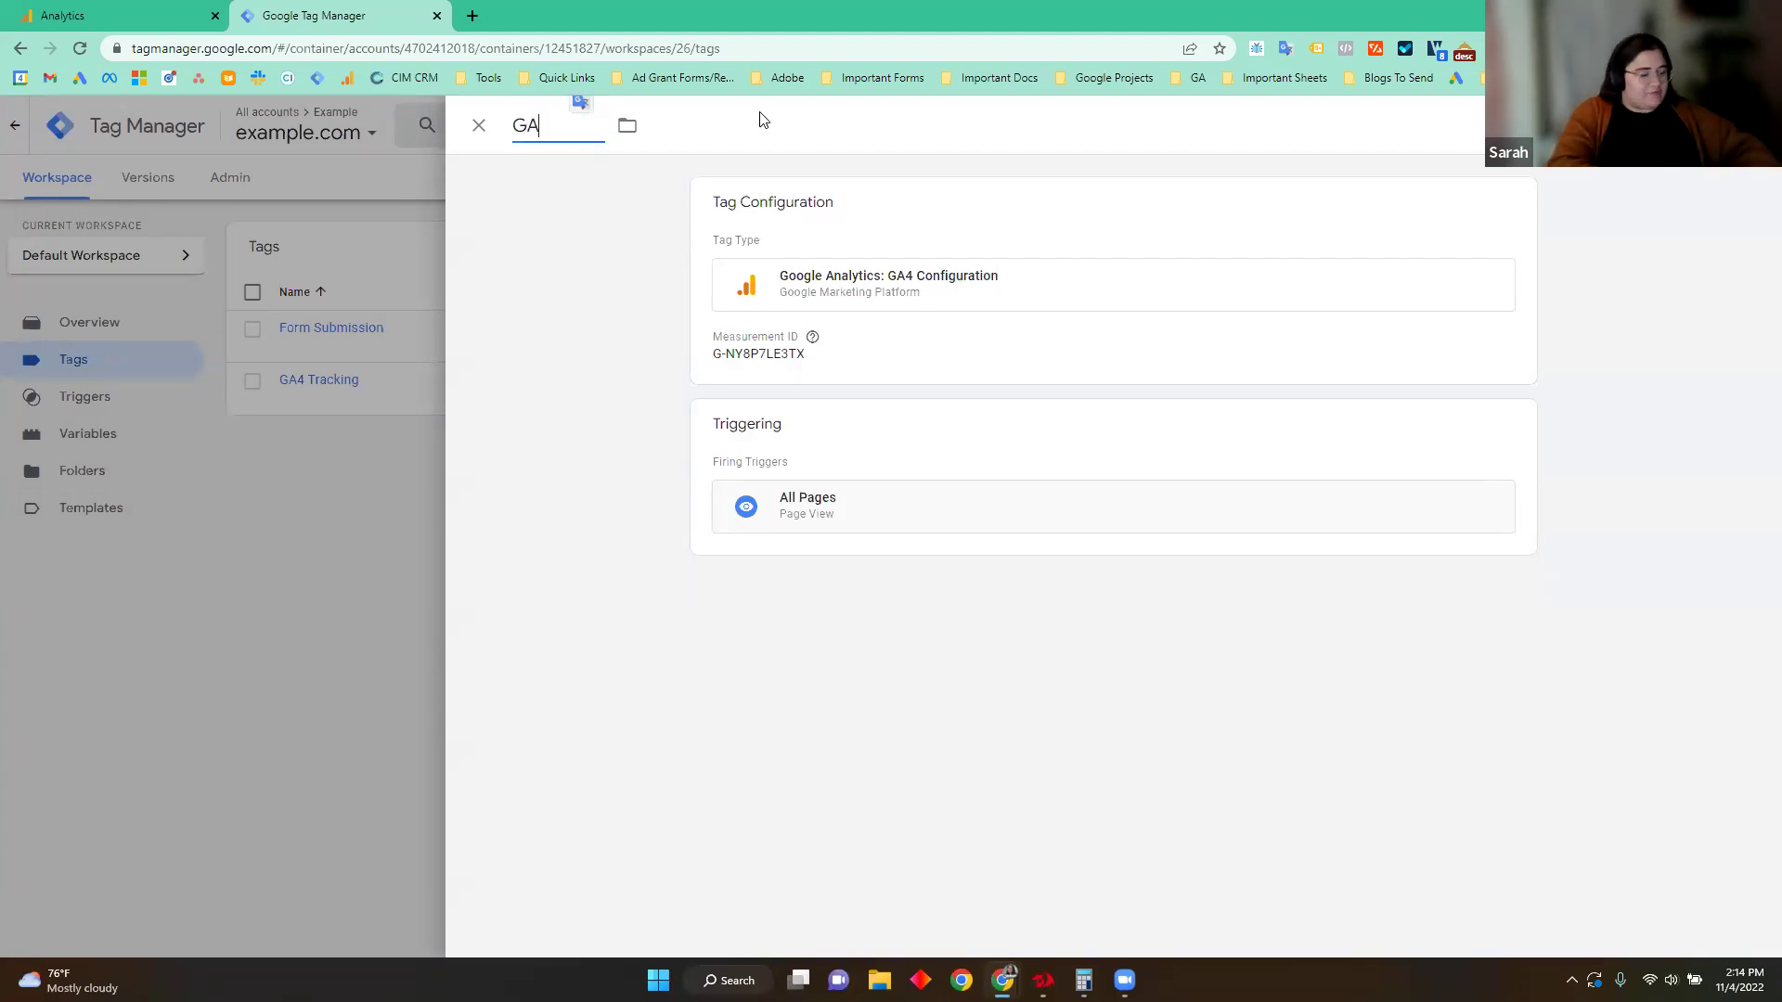
type("4 Pageviews")
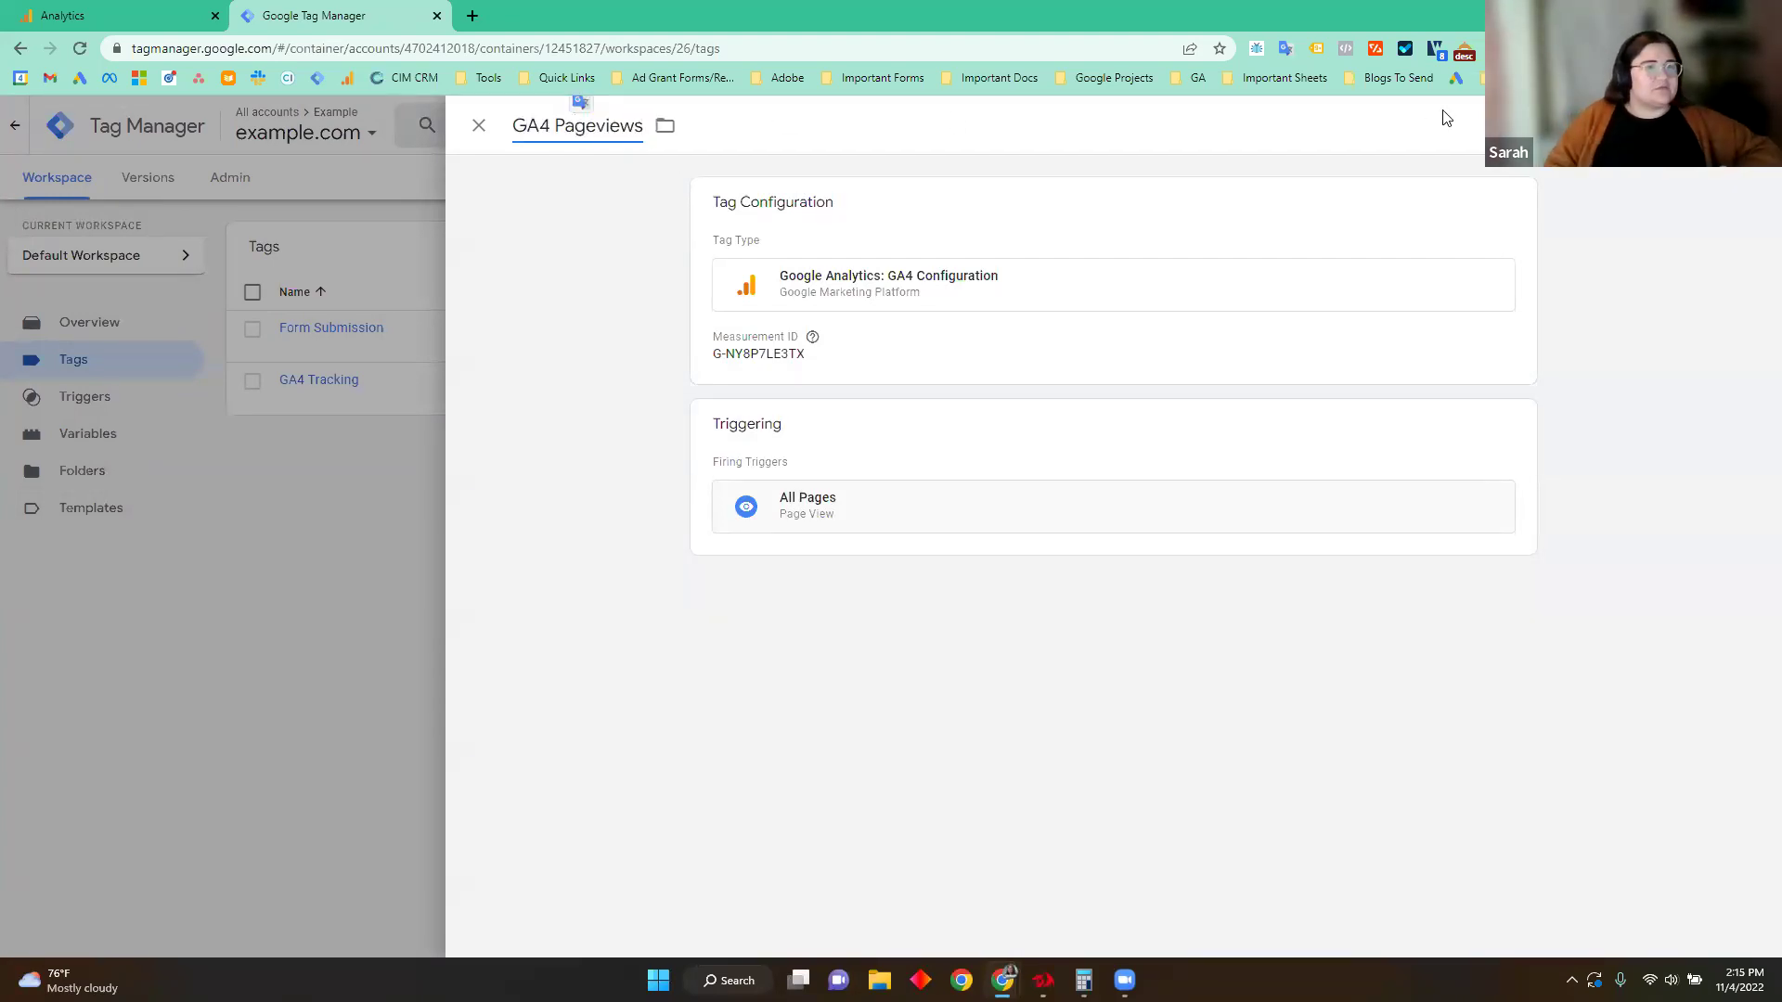
left_click(1446, 118)
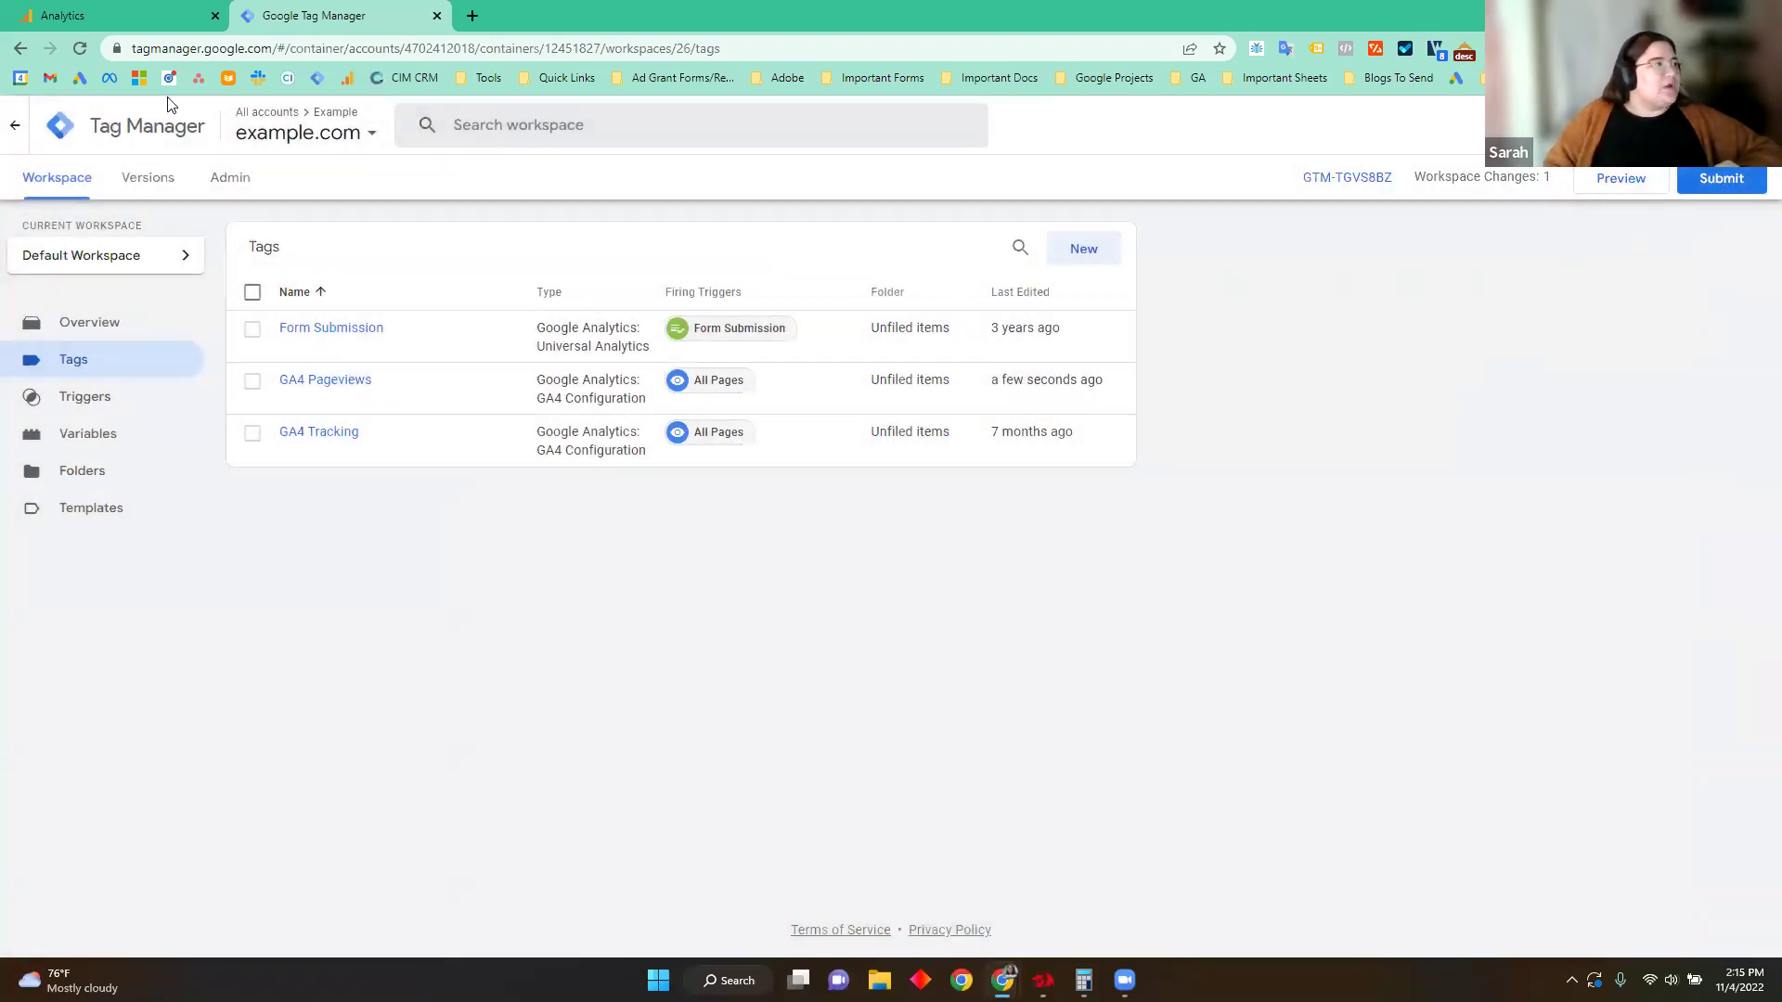
Step: Switch back to Analytics, close the web stream details, and open the example.com property's home page
left_click(123, 13)
left_click(394, 125)
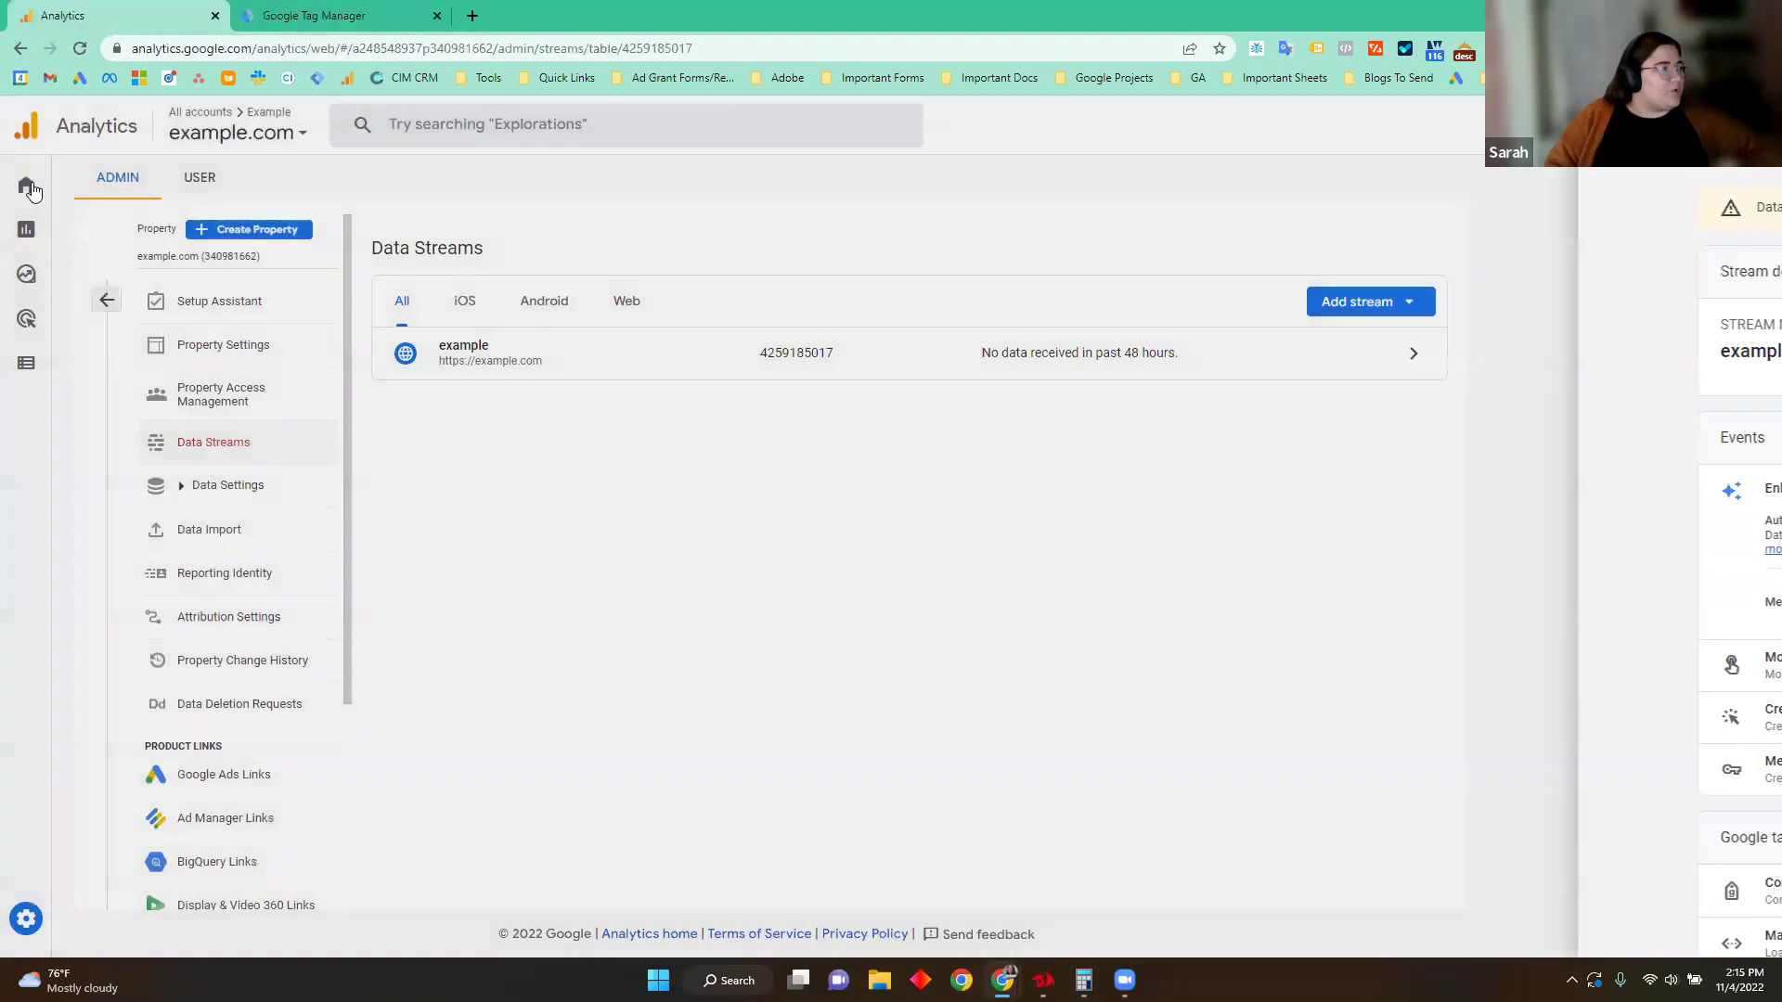
left_click(26, 184)
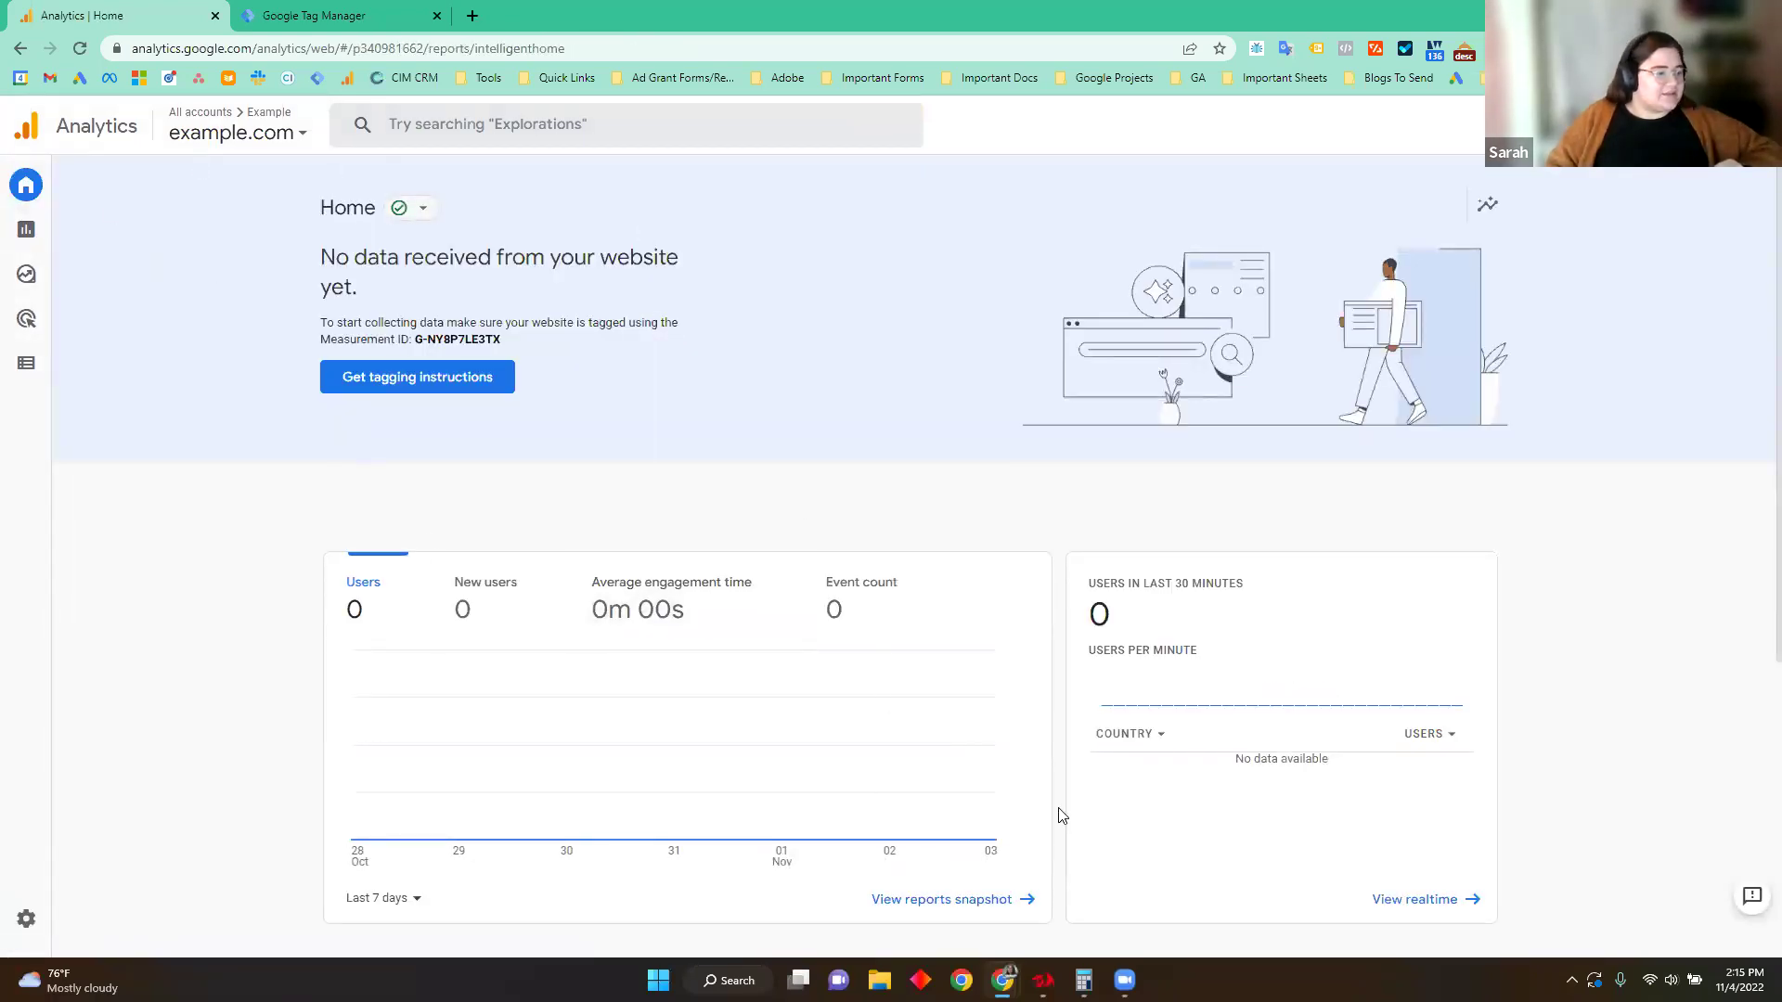
mouse_move(1003, 980)
left_click(1320, 882)
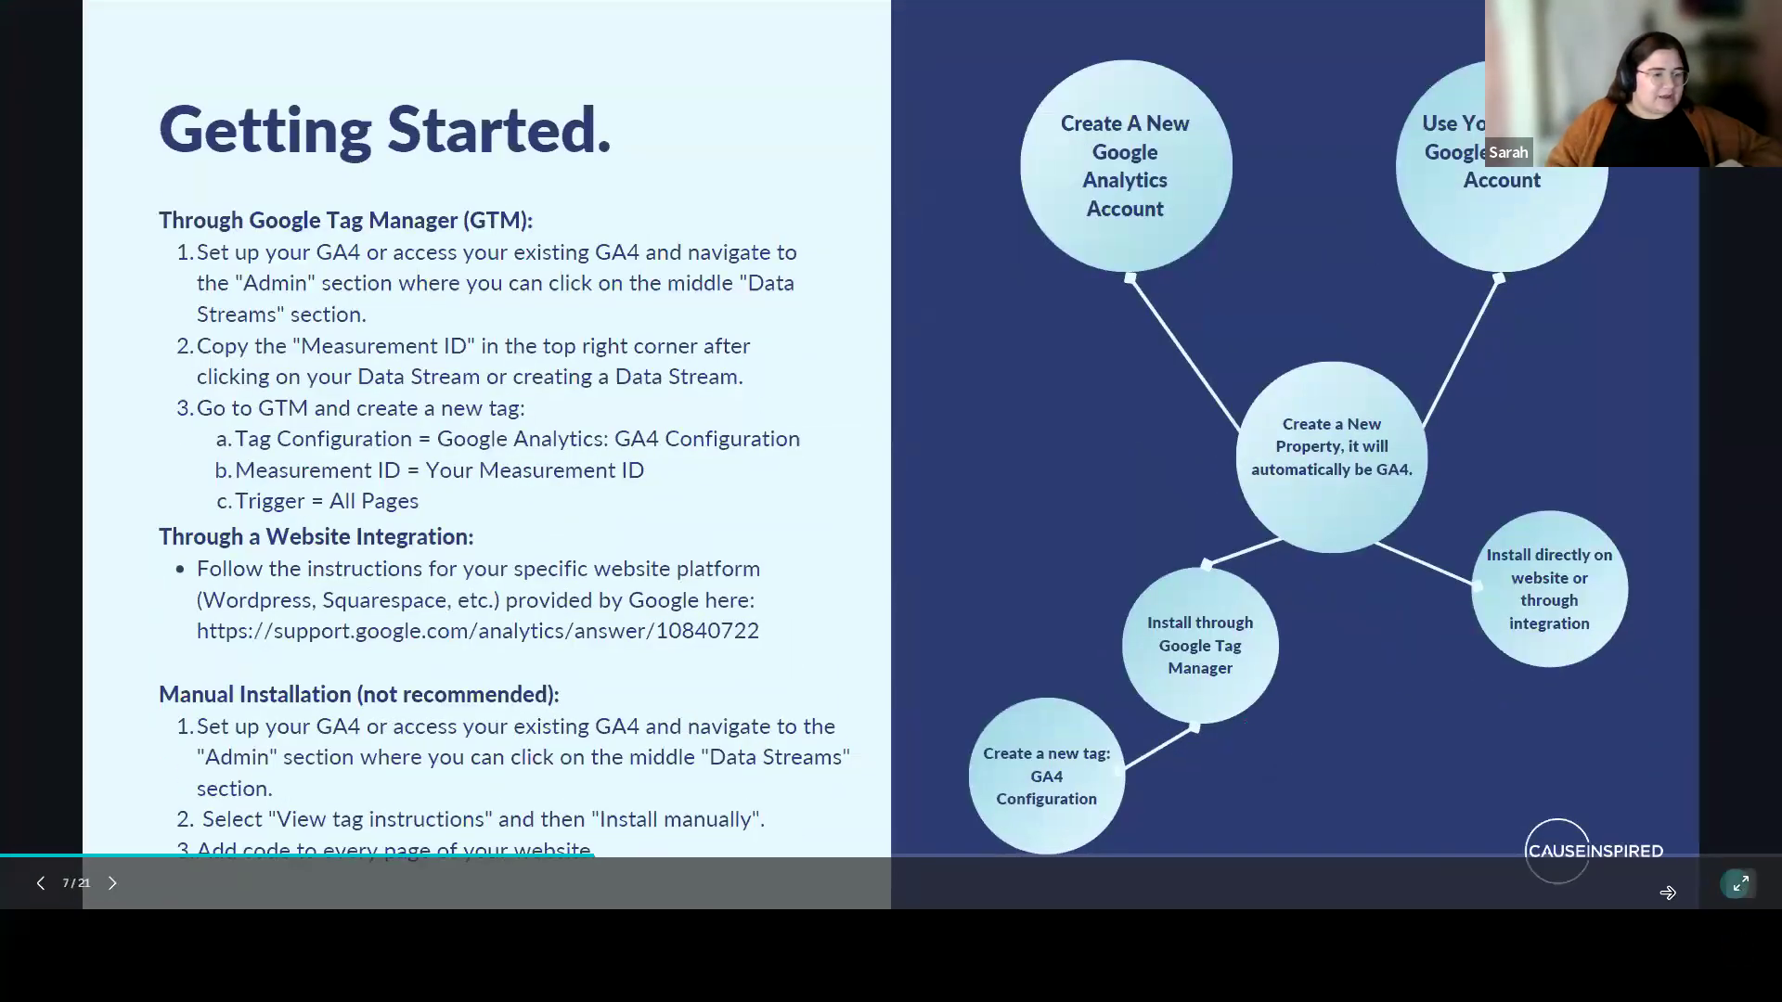
left_click(1740, 884)
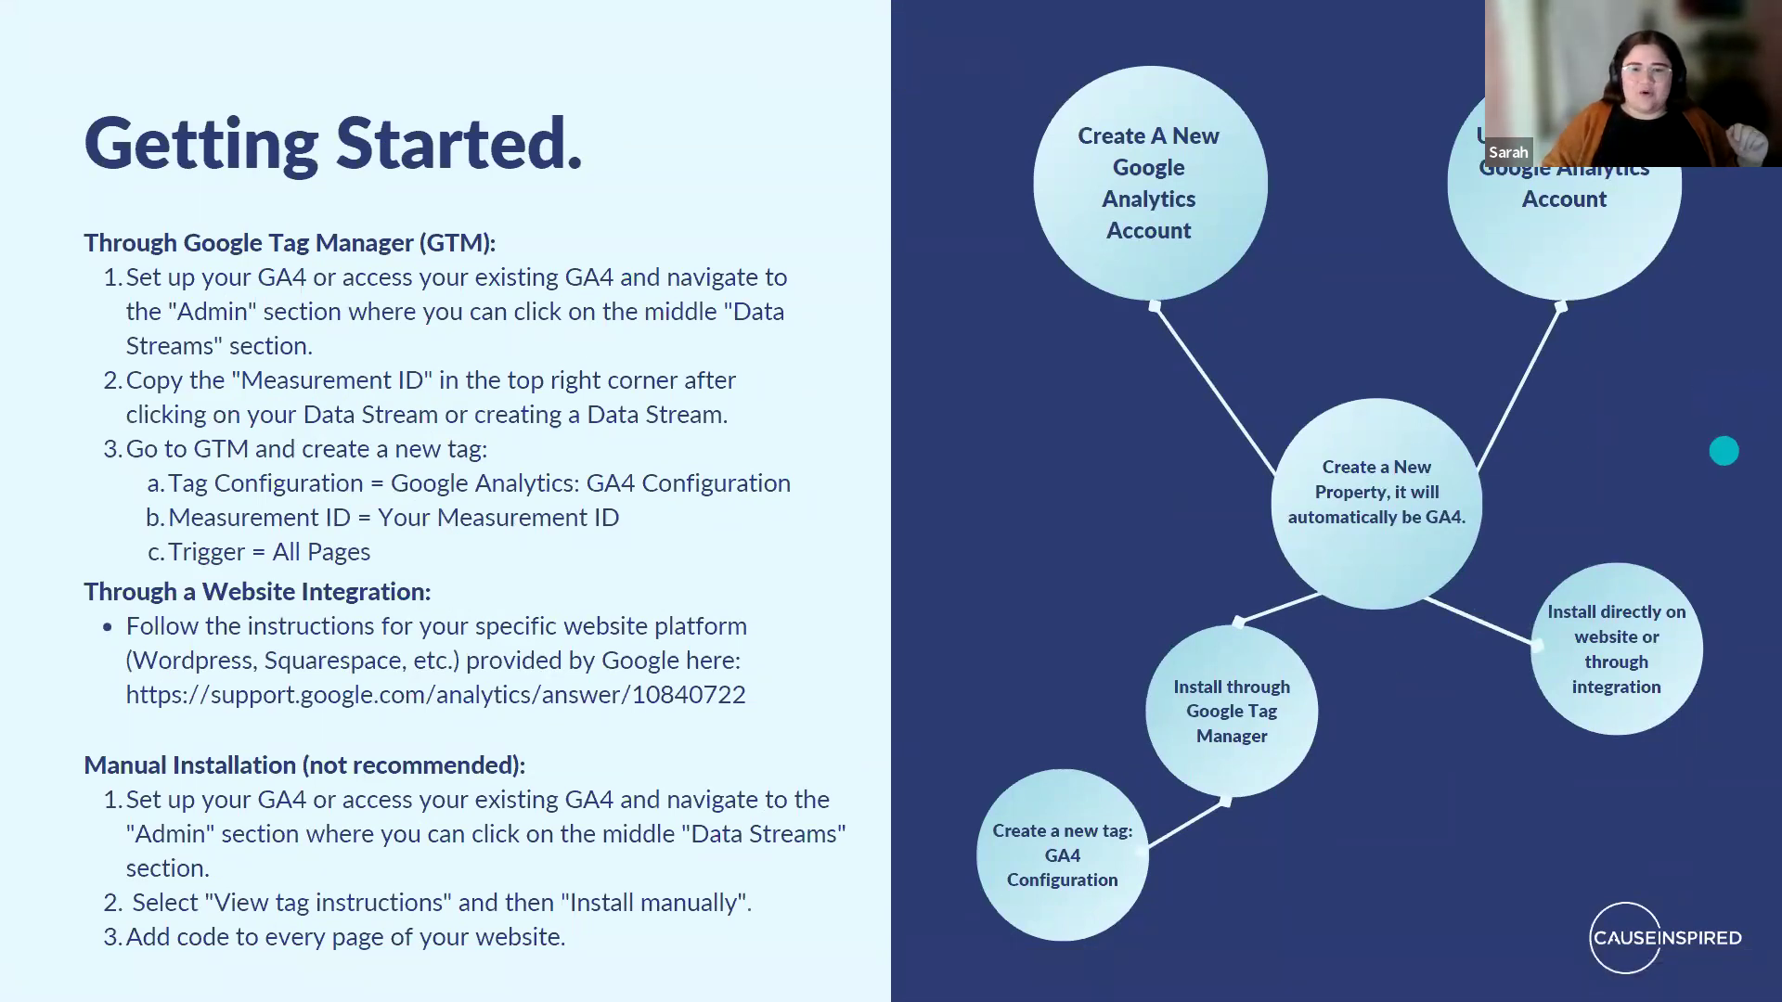
key("Right")
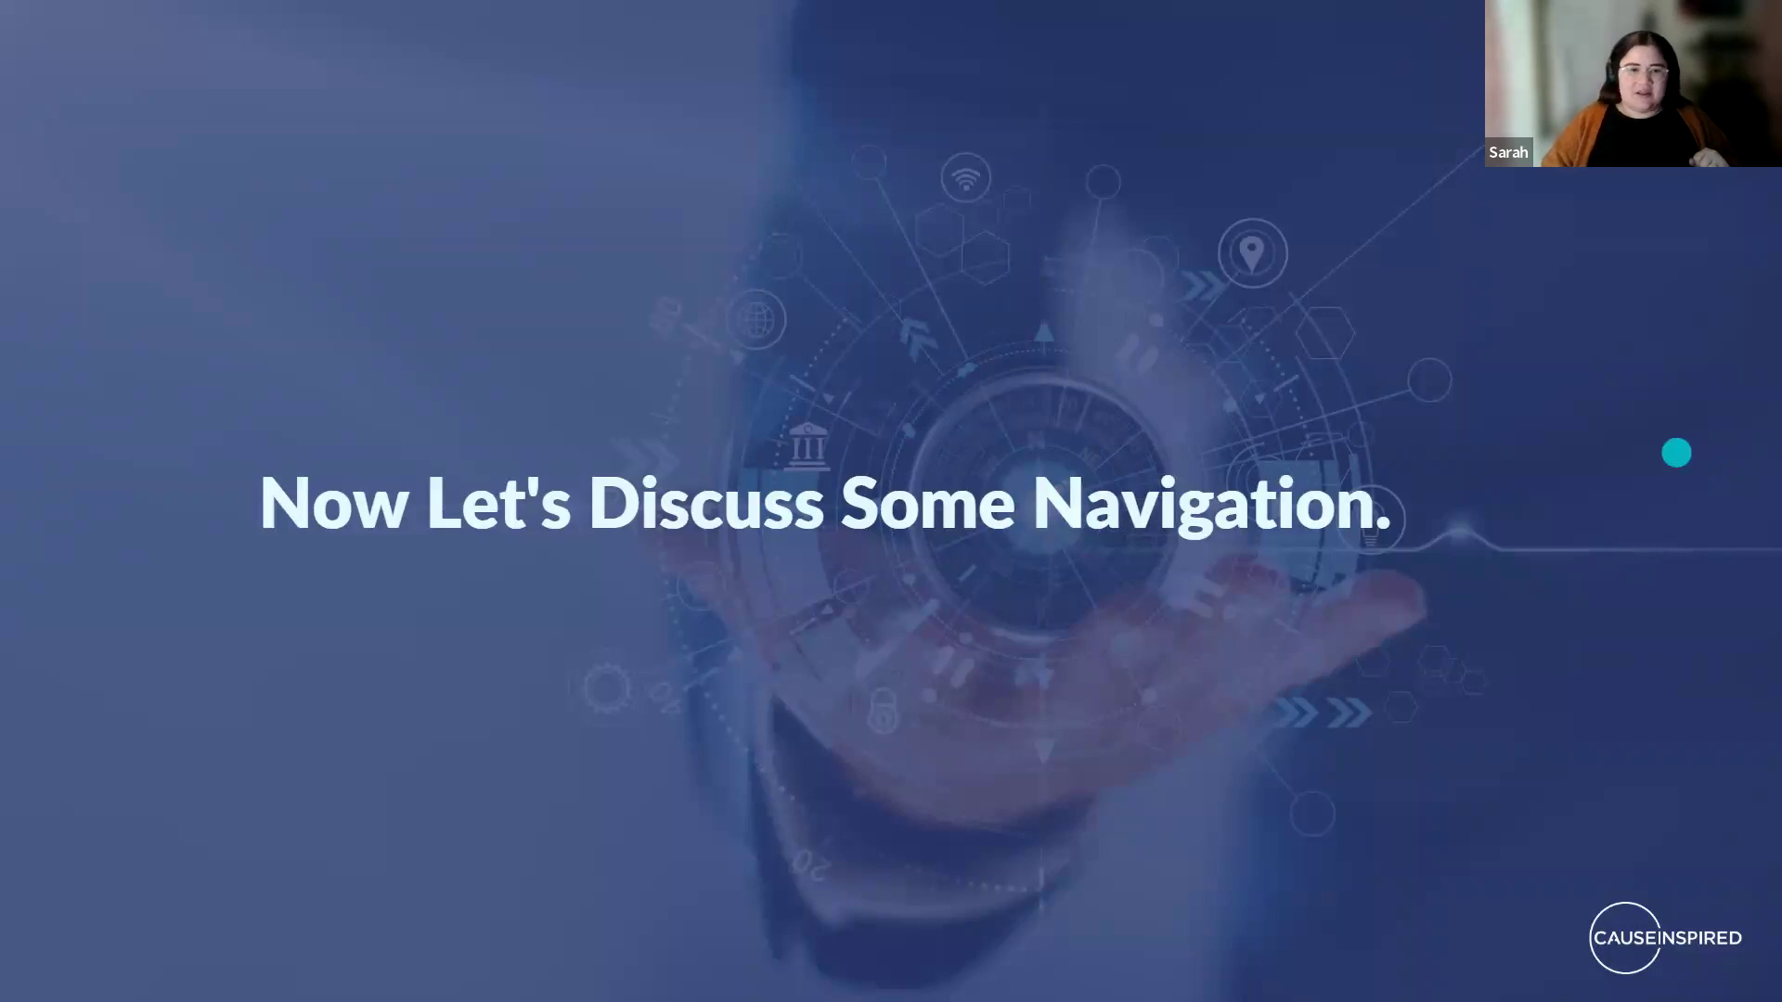
key("Right")
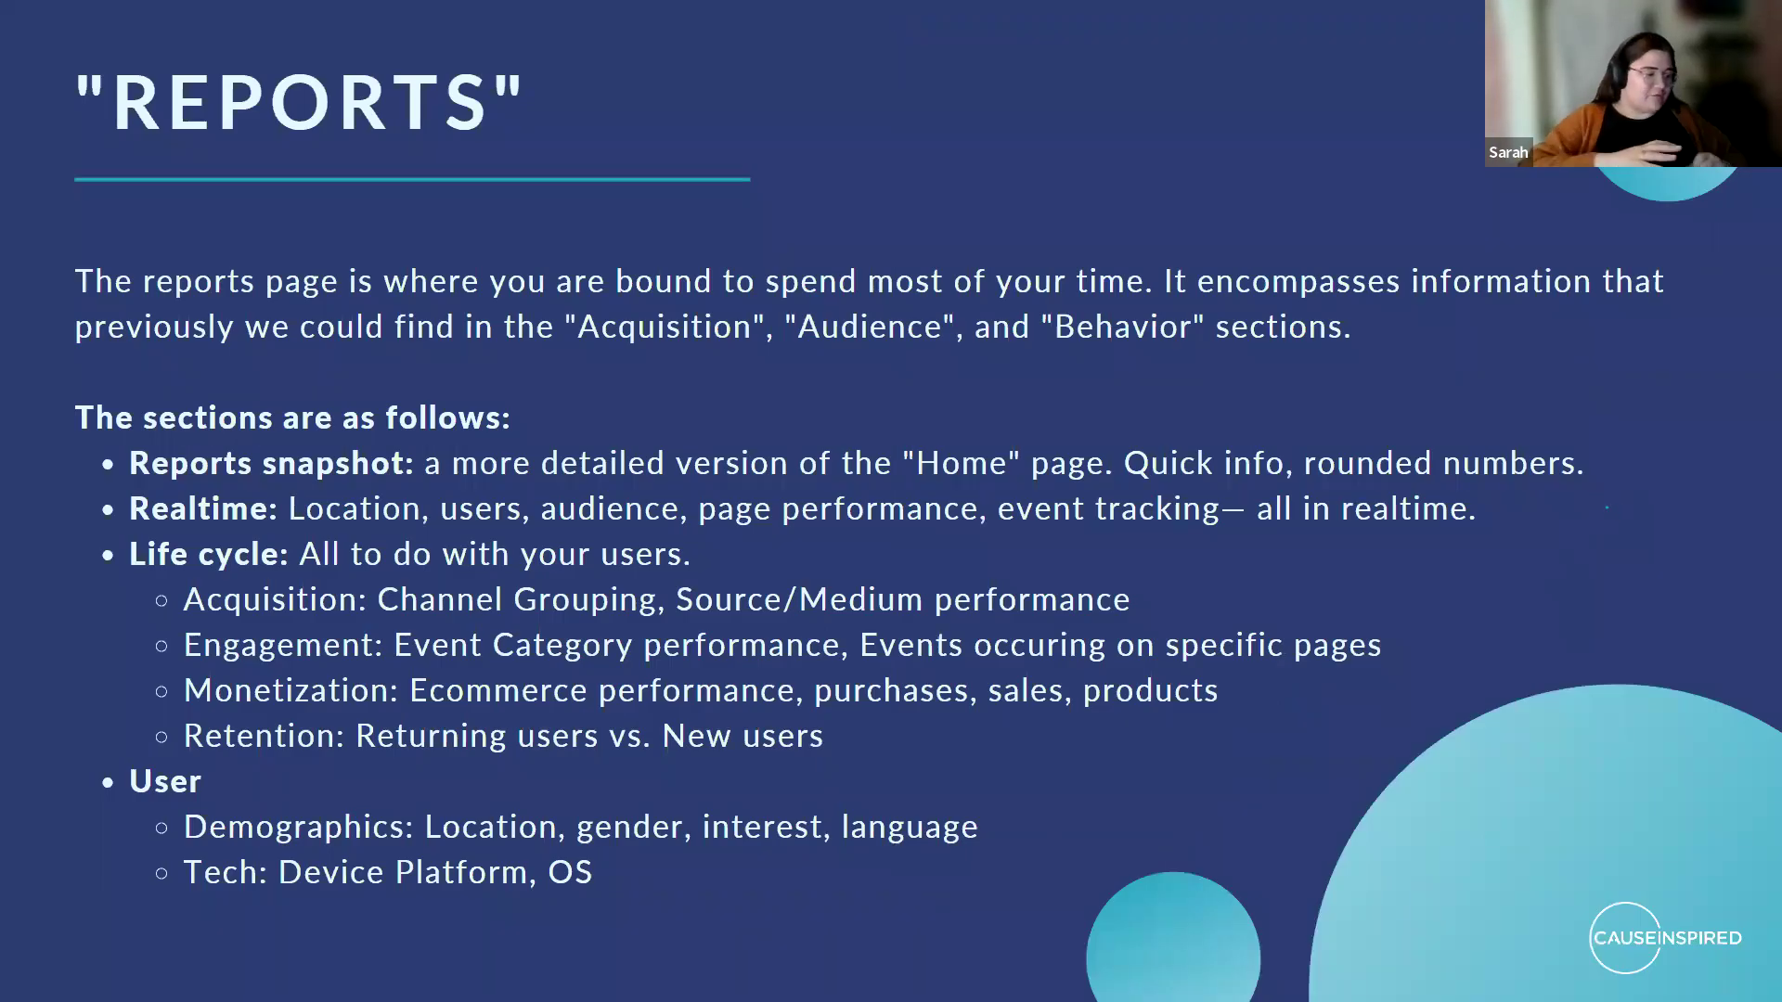
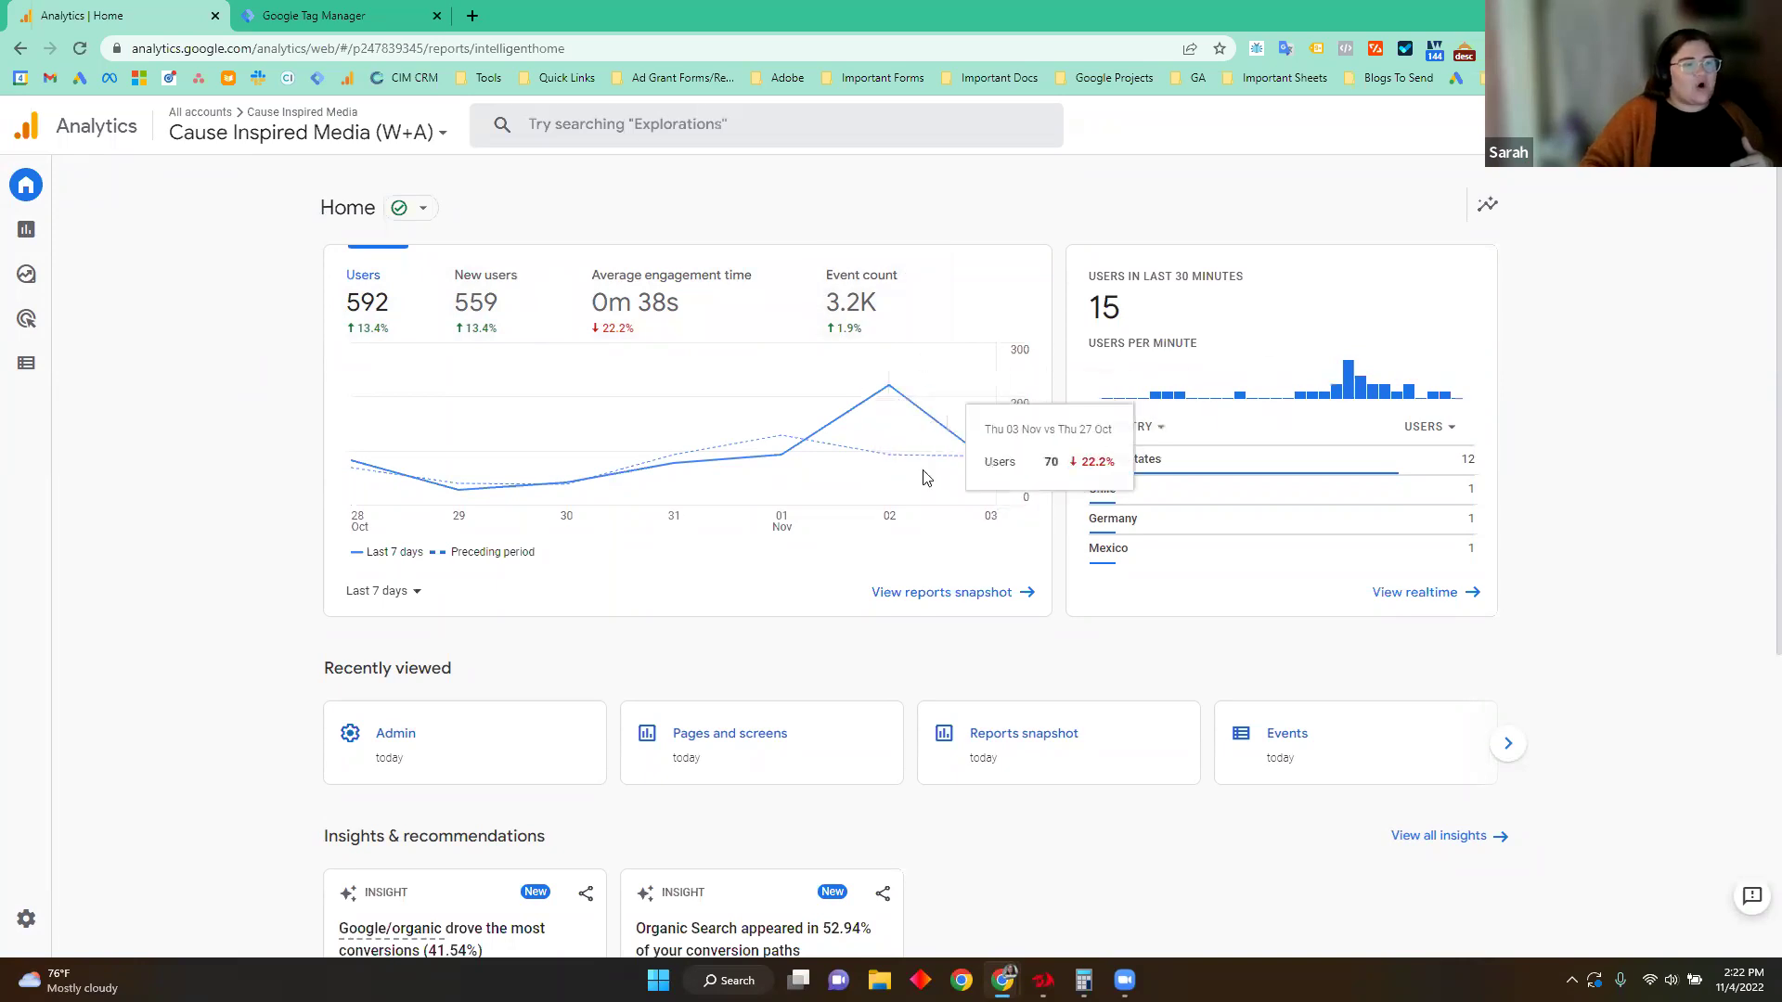
Step: Examine the Cause Inspired Media property's home page, including the date range choices, recently viewed reports, and insights with conversions by source and channel
left_click(399, 594)
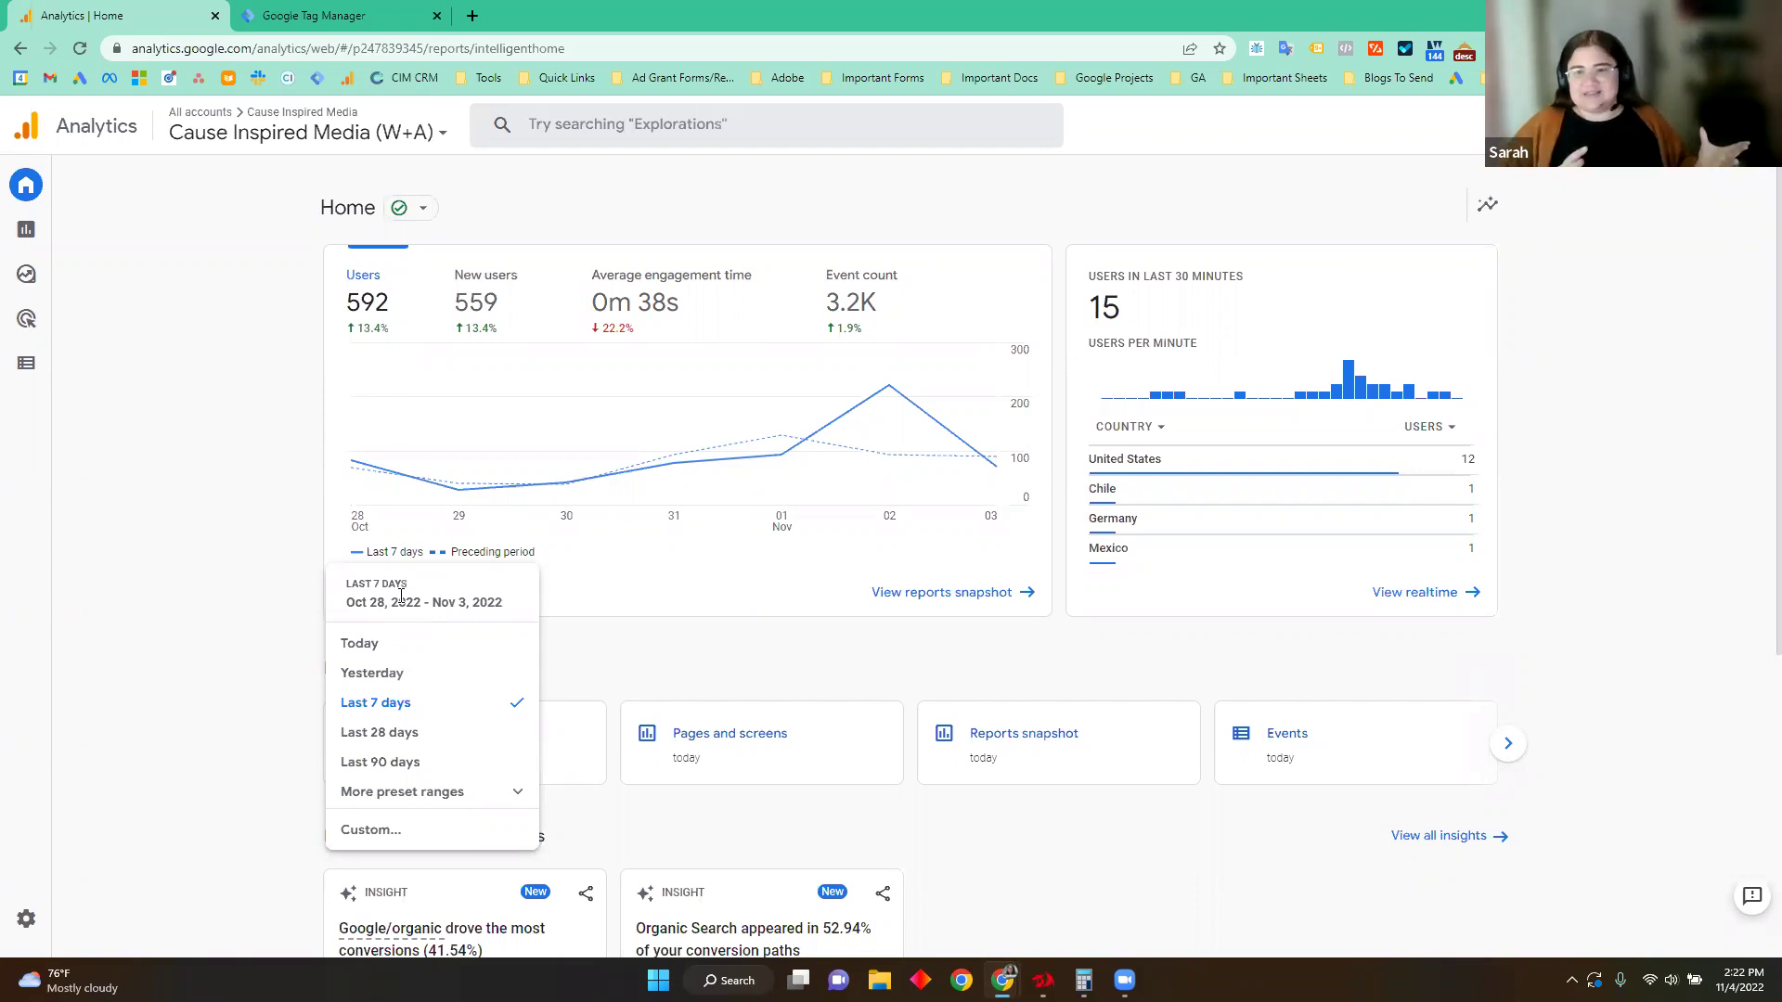
left_click(277, 490)
scroll(545, 676, "down", 2)
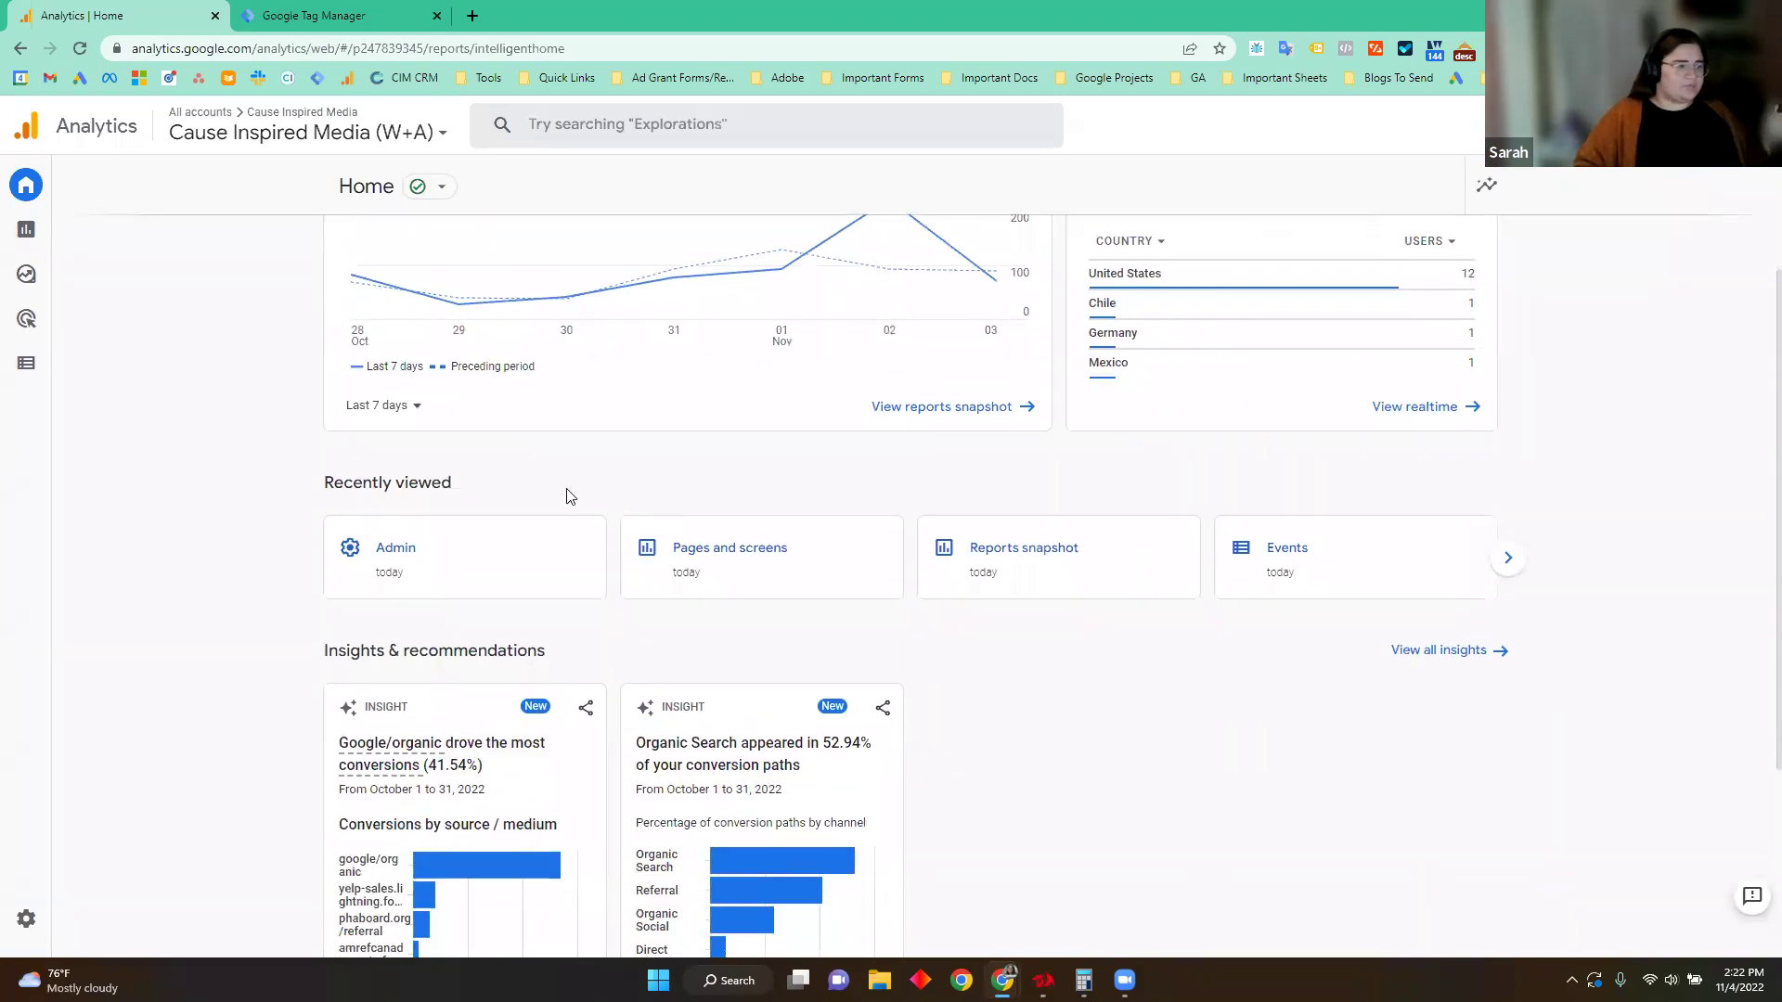
scroll(980, 602, "down", 3)
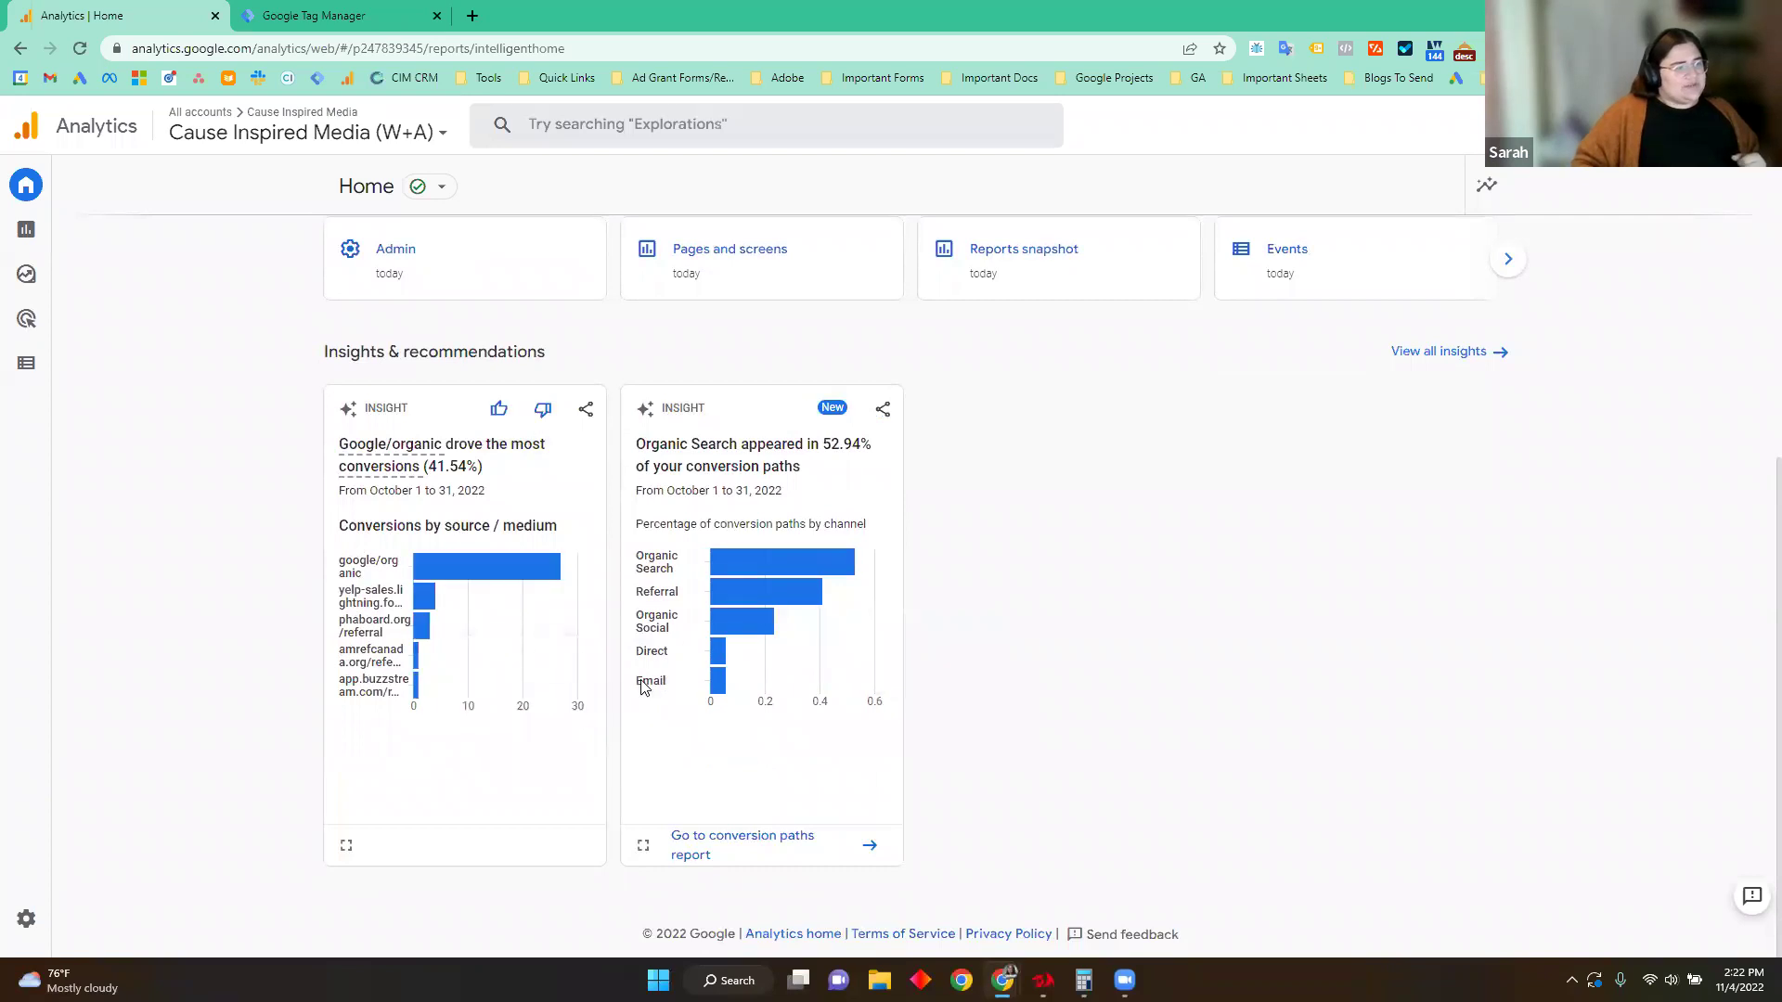
scroll(609, 677, "up", 3)
scroll(616, 677, "down", 2)
mouse_move(640, 672)
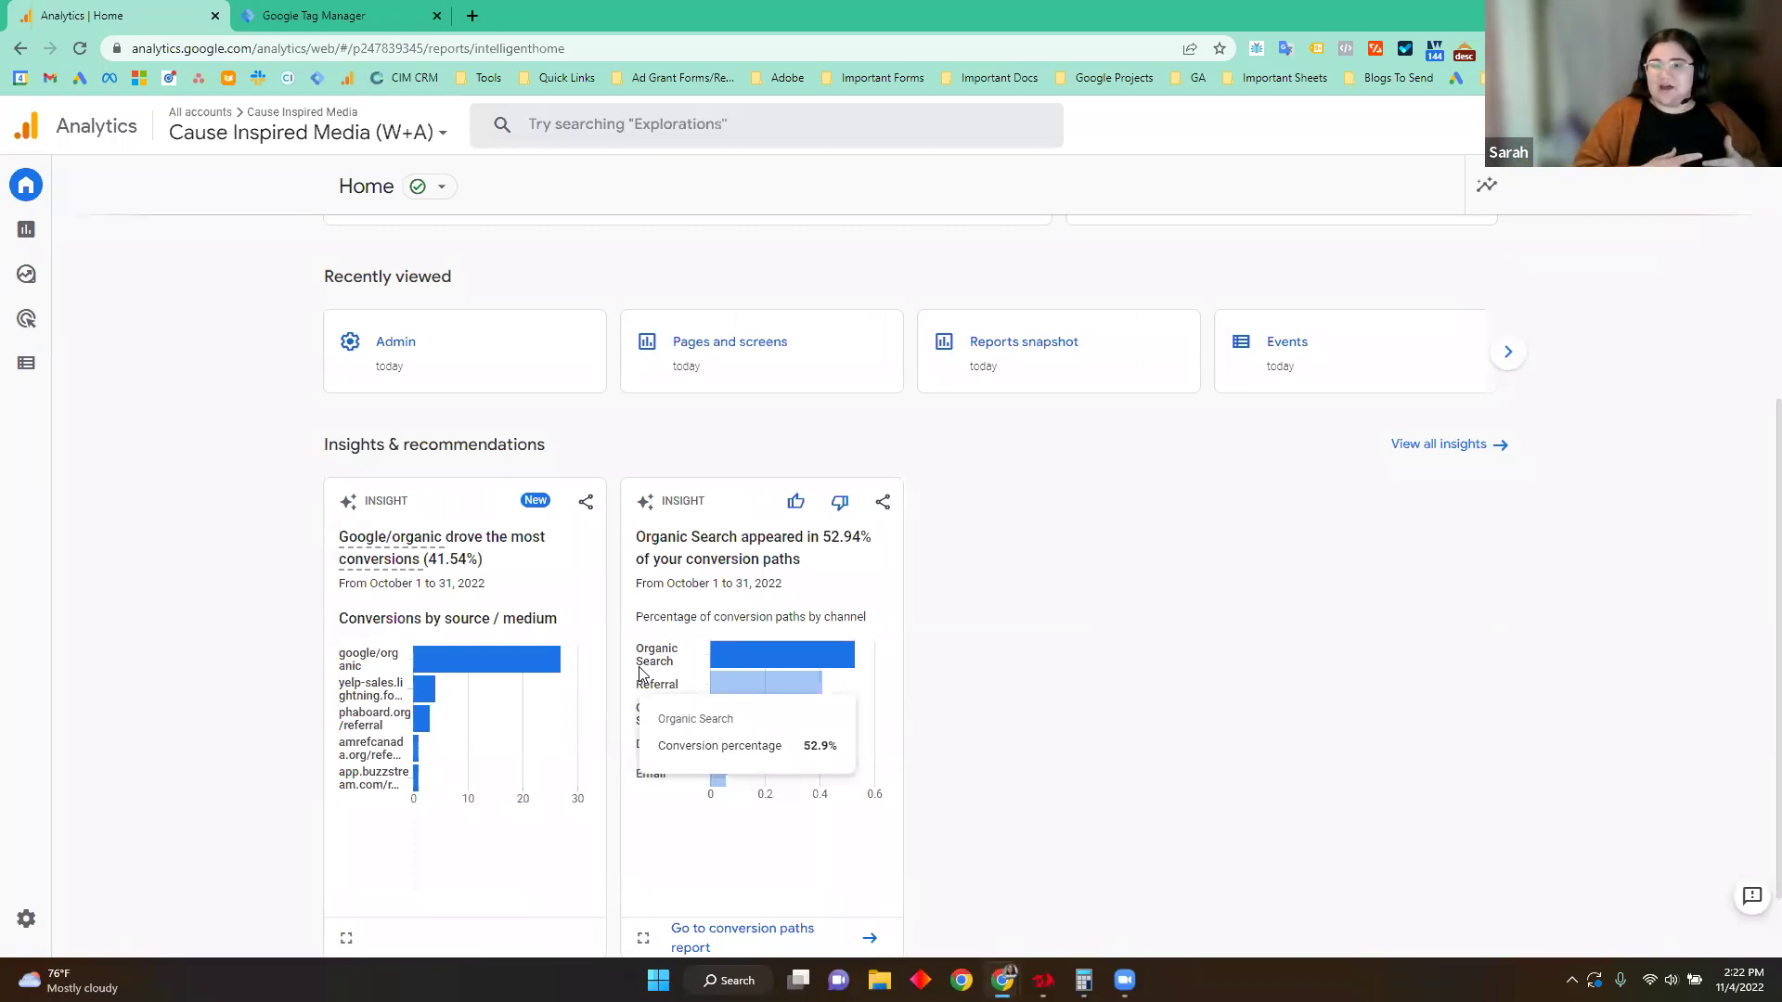
scroll(372, 464, "up", 5)
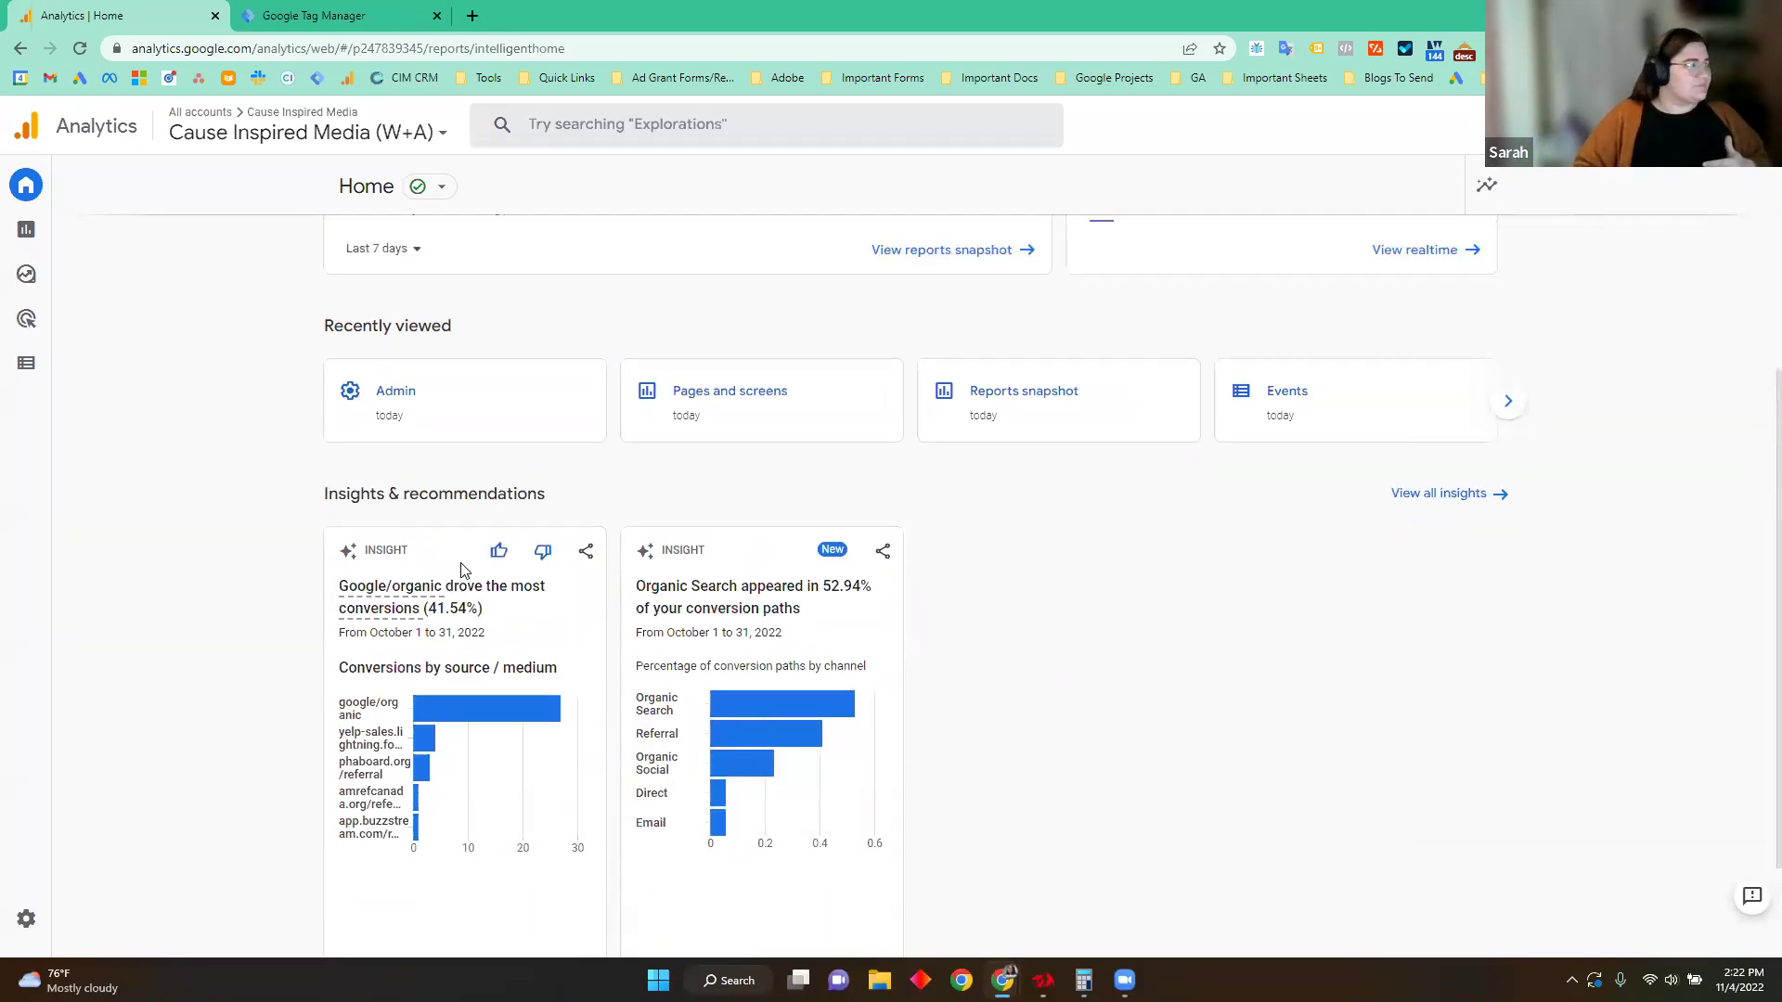
Step: Open the Reports snapshot, look through the Basic Performance questions and other categories in Insights, and close the Insights
left_click(25, 237)
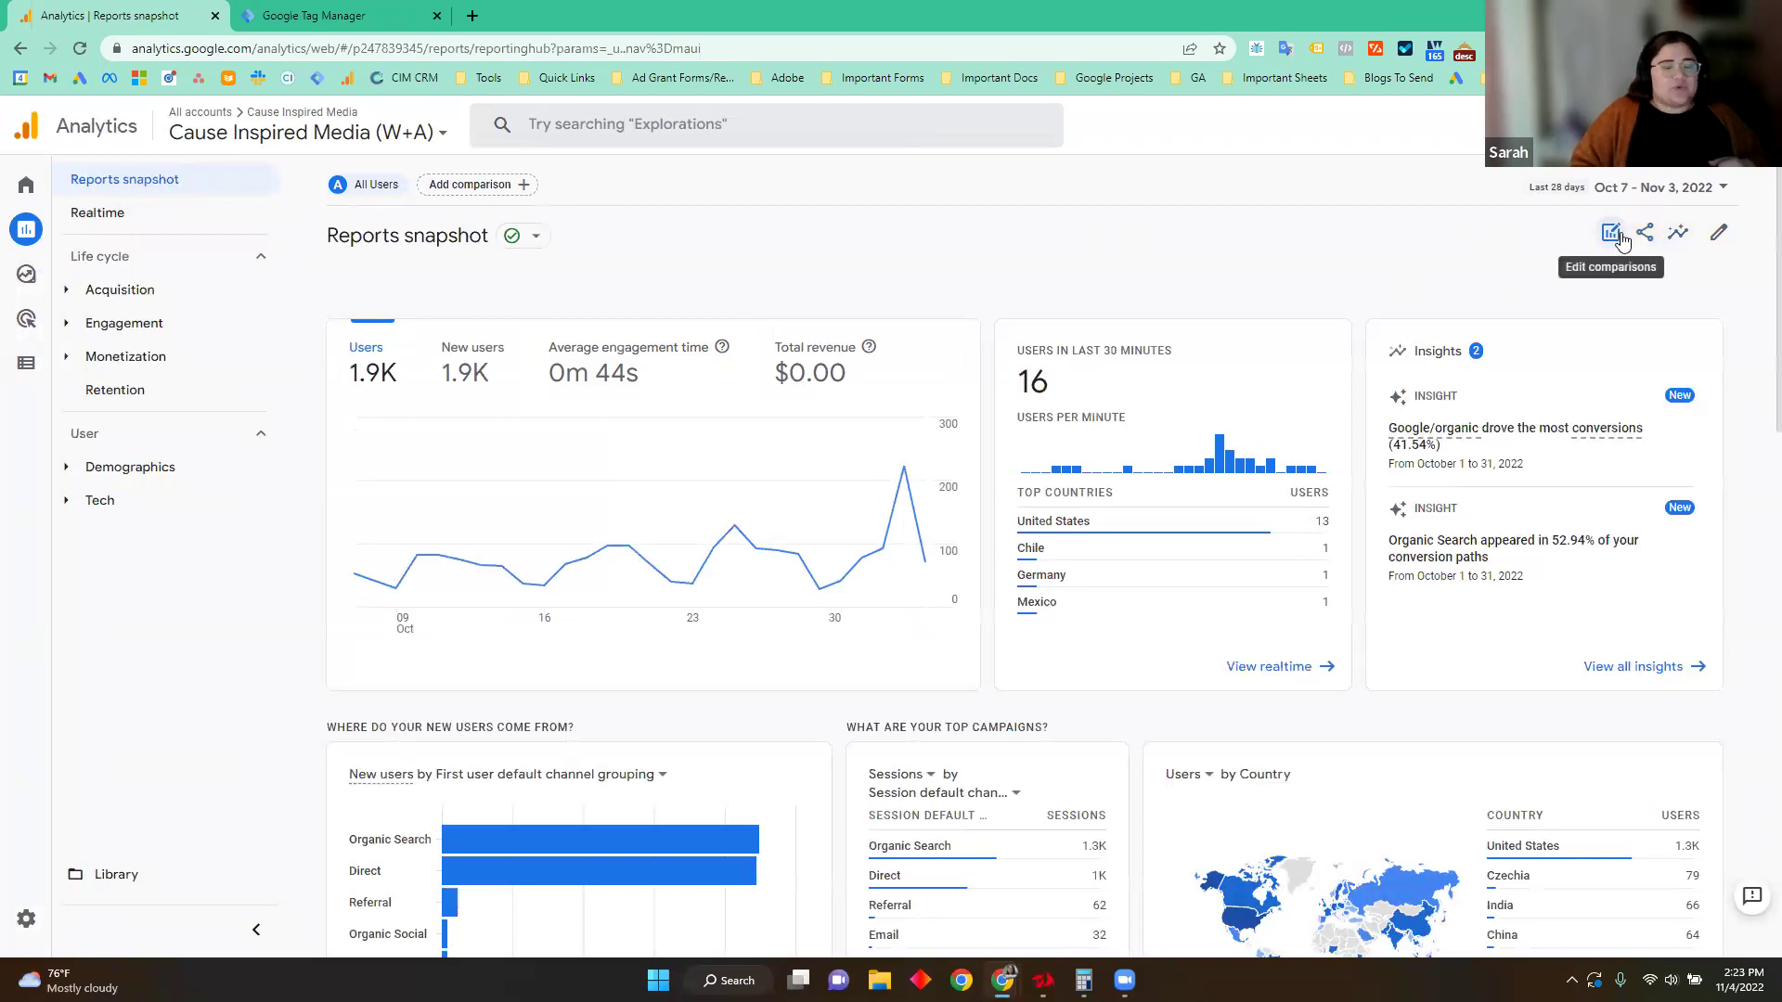
left_click(1677, 237)
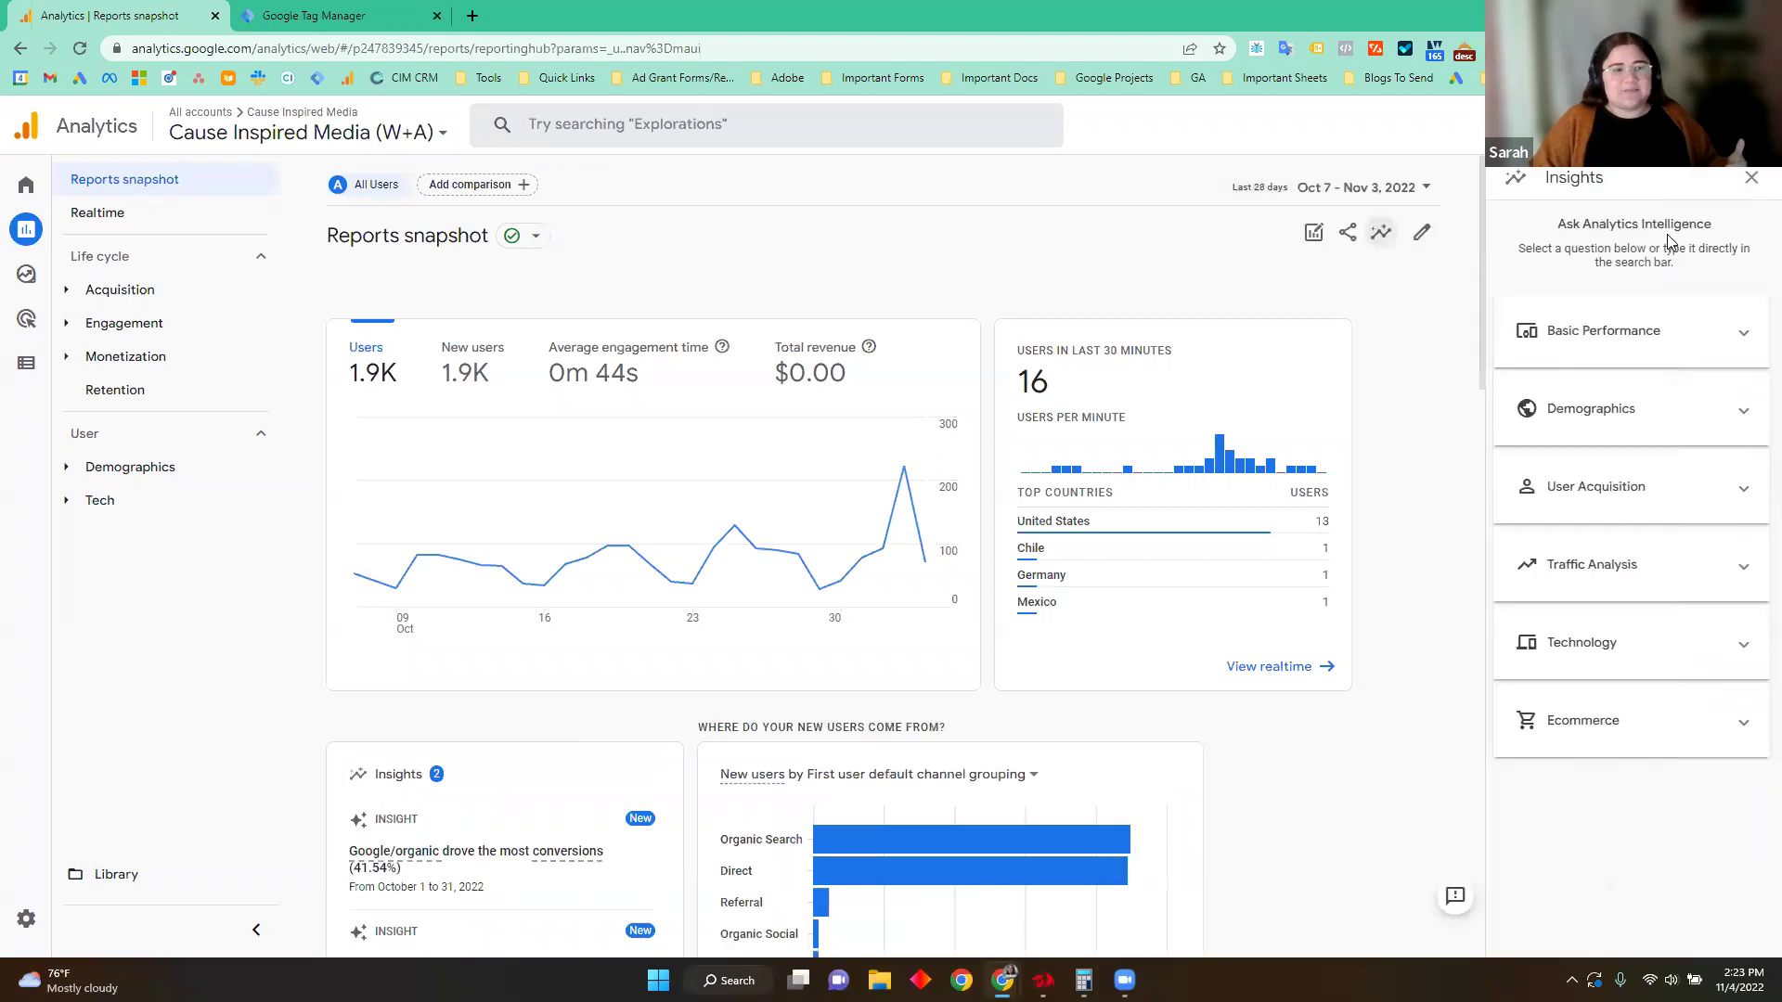
left_click(1708, 335)
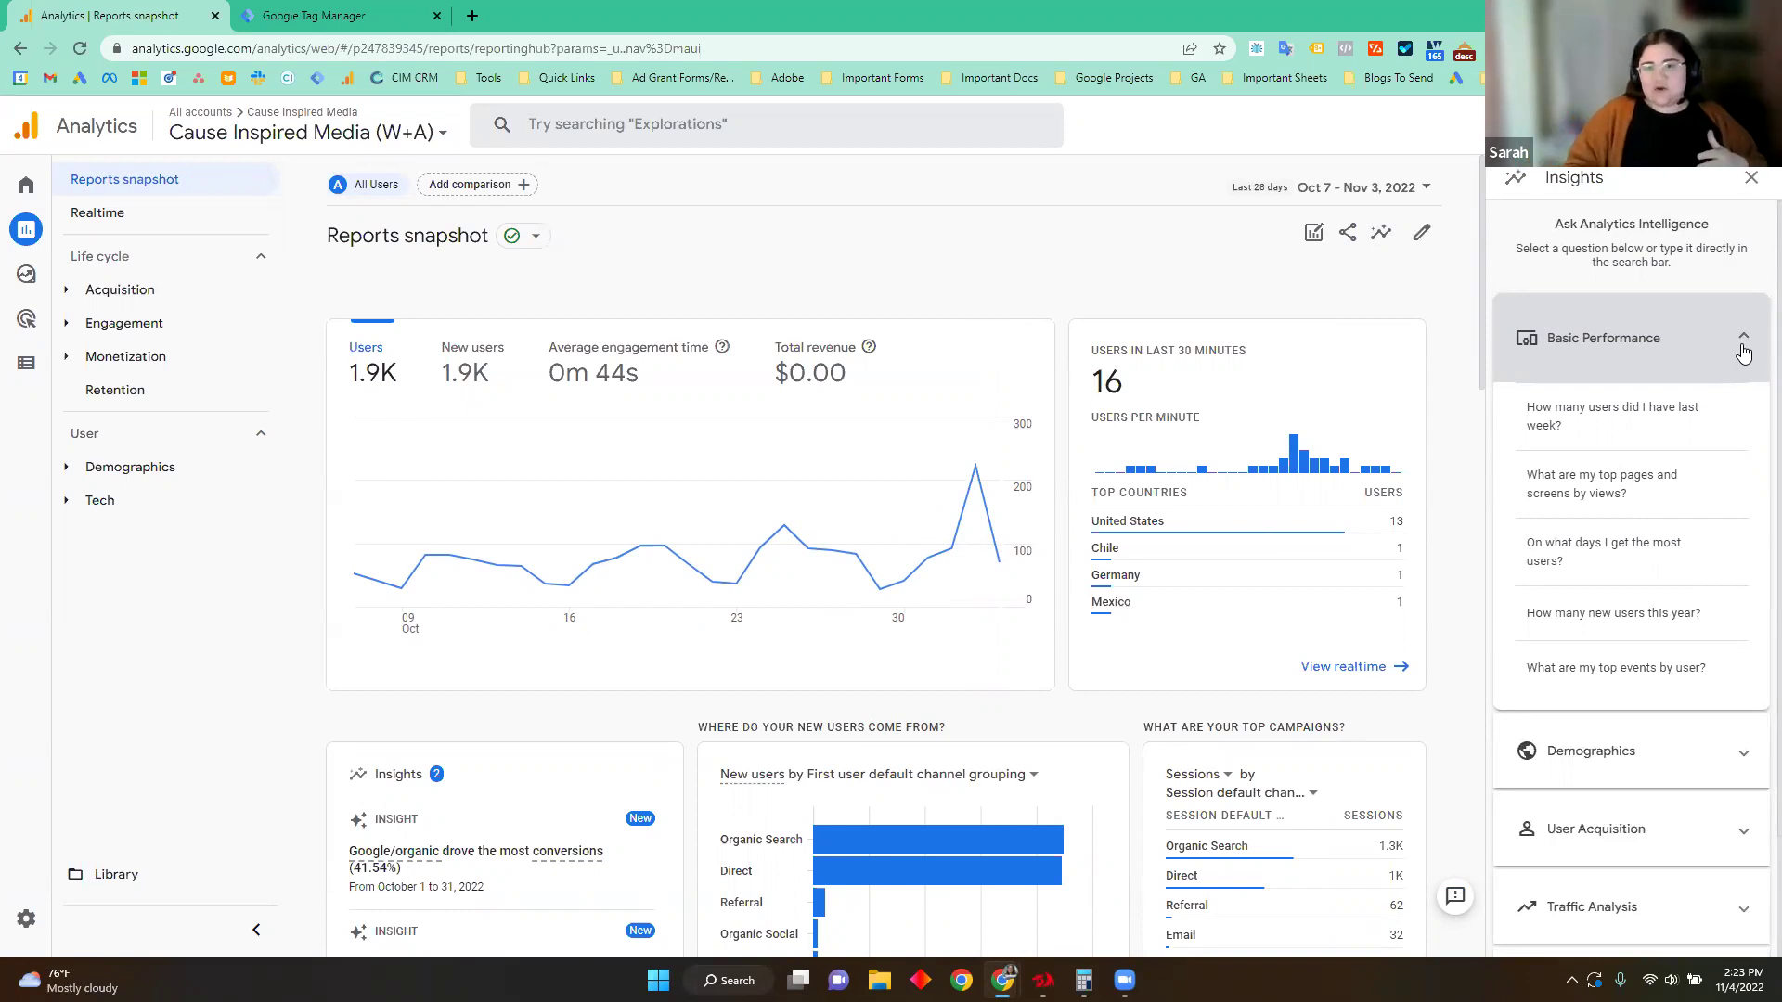
scroll(1648, 557, "down", 2)
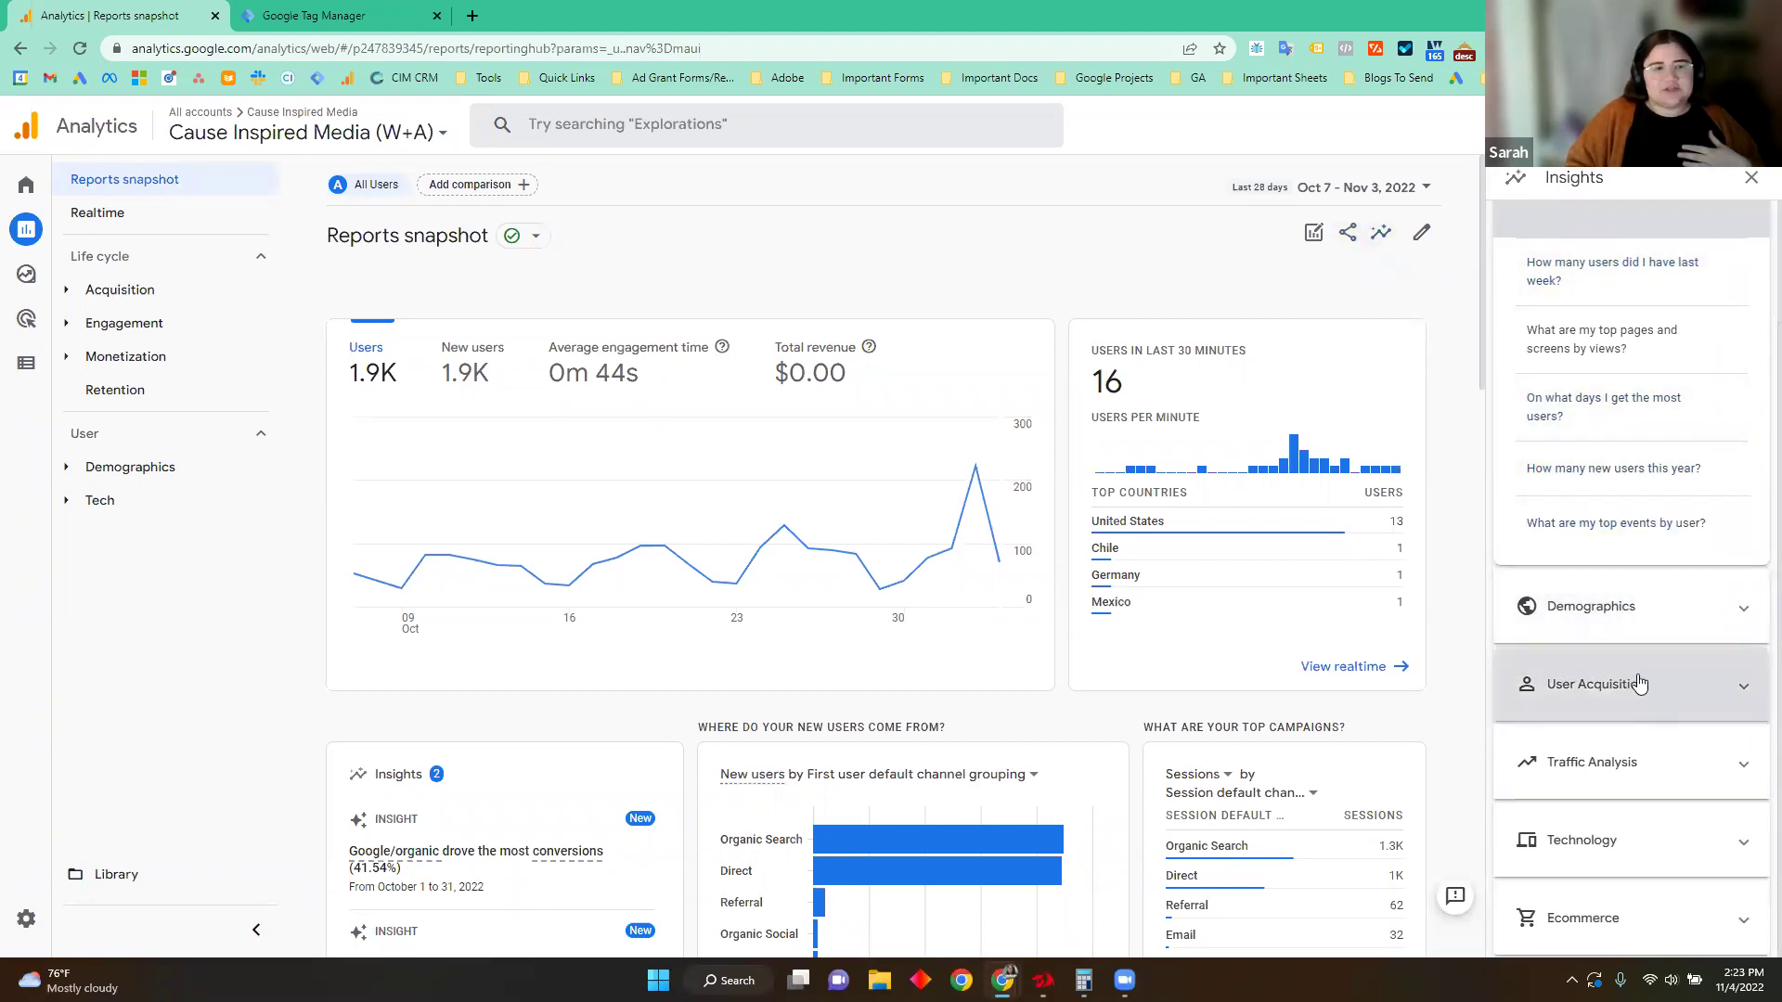
scroll(1639, 684, "up", 2)
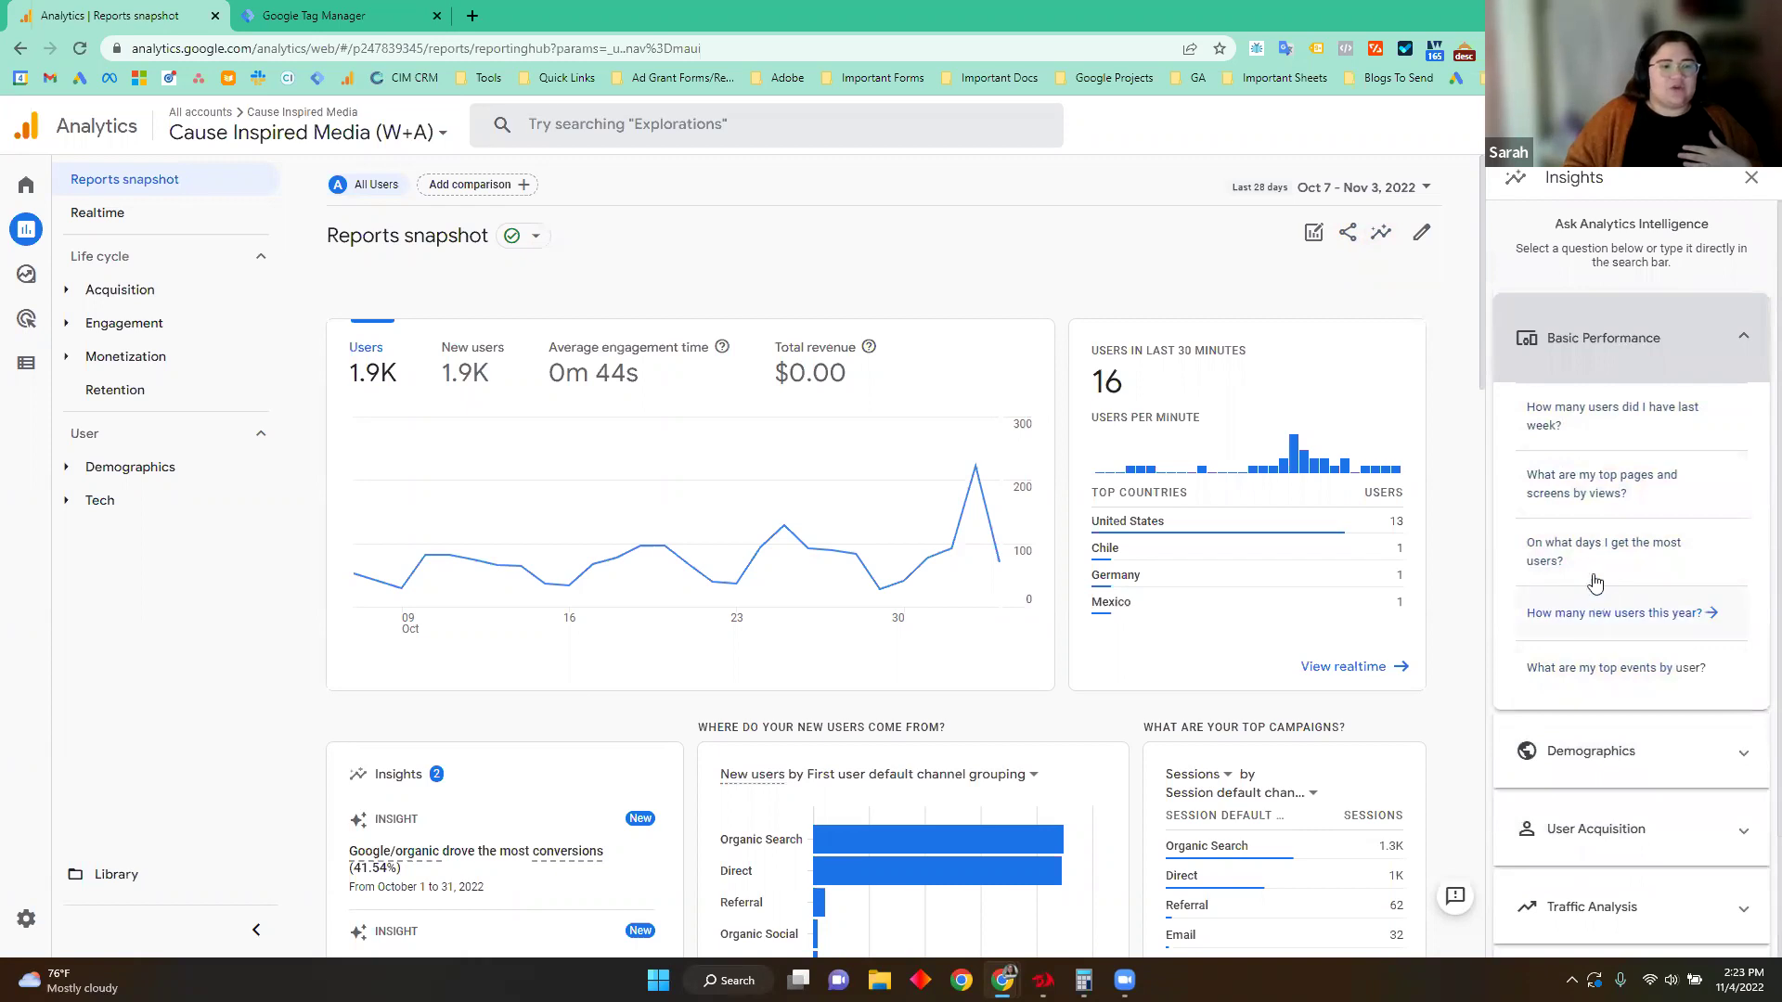
left_click(1751, 180)
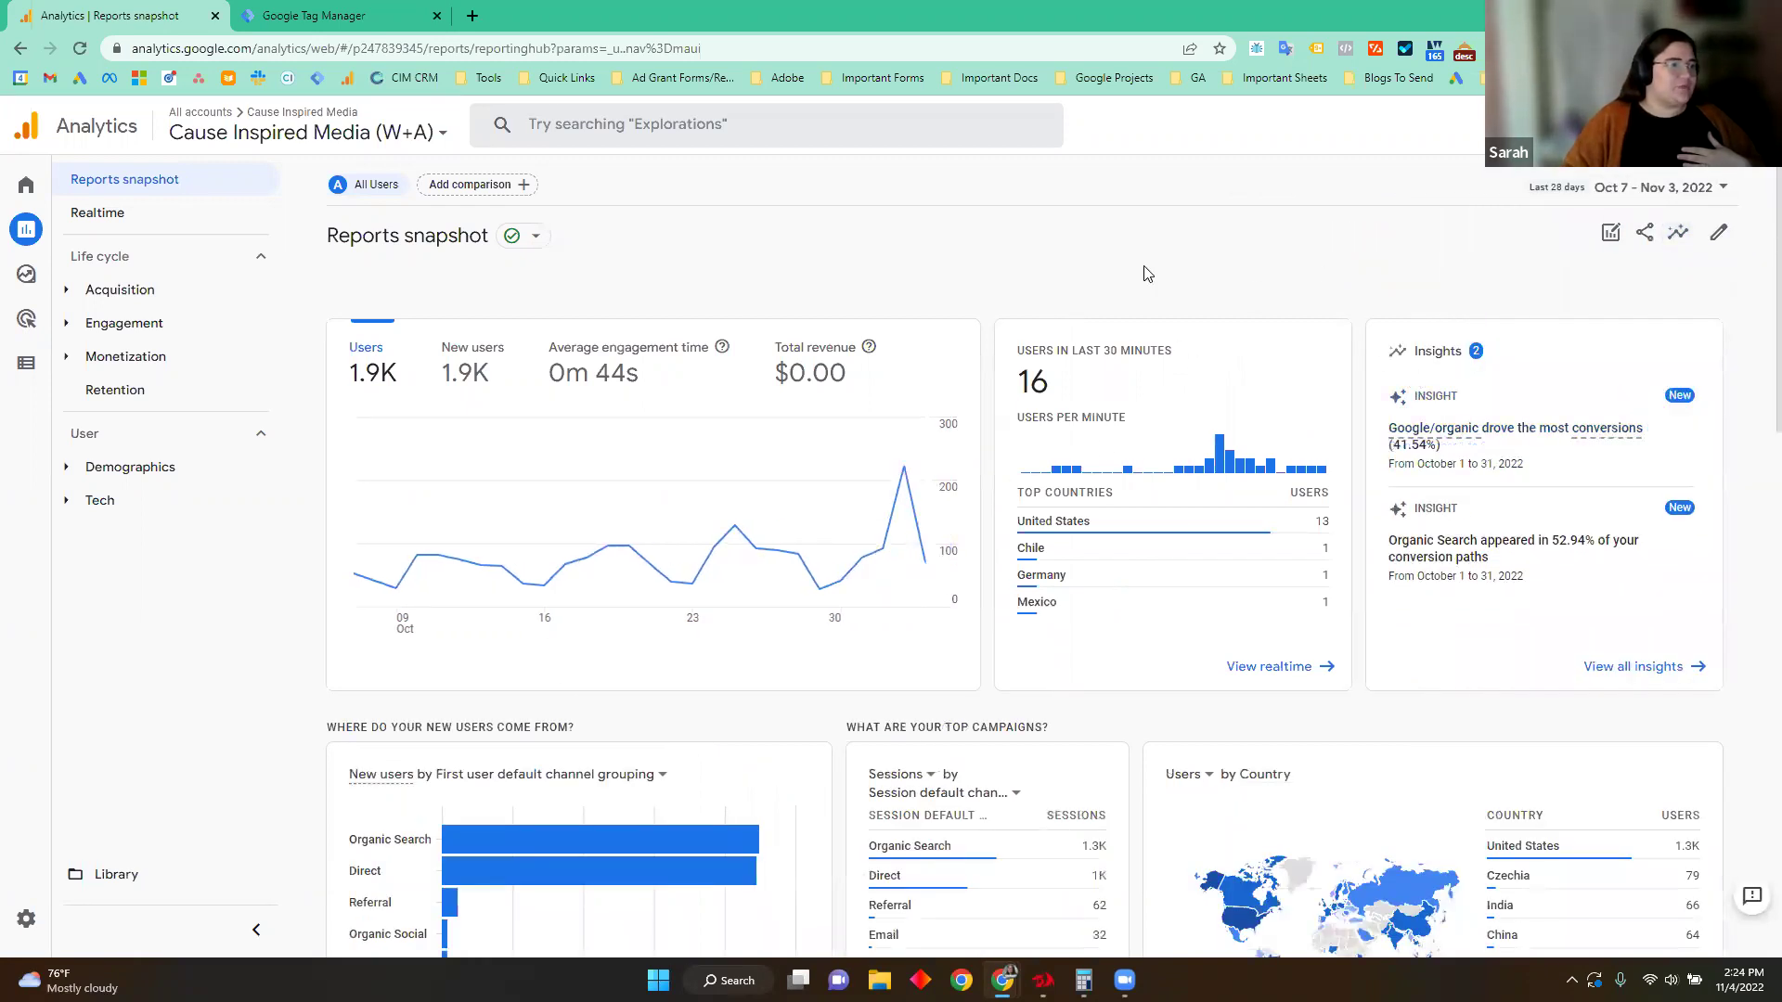
Step: Open the Realtime overview and examine user locations on the map around Florida and the eastern United States
left_click(124, 216)
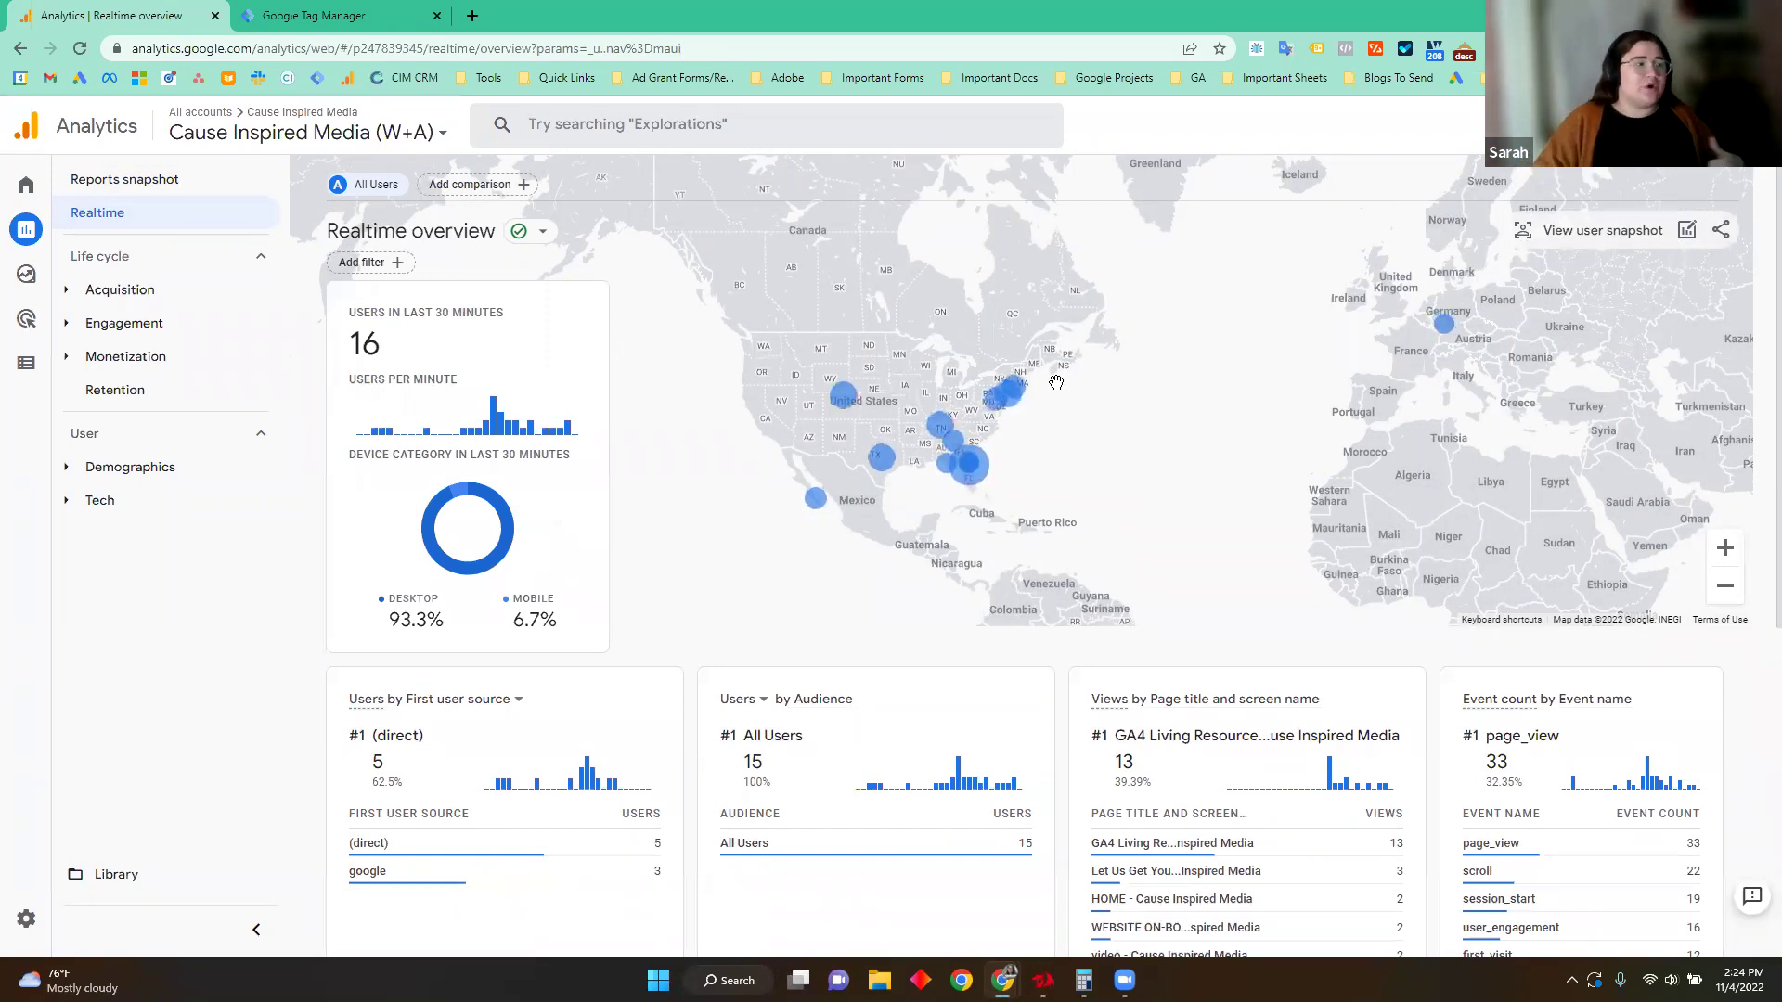
mouse_move(1035, 461)
left_mouse_down()
mouse_move(997, 440)
mouse_move(1055, 453)
left_mouse_up()
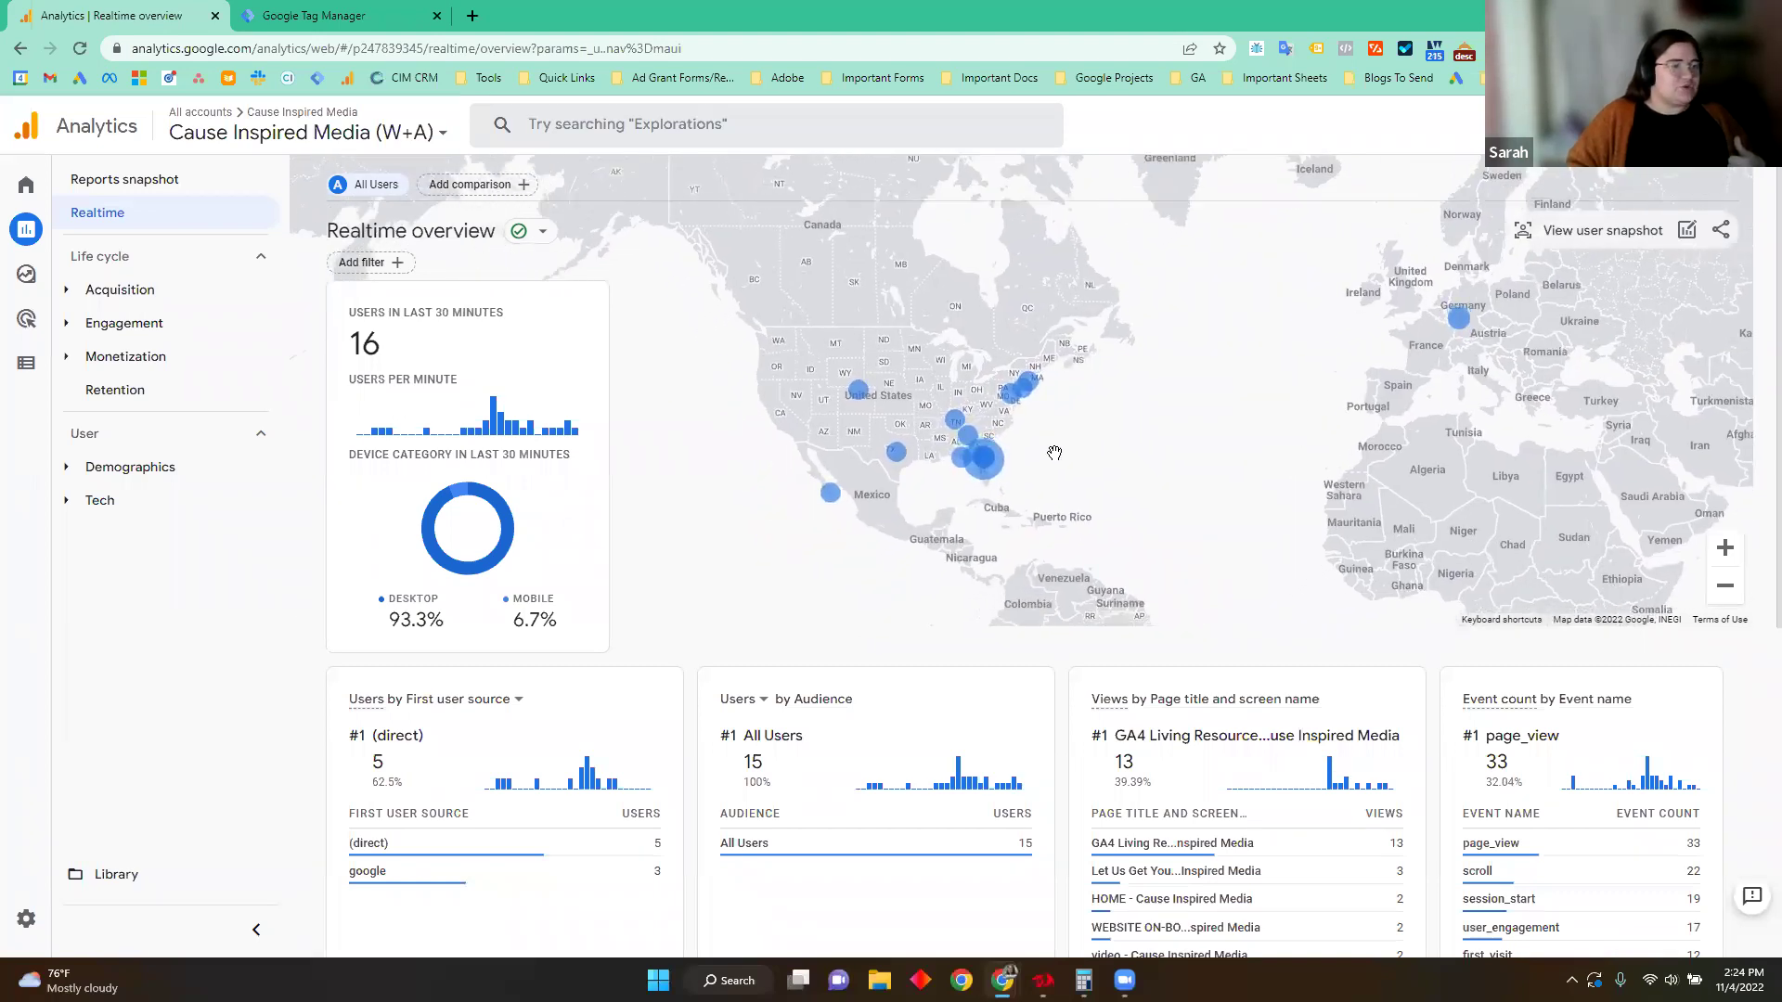
left_click(1727, 550)
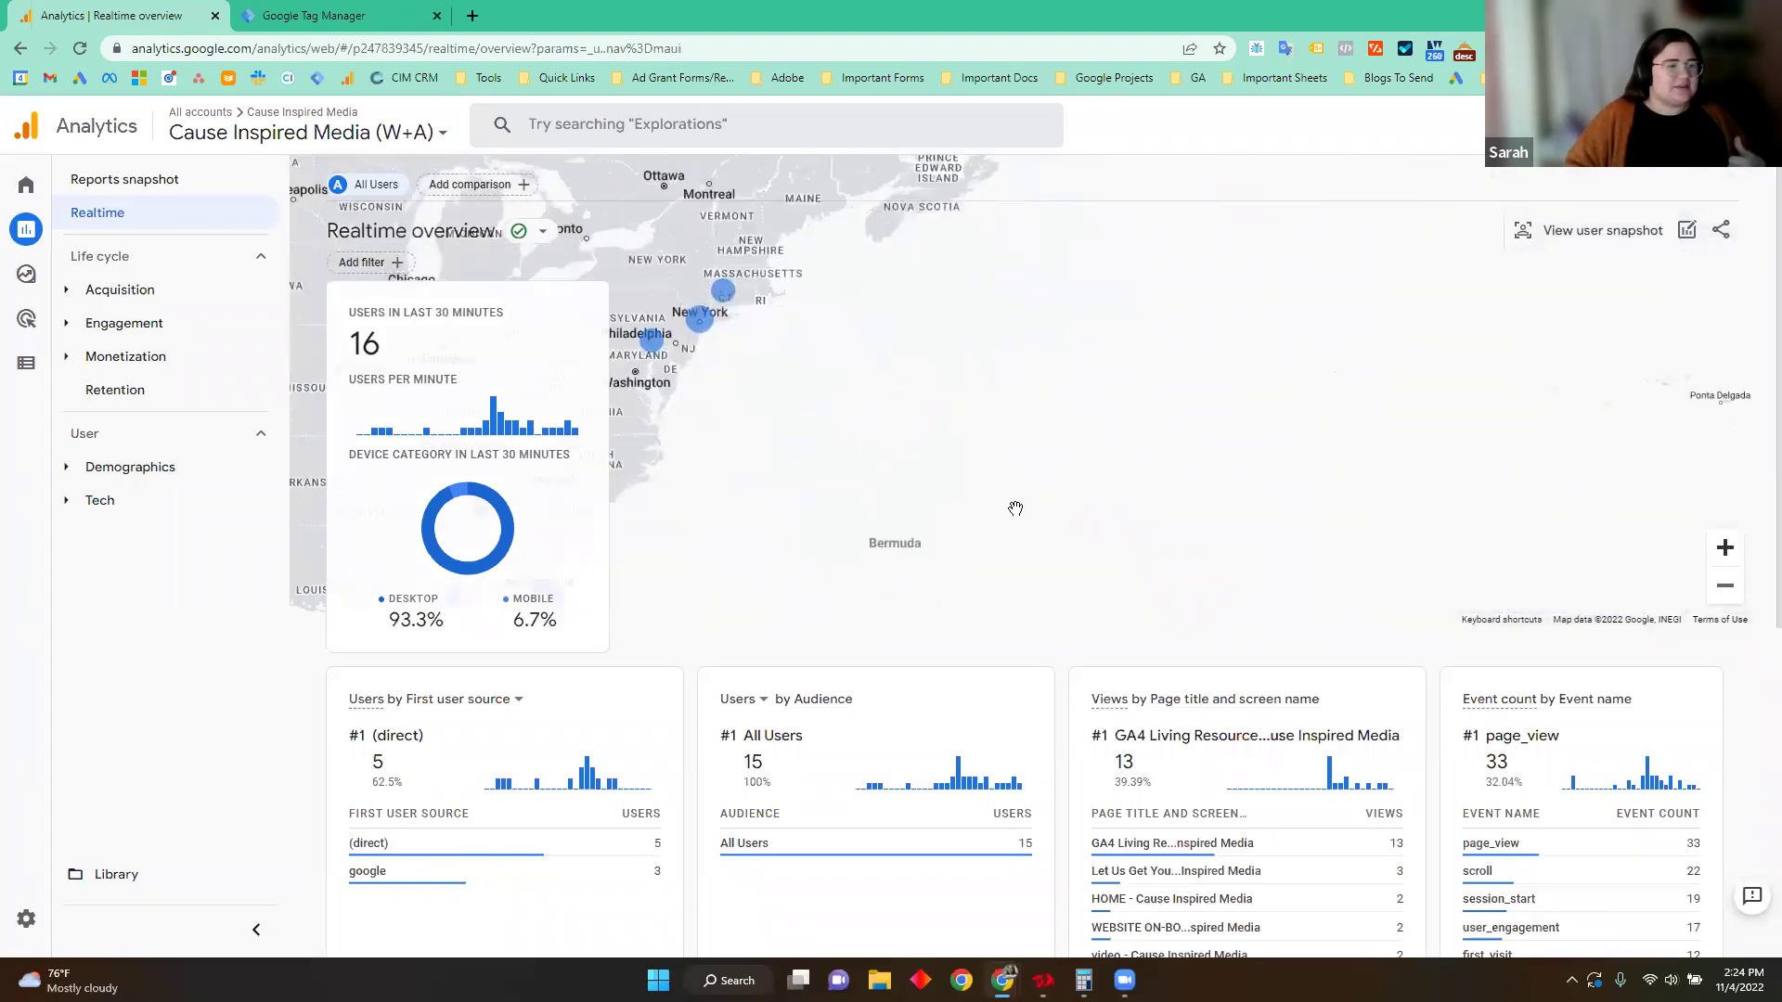
double_click(1014, 505)
left_click_drag(1067, 512, 1126, 521)
scroll(1125, 506, "down", 1)
scroll(1124, 501, "up", 1)
left_click_drag(995, 537, 1072, 506)
mouse_move(1056, 499)
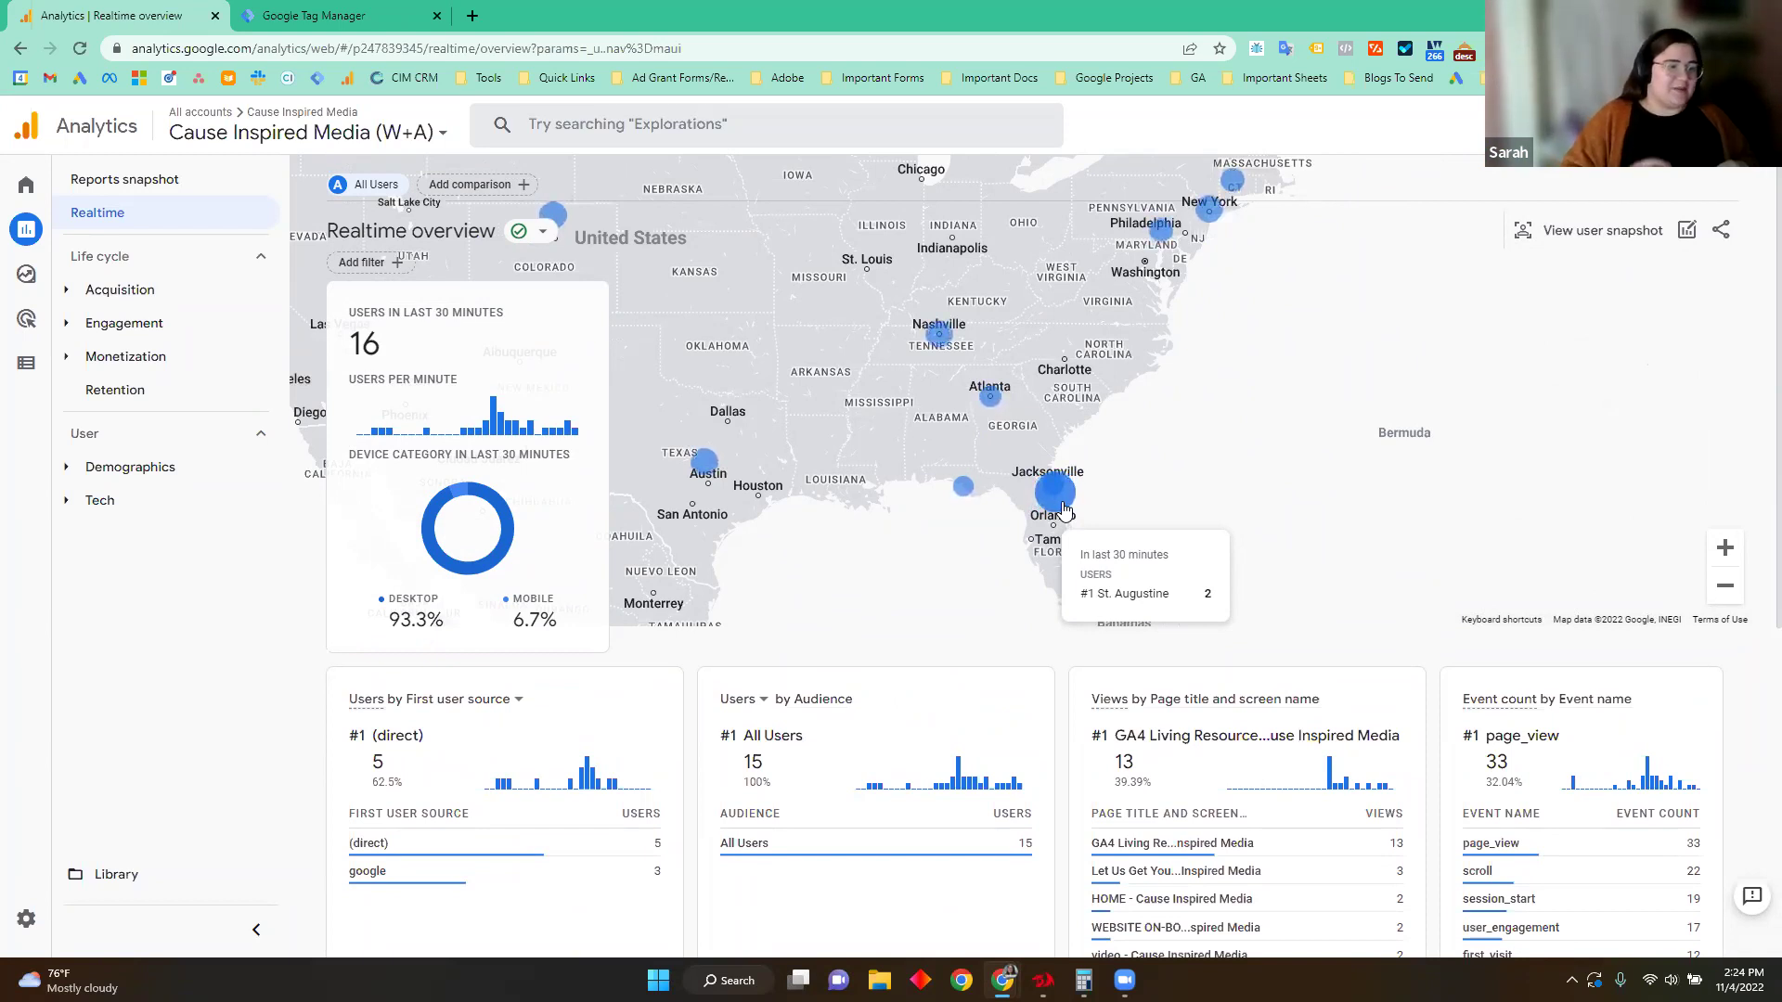
left_click_drag(1102, 246, 1104, 366)
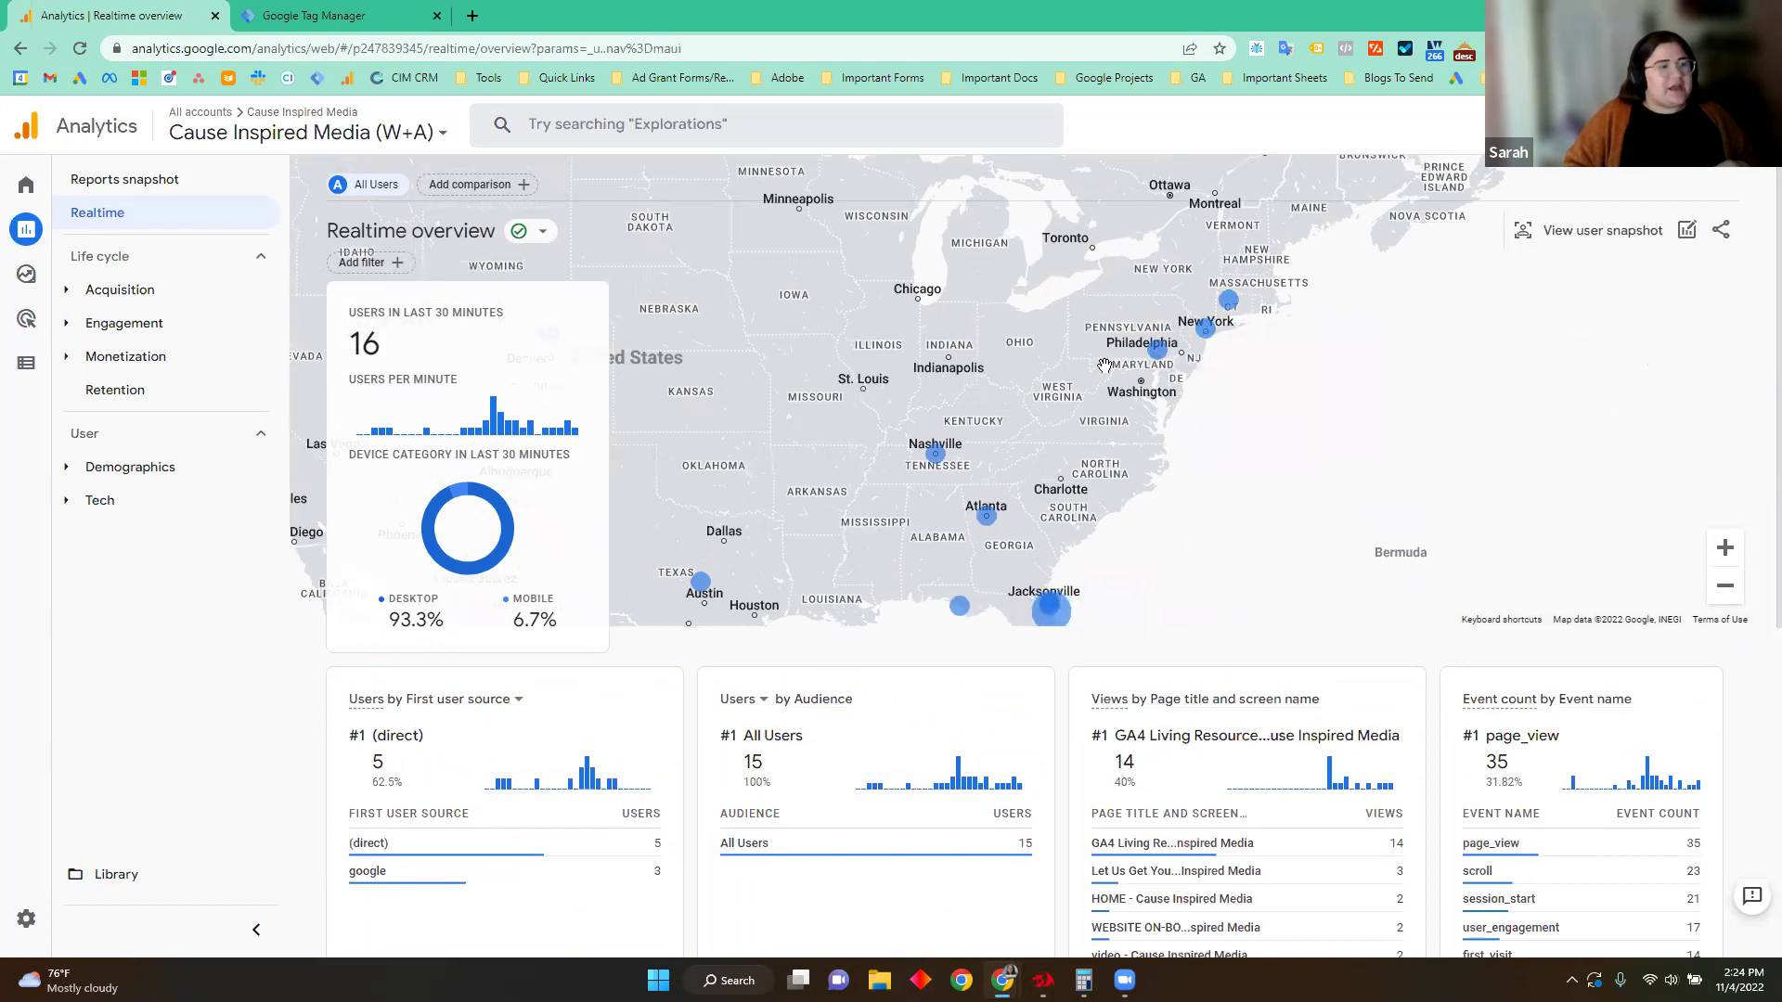
Step: Examine the Realtime overview's cards on user source, audience, page views and events, and the user map across the United States and beyond
left_click_drag(1046, 468, 1186, 370)
left_click_drag(900, 290, 865, 363)
scroll(927, 672, "down", 2)
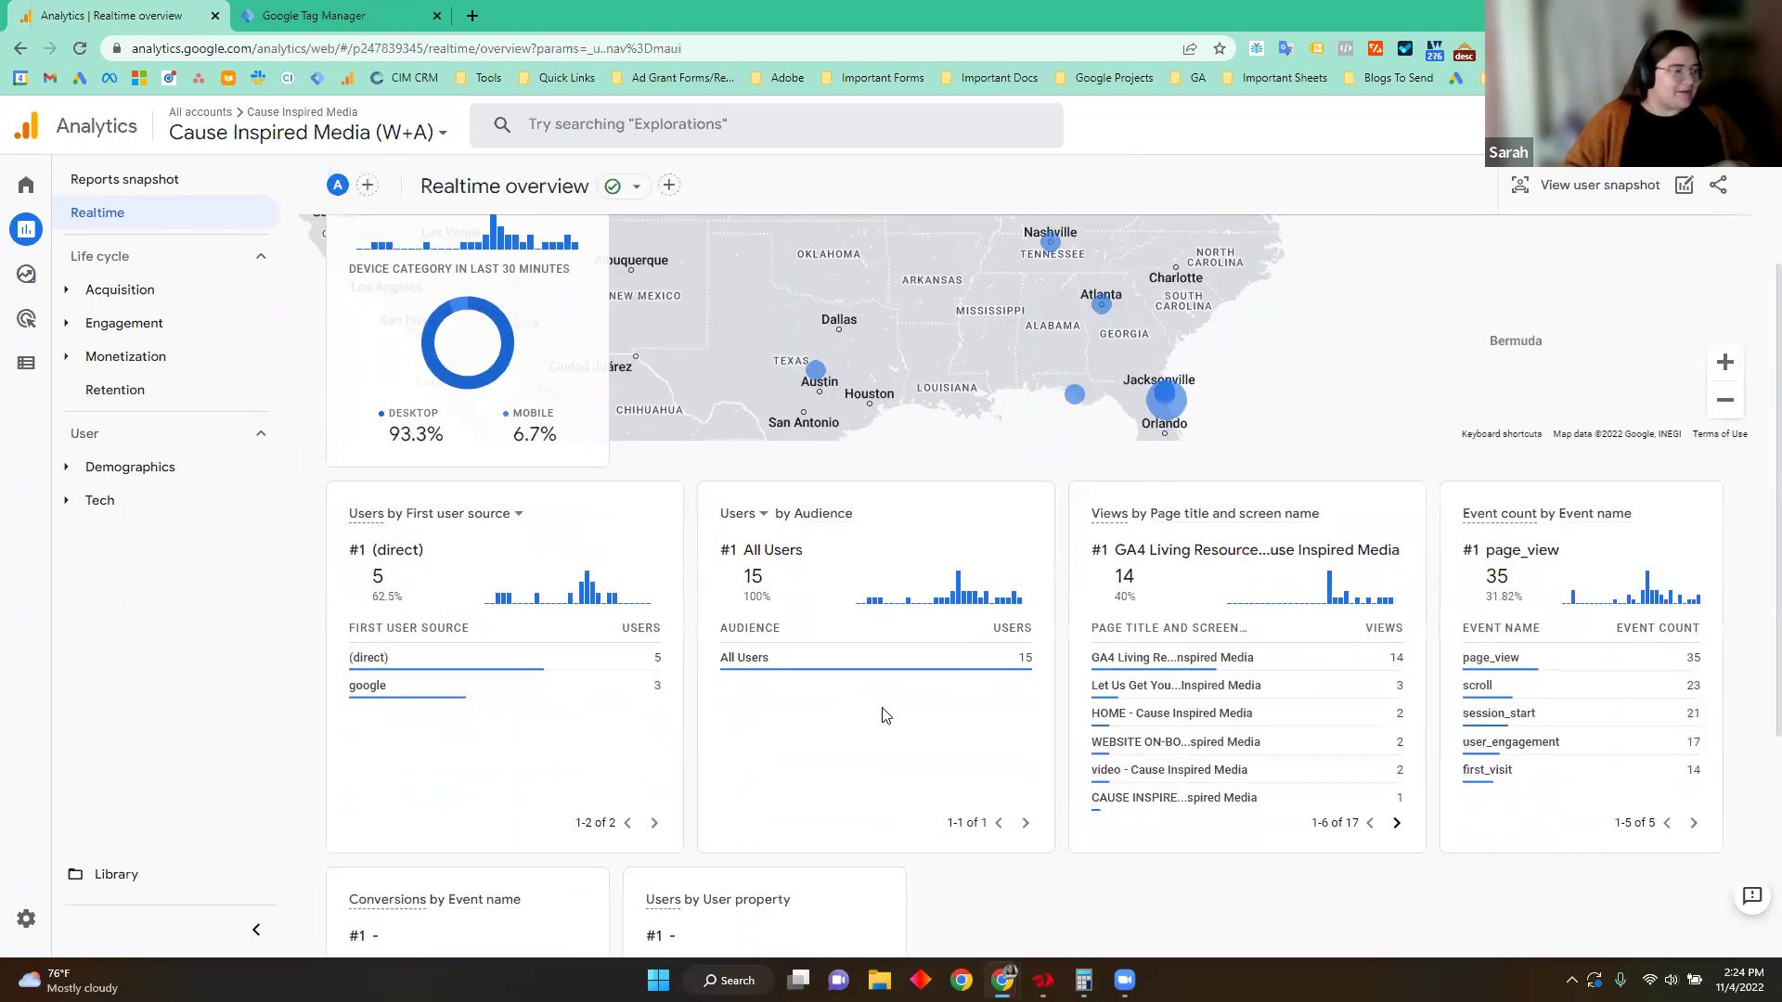
scroll(883, 715, "down", 2)
mouse_move(388, 493)
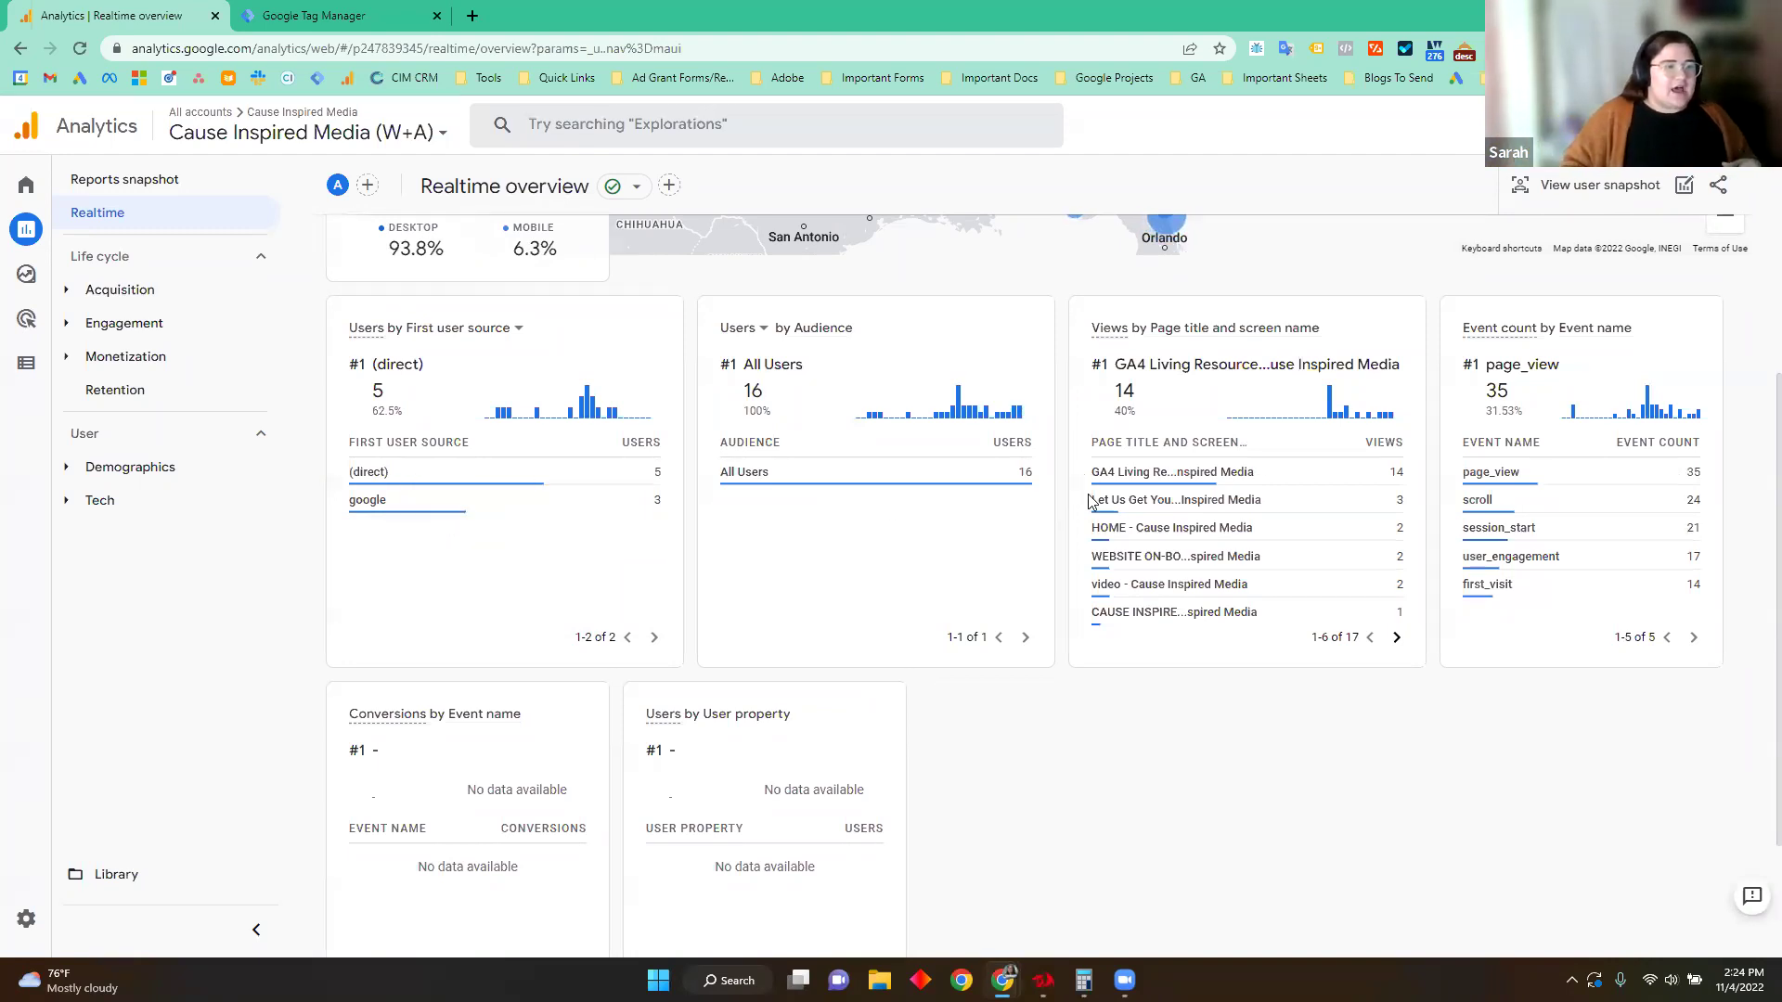
mouse_move(1160, 467)
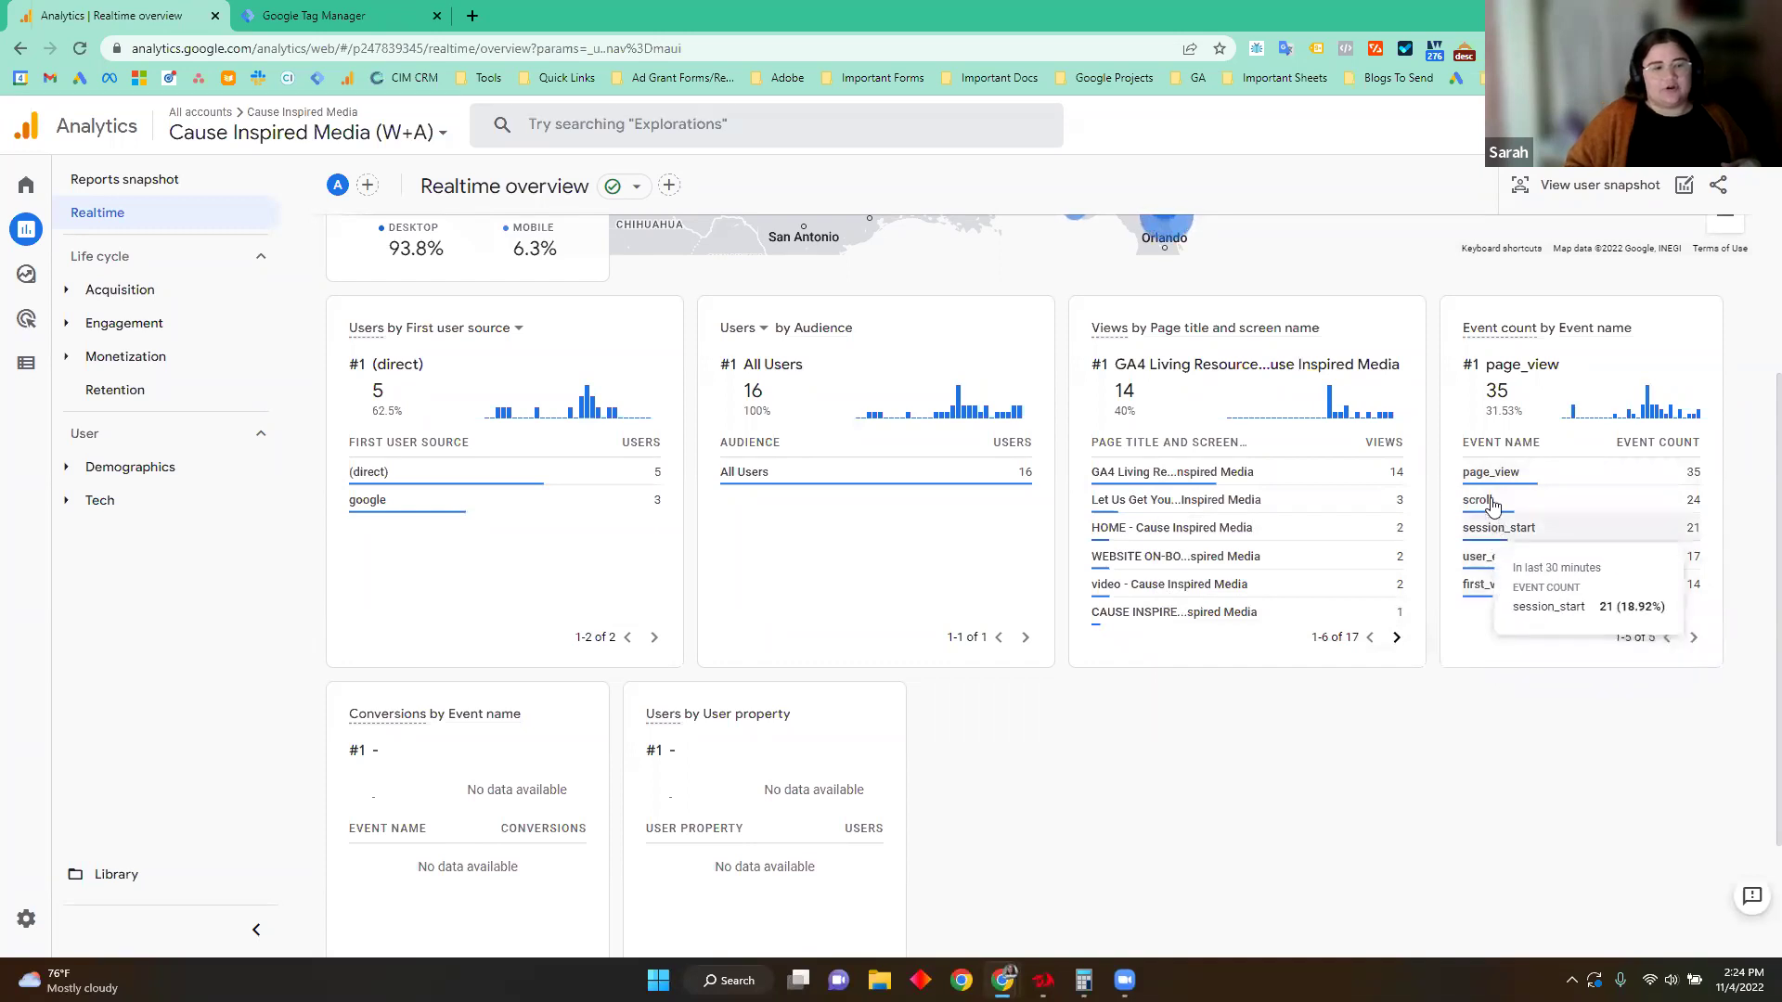
scroll(1265, 764, "up", 4)
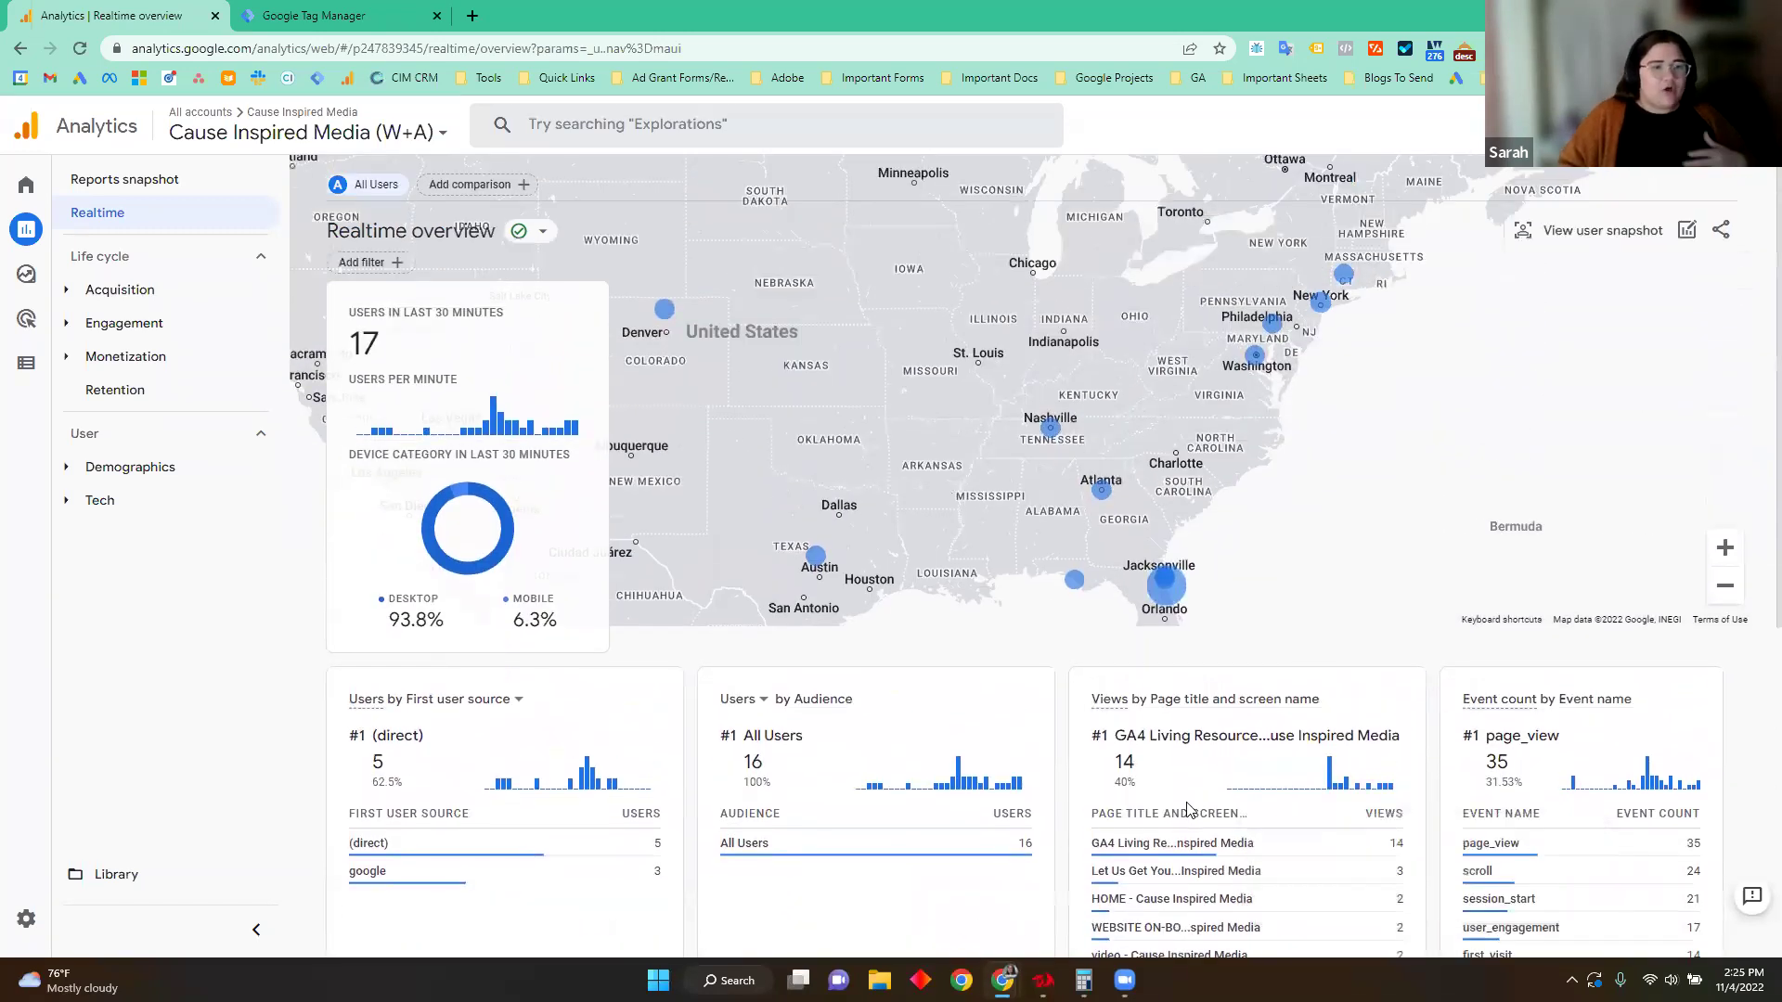
left_click(1726, 586)
left_click_drag(1336, 483, 1187, 535)
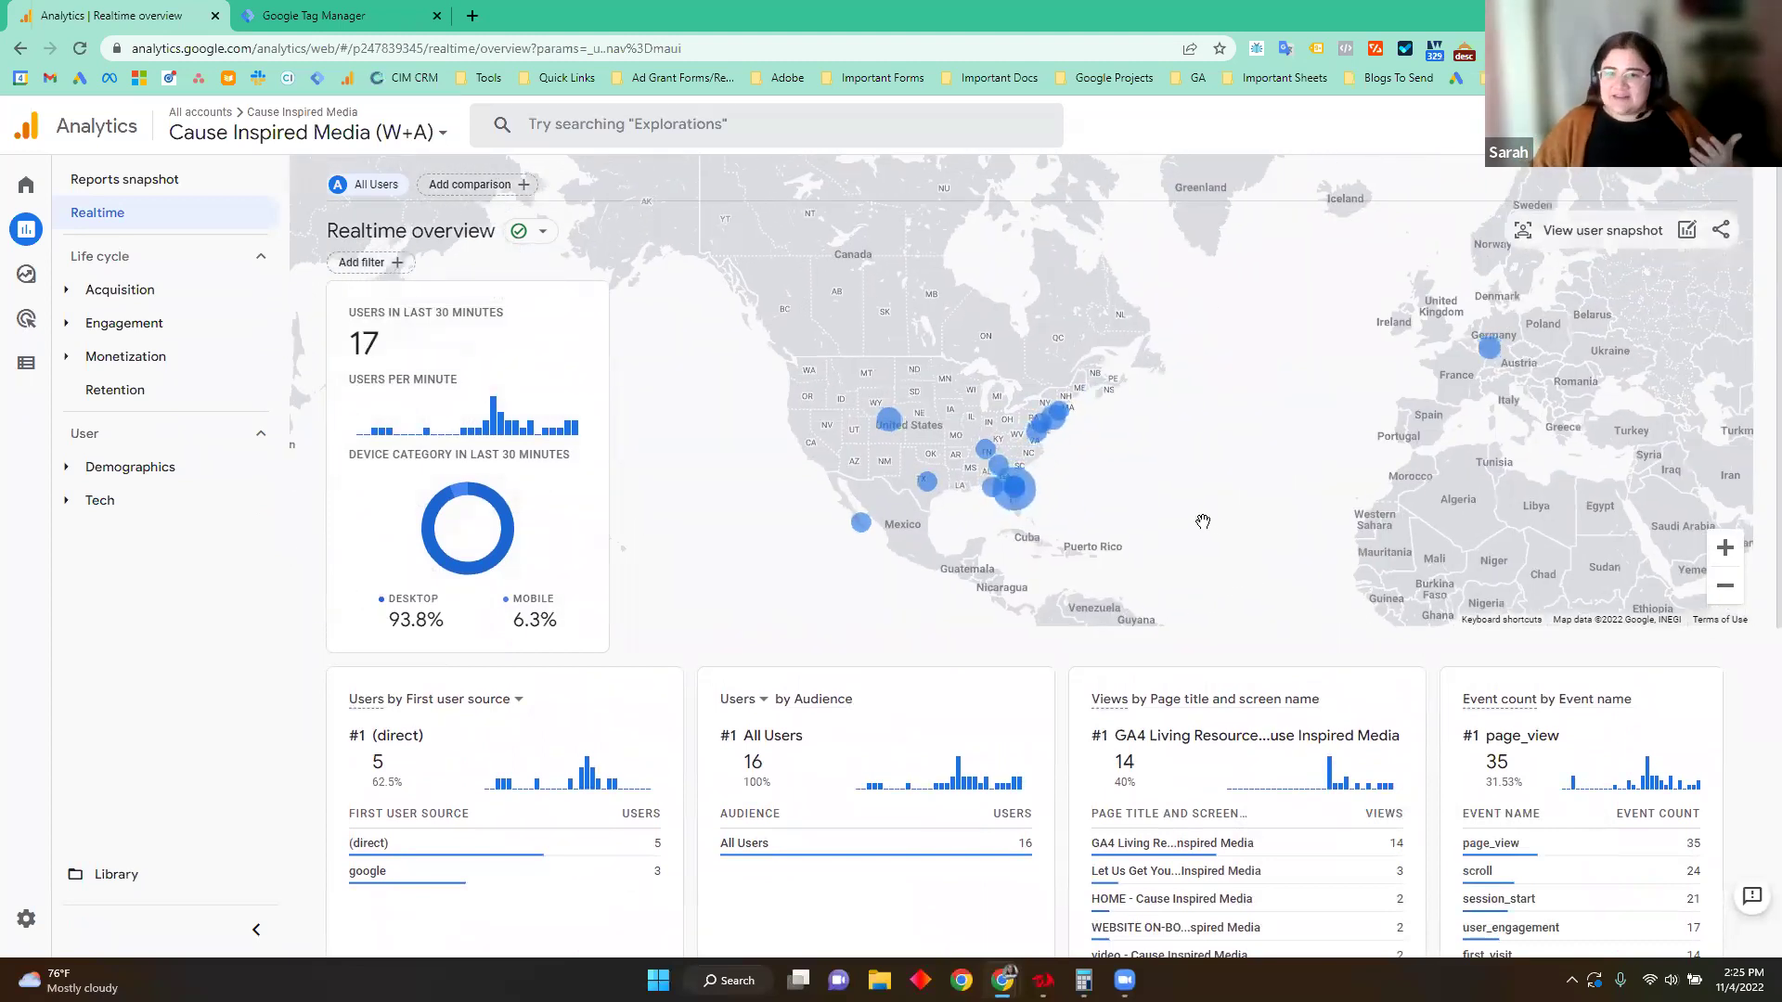
Step: Open the Acquisition overview and examine its users trend, new users by channel, and sessions by default channel grouping
left_click(153, 297)
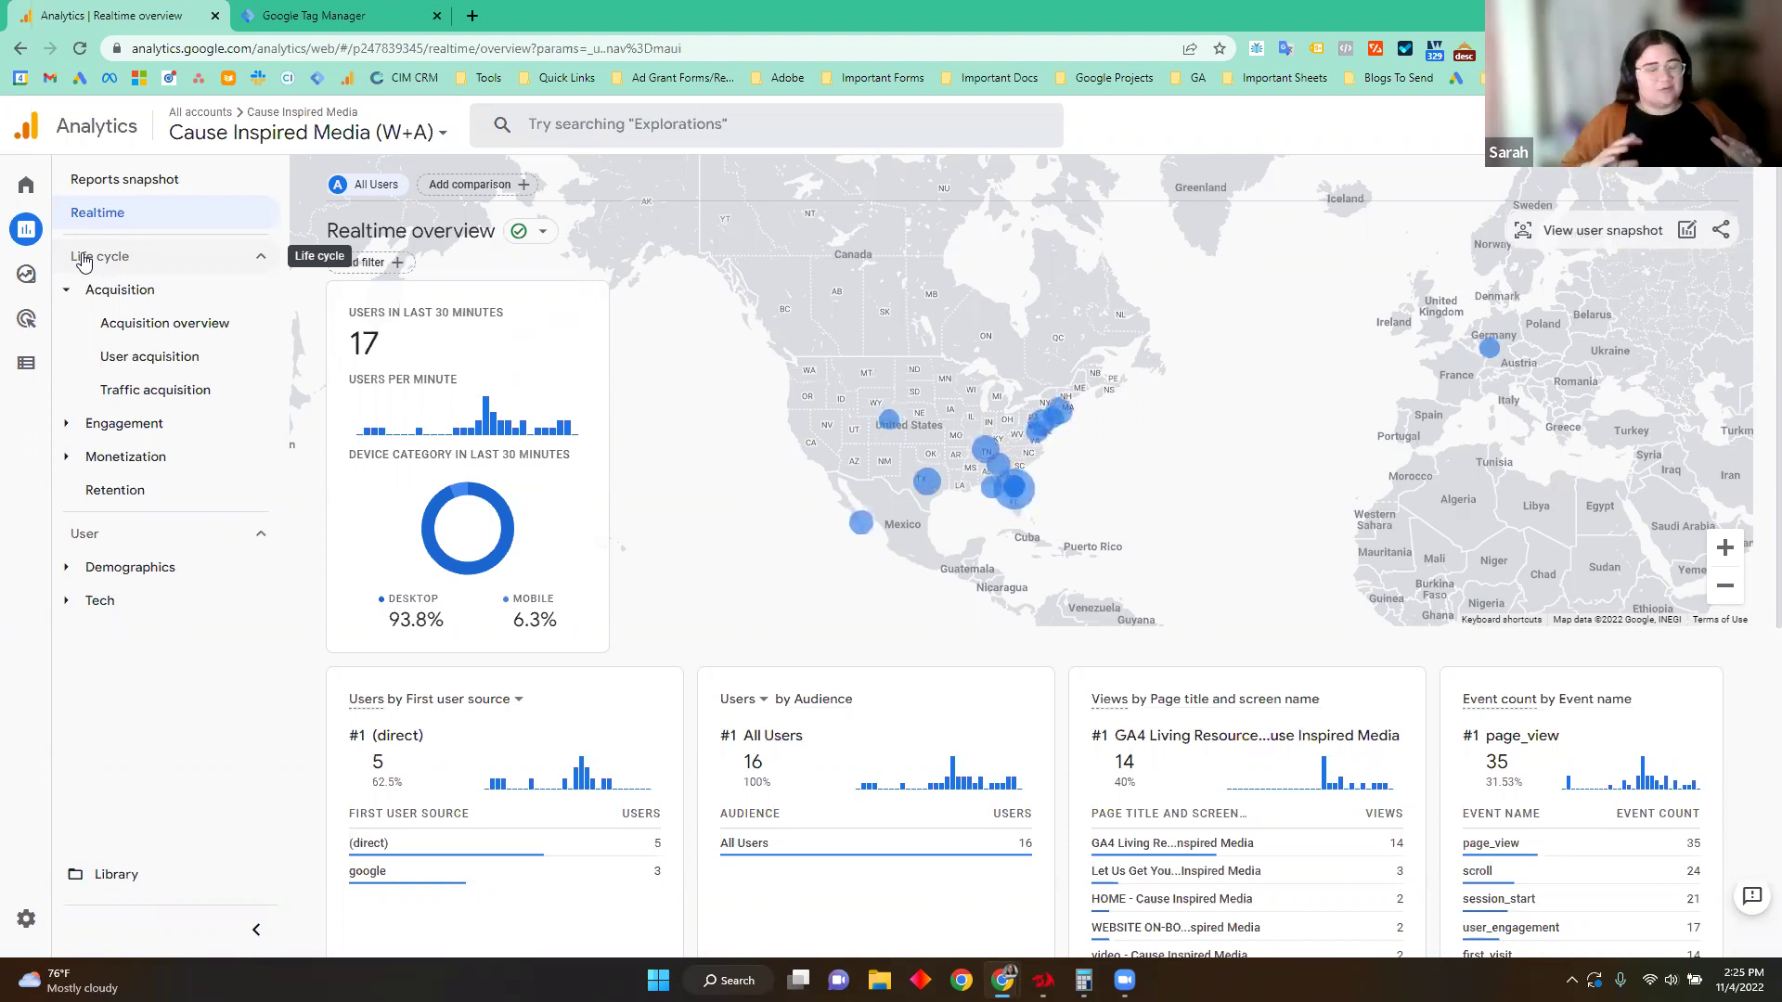
left_click(139, 327)
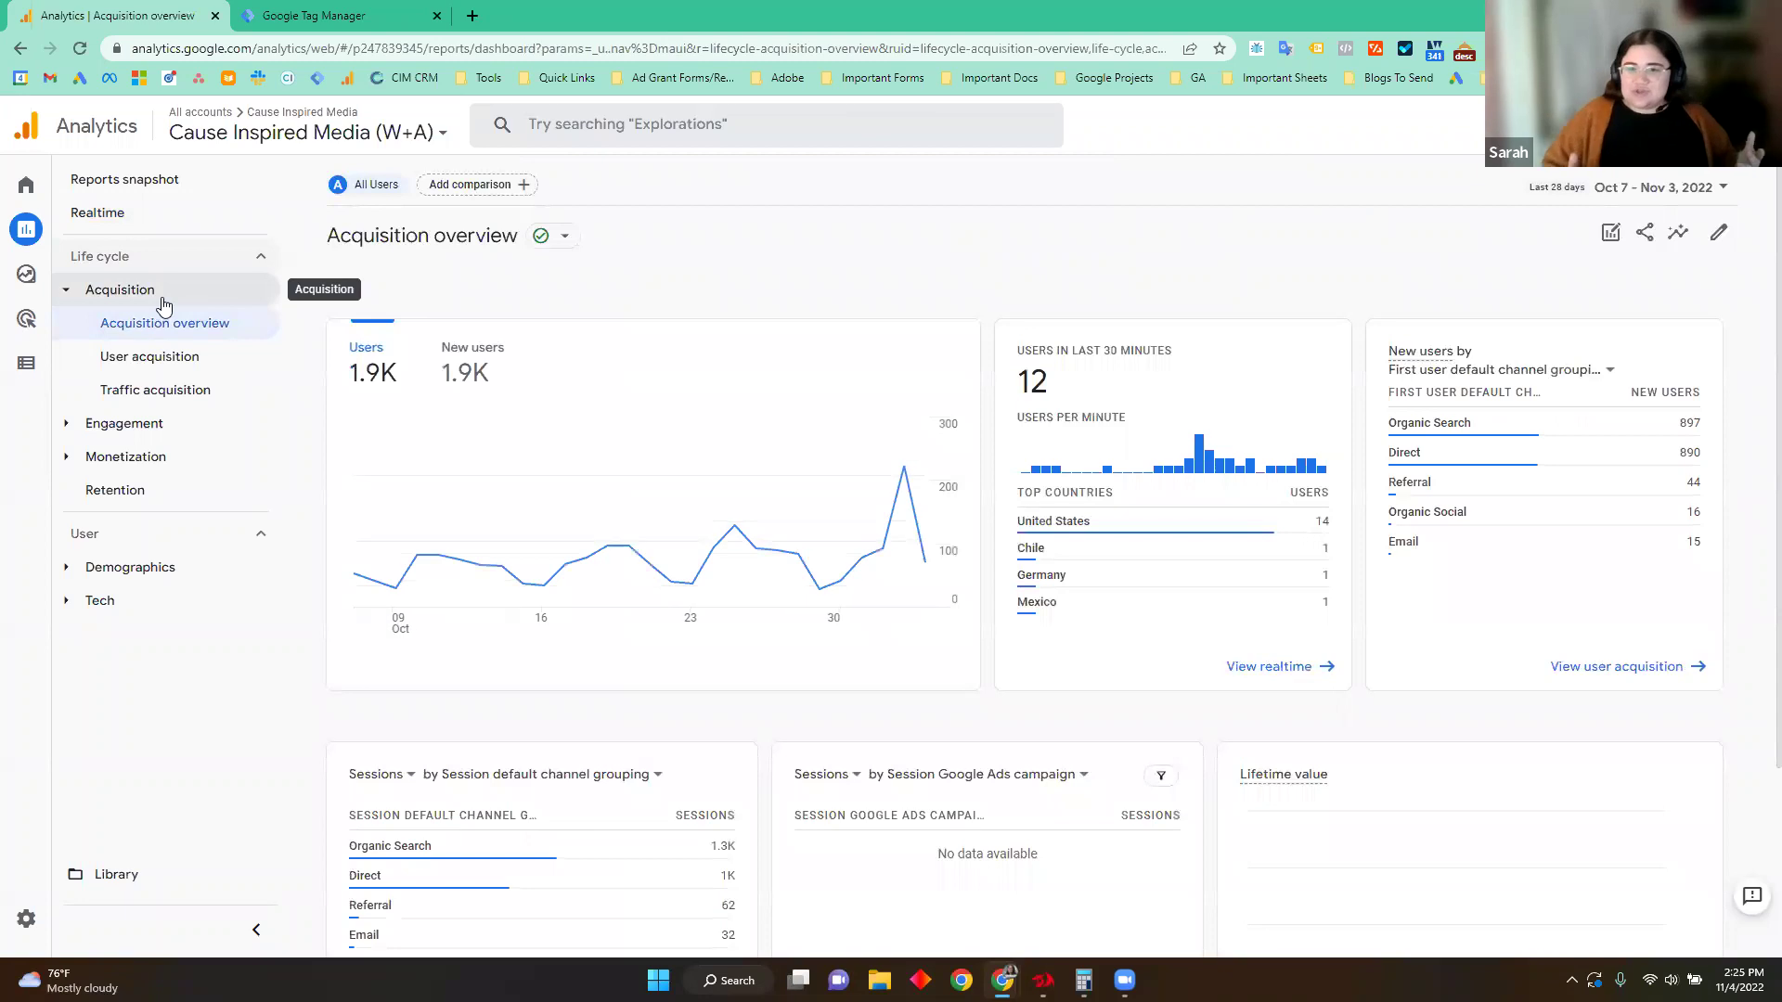
scroll(732, 676, "down", 3)
scroll(768, 687, "up", 3)
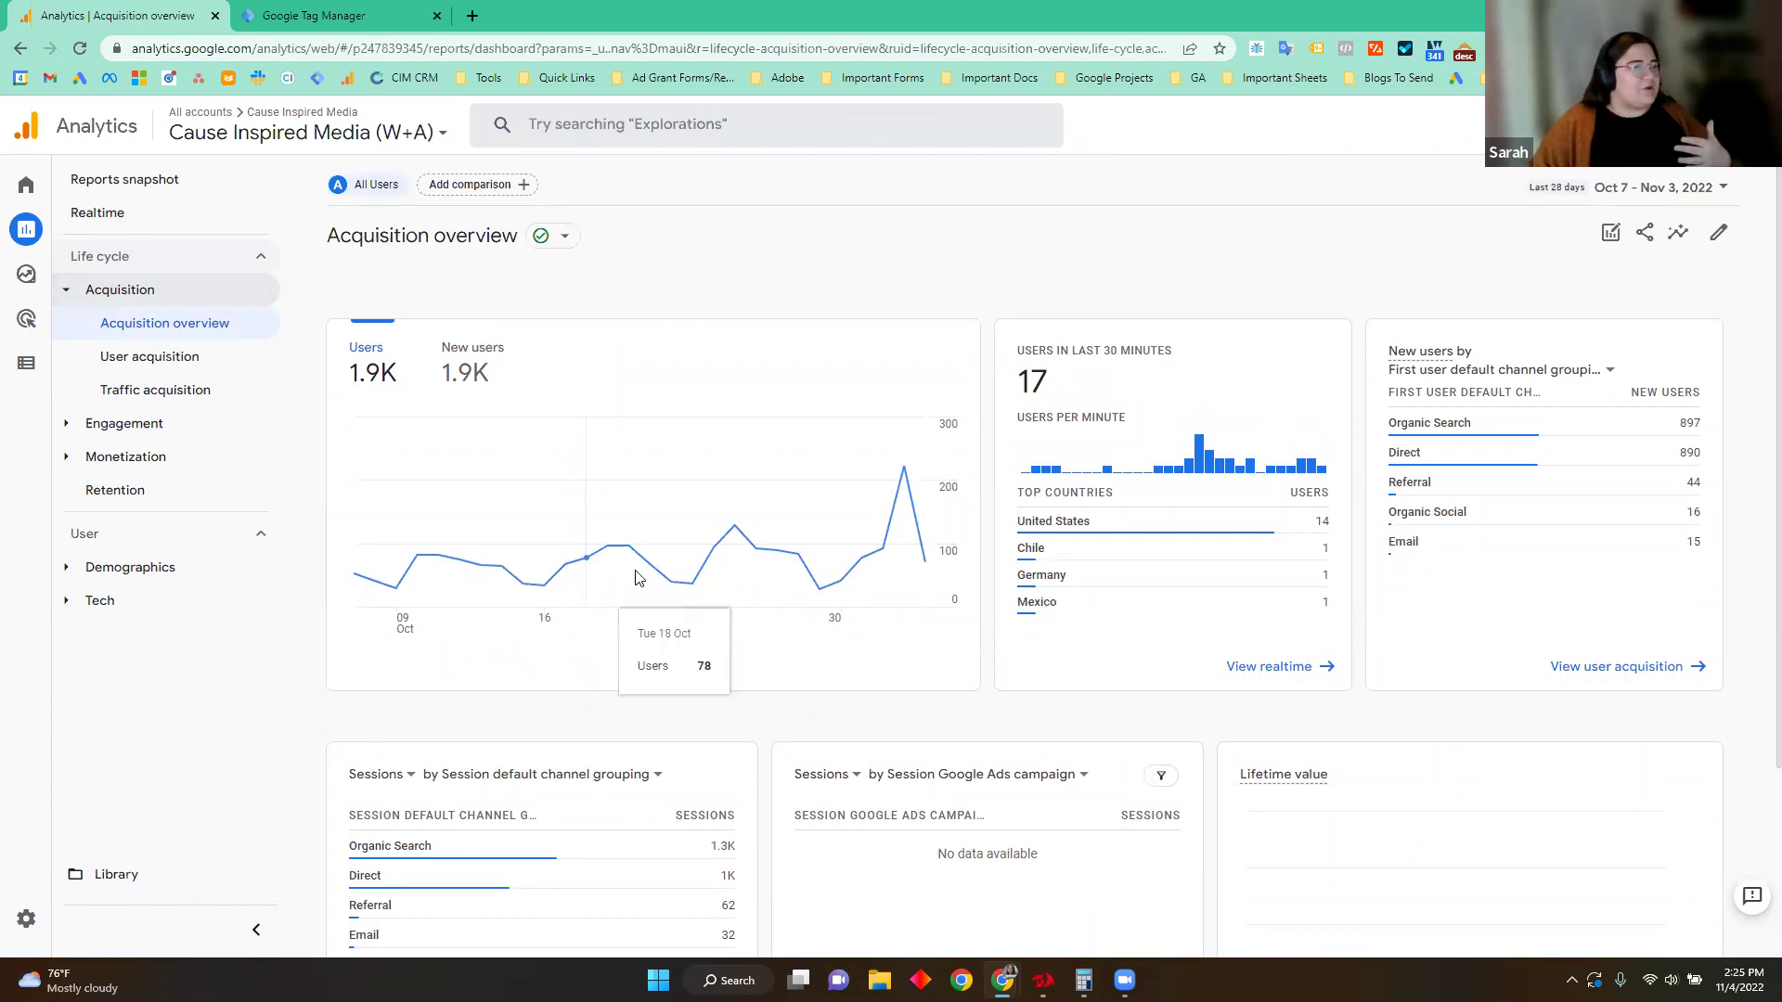
scroll(687, 539, "down", 2)
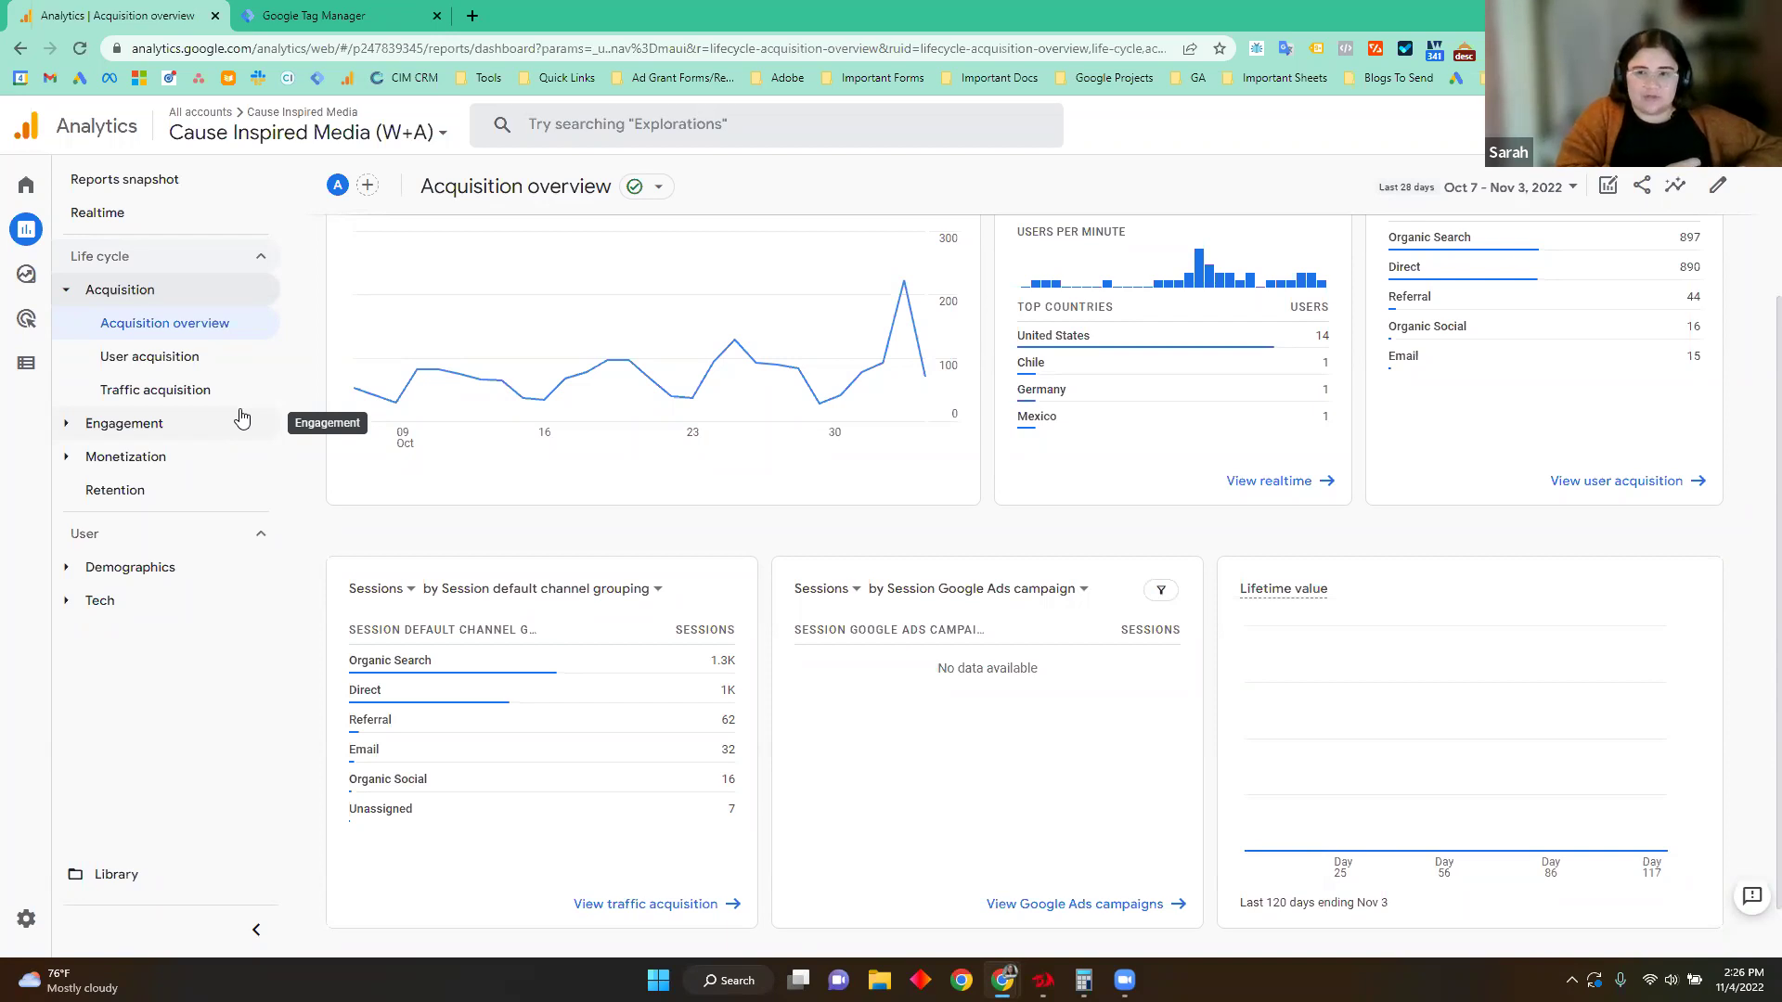
Step: Open the User acquisition report and review its channel charts, table metrics, and available date range choices
left_click(153, 365)
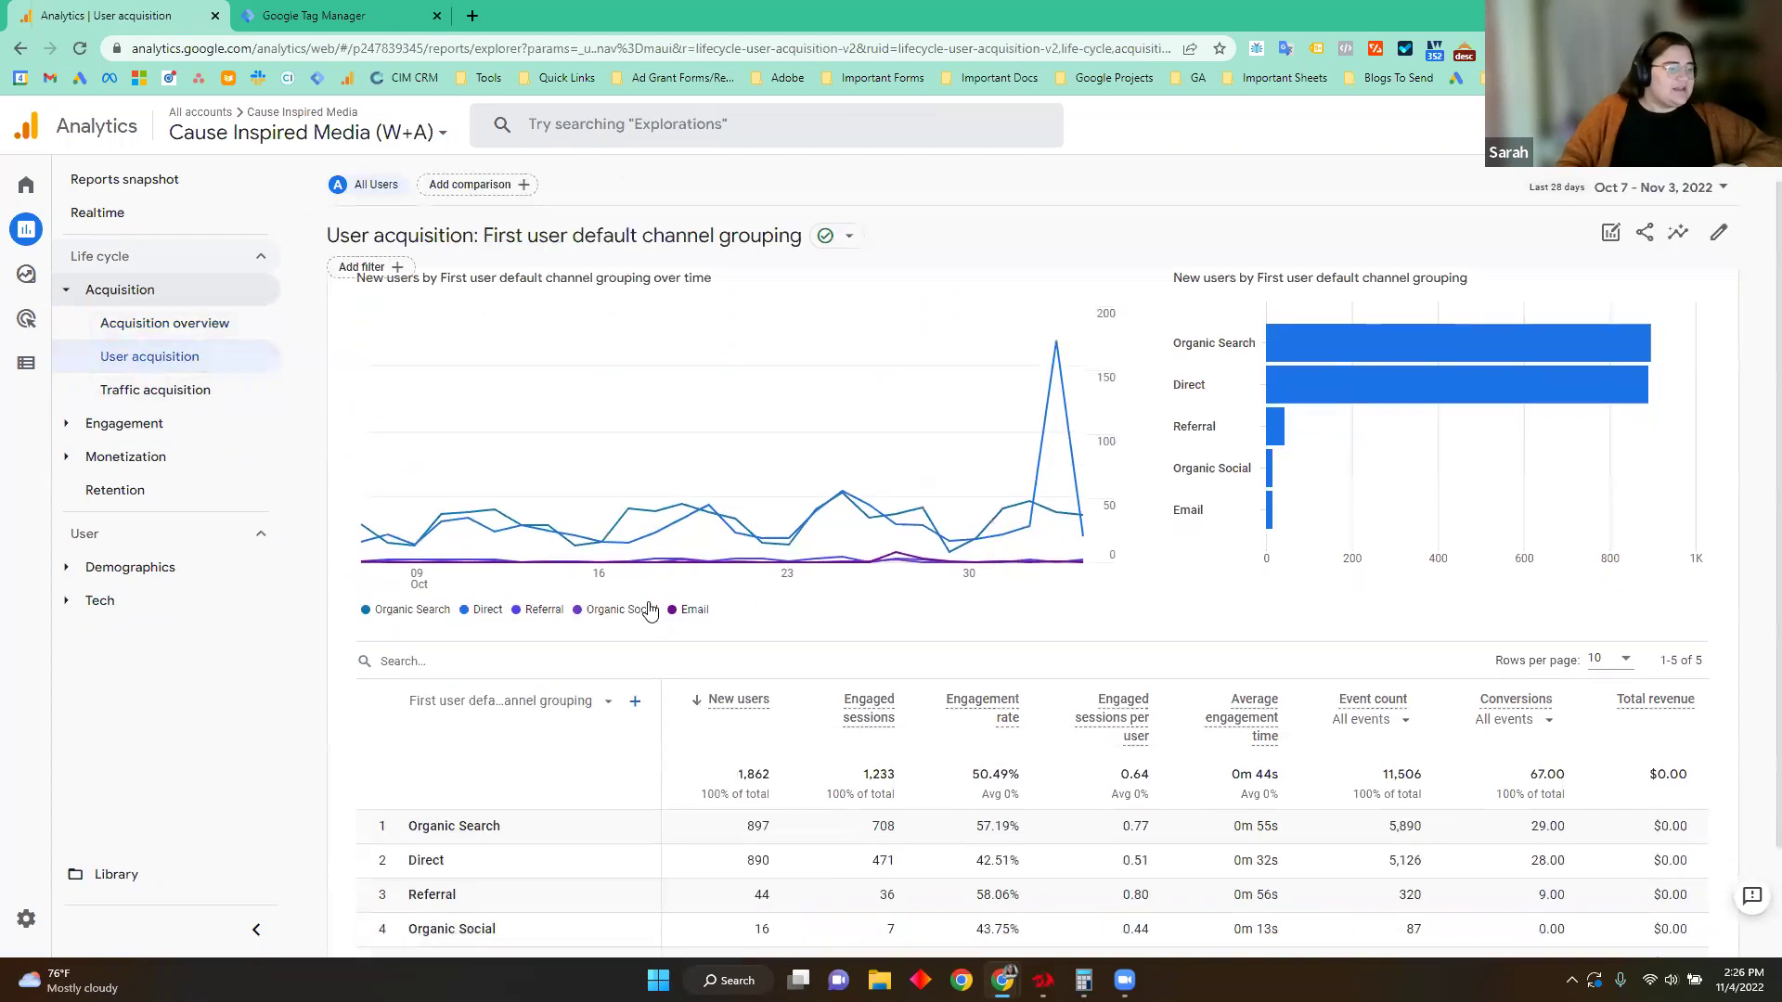
scroll(650, 611, "down", 2)
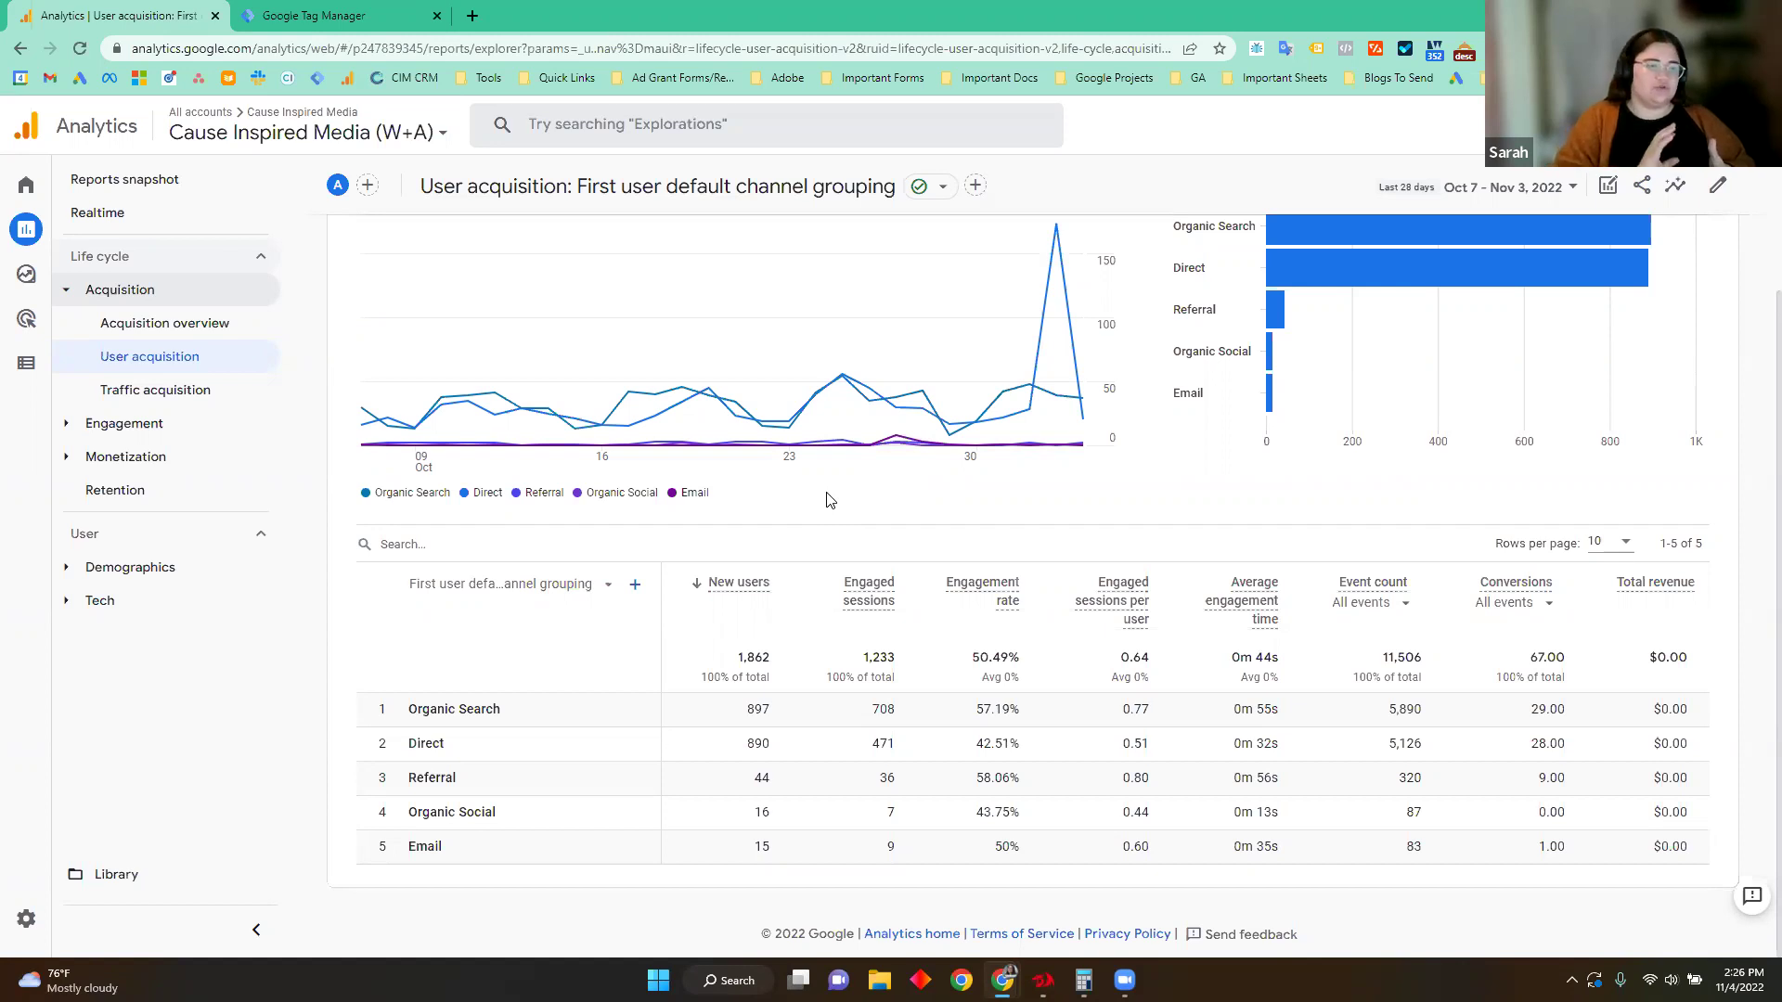
scroll(928, 594, "up", 2)
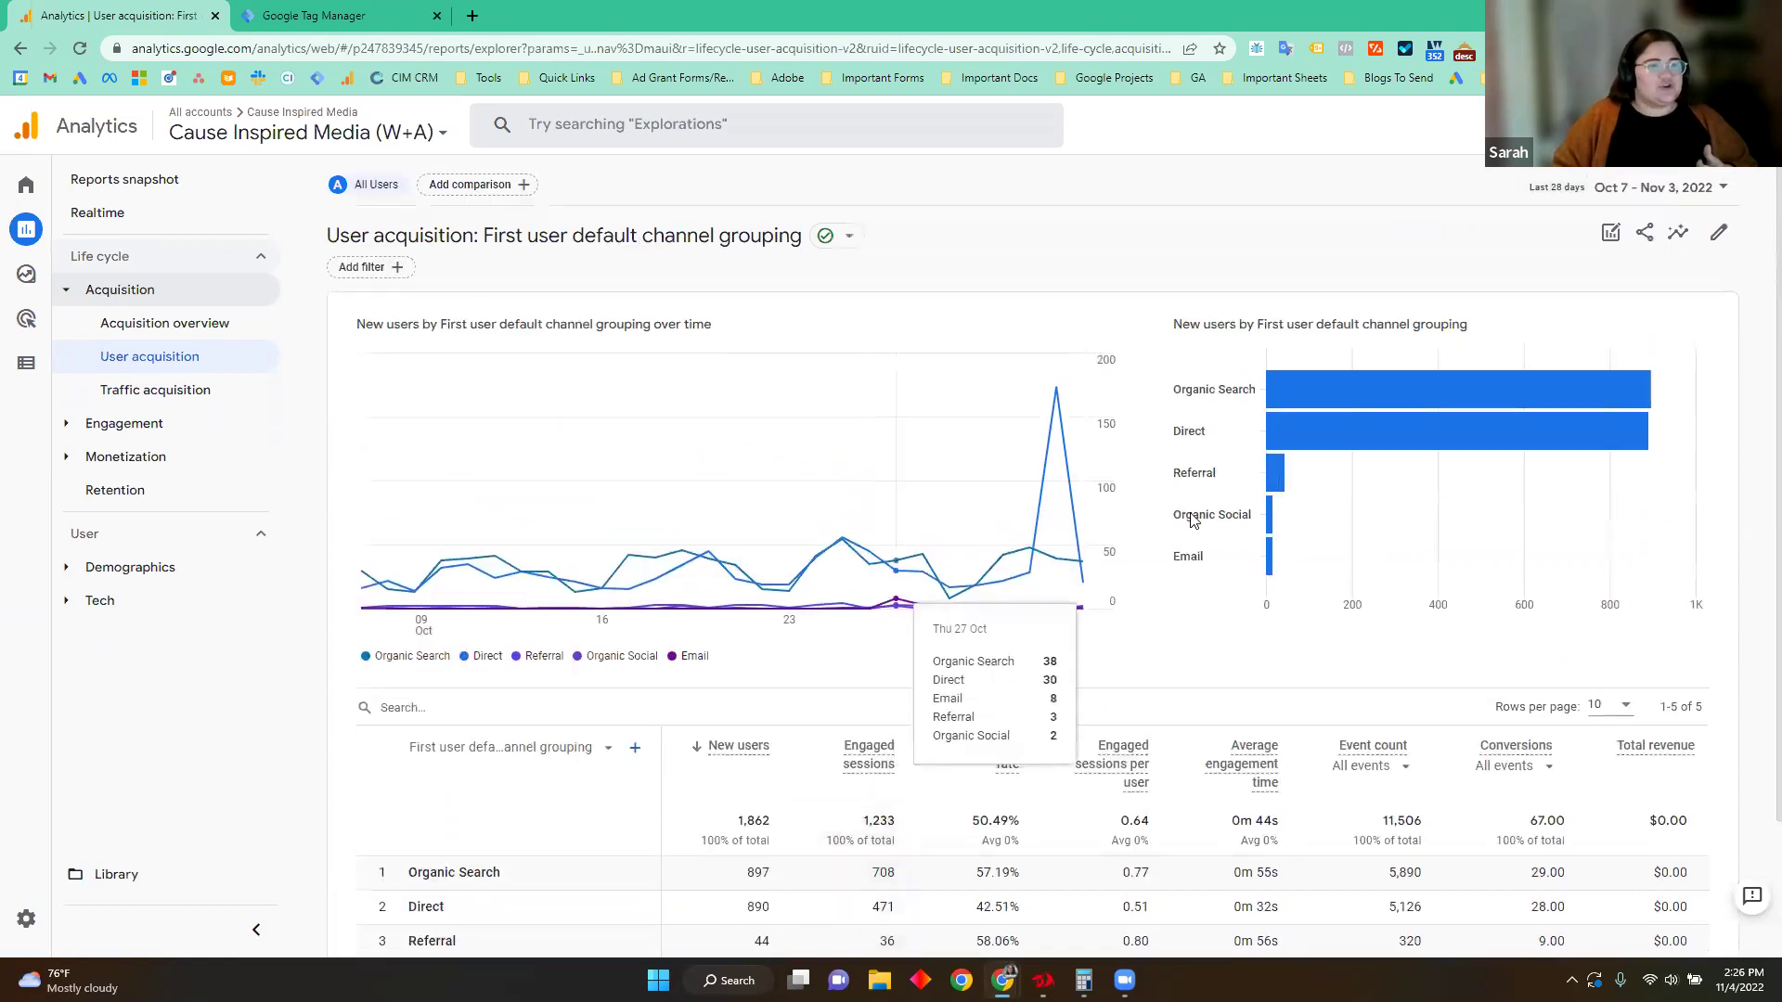
left_click(1632, 201)
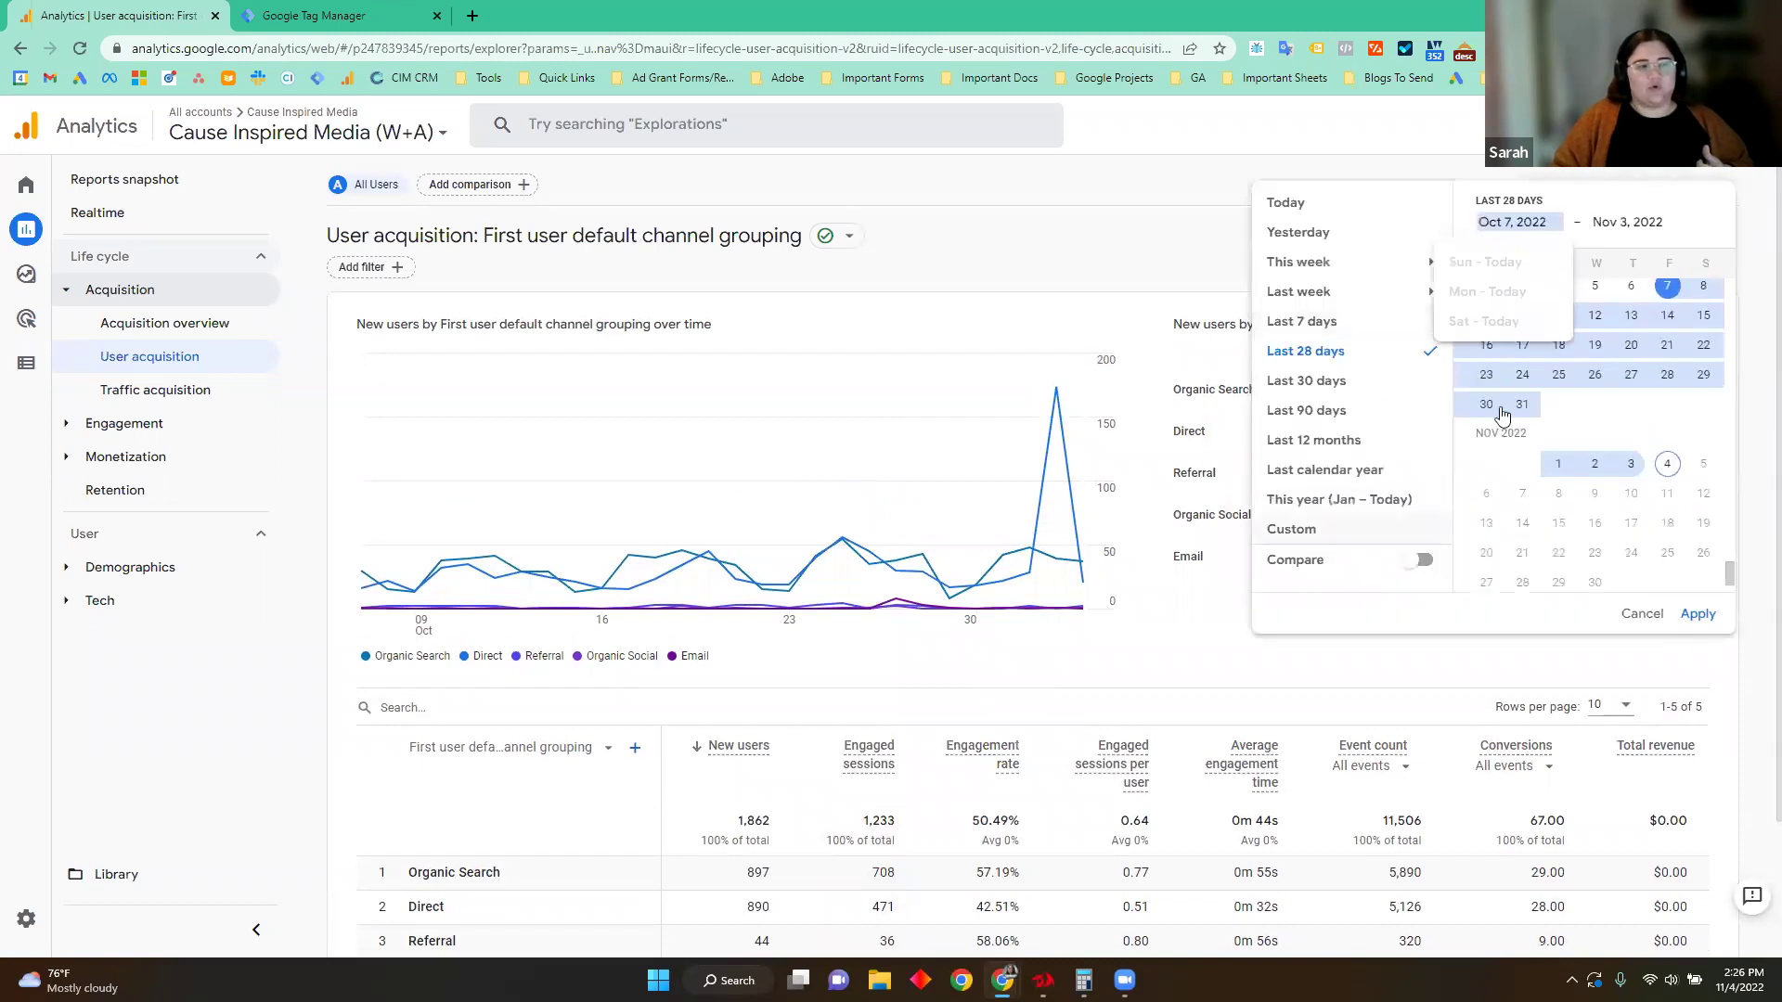
left_click(1154, 245)
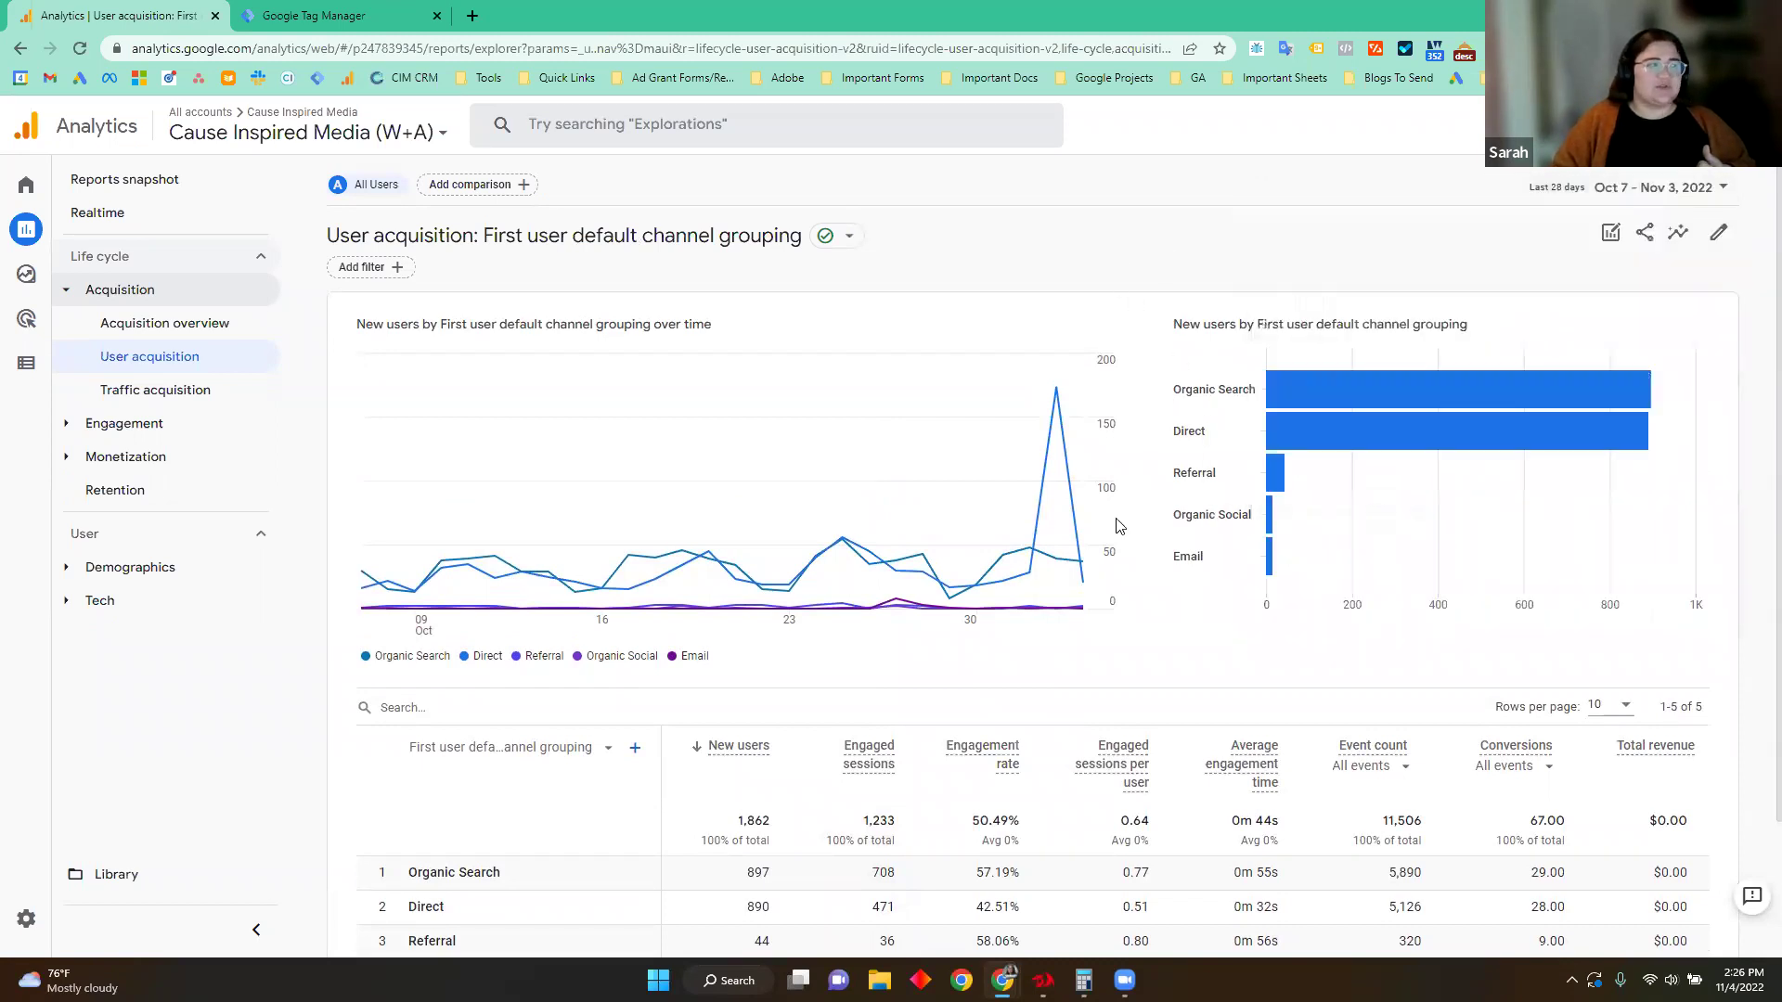
scroll(1119, 528, "down", 2)
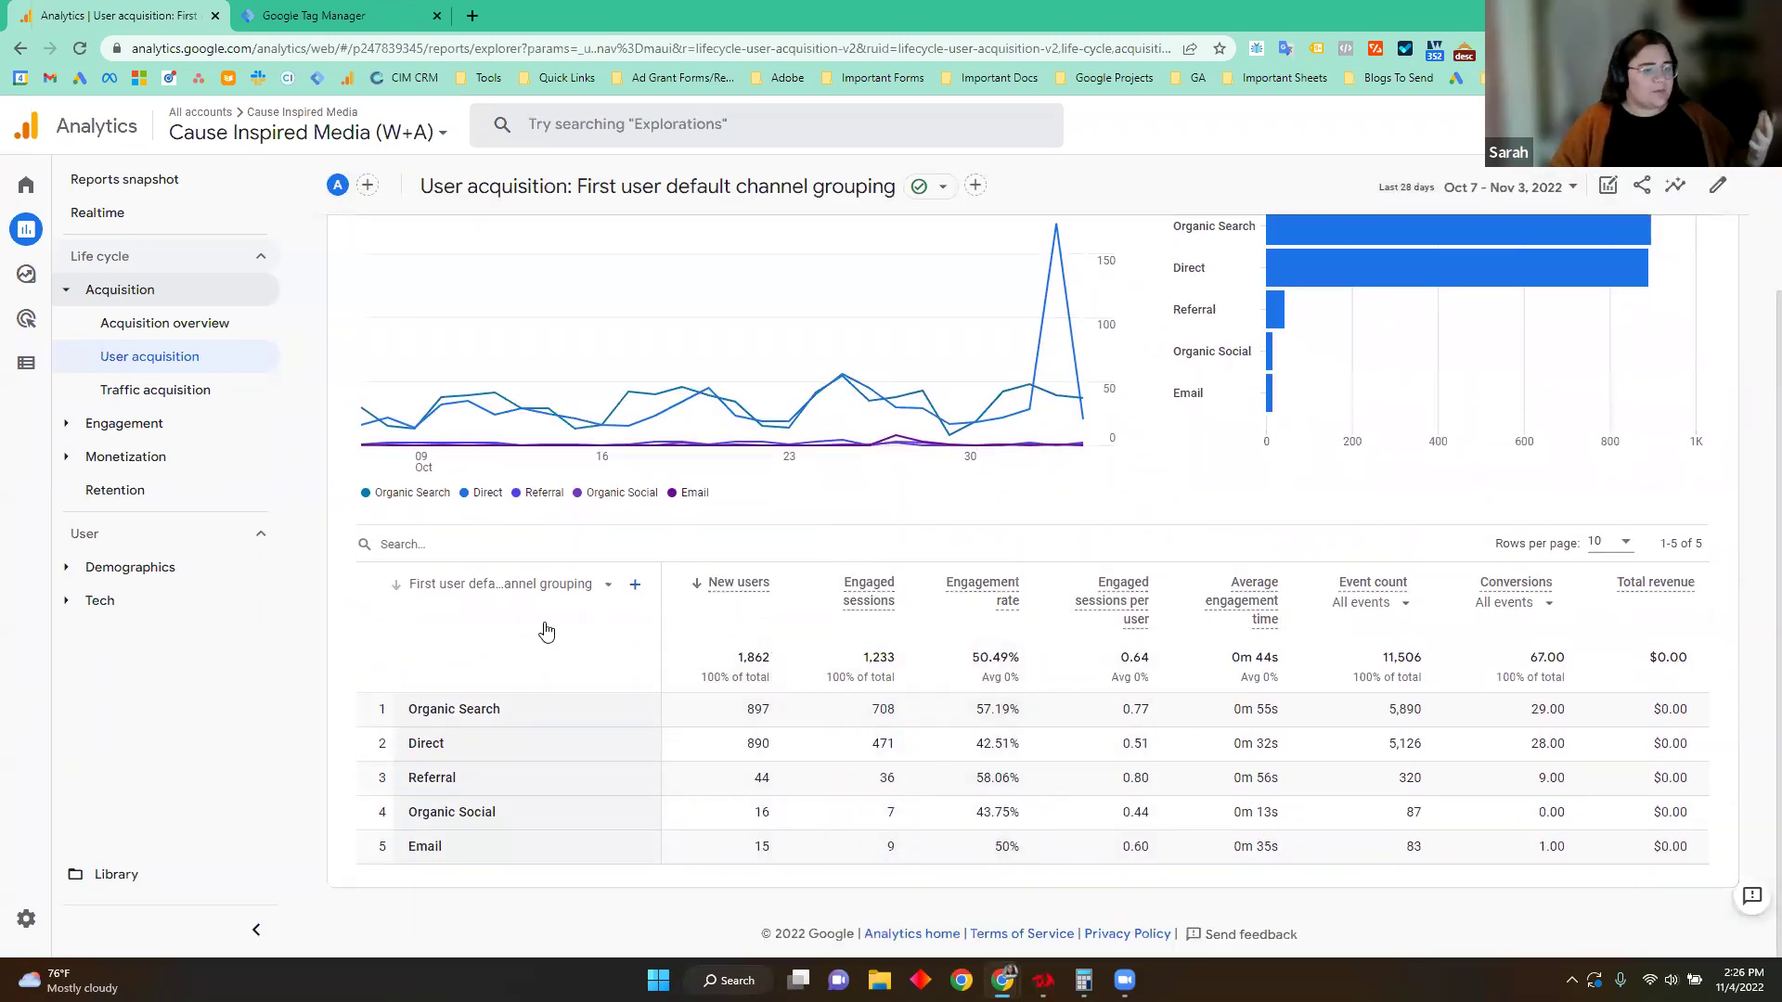
Step: Change the User acquisition table's primary dimension to First user source / medium and review its rows
left_click(517, 584)
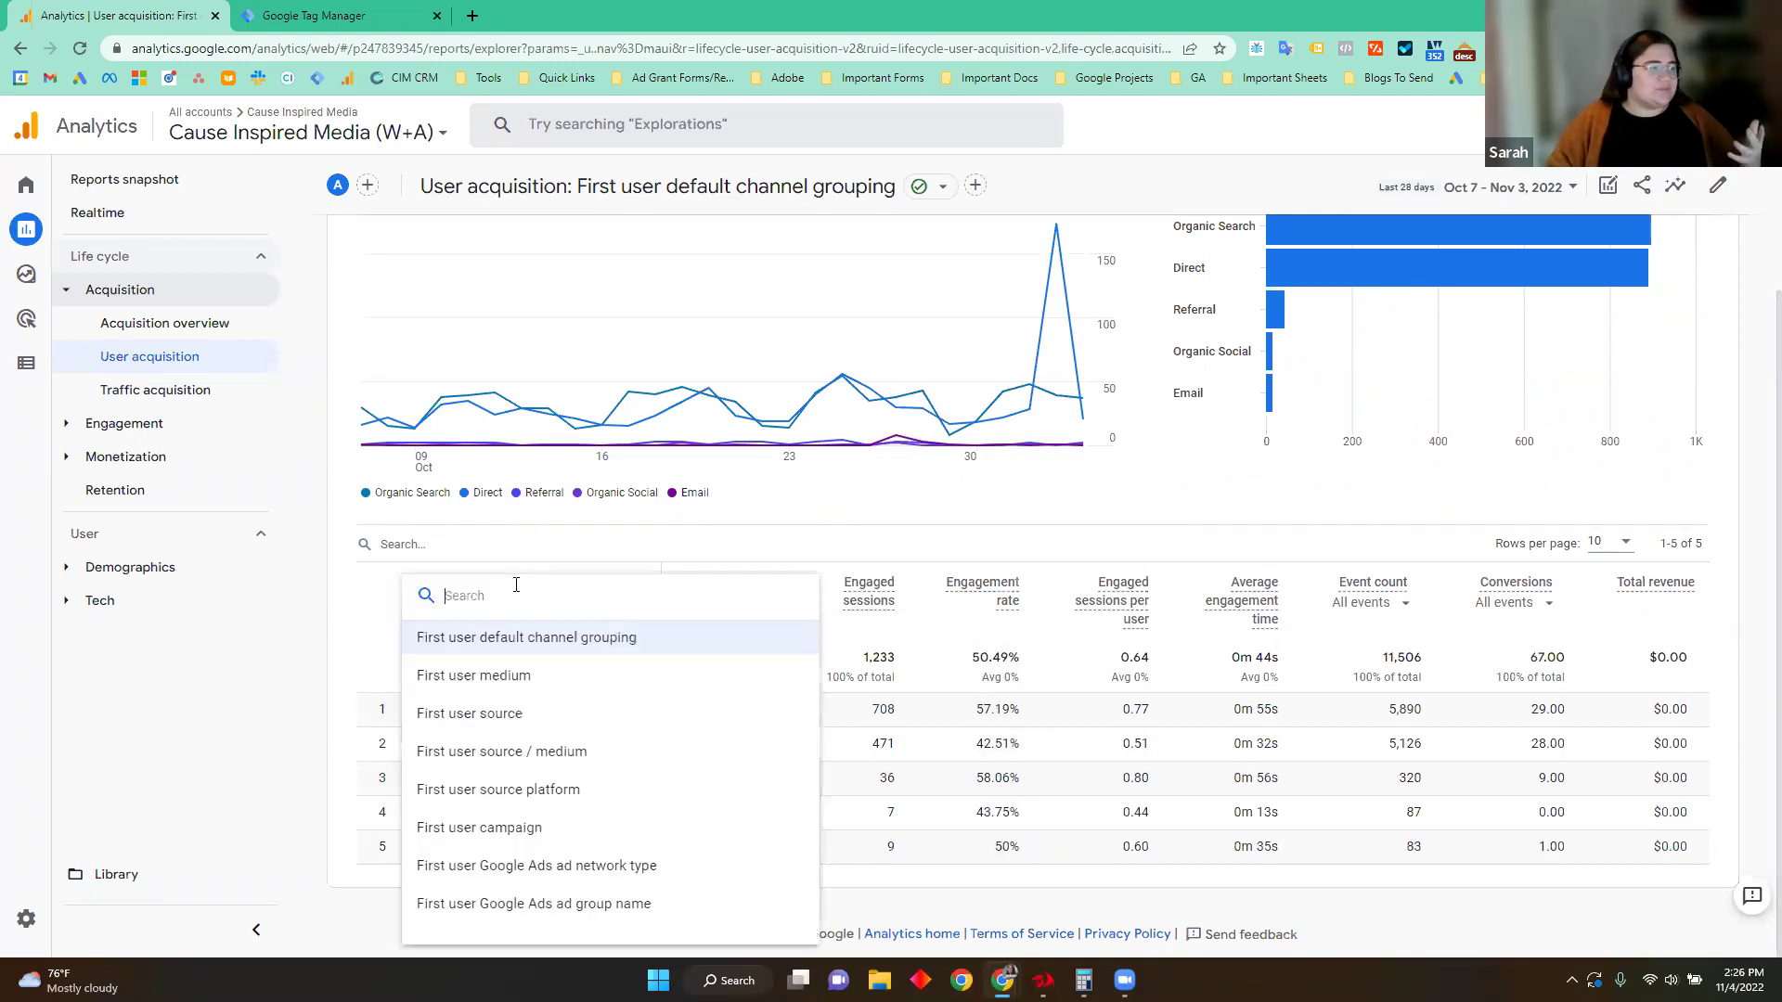
left_click(349, 620)
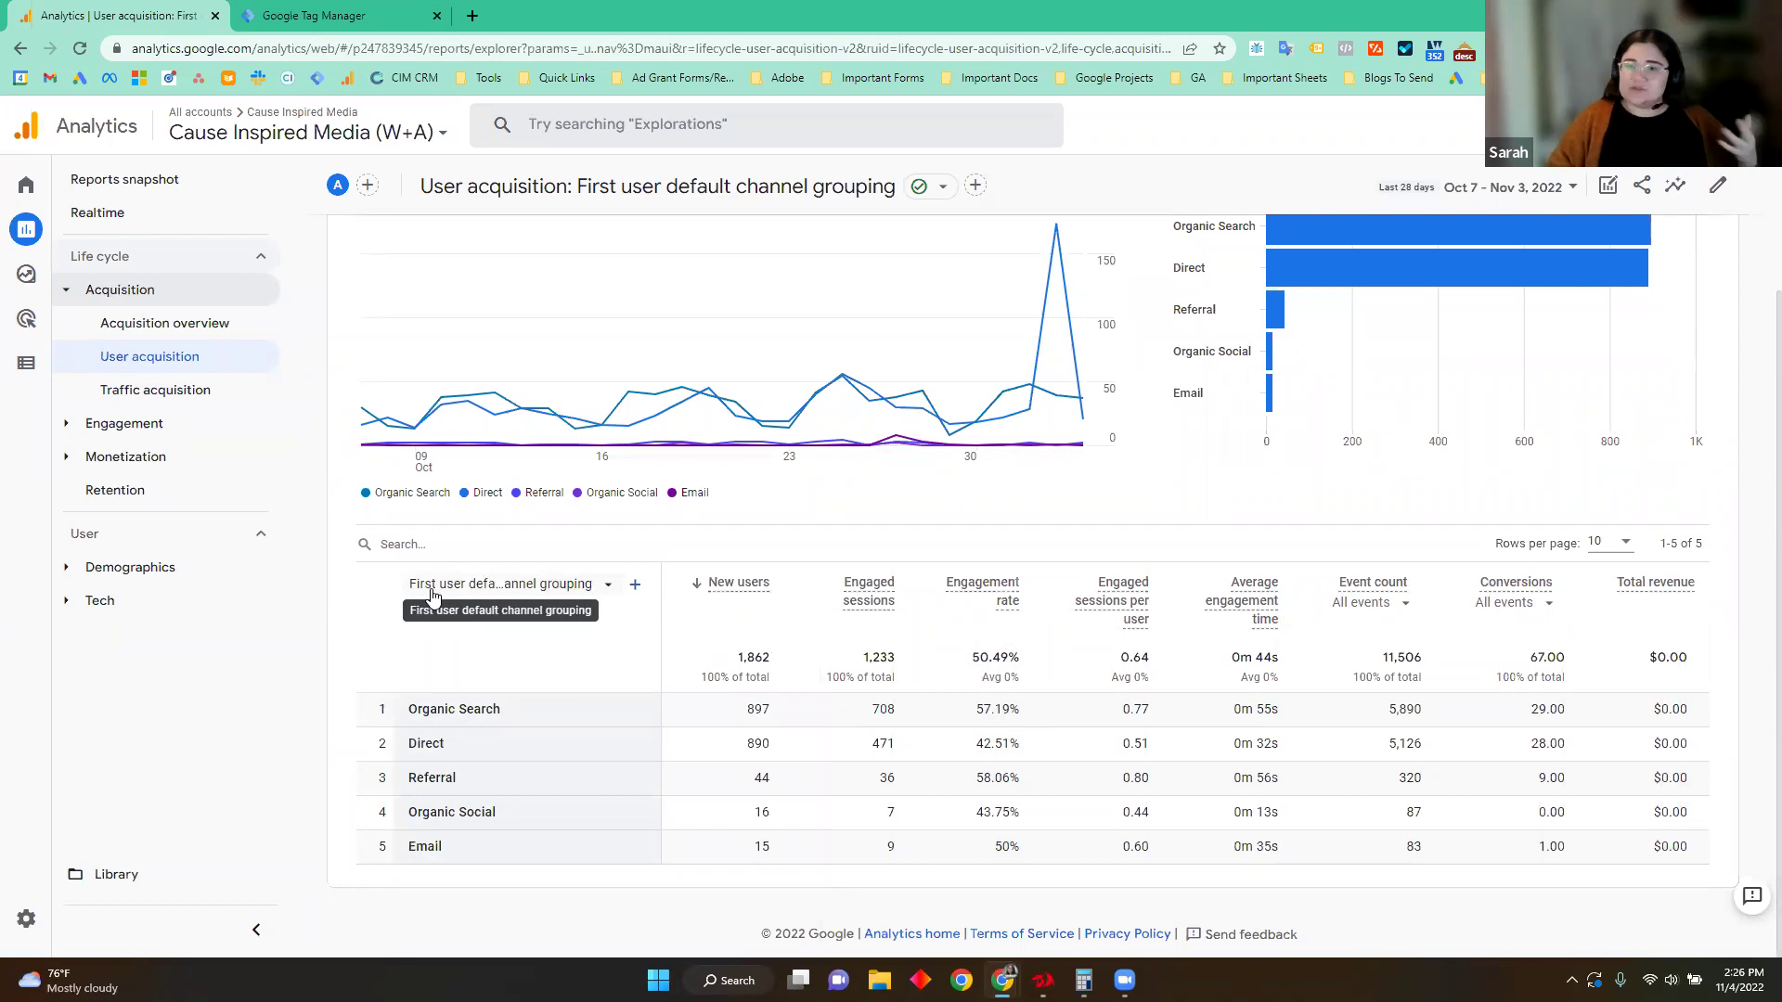
left_click(432, 592)
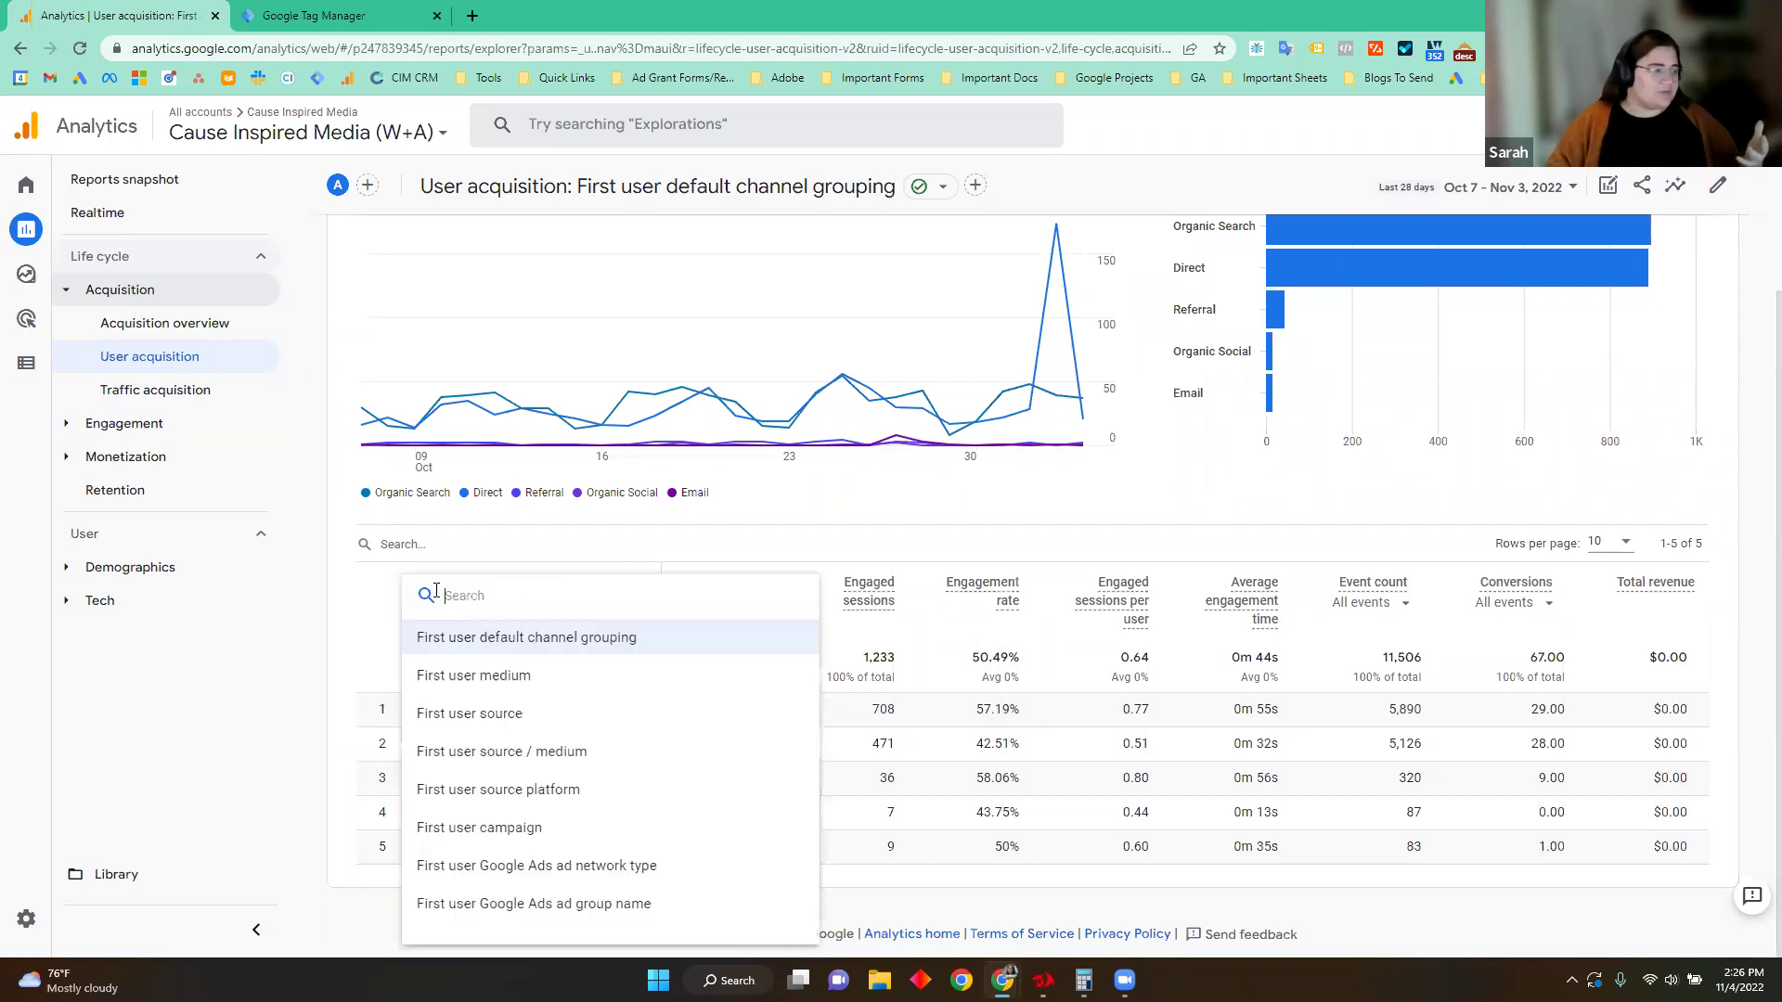
left_click(548, 754)
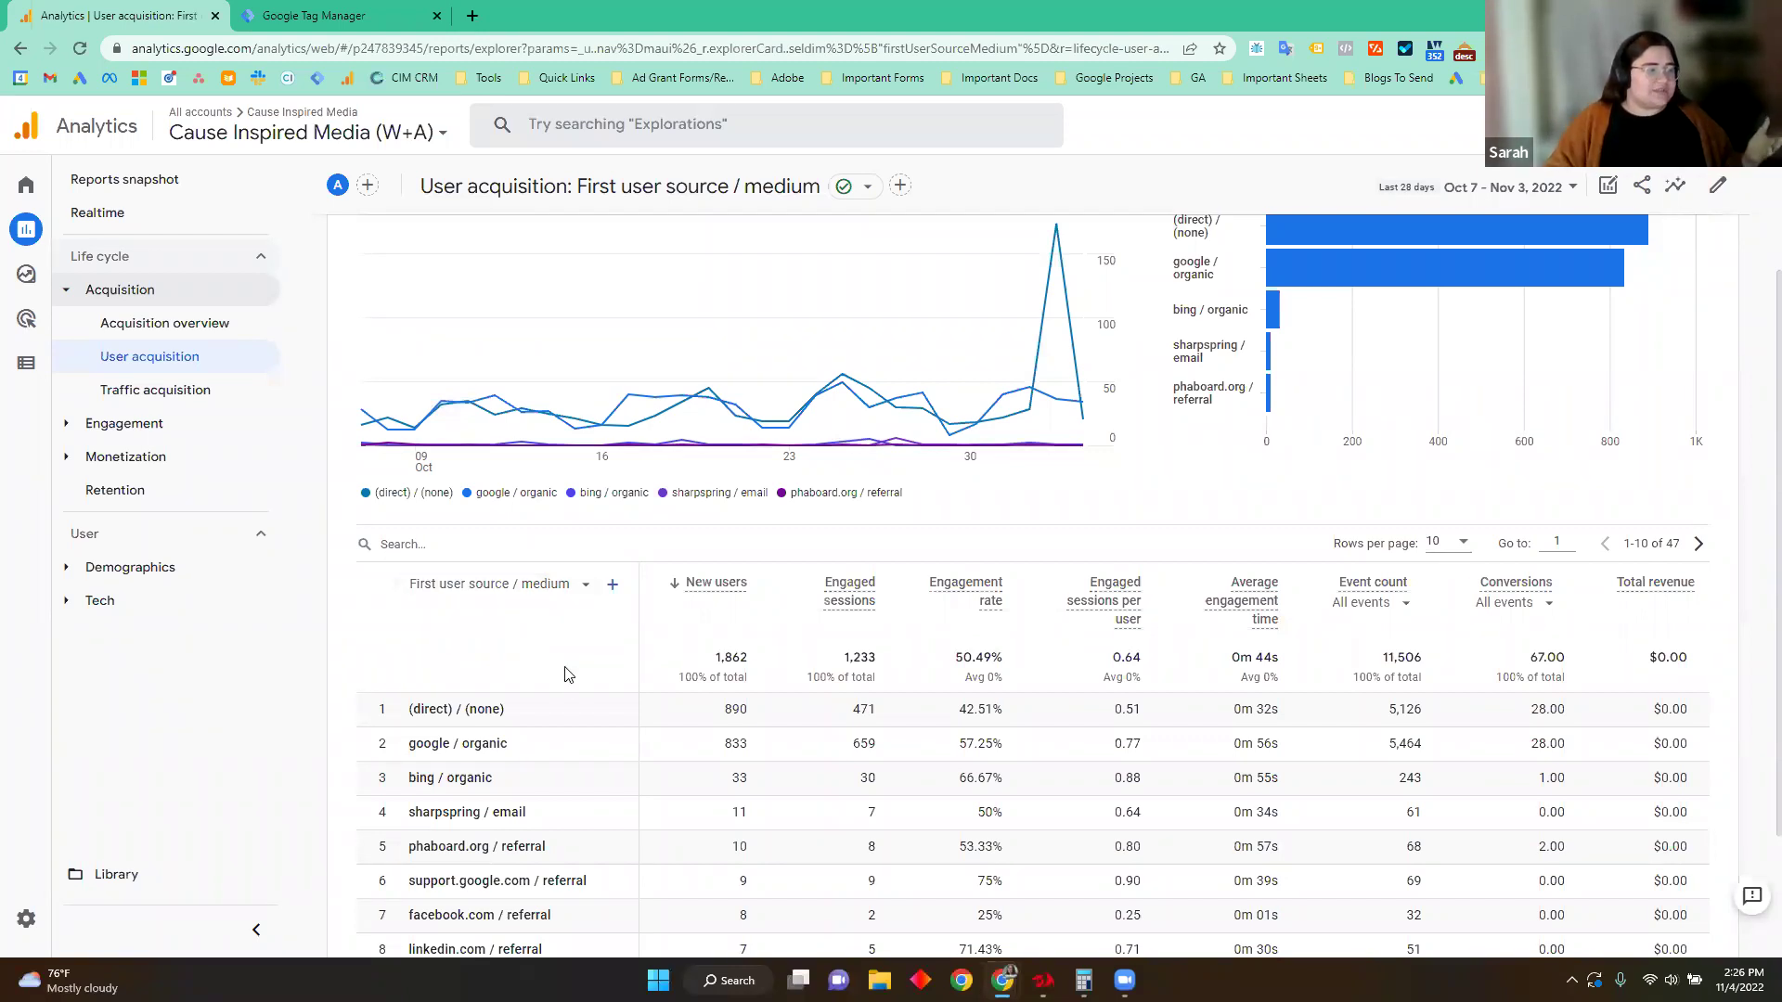
scroll(569, 668, "down", 2)
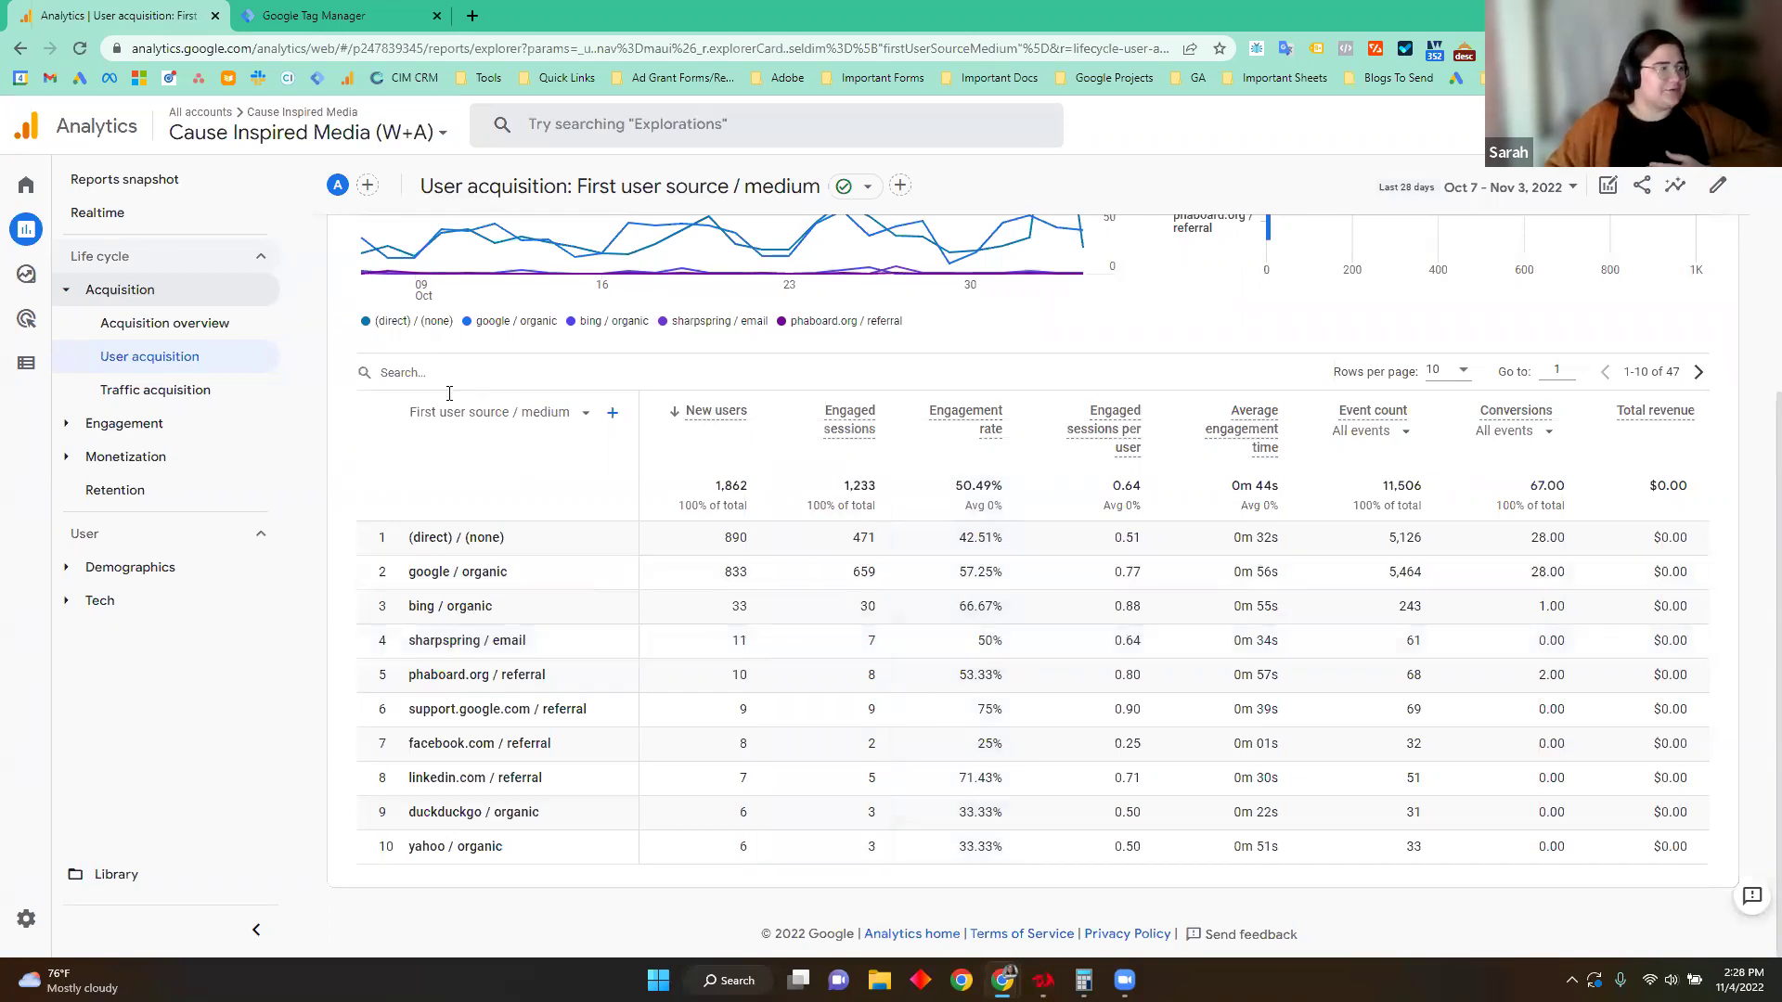
Step: Open the Traffic acquisition report and set its table's primary dimension to Session source / medium
left_click(167, 390)
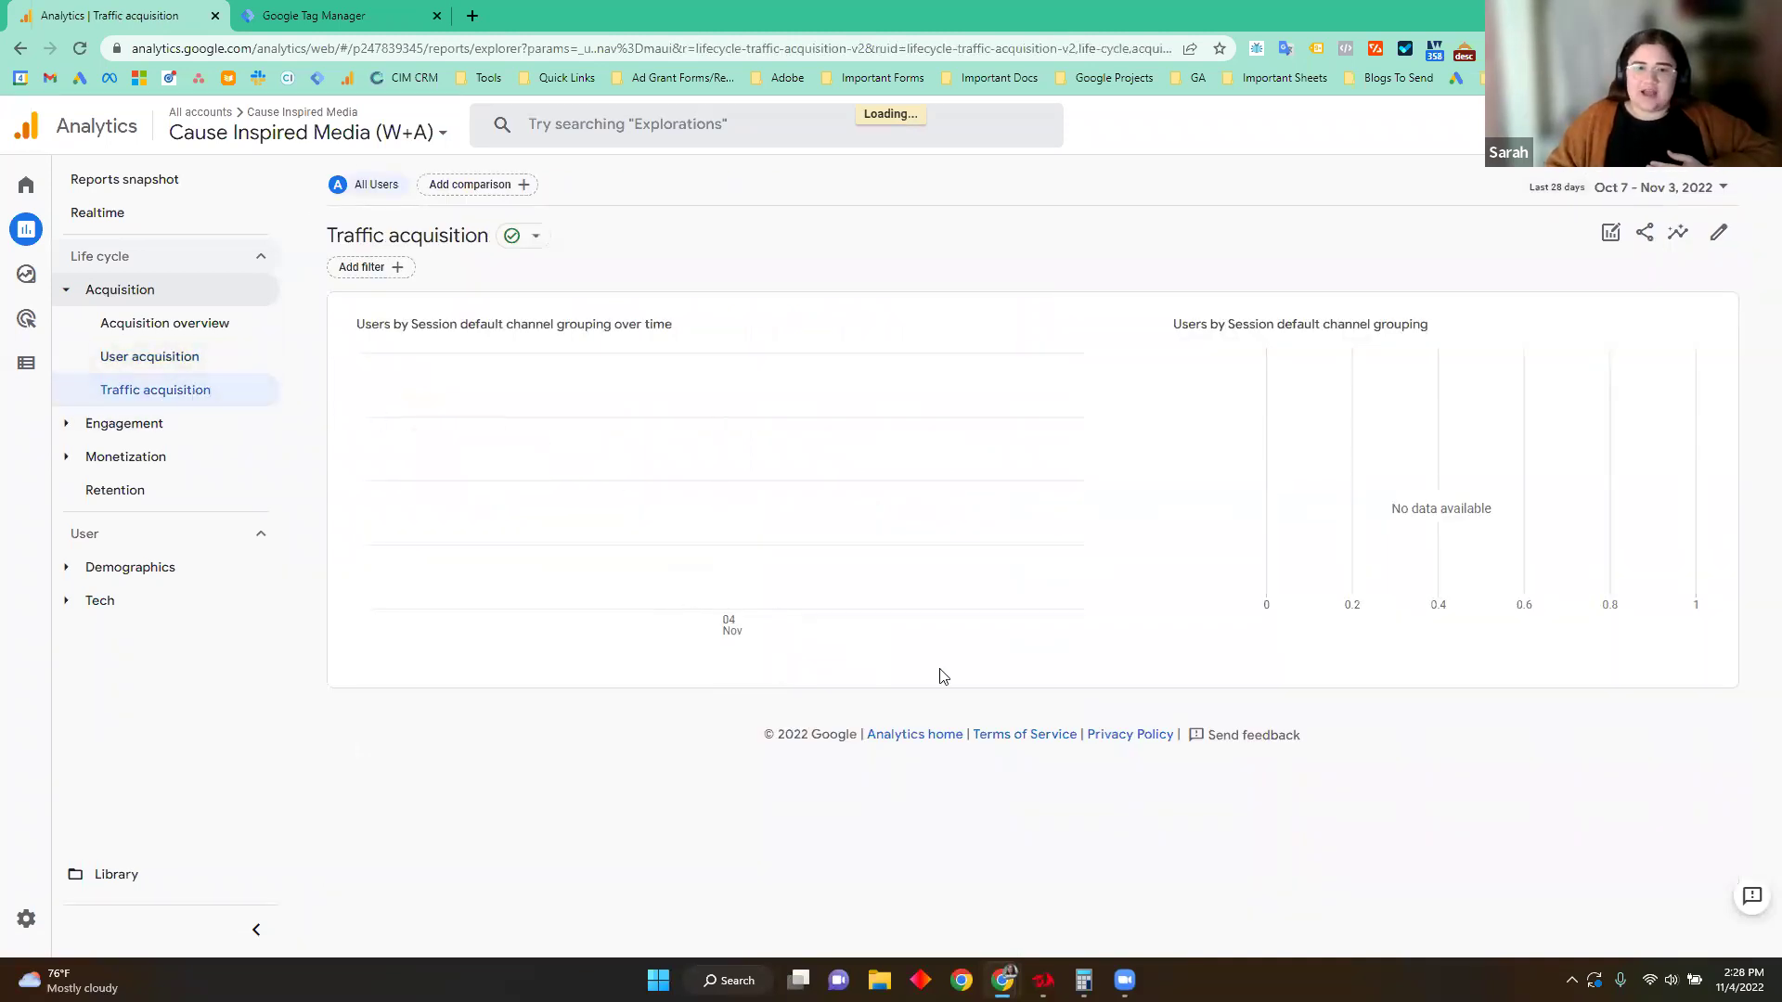
scroll(780, 643, "down", 2)
scroll(790, 647, "down", 1)
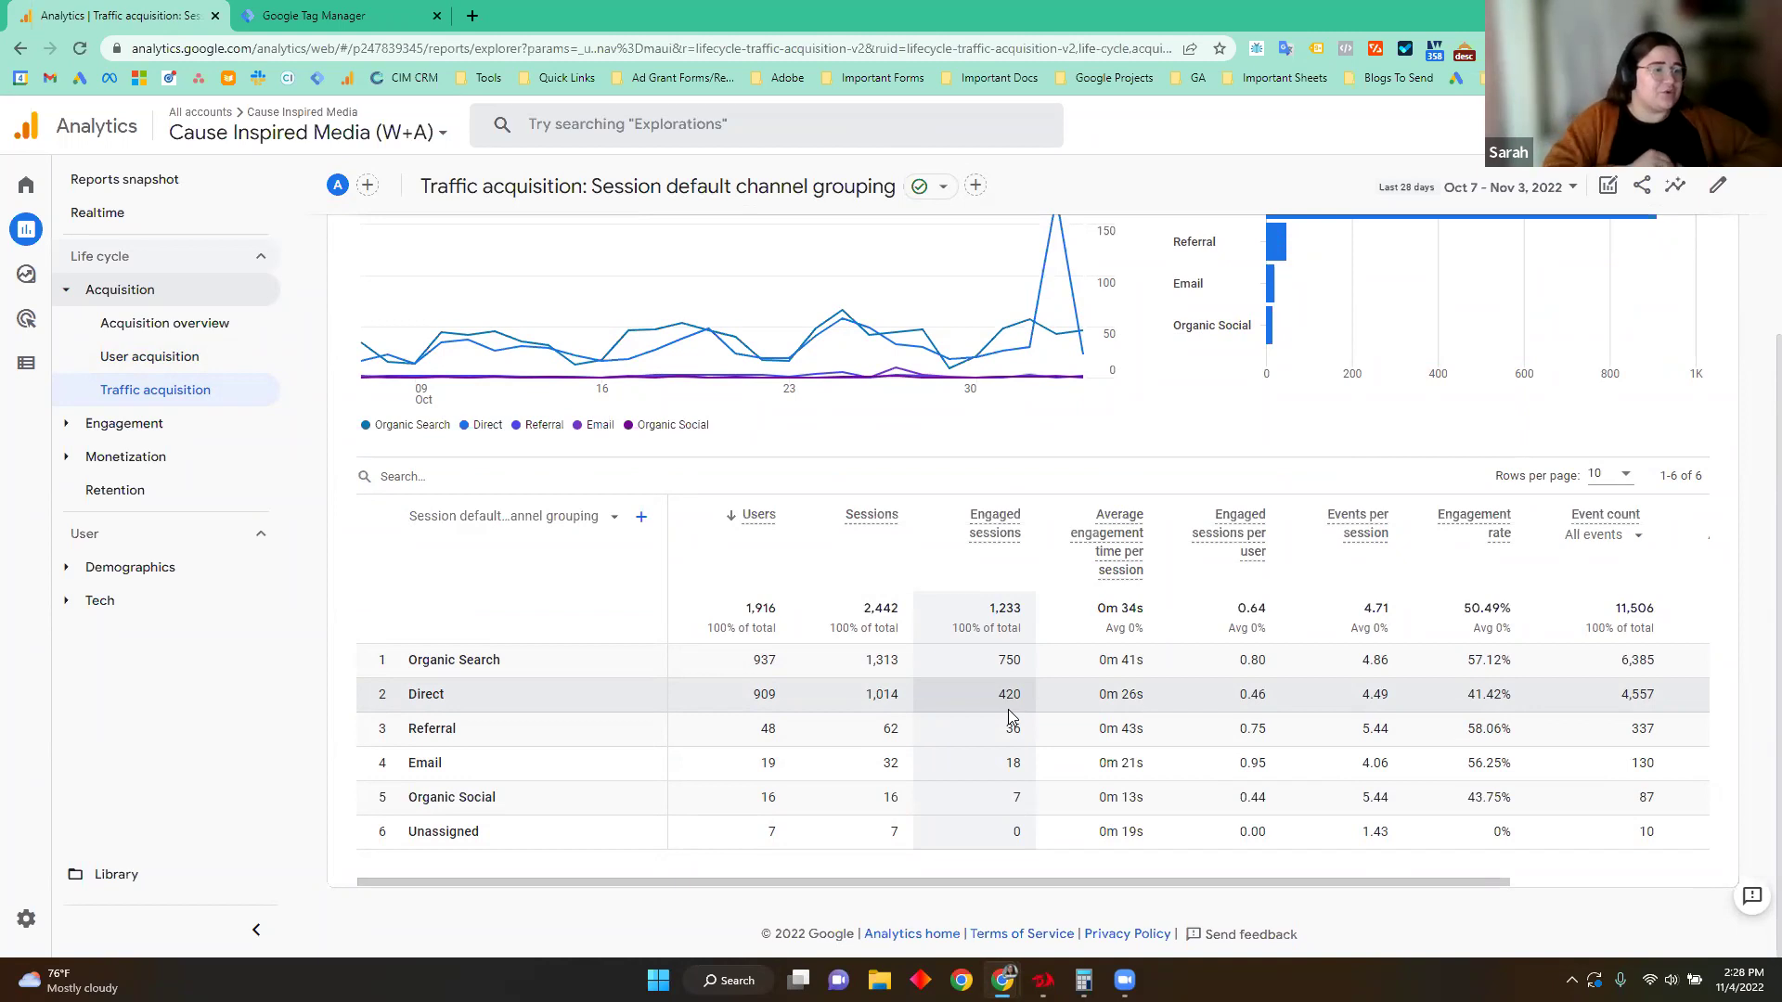
left_click(557, 516)
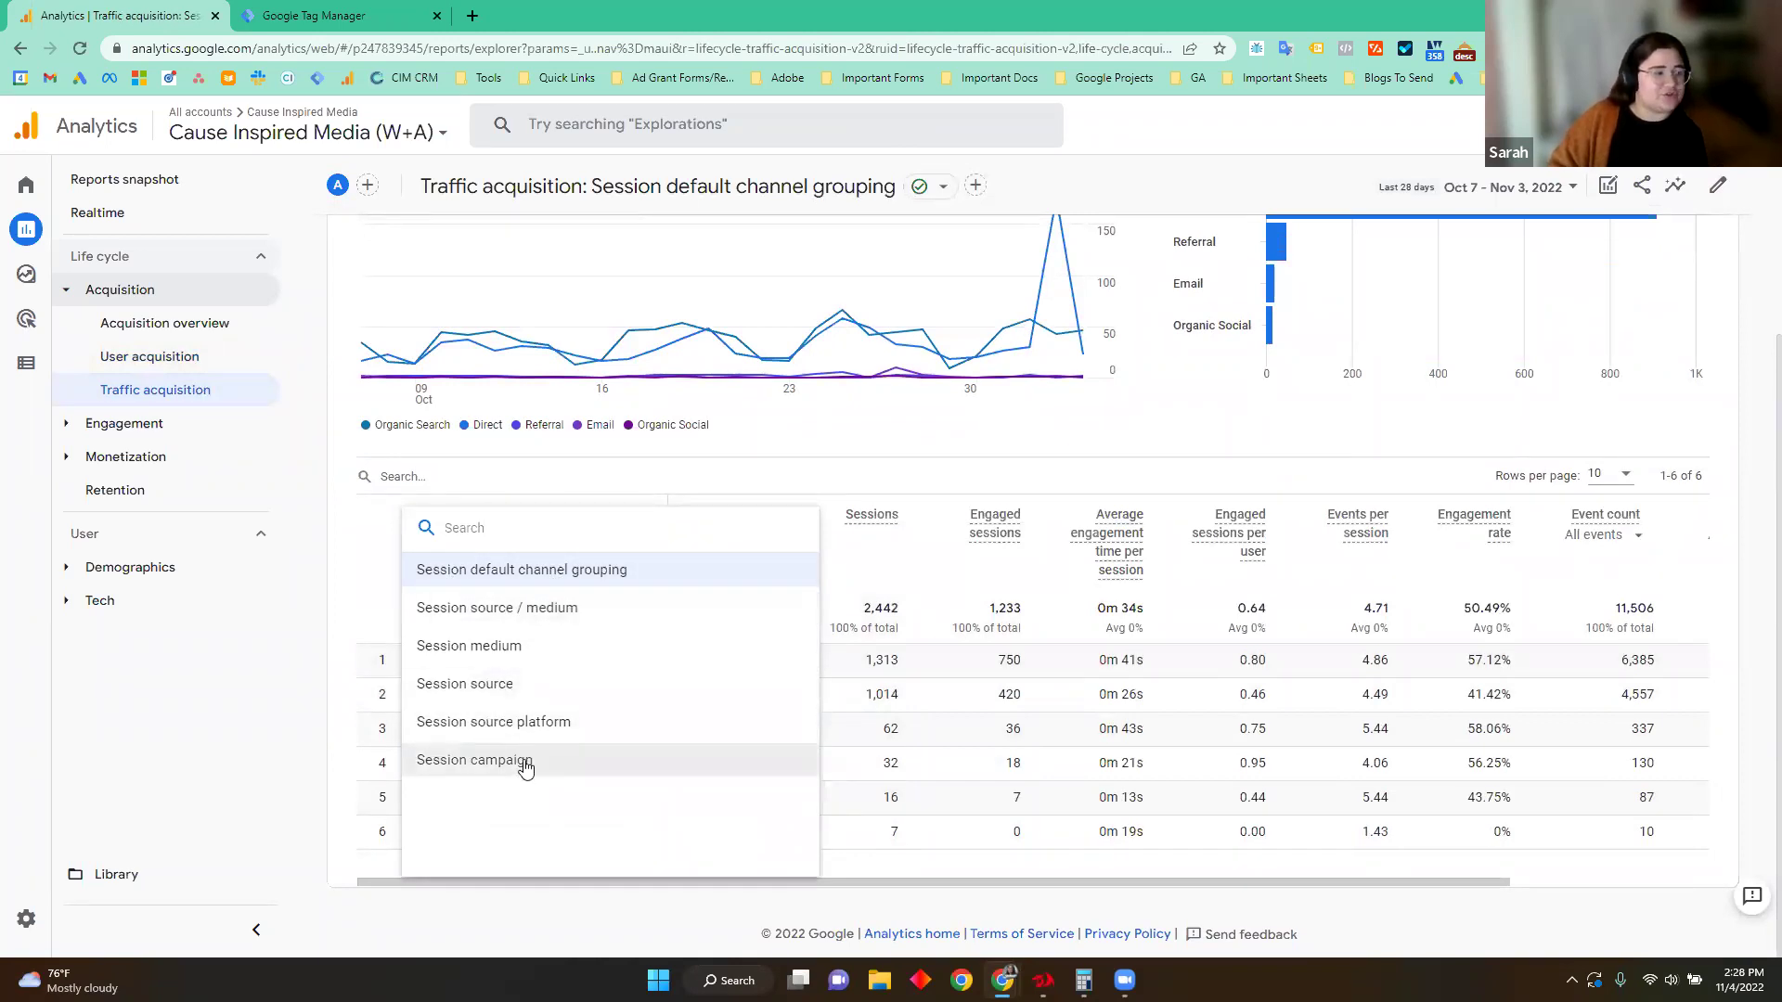
left_click(375, 564)
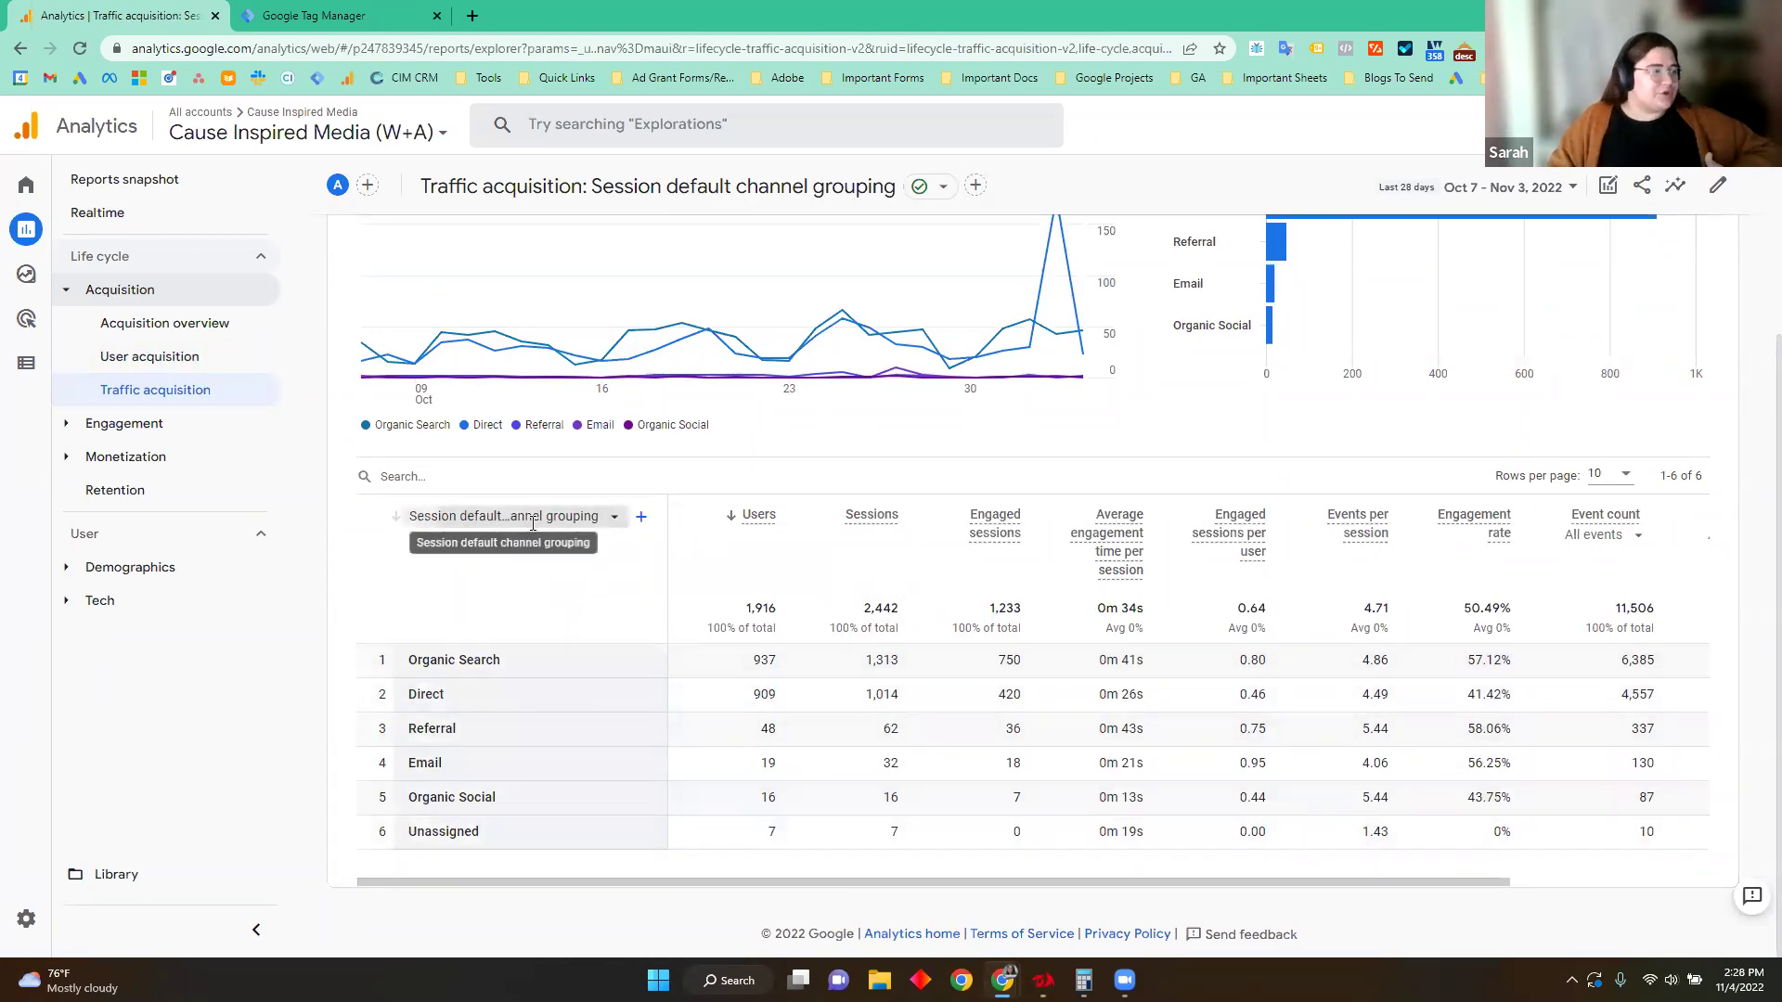
left_click(501, 518)
left_click(496, 606)
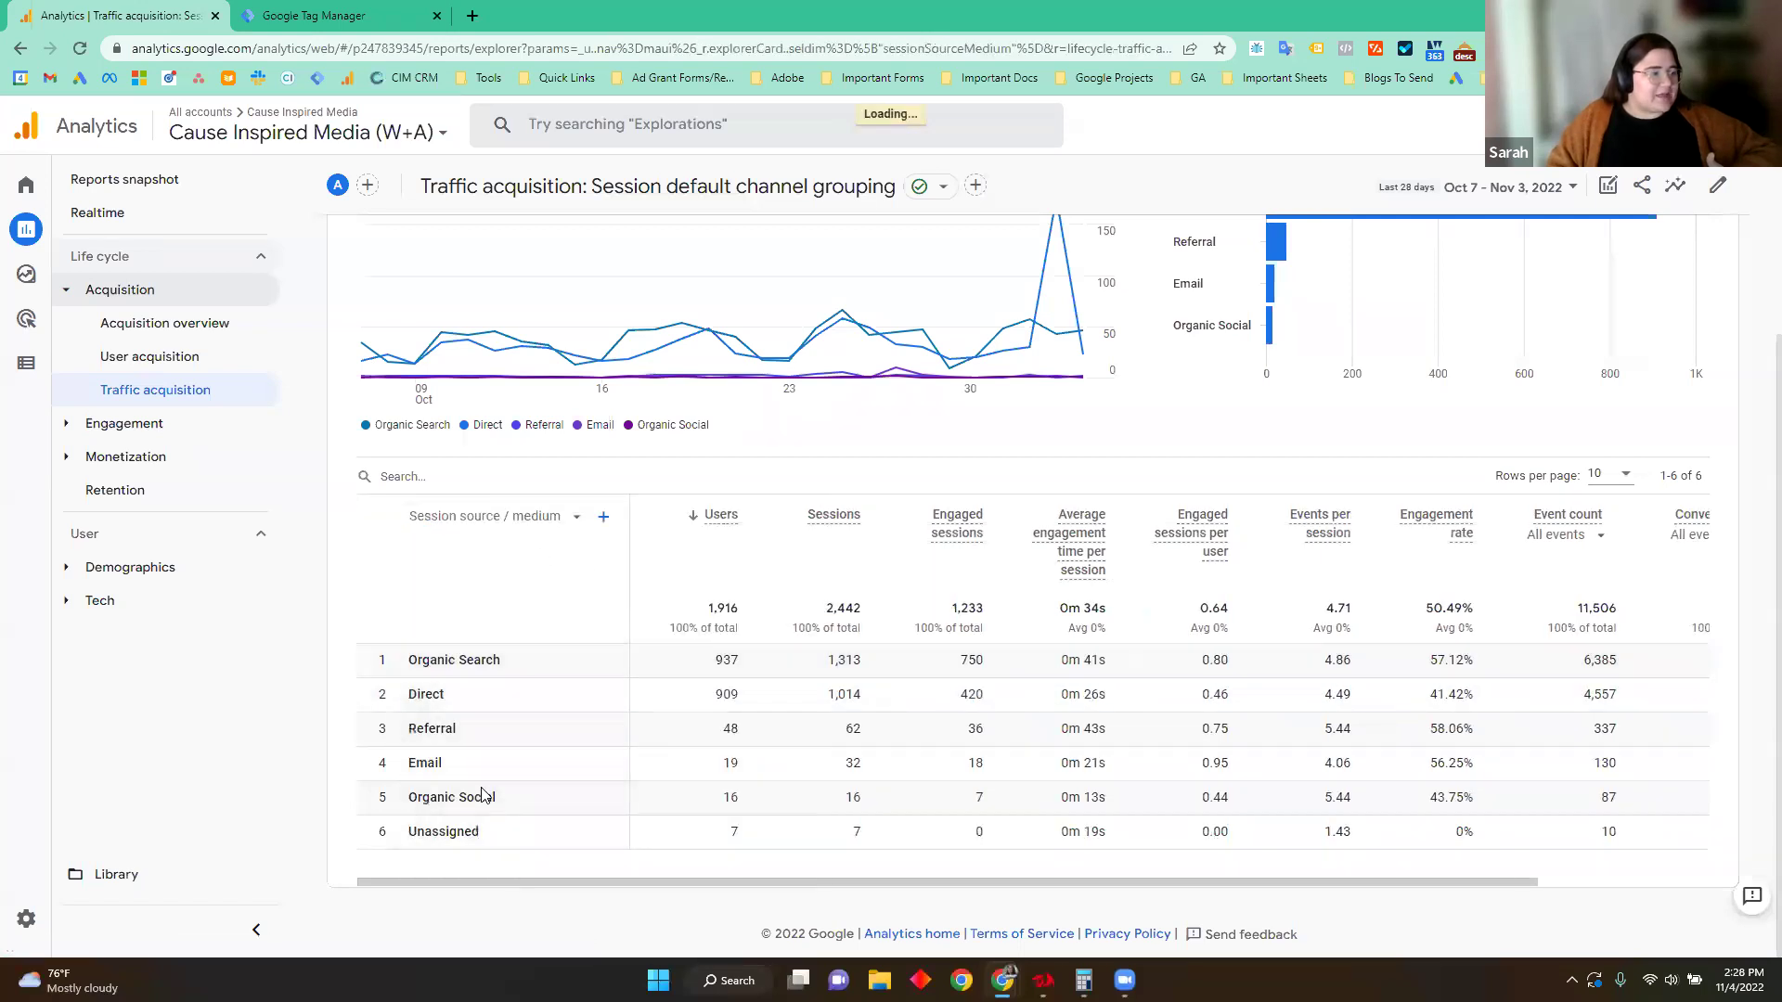
scroll(616, 801, "down", 2)
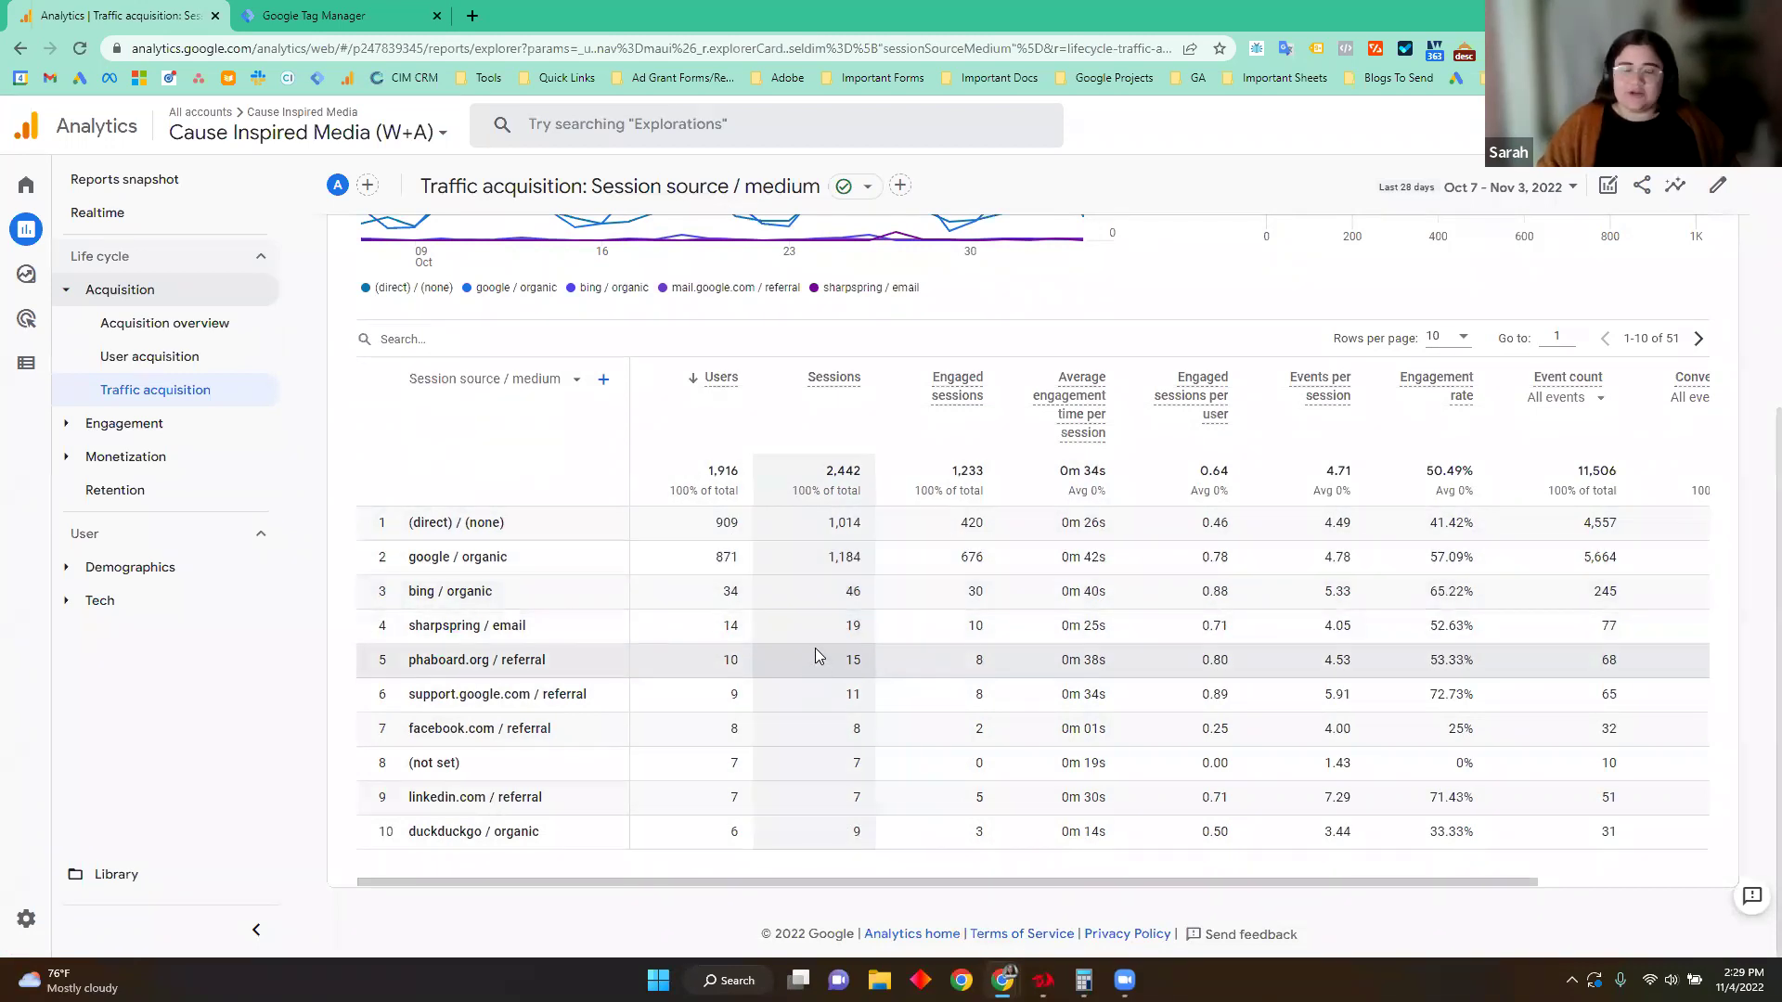
Step: Open the Engagement overview and examine engagement time, views, event counts by name, and views by page title
left_click(184, 425)
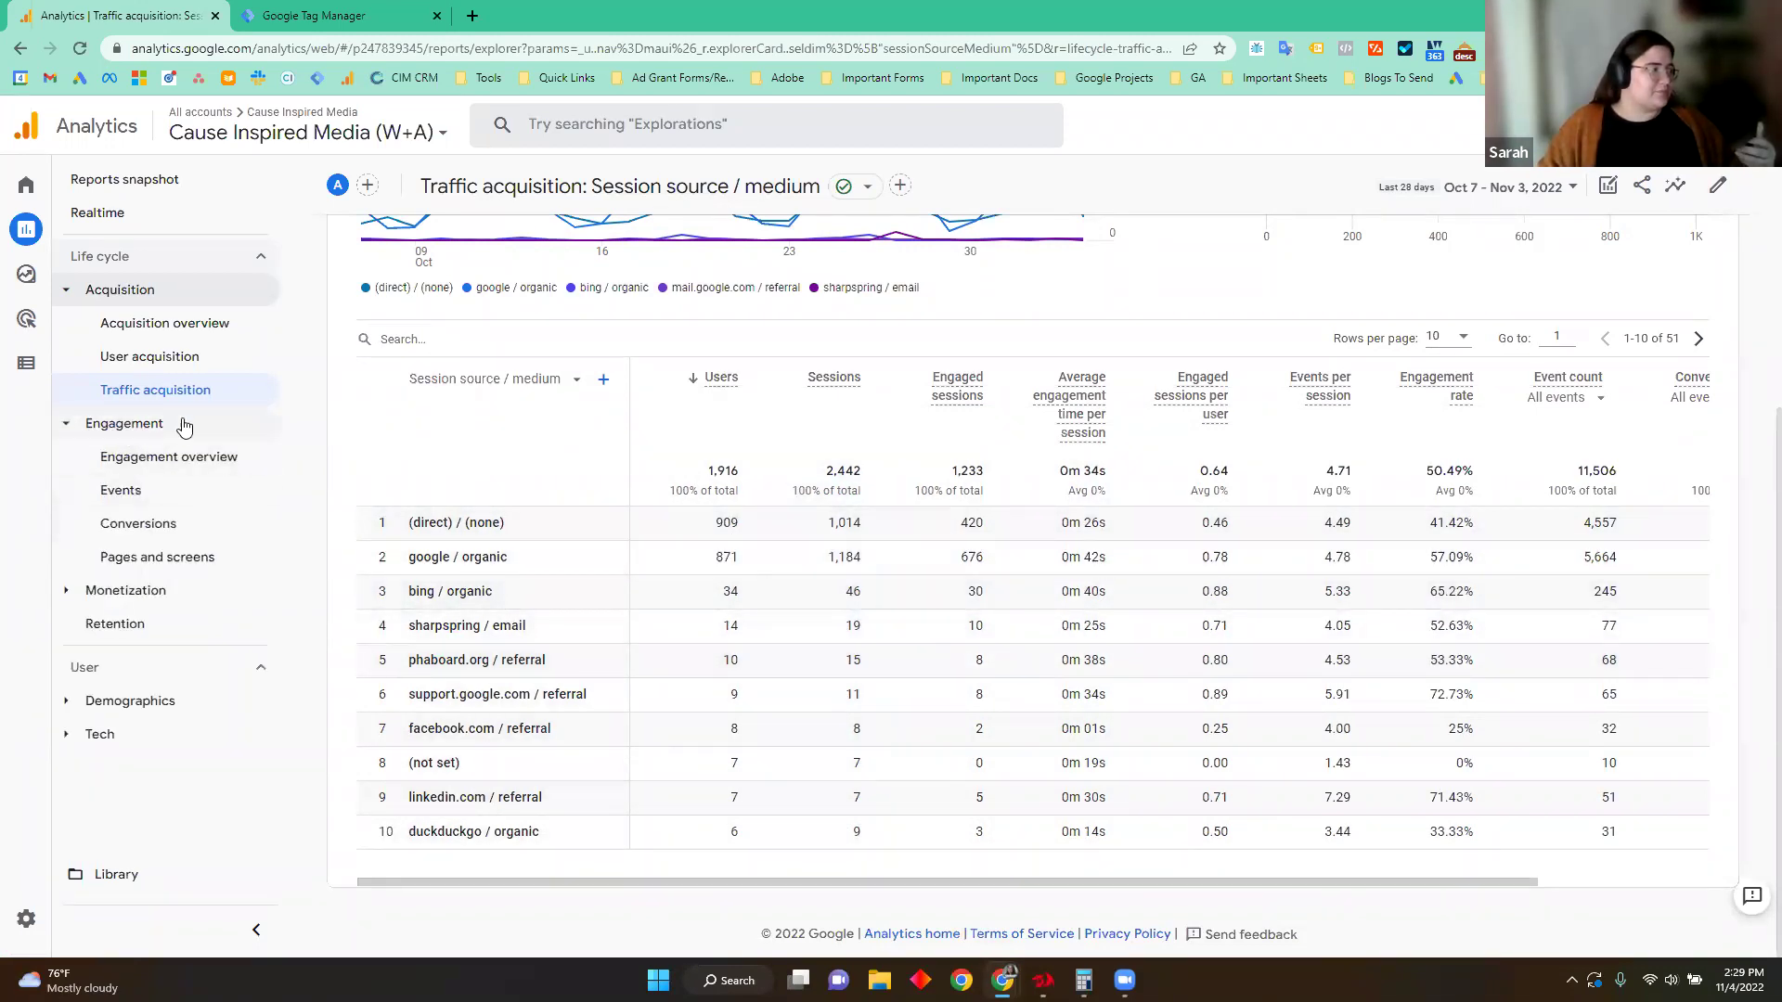
left_click(213, 458)
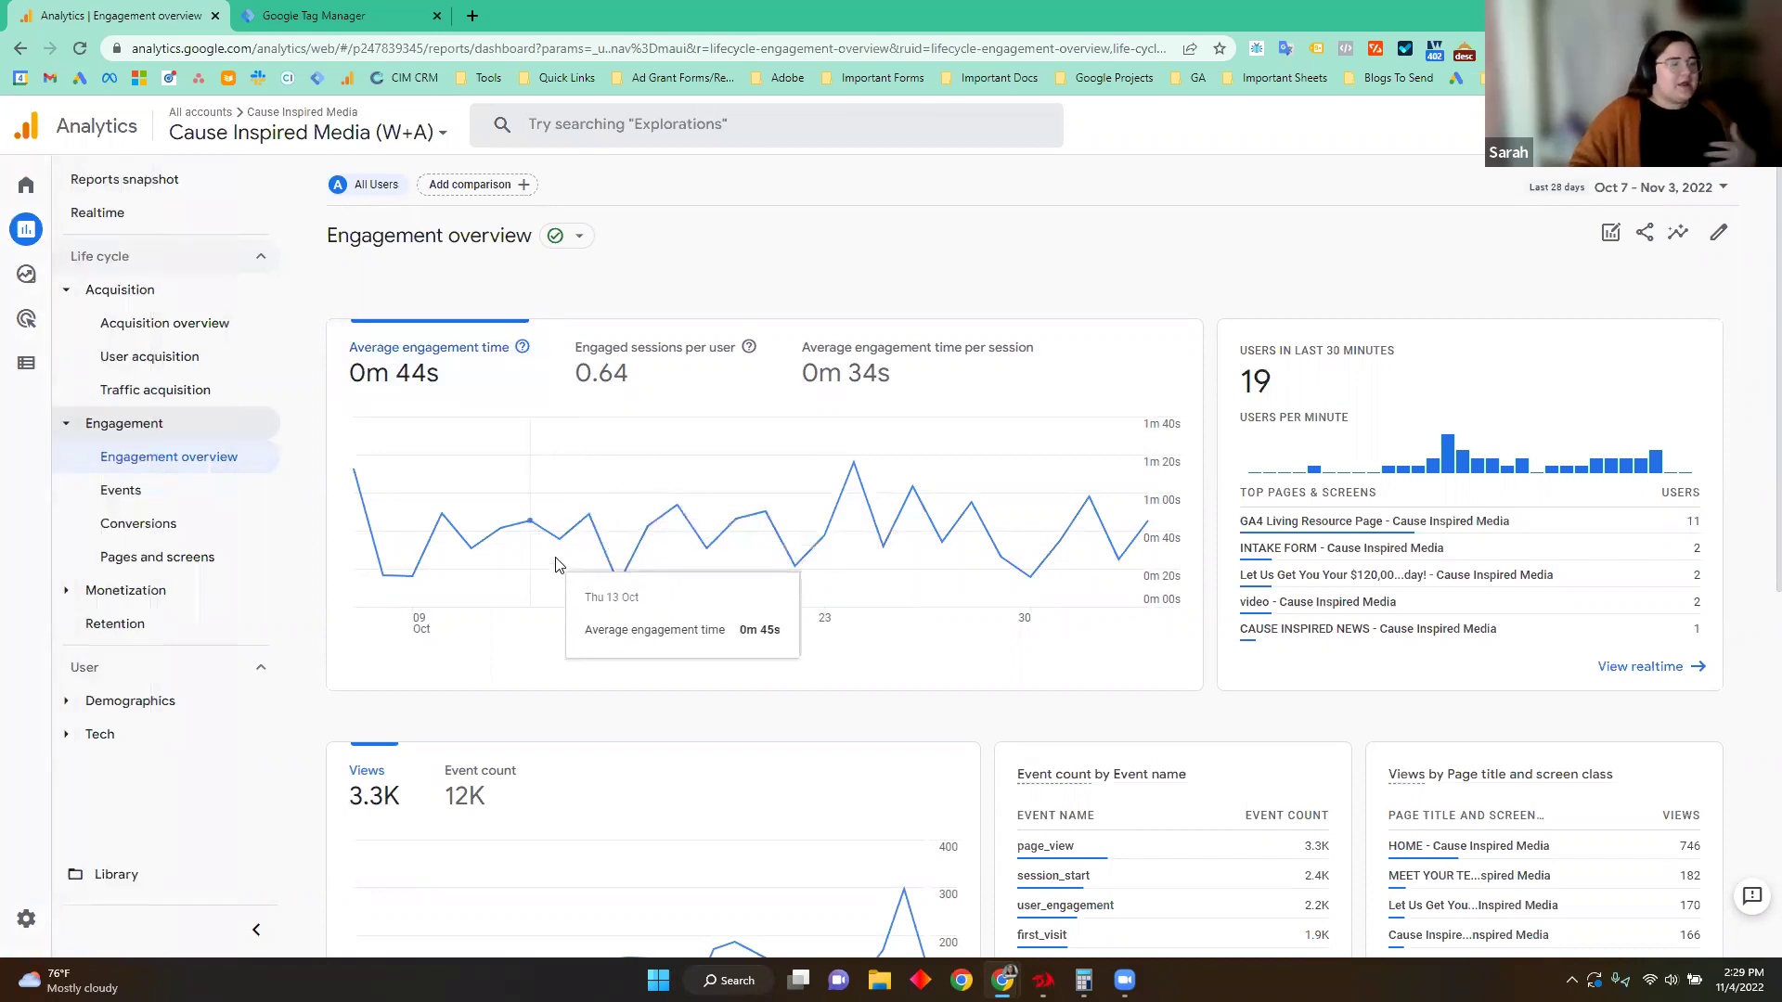
scroll(580, 557, "down", 1)
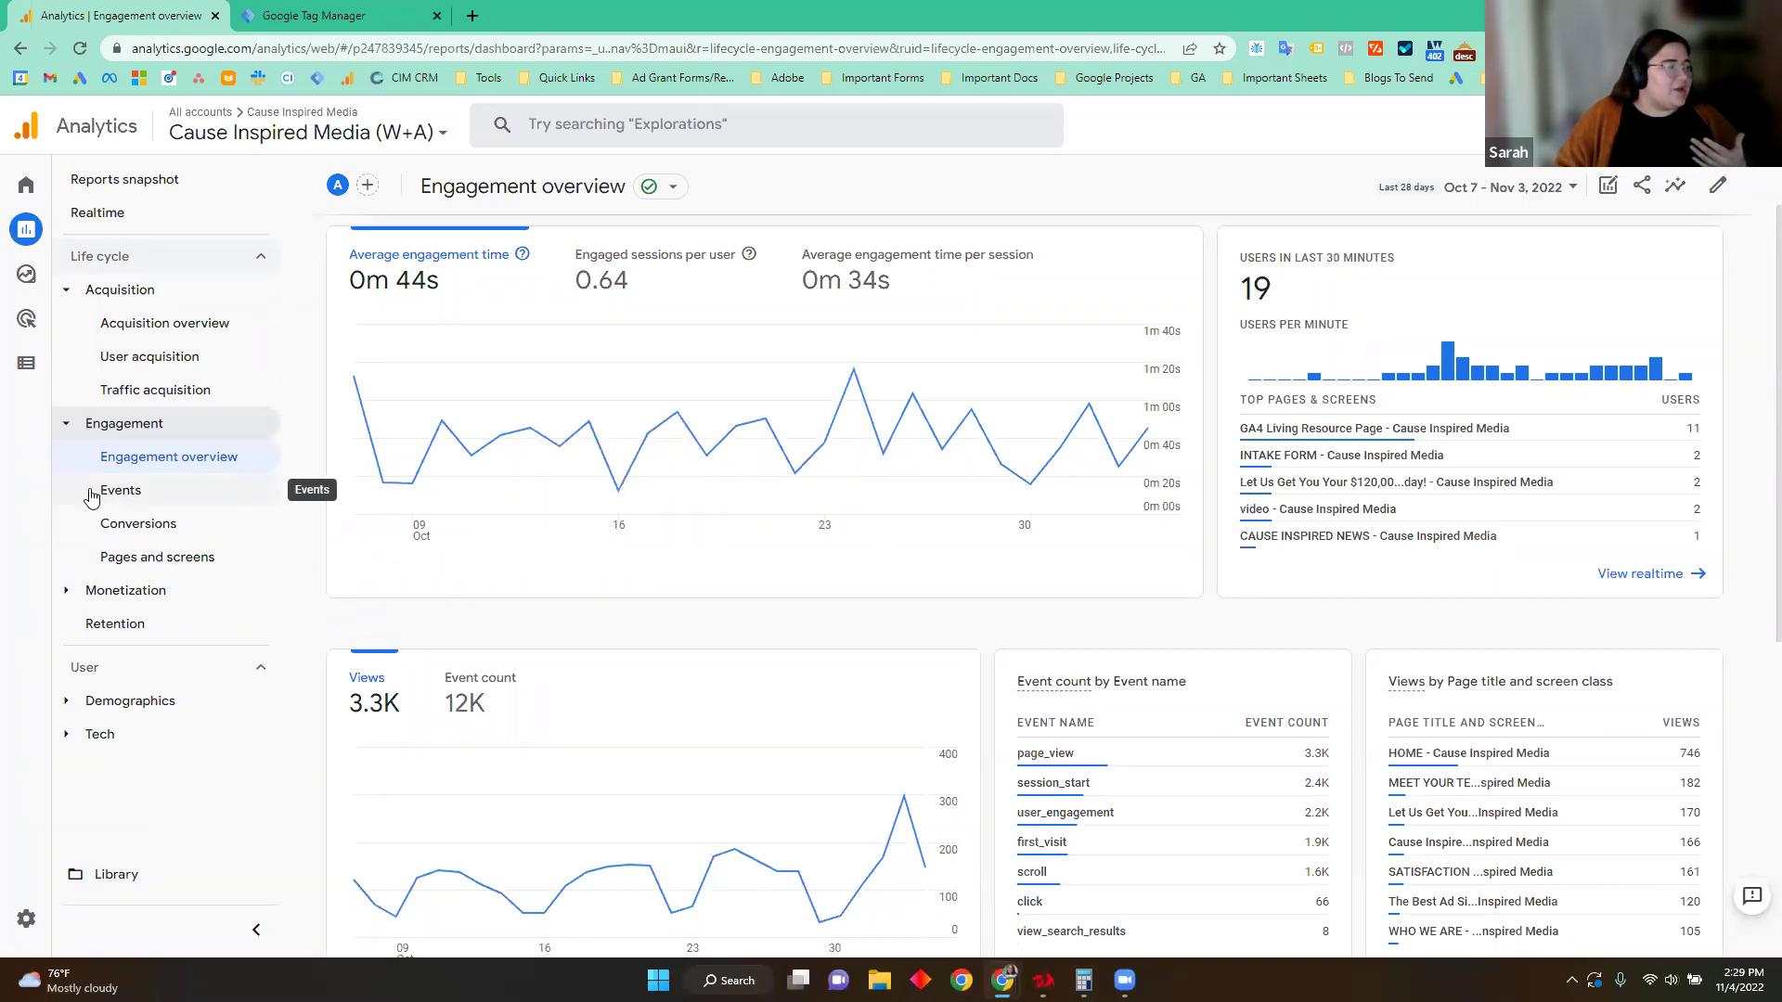
scroll(402, 594, "up", 2)
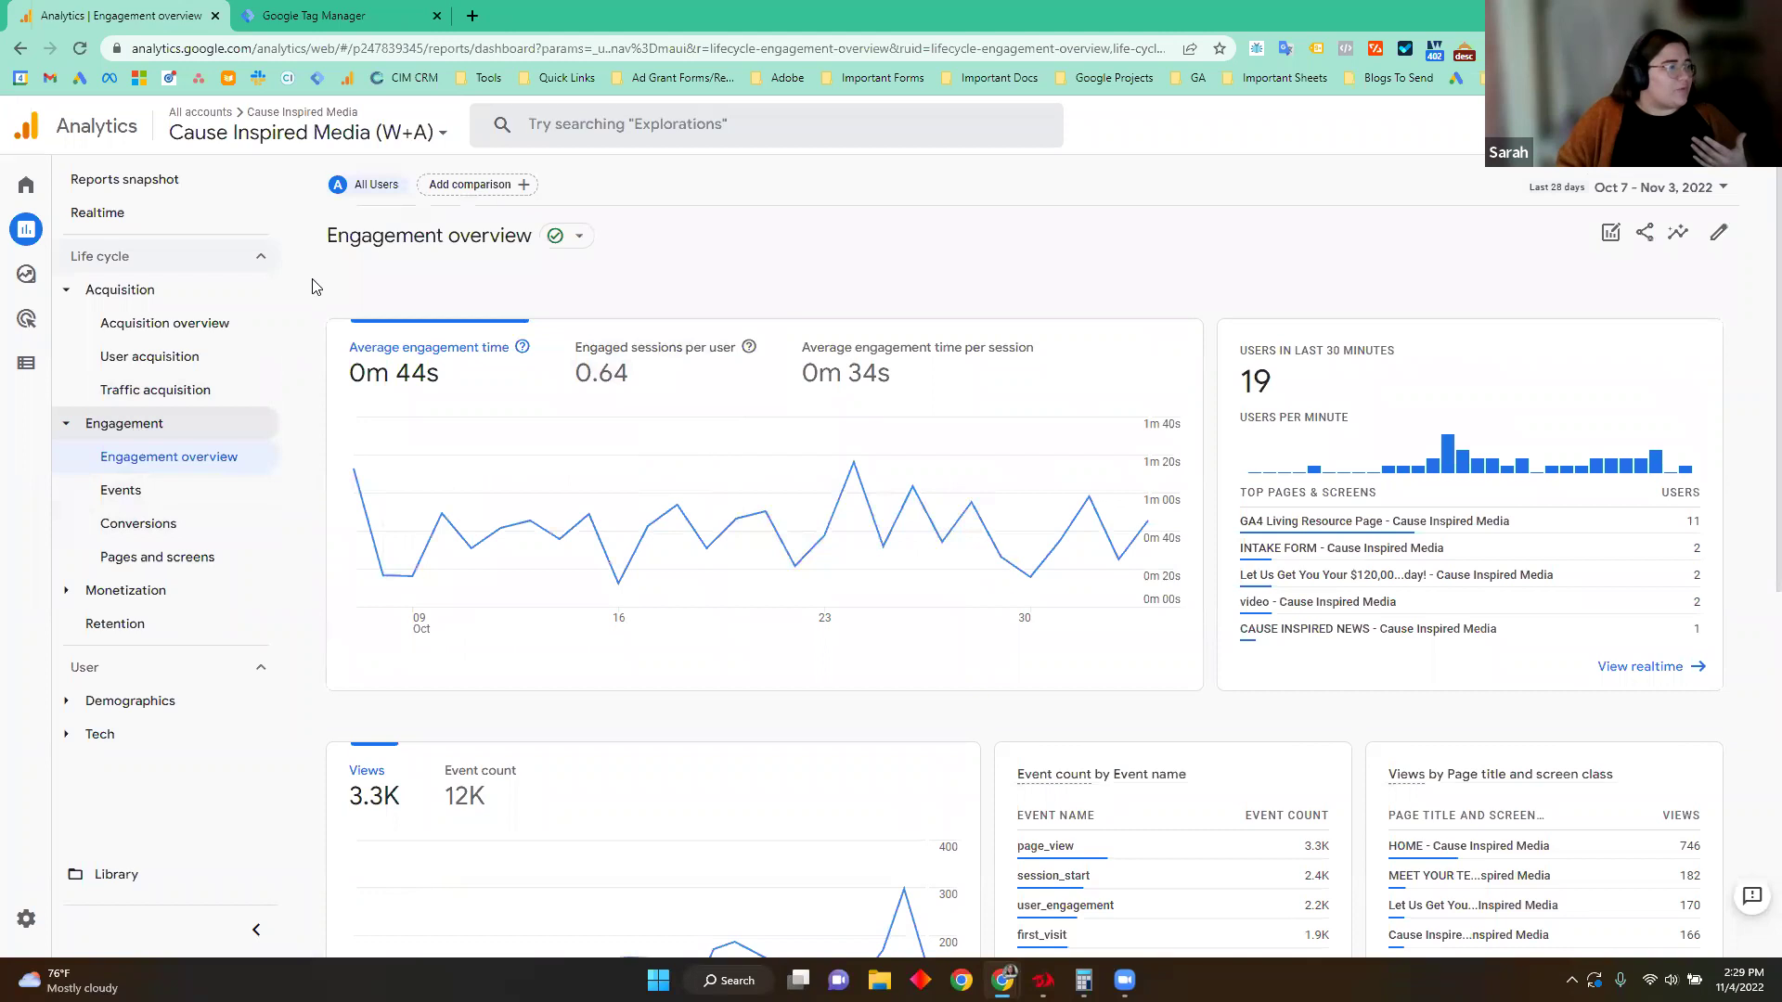
scroll(1169, 436, "down", 3)
scroll(1168, 472, "down", 1)
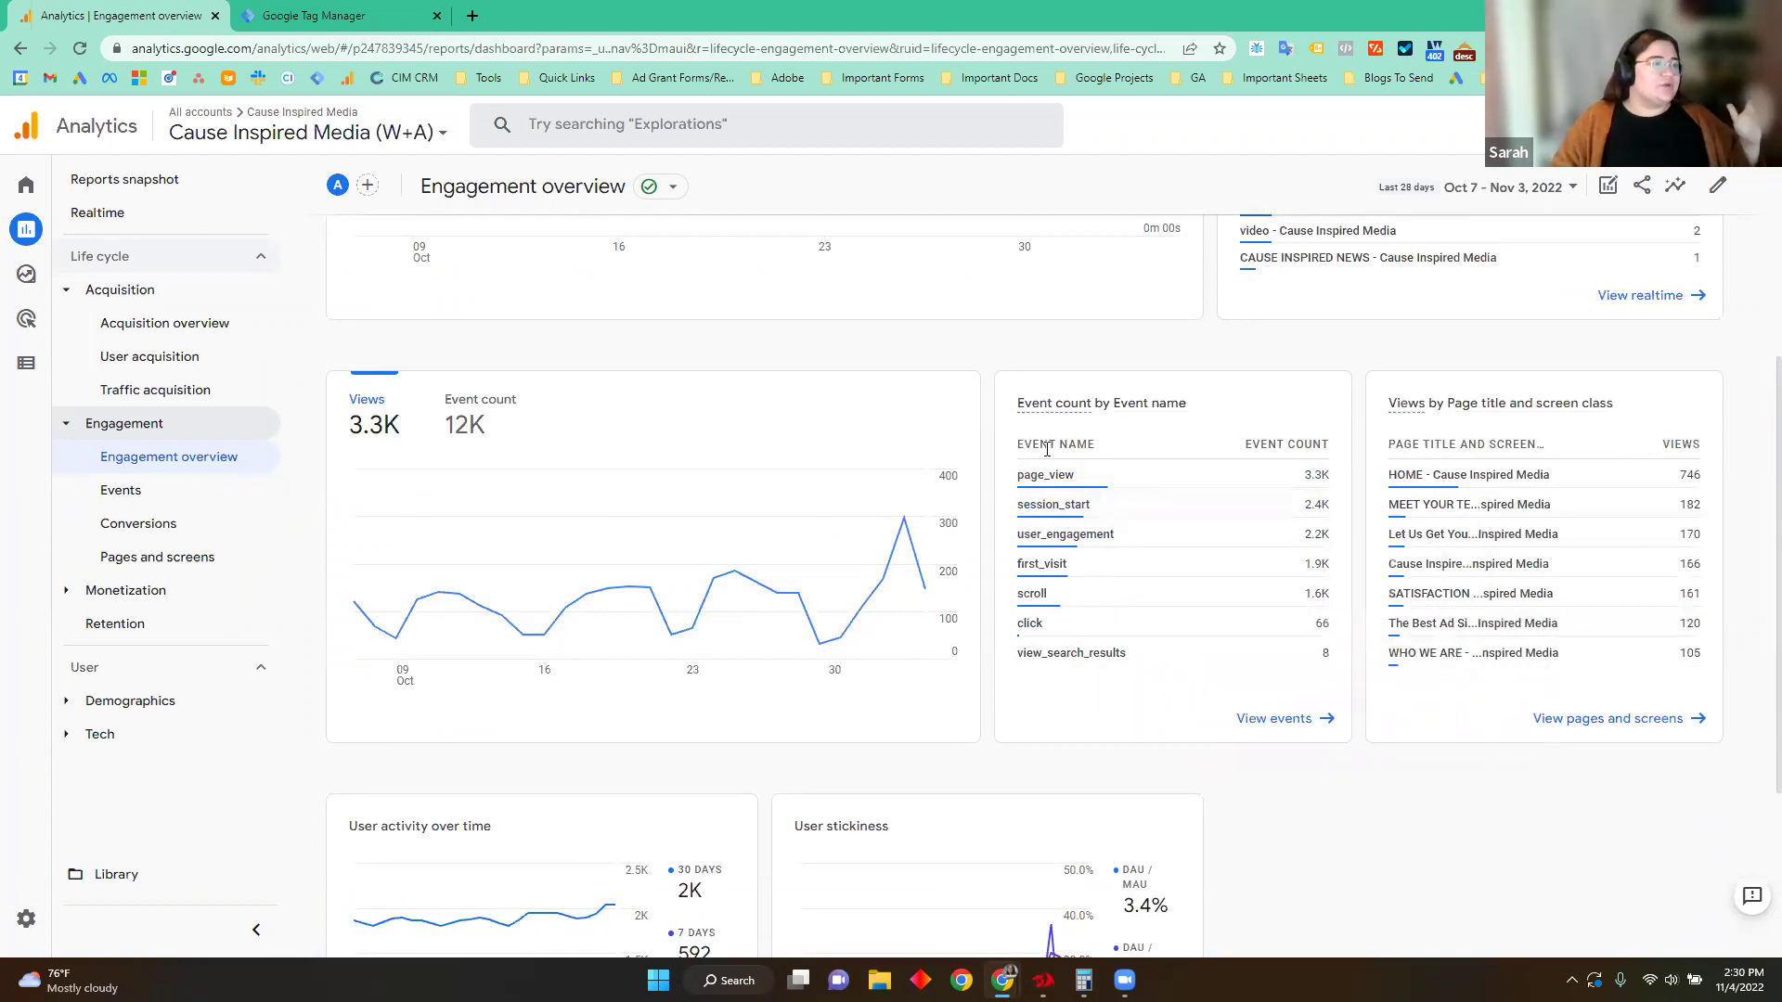
scroll(604, 386, "up", 4)
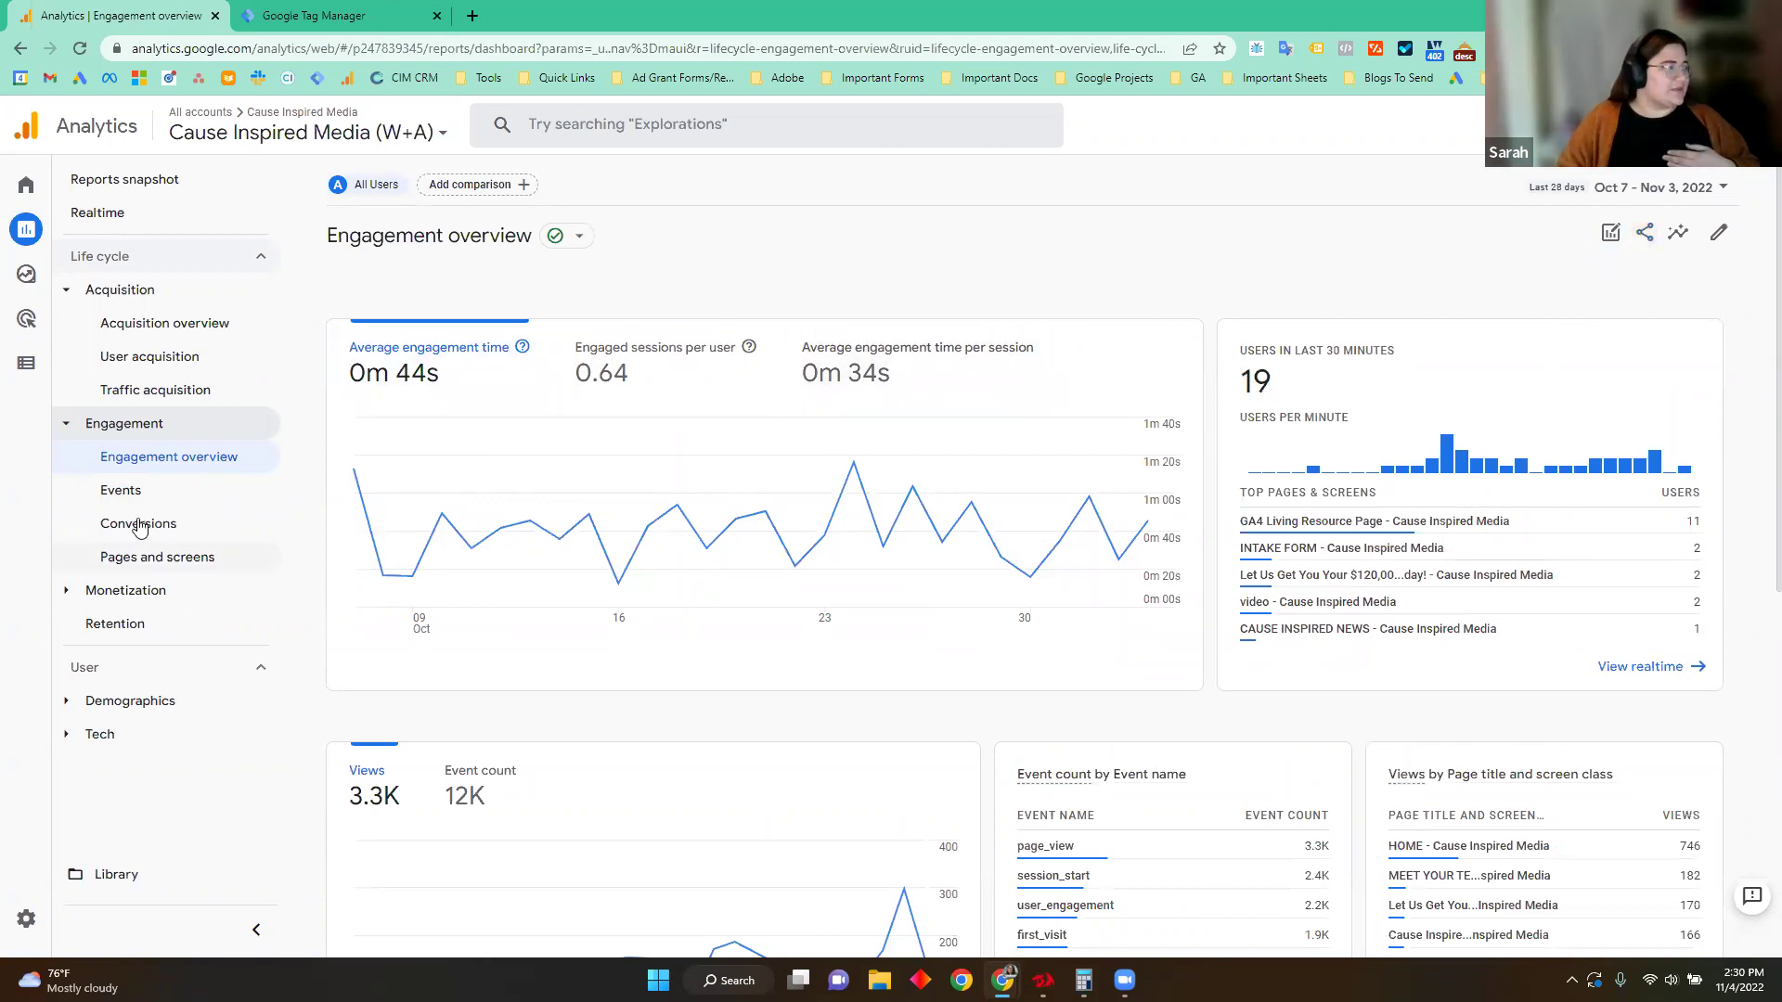
Step: Open the Events report and examine the table of event names with their counts and total users
left_click(121, 490)
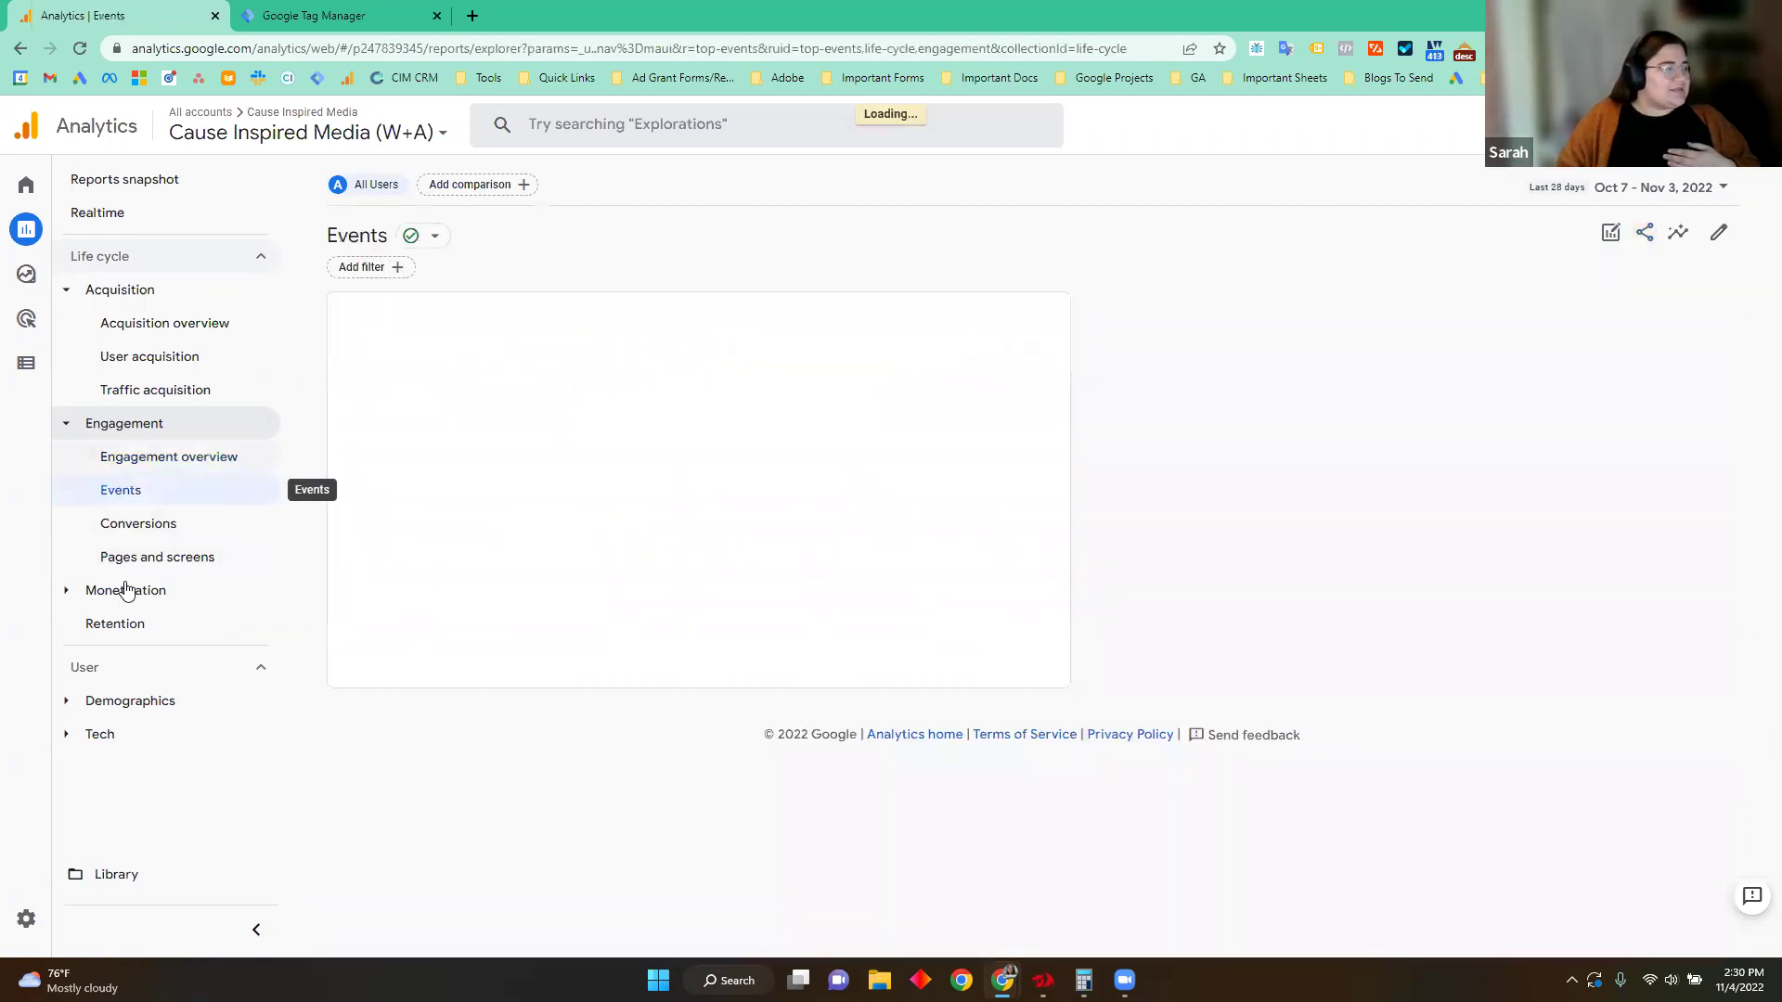
scroll(829, 464, "down", 3)
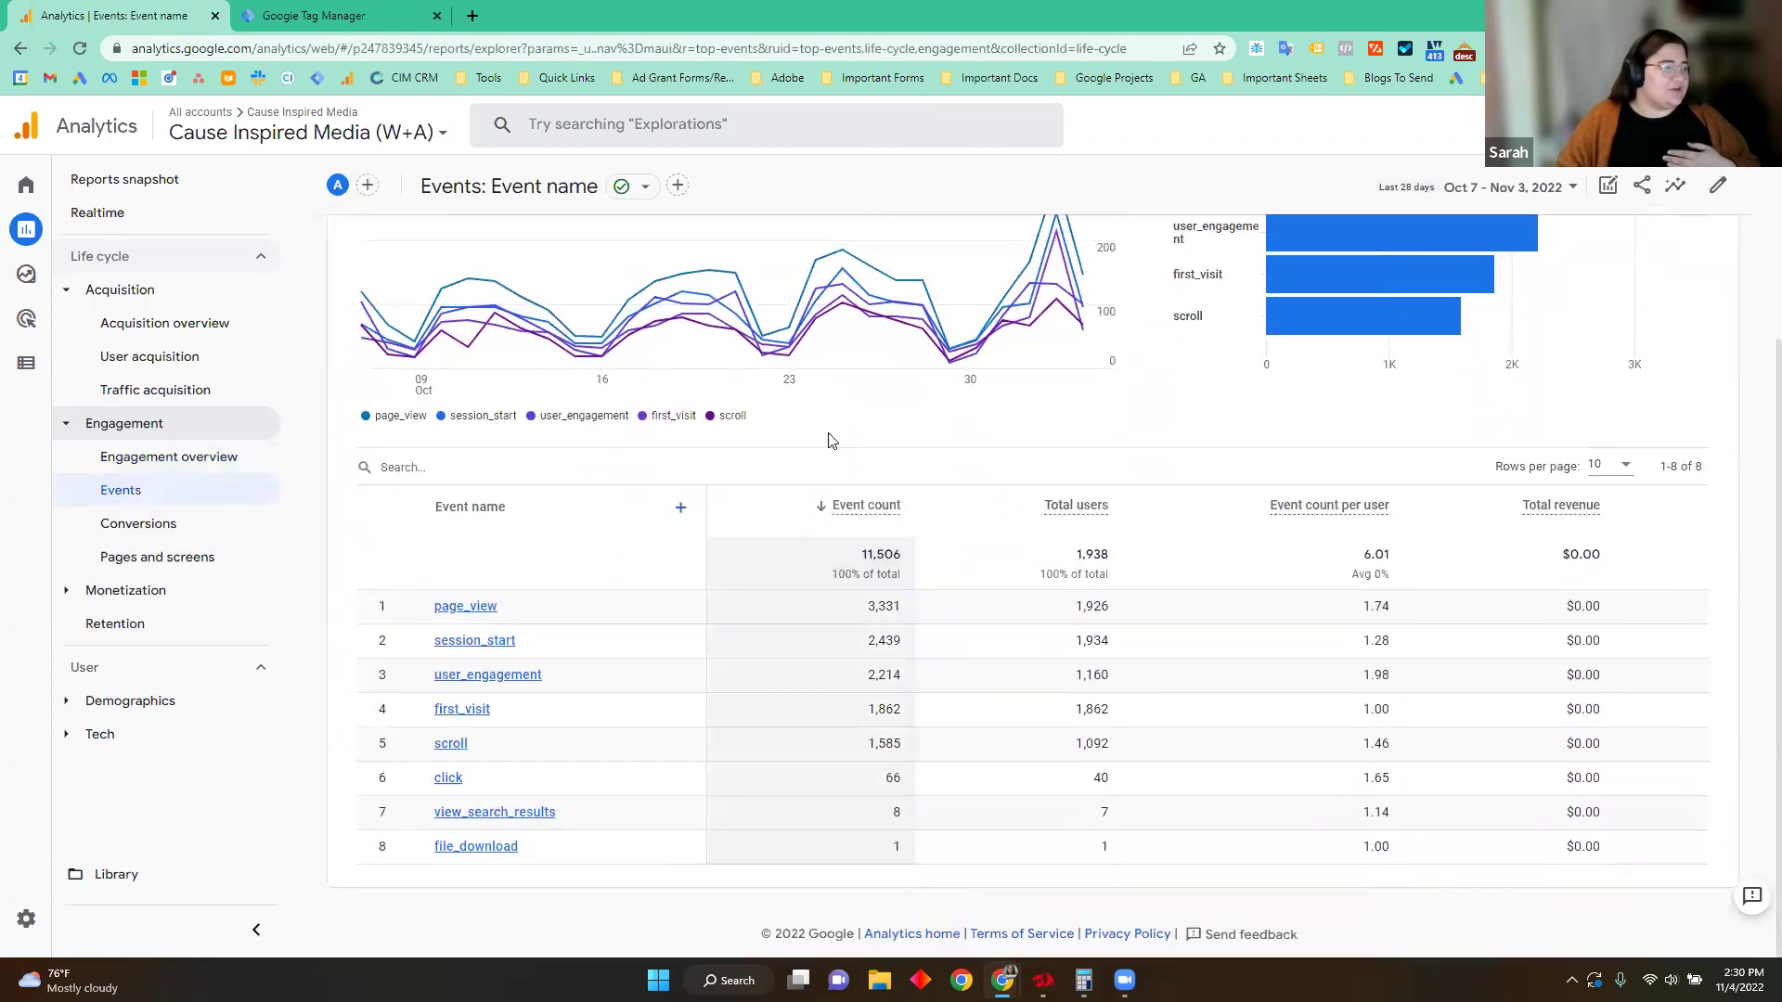
mouse_move(798, 374)
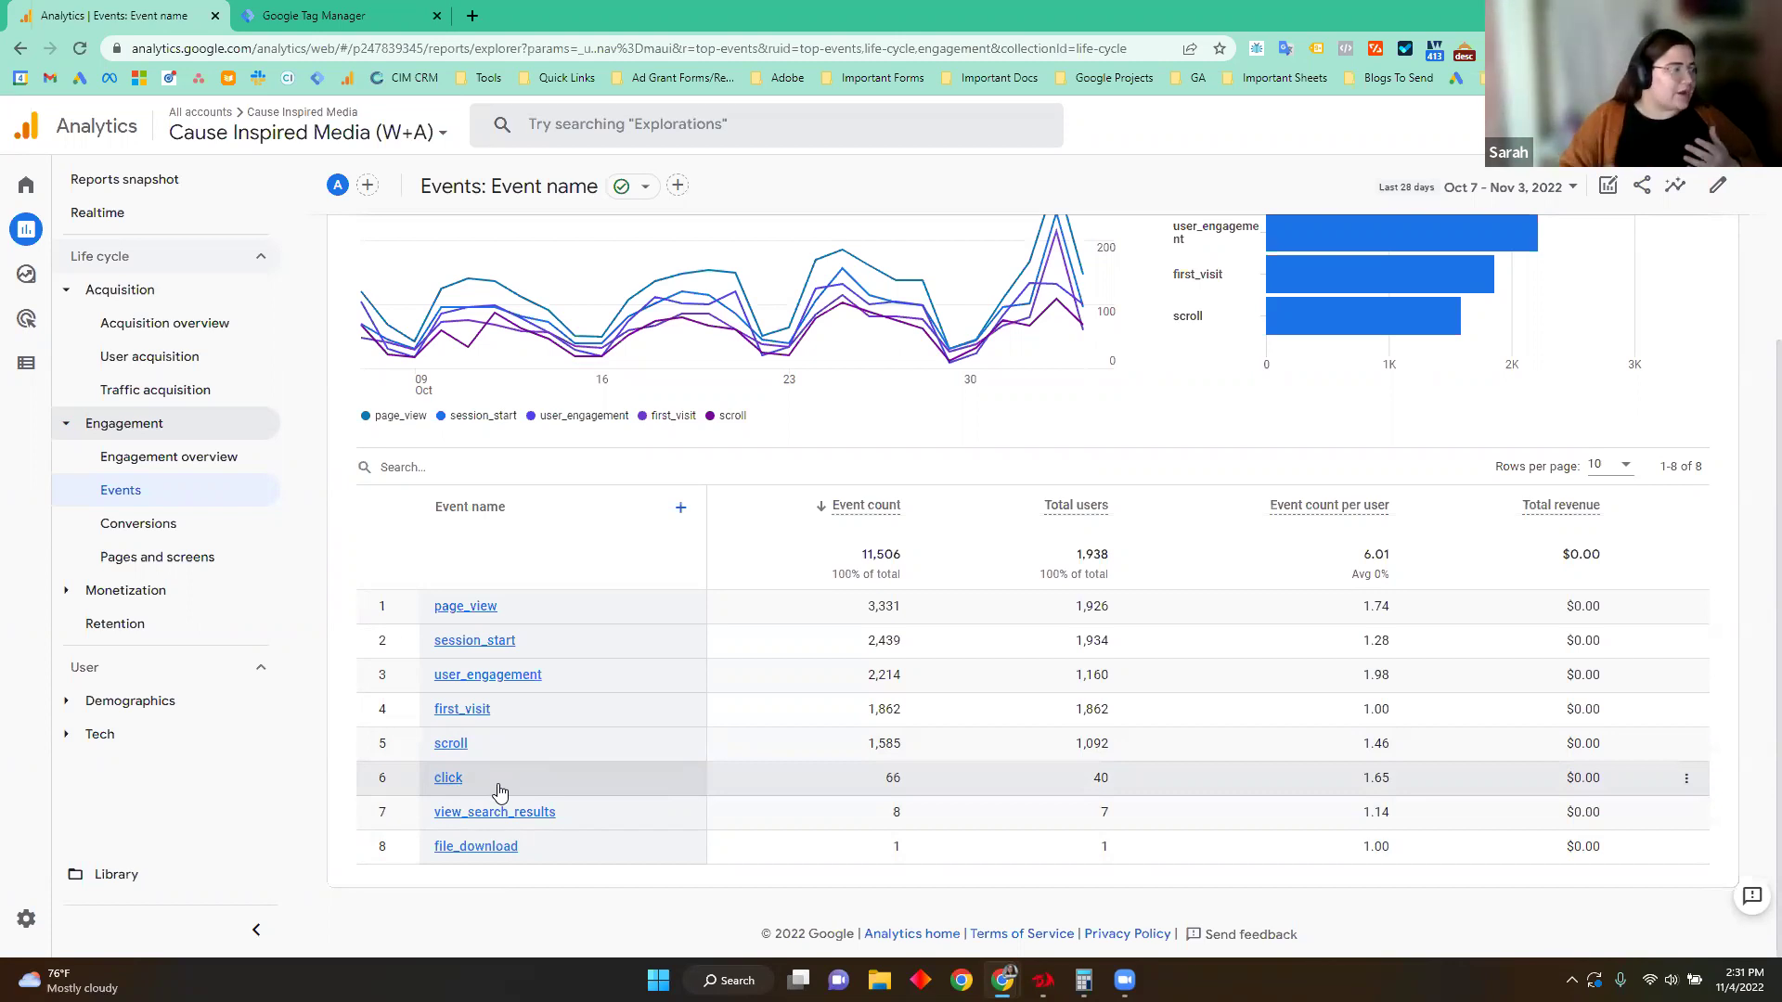
Step: Open the Pages and screens report and examine views, users and engagement time by page title
left_click(168, 564)
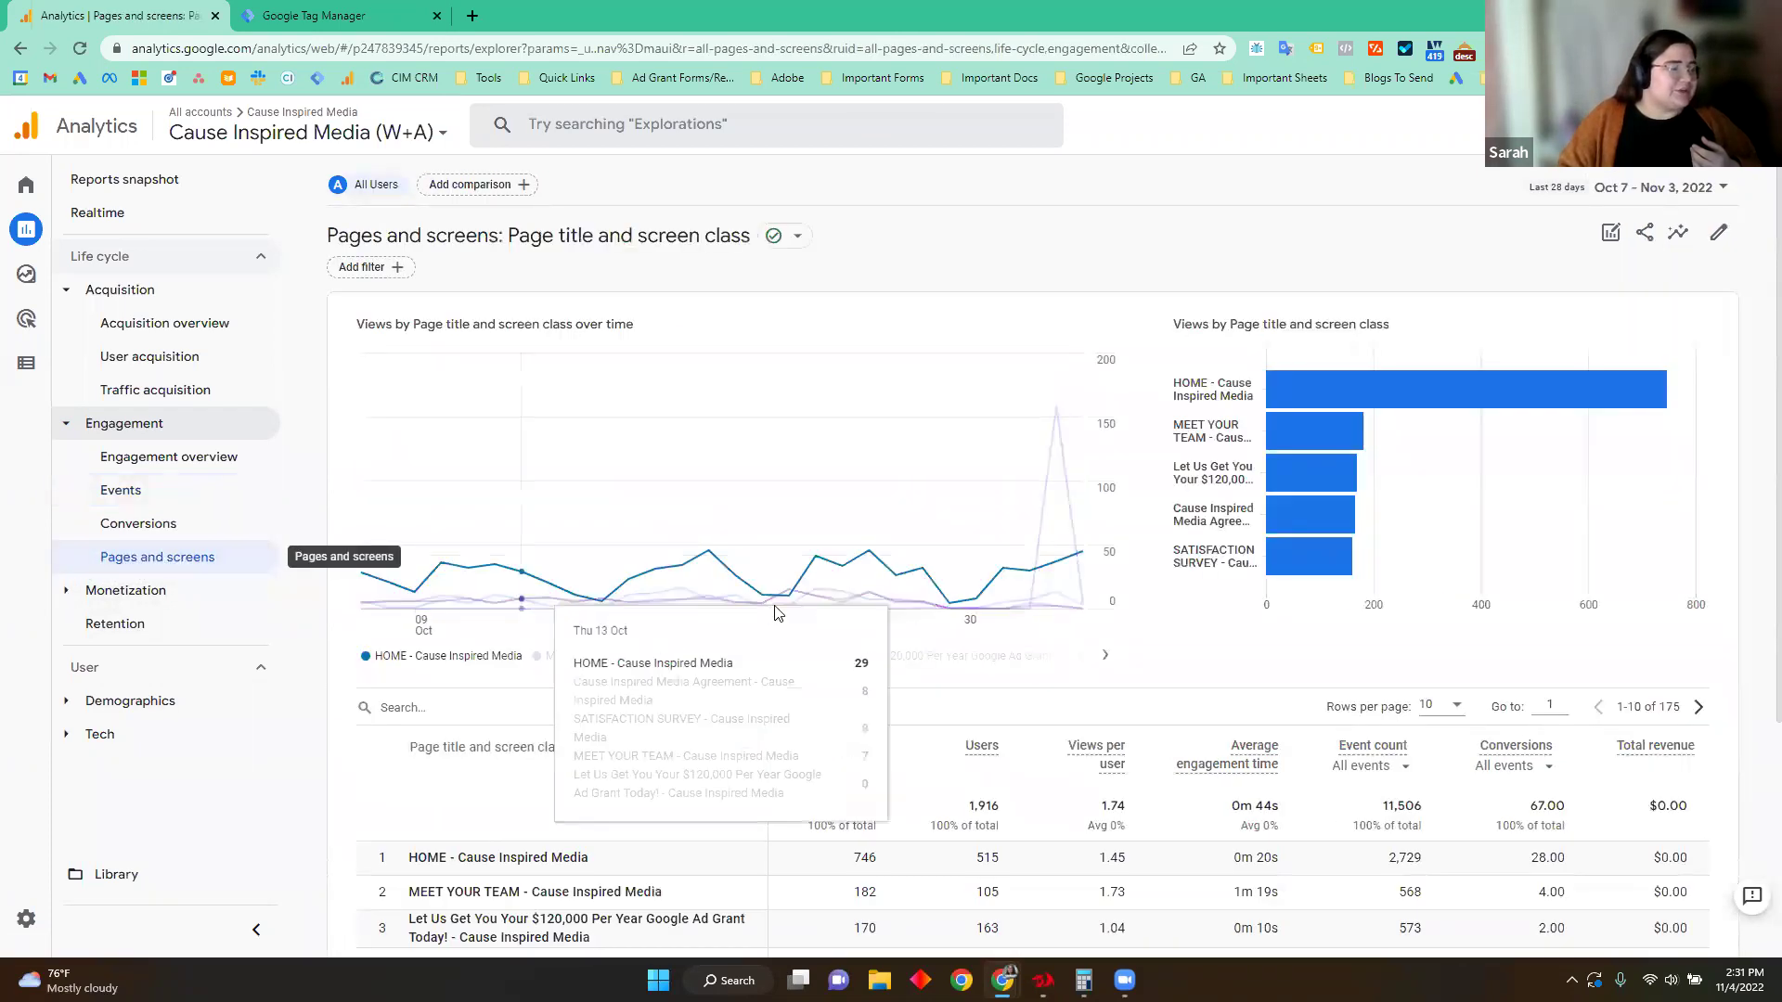
scroll(799, 705, "down", 1)
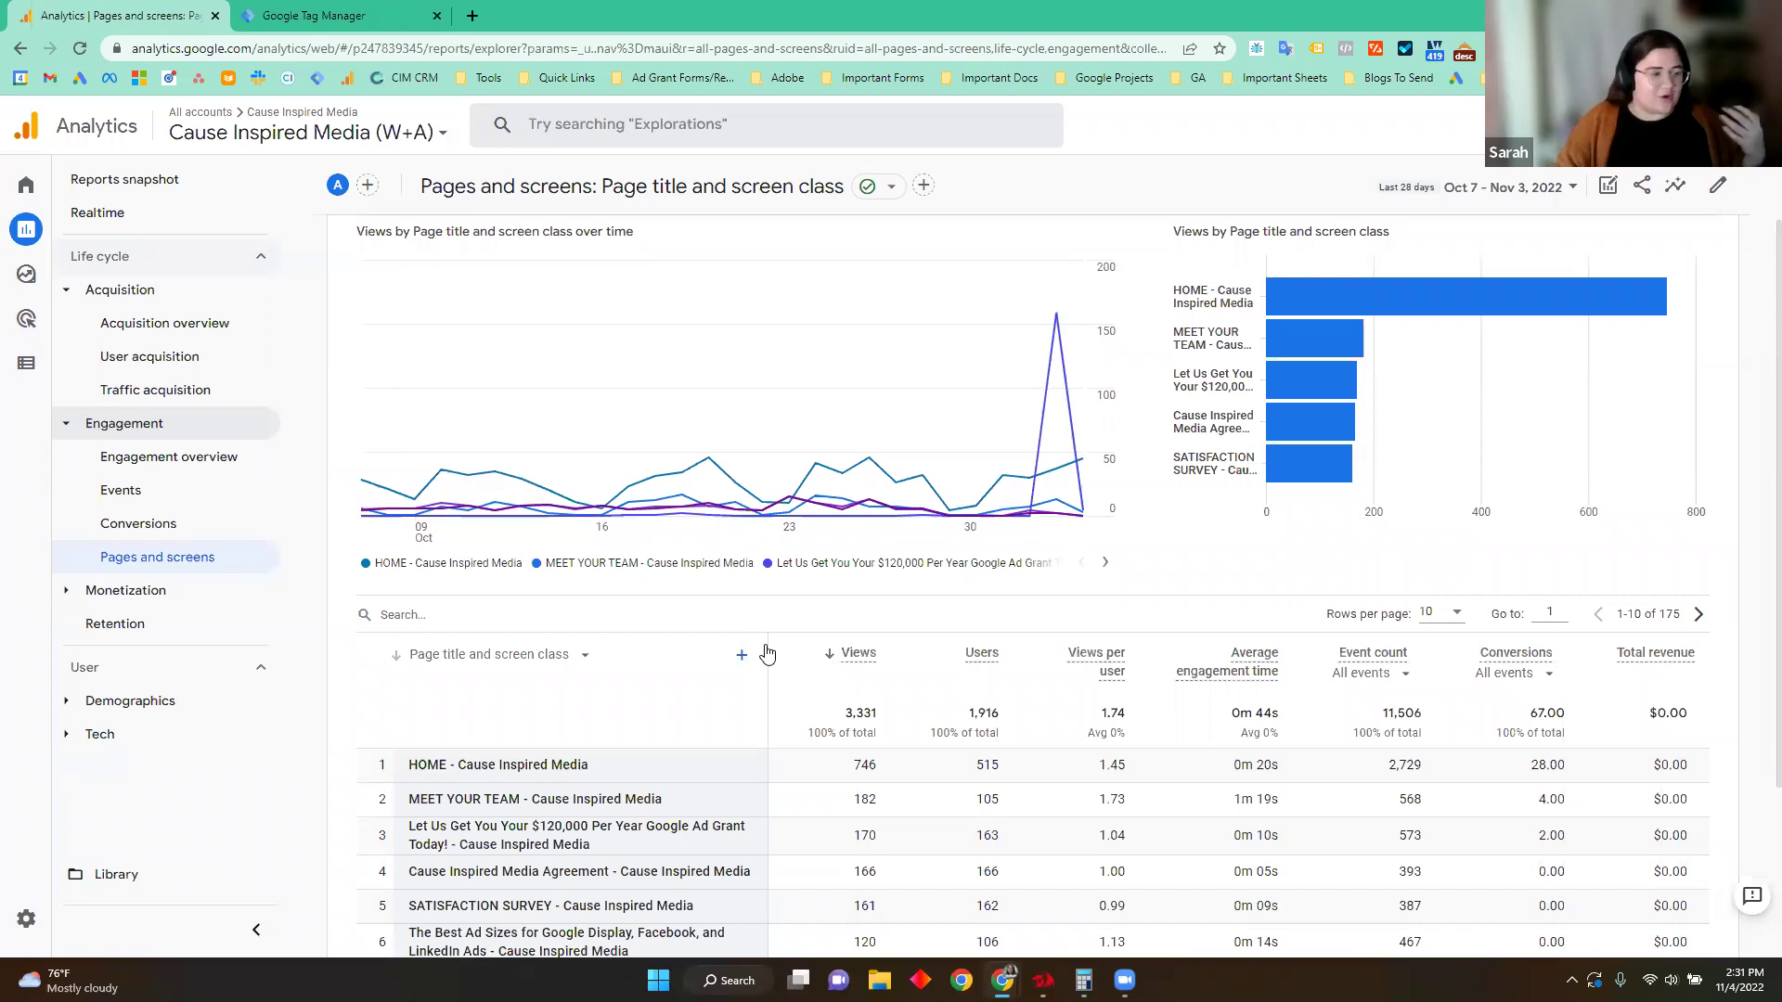
scroll(767, 654, "down", 3)
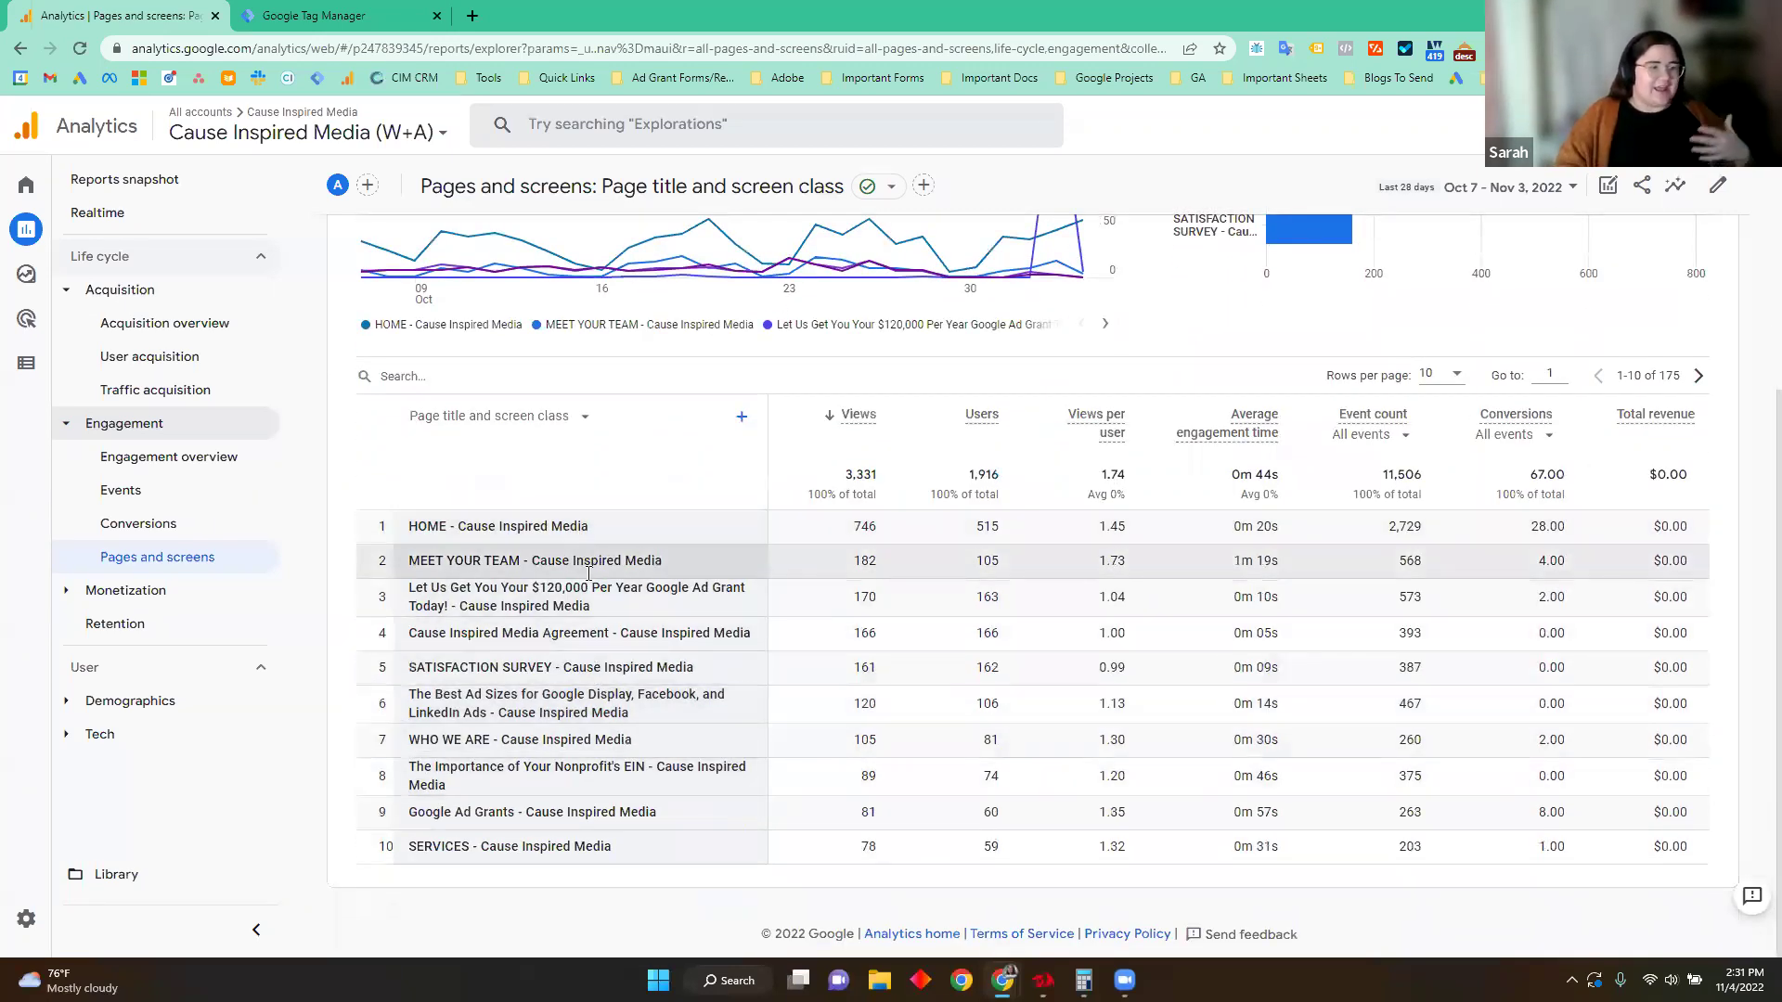
scroll(631, 800, "up", 2)
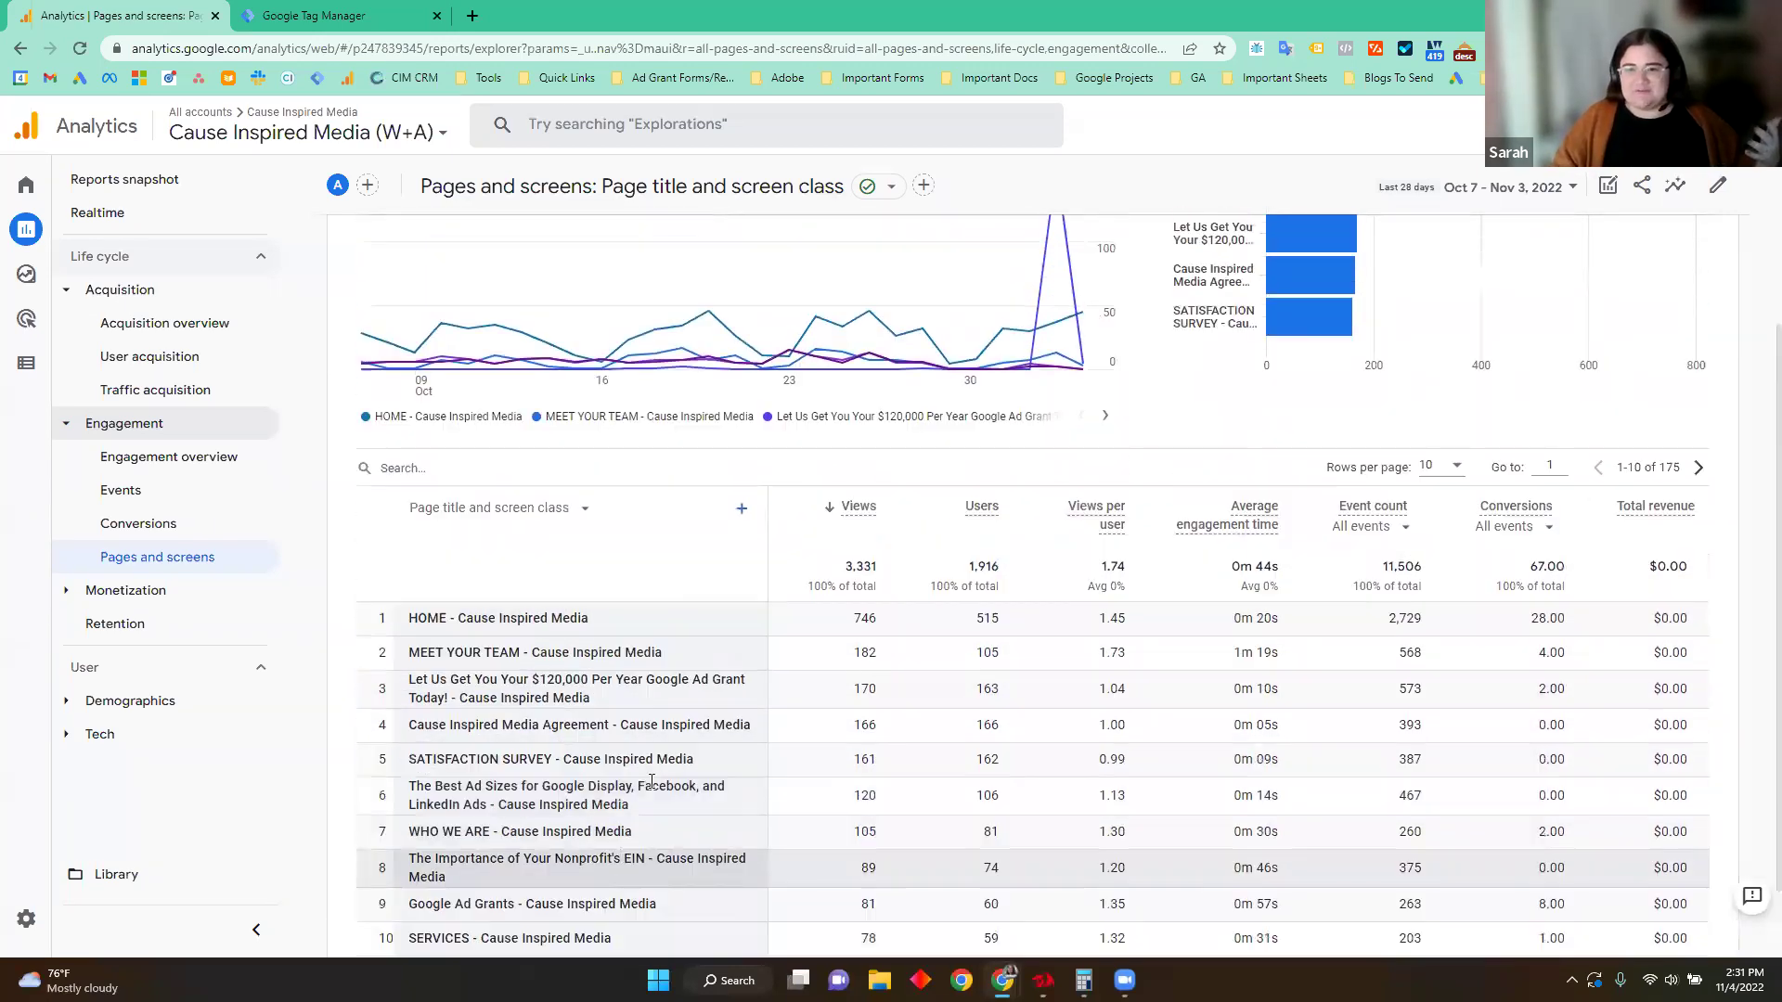
scroll(654, 791, "down", 2)
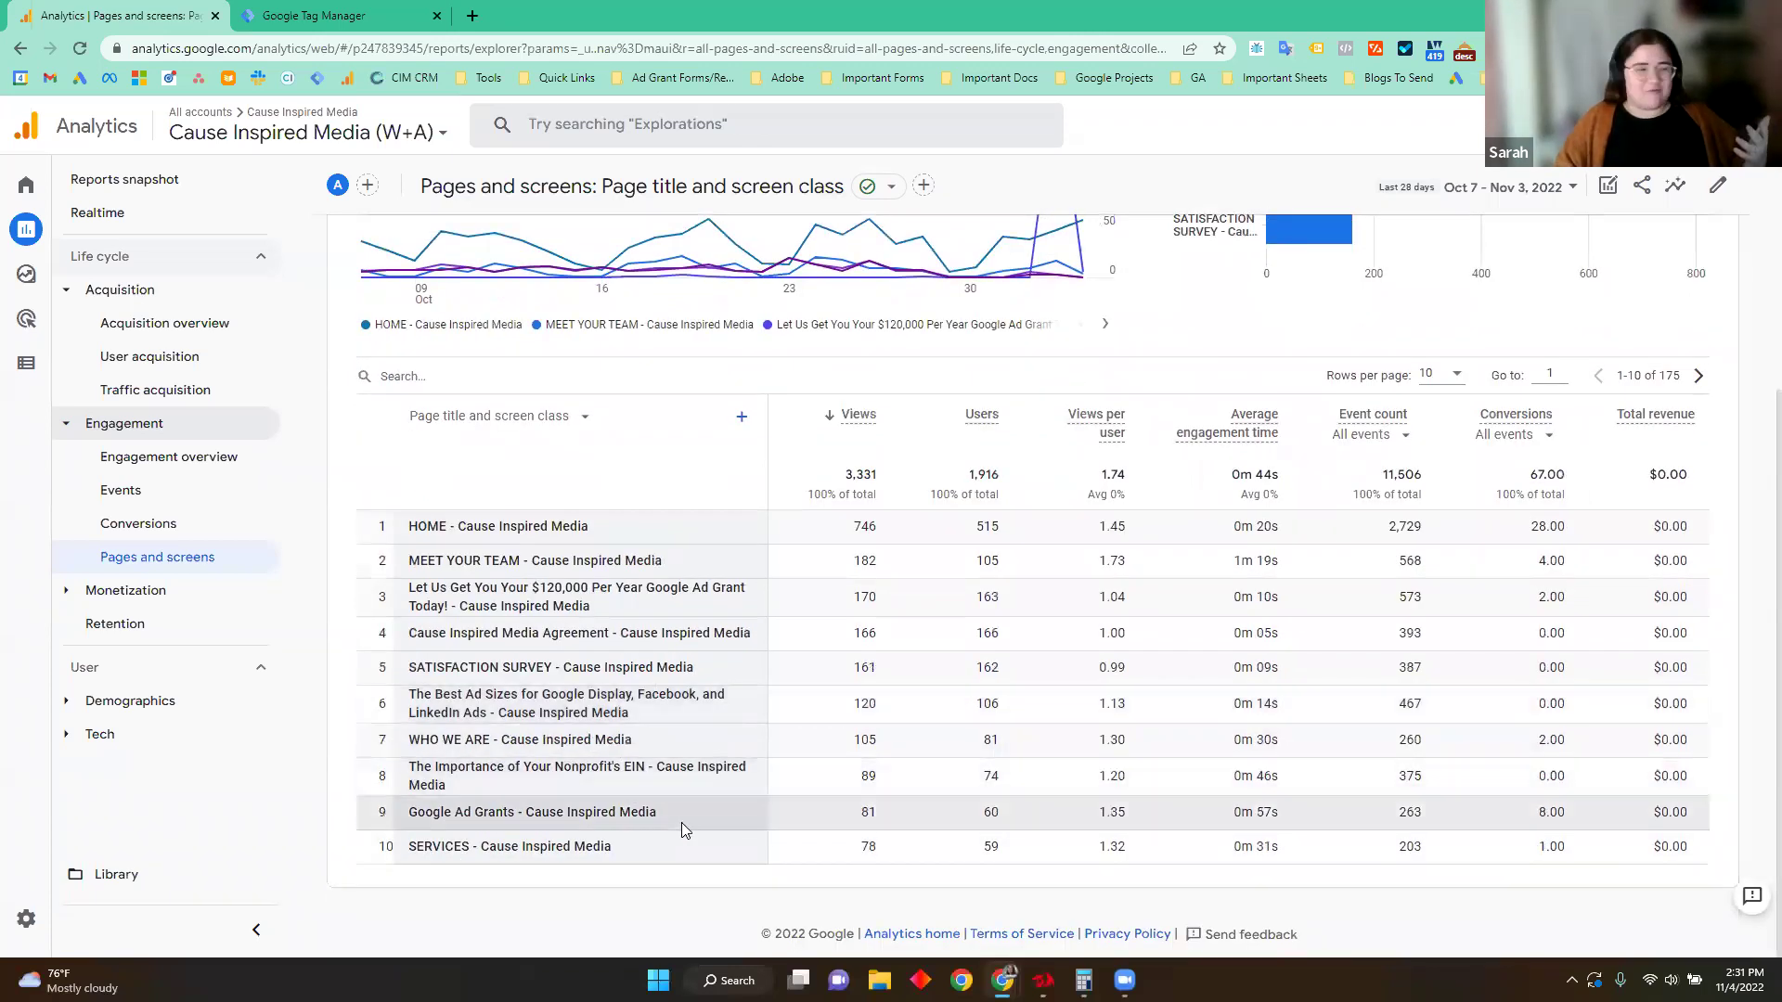
Step: Set the pages table's primary dimension to Page path and screen class and add Session default channel grouping as secondary dimension
left_click(571, 416)
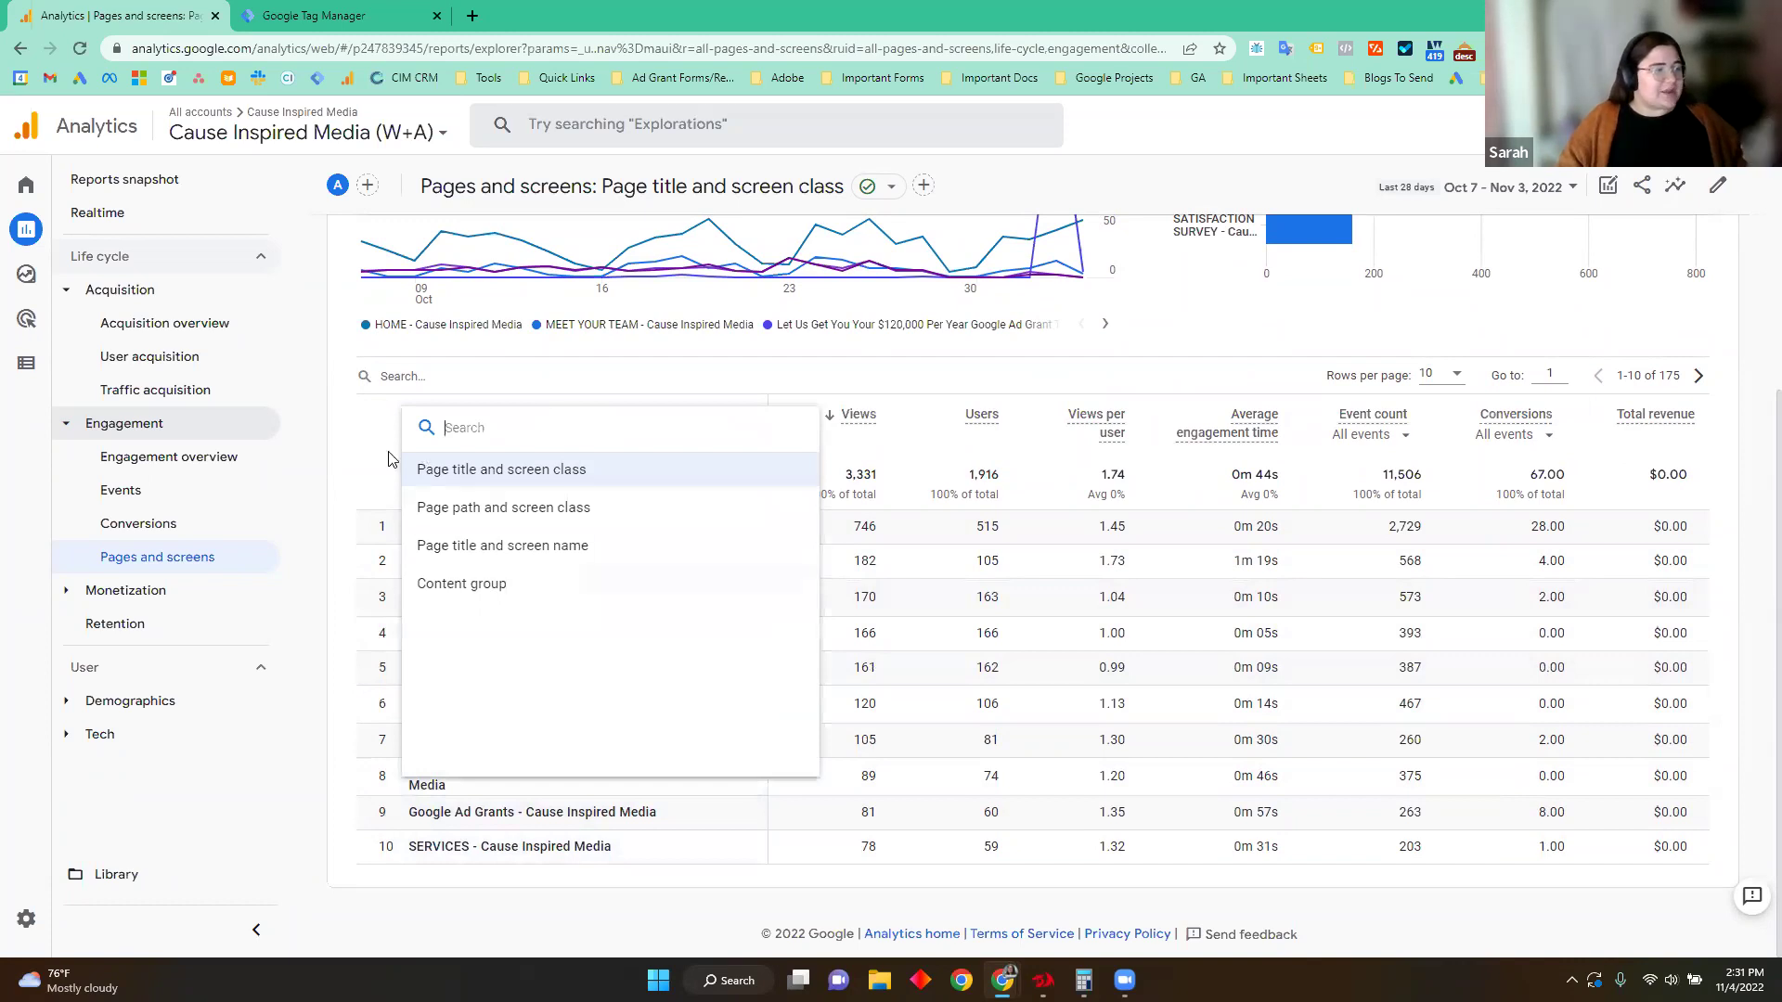
left_click(448, 511)
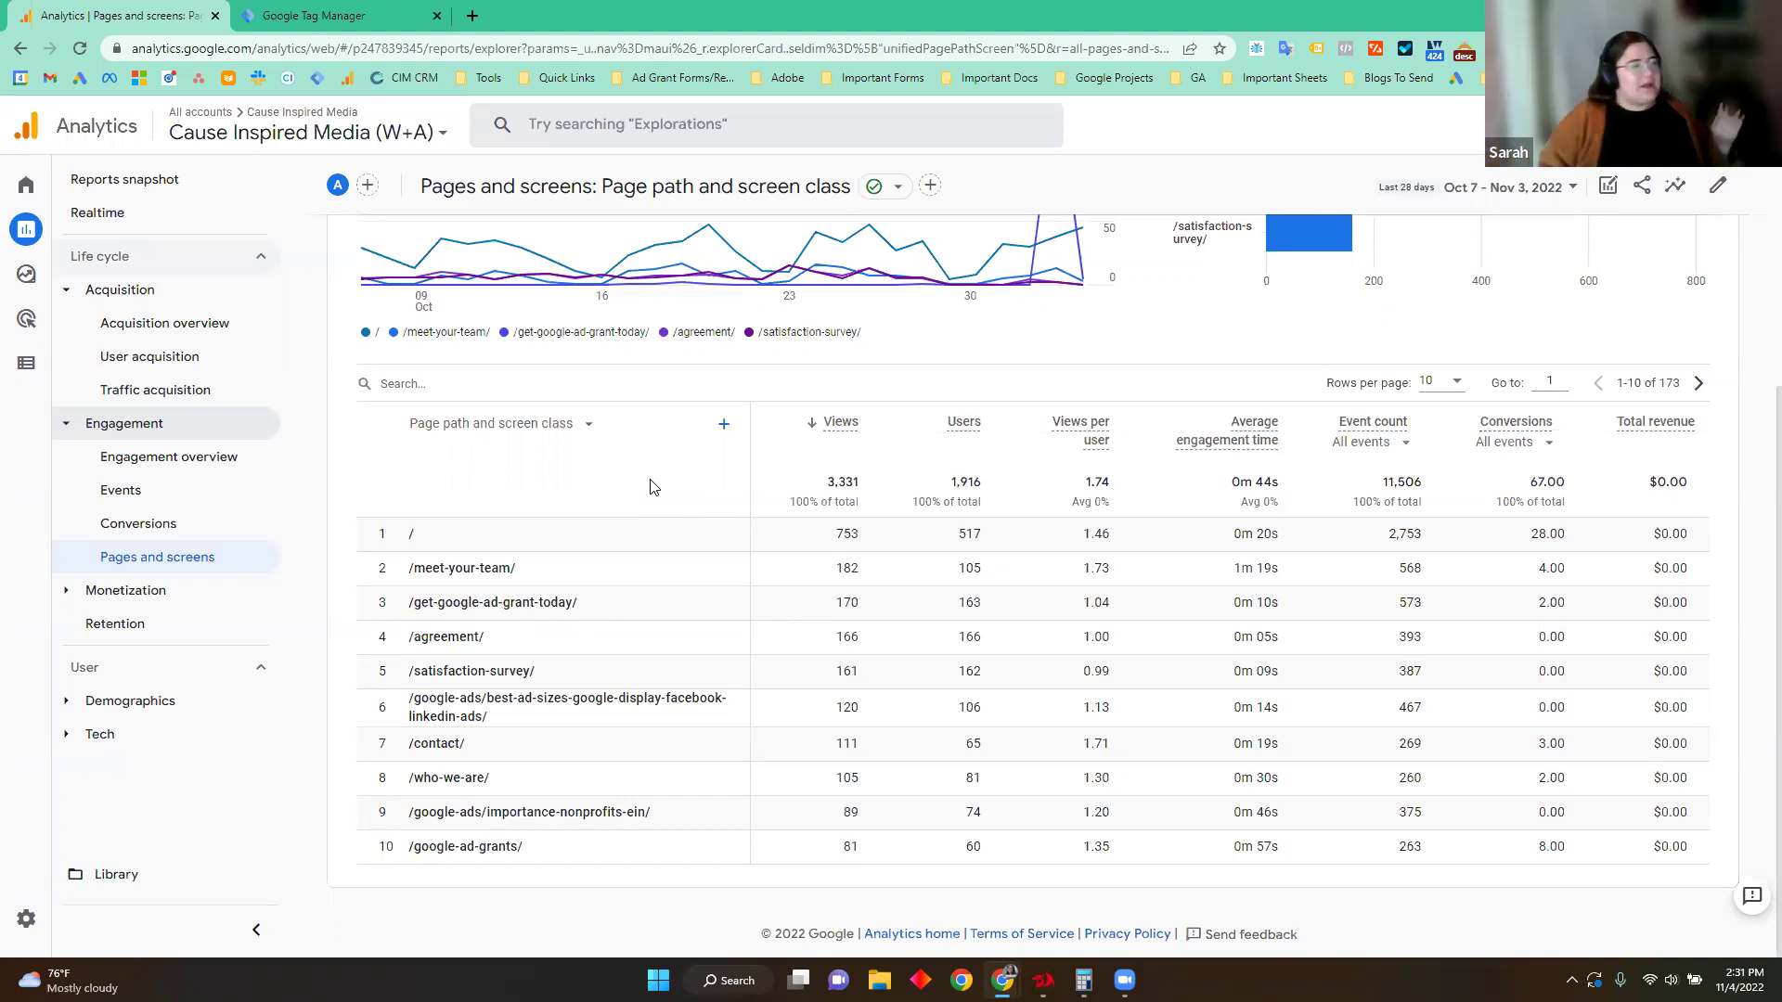
left_click(725, 435)
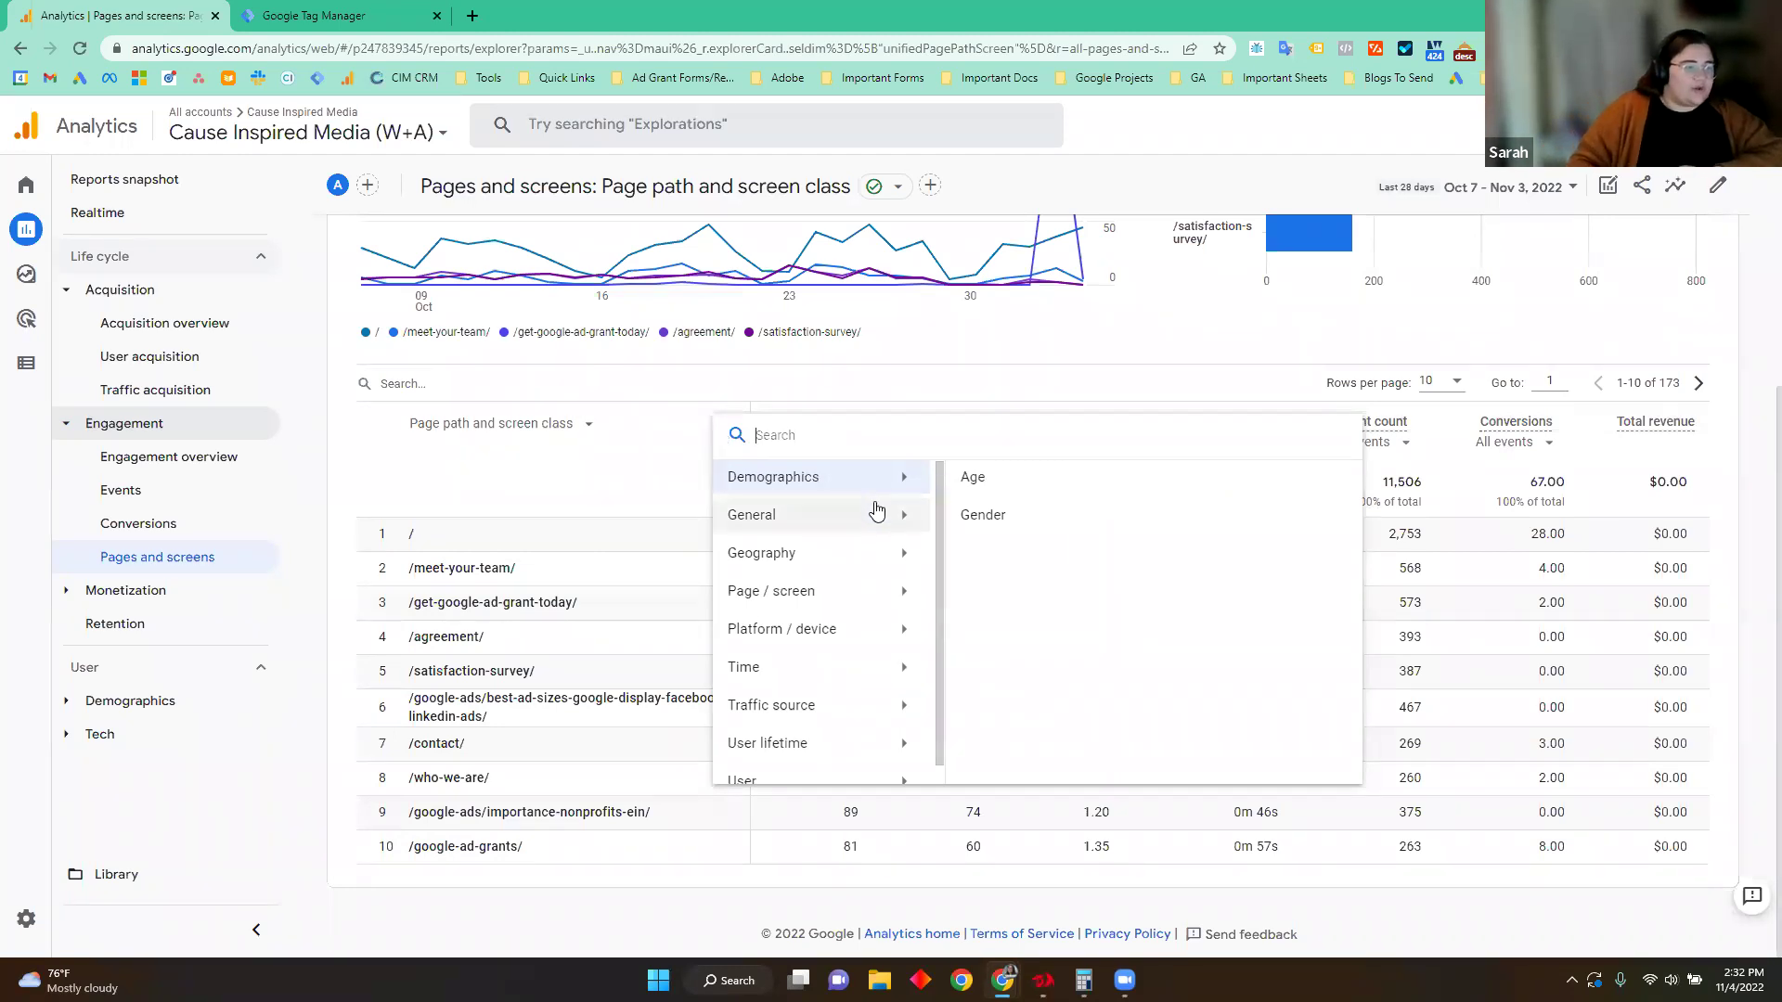
type("ch")
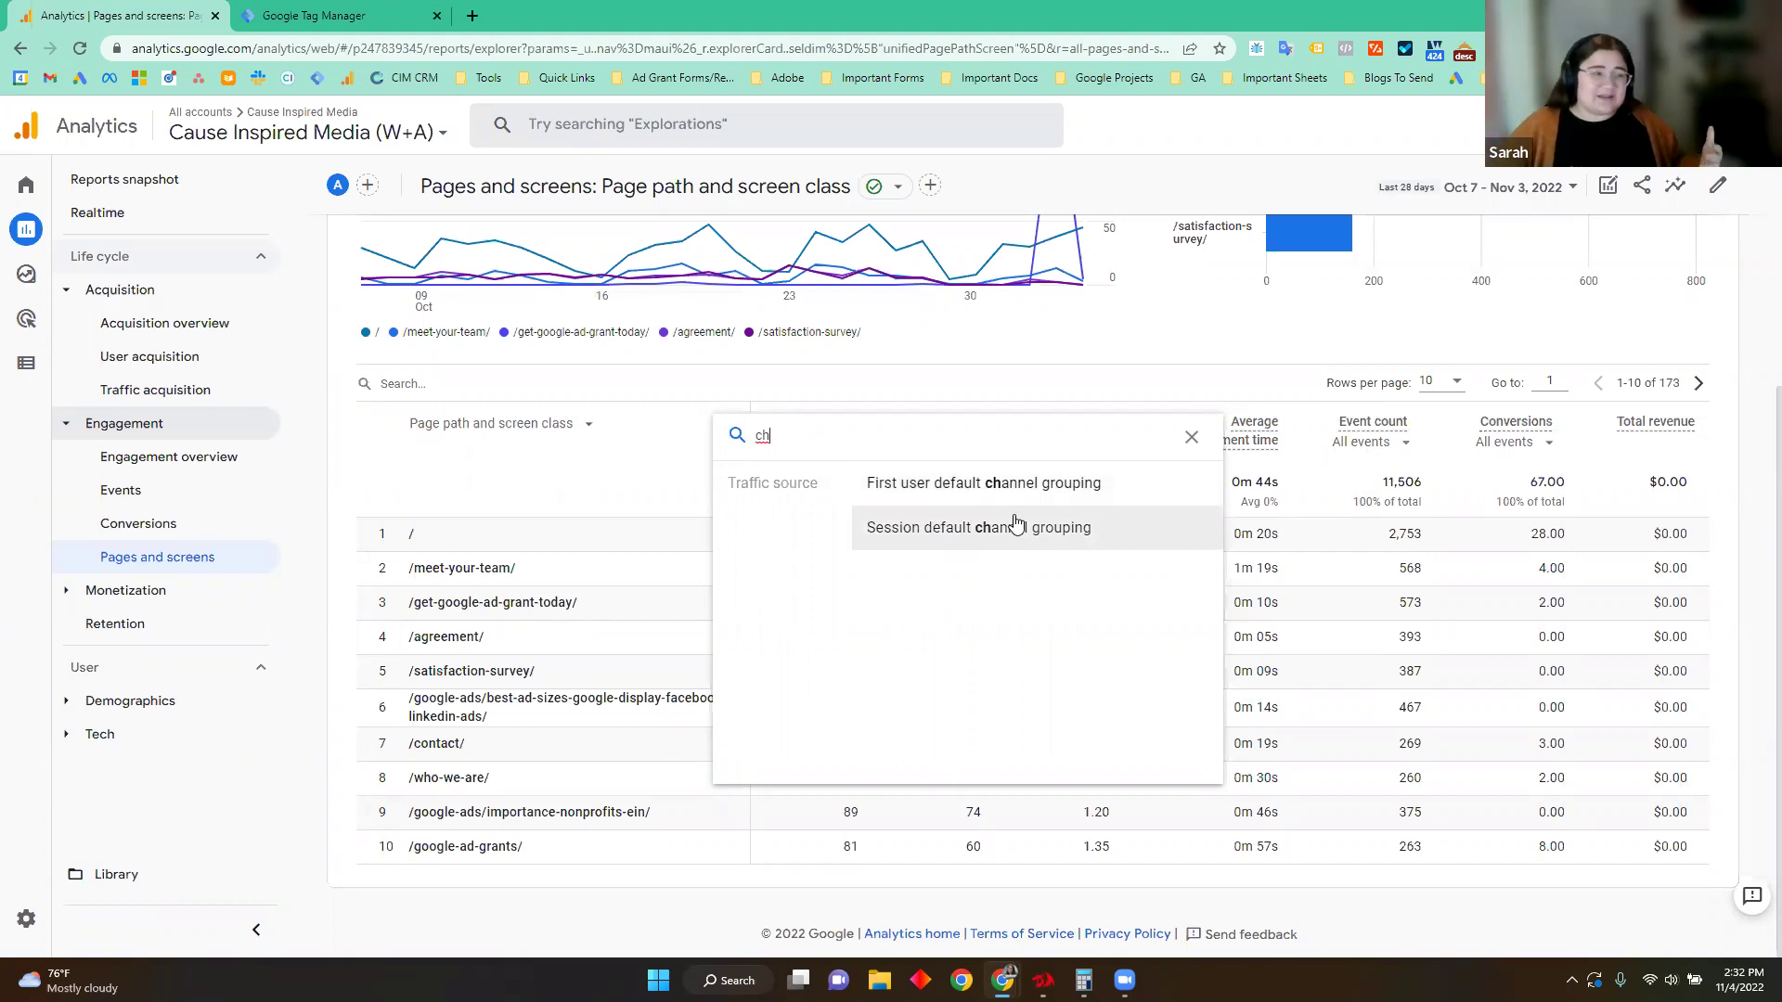
left_click(917, 531)
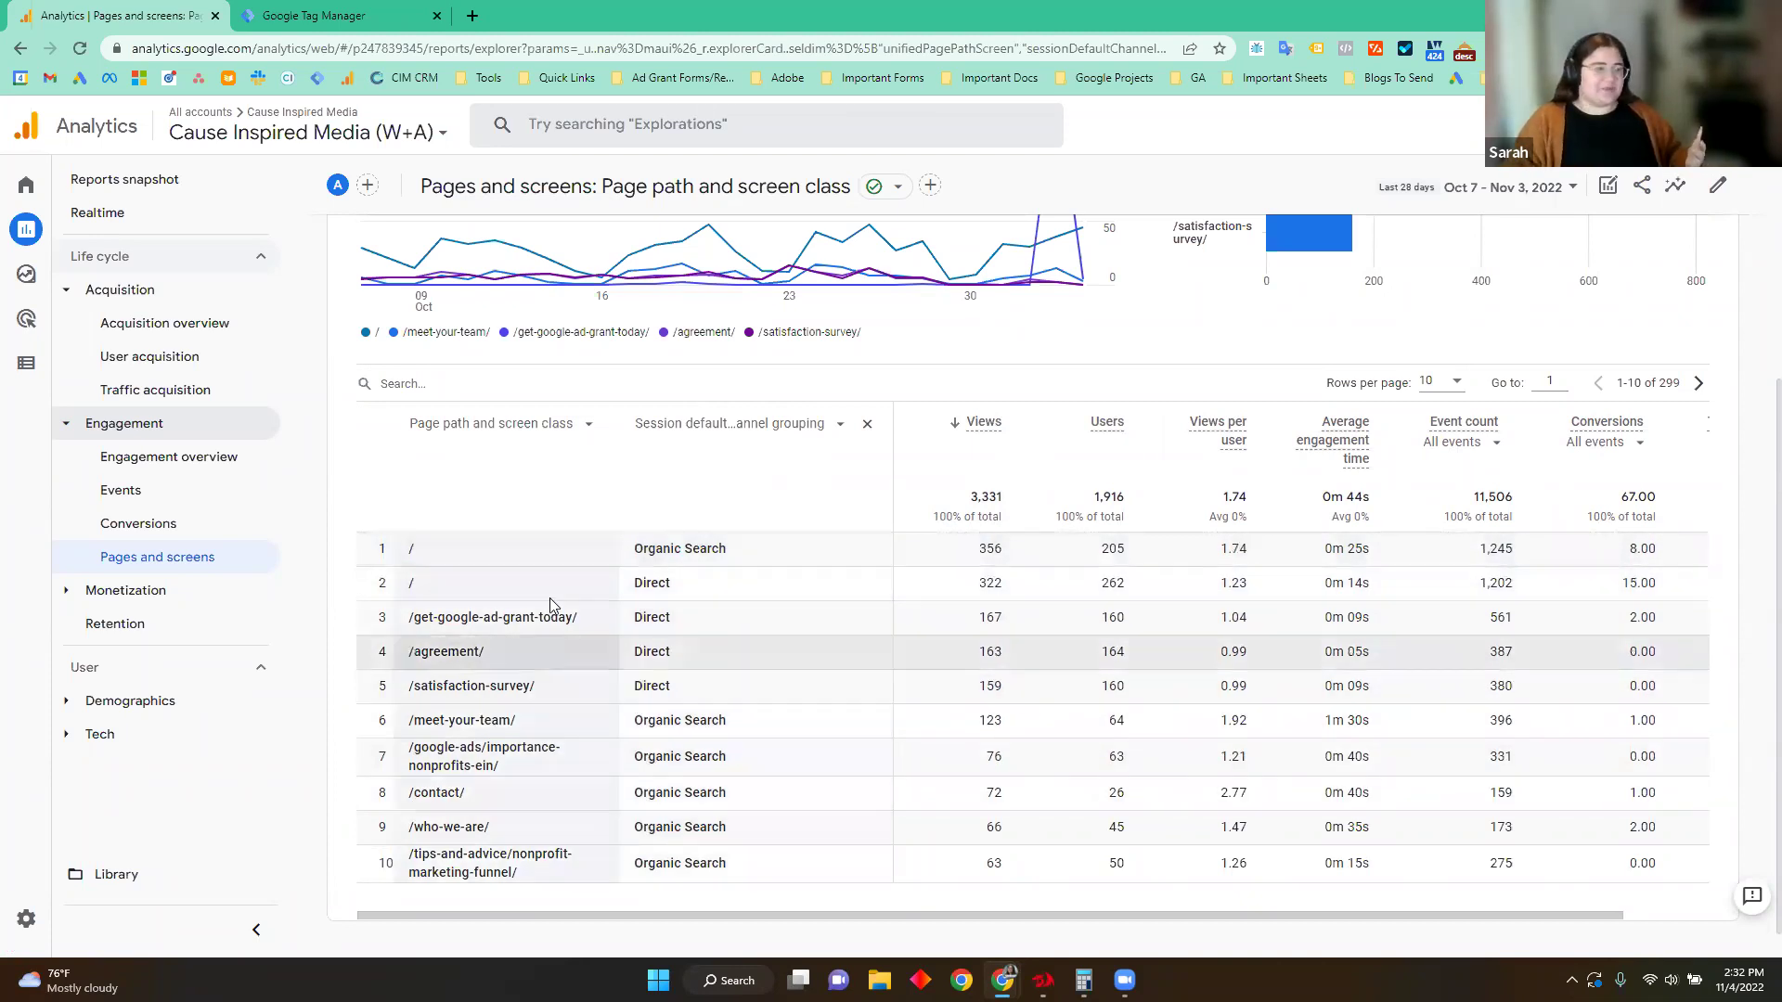
scroll(650, 752, "down", 1)
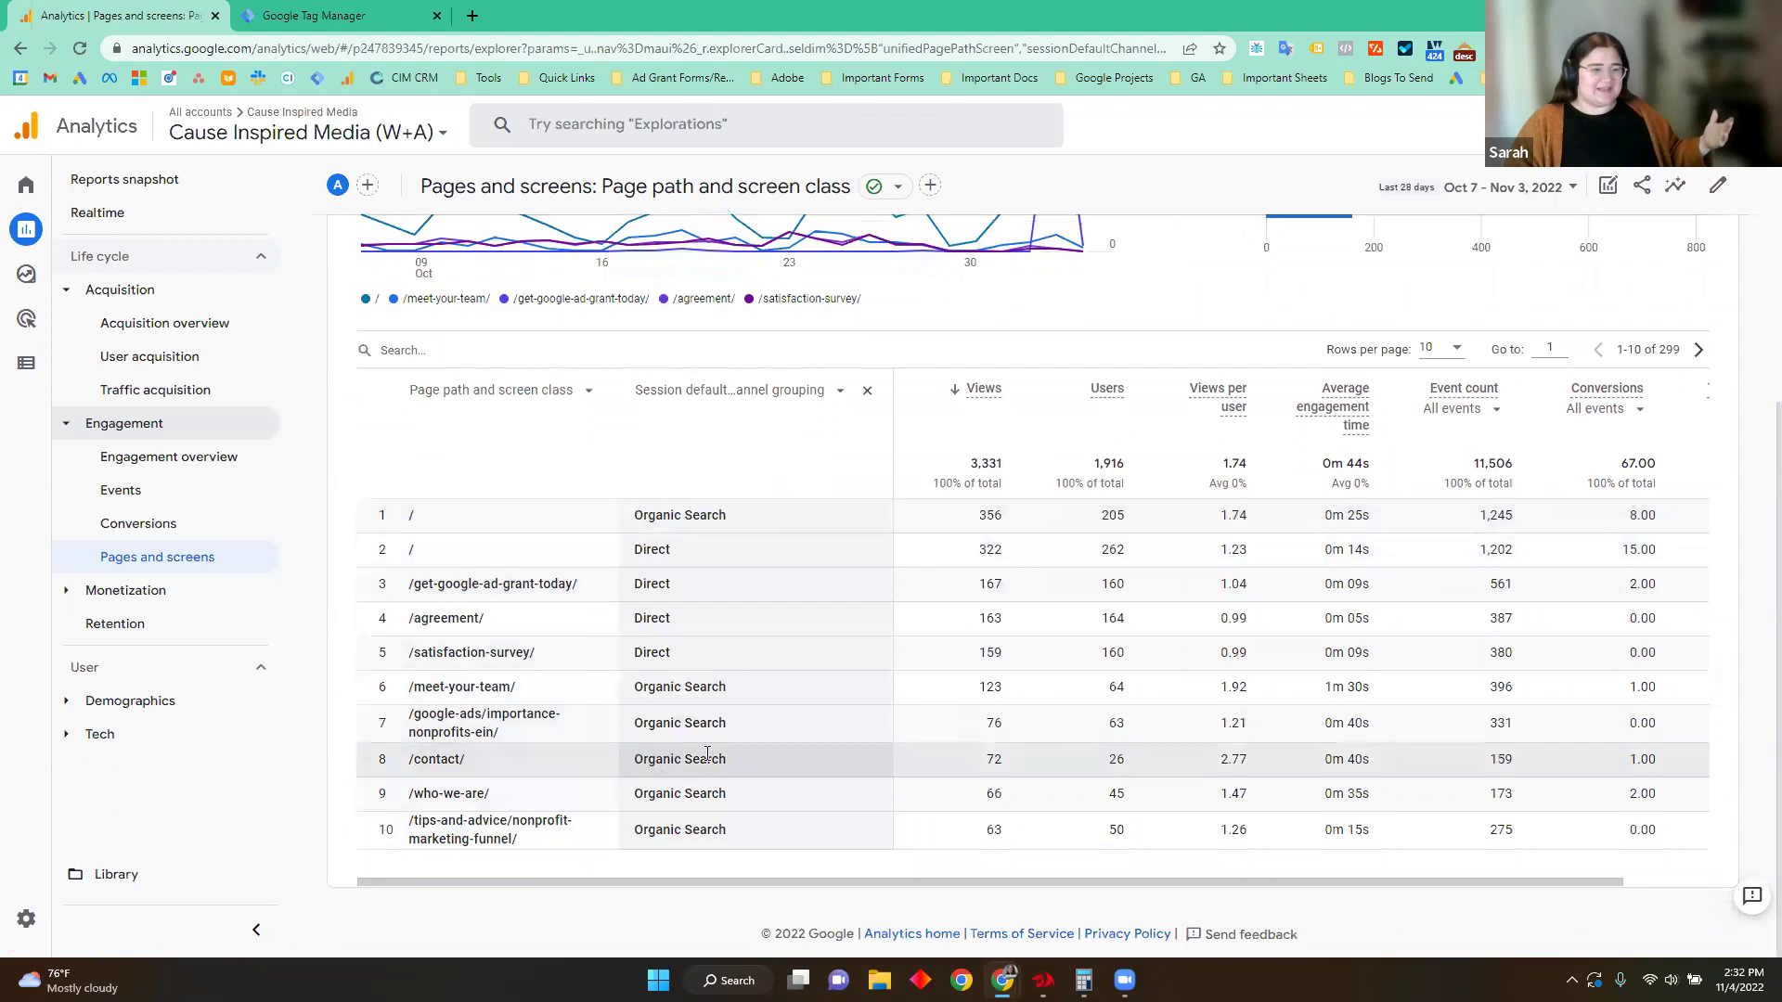
scroll(732, 748, "up", 1)
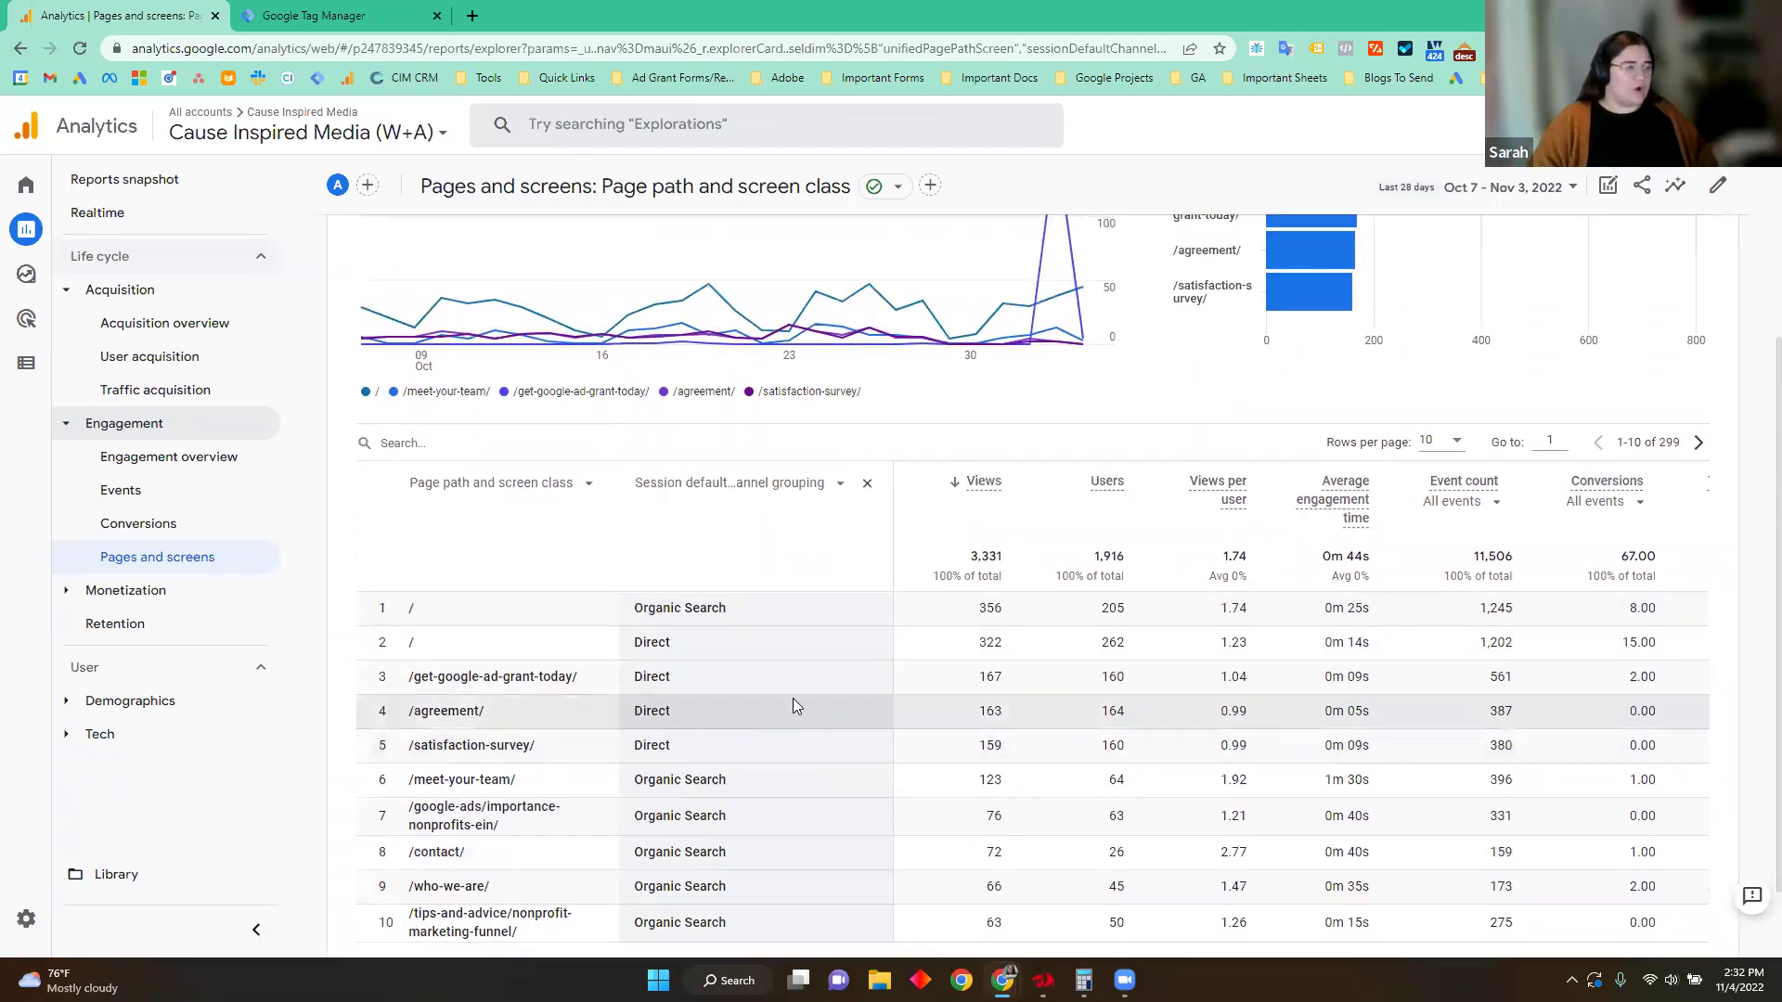
left_click(464, 446)
type("/")
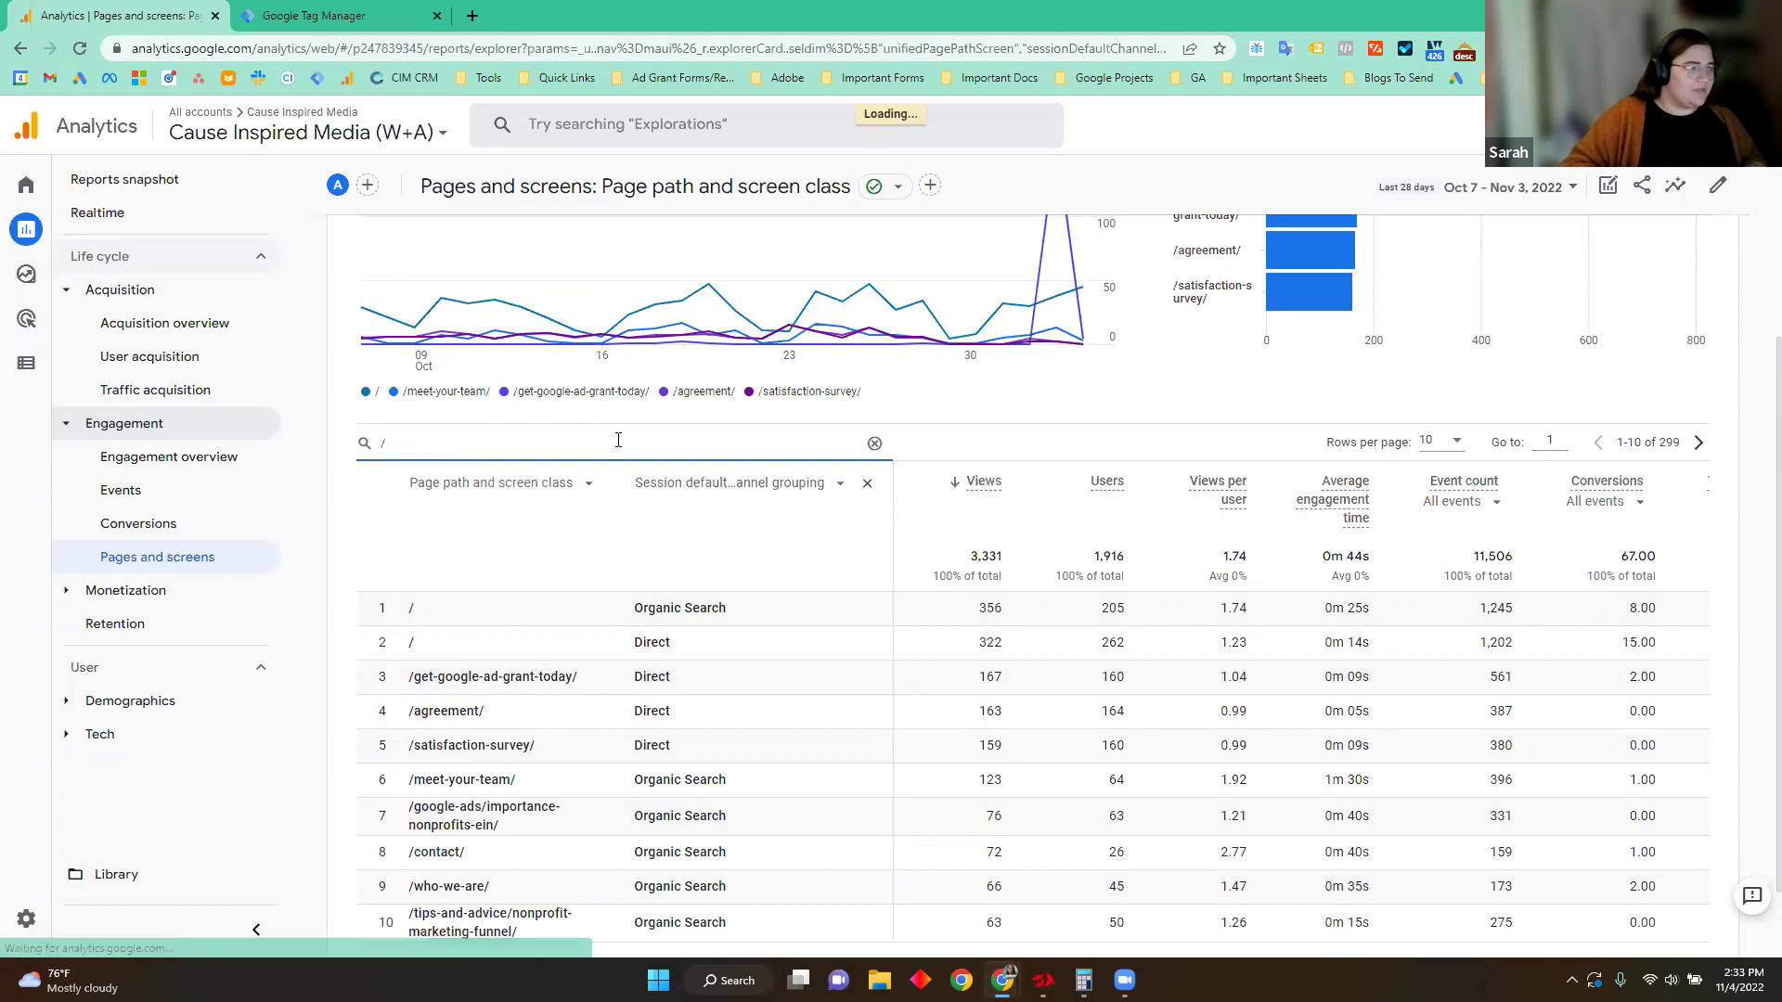
double_click(619, 440)
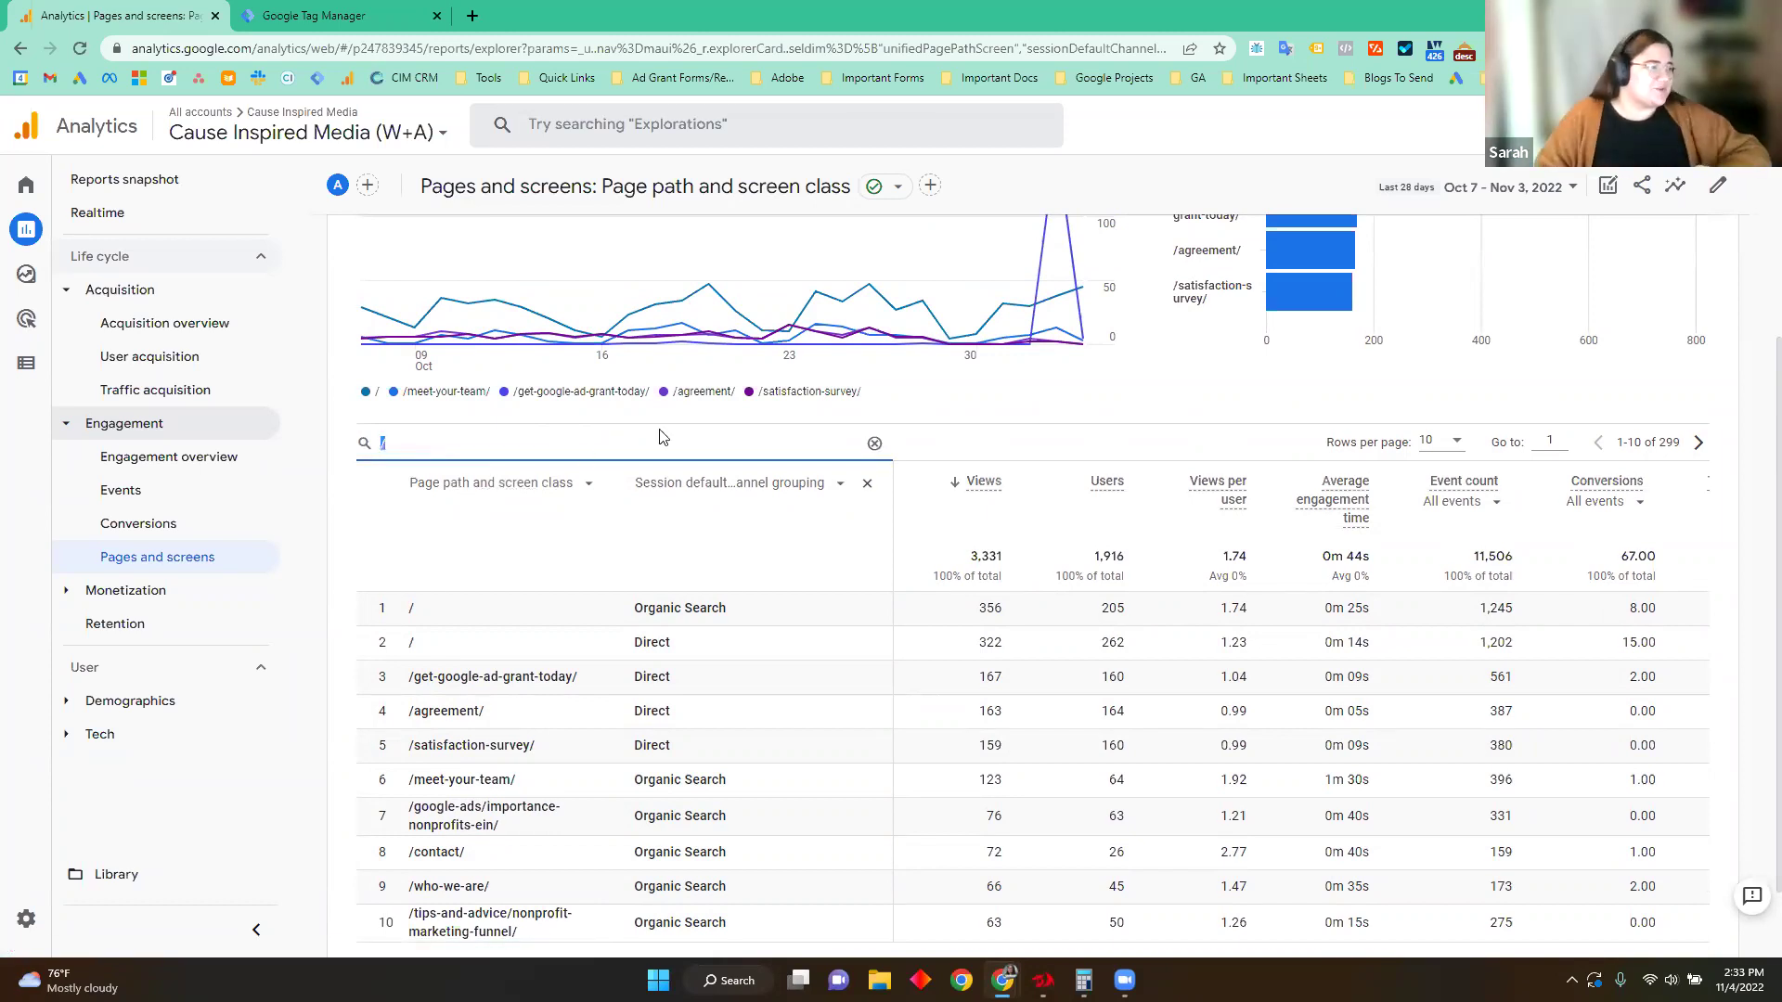
mouse_move(1290, 306)
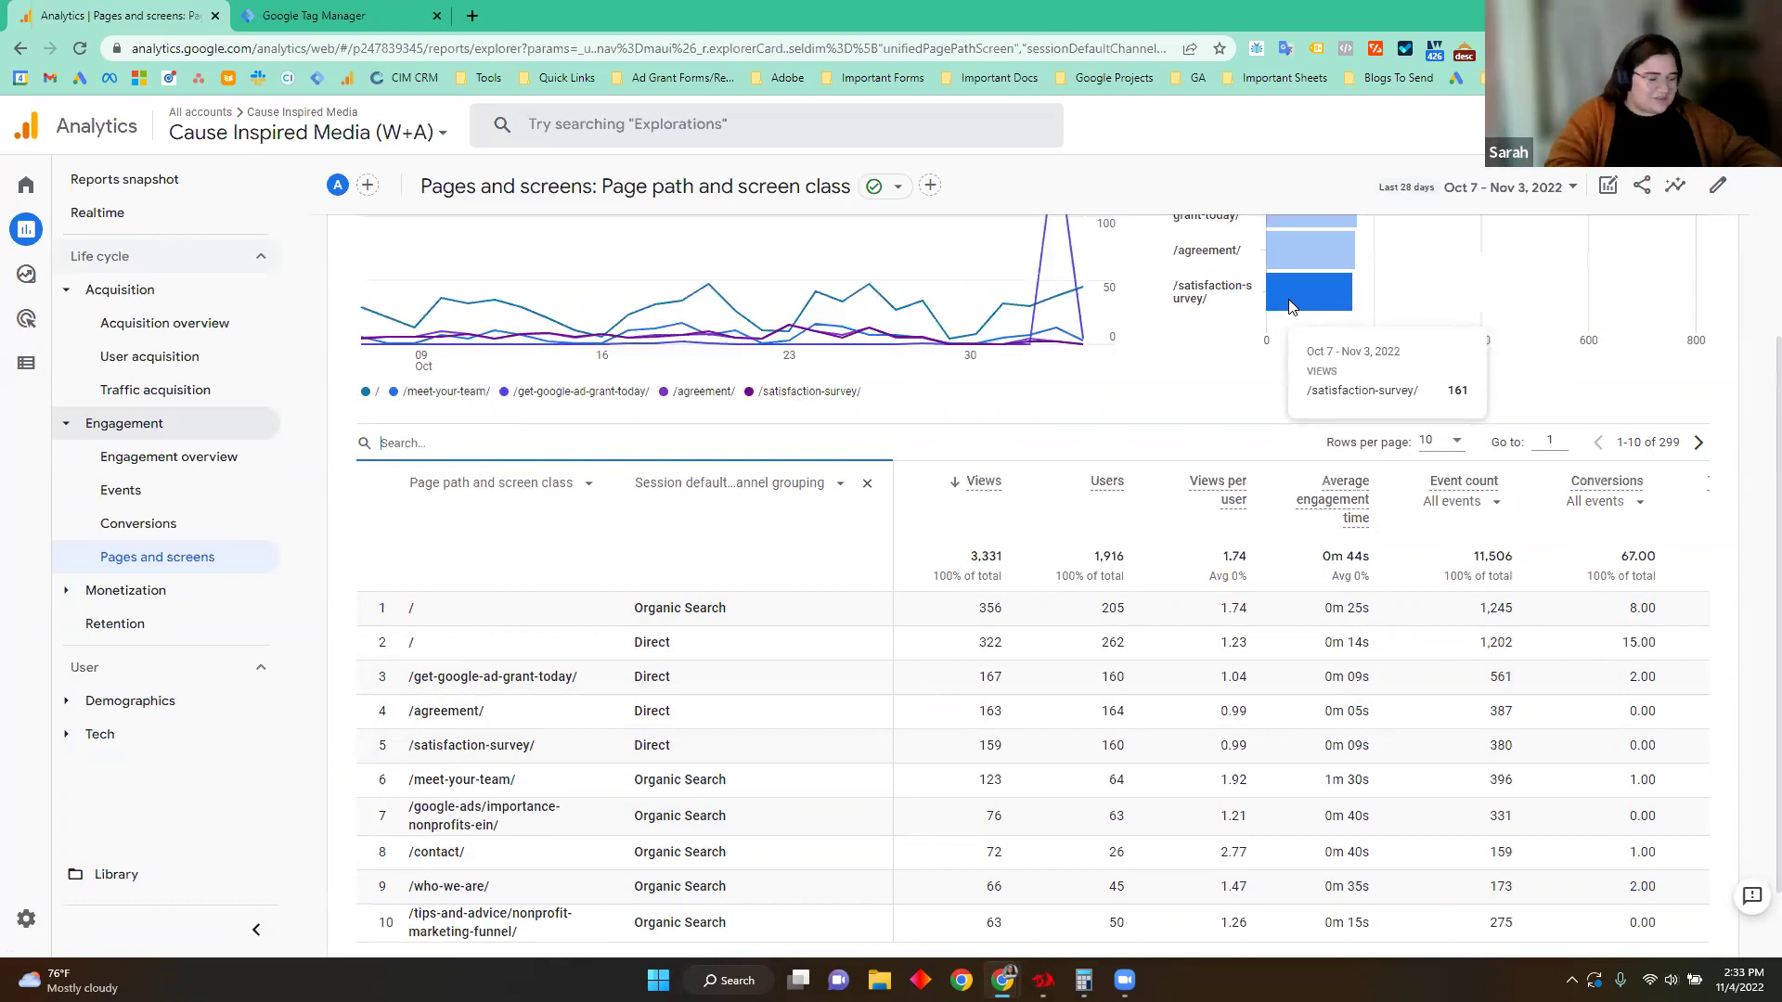
left_click_drag(580, 682, 407, 679)
left_click(442, 449)
type("G-NY8P7LE3TX")
key("ctrl+a")
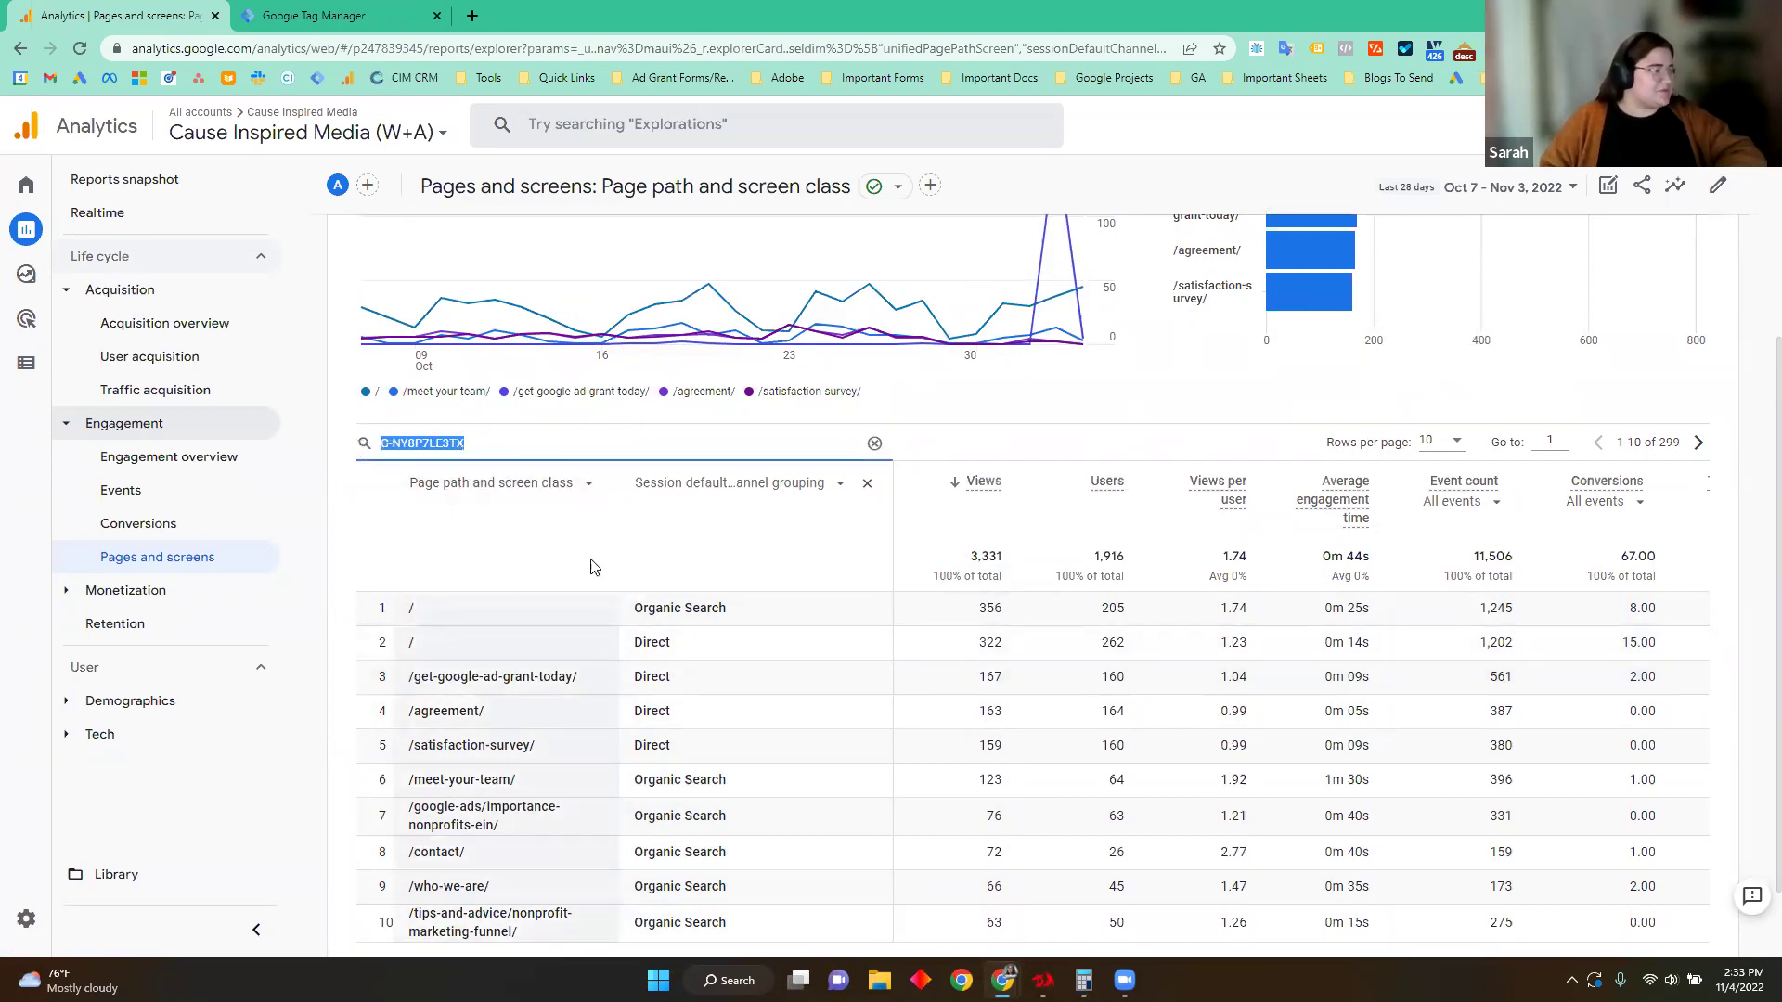
key("BackSpace")
Step: Copy the path /get-google-ad-grant-today/ from its table row and filter the pages table by it
left_click_drag(587, 674, 427, 677)
right_click(427, 676)
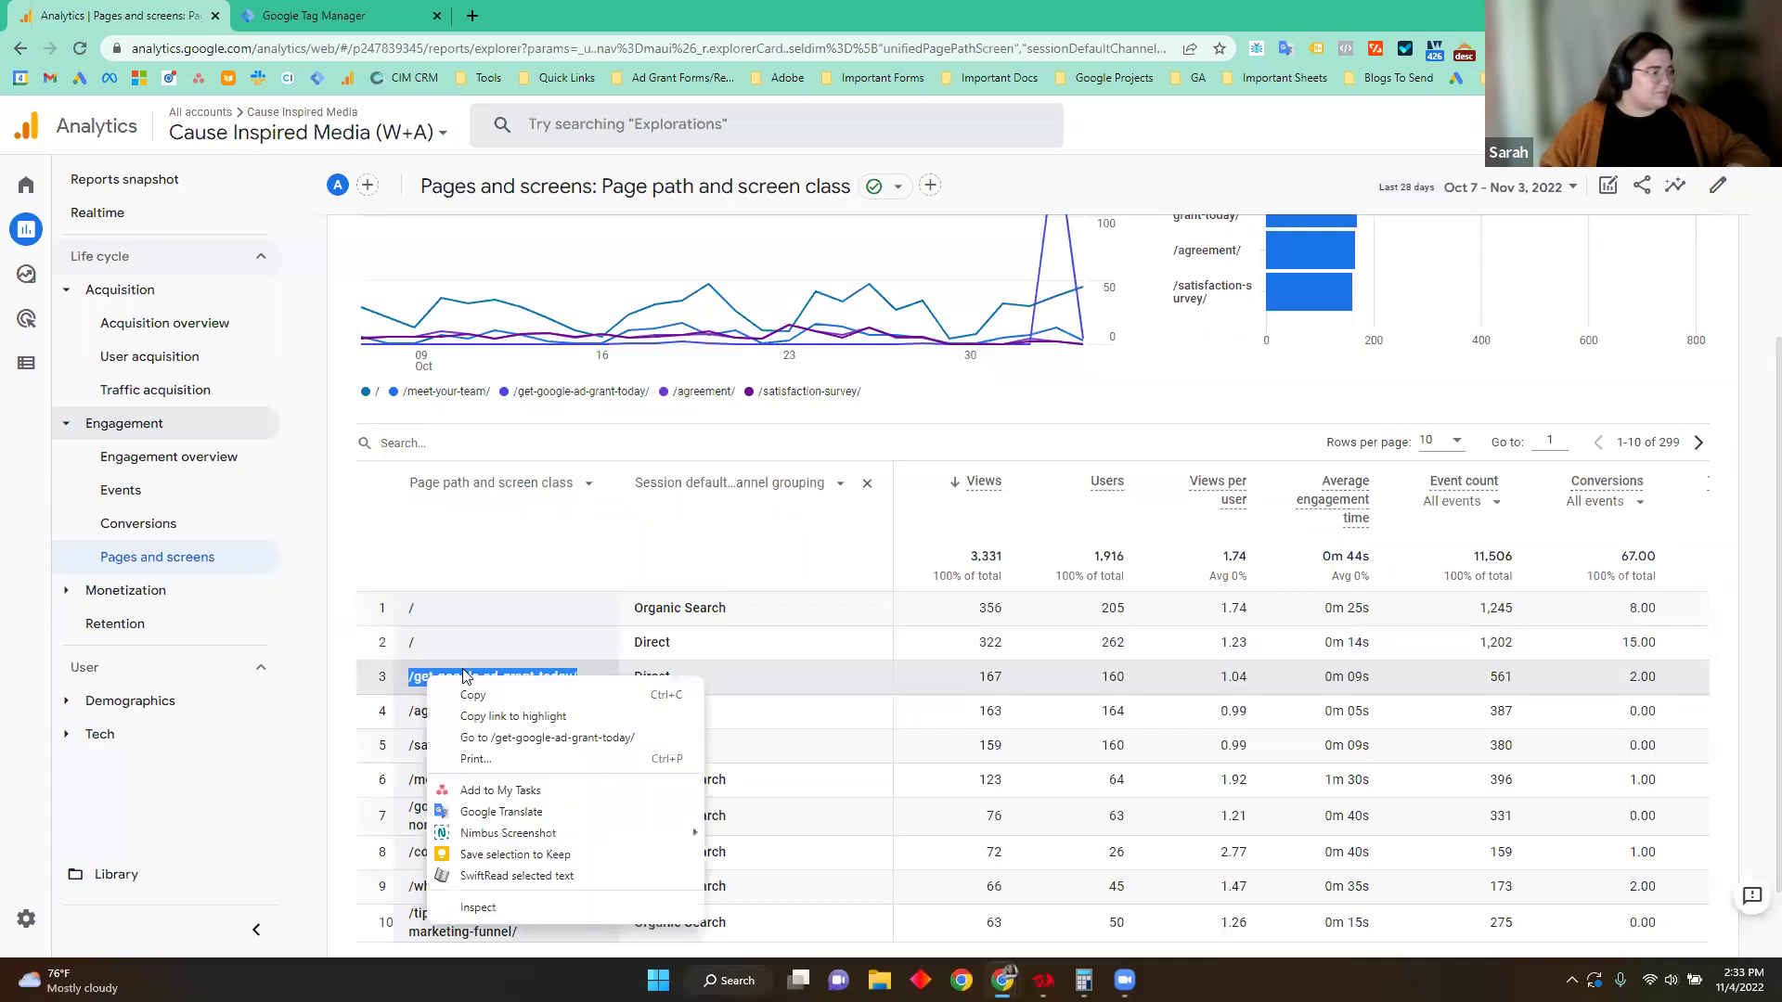
left_click(464, 688)
left_click(464, 443)
key("ctrl+v")
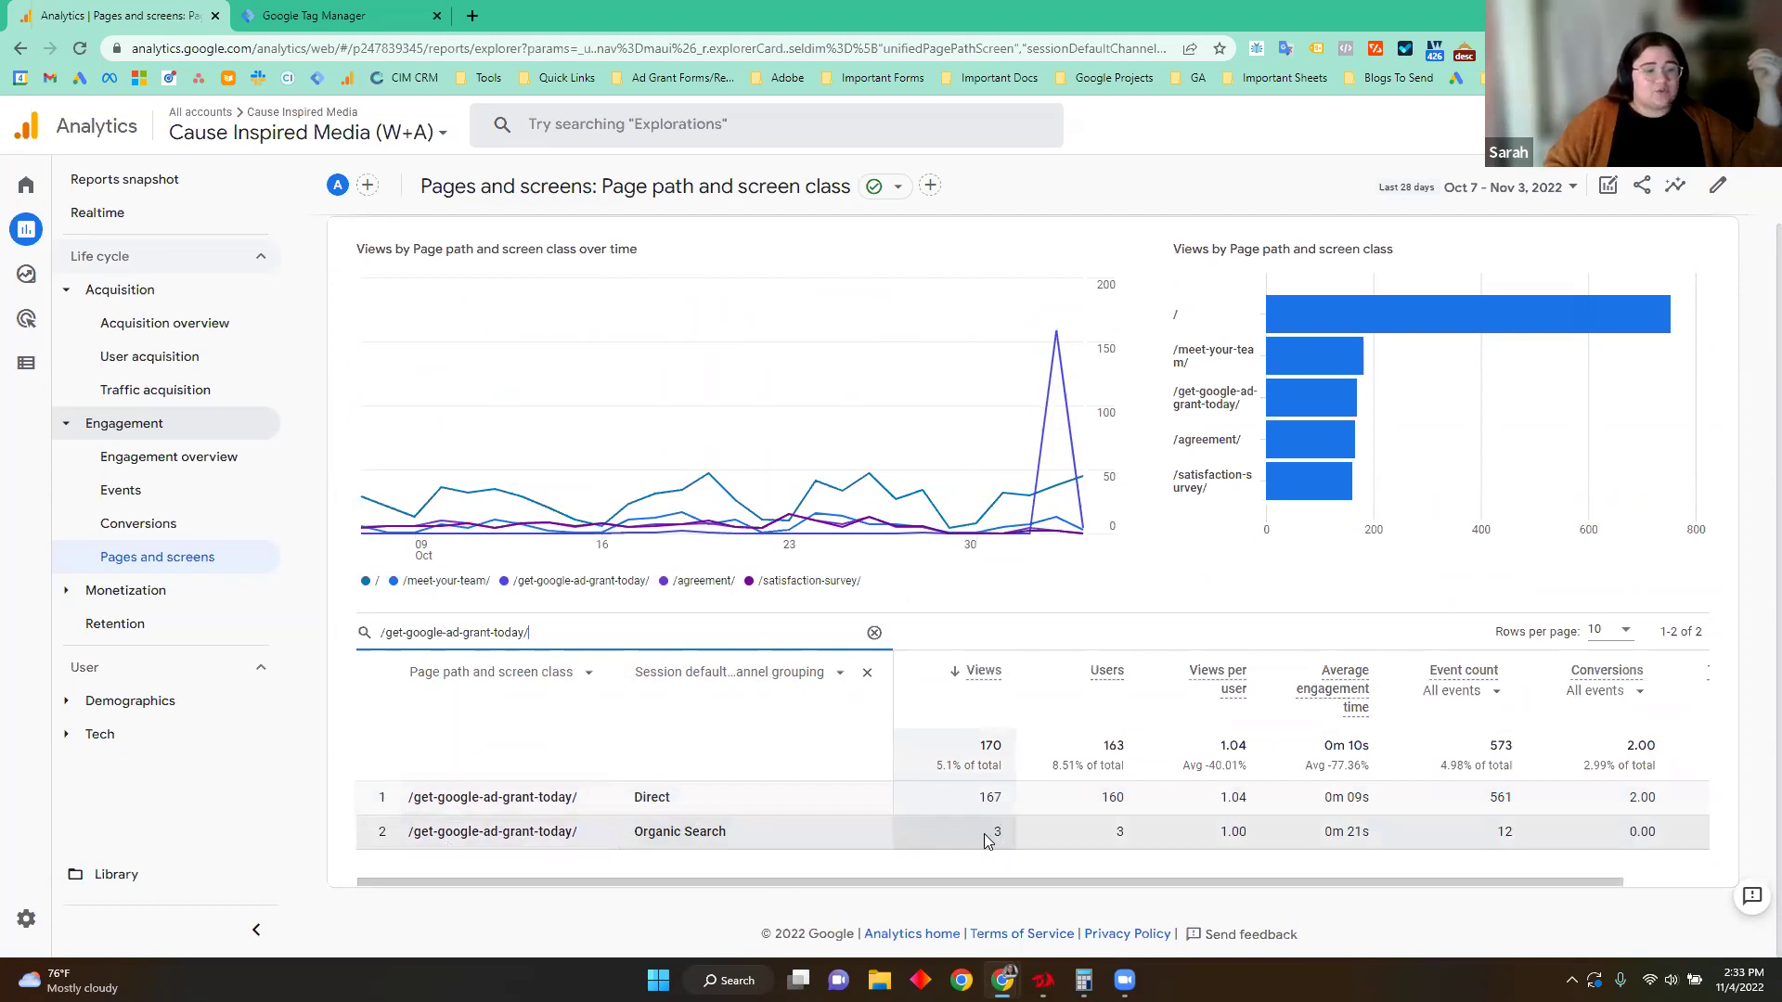
Step: Filter the pages table by "blog" instead and review the blog page rows by channel
triple_click(458, 632)
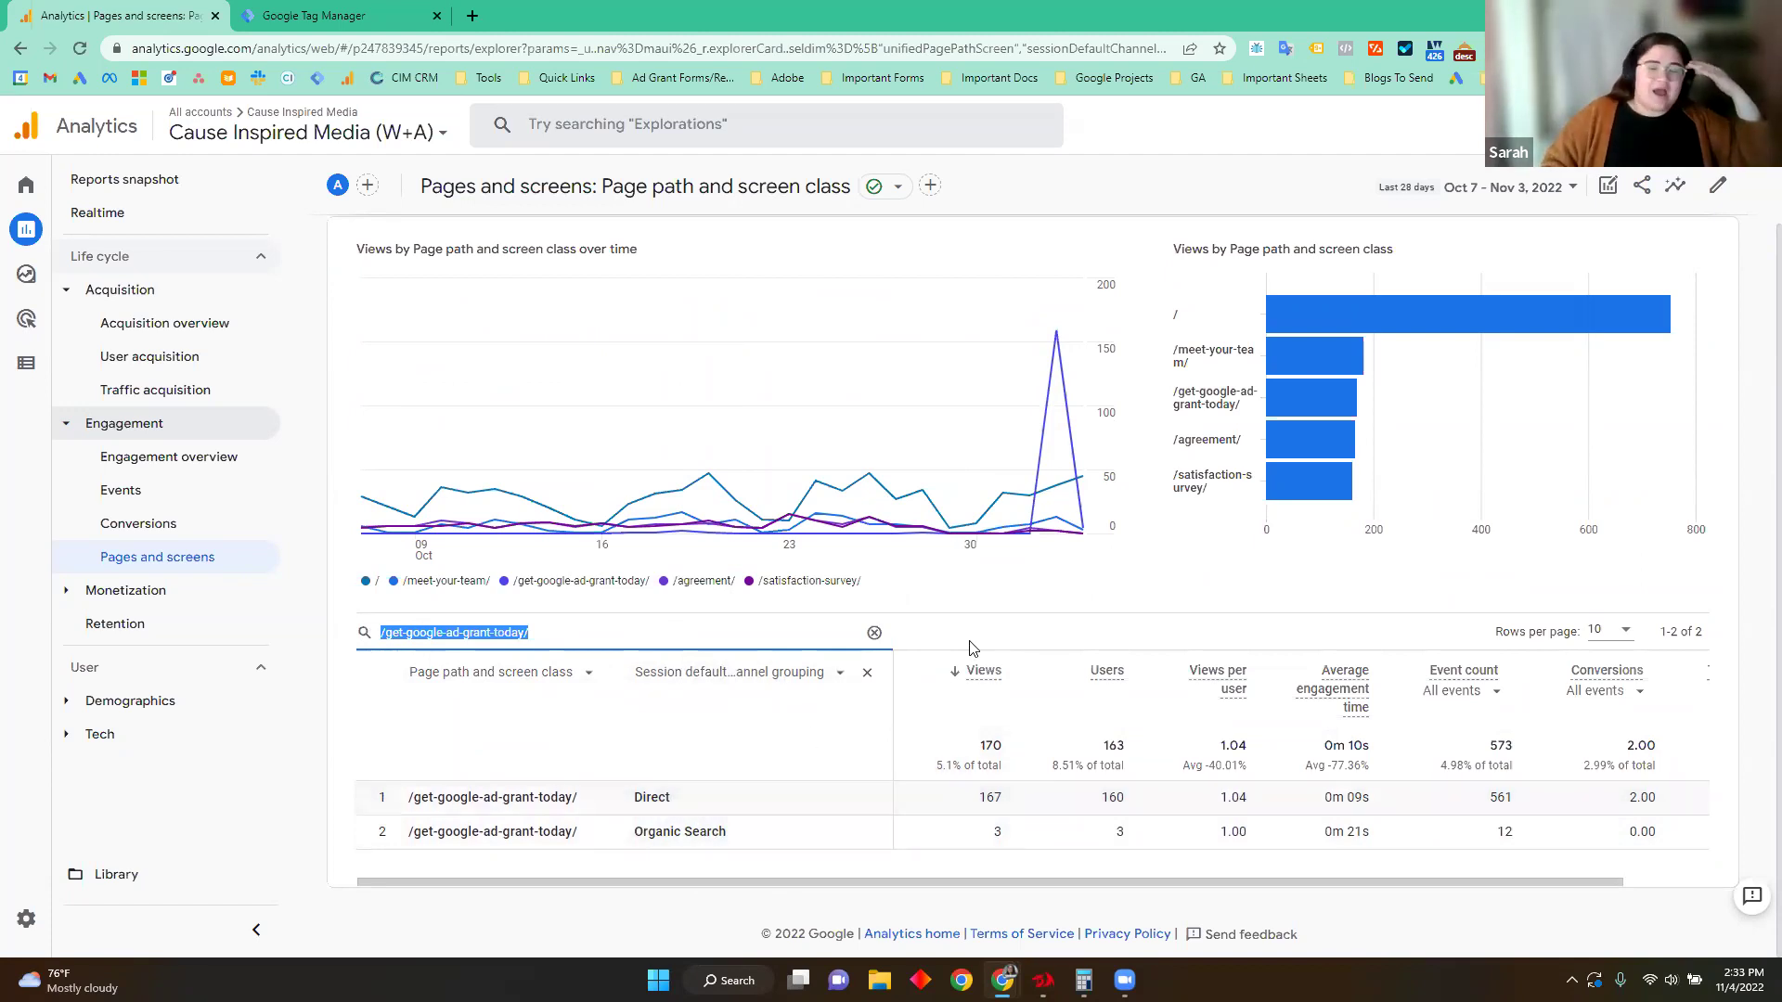
type("blog")
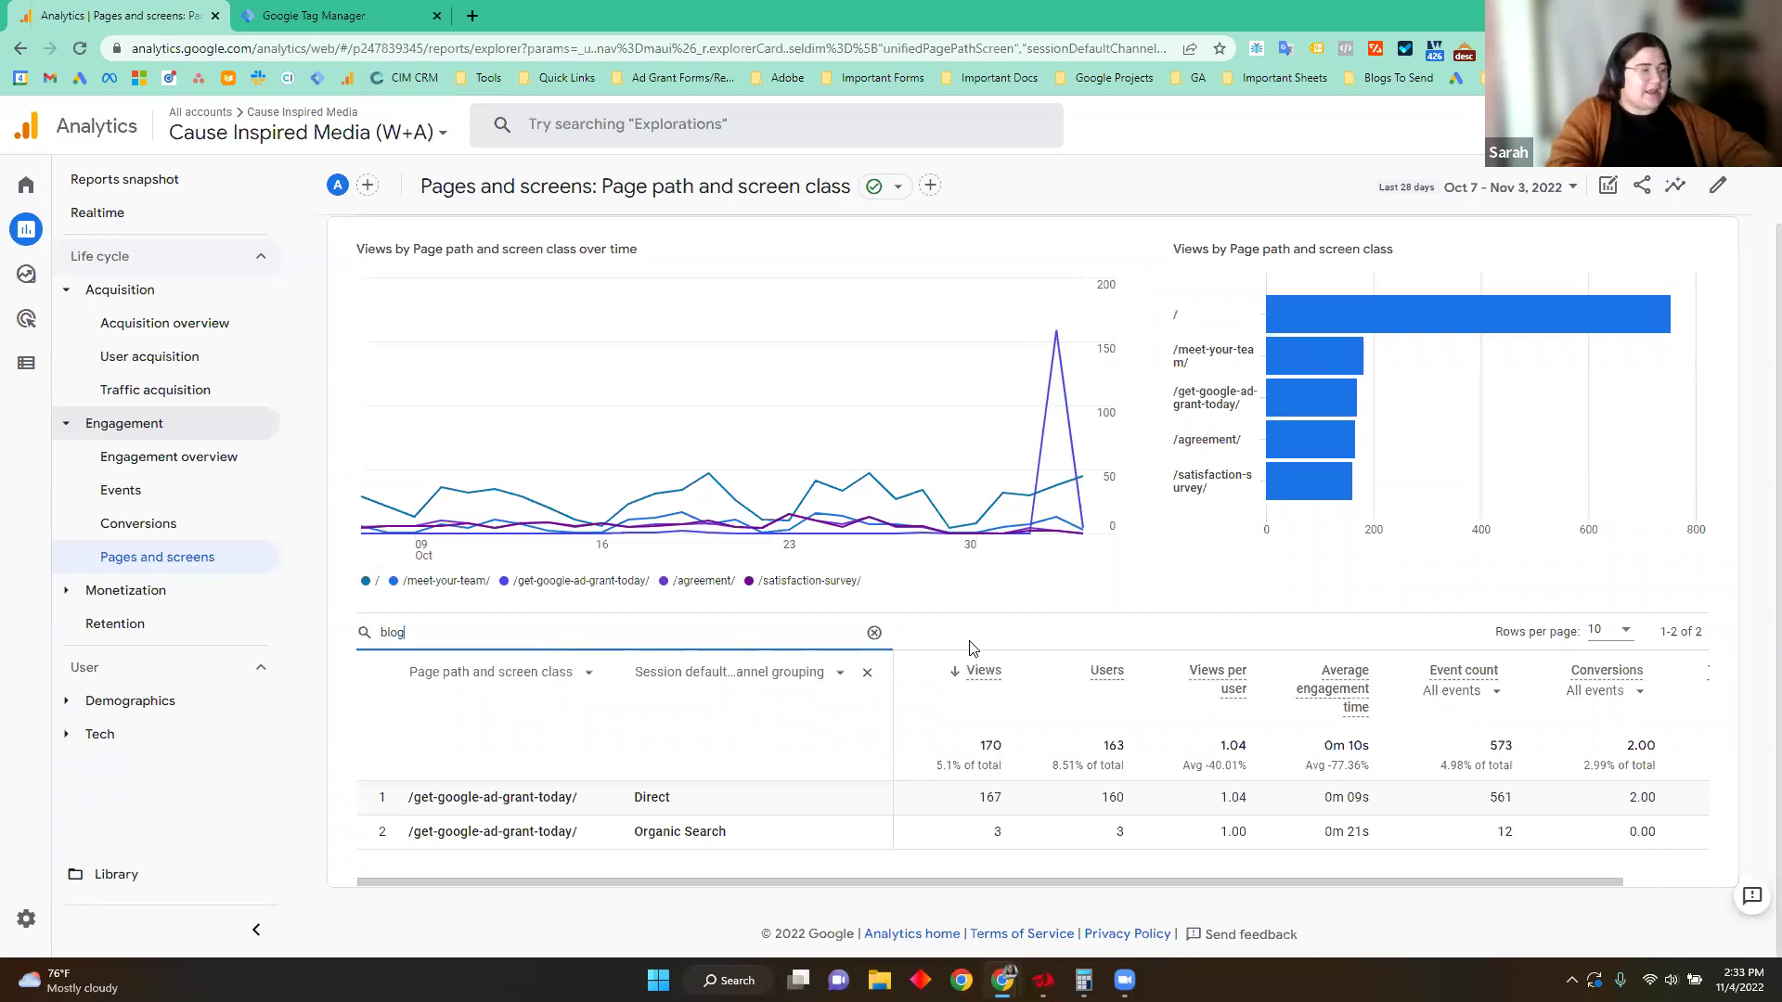
scroll(970, 649, "down", 2)
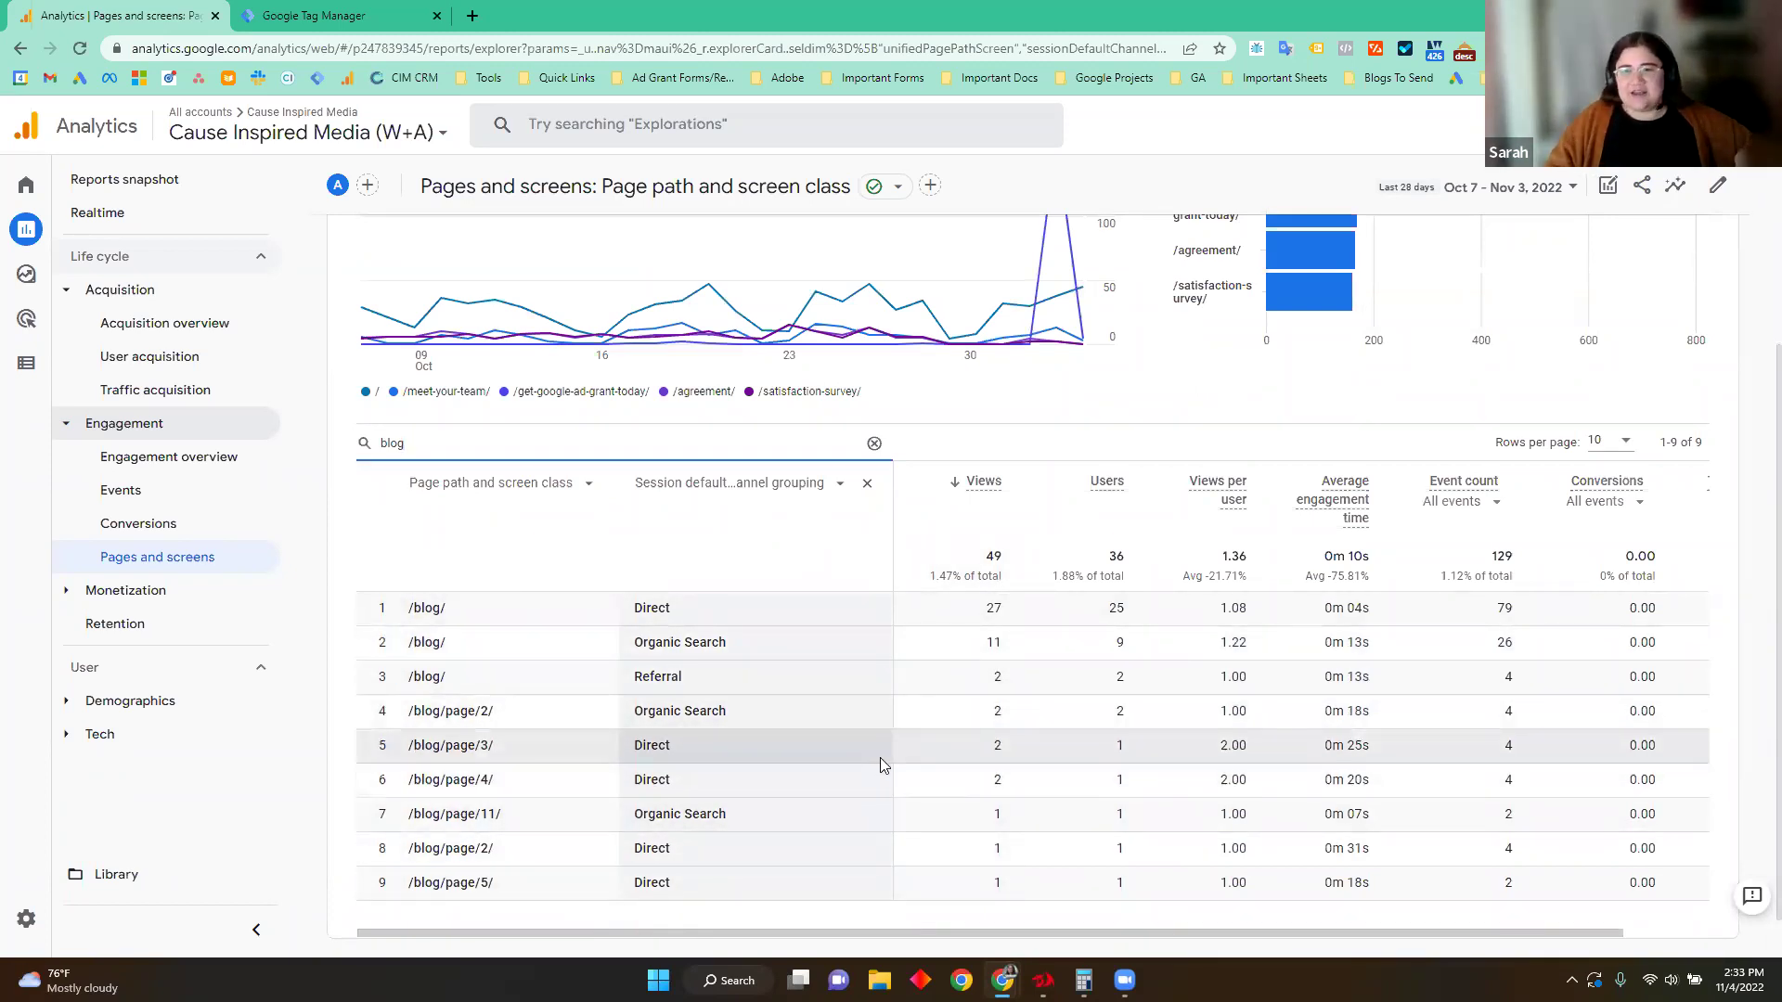
Step: Browse the available secondary dimension categories, including User, User lifetime and Geography, and close the list
left_click(840, 484)
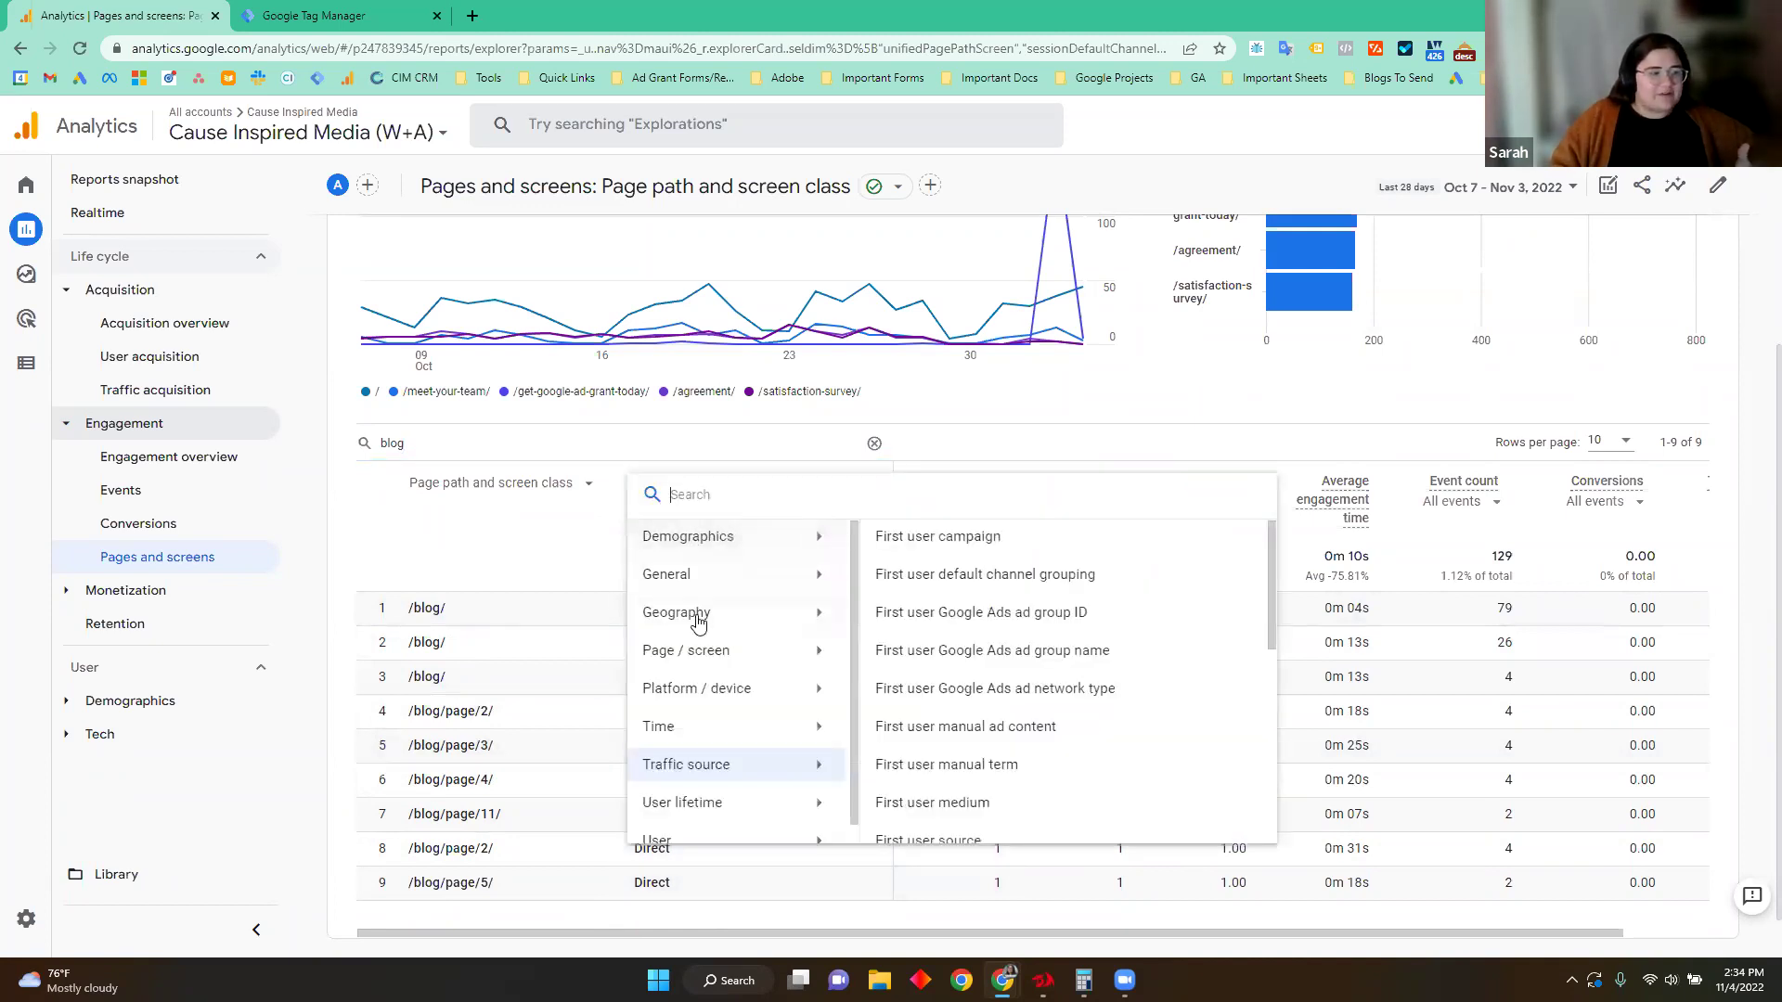
scroll(687, 720, "down", 1)
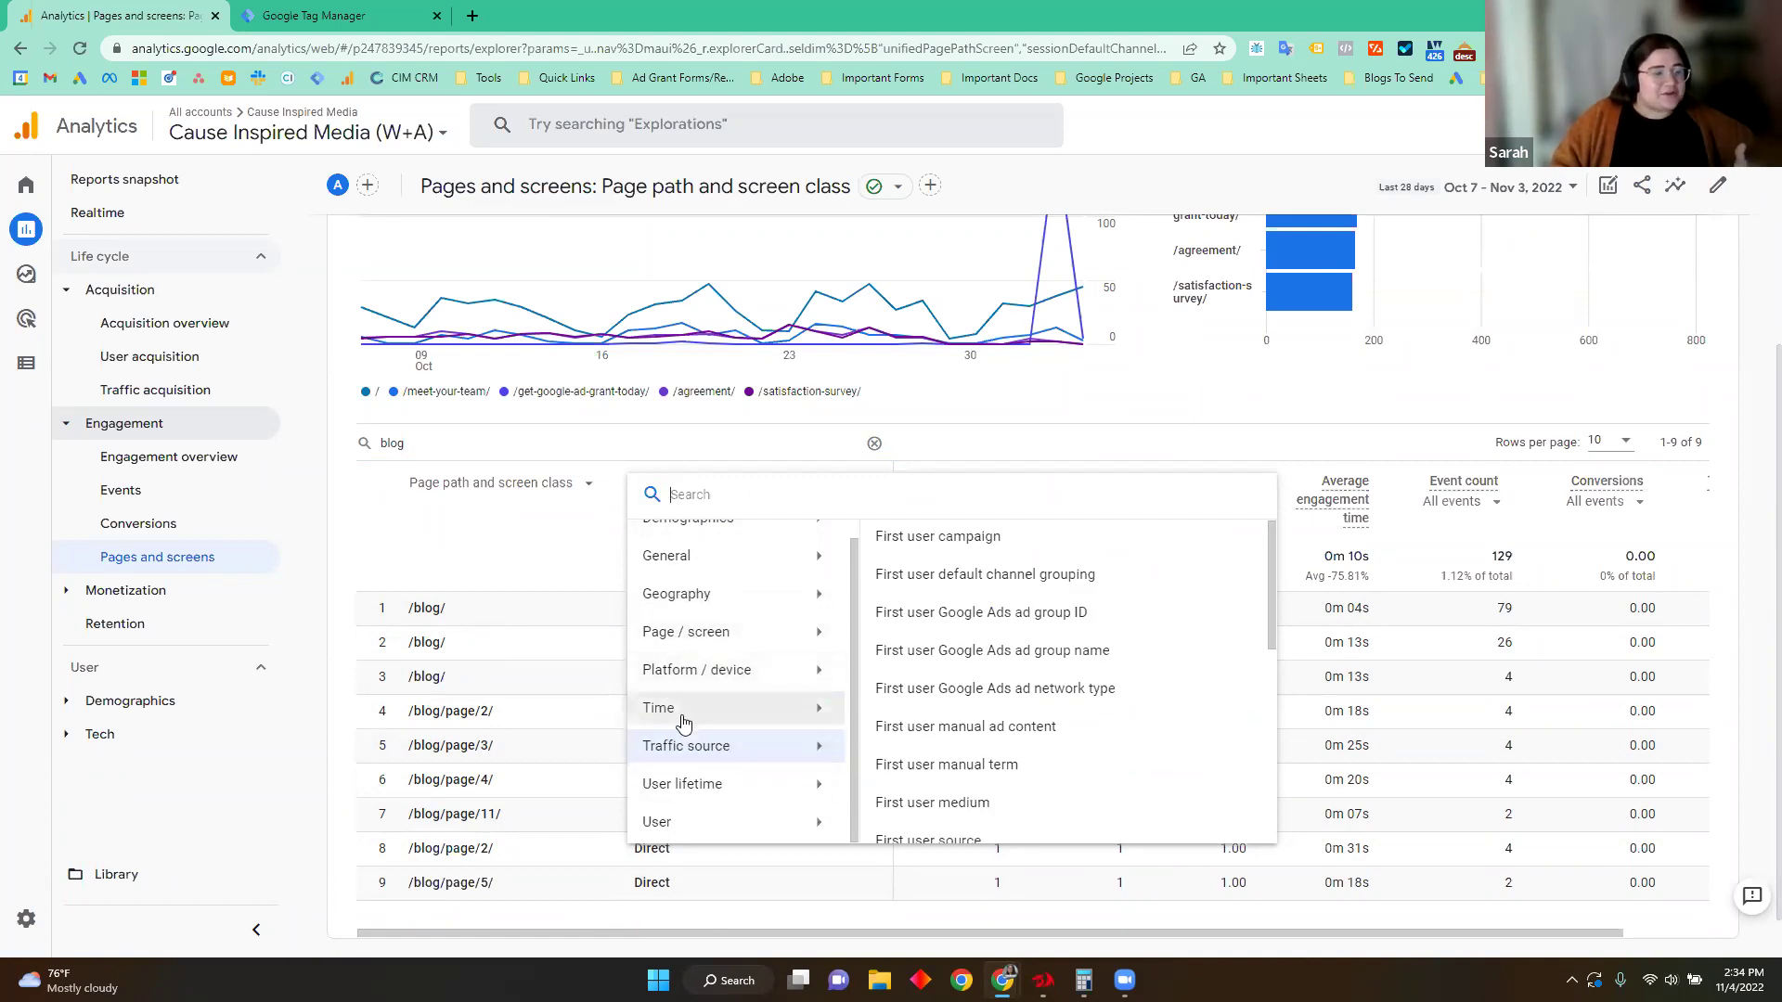
left_click(692, 824)
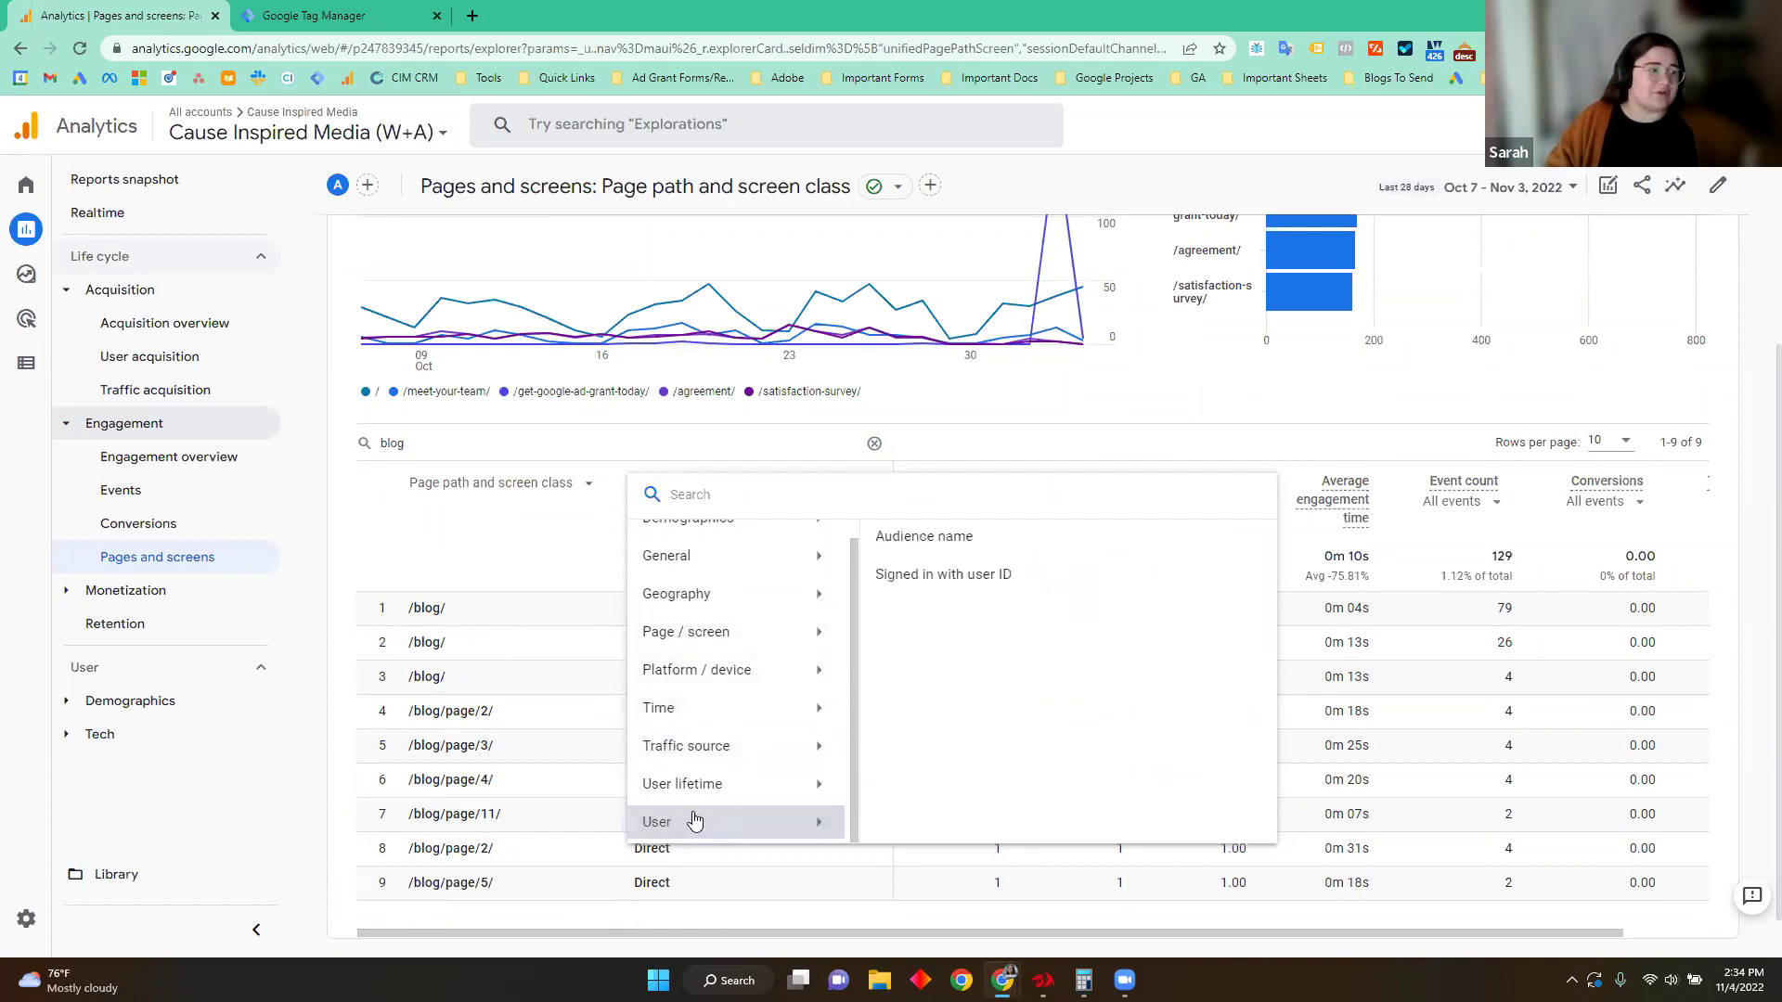
left_click(697, 785)
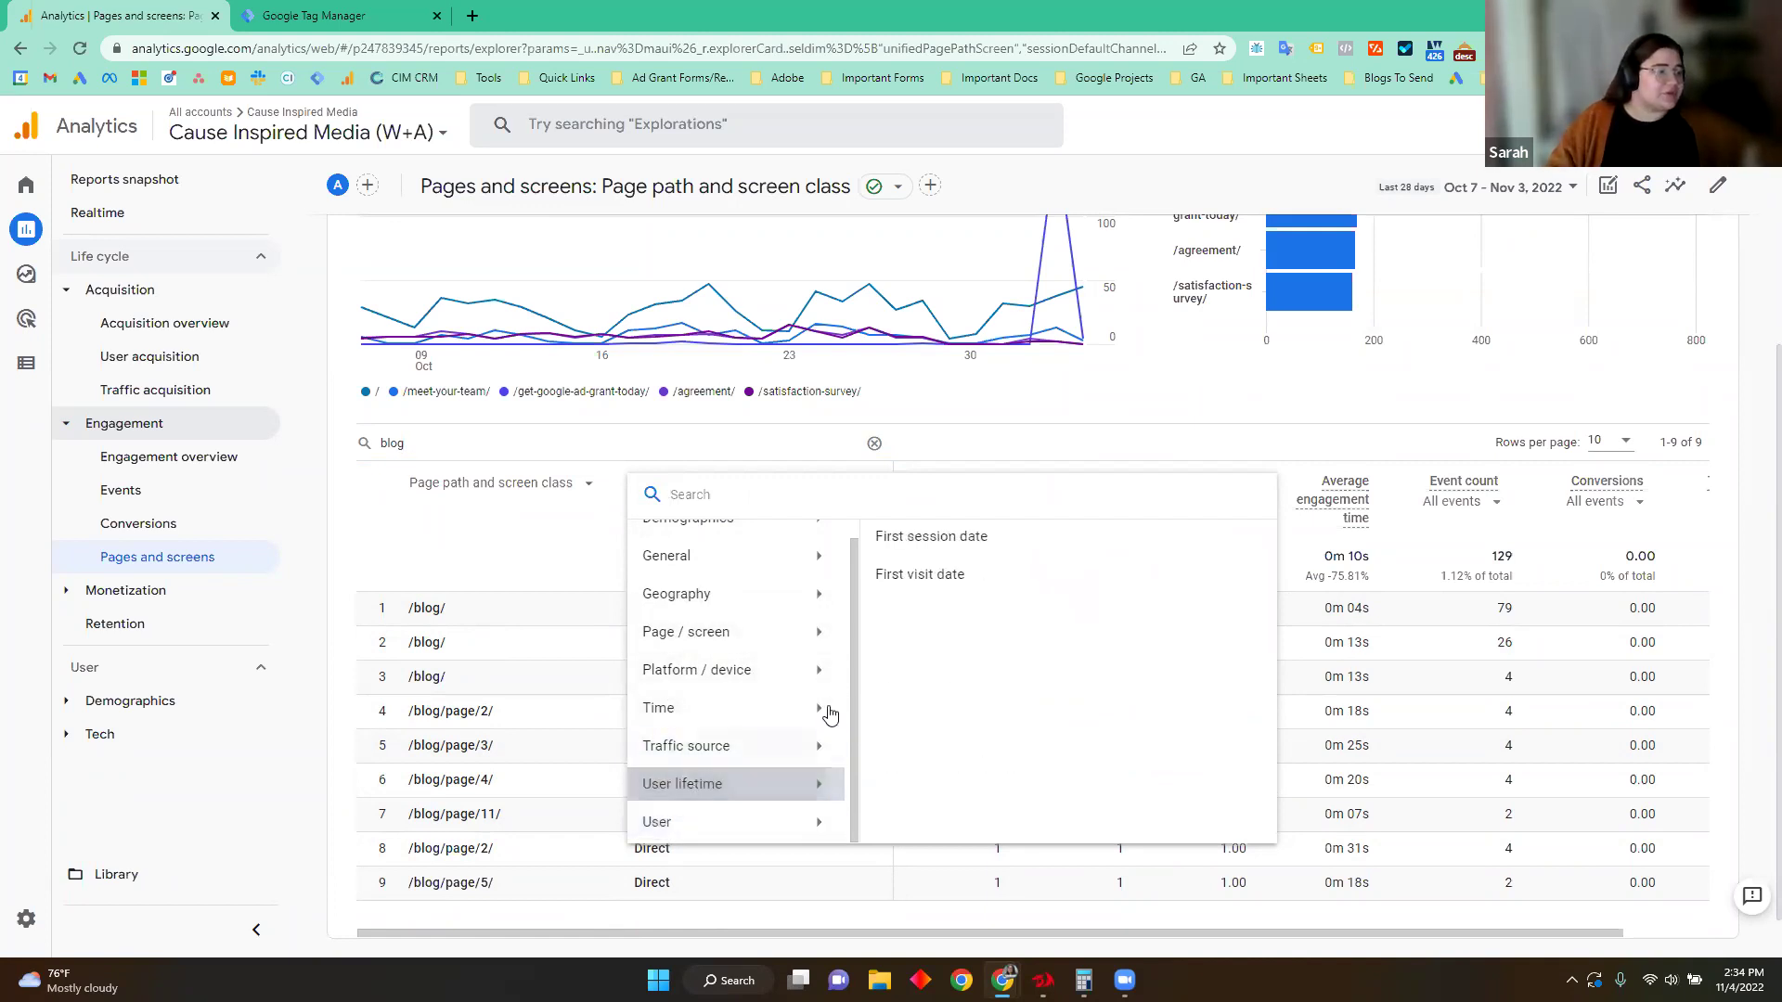
left_click(692, 593)
left_click(433, 614)
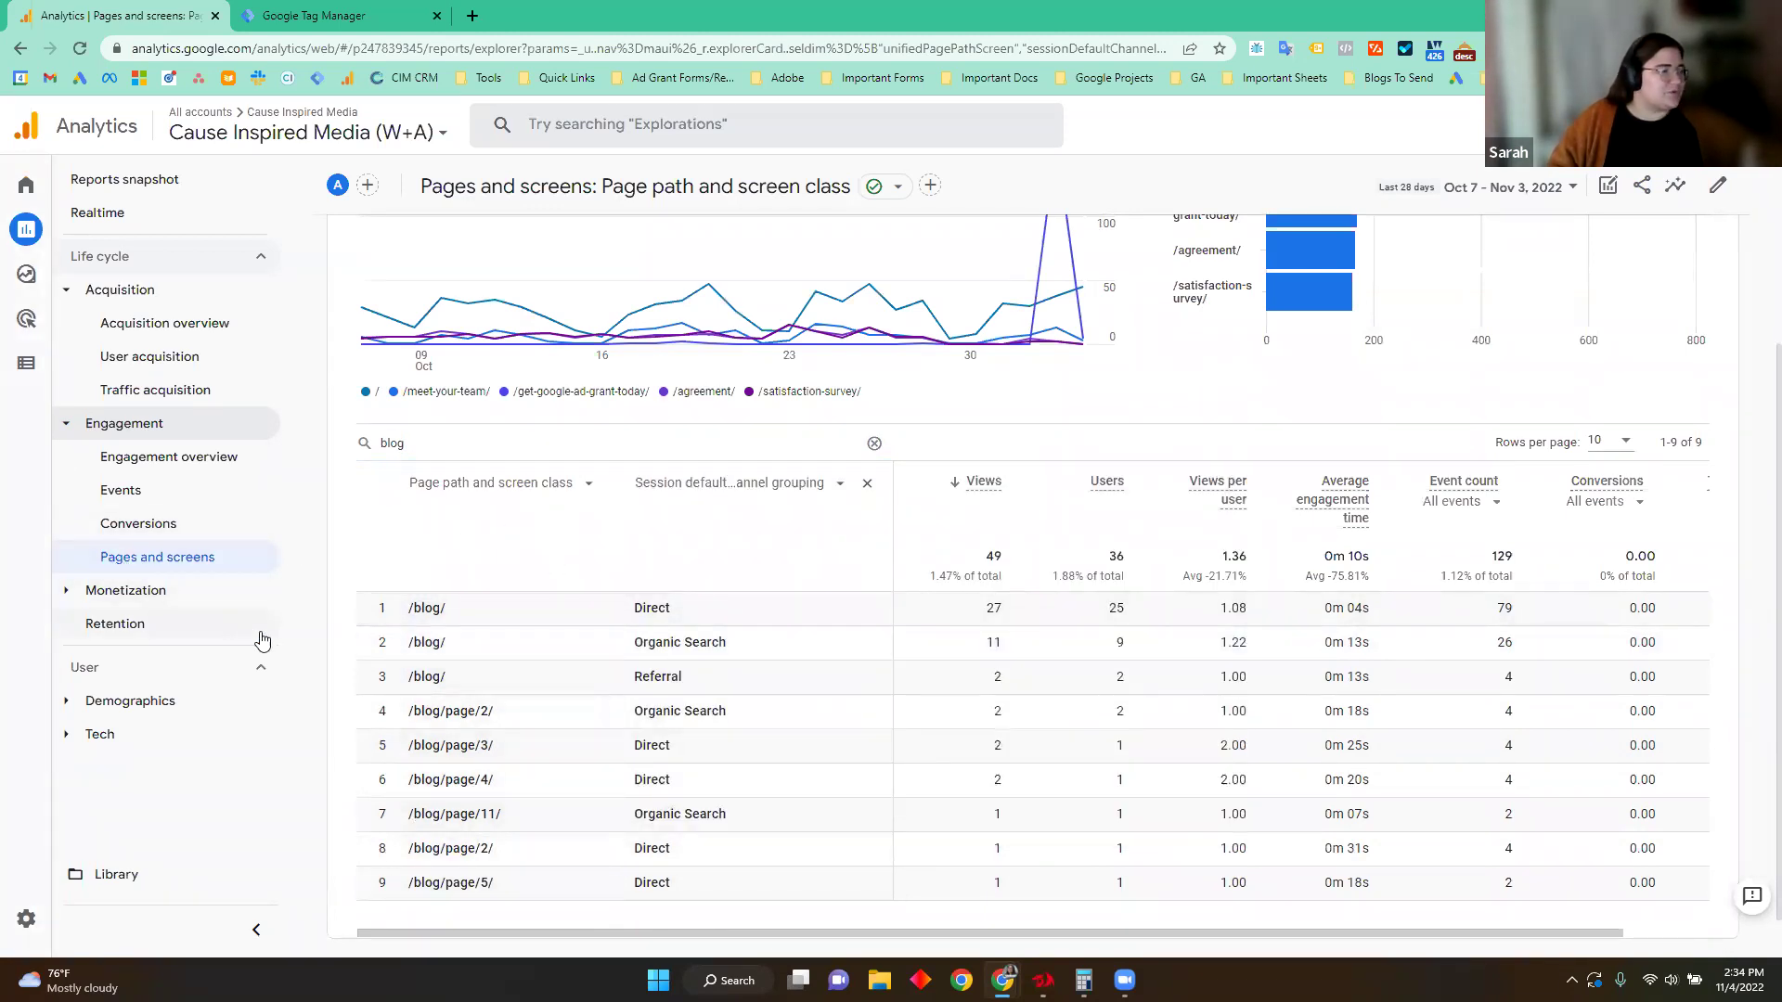
Step: Expand the Monetization reports, and open the Retention overview to look over its charts
left_click(130, 592)
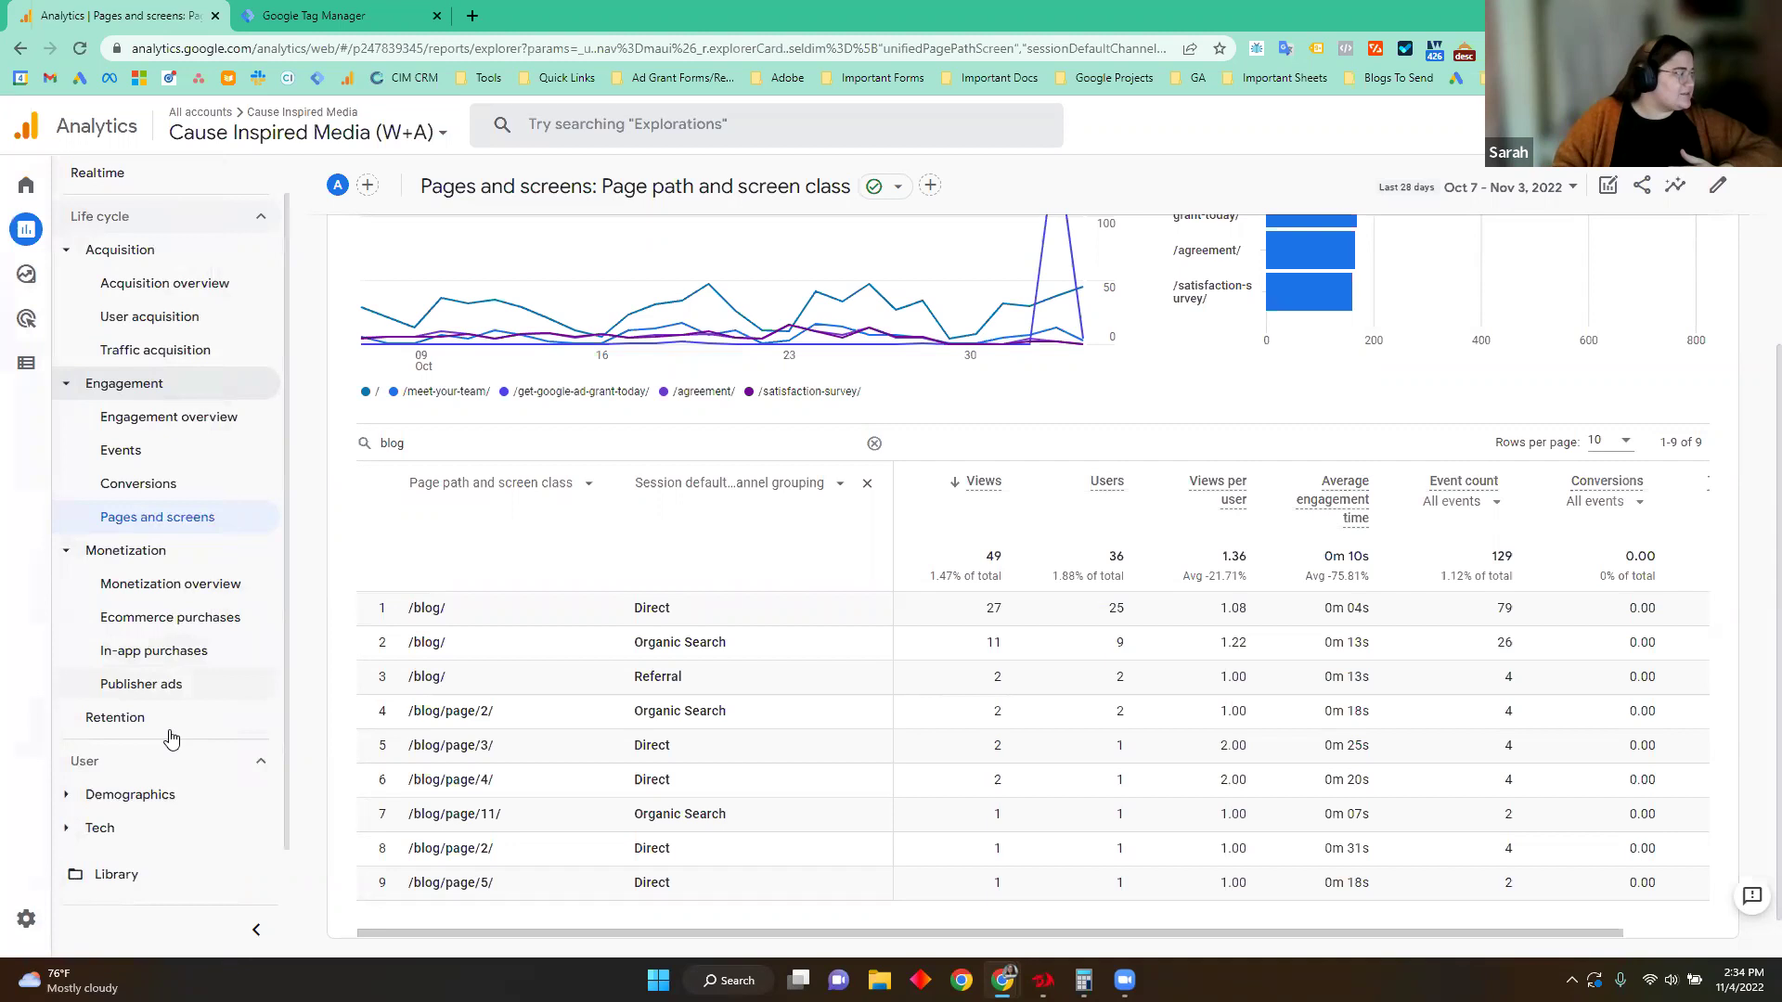
left_click(112, 726)
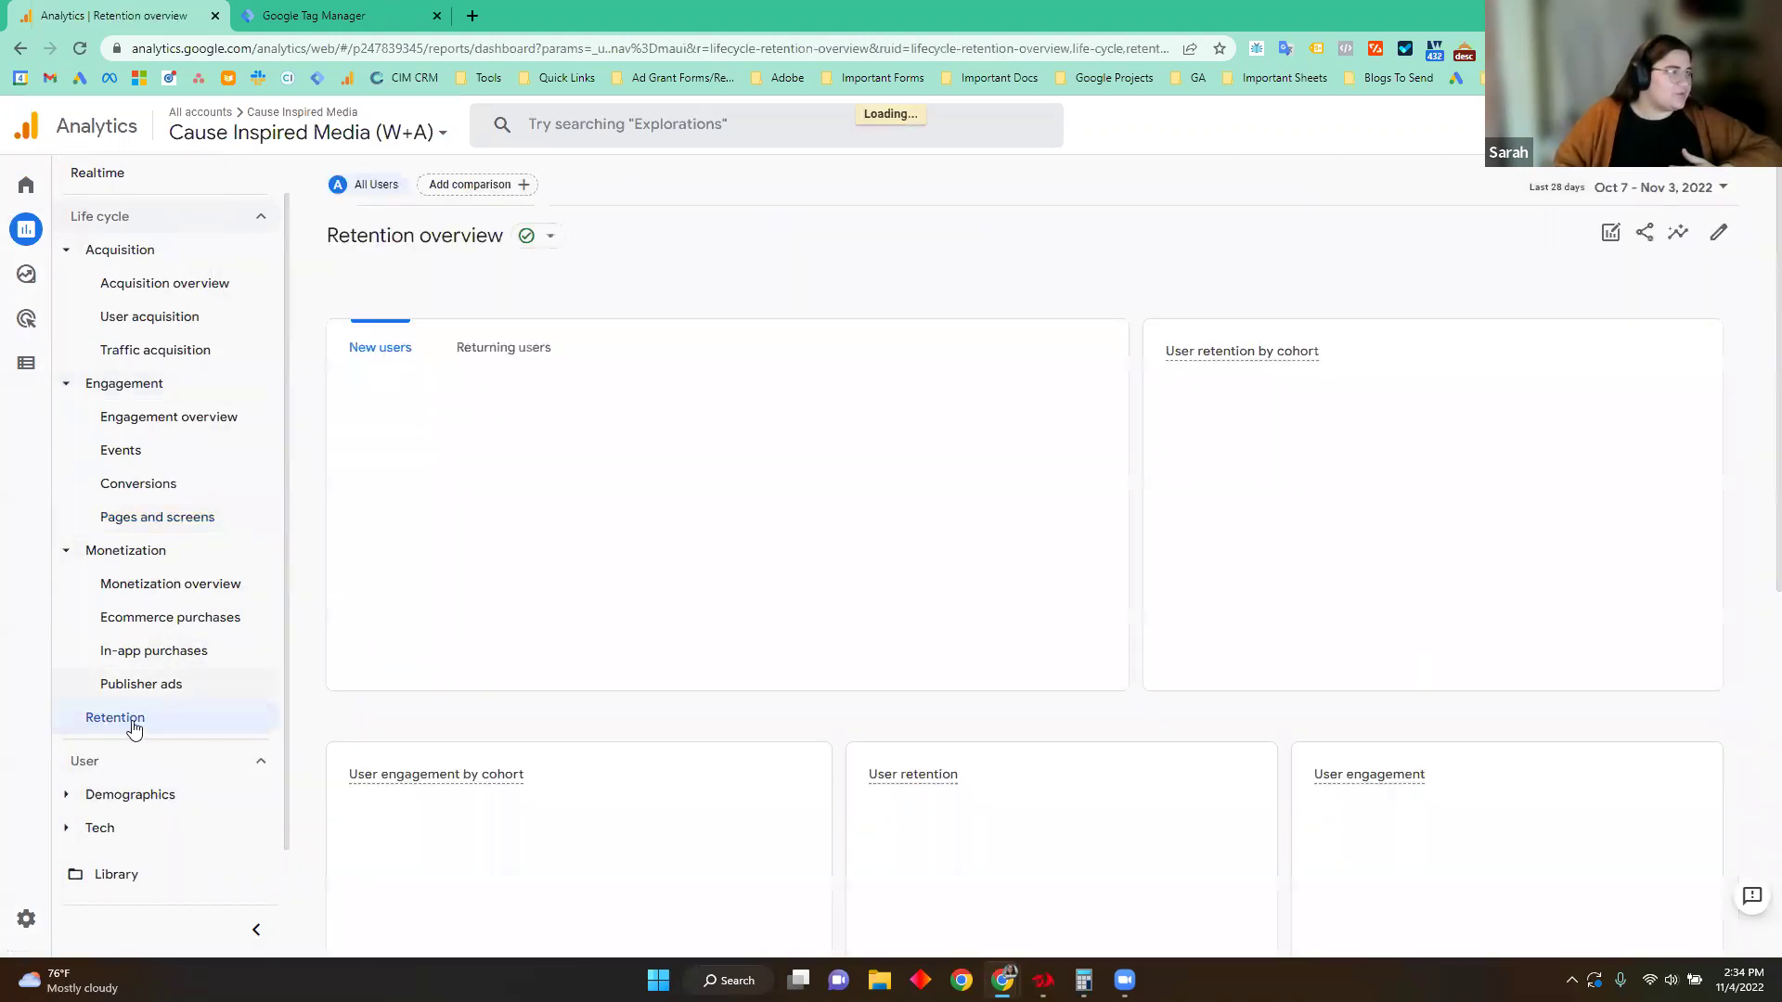
scroll(628, 666, "down", 5)
scroll(780, 684, "up", 5)
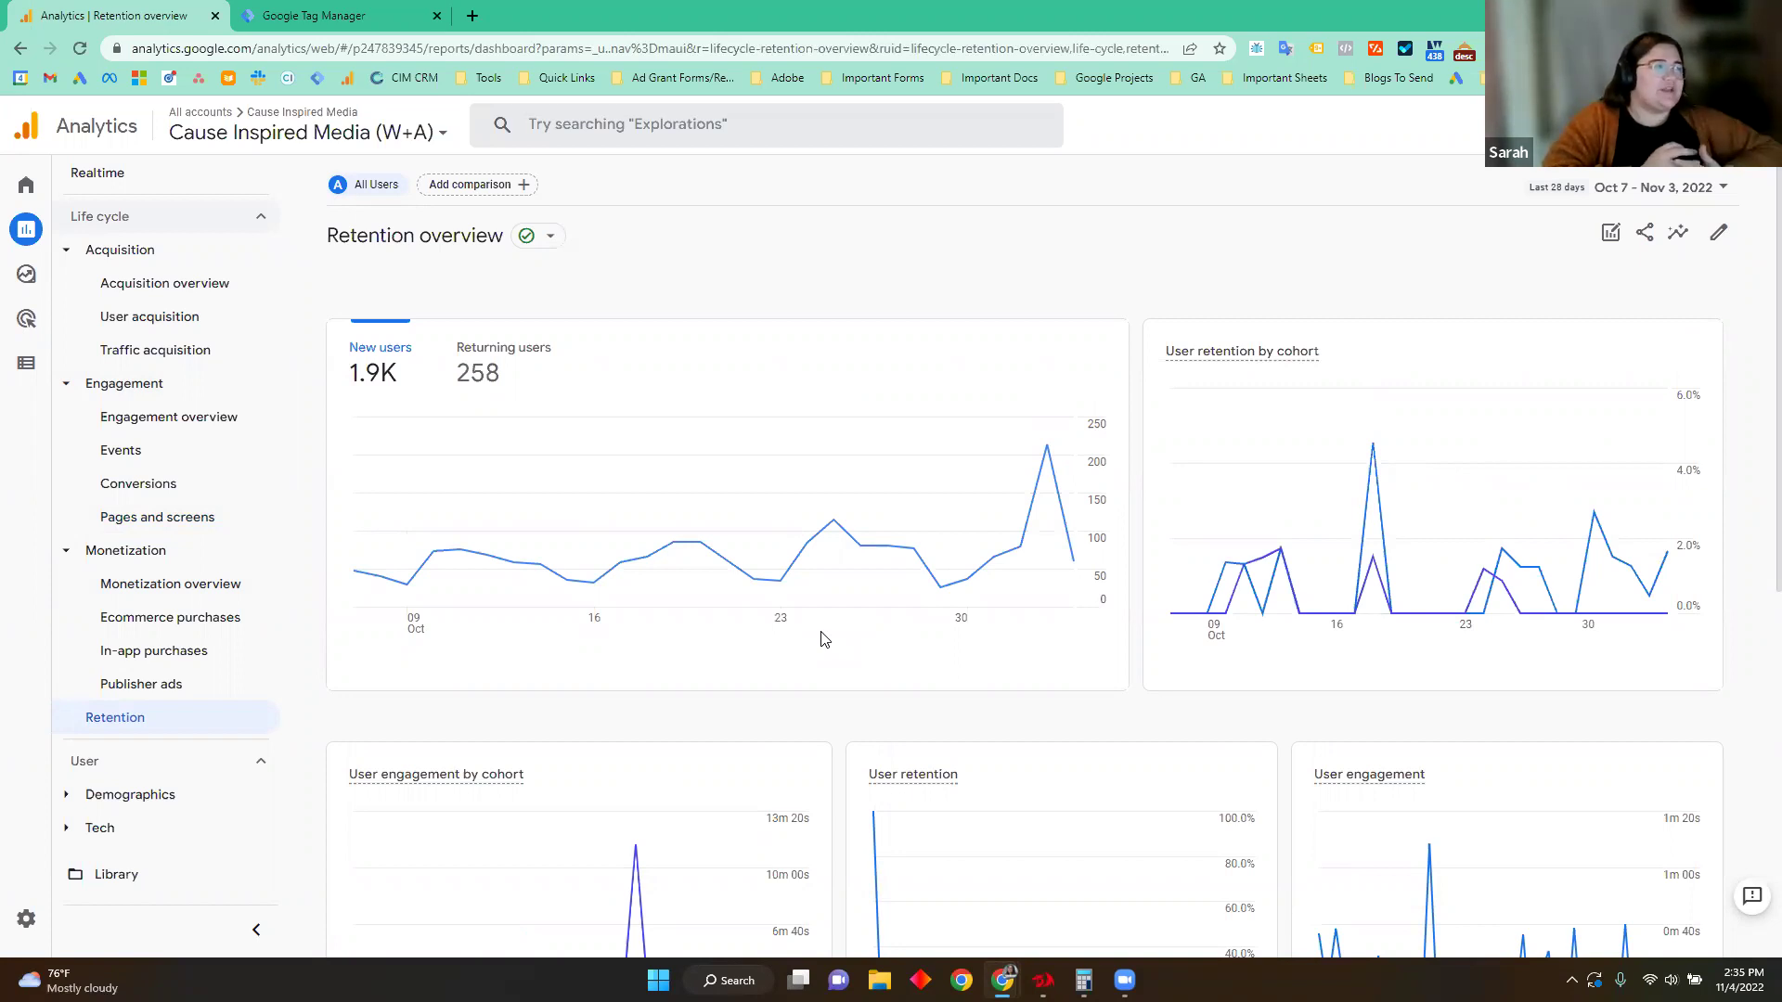
Step: Show Returning users in the Retention overview's main chart and examine the retention and engagement charts by cohort
left_click(492, 368)
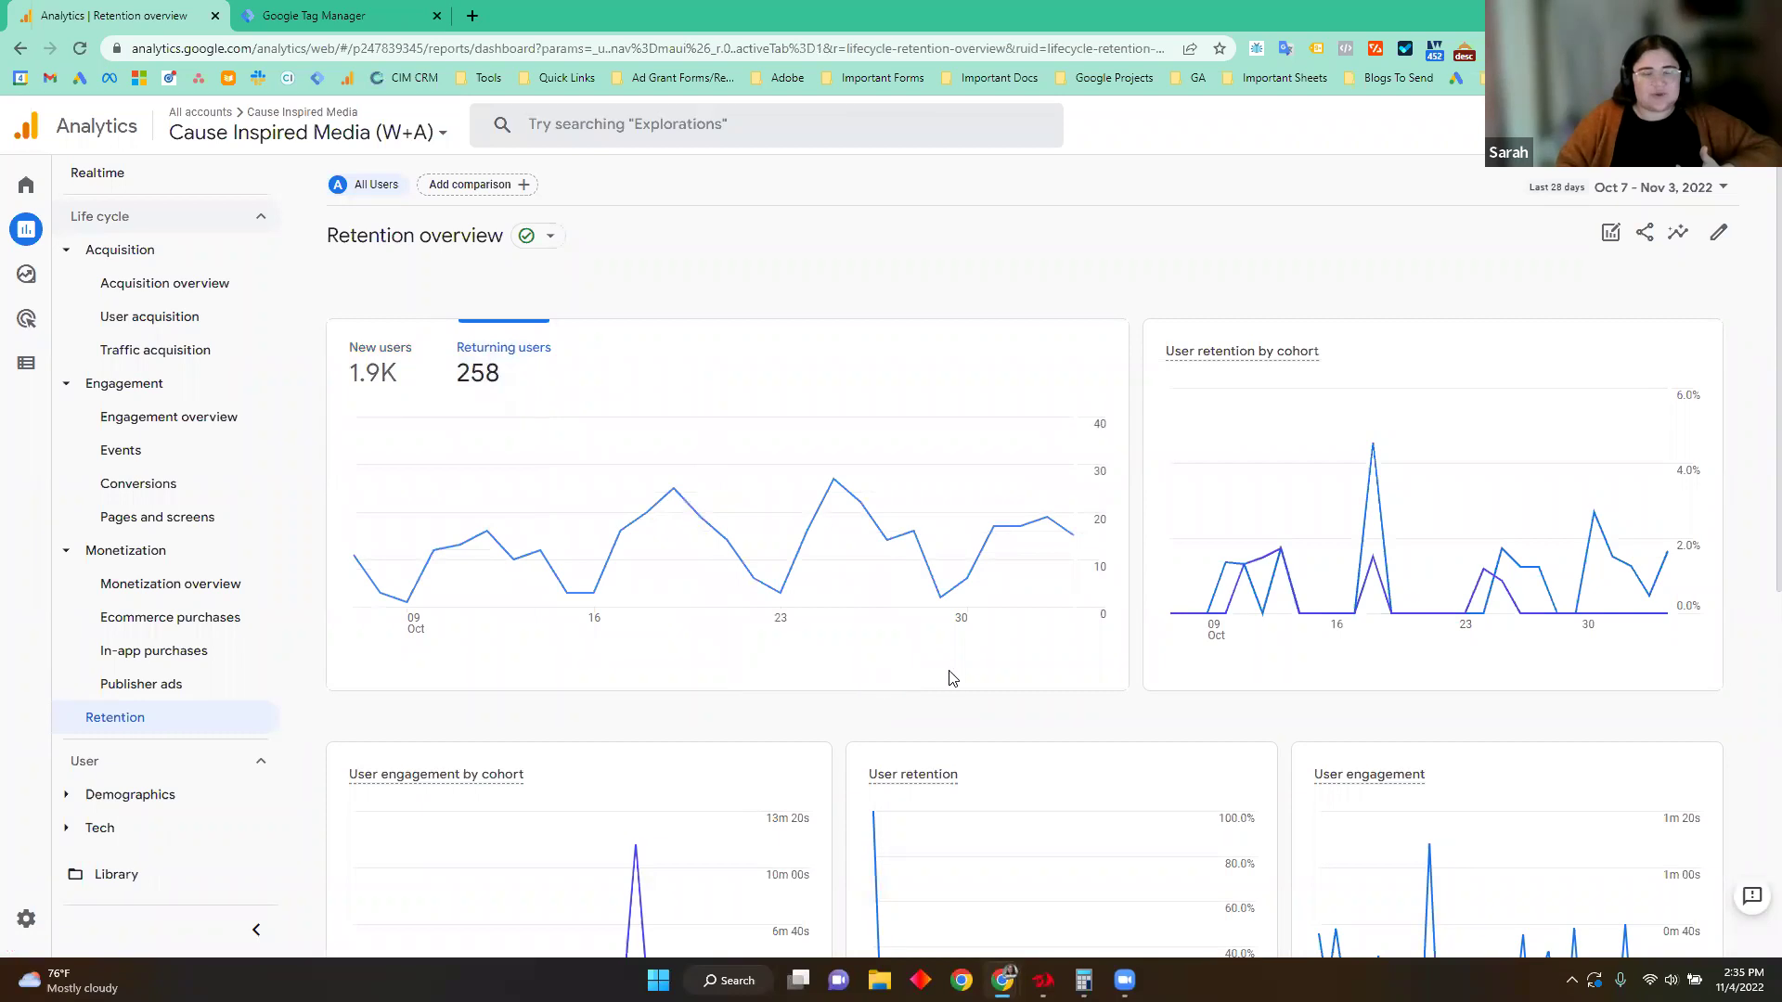
scroll(952, 672, "down", 1)
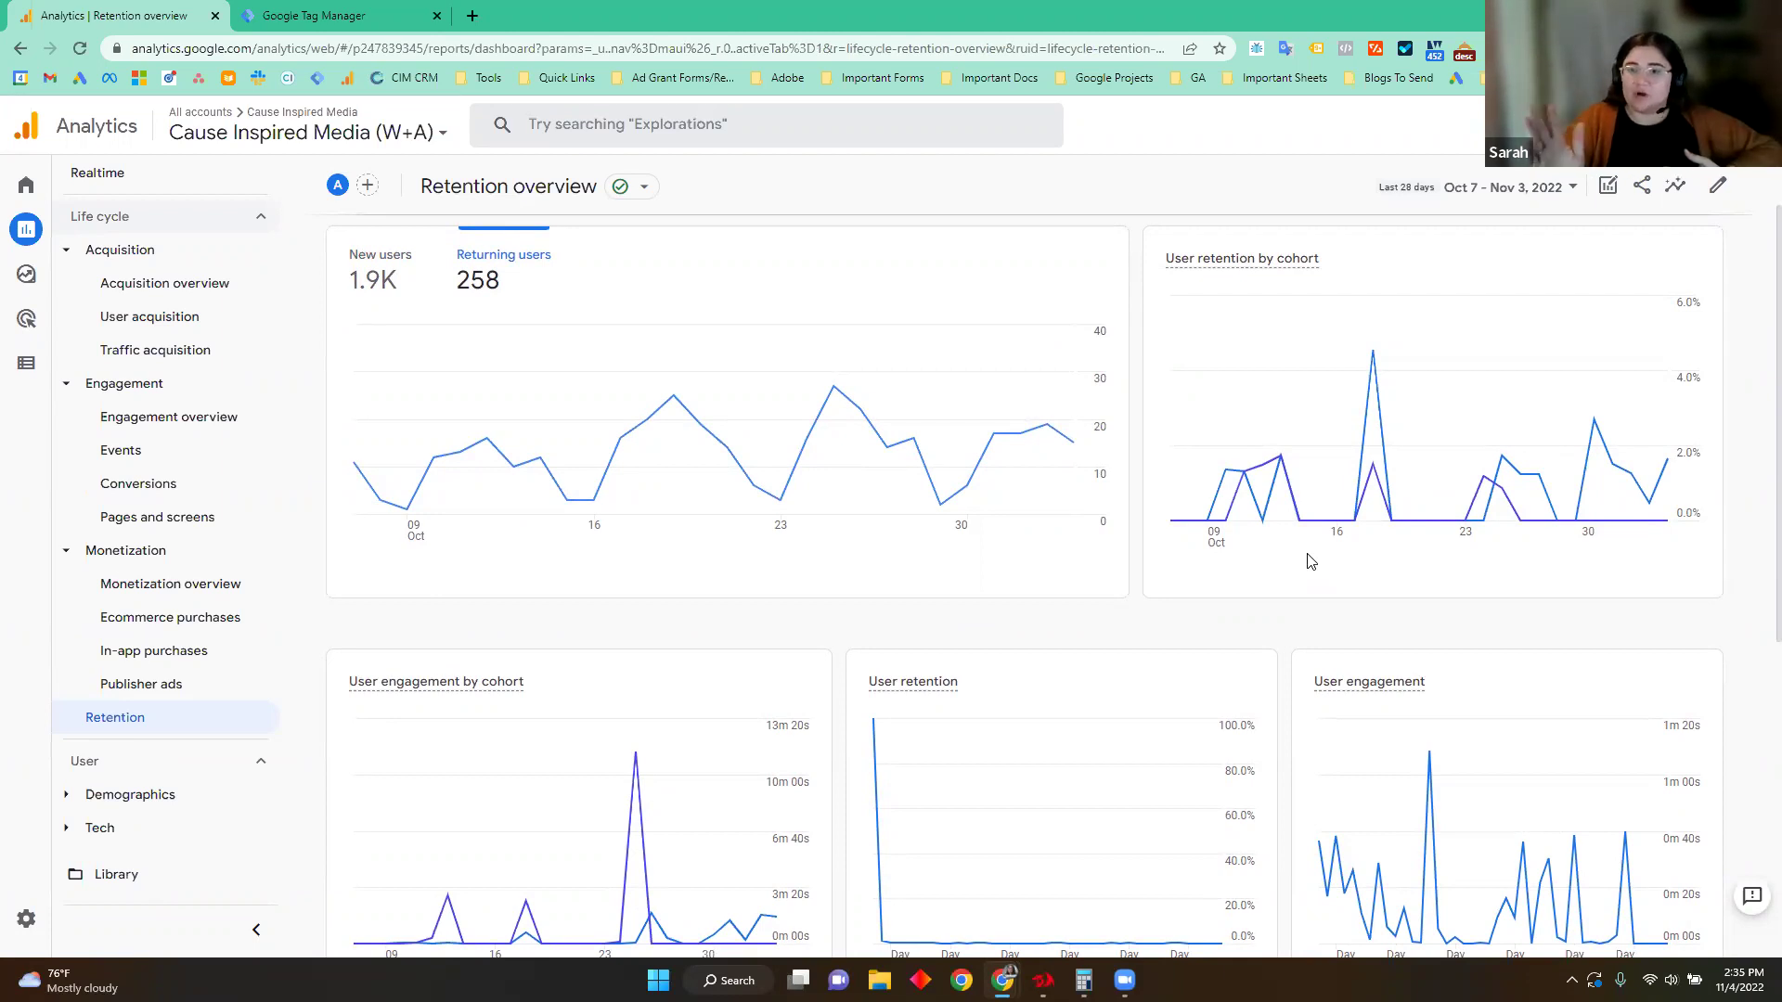
scroll(1178, 625, "down", 2)
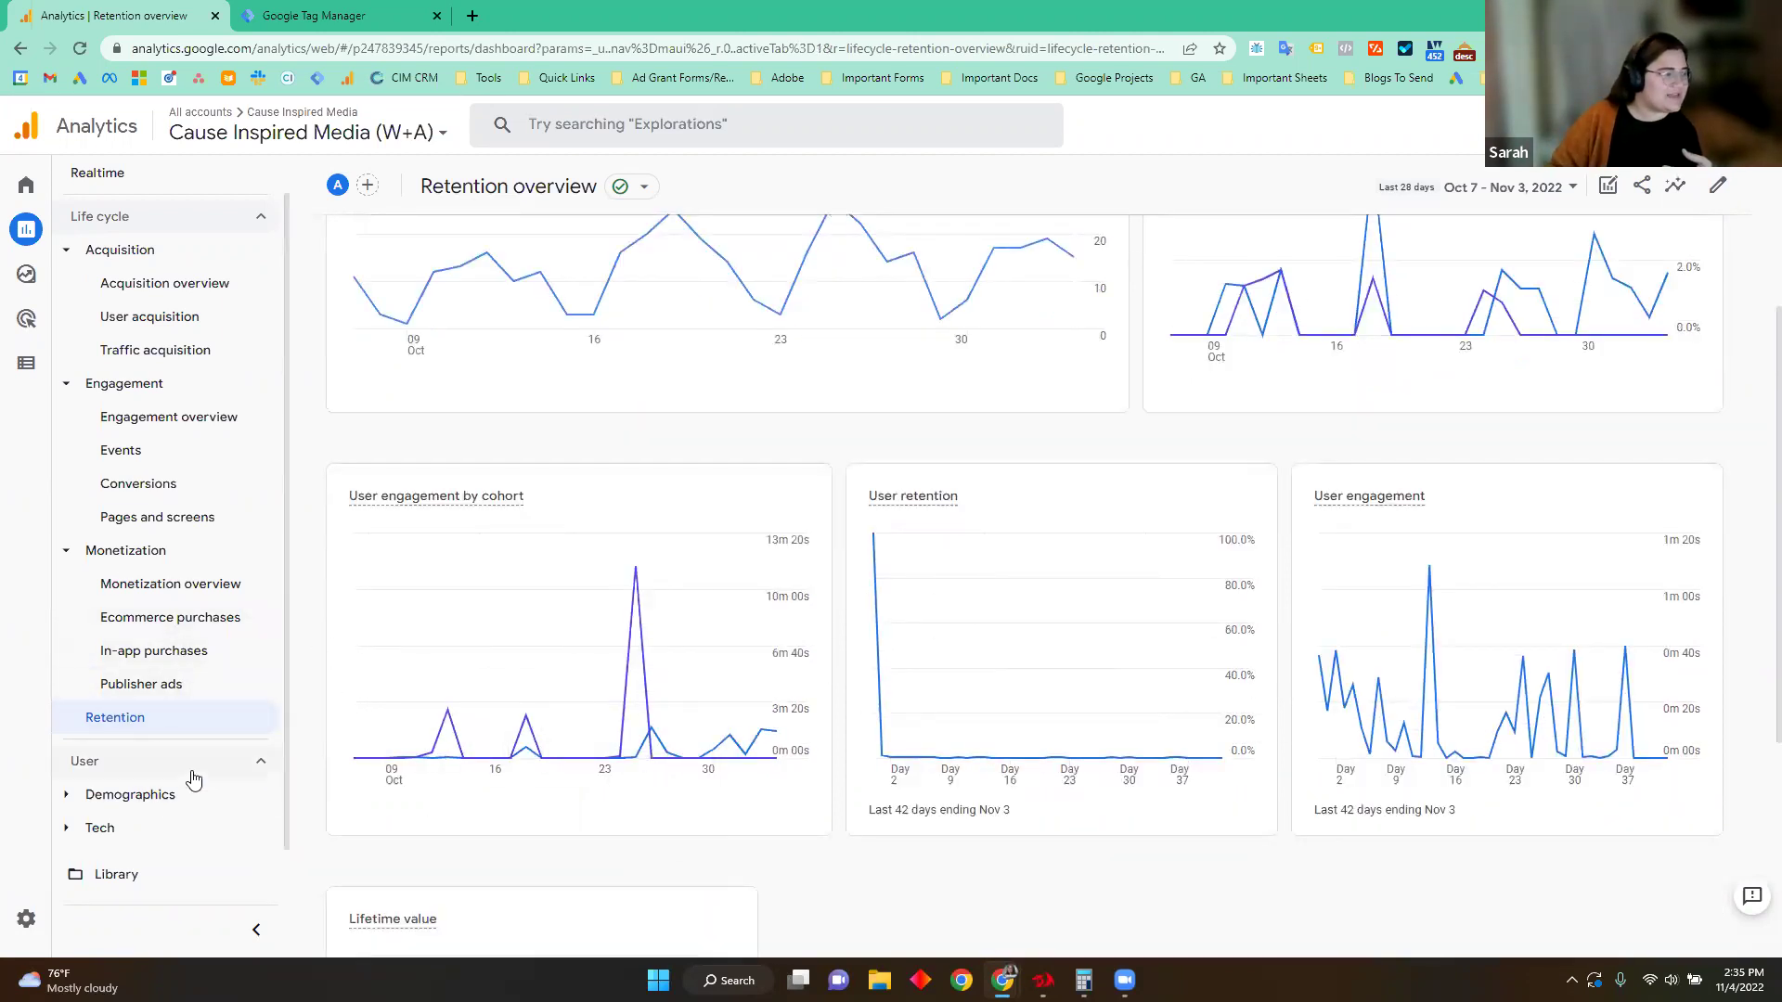
Step: Expand the Demographics and Tech report groups and open the Demographics overview
left_click(123, 797)
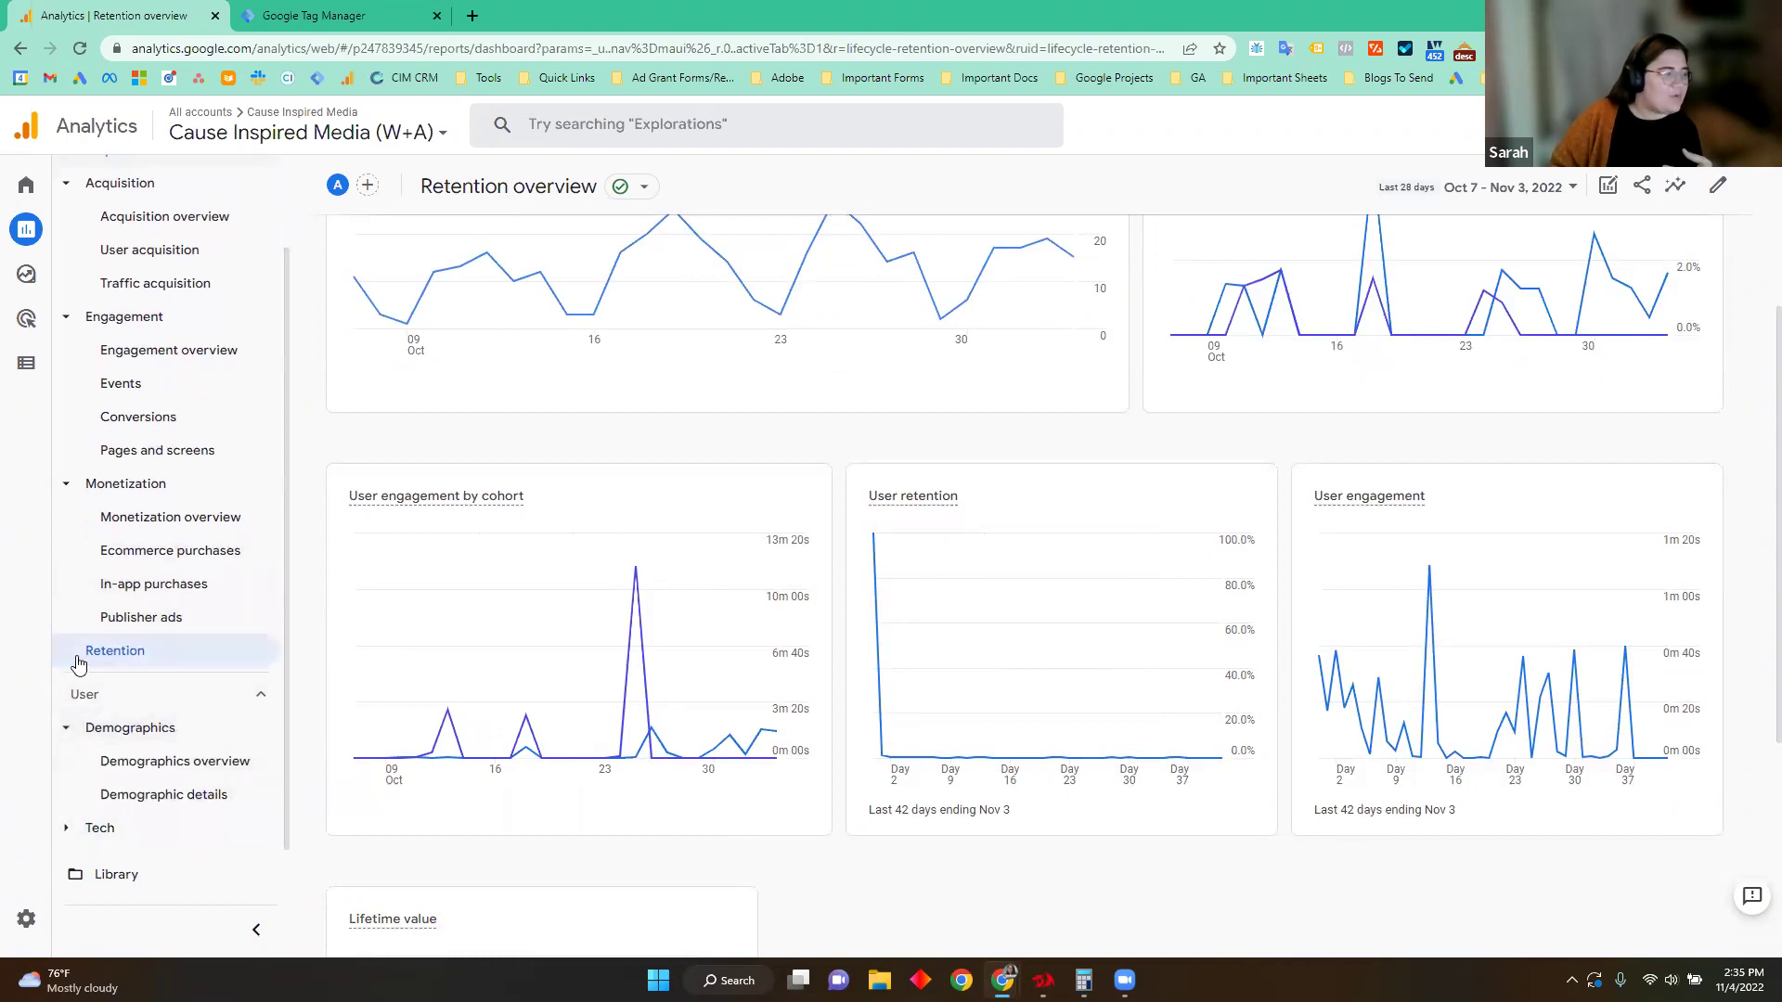
left_click(103, 825)
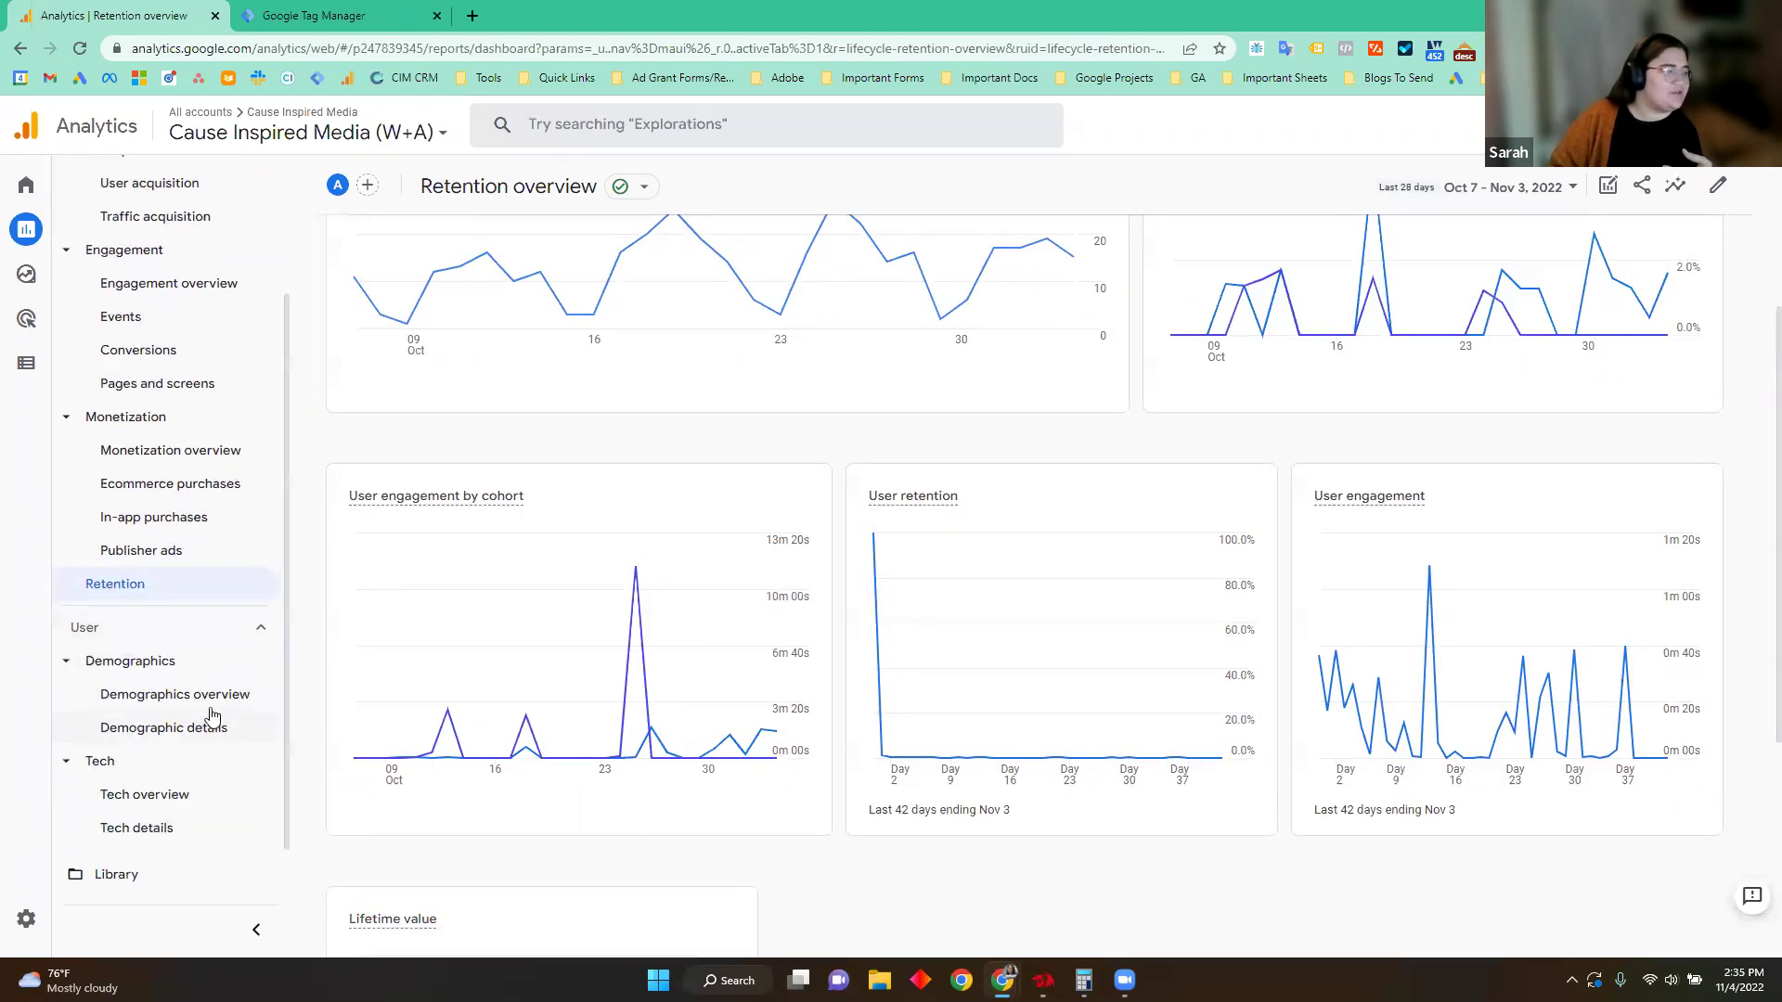
left_click(130, 708)
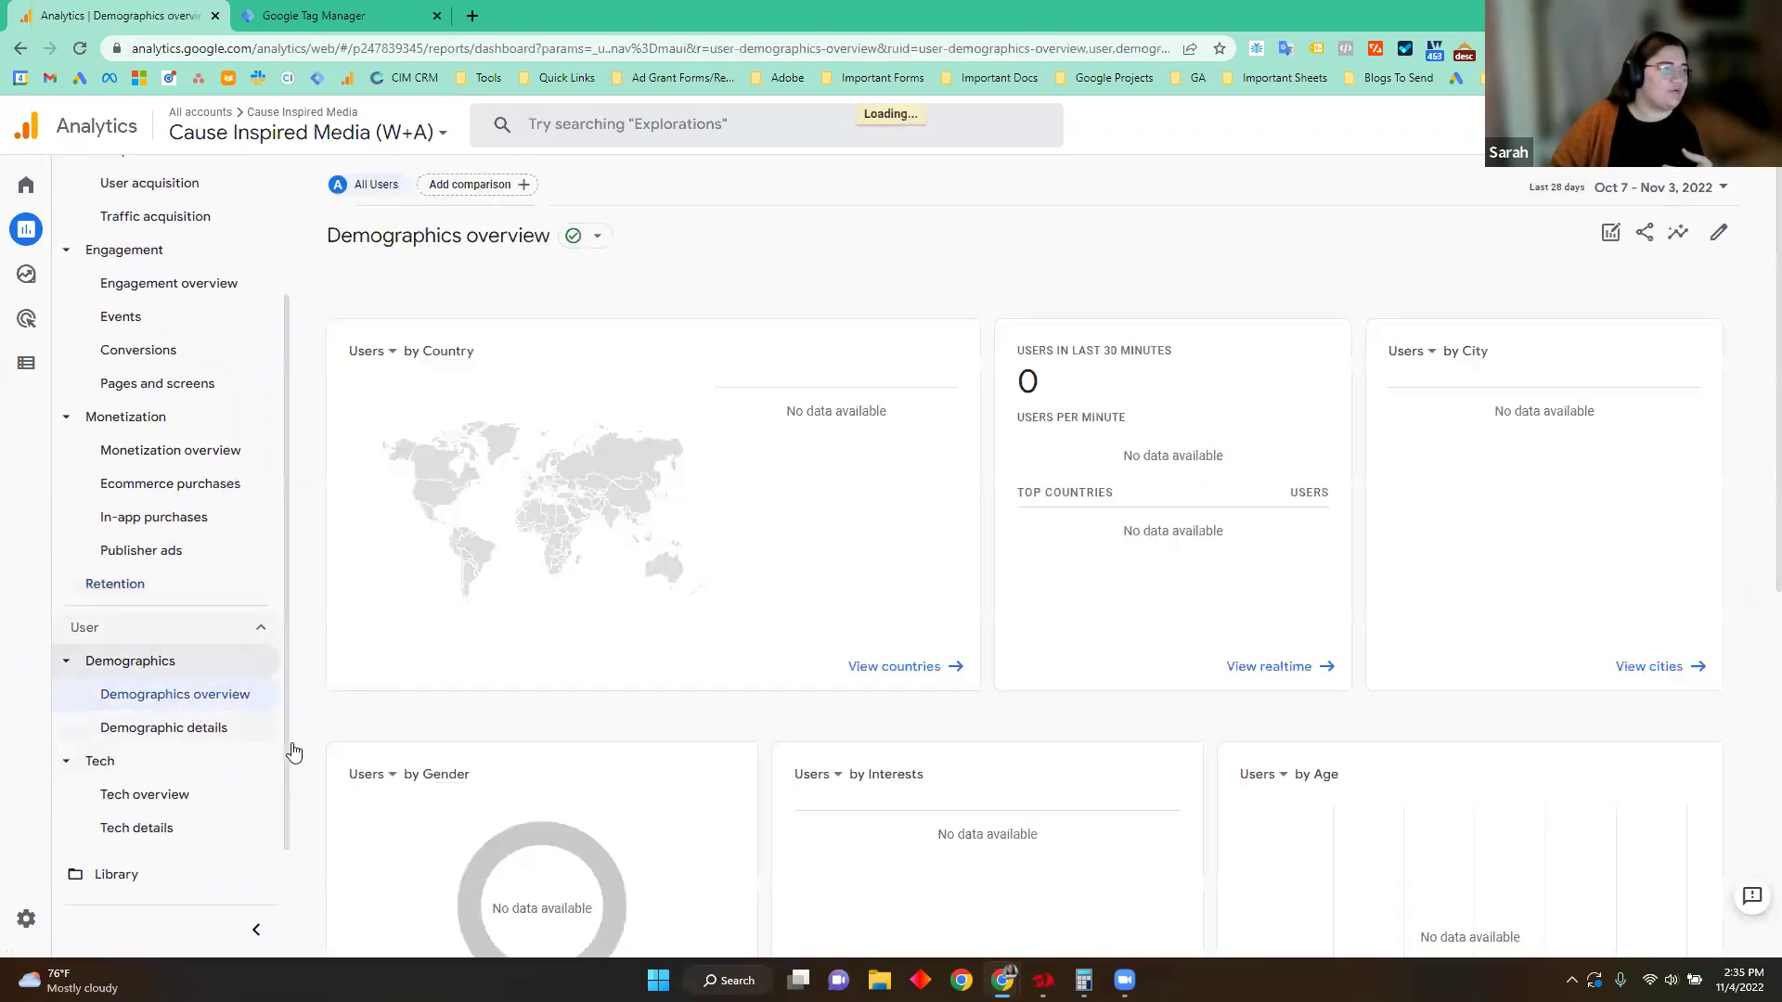
Step: Look over the Demographics overview cards for country, city, gender, interests, age and language
scroll(682, 740, "down", 1)
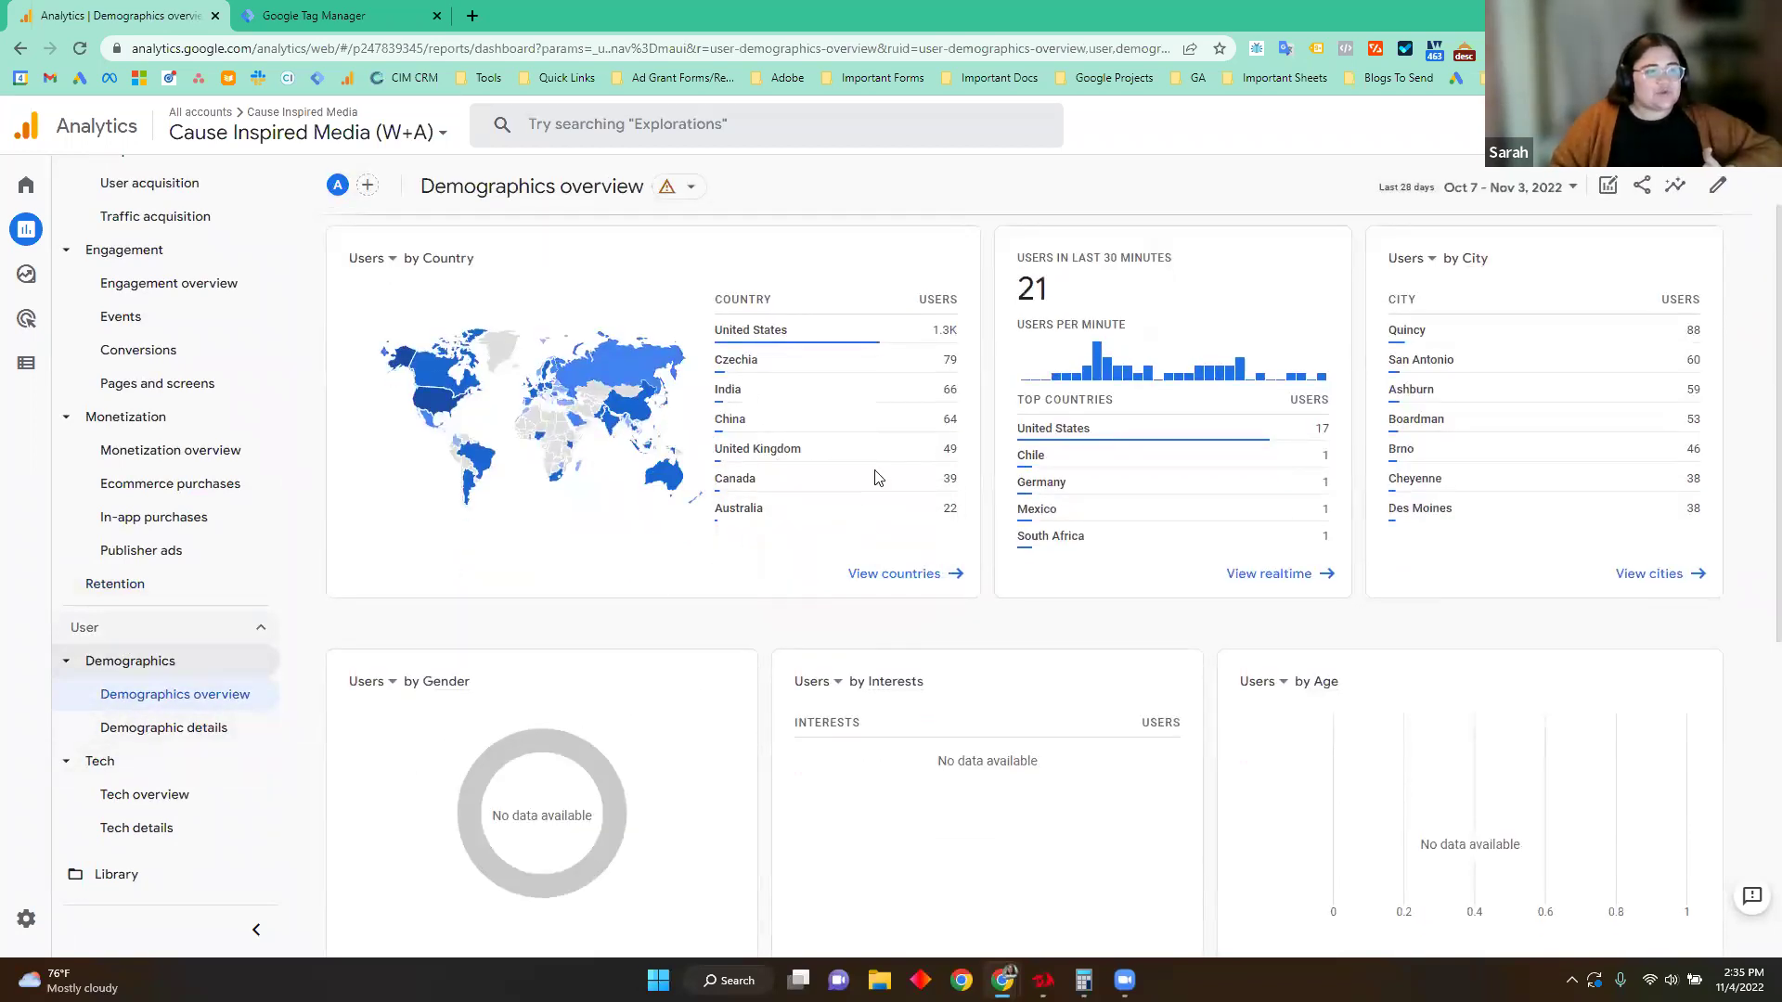
scroll(966, 609, "down", 5)
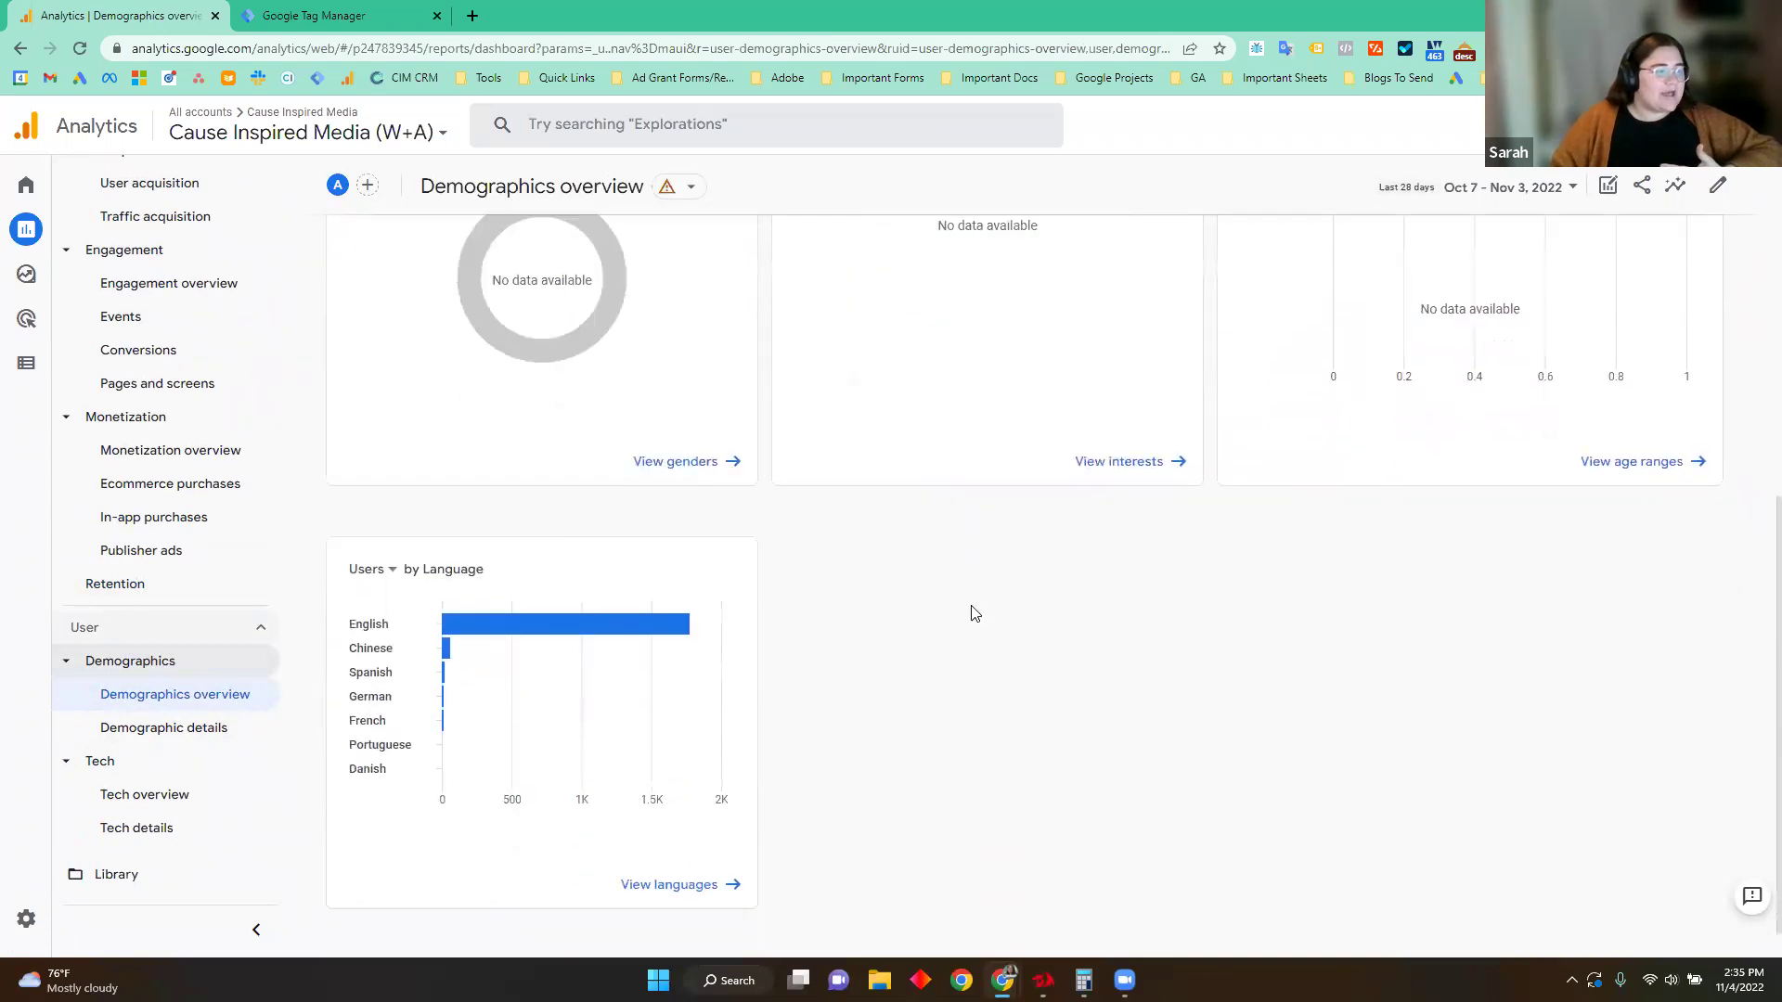
scroll(794, 412, "up", 2)
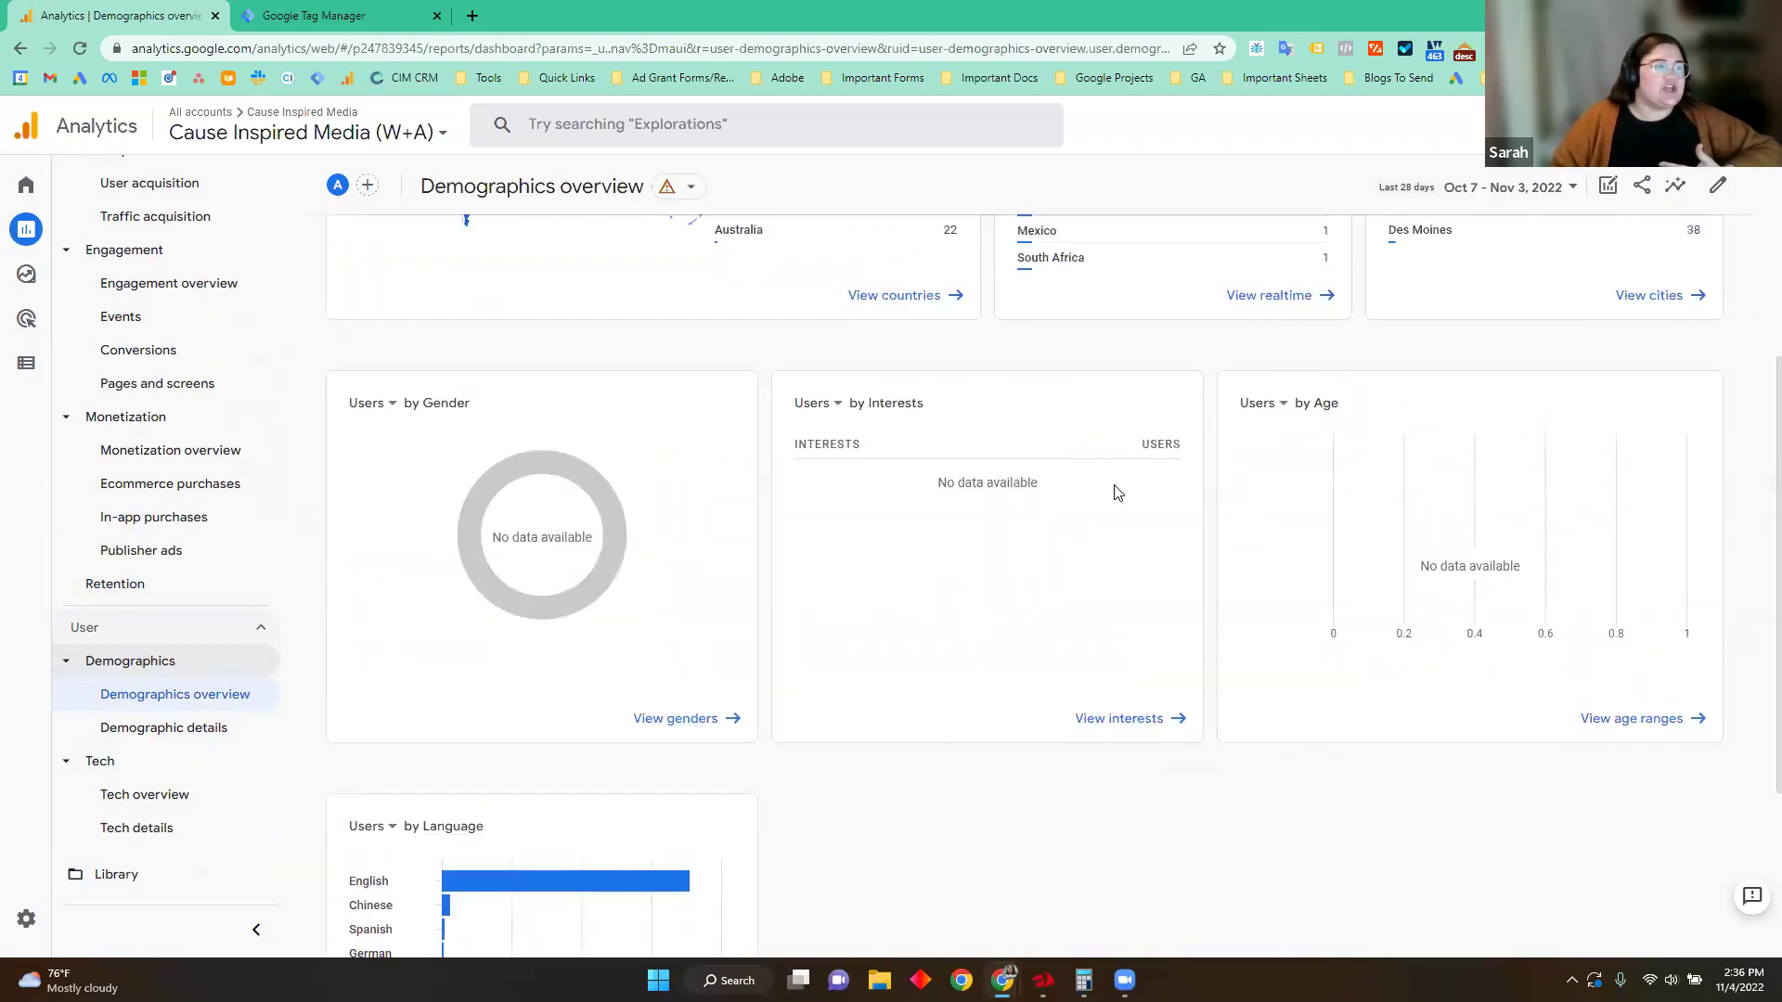
mouse_move(28, 929)
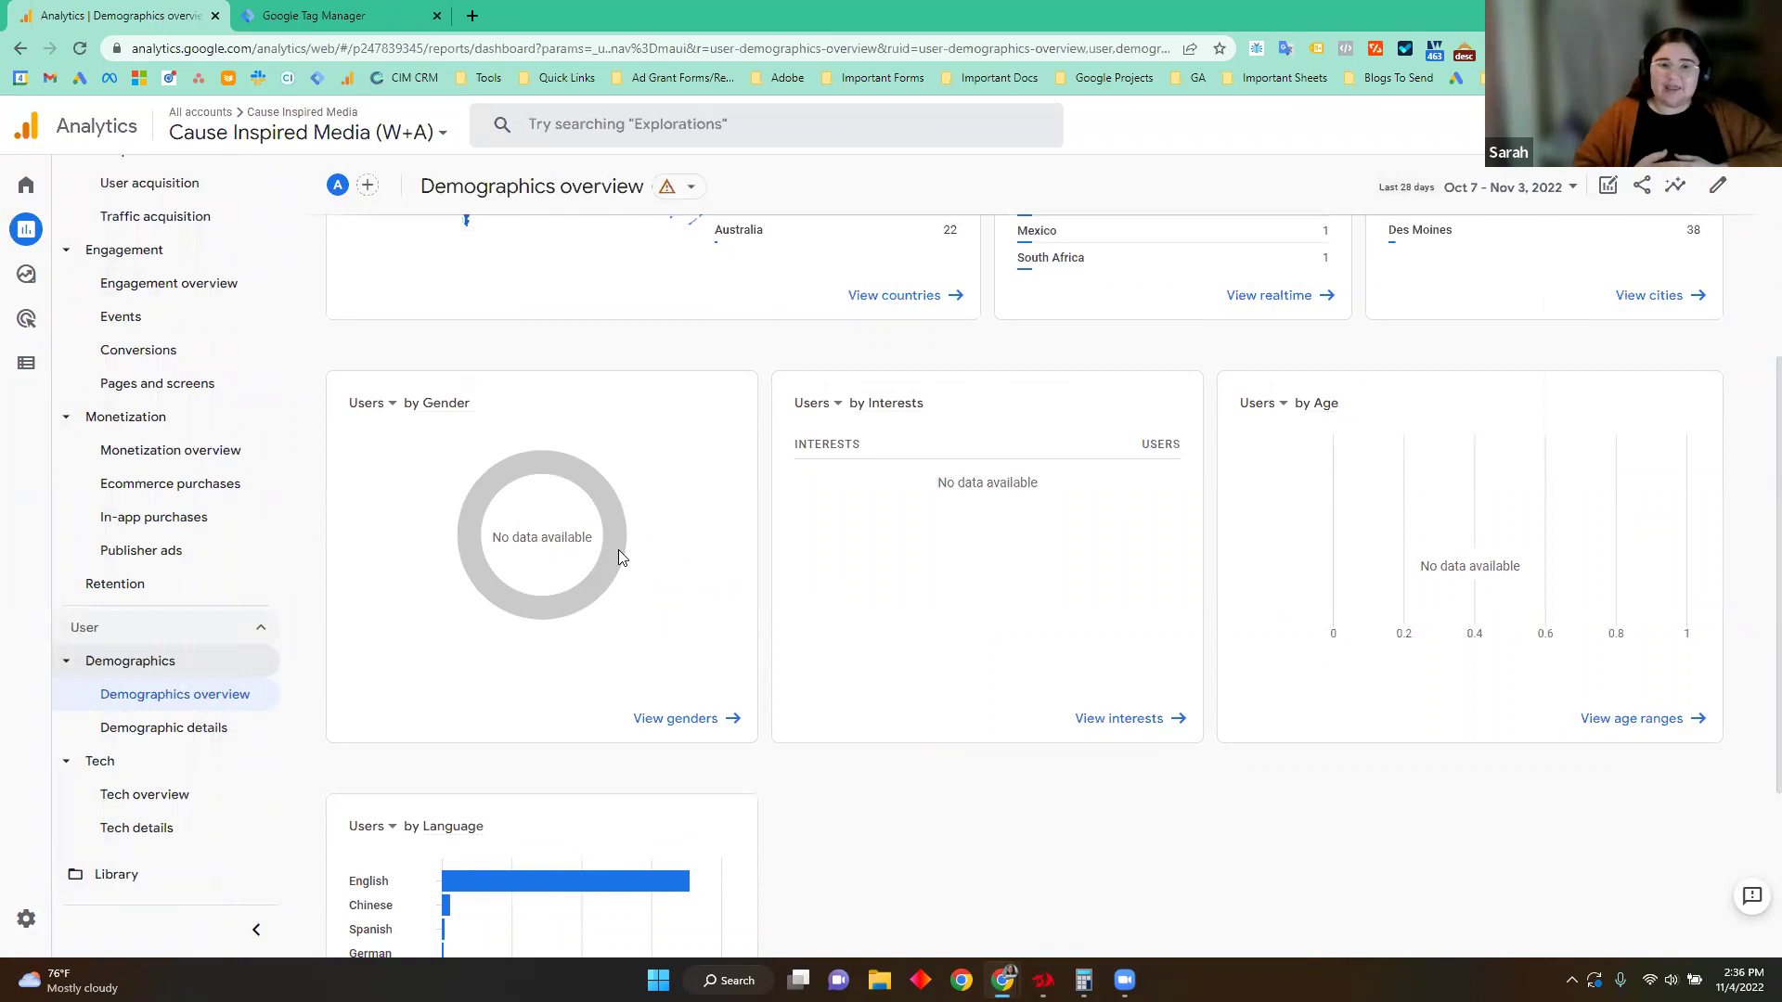
Step: Open the Demographic details report, view the primary dimensions available for its table, and close the list without choosing another one
left_click(167, 733)
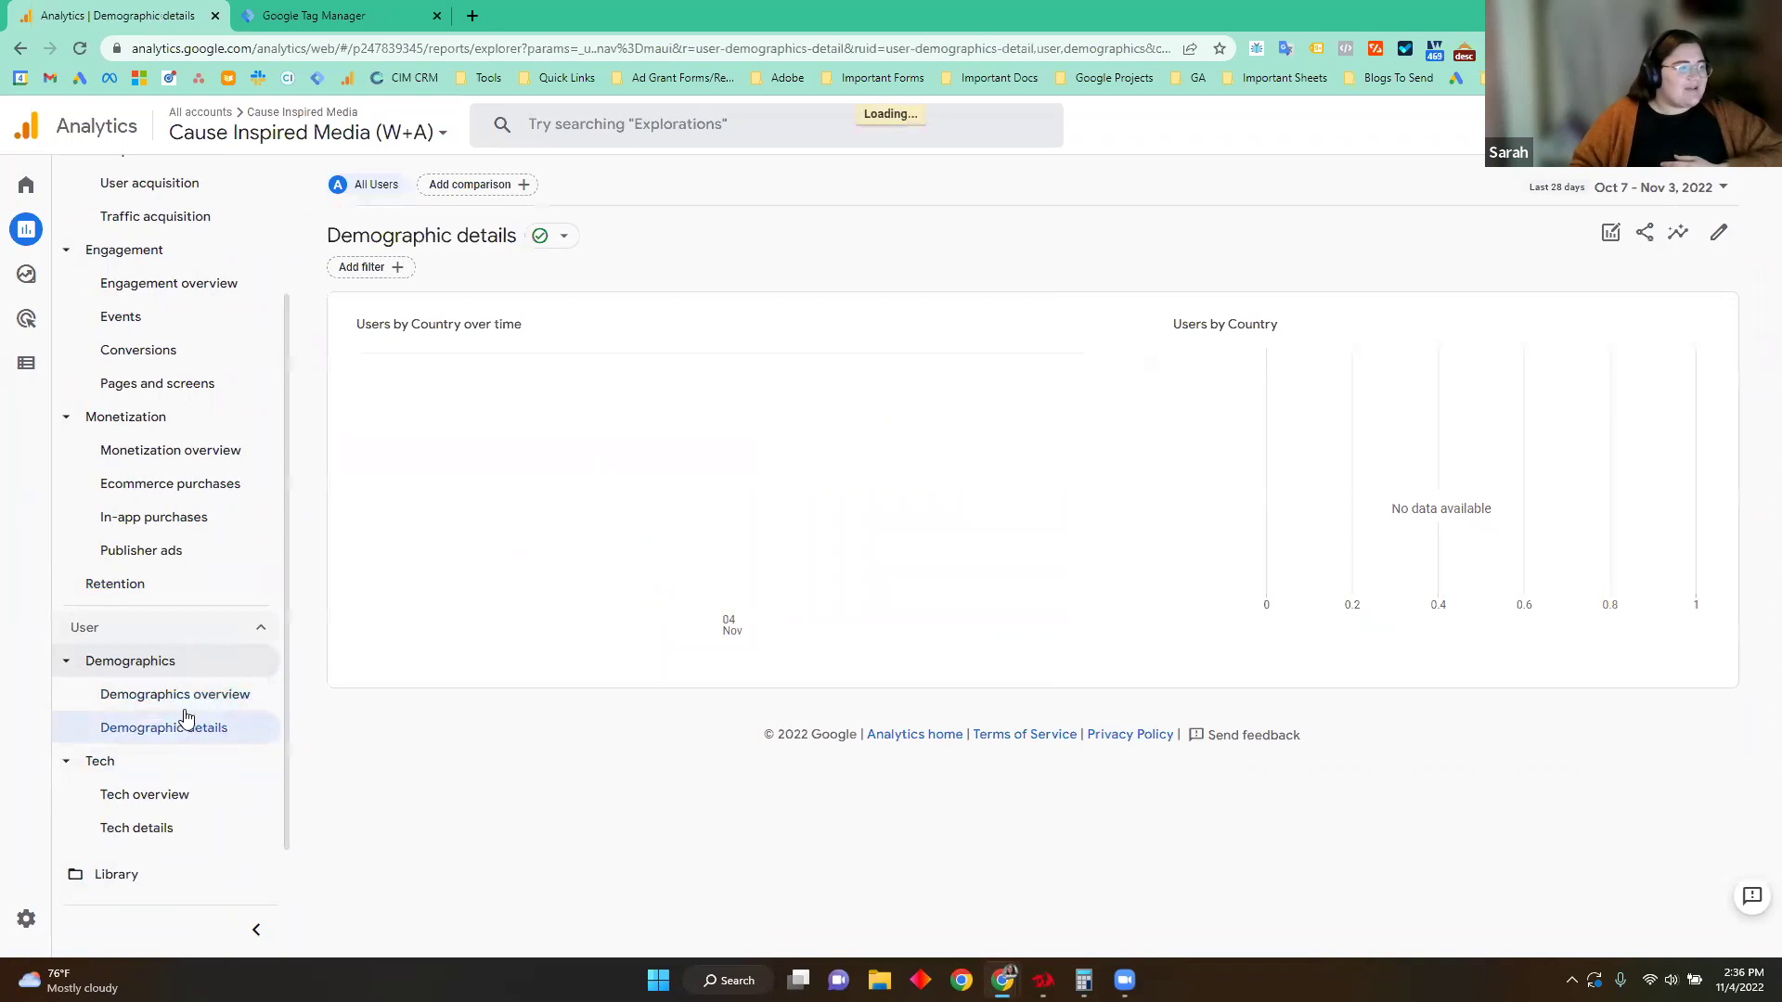
scroll(682, 571, "down", 4)
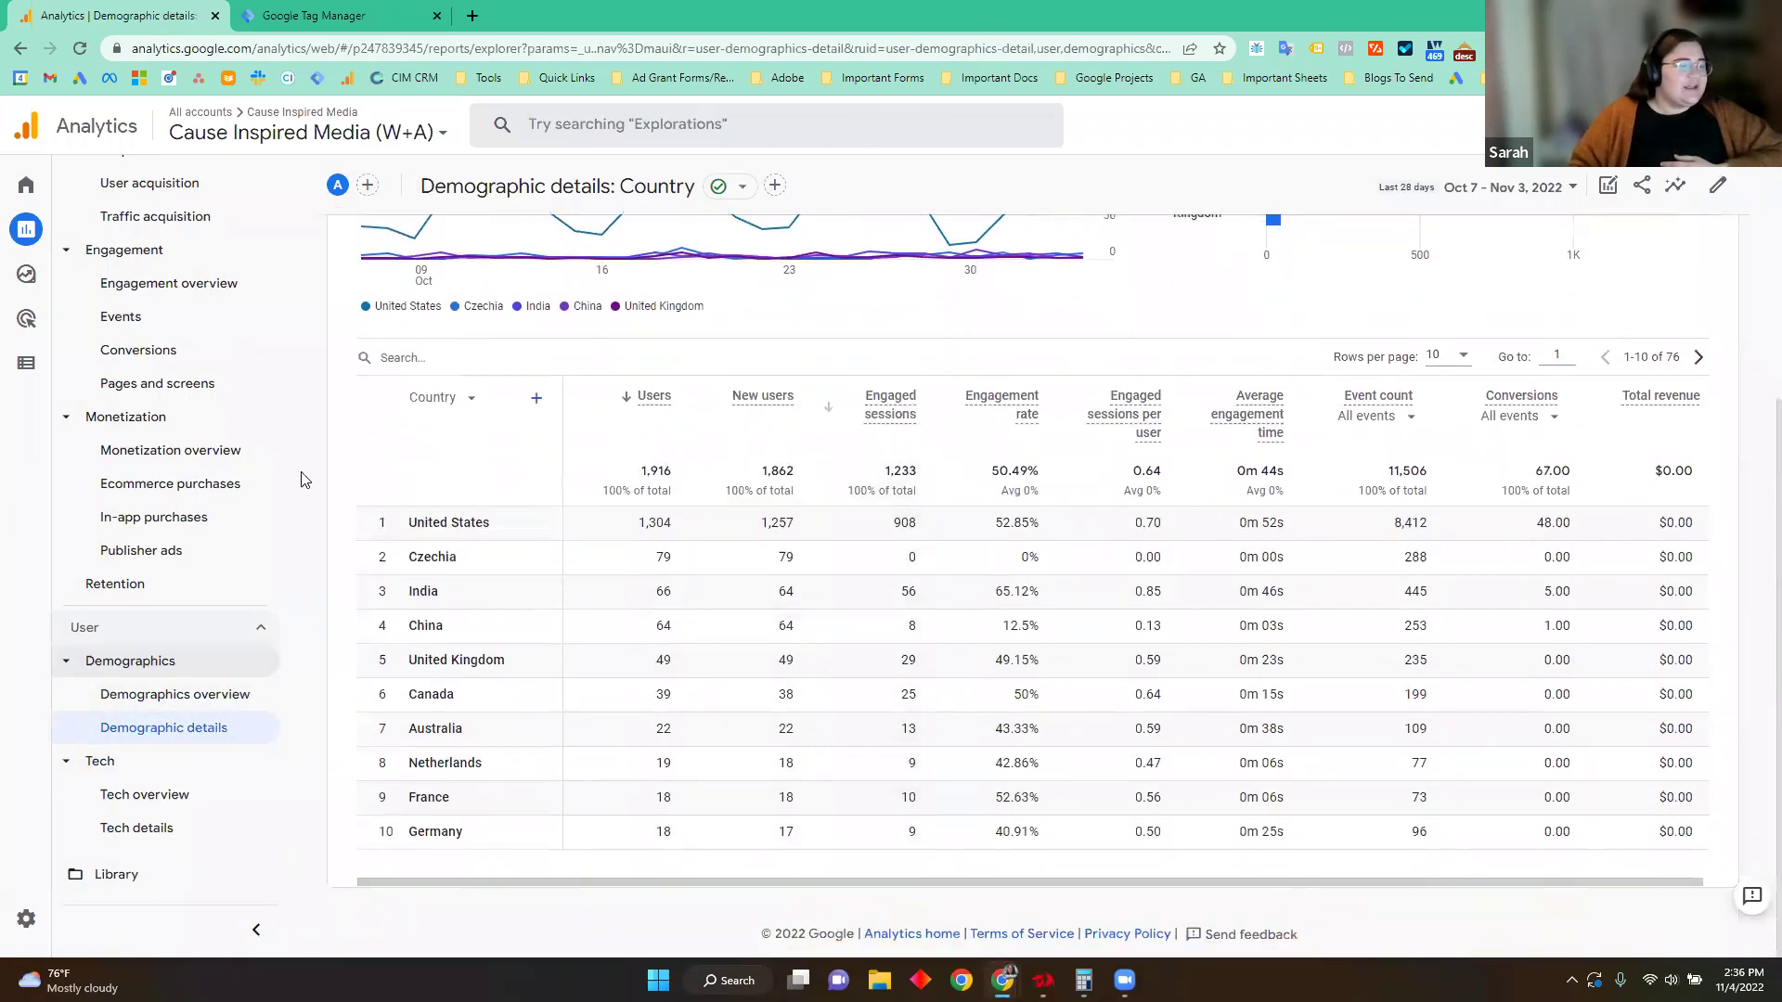
left_click(453, 401)
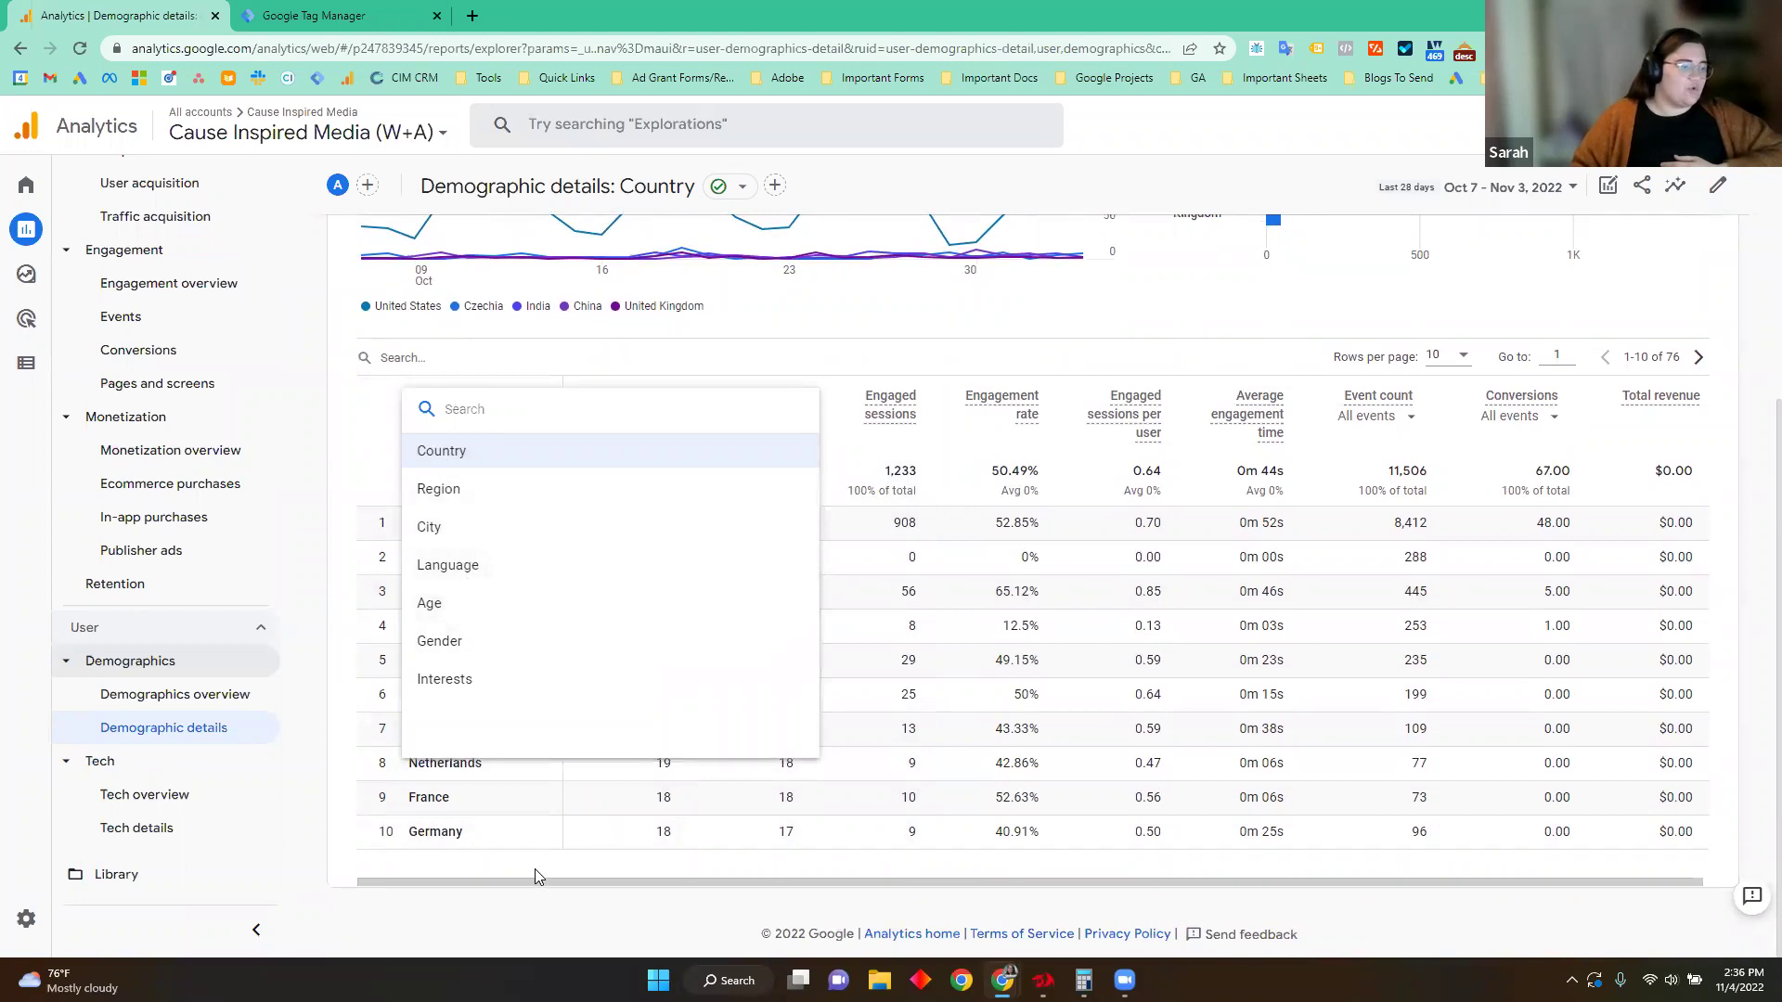
left_click(637, 764)
Step: Open the Tech overview and examine its platform, operating system, browser, device category and screen resolution cards
left_click(223, 796)
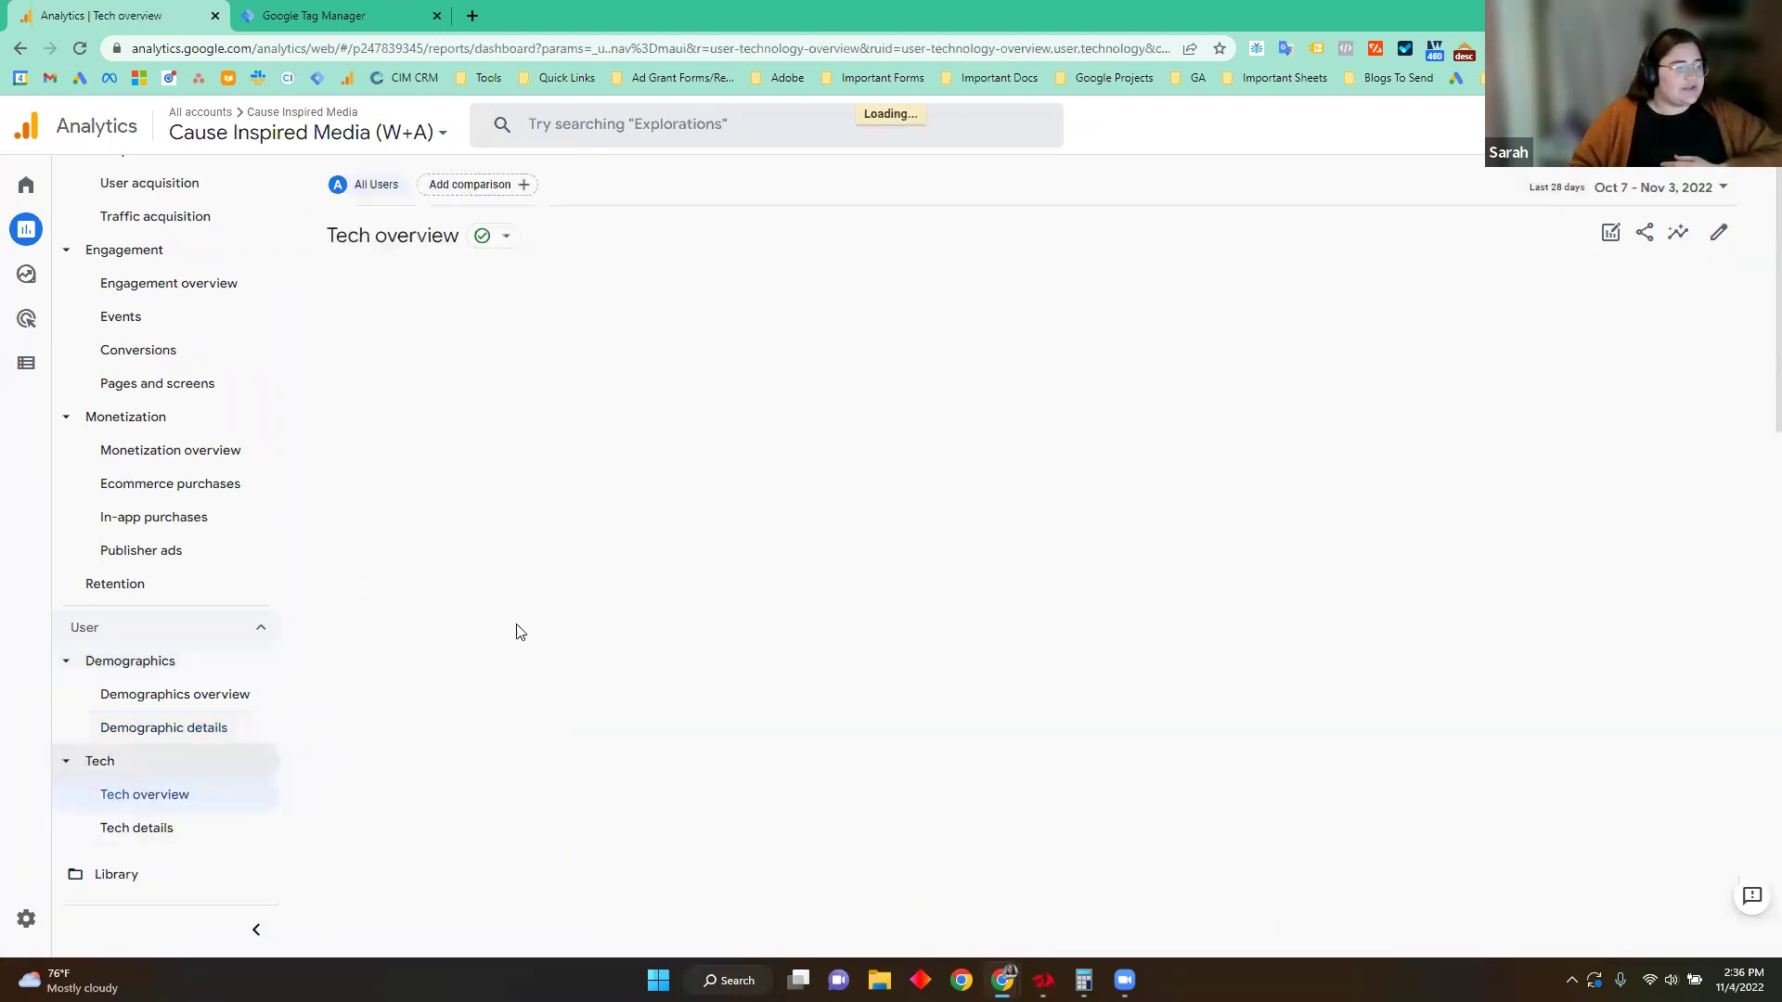
mouse_move(530, 613)
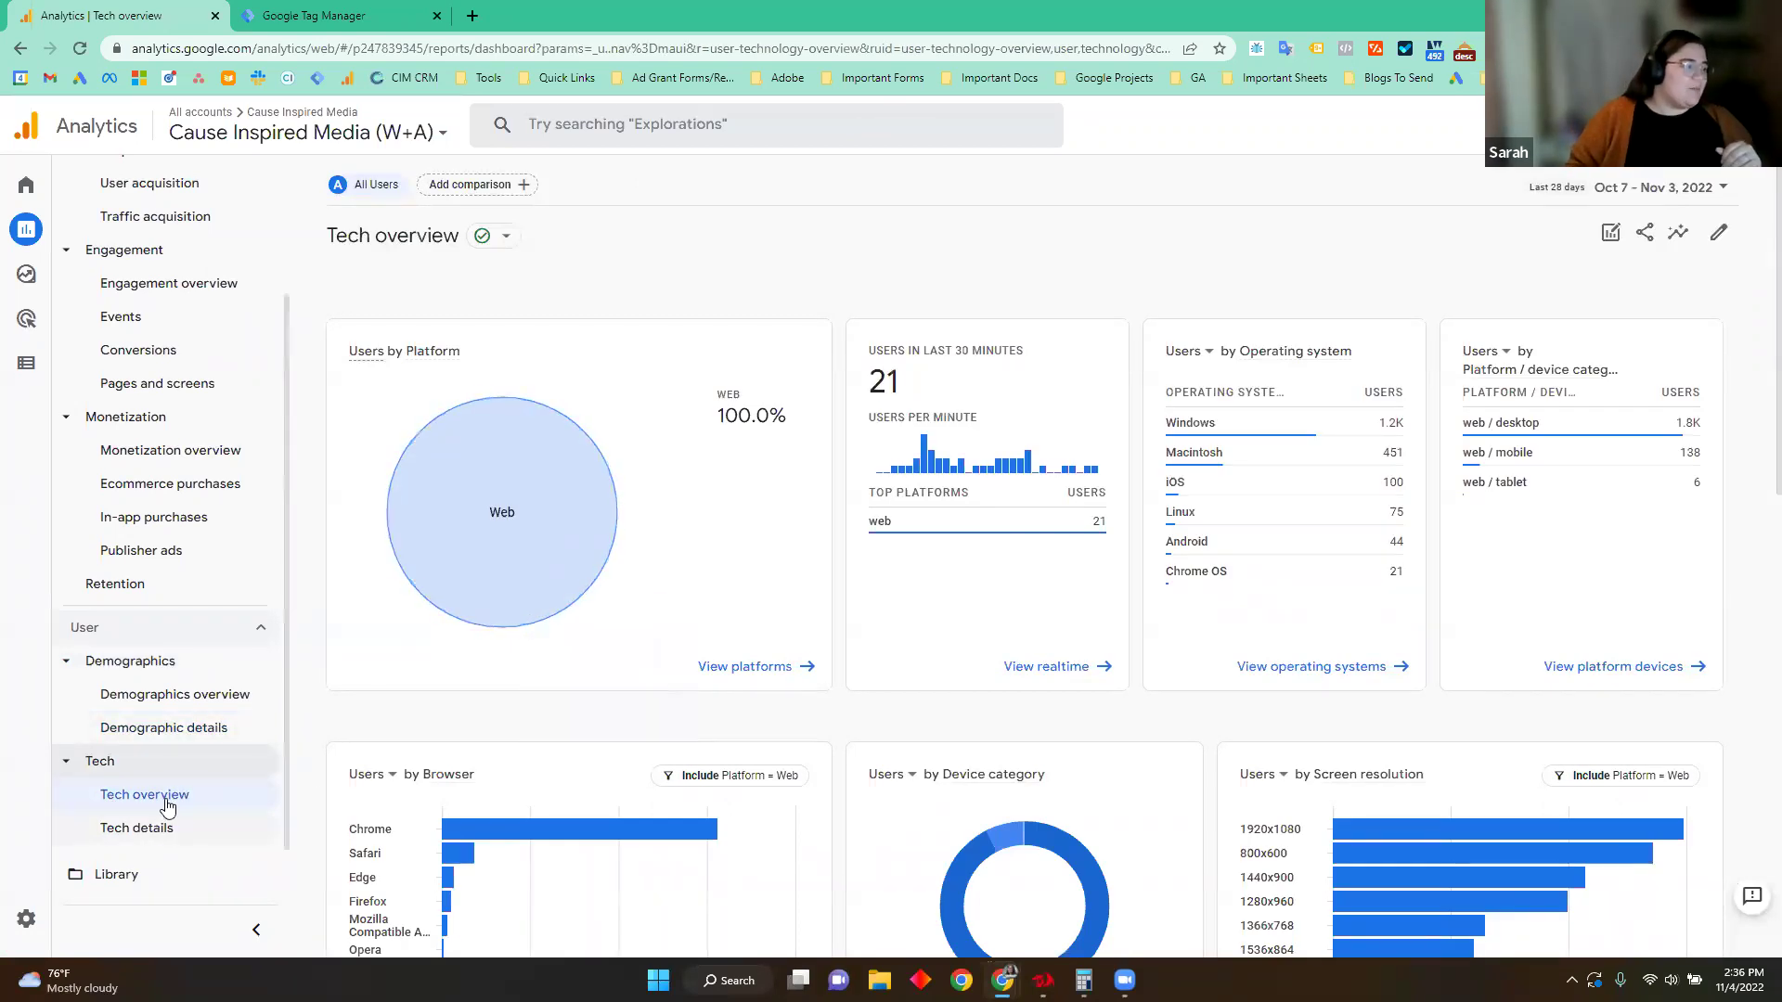
scroll(795, 721, "down", 5)
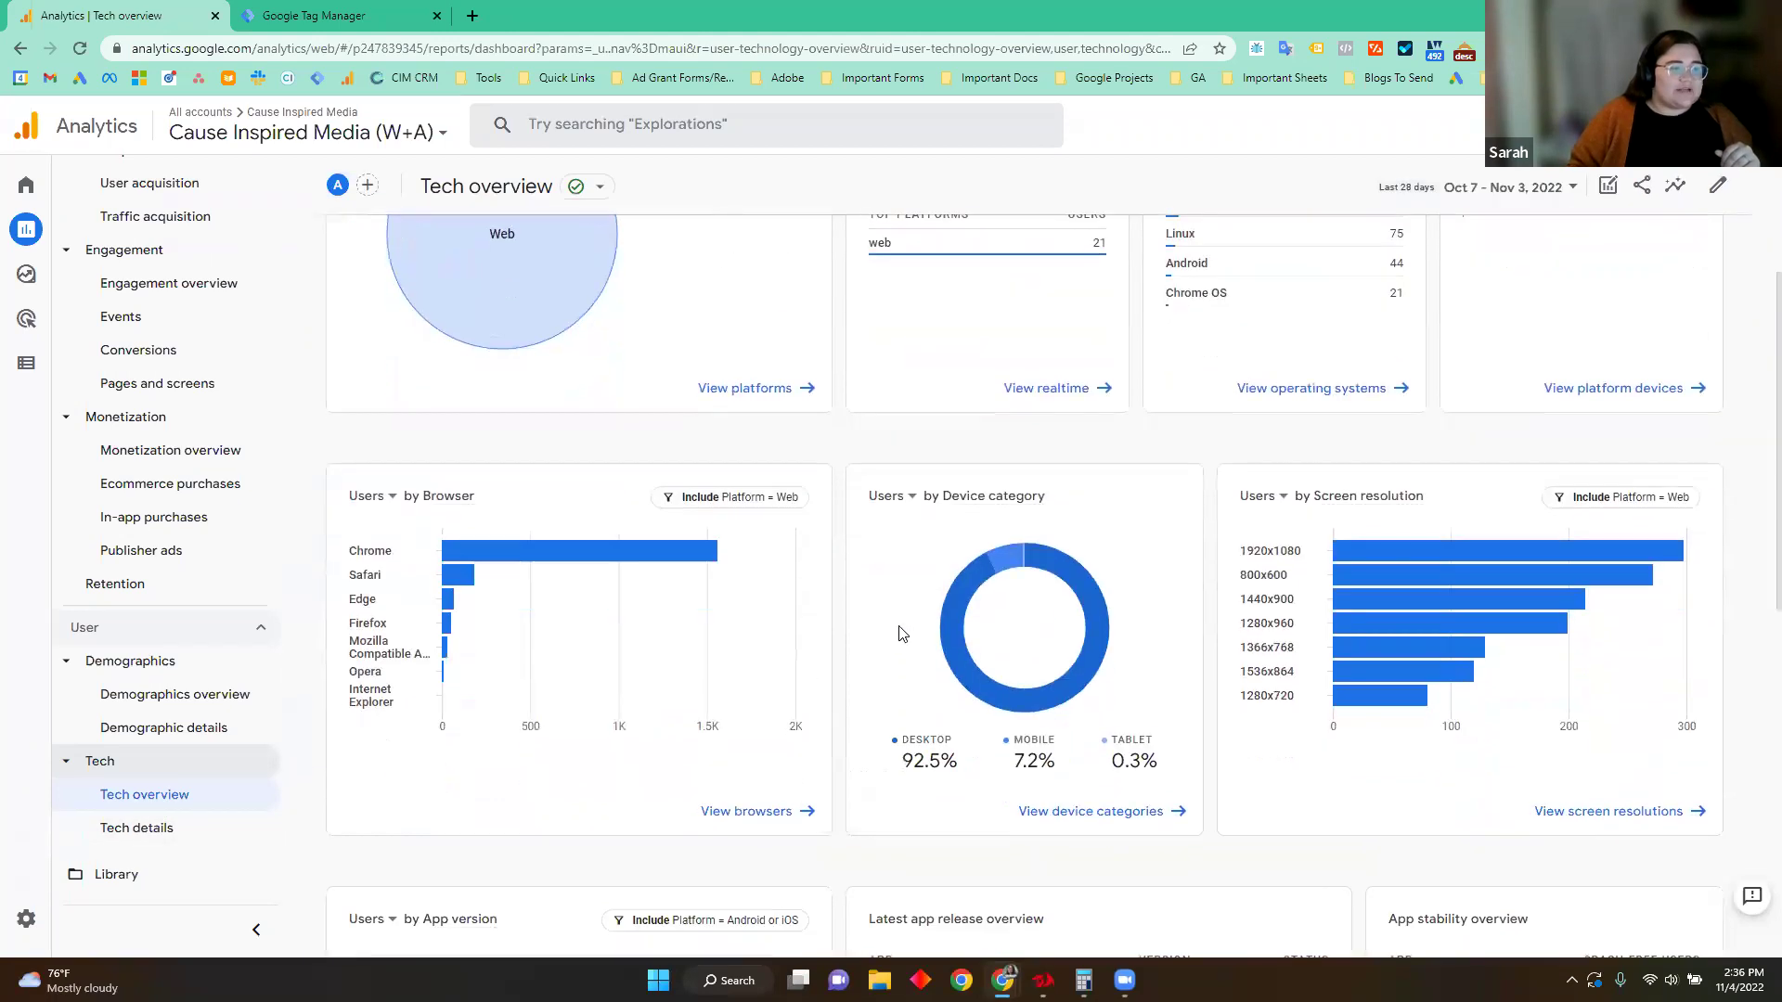
scroll(846, 794, "up", 5)
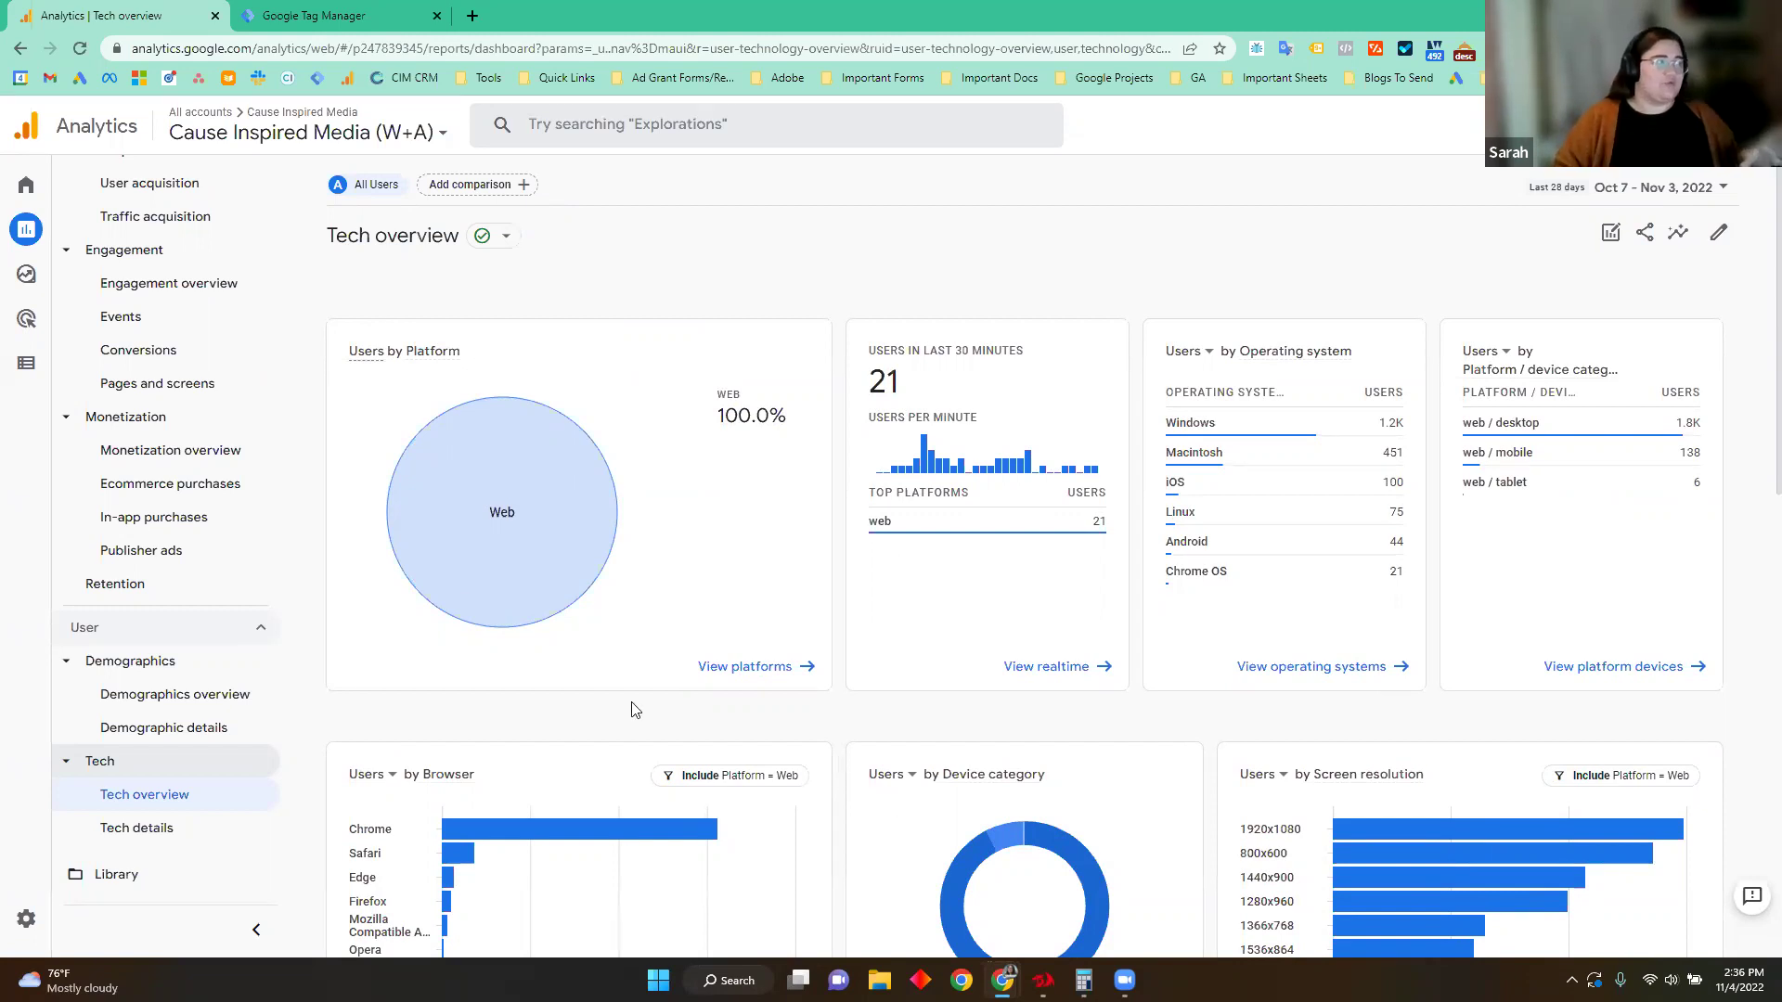
Step: Open the Explorations template gallery and look over its technique, use case and industry templates
left_click(27, 281)
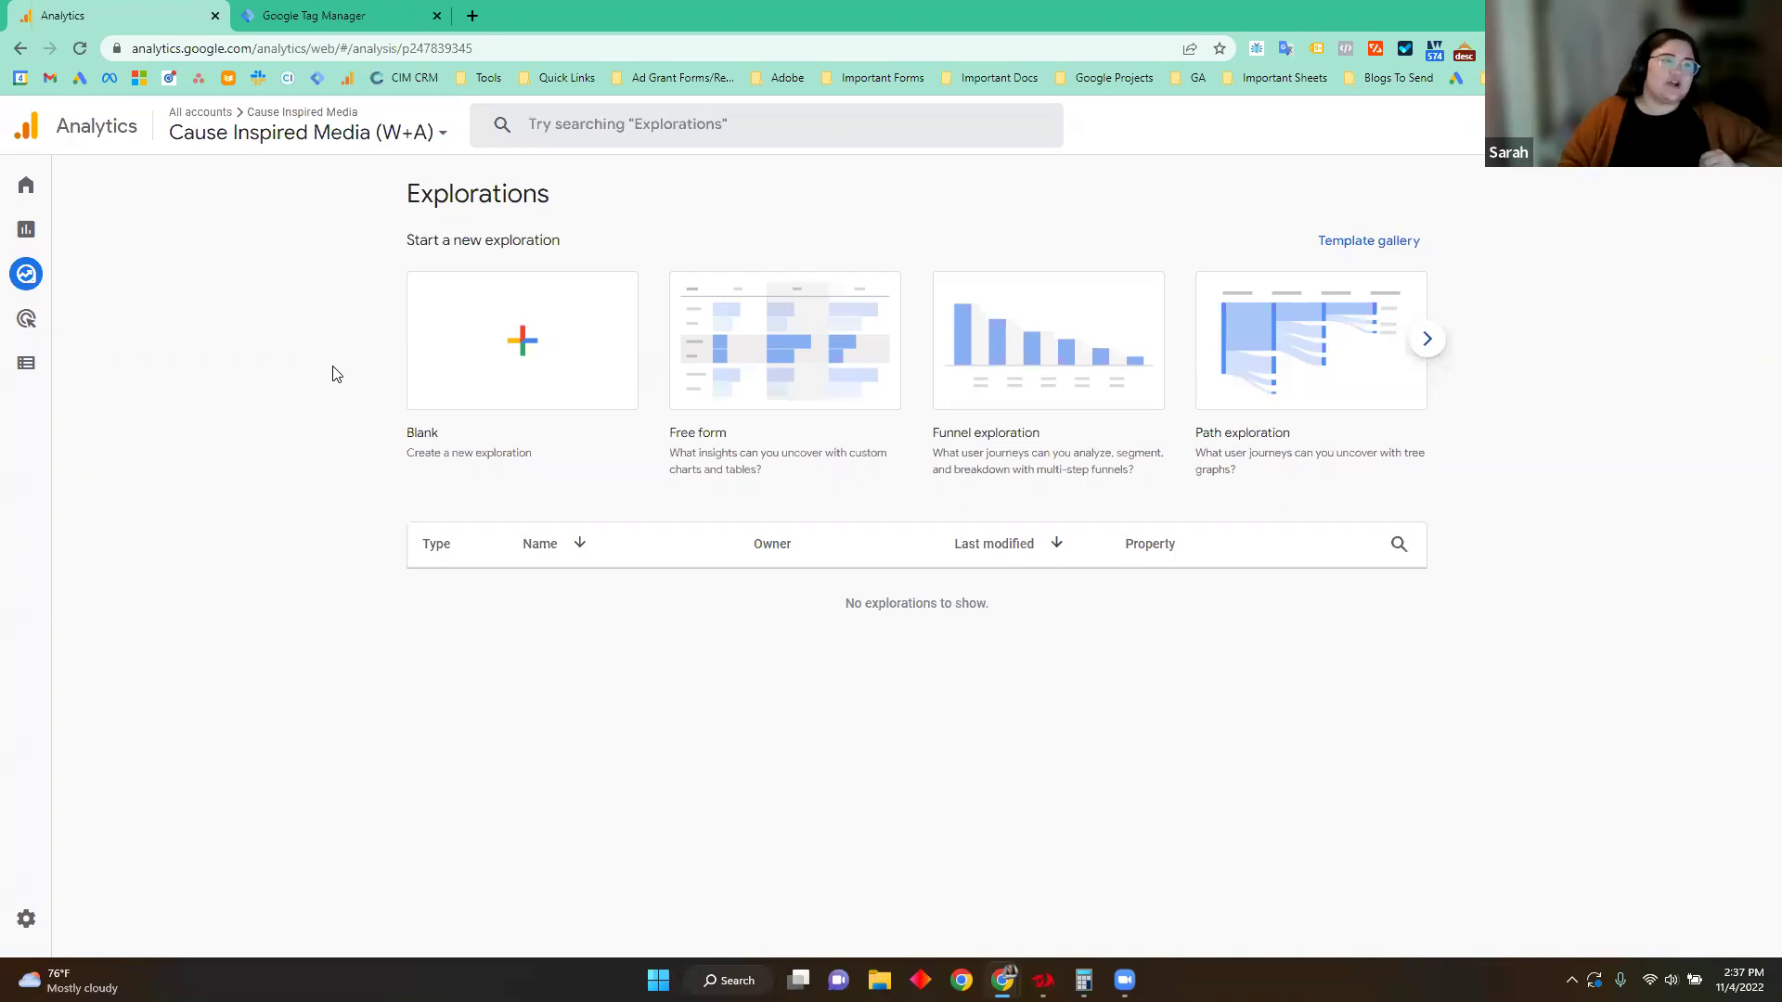
left_click(1370, 242)
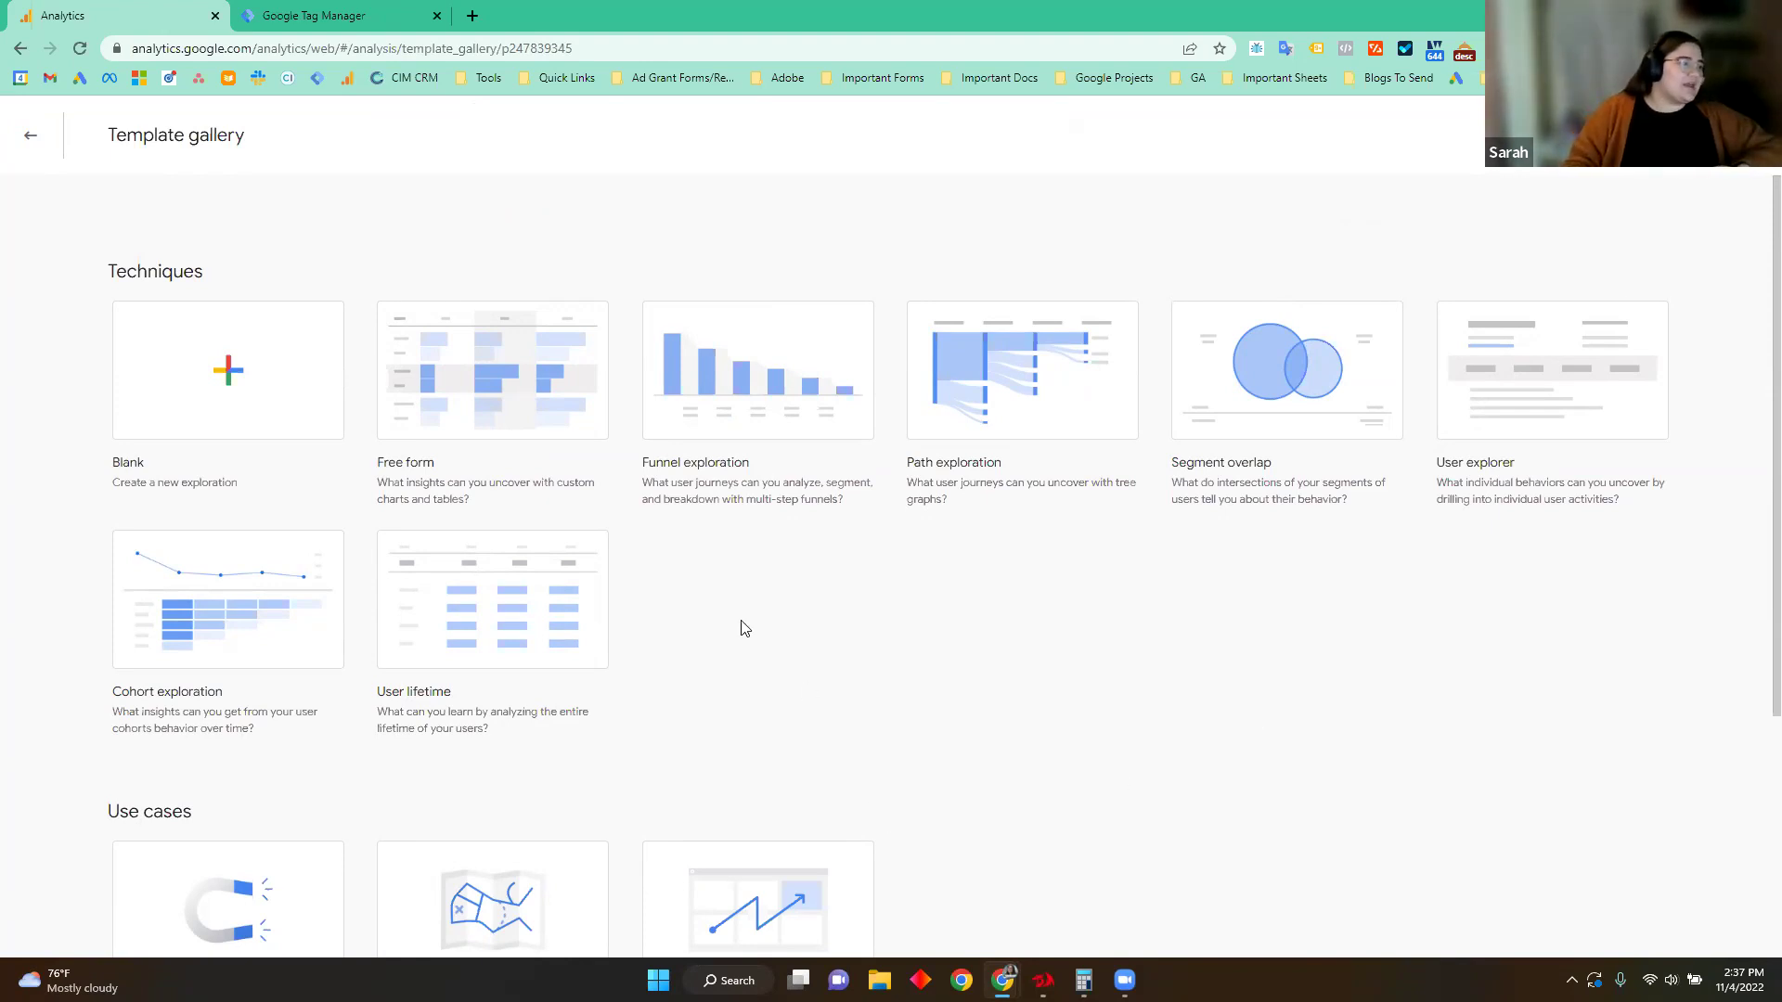
scroll(706, 613, "down", 1)
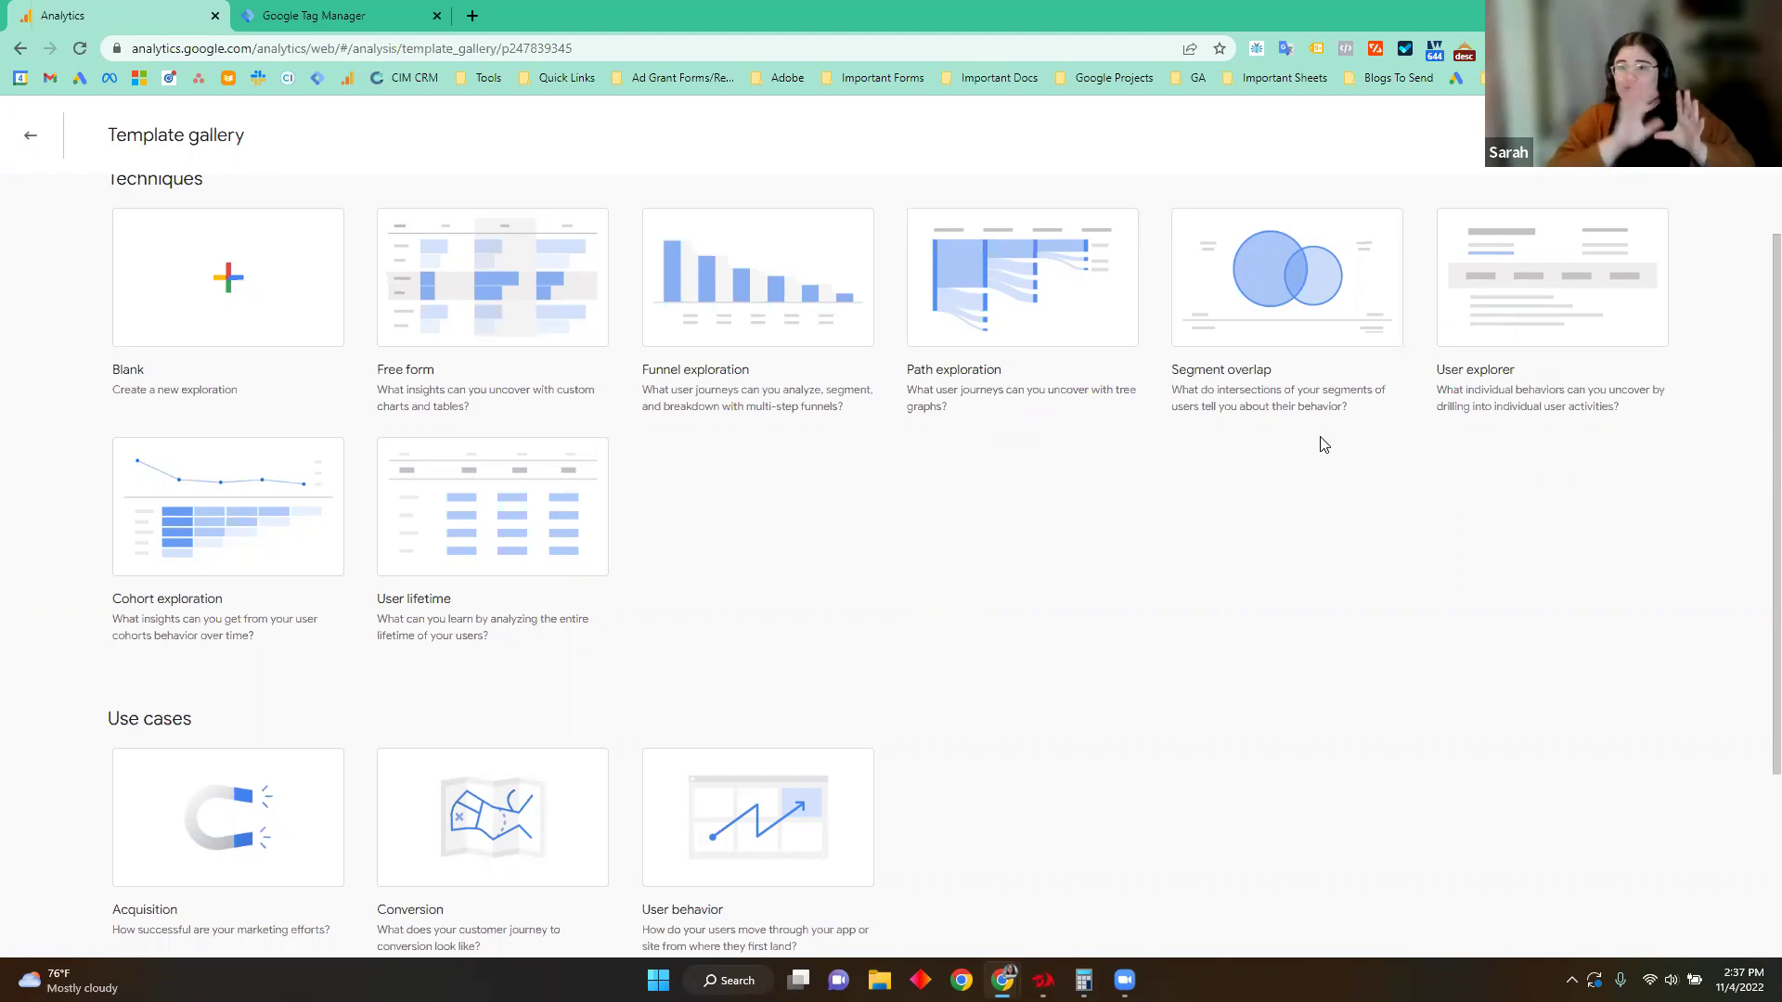
scroll(966, 696, "down", 4)
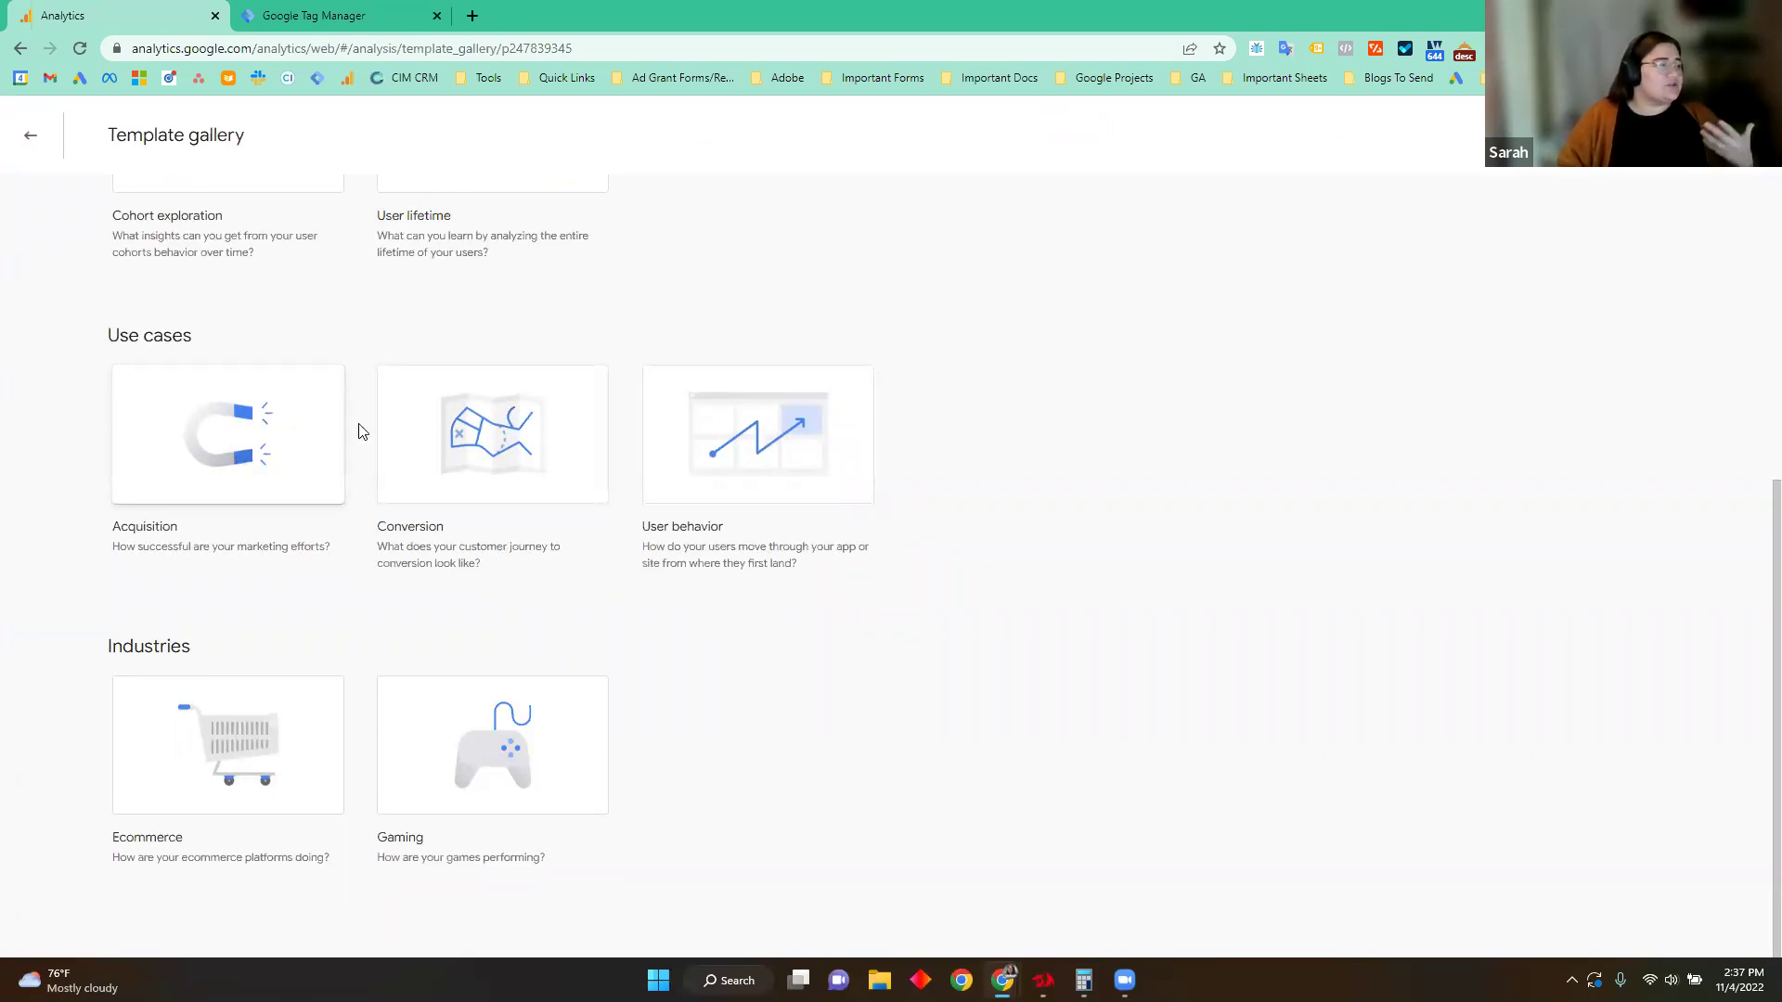
scroll(799, 624, "up", 2)
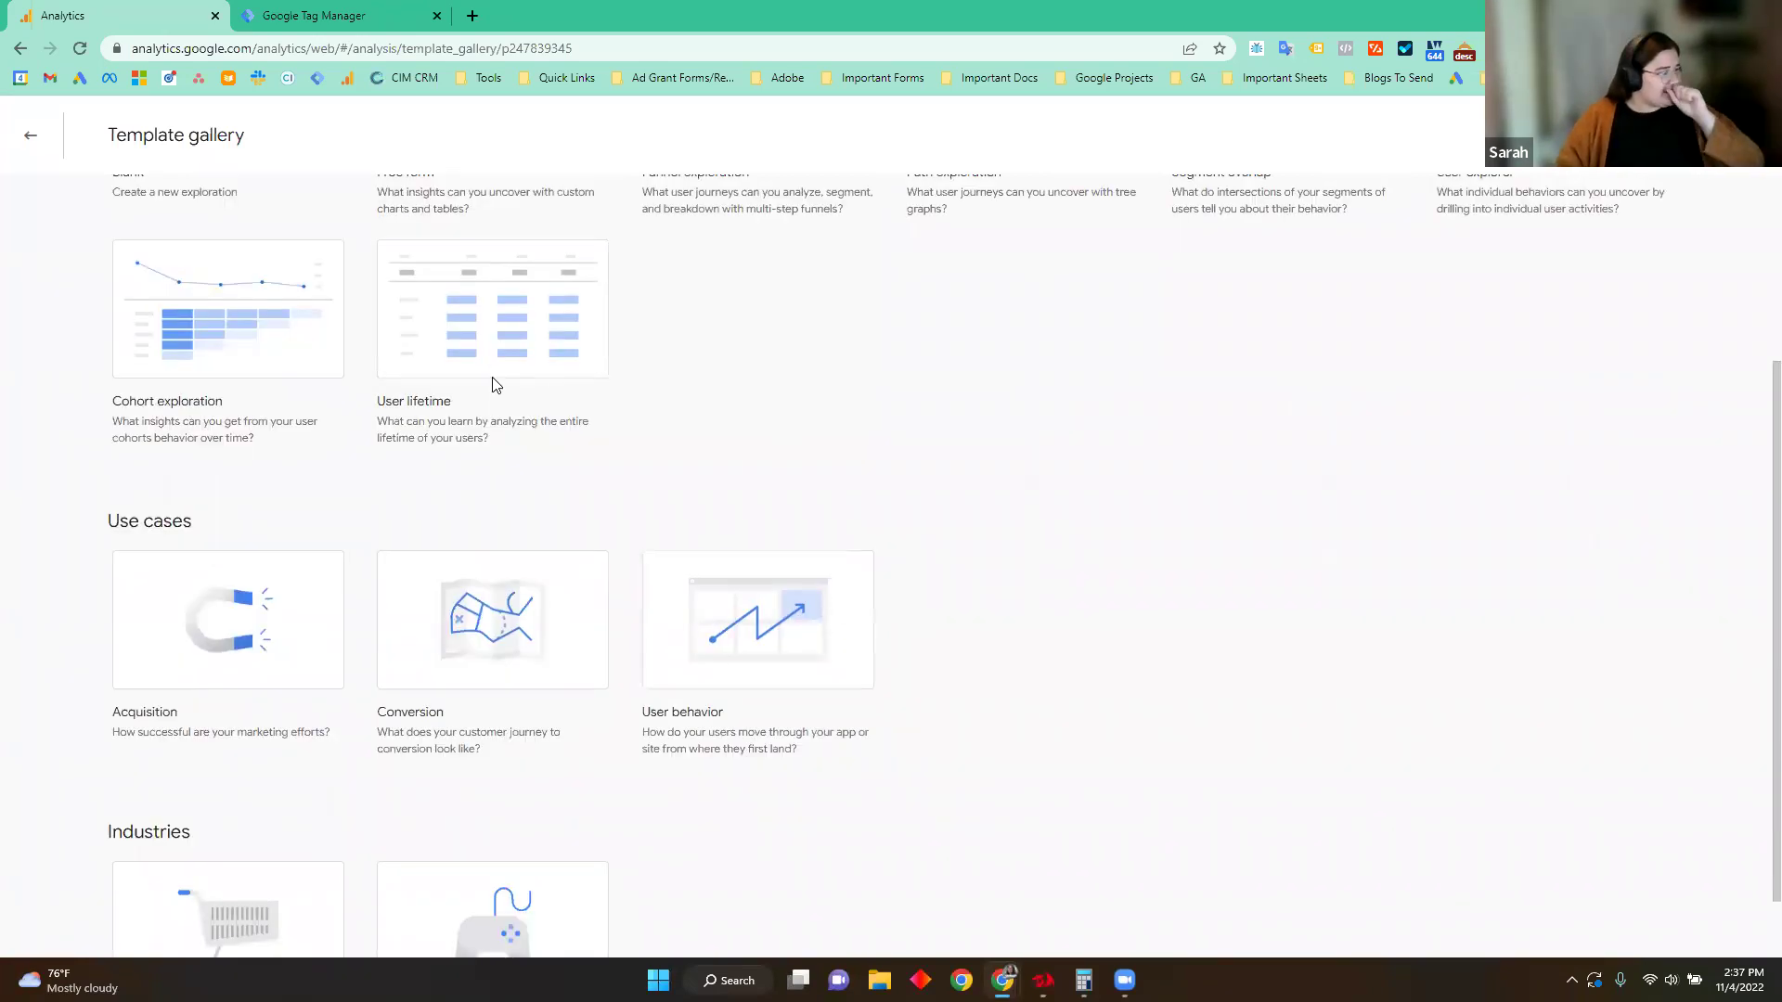
scroll(553, 442, "up", 3)
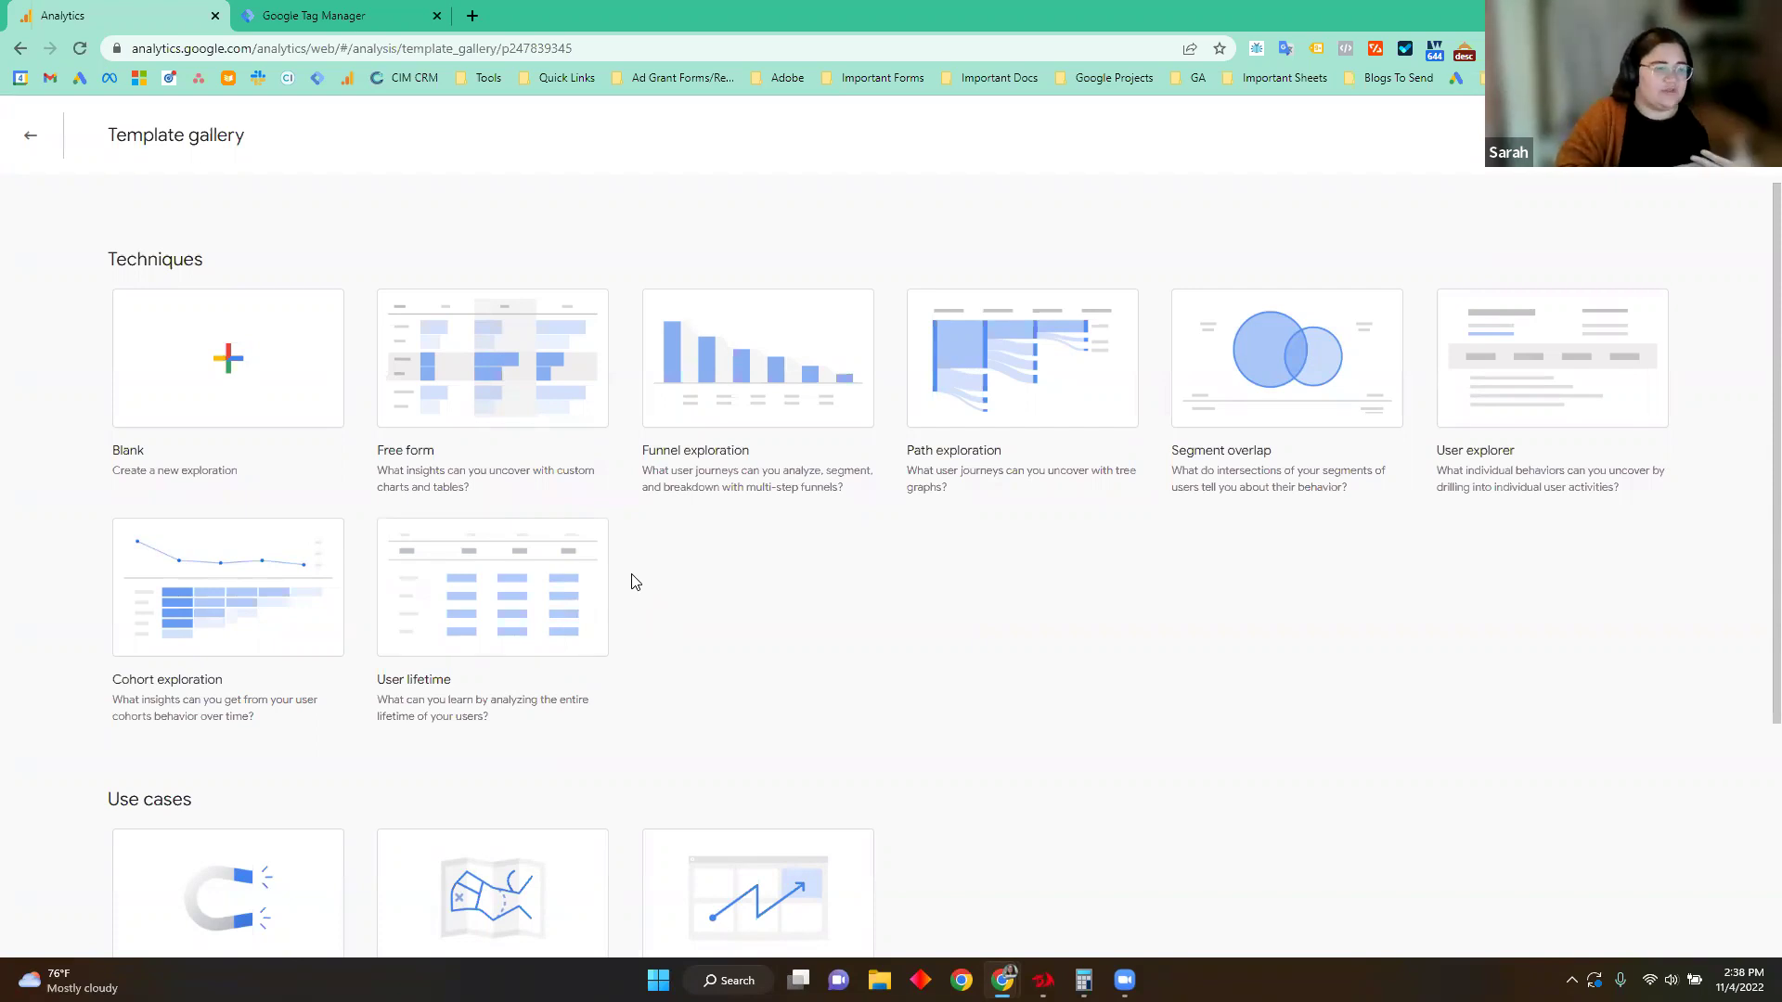
scroll(635, 582, "down", 3)
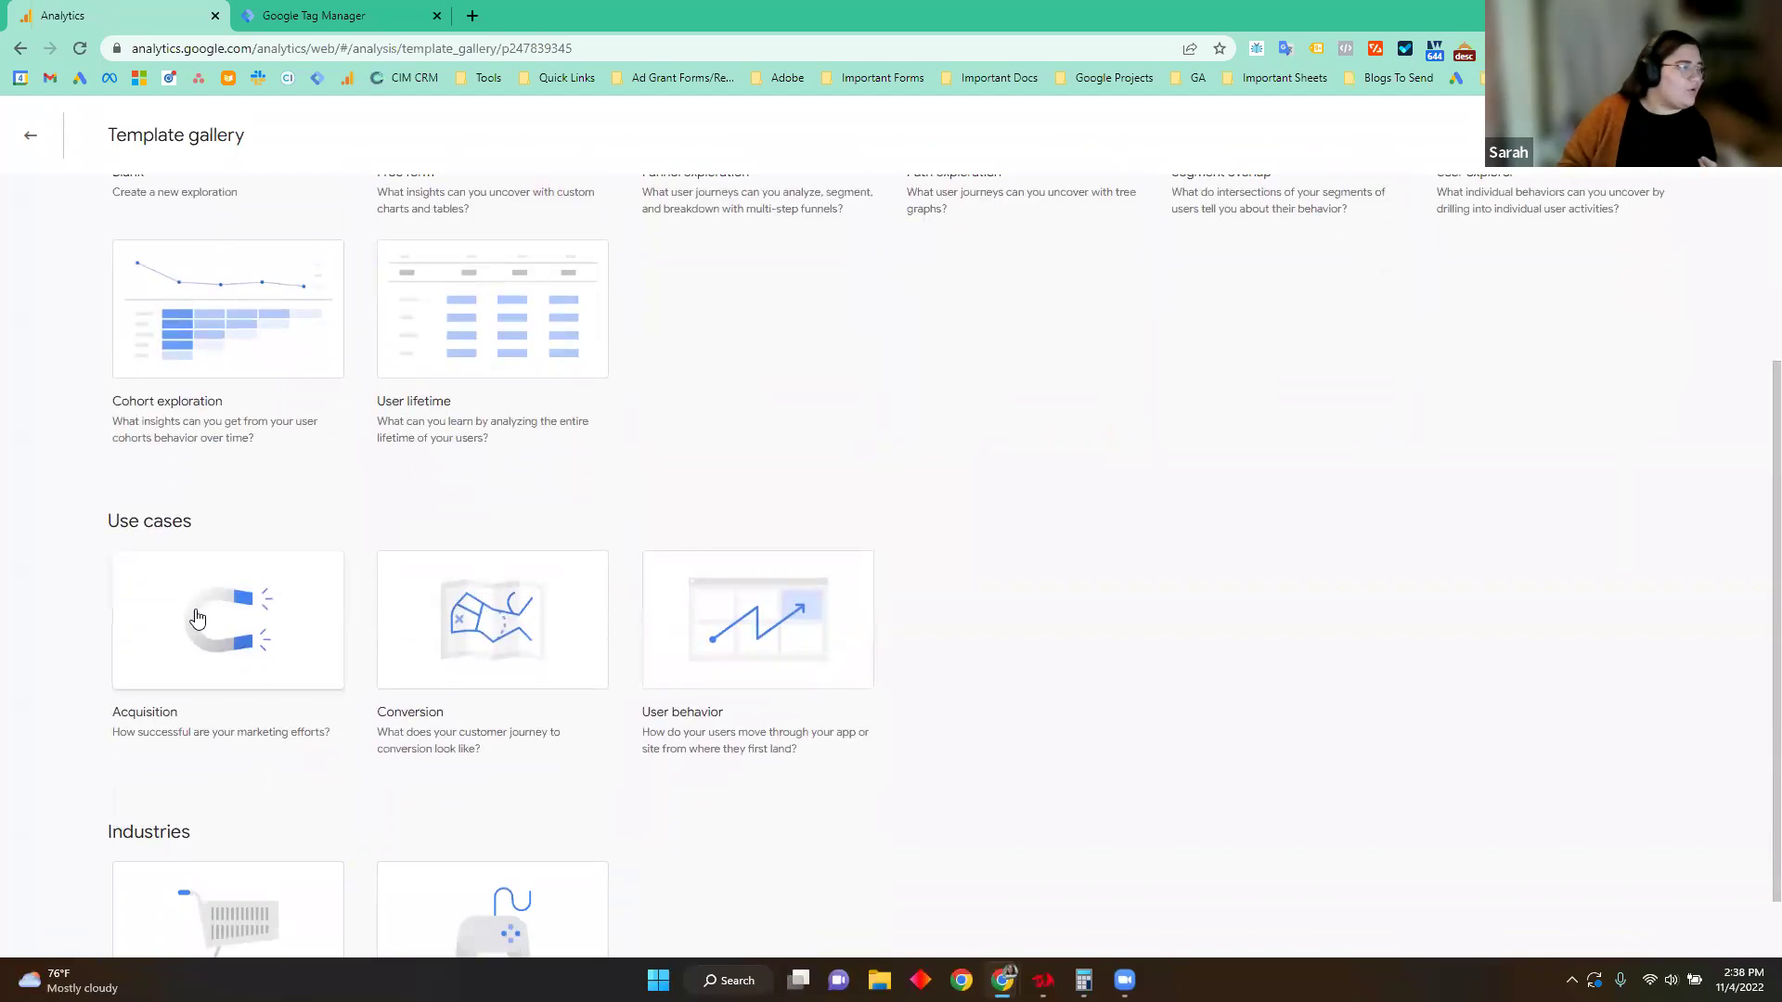
Step: Create an exploration from the Acquisition use-case template and display its Source tab as a donut chart
scroll(288, 752, "up", 3)
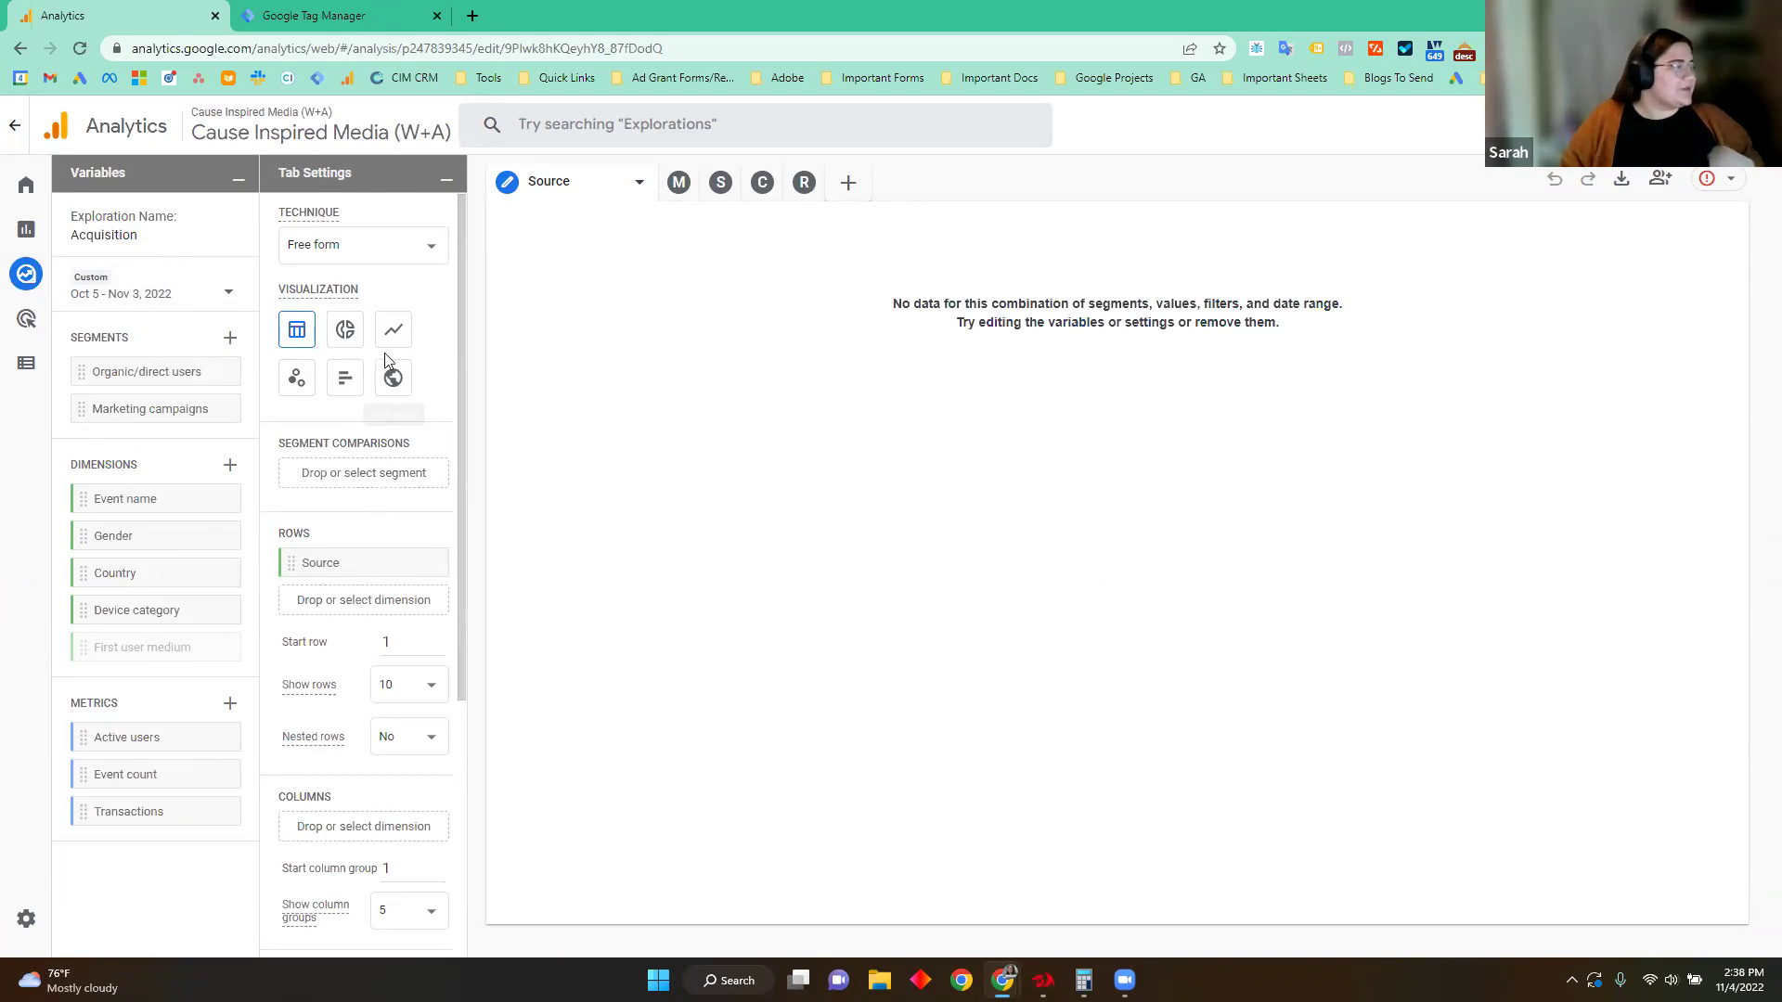
left_click(345, 332)
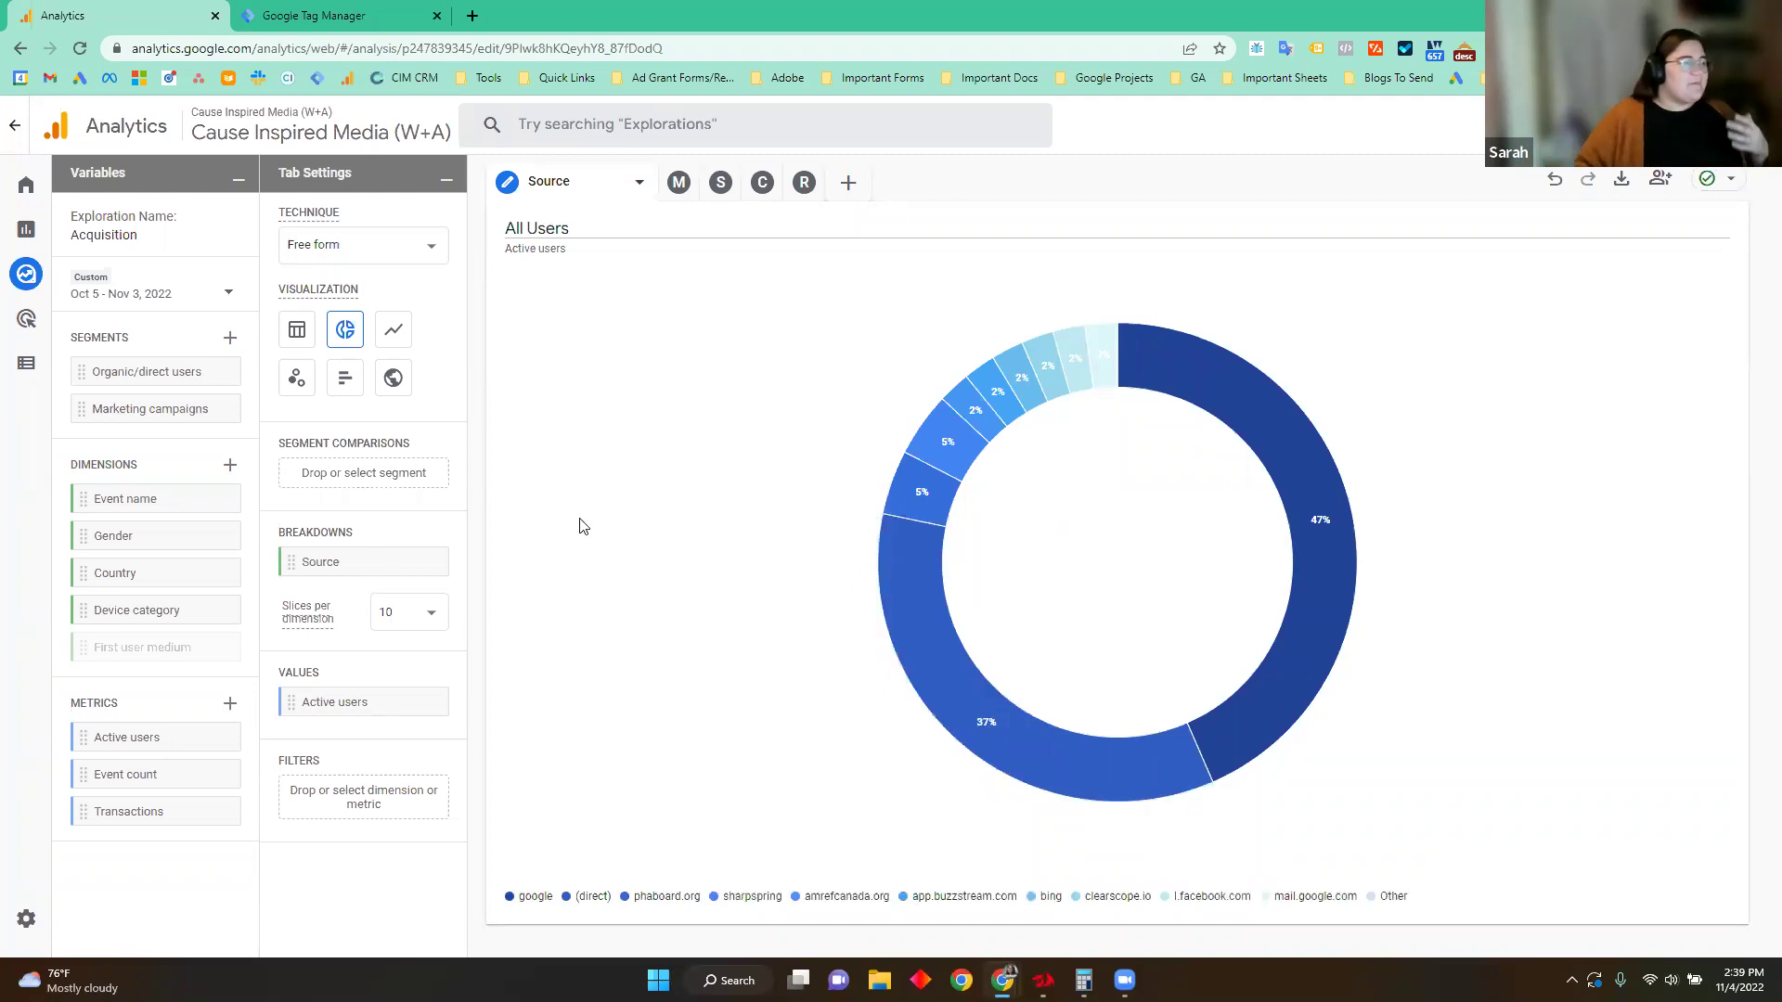
Step: Replace the donut chart's Source breakdown with the Country dimension
mouse_move(422, 566)
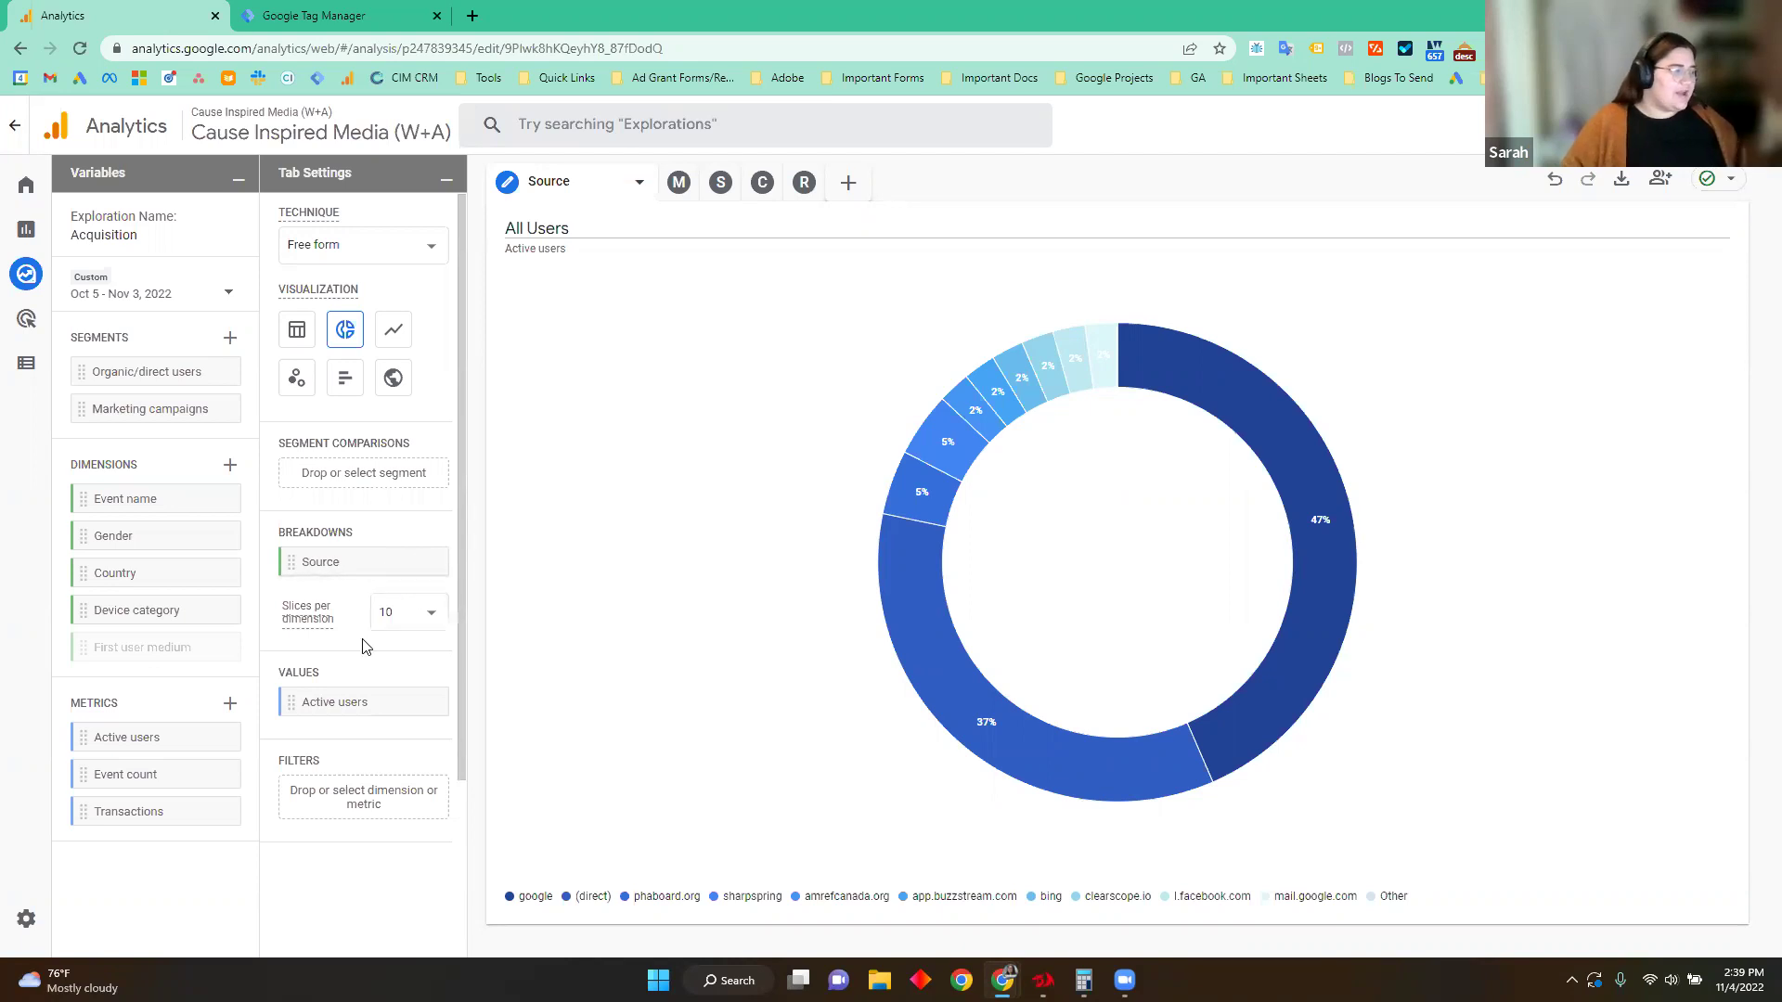
left_click_drag(137, 503, 299, 564)
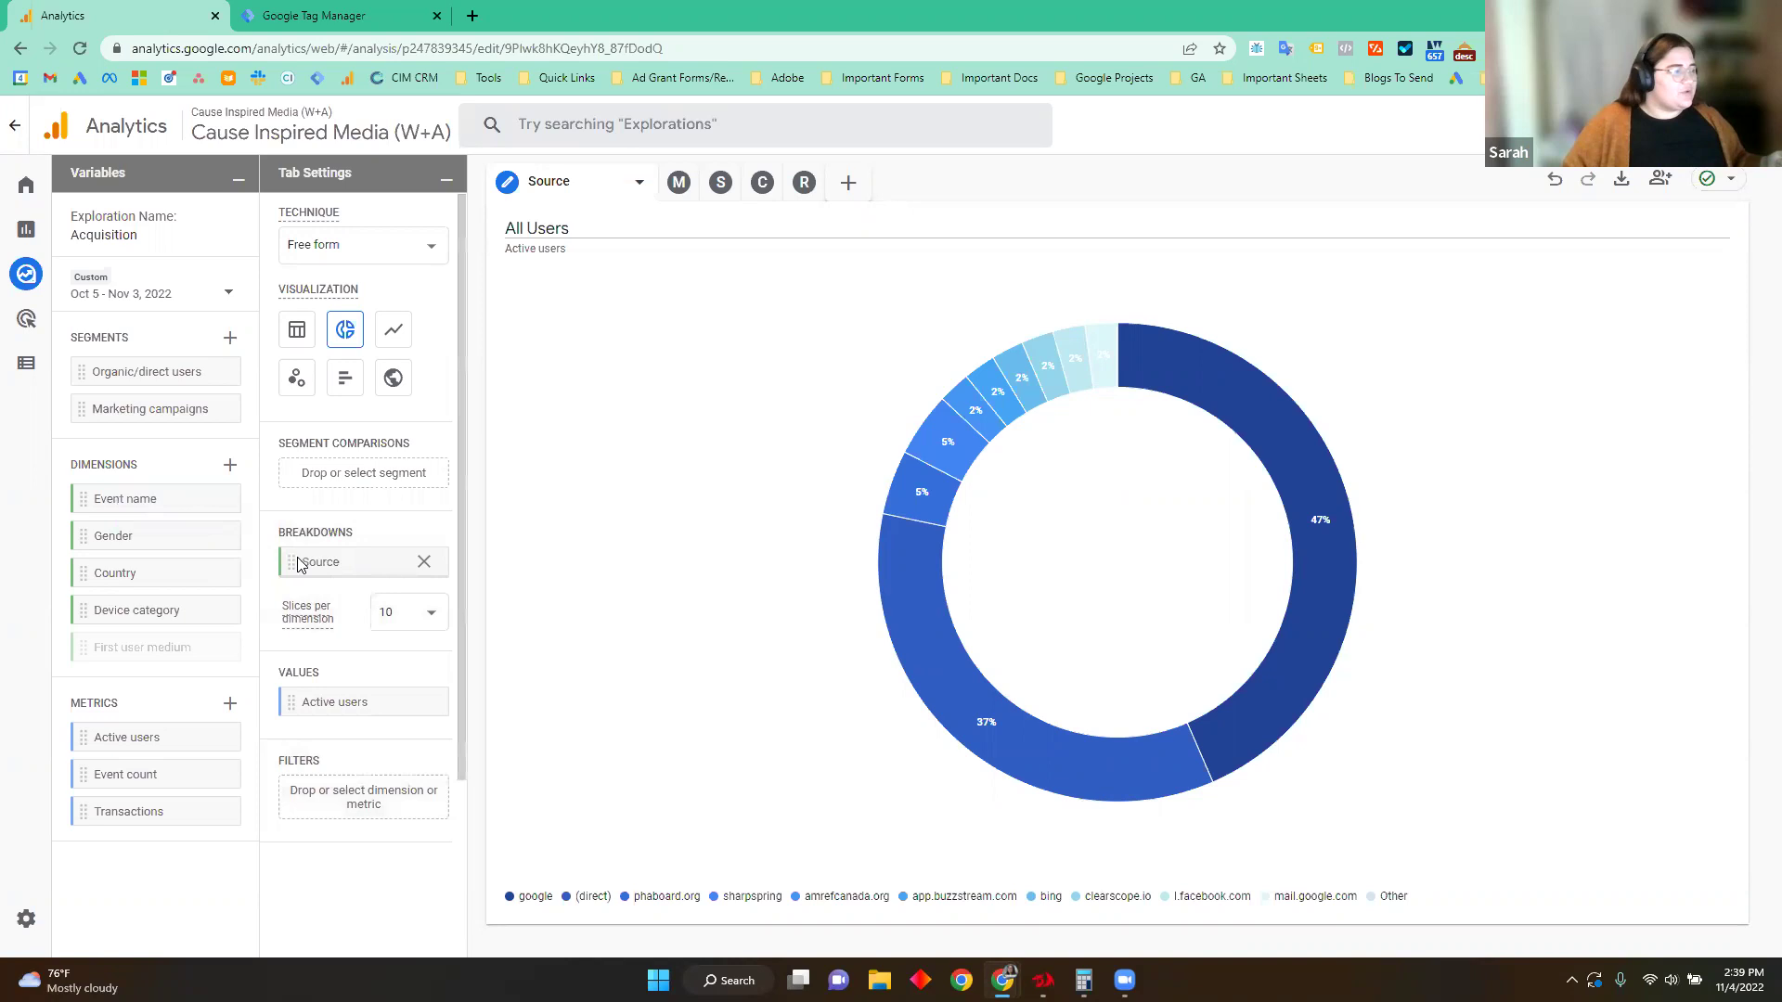
left_click(424, 561)
left_click_drag(180, 577, 362, 563)
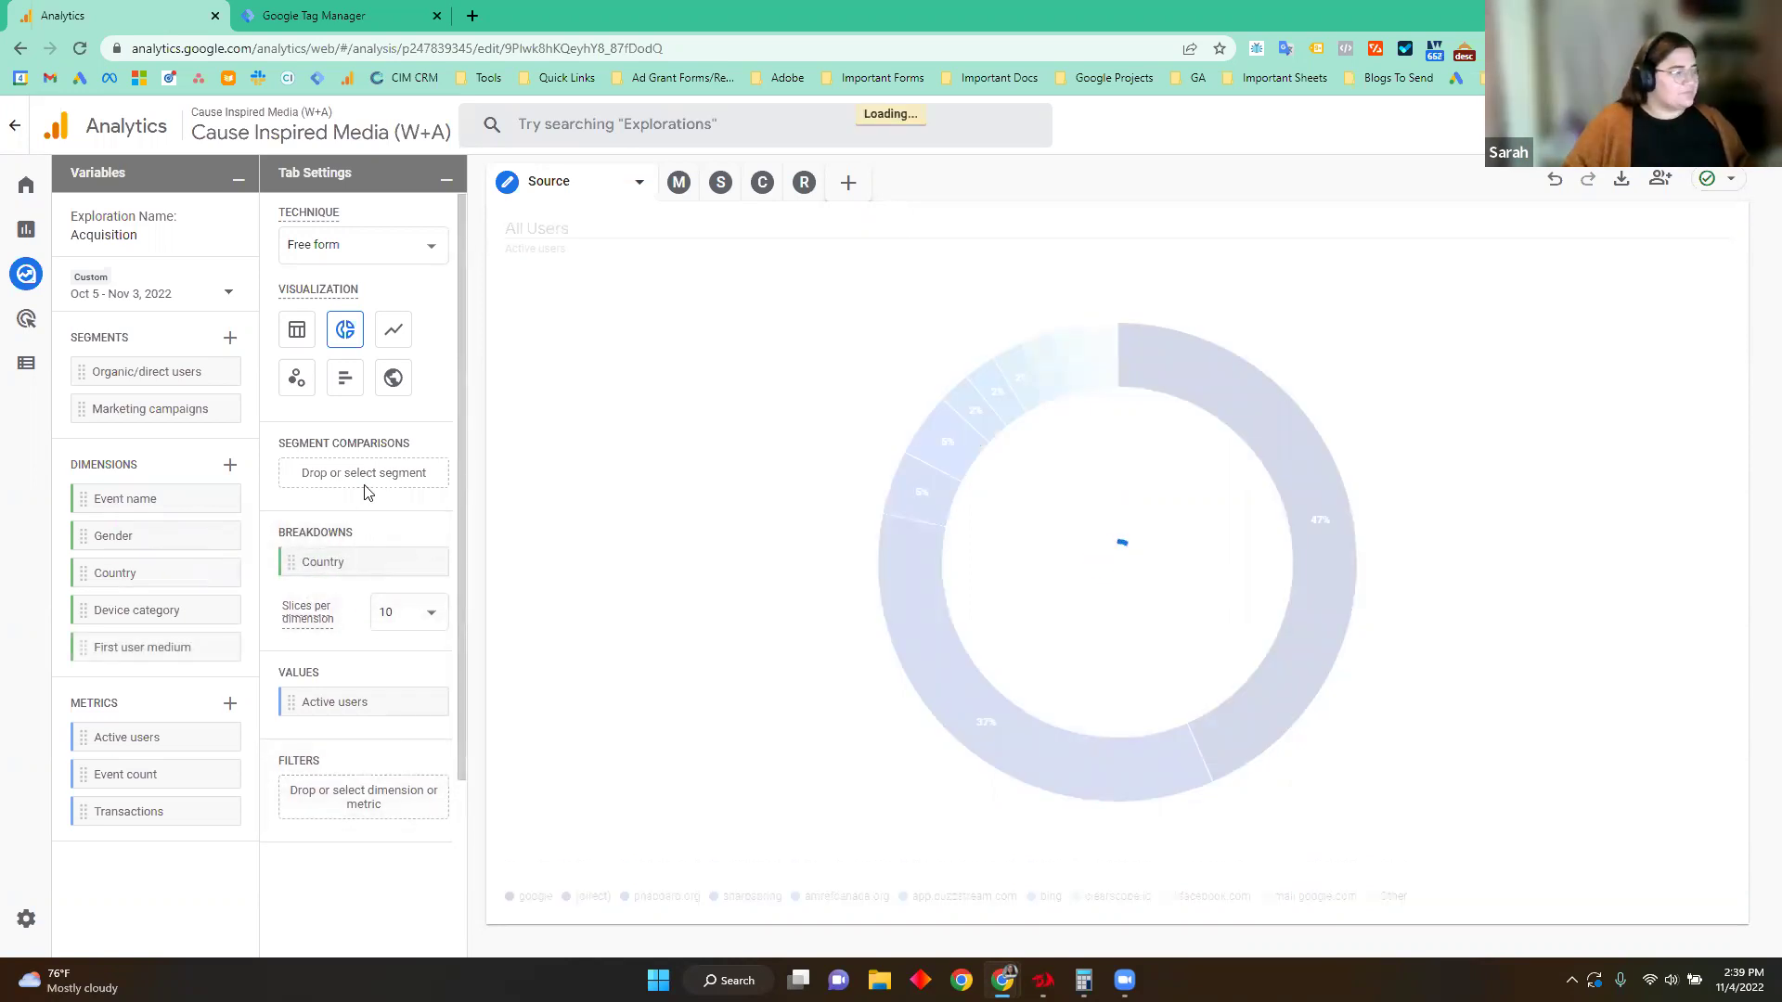
Step: Remove the Country breakdown and break the donut chart down by First user medium instead
mouse_move(1264, 741)
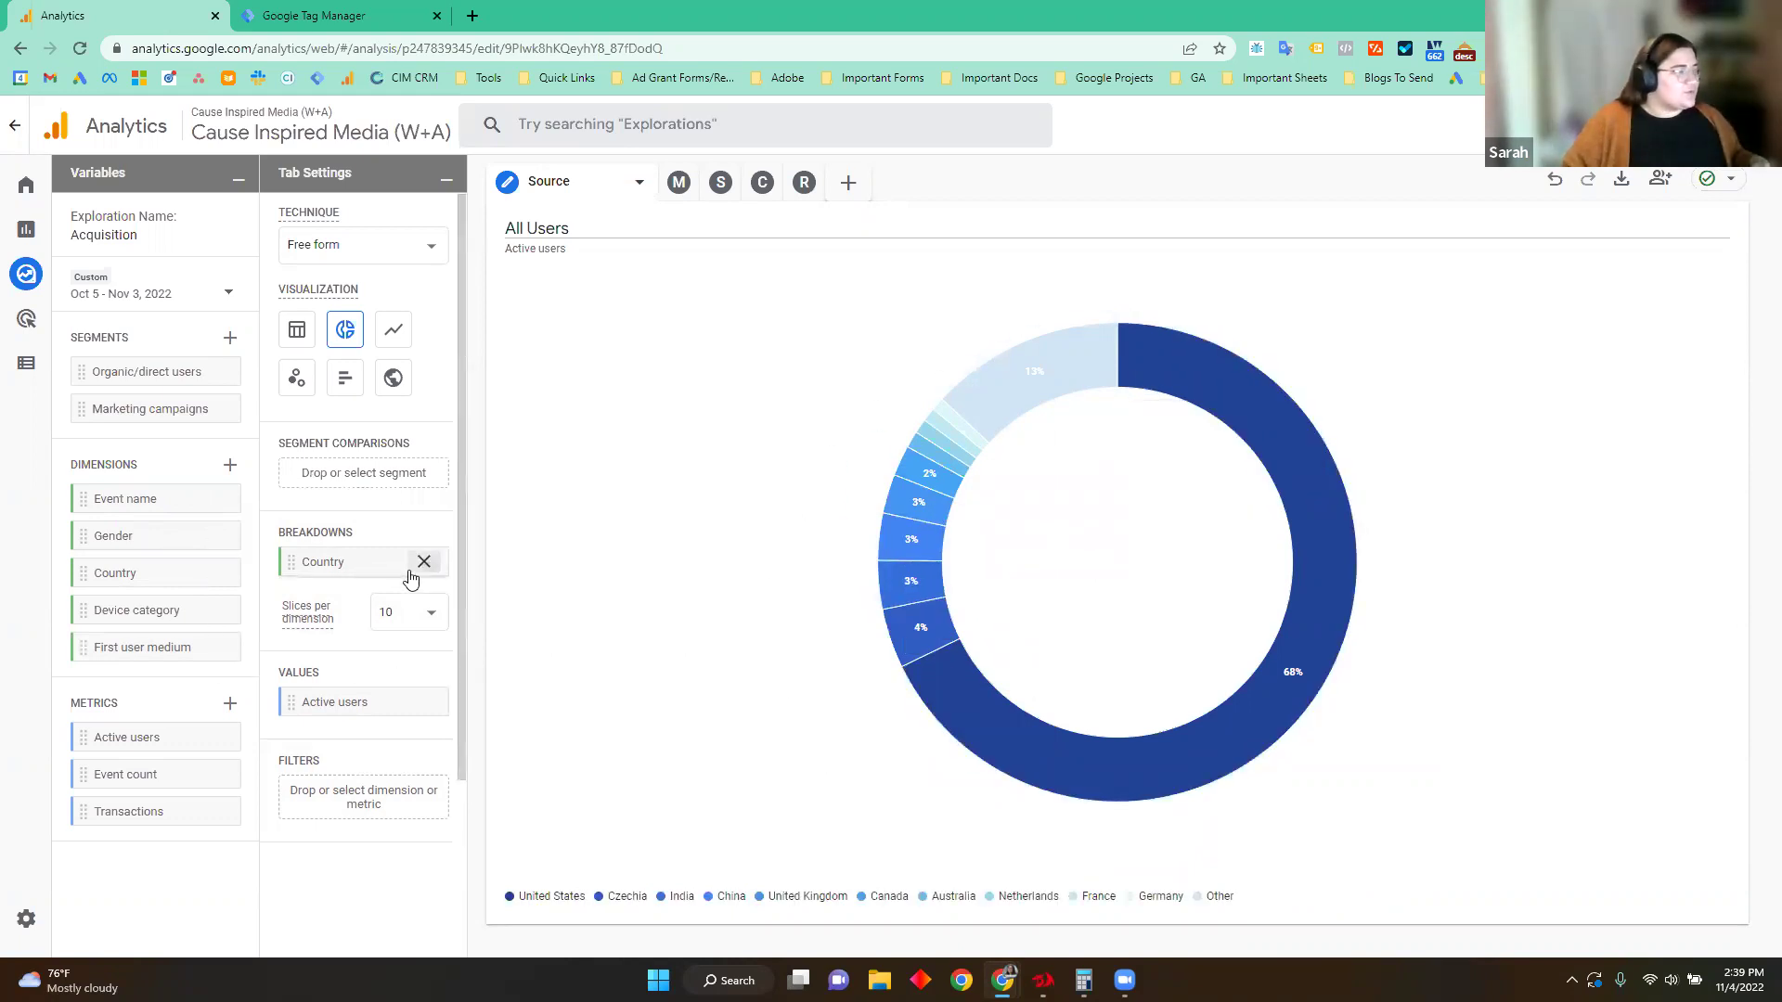
left_click(424, 562)
left_click_drag(170, 649, 413, 594)
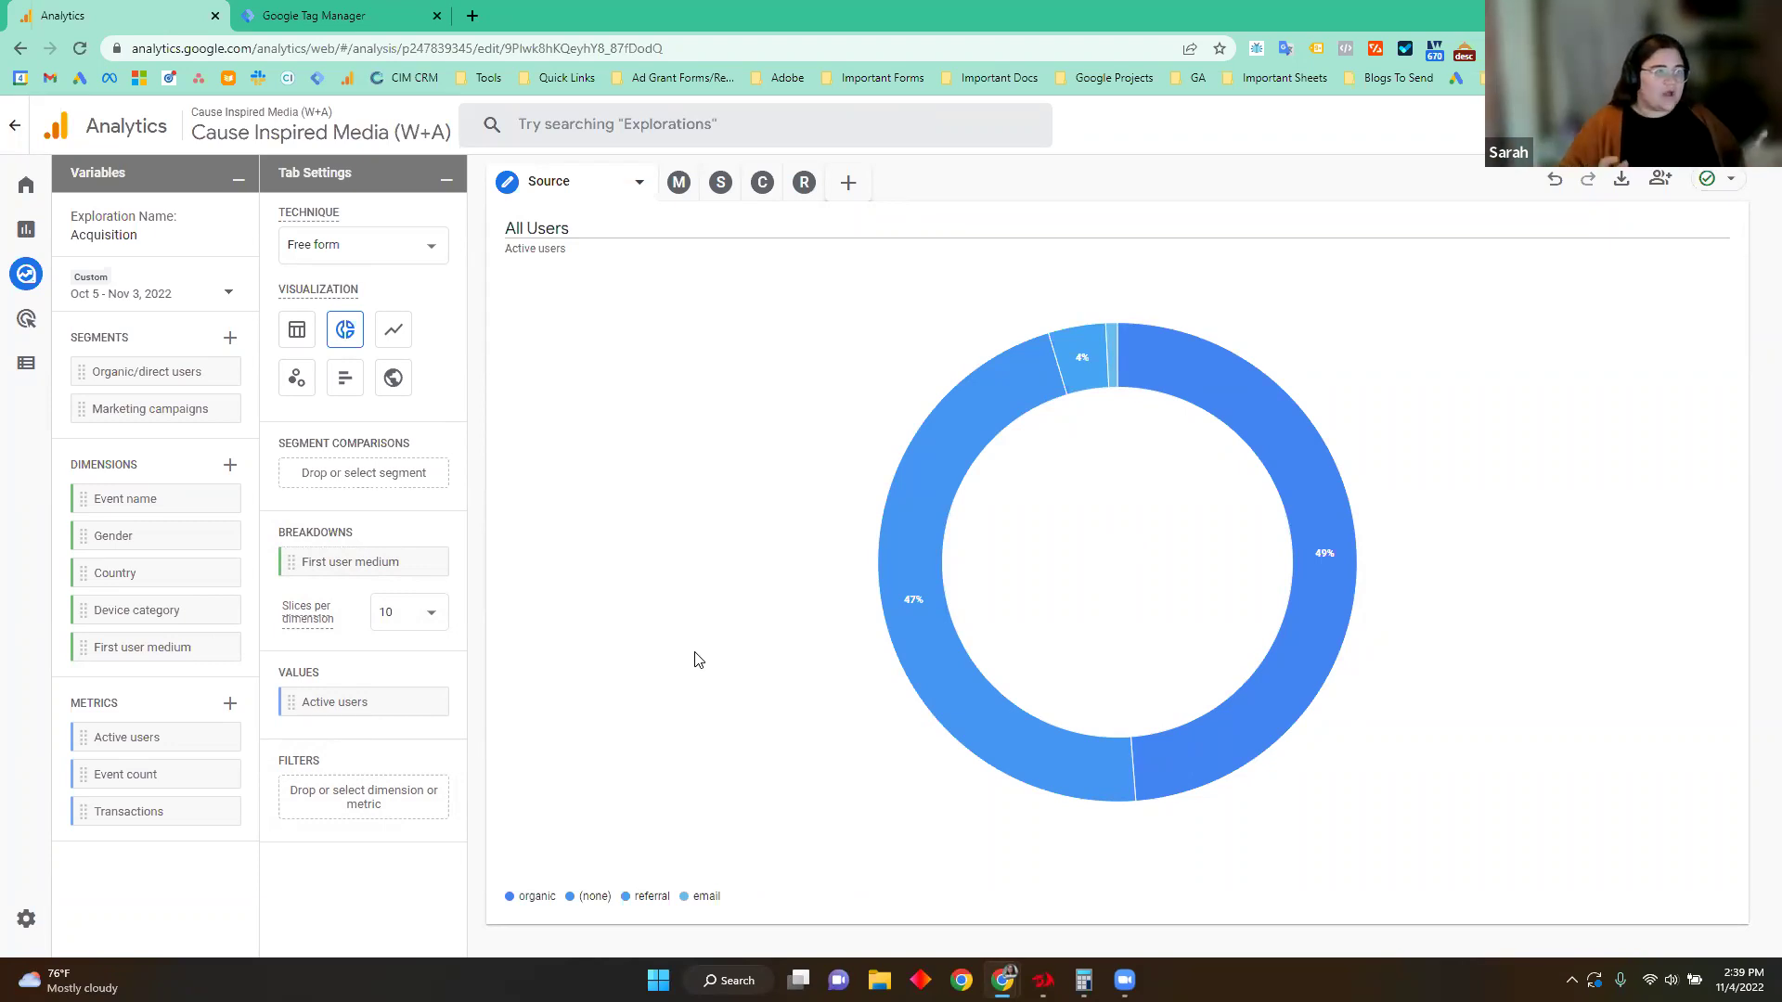
Step: View the exploration's sharing prompt and cancel it, and look at the available export formats without exporting
left_click(1662, 181)
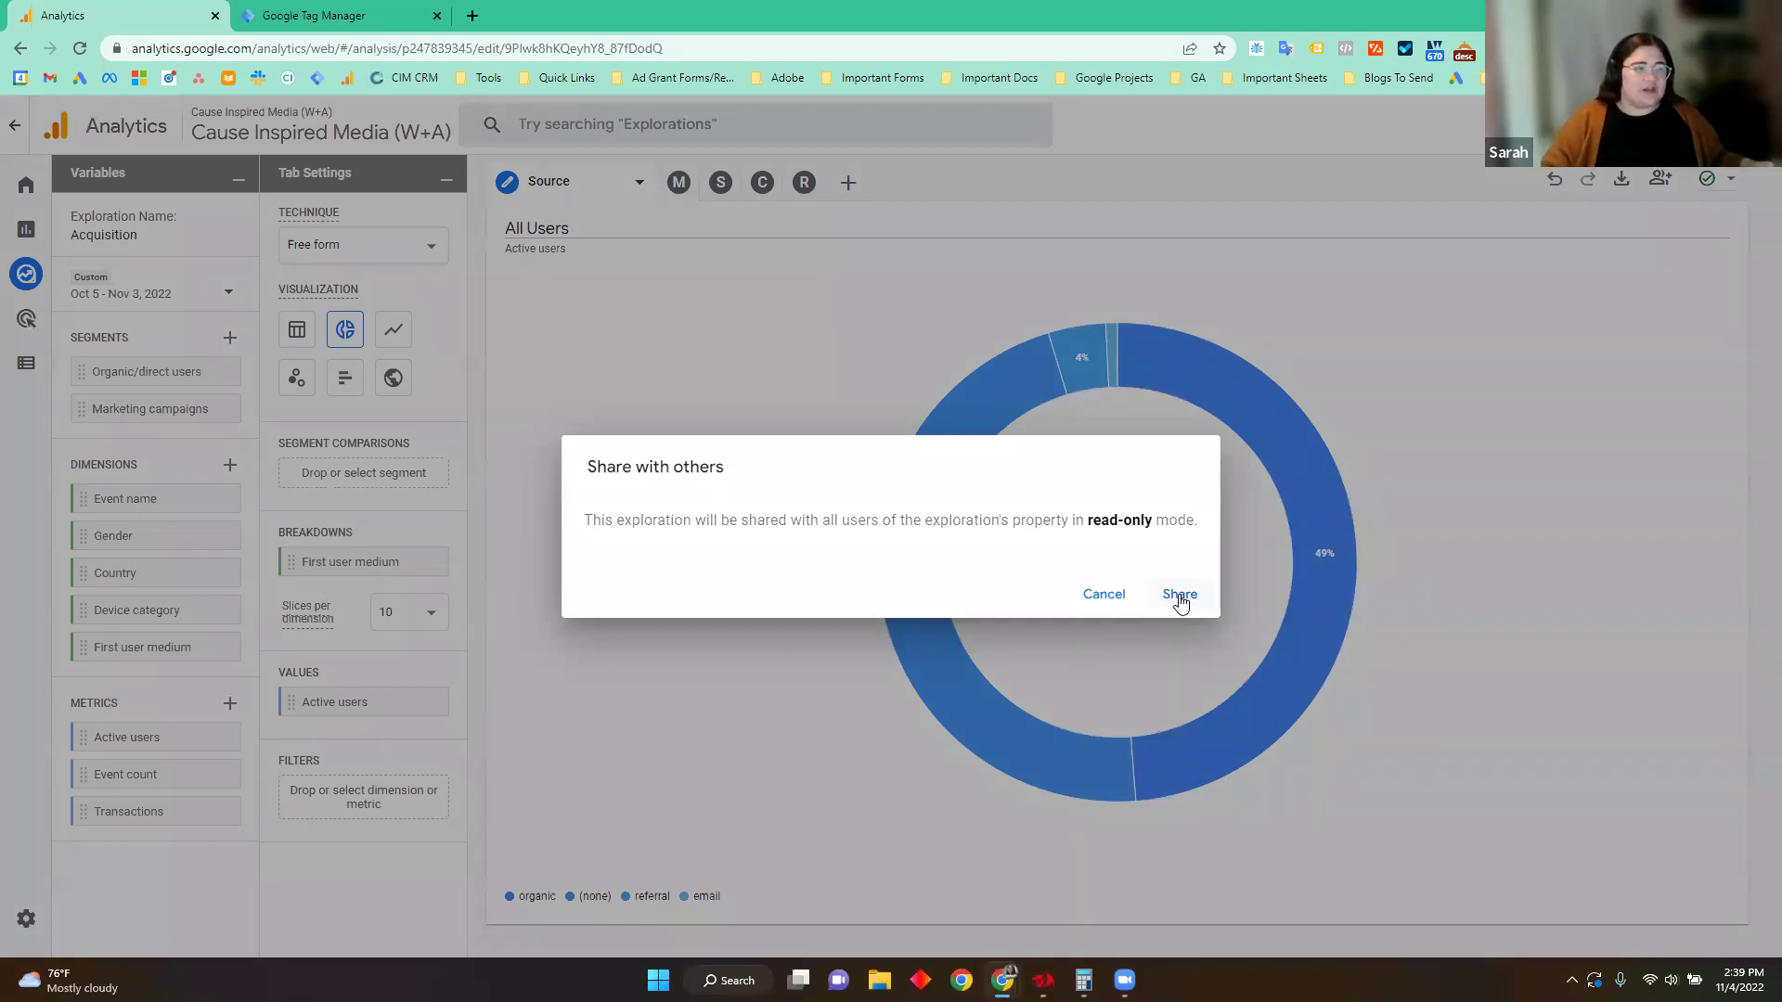
left_click(1103, 599)
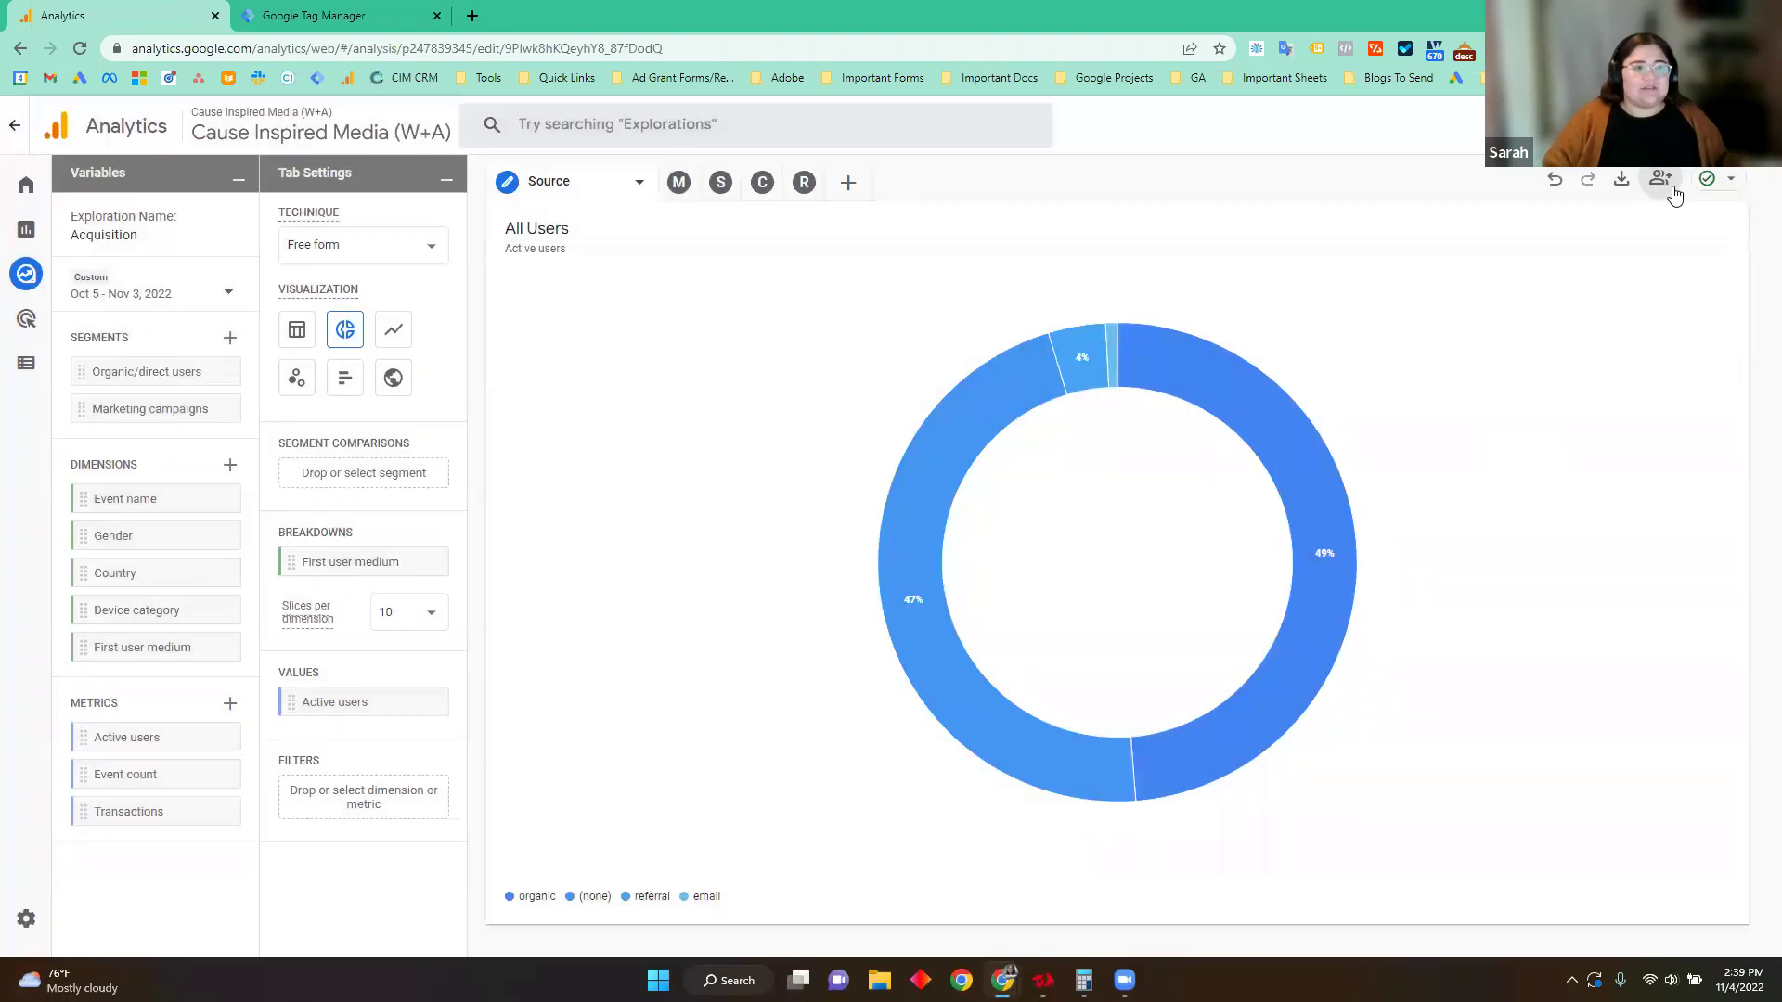
left_click(1621, 185)
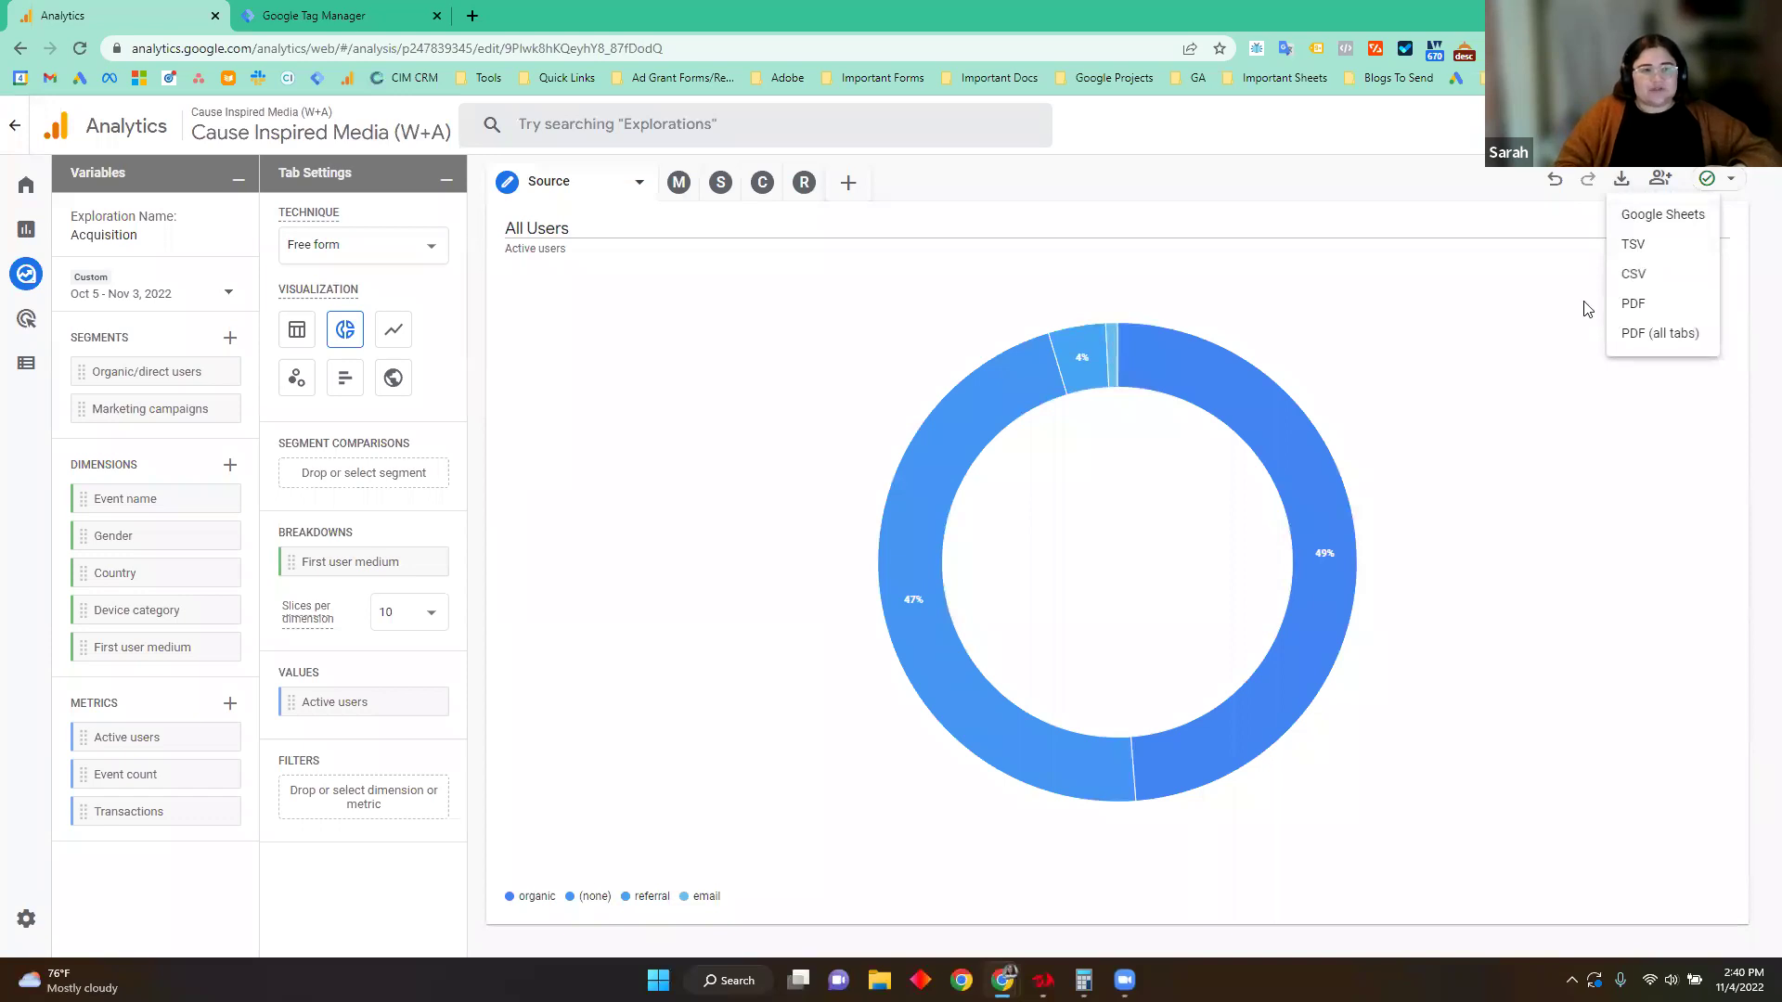
left_click(622, 297)
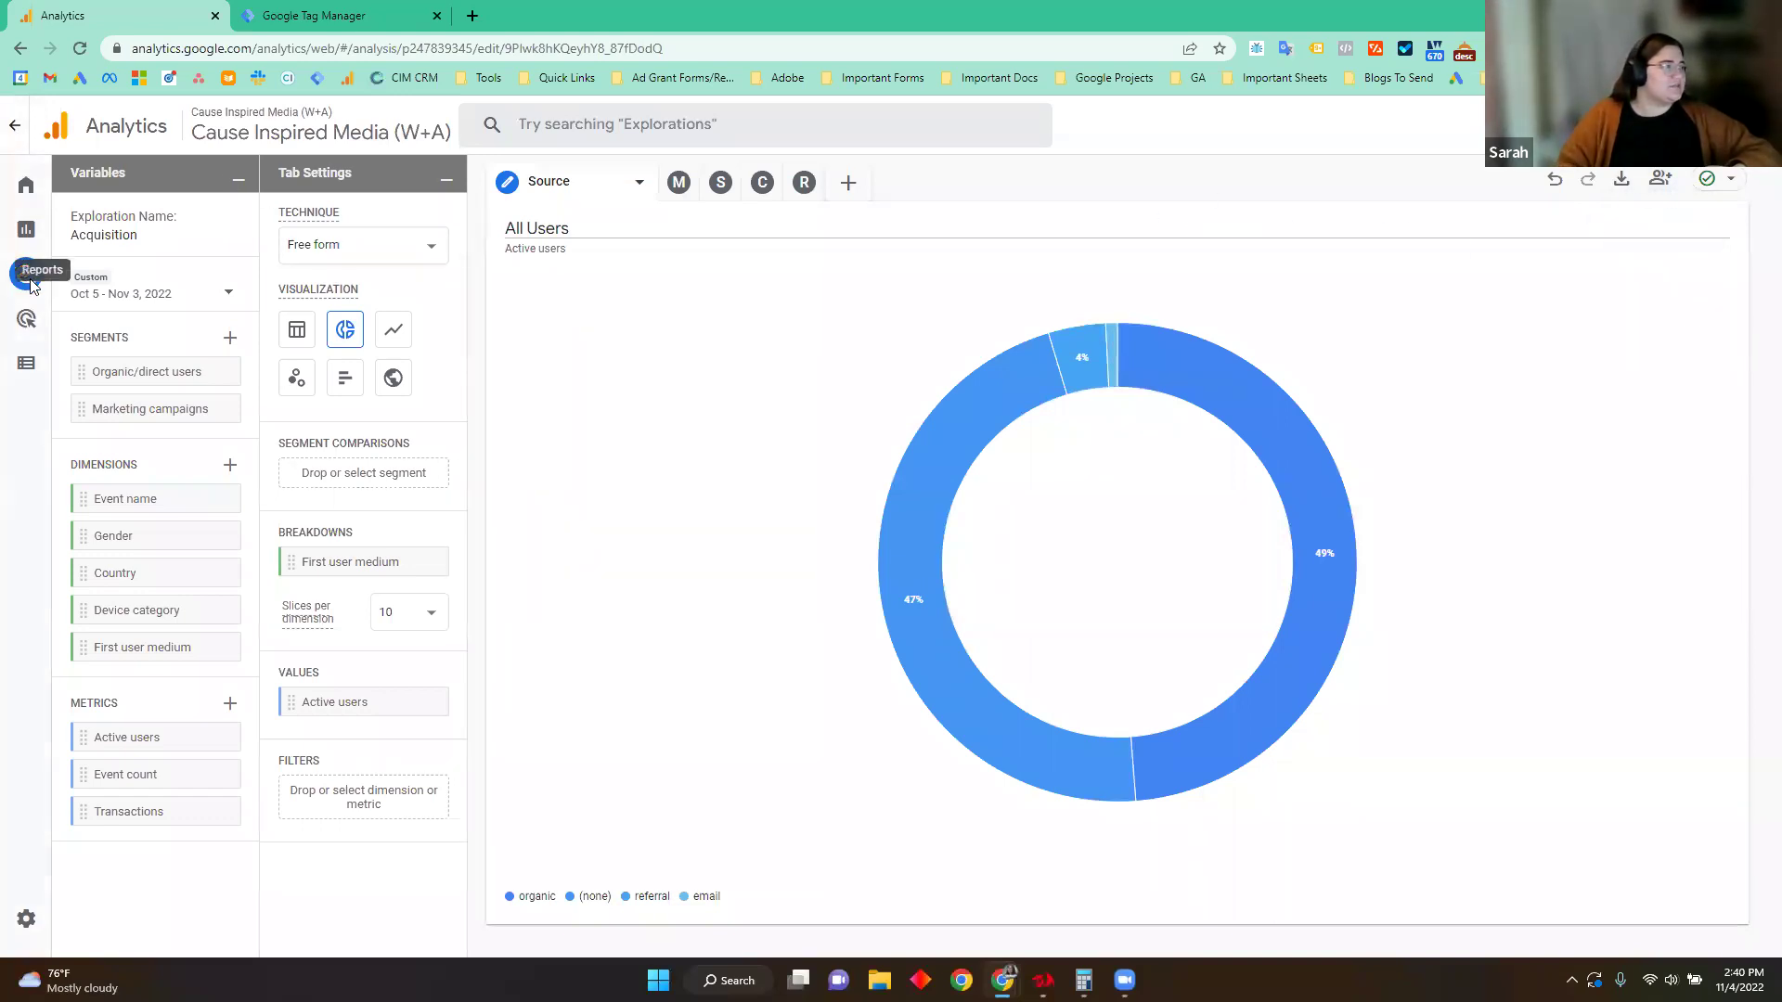
Step: Open the Advertising snapshot and view the Conversion paths attribution report
left_click(41, 325)
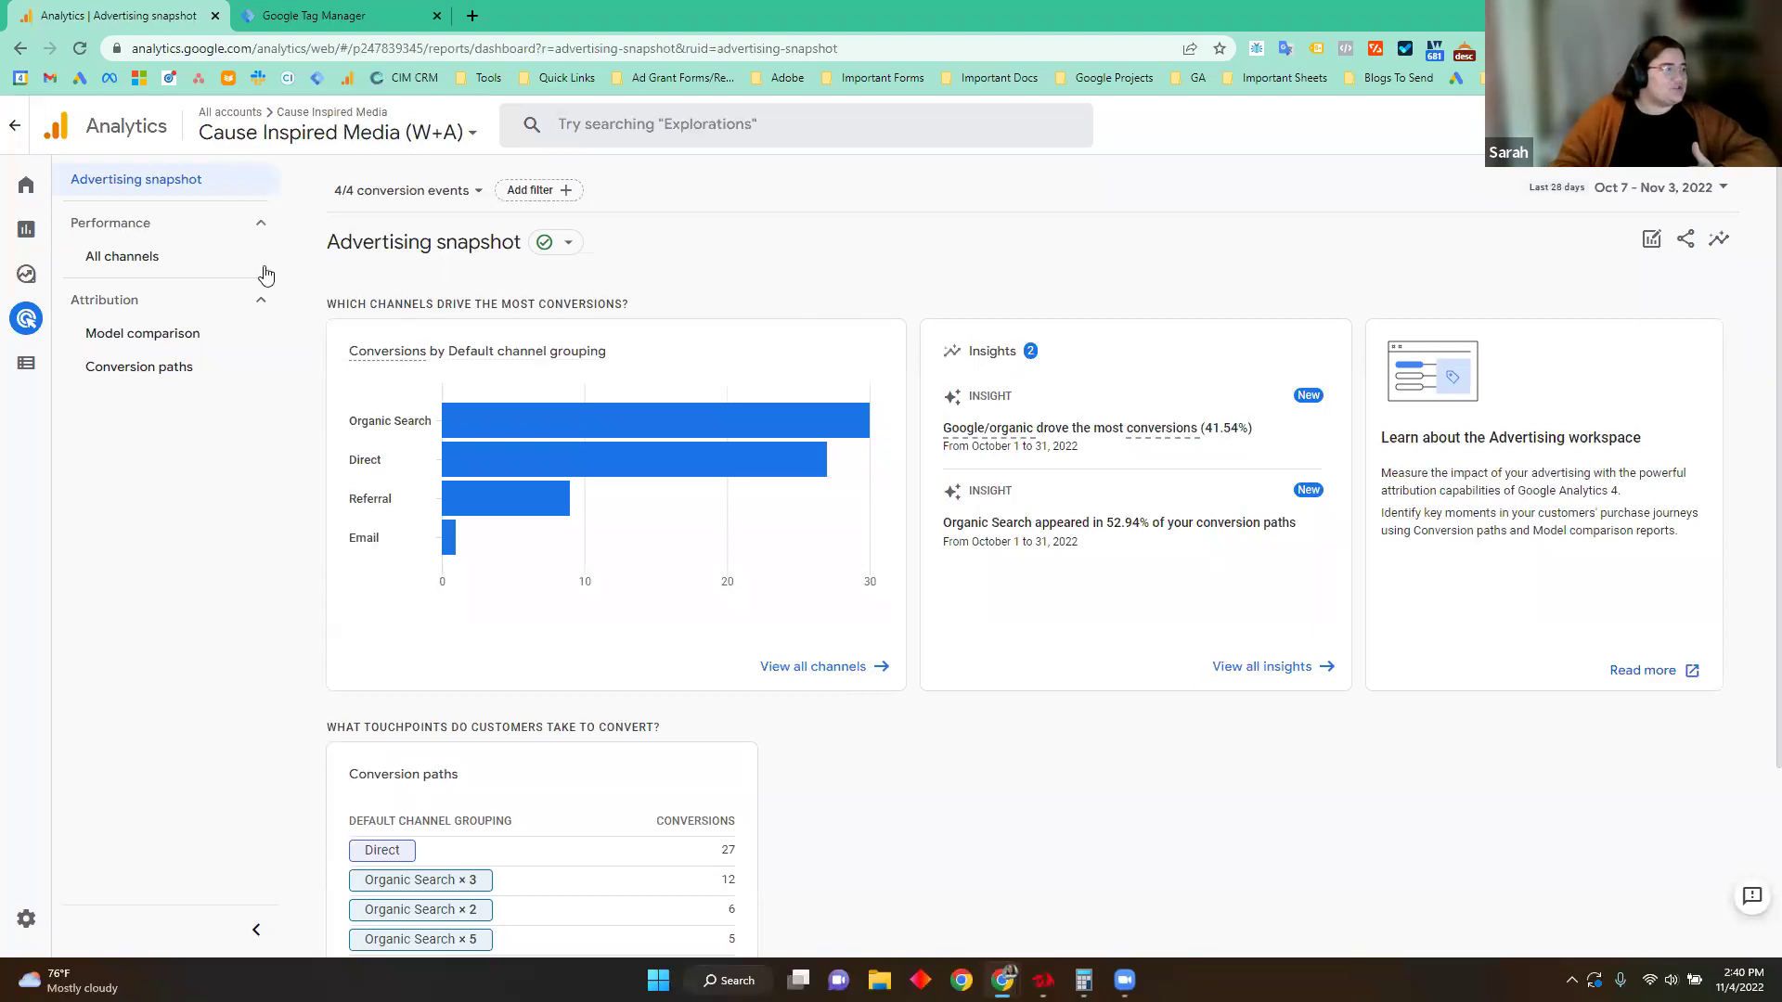
left_click(149, 371)
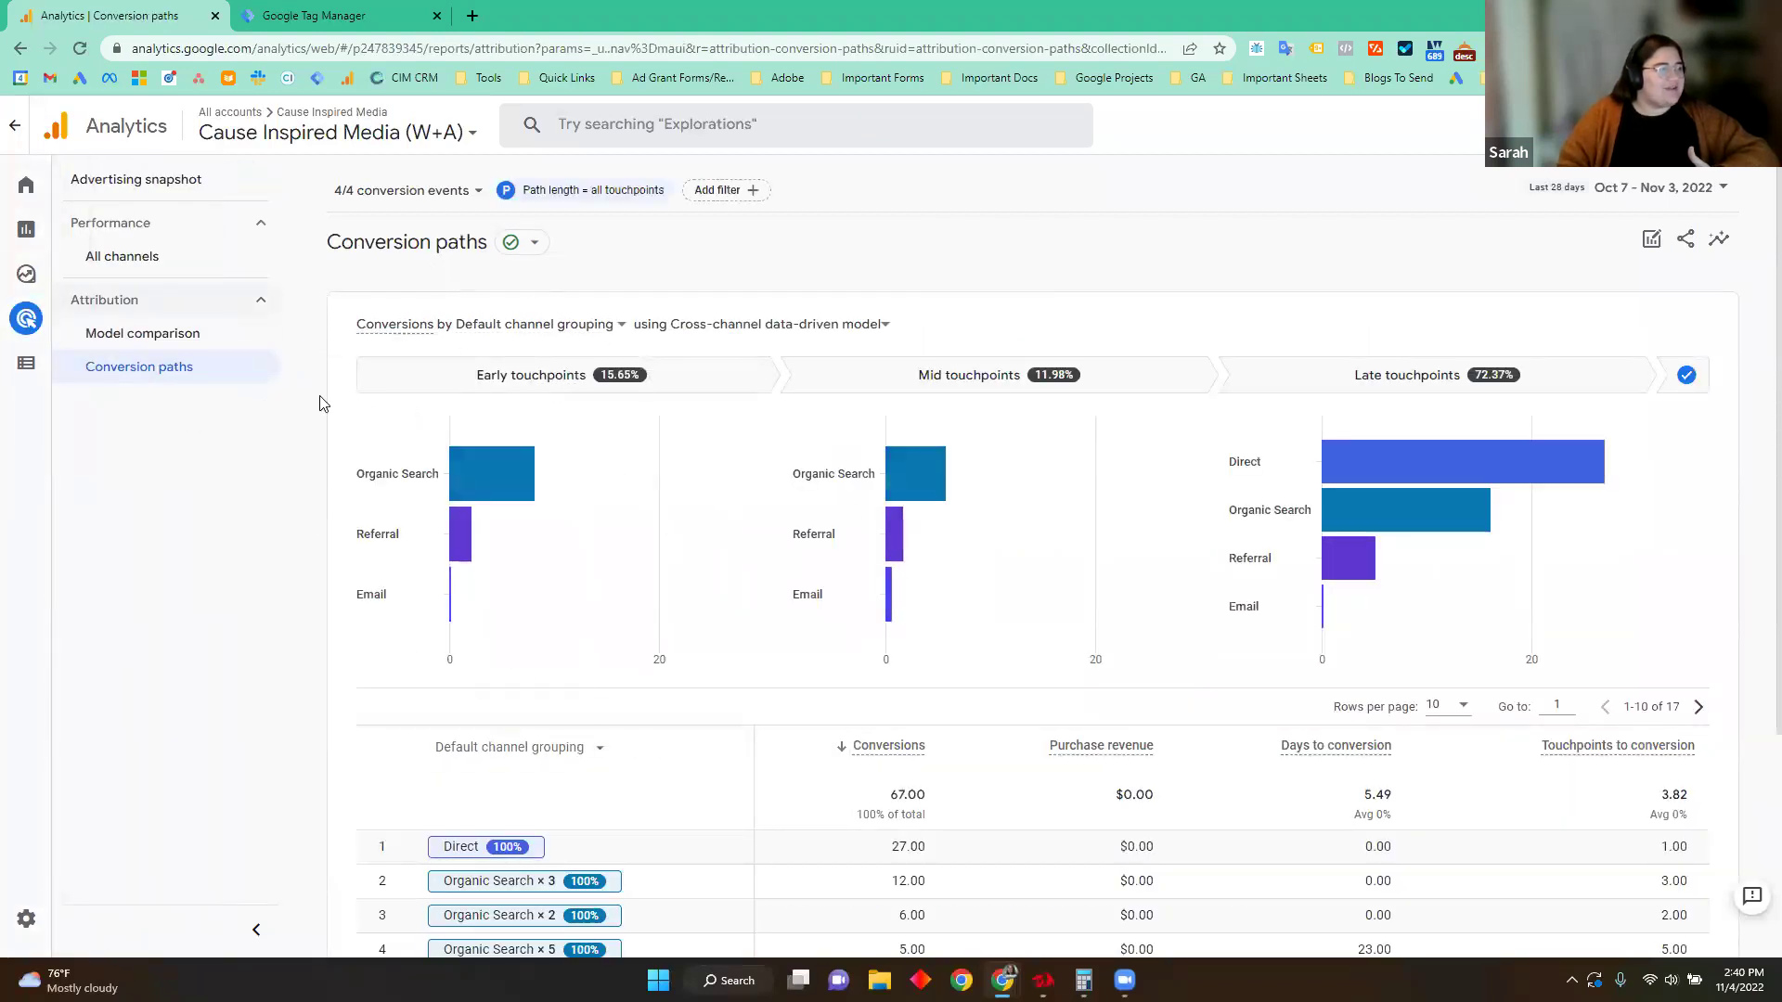
Step: Look over the existing events and their conversion marking in Configure, and open a new custom dimension form under Custom definitions
left_click(45, 371)
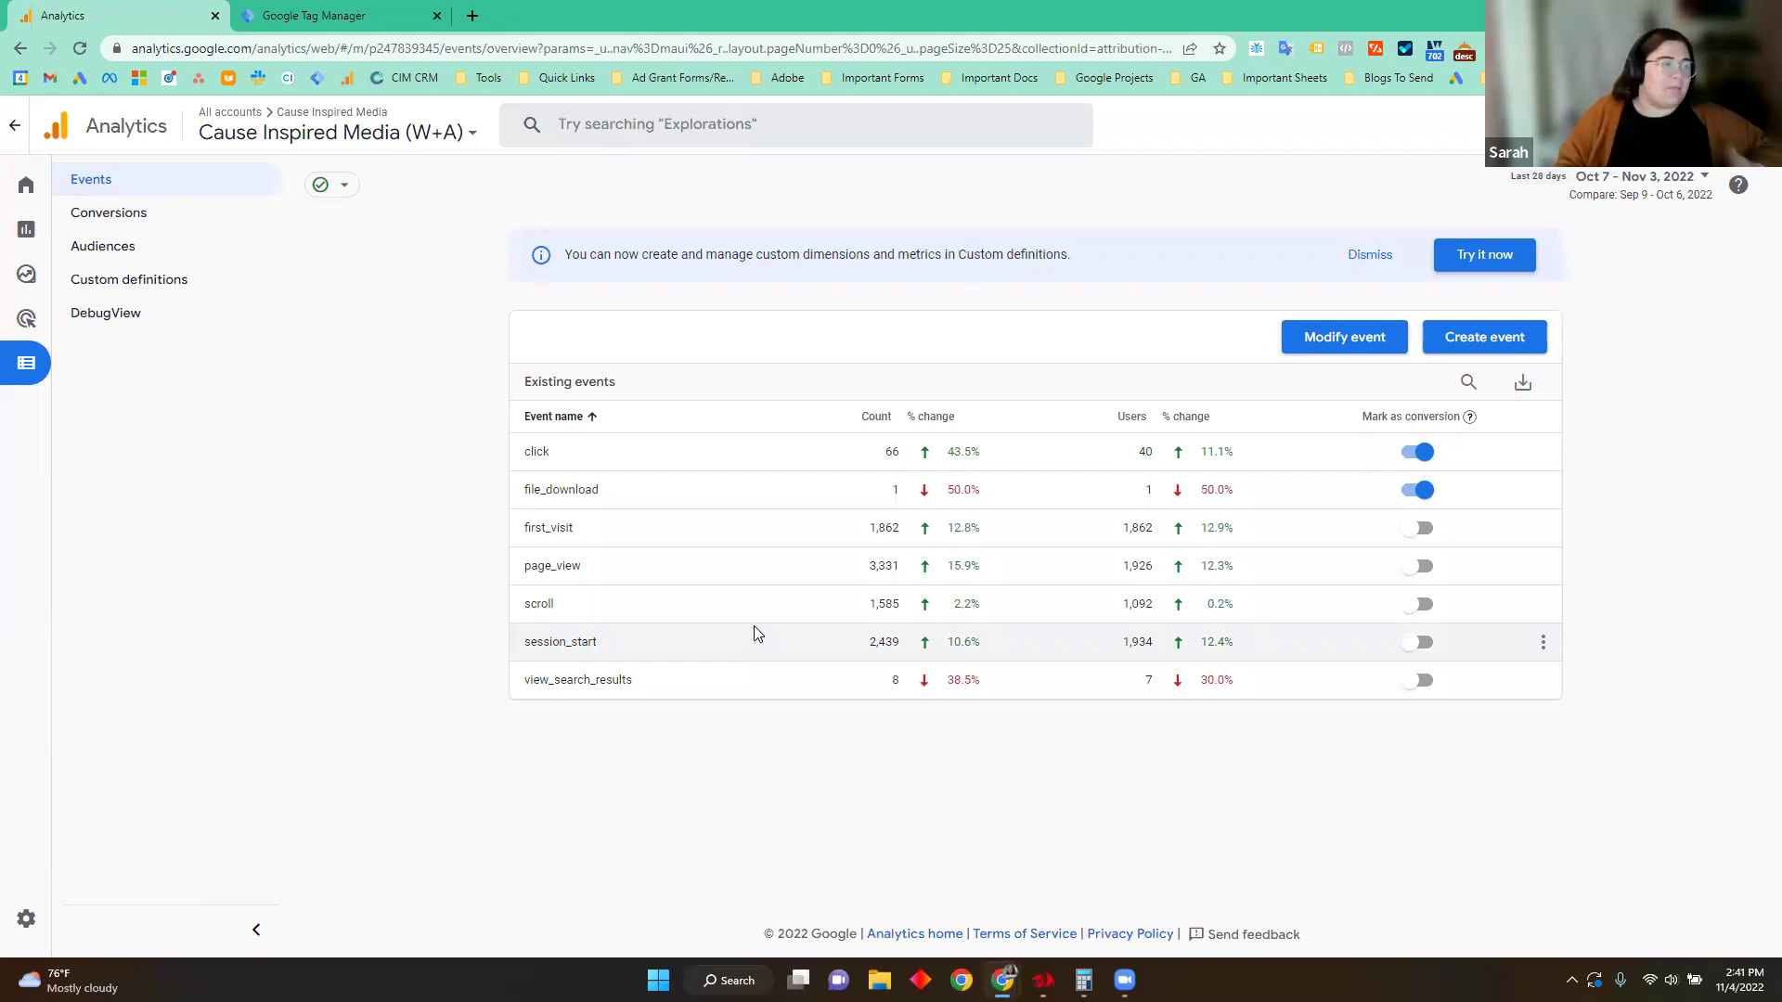
left_click(1423, 490)
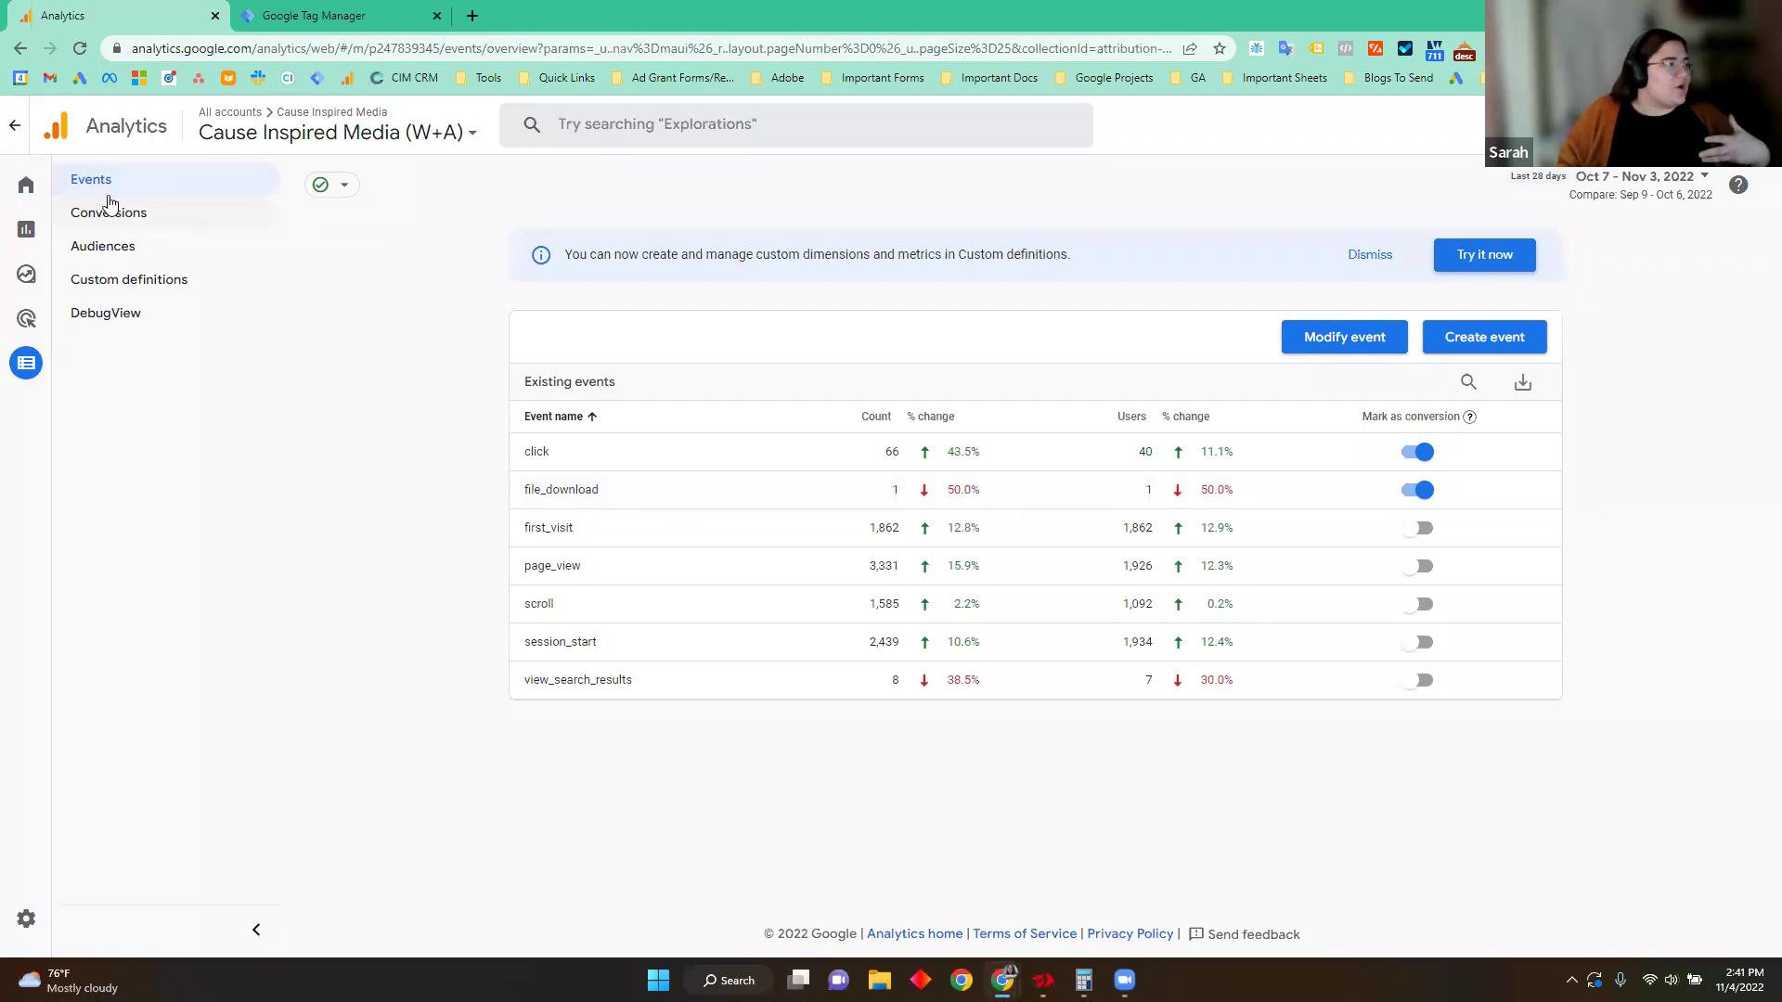
left_click(127, 291)
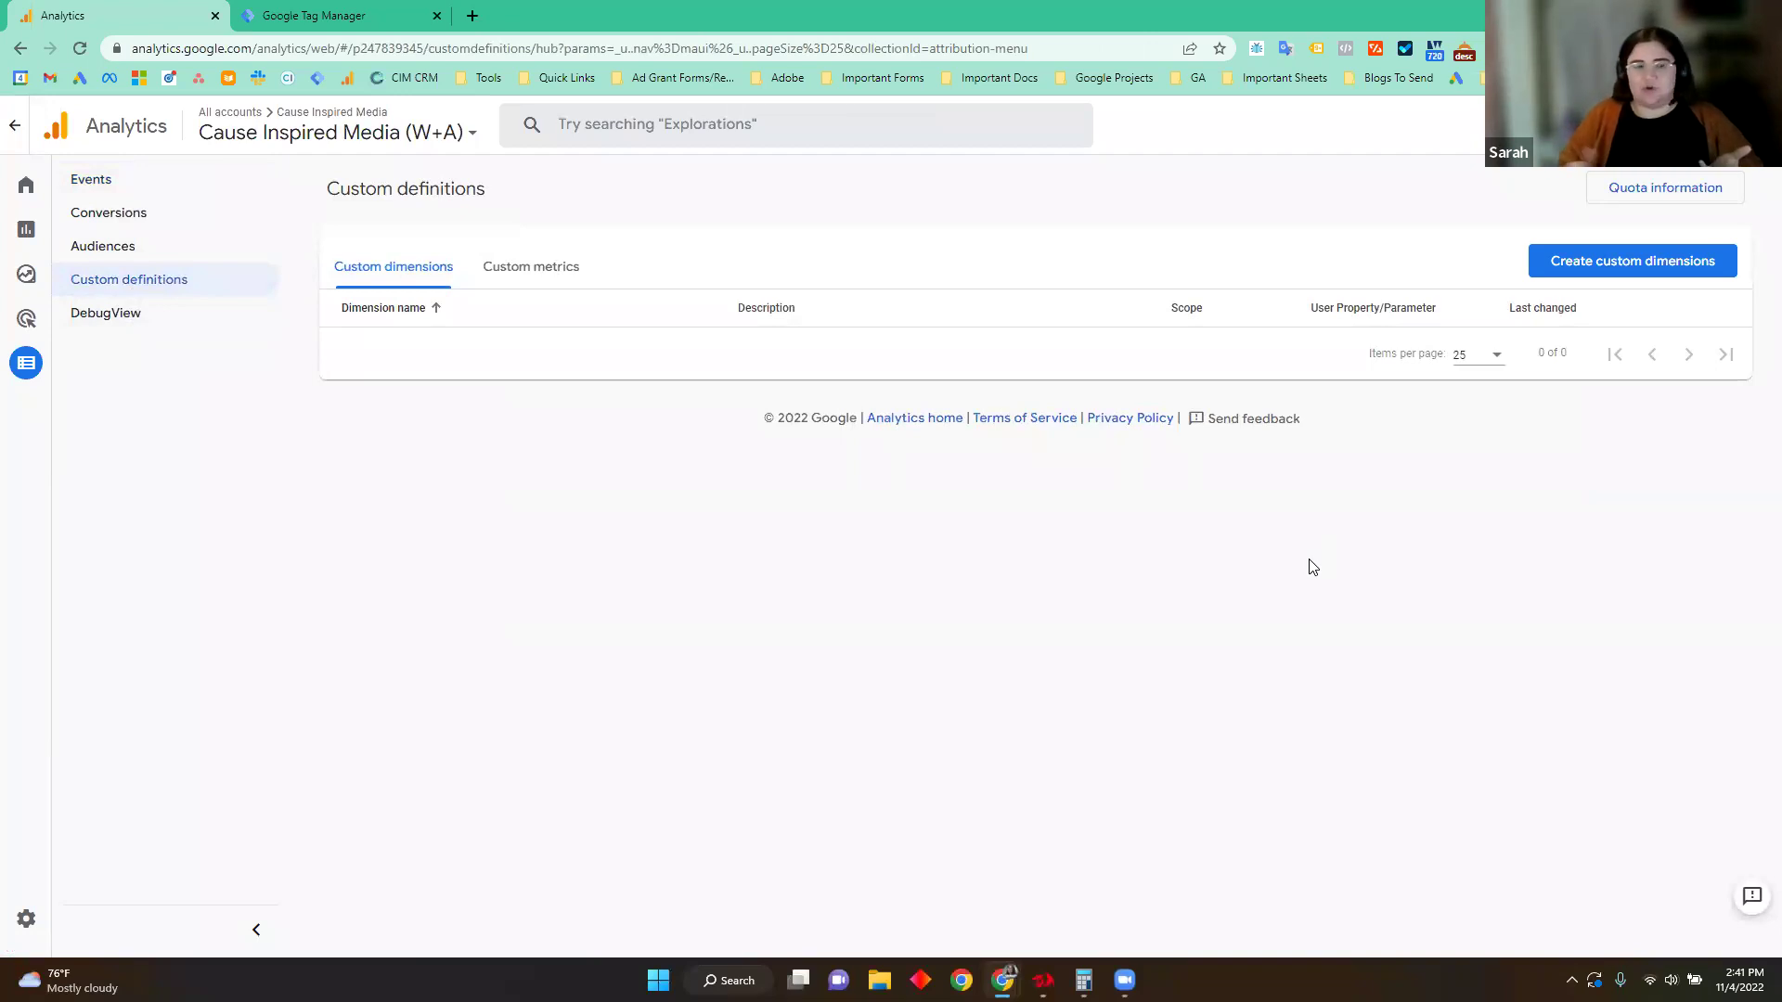
left_click(1658, 277)
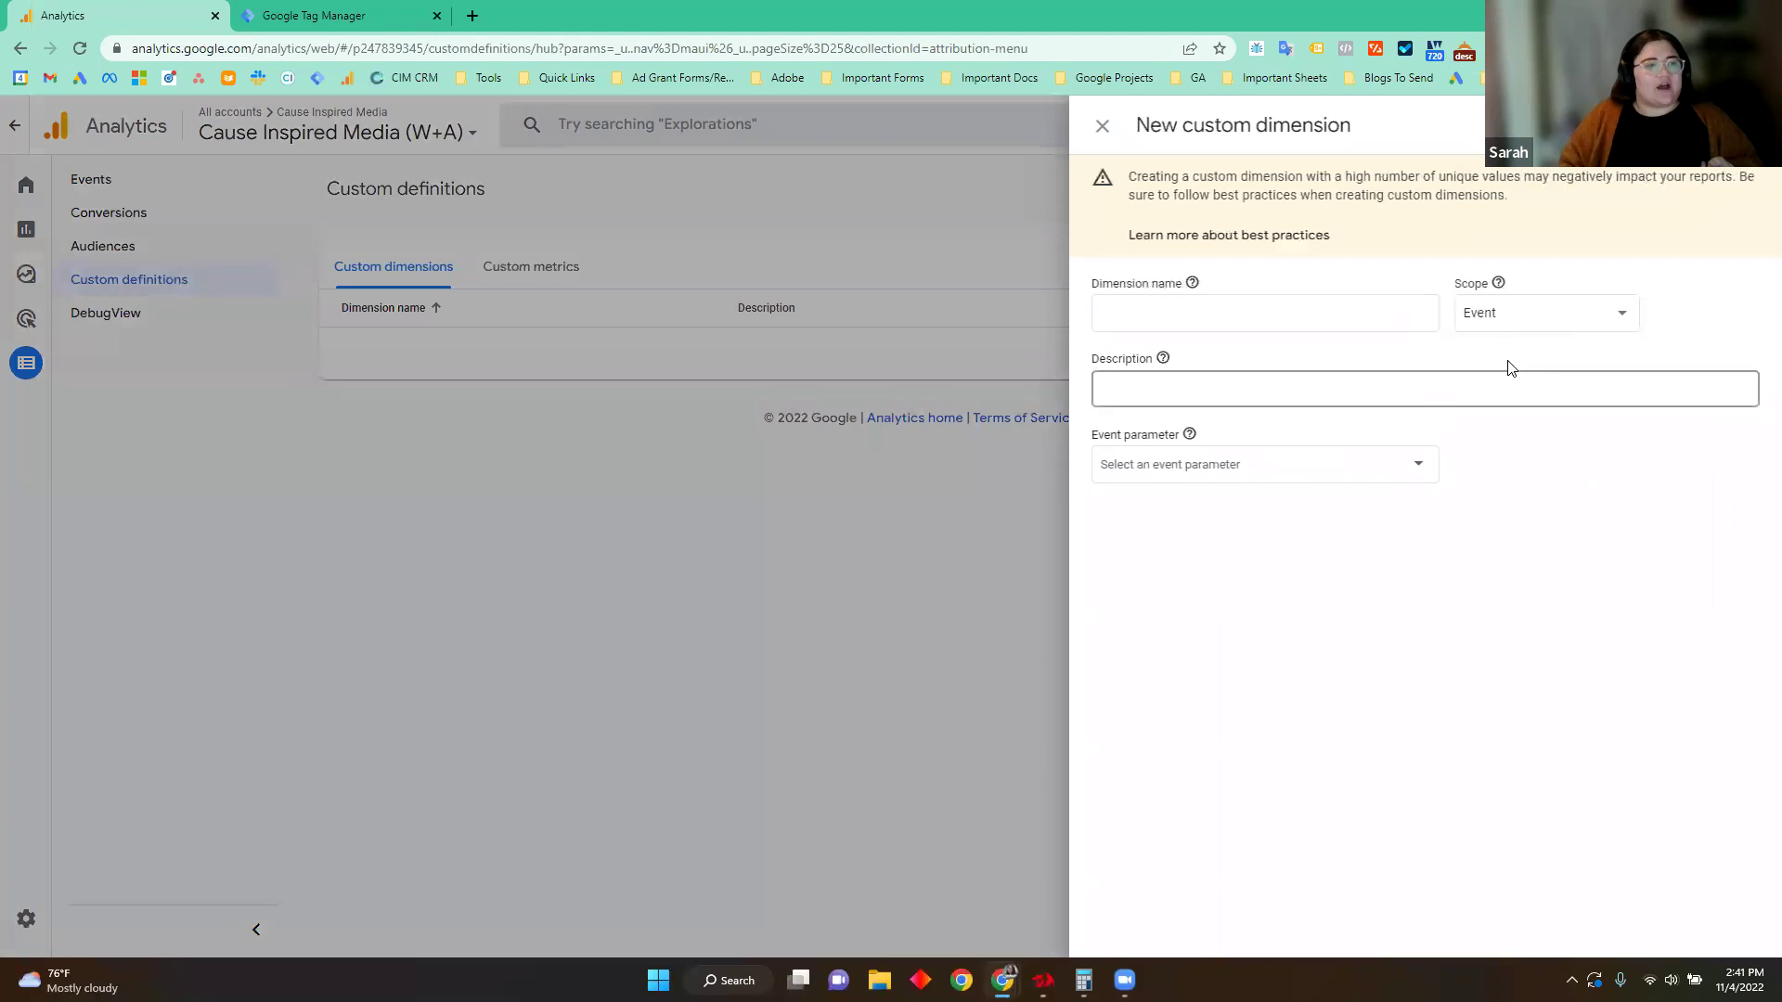
Step: Create an event-scoped custom dimension named file_name that uses the file_name event parameter
left_click(1190, 466)
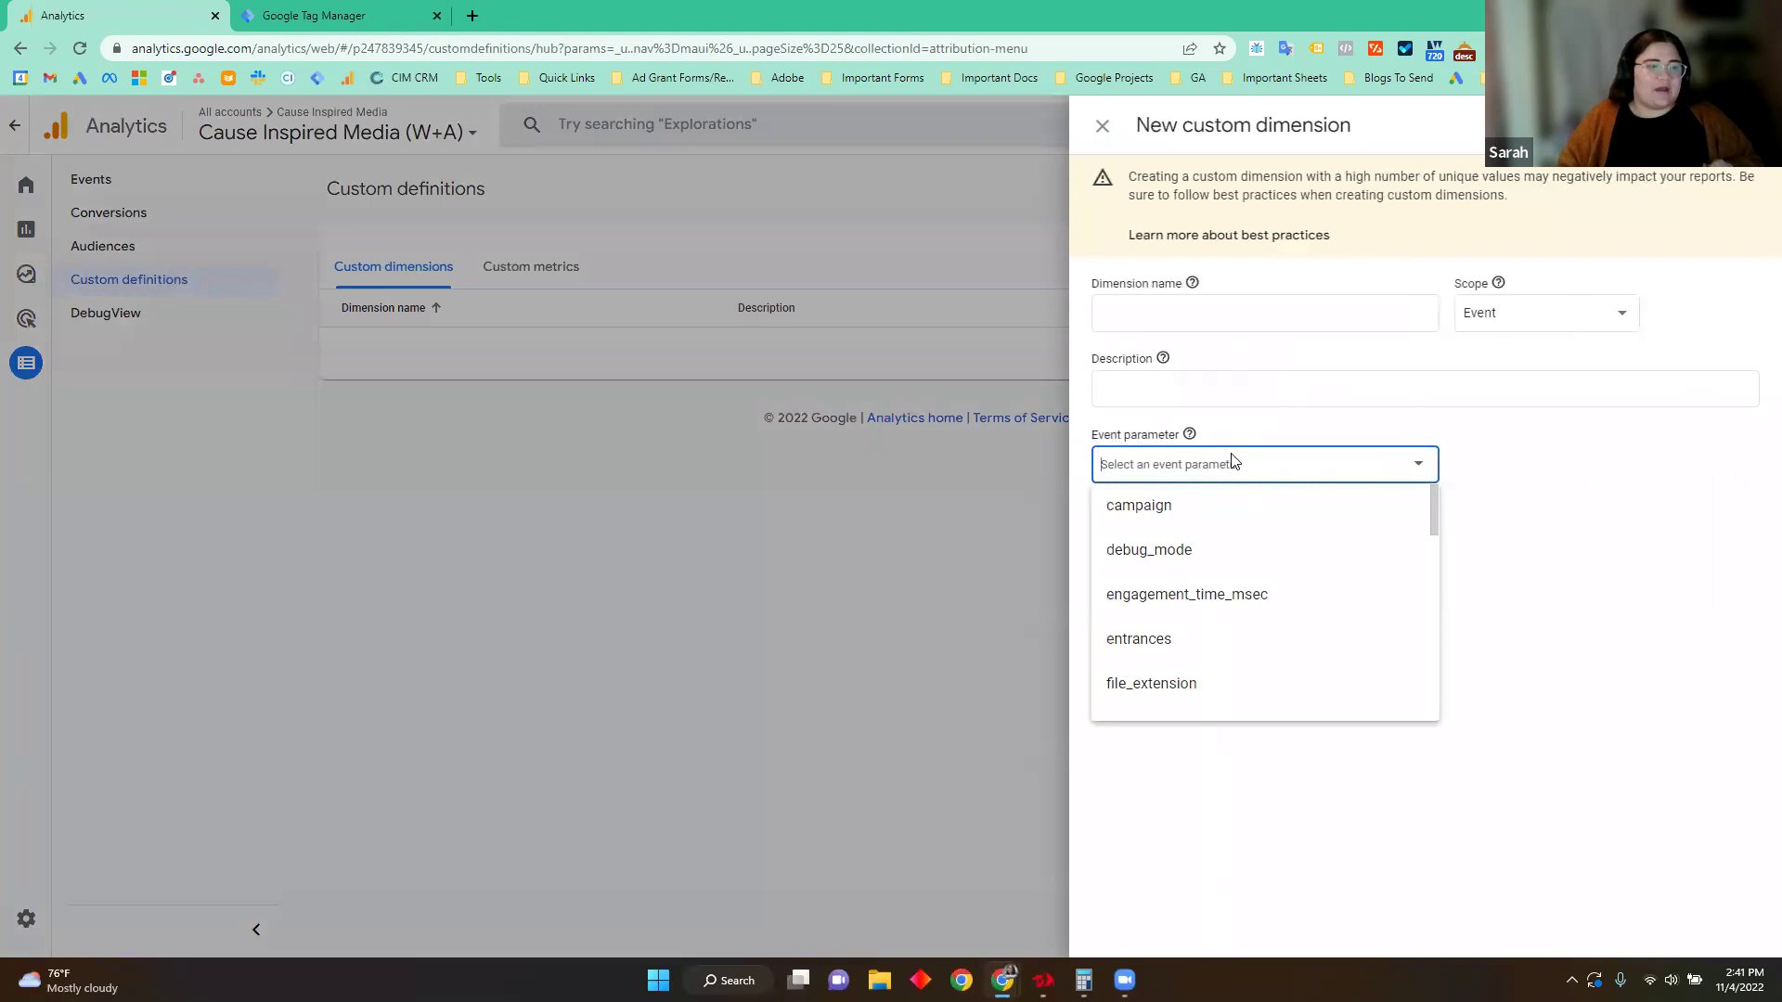
scroll(1258, 573, "down", 2)
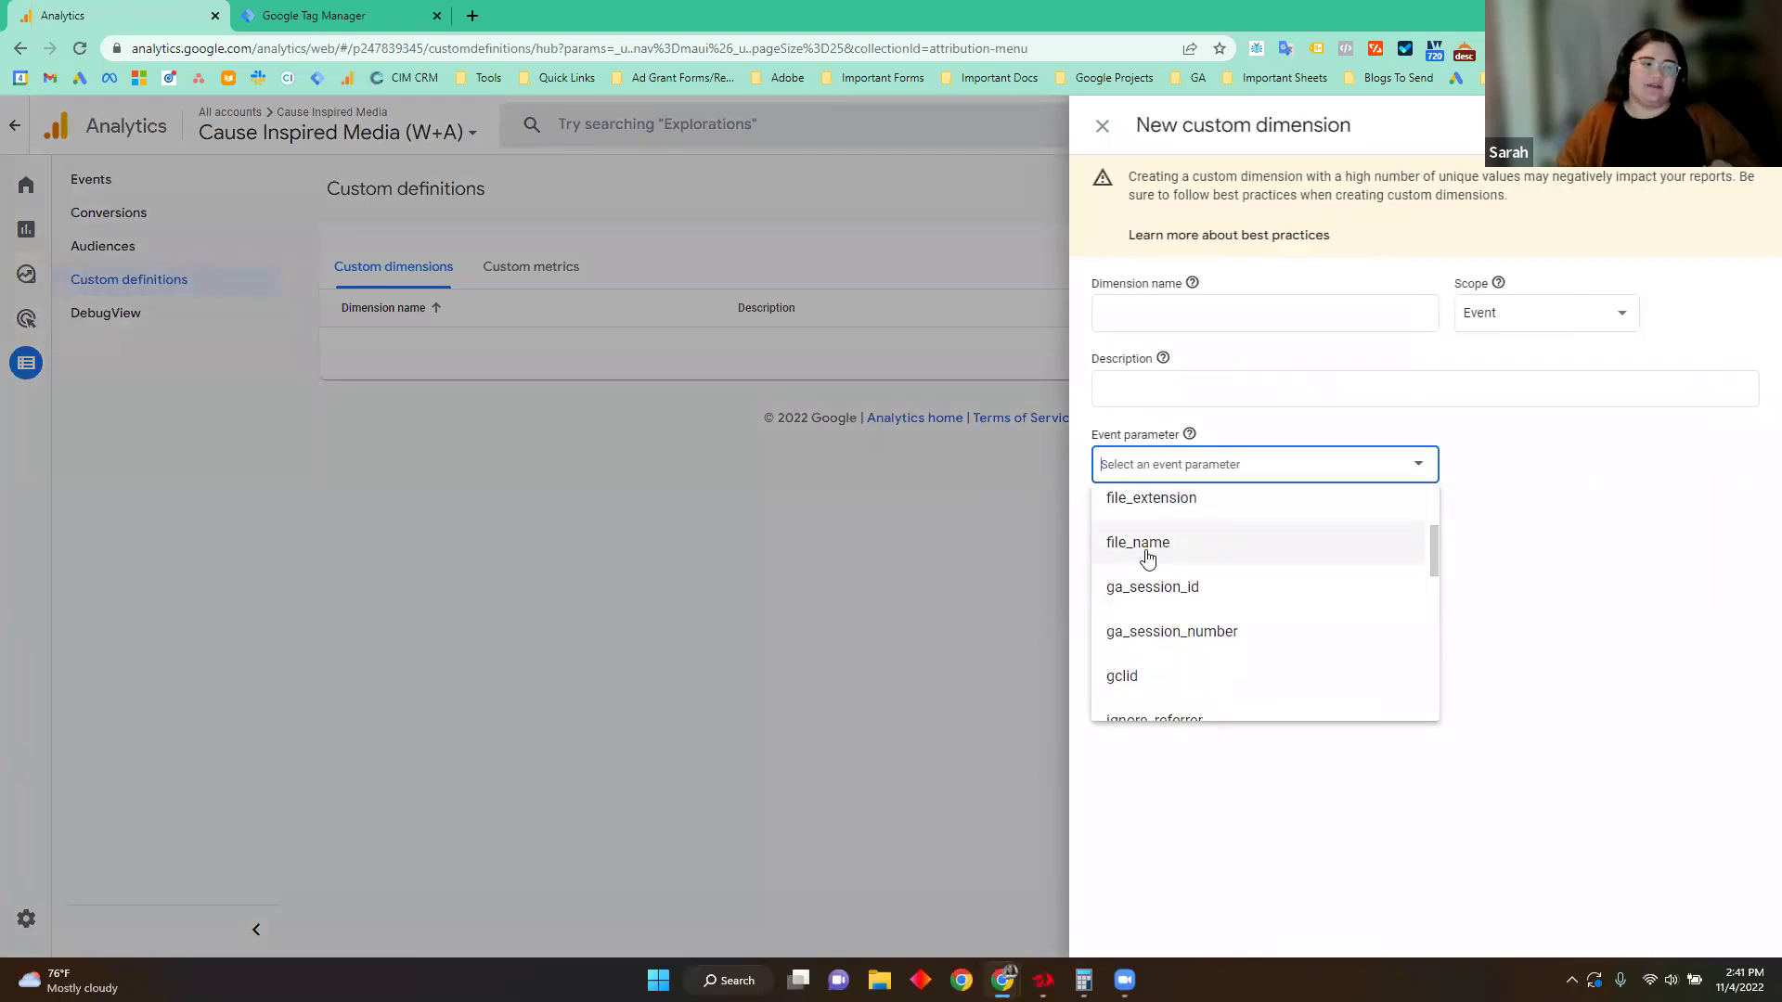
scroll(1193, 529, "down", 2)
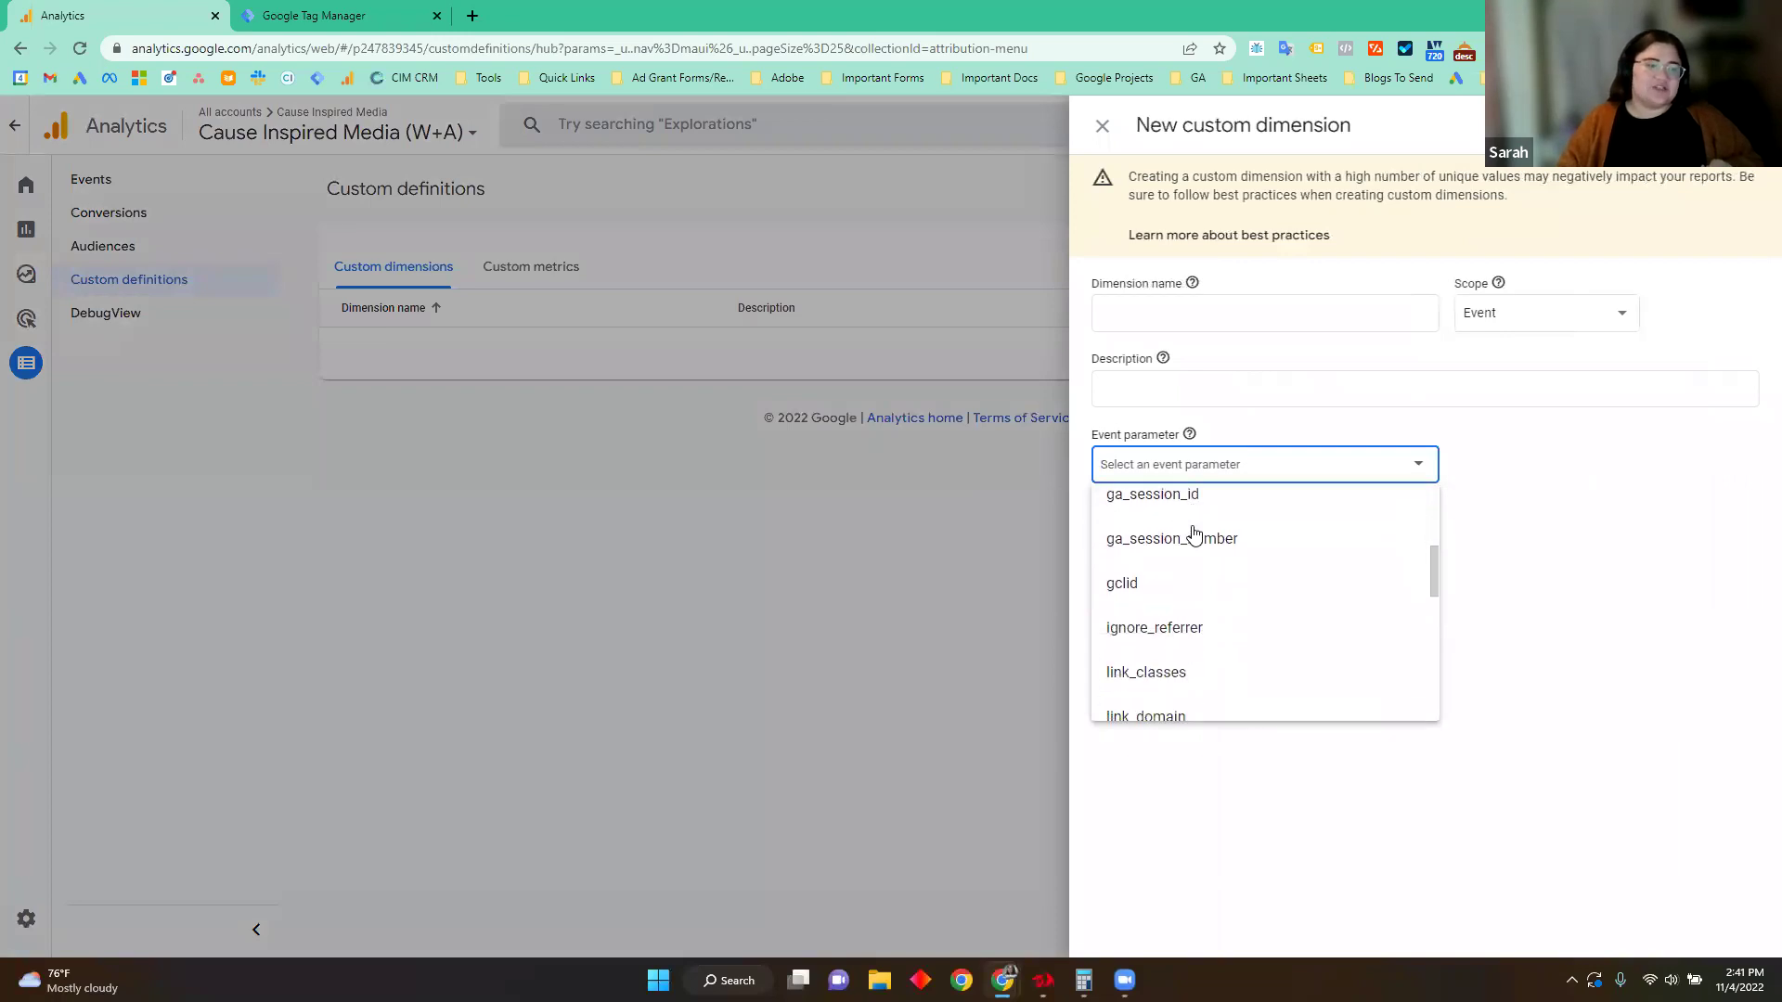
scroll(1208, 553, "down", 1)
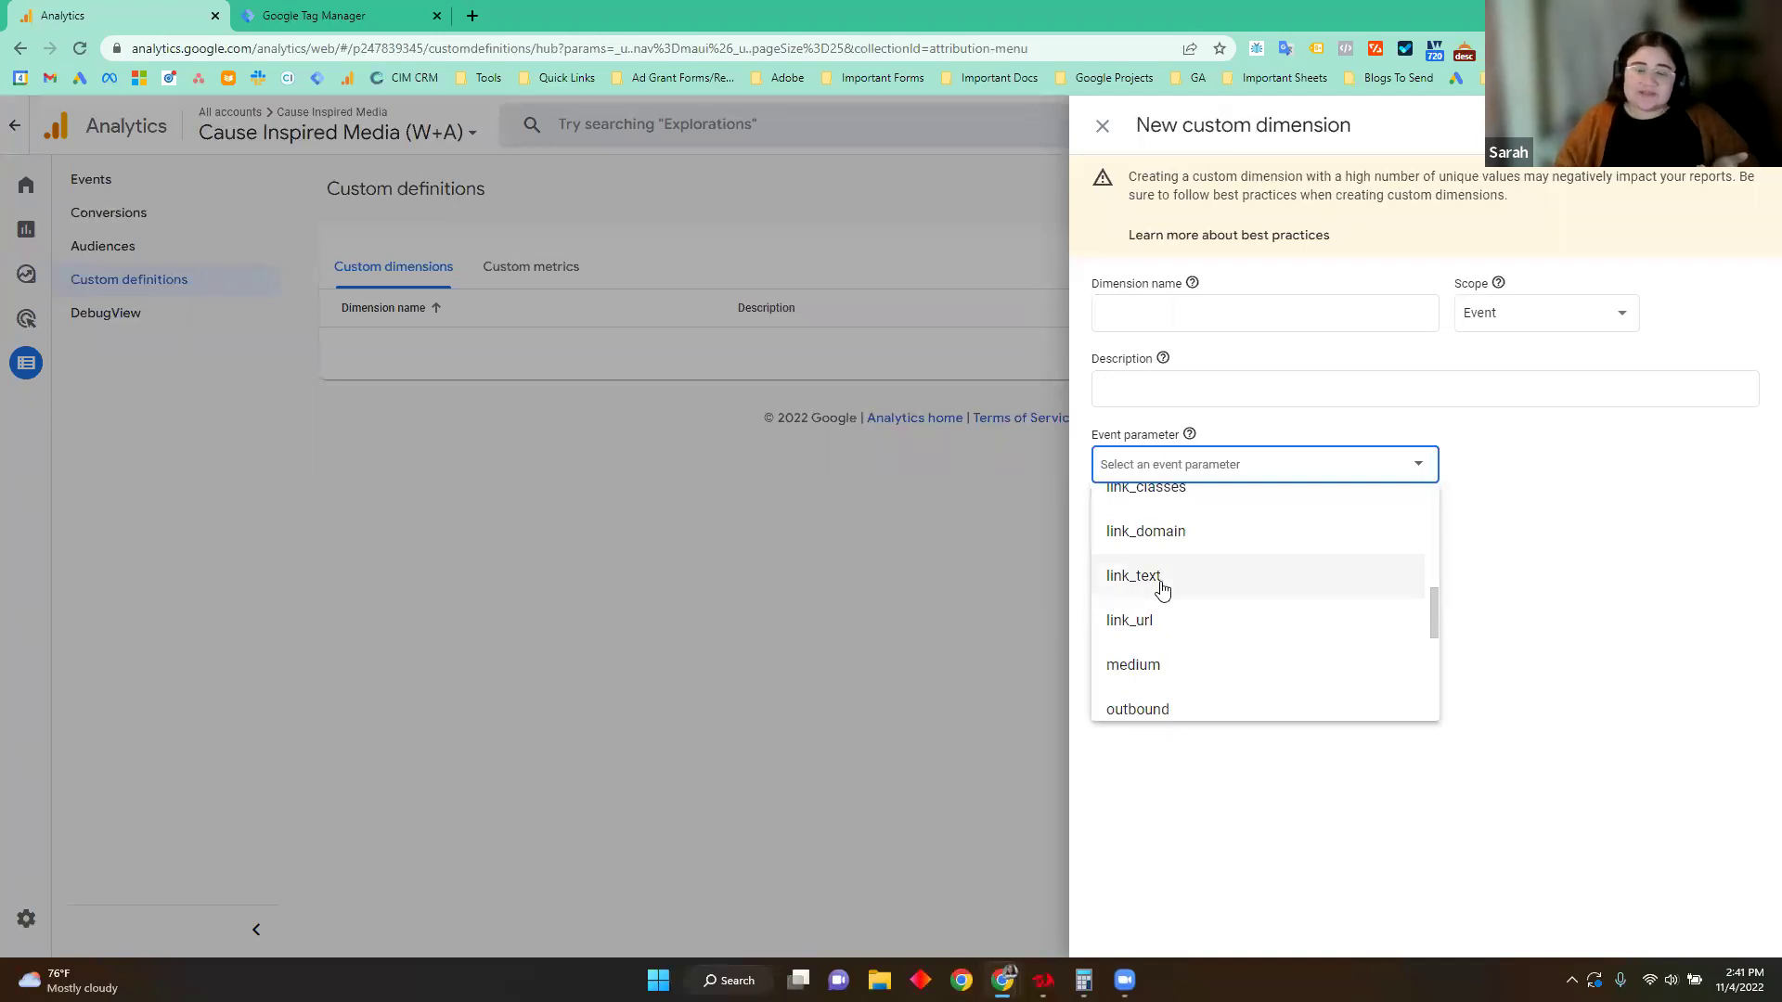
scroll(1179, 657, "down", 1)
scroll(1155, 627, "up", 5)
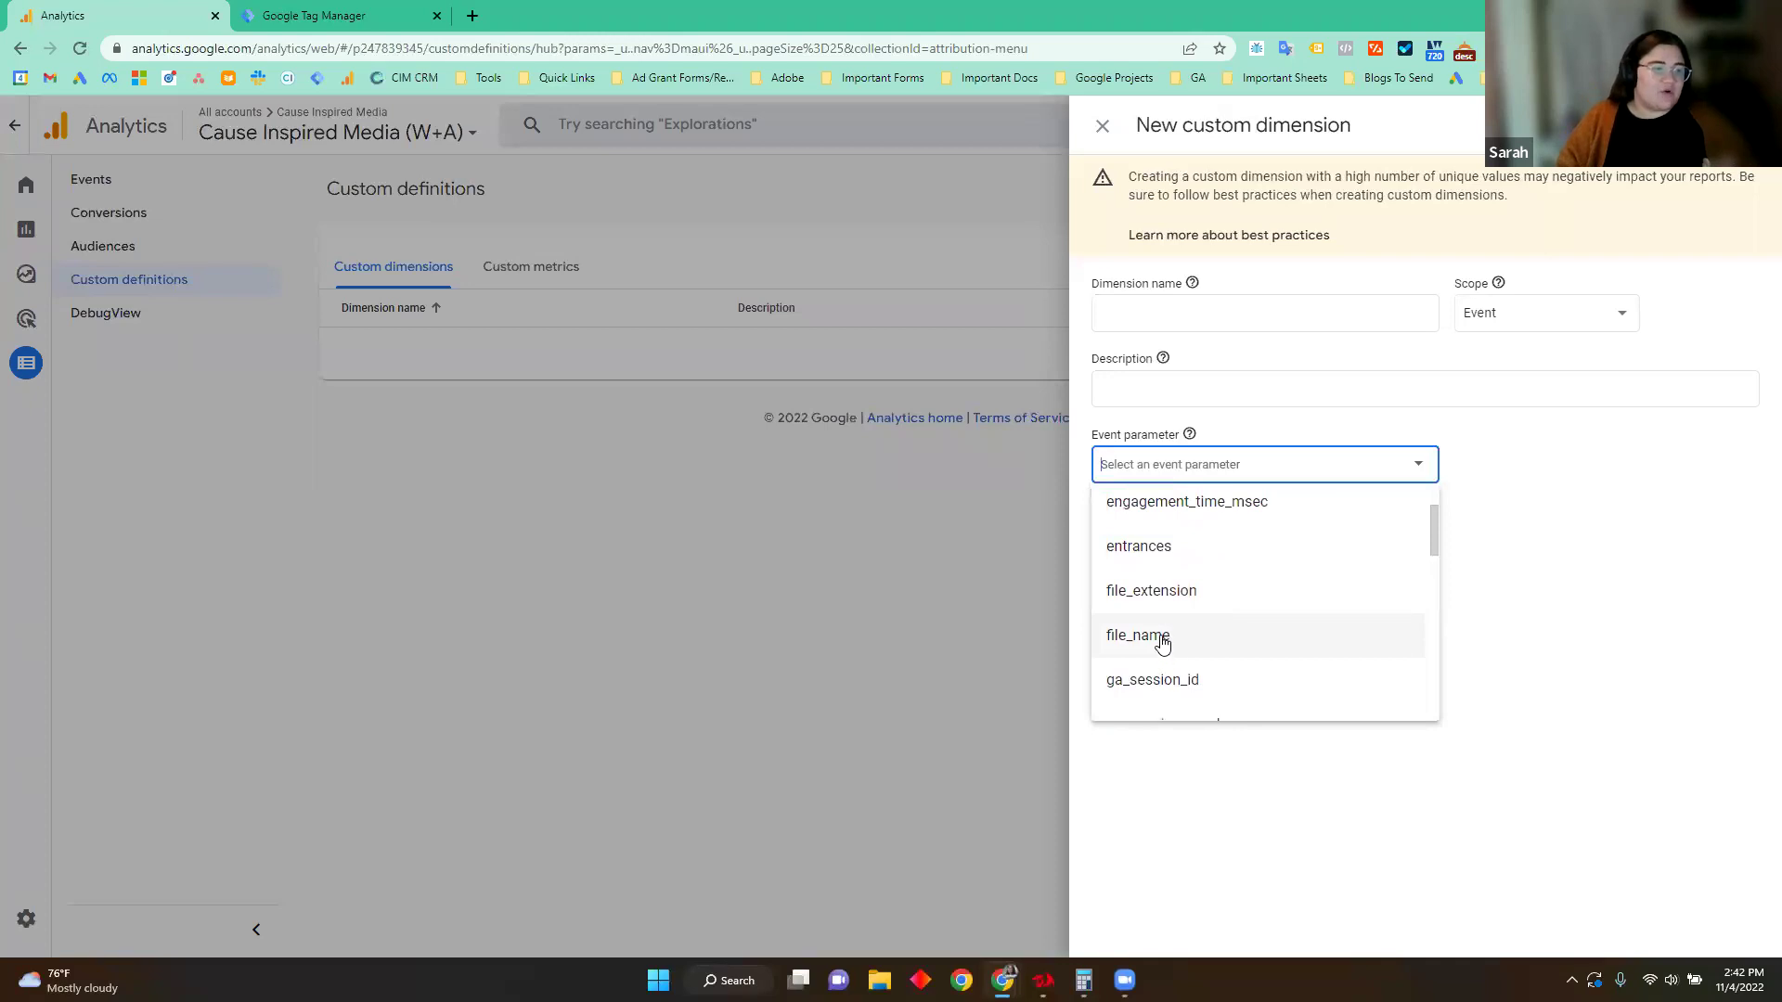
left_click(1167, 646)
left_click(1212, 317)
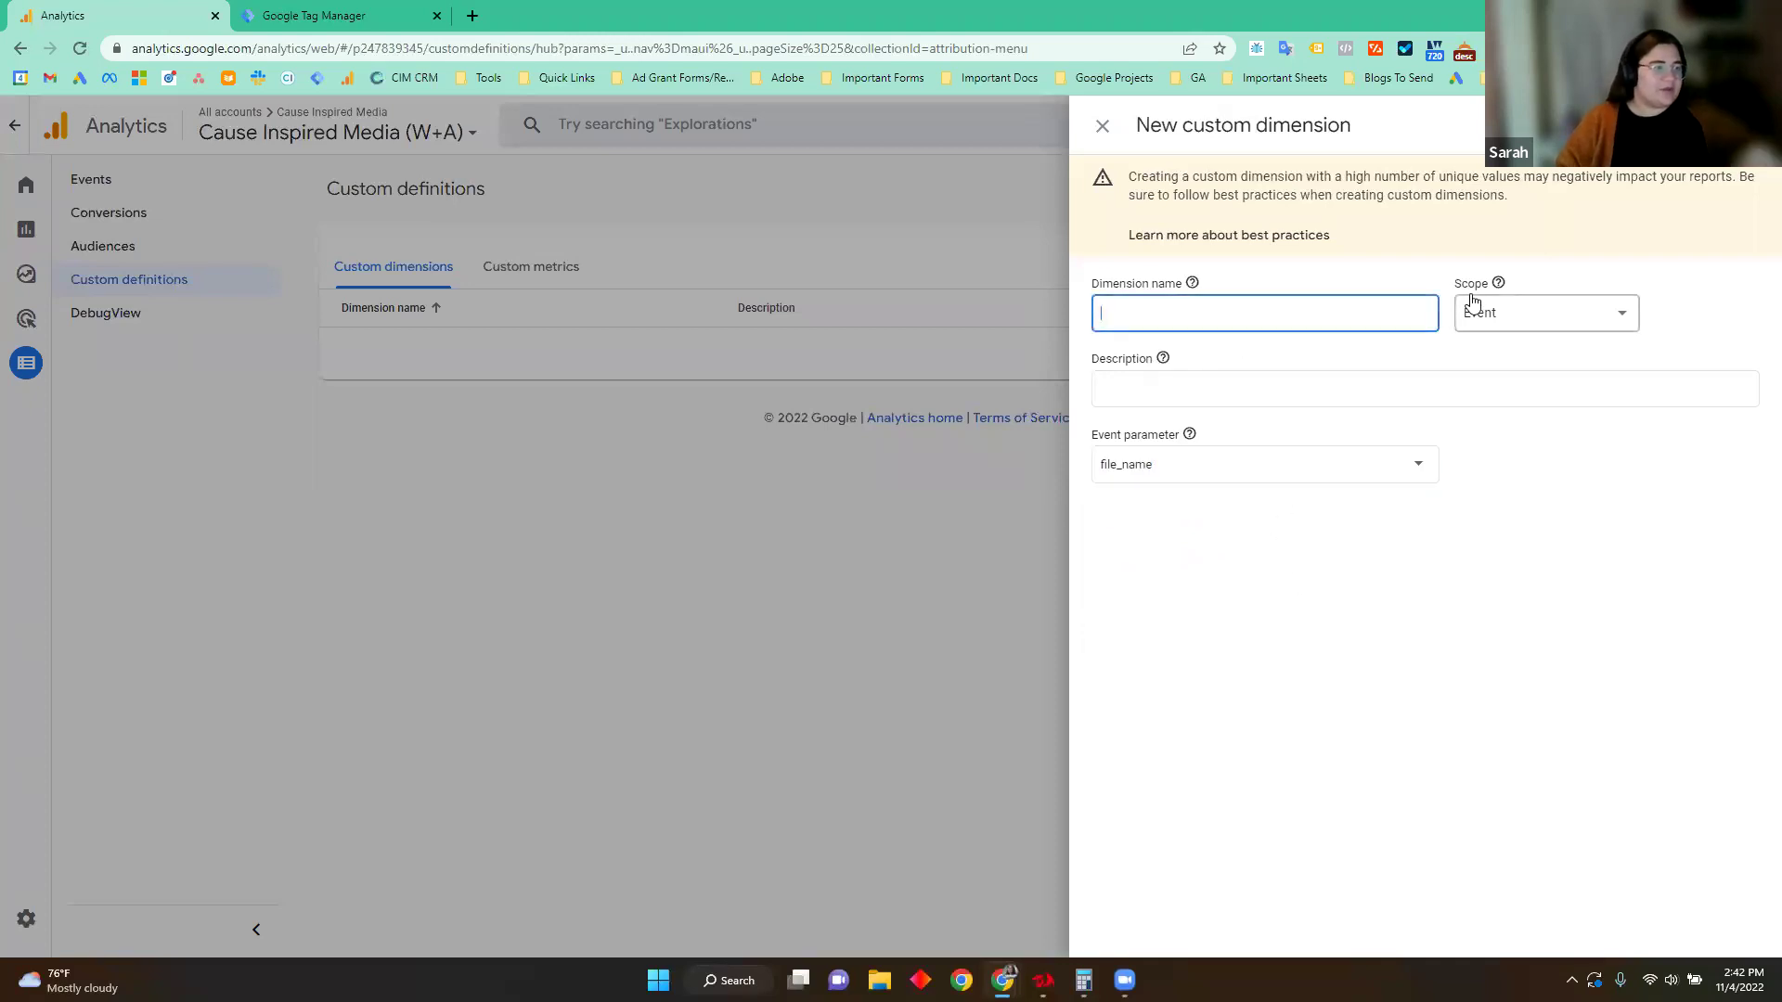
type("file_name")
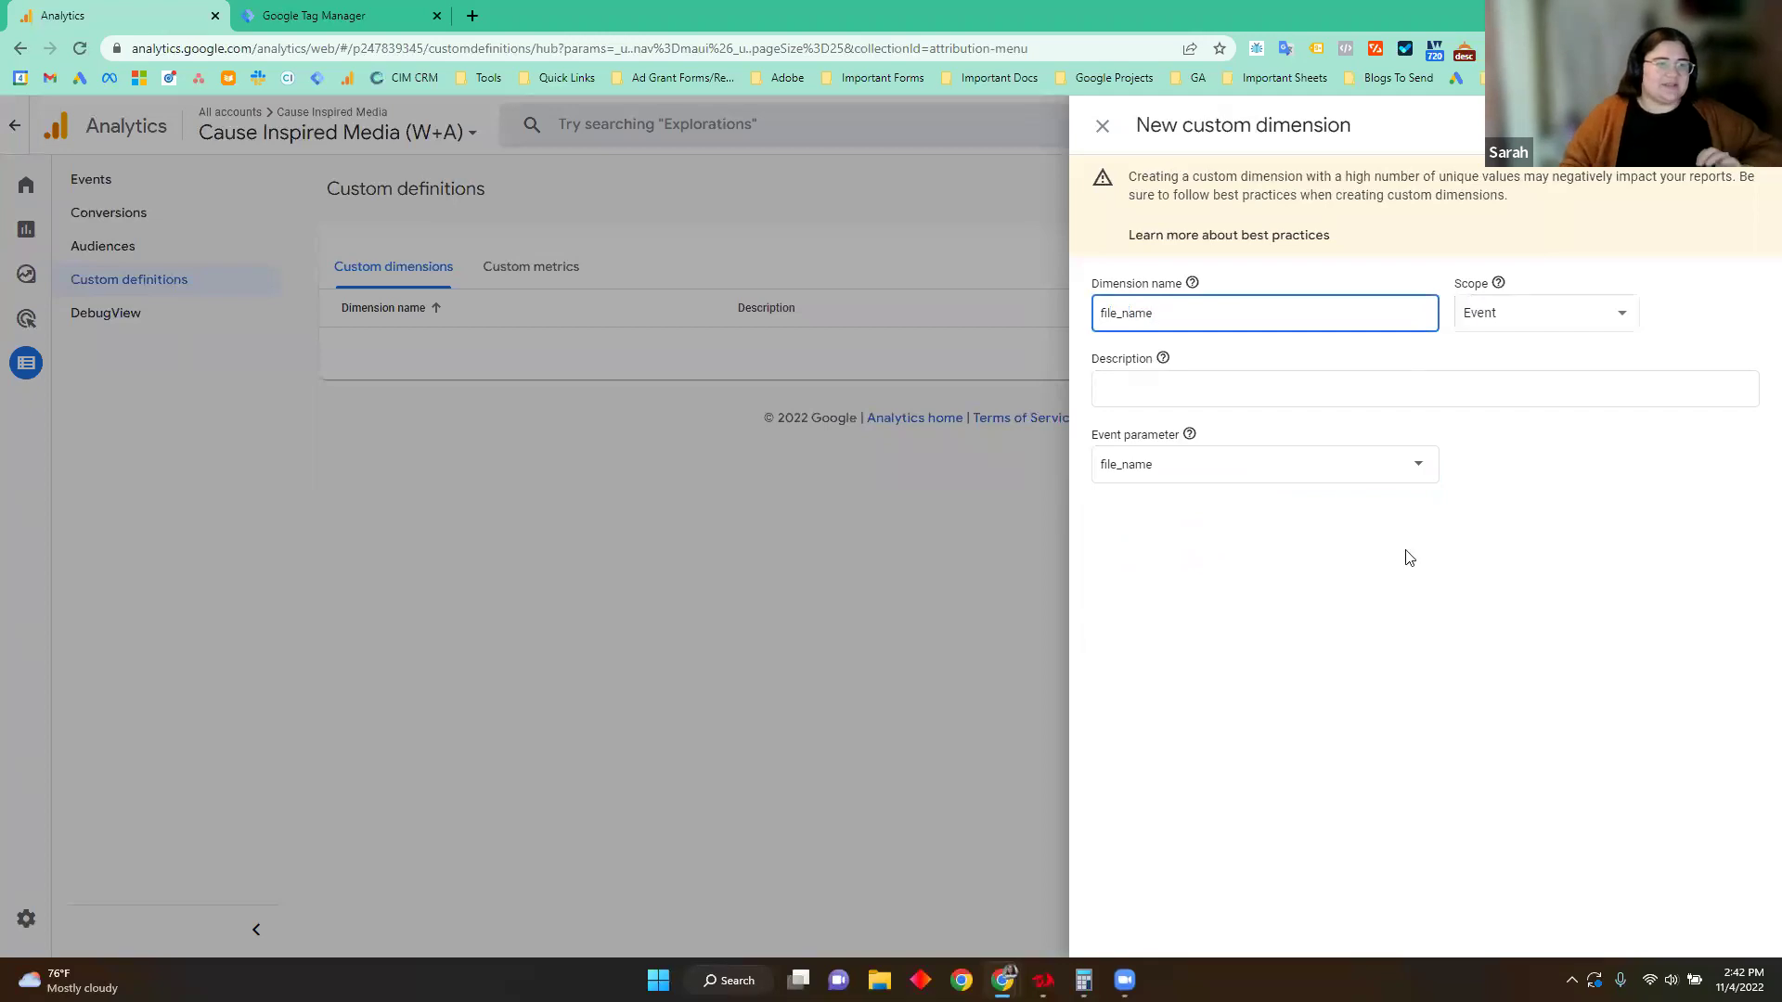
left_click(1391, 554)
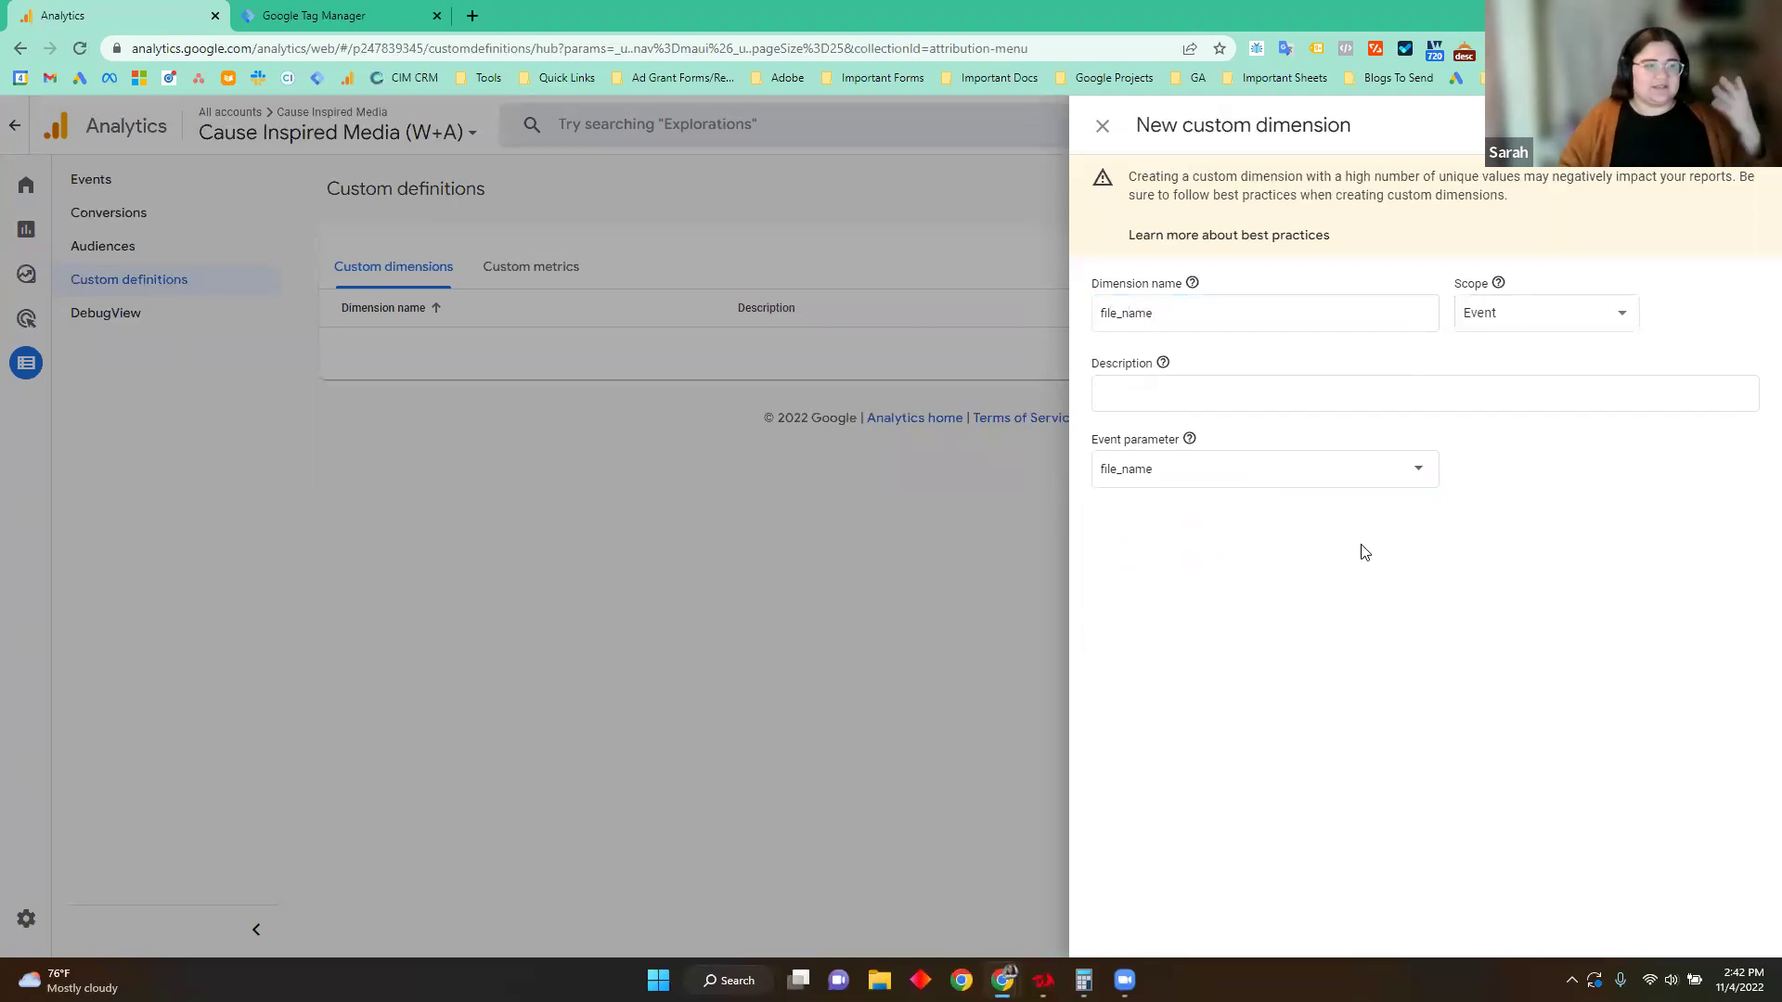
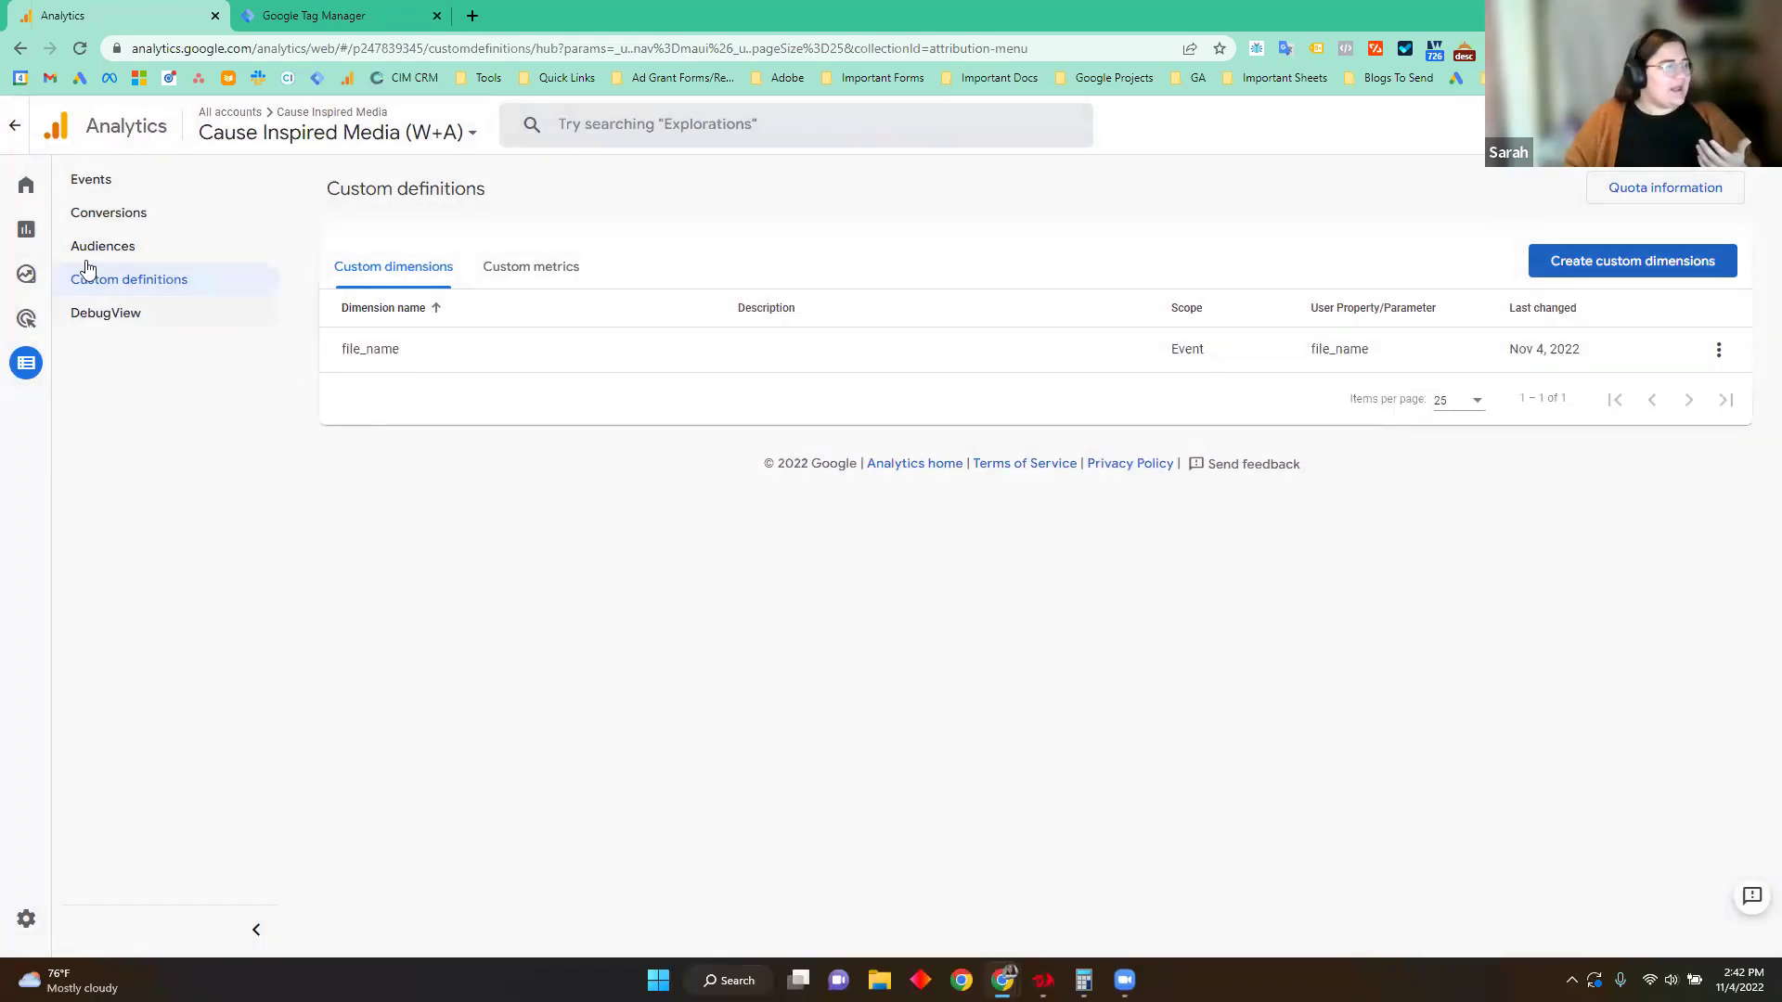
Step: Open the Engagement Events report and search its event table for "file"
left_click(25, 234)
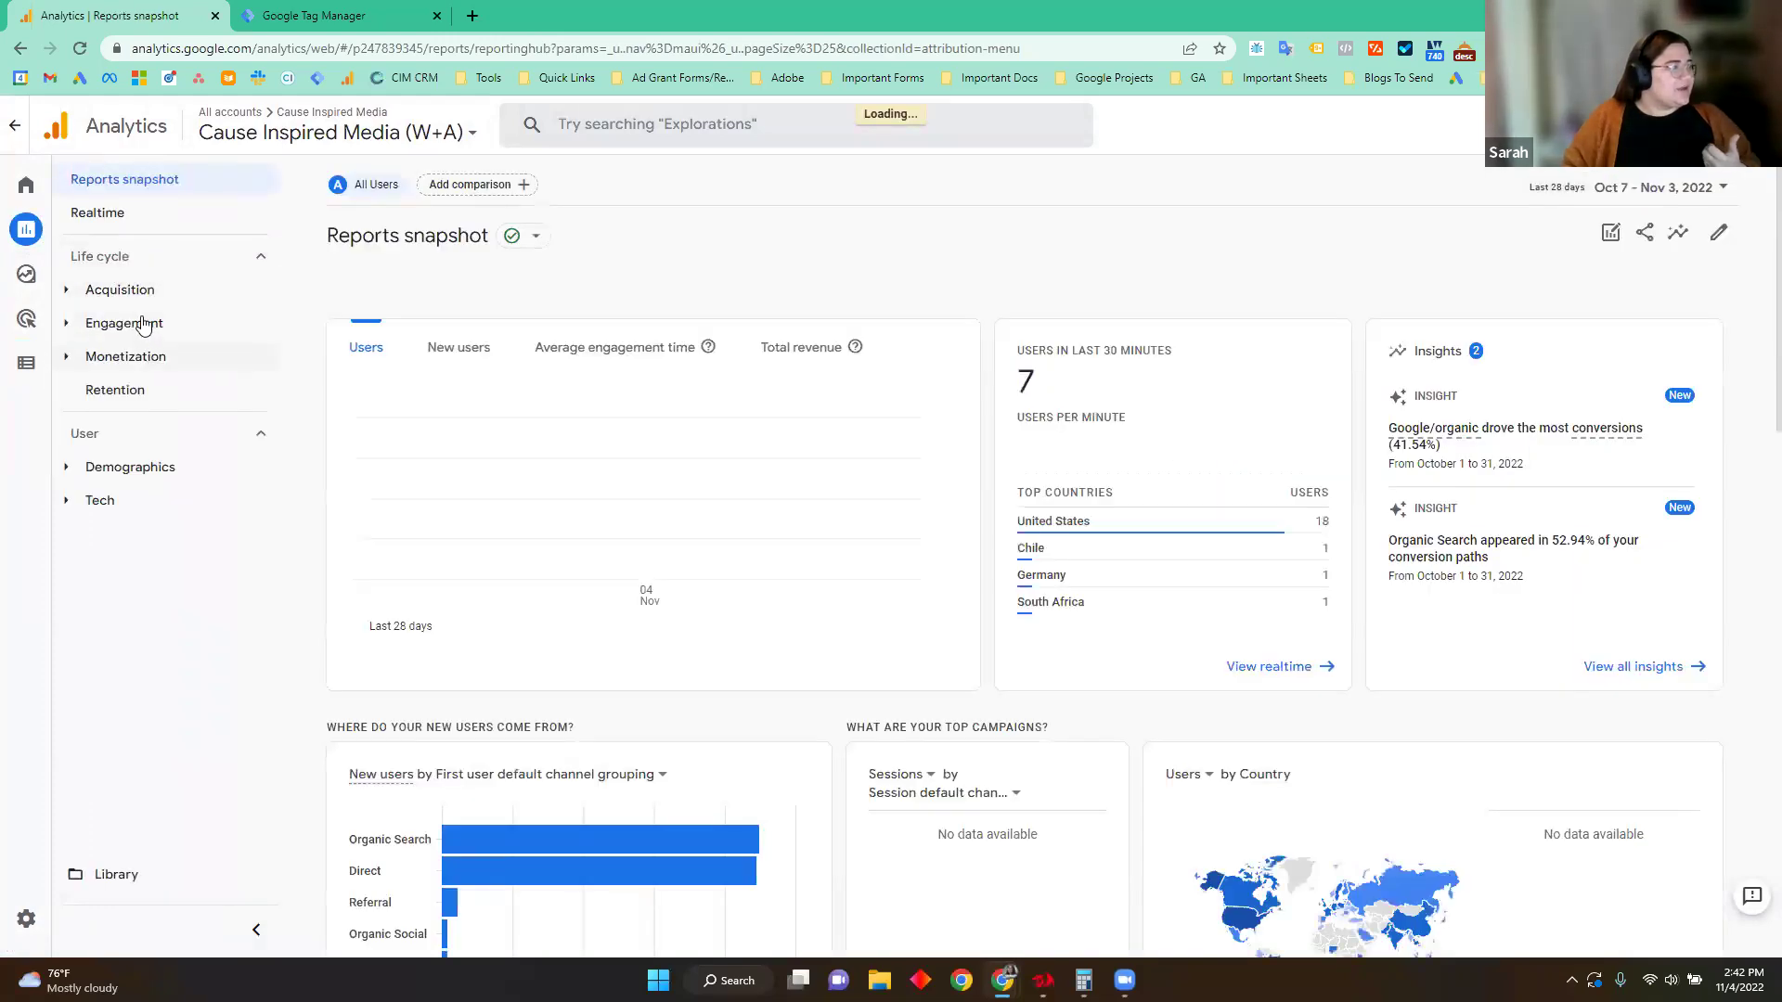
left_click(135, 324)
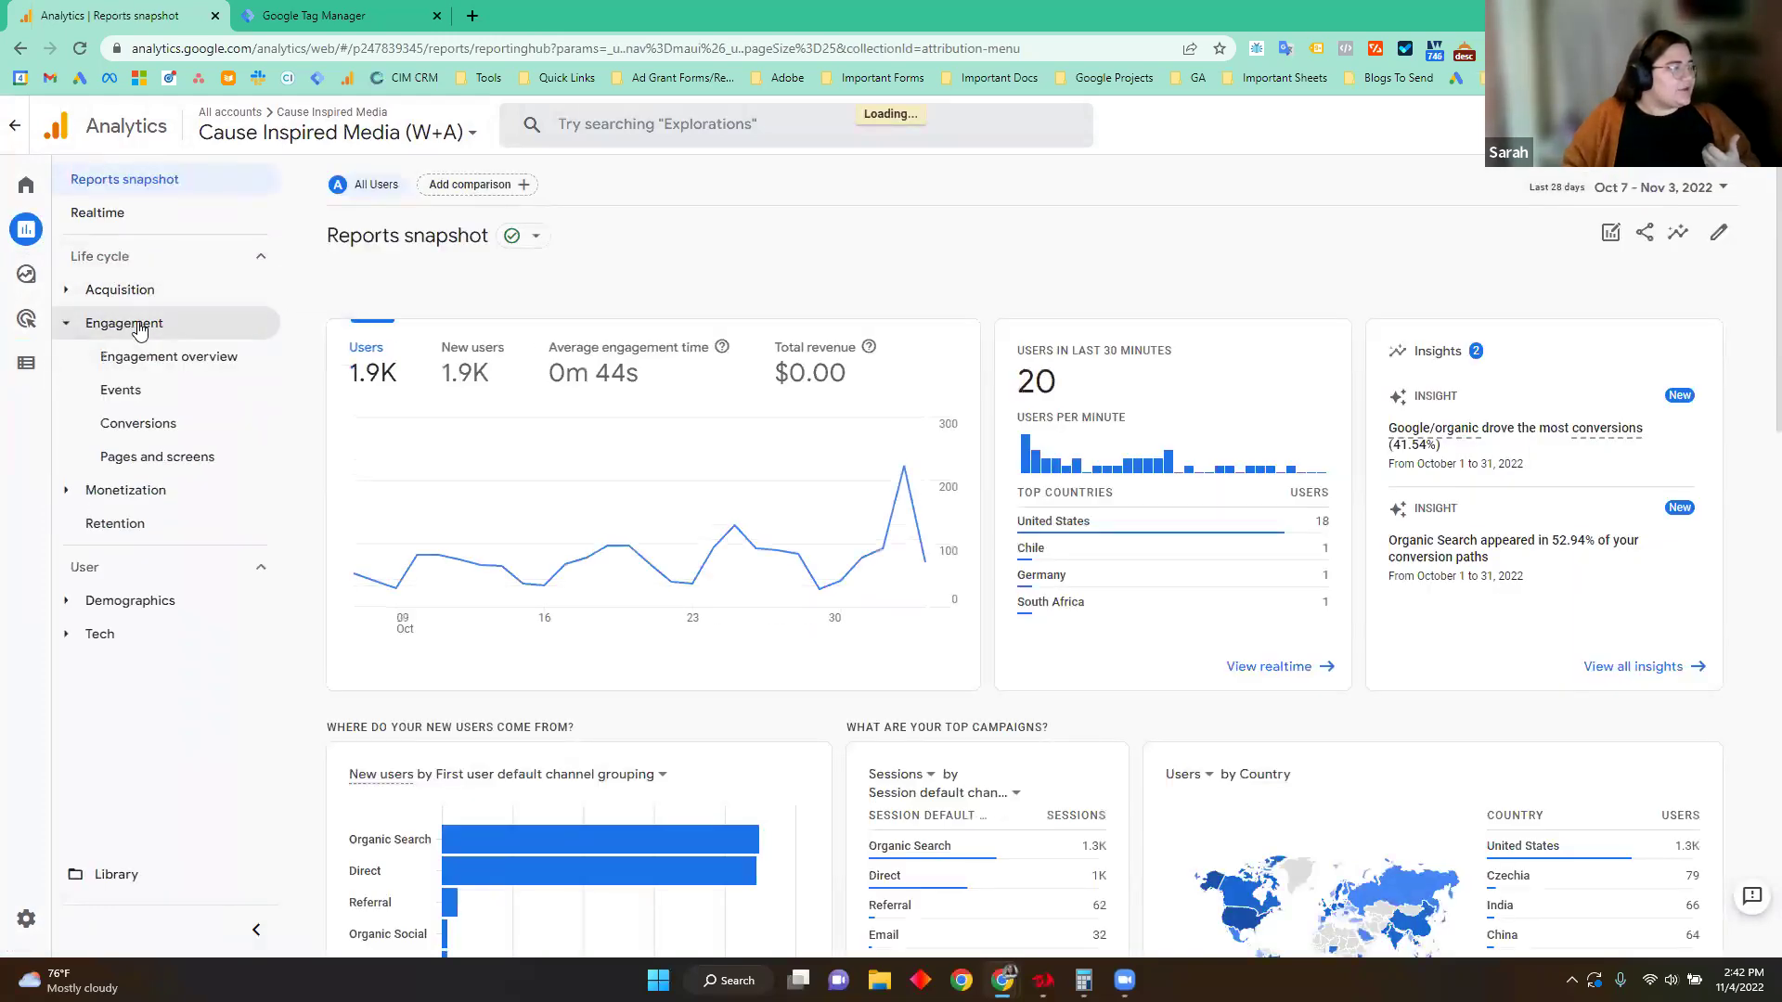
left_click(139, 394)
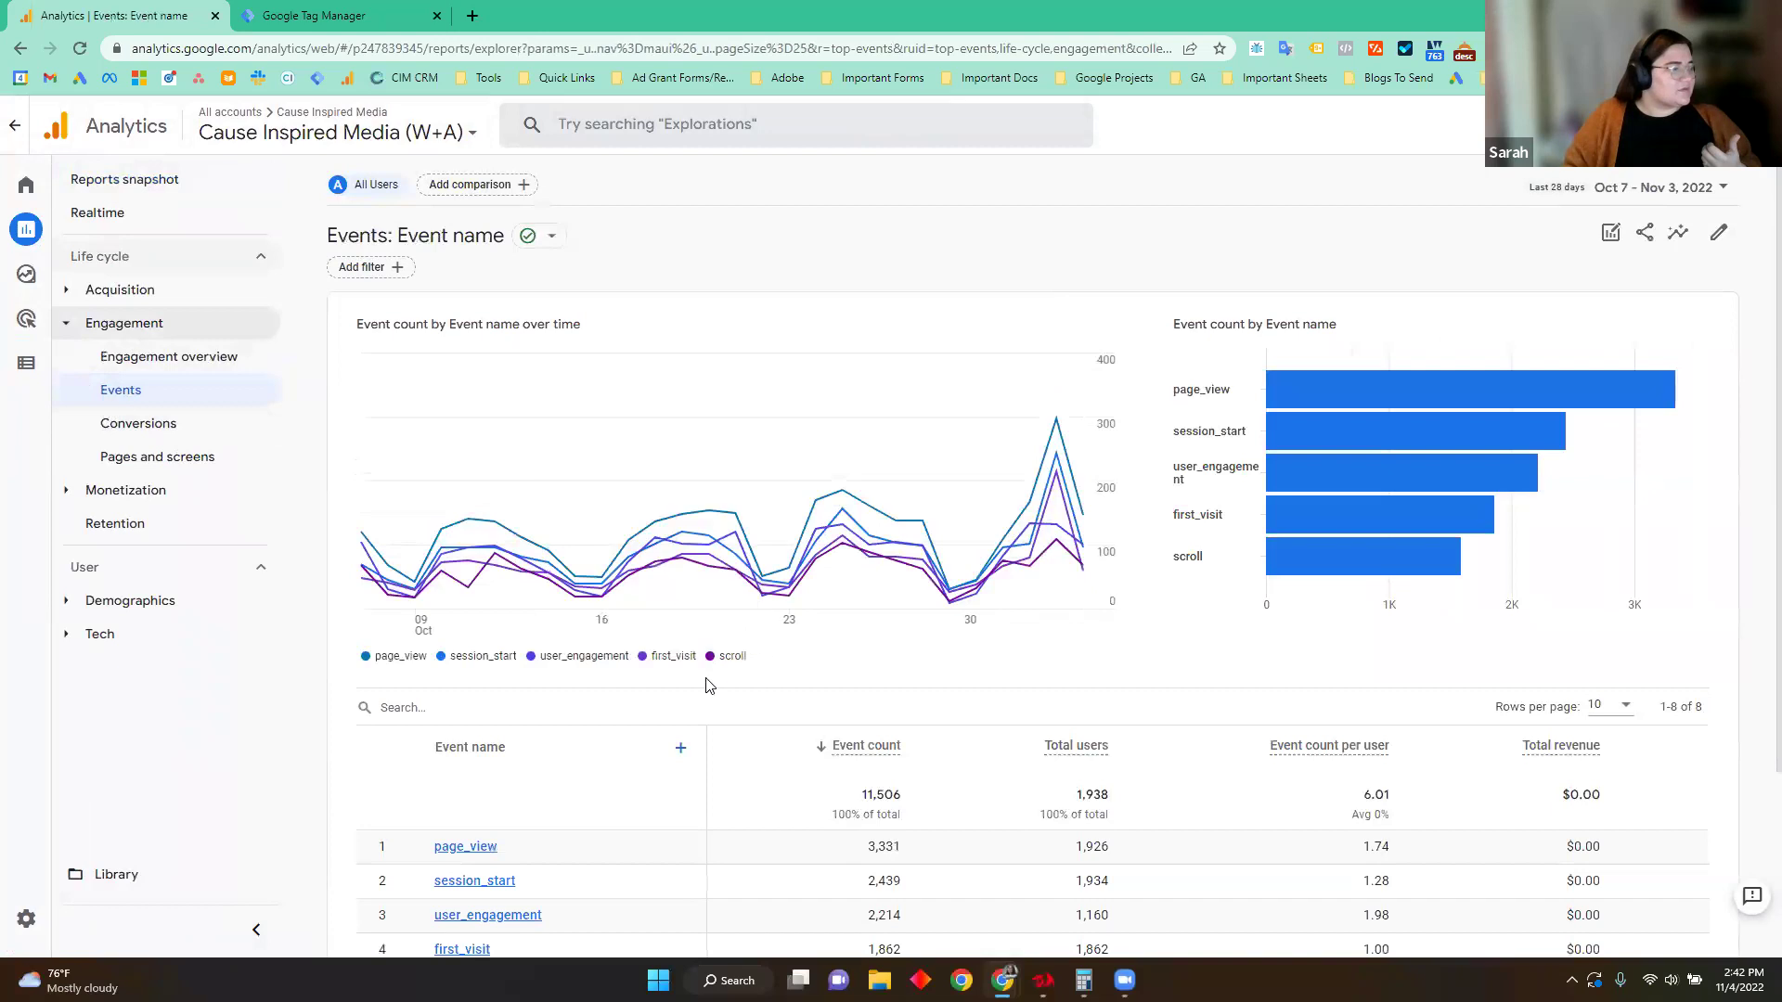
scroll(708, 684, "down", 2)
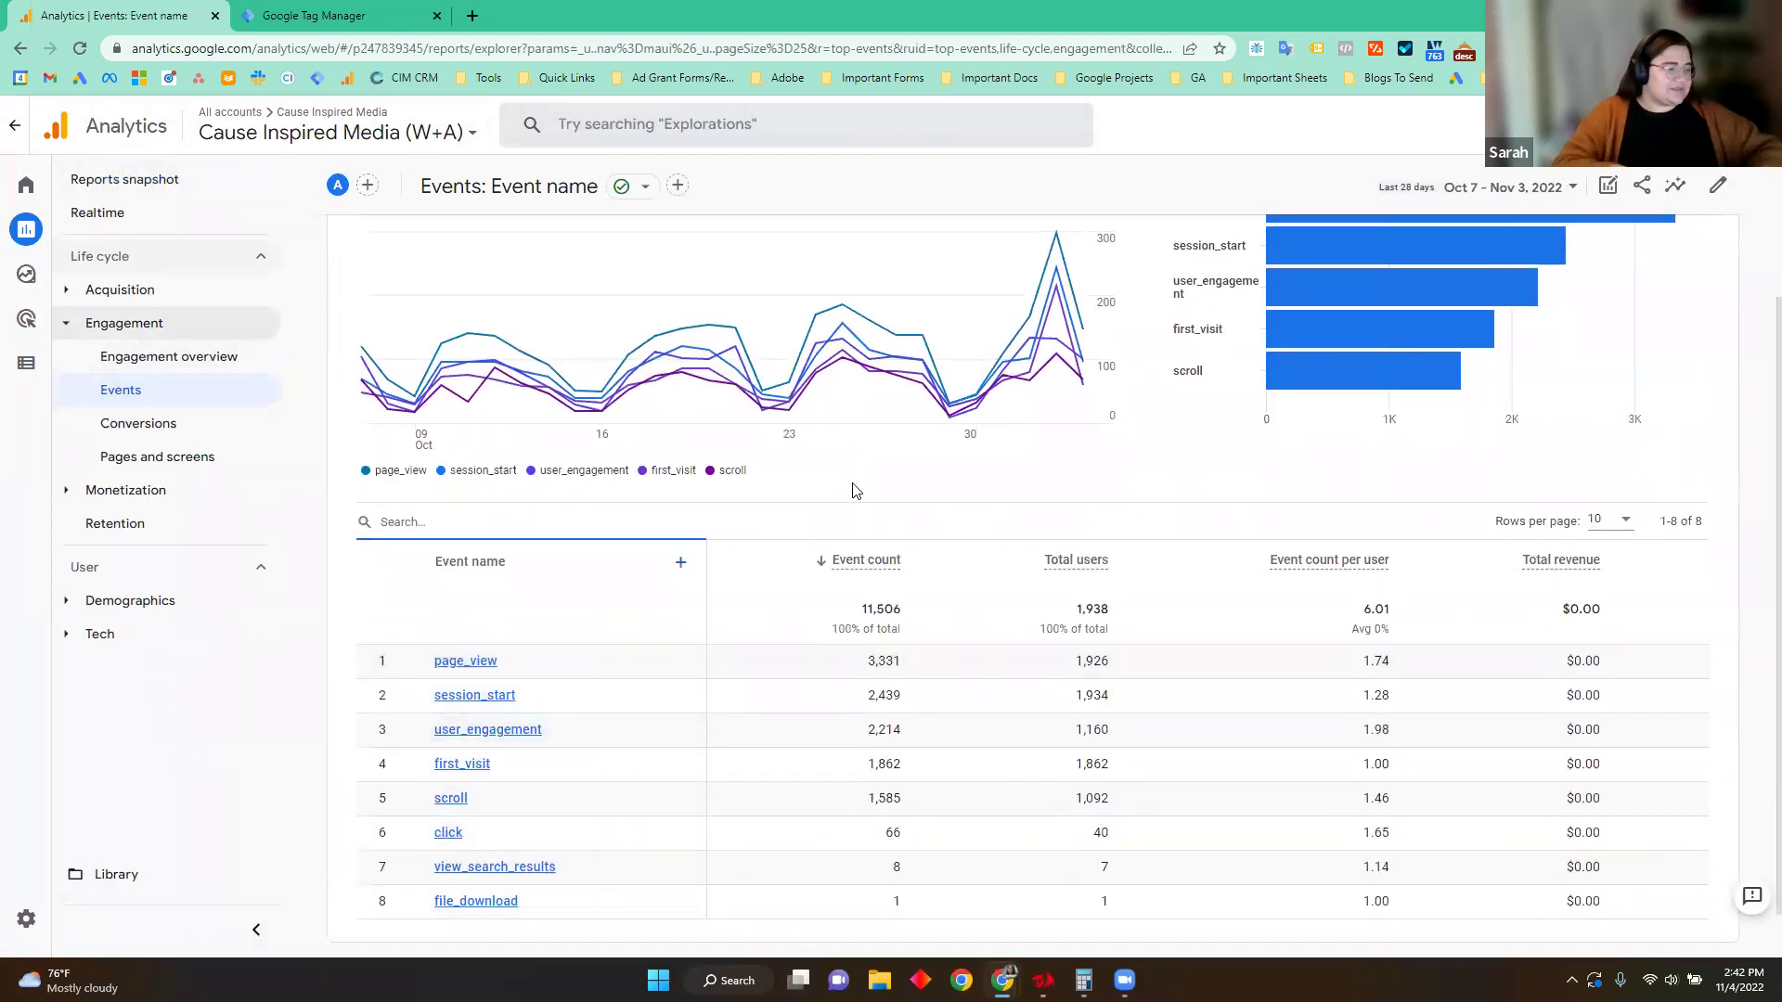
type("file")
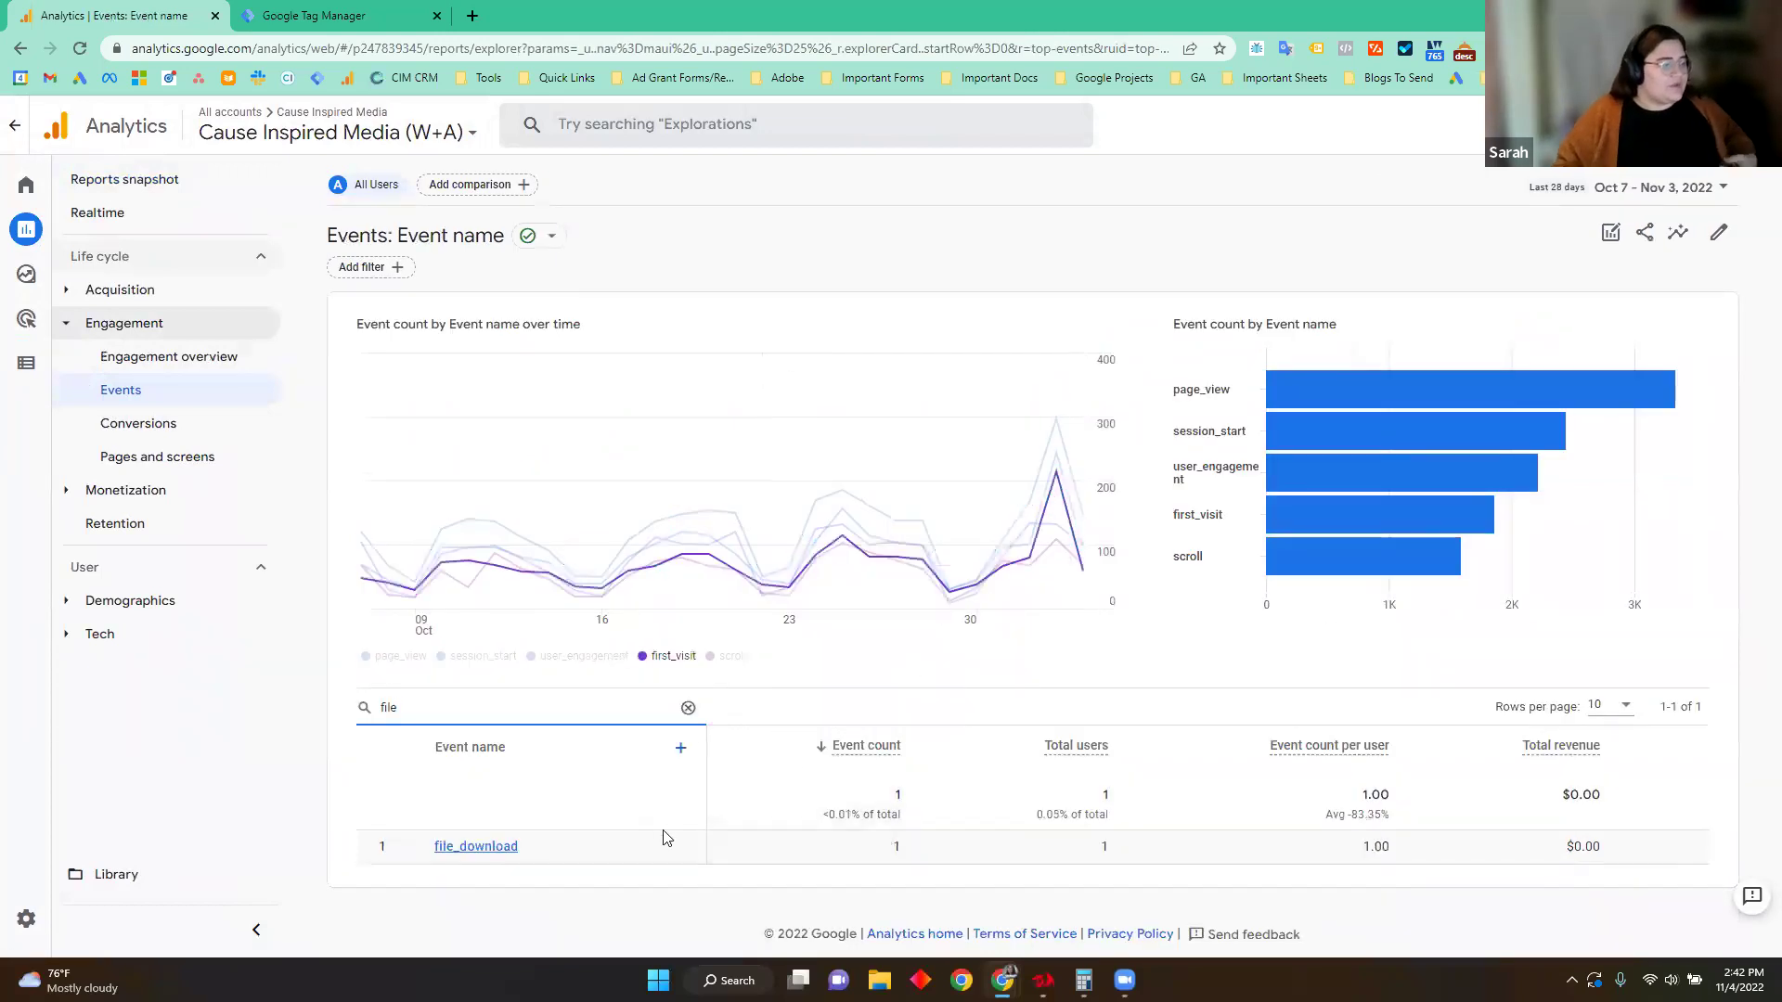
Step: Add the custom file_name dimension as a secondary column in the Events table, and remove it again
left_click(681, 757)
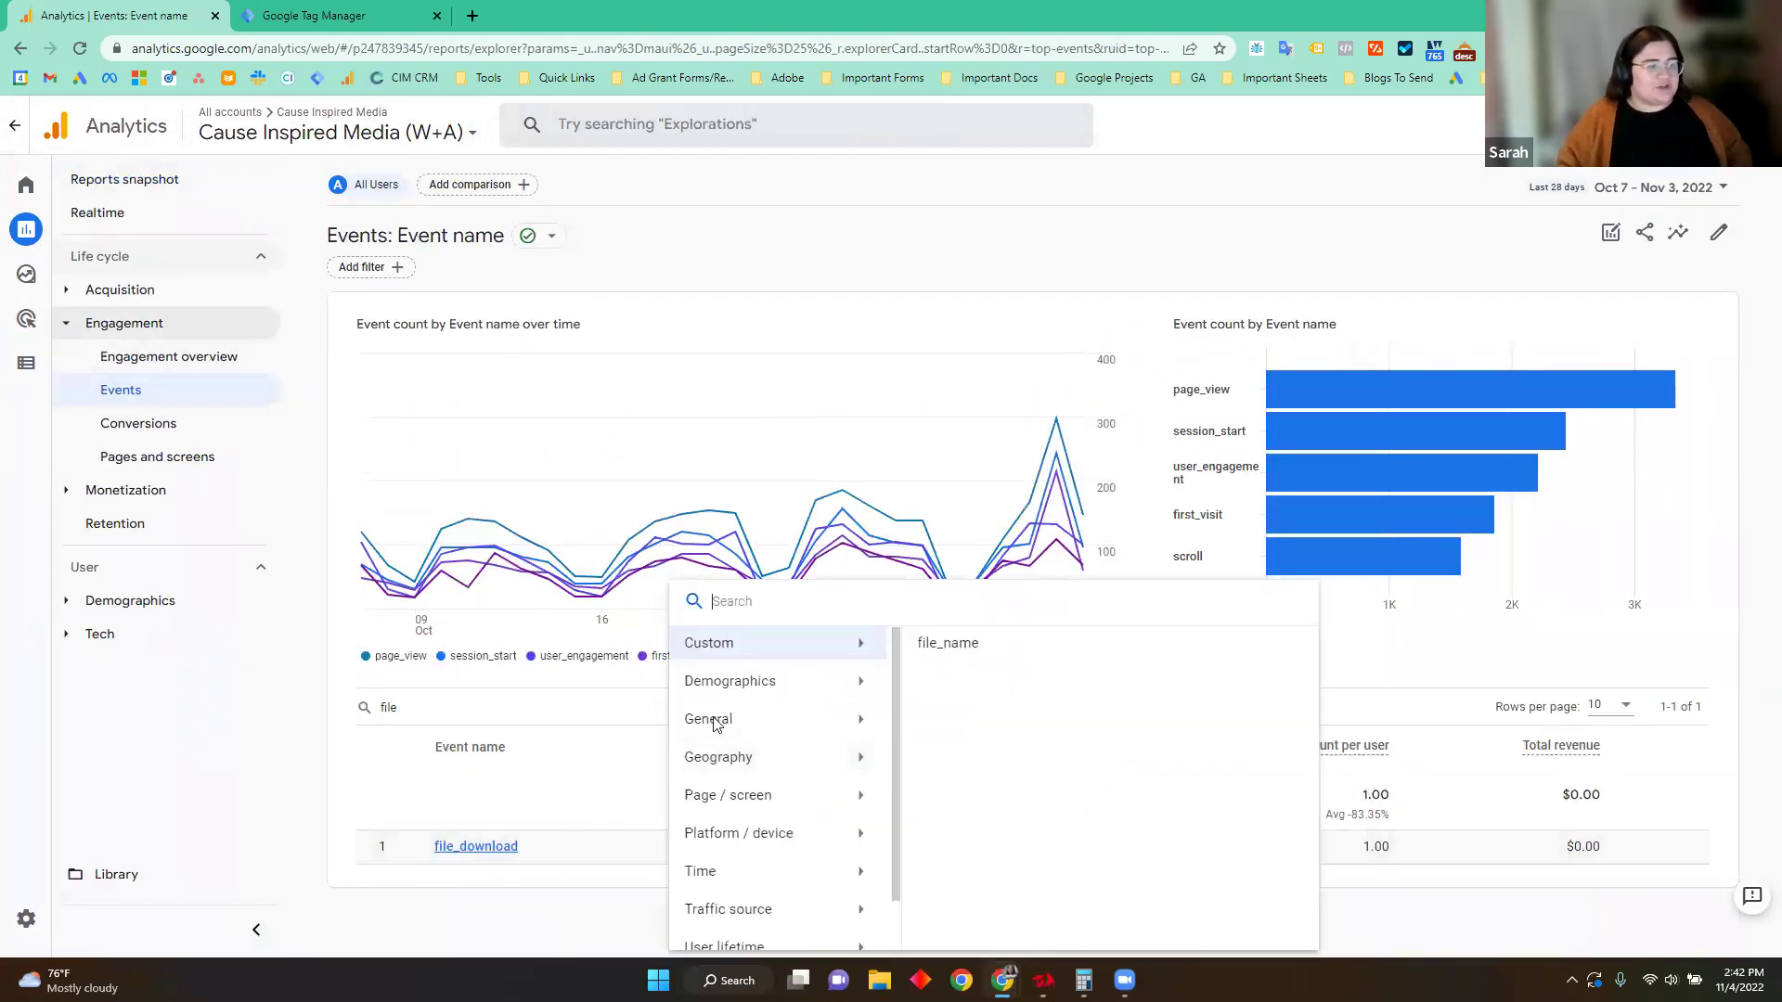
left_click(982, 645)
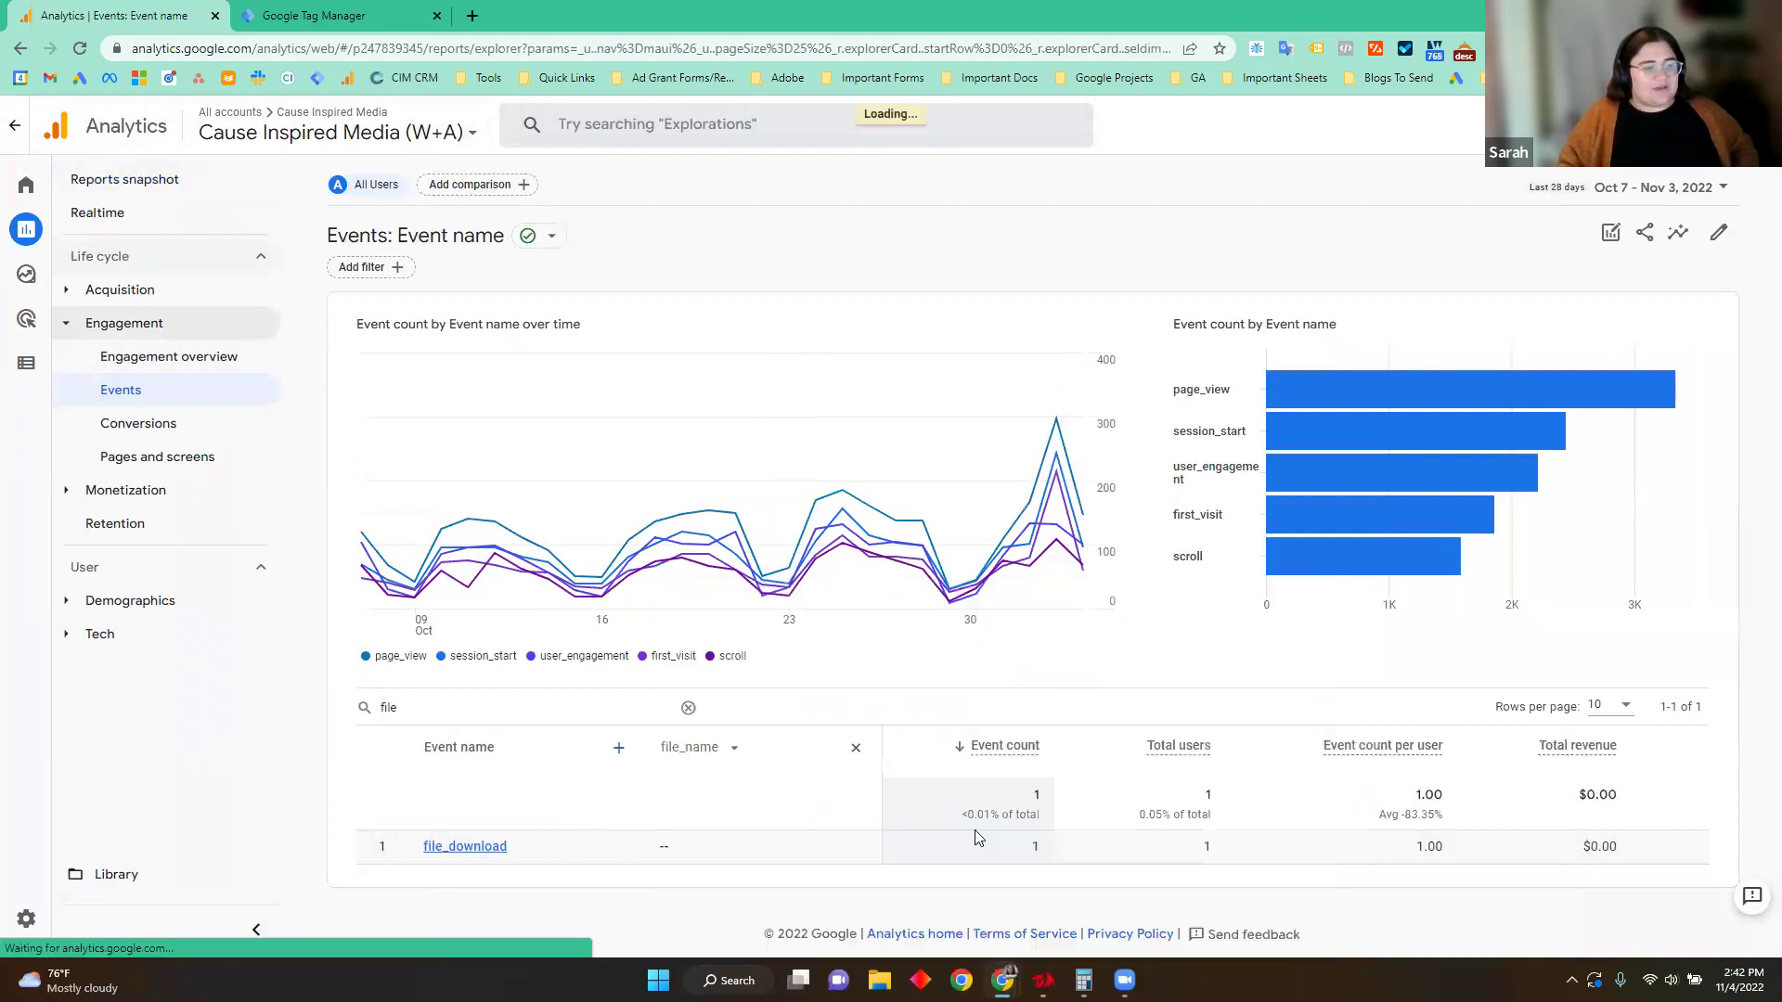
scroll(780, 856, "down", 3)
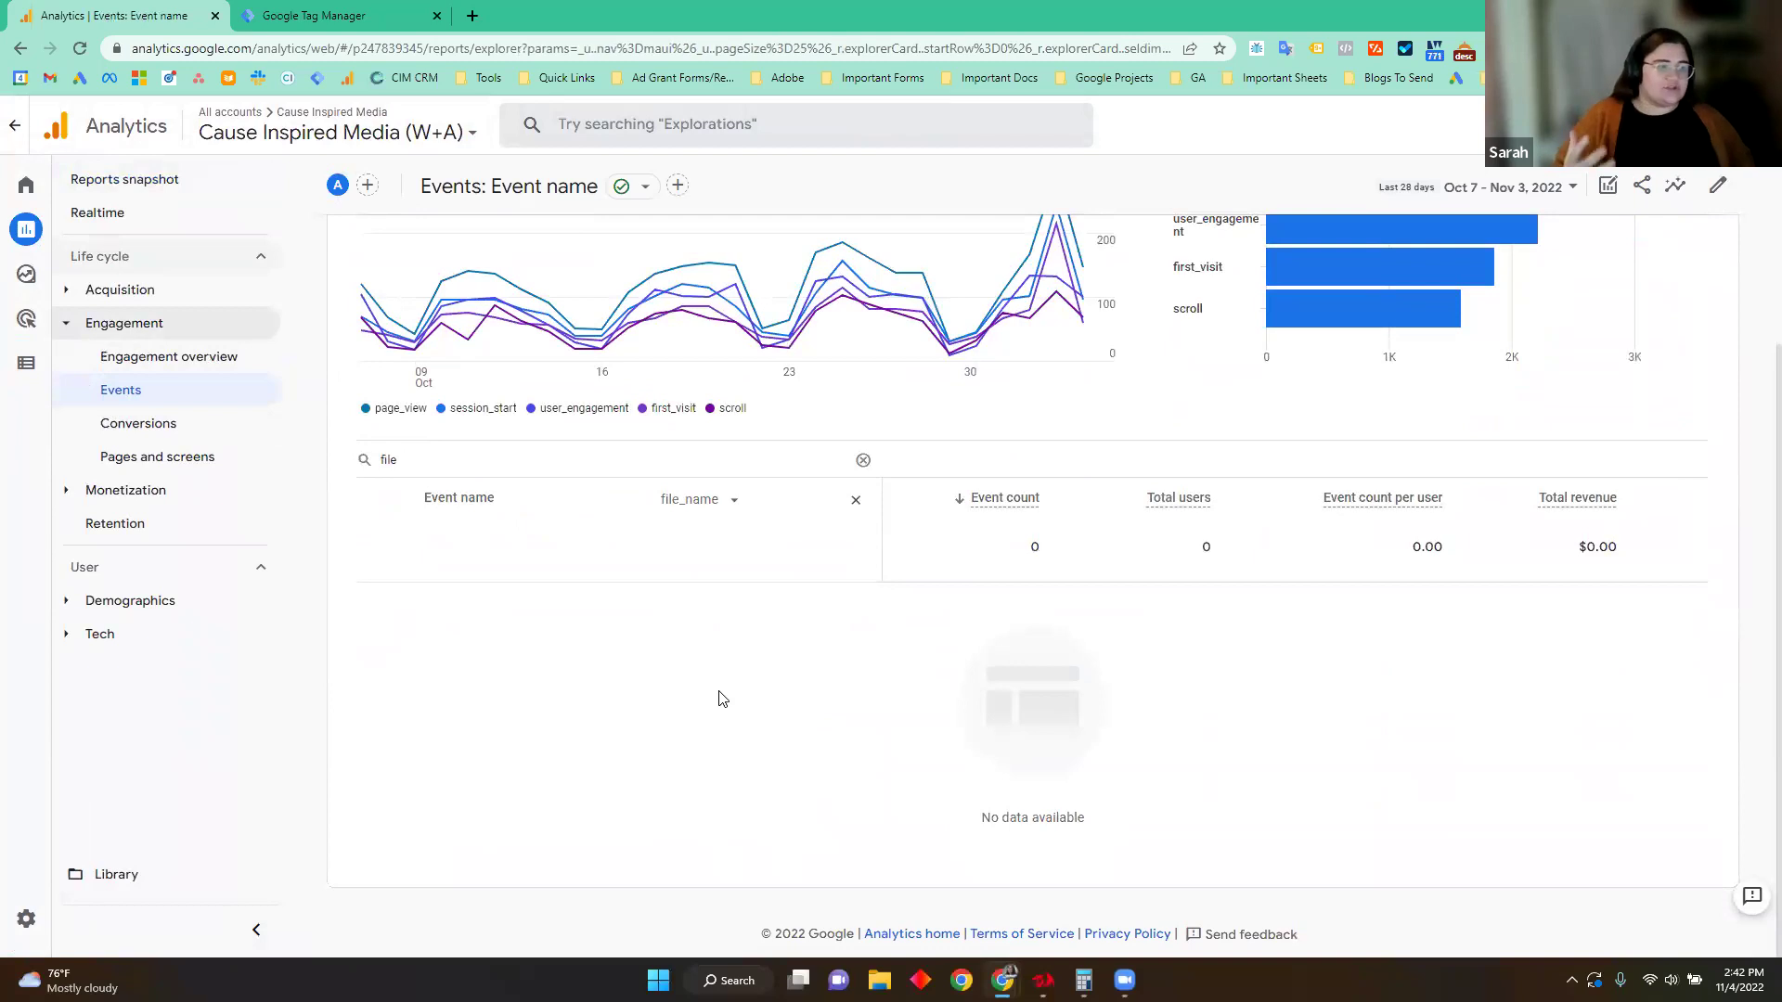
left_click(855, 502)
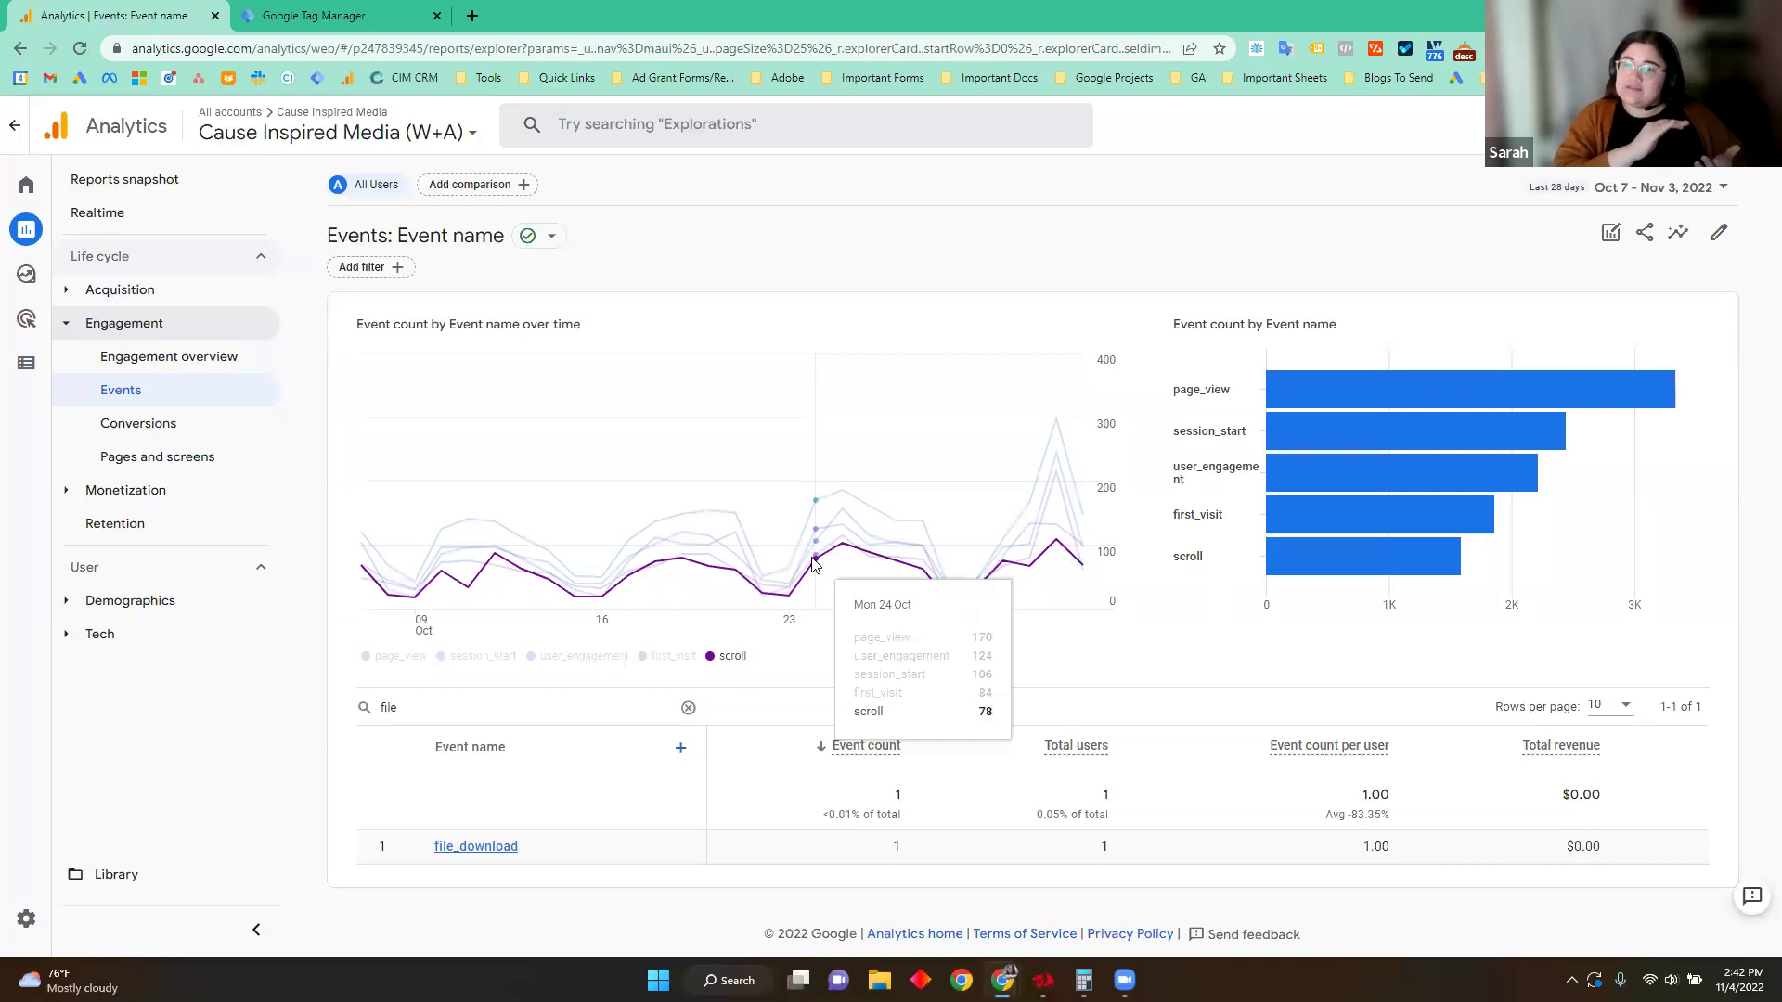
Step: Look over the existing events in Configure, and limit the Advertising Conversion paths report to the file_download conversion event
left_click(26, 363)
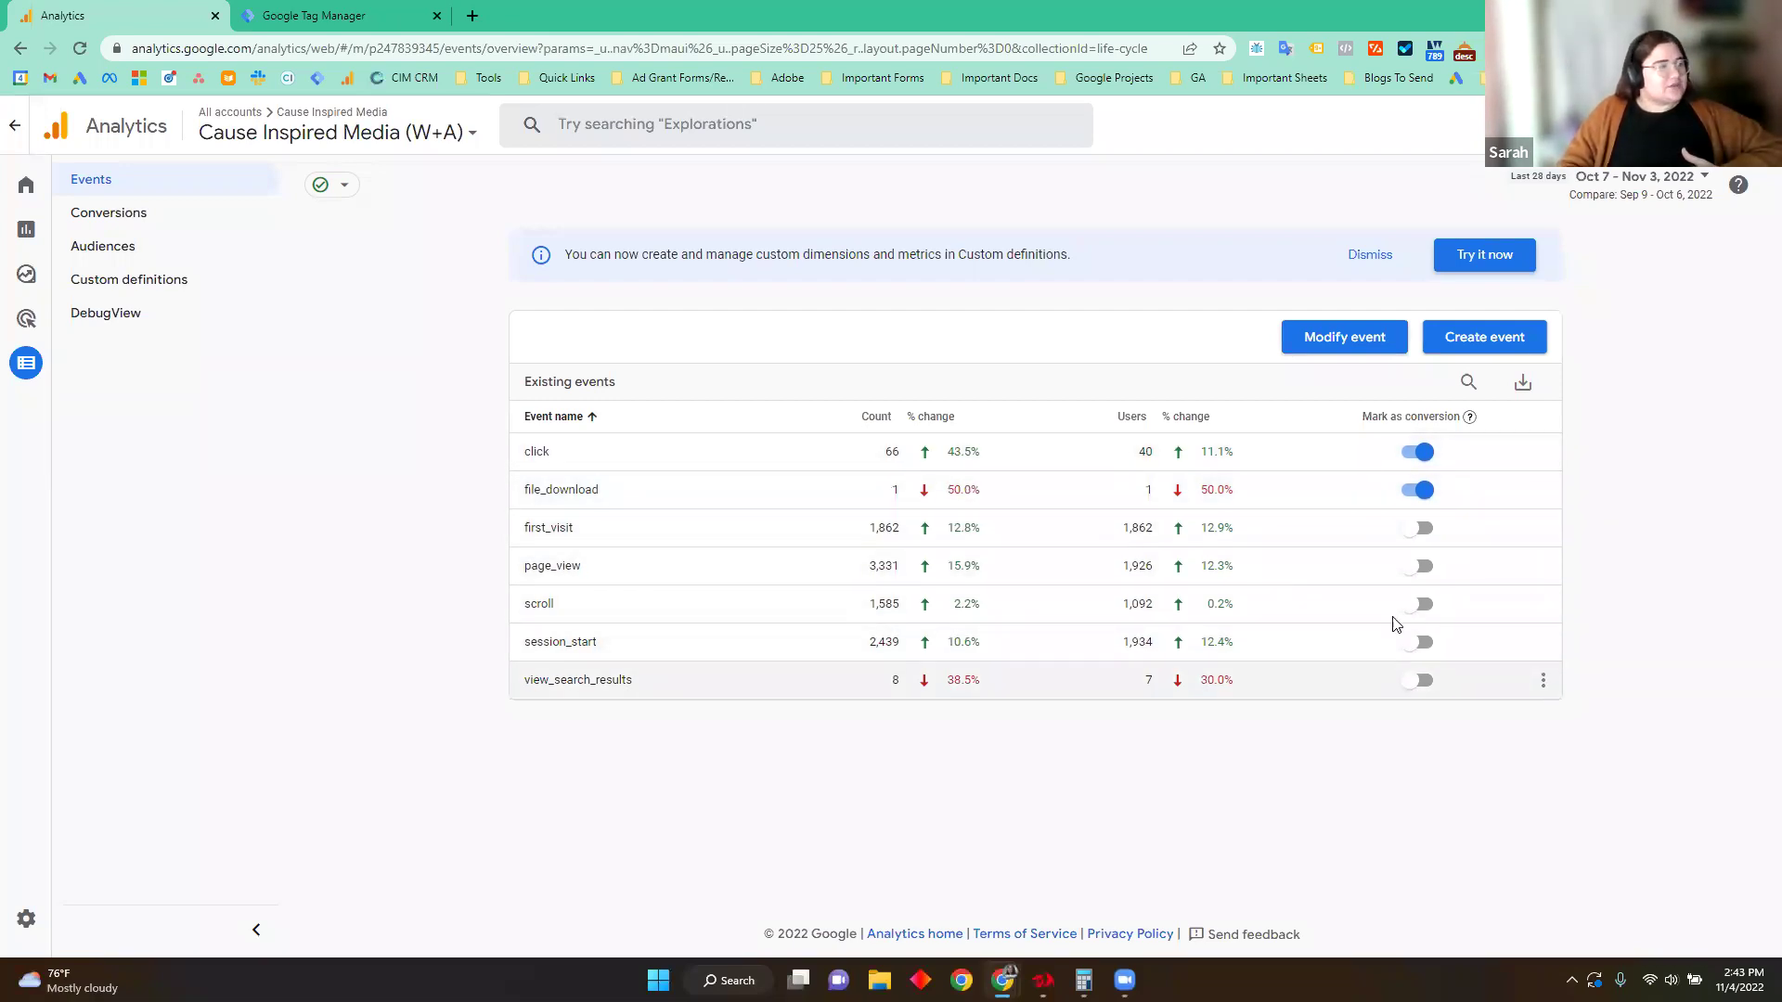
left_click(28, 325)
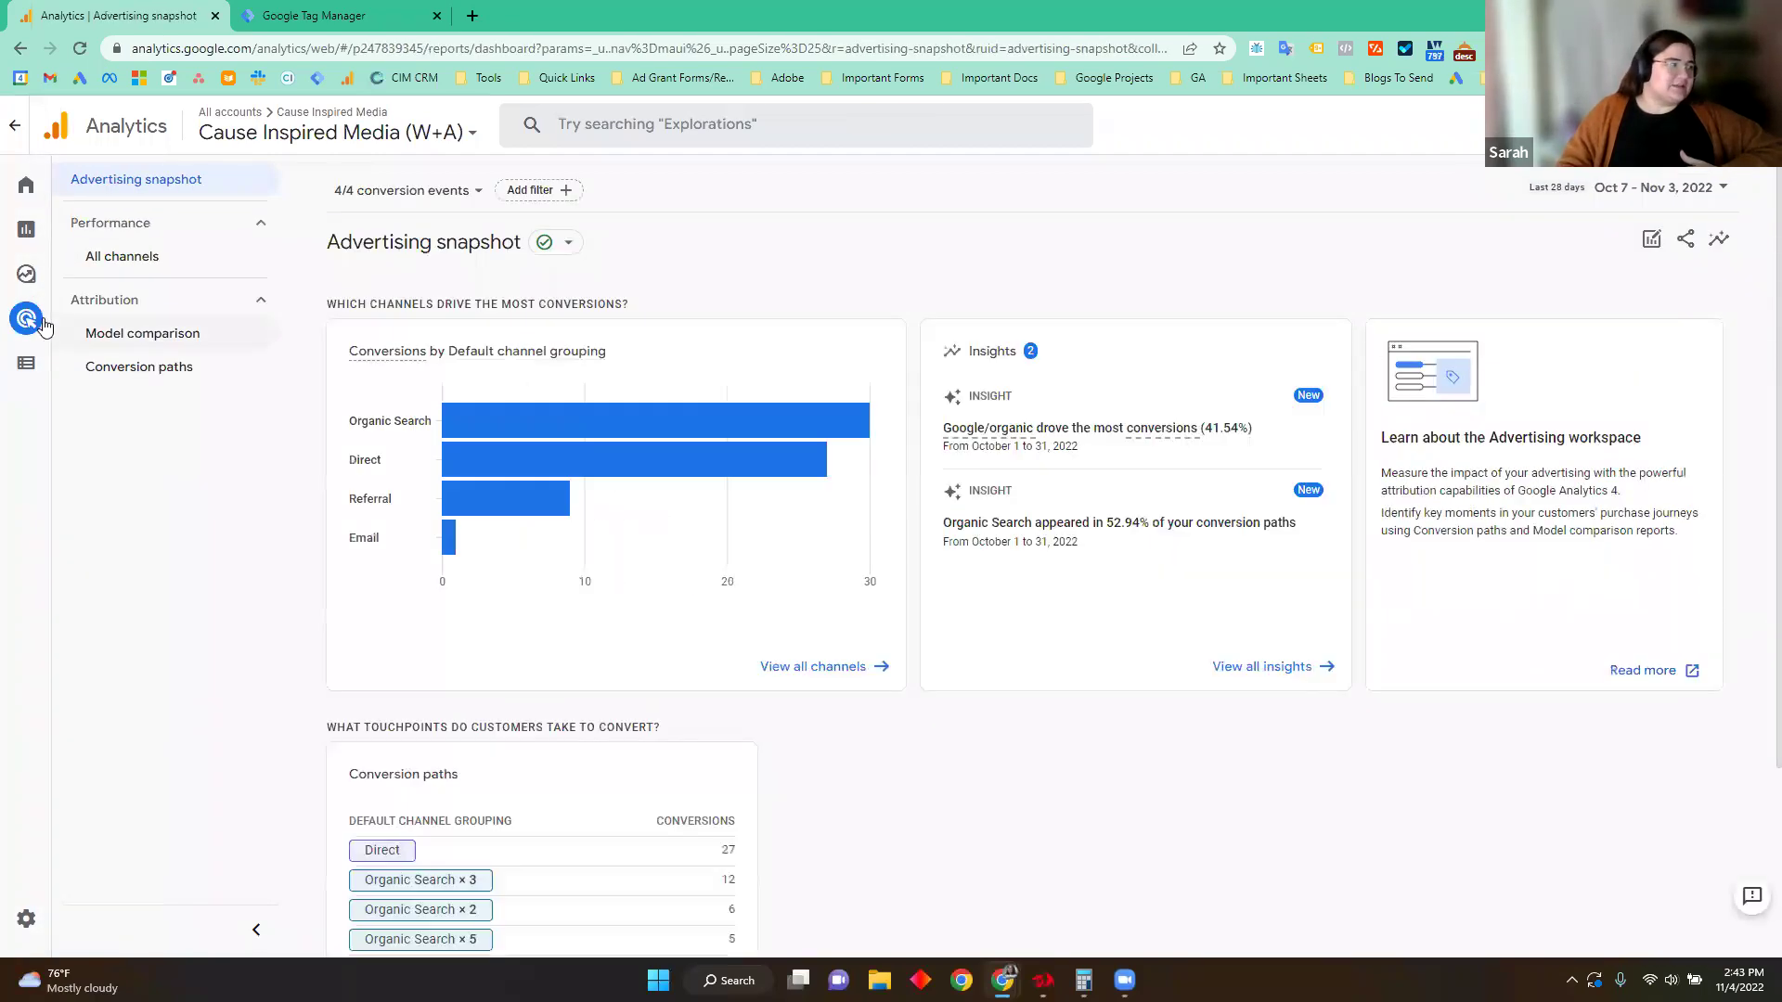
left_click(154, 374)
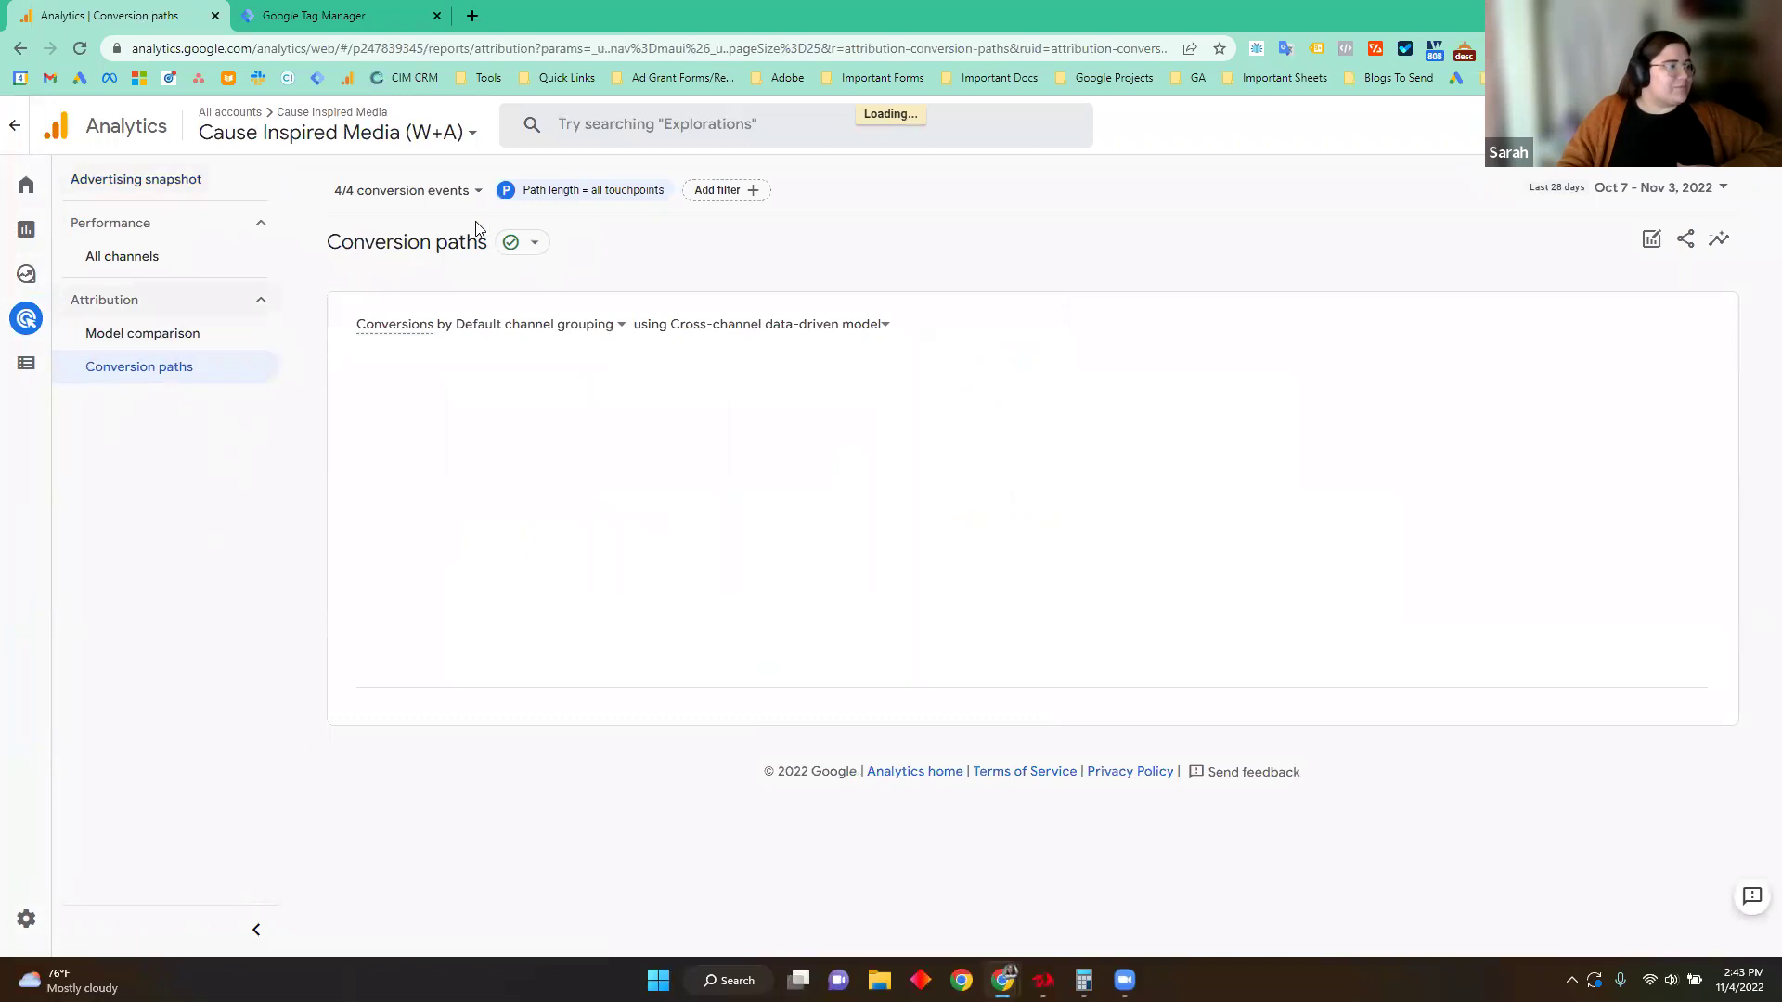
left_click(453, 193)
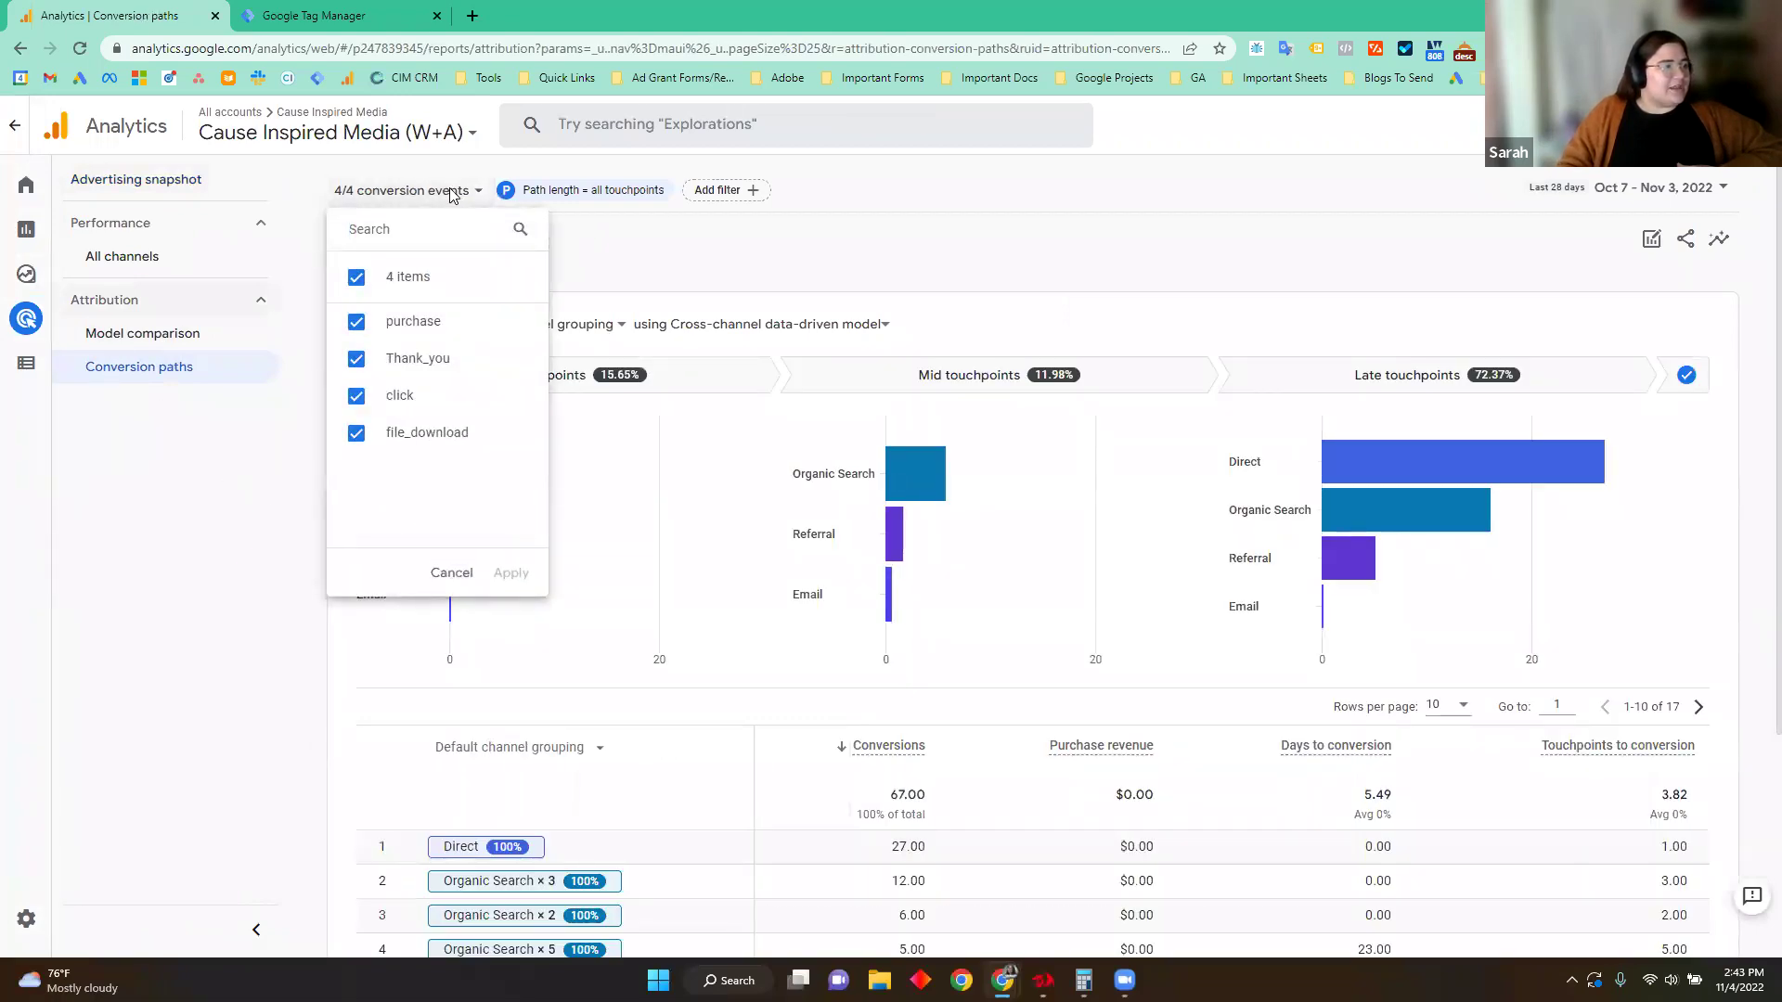
left_click(354, 275)
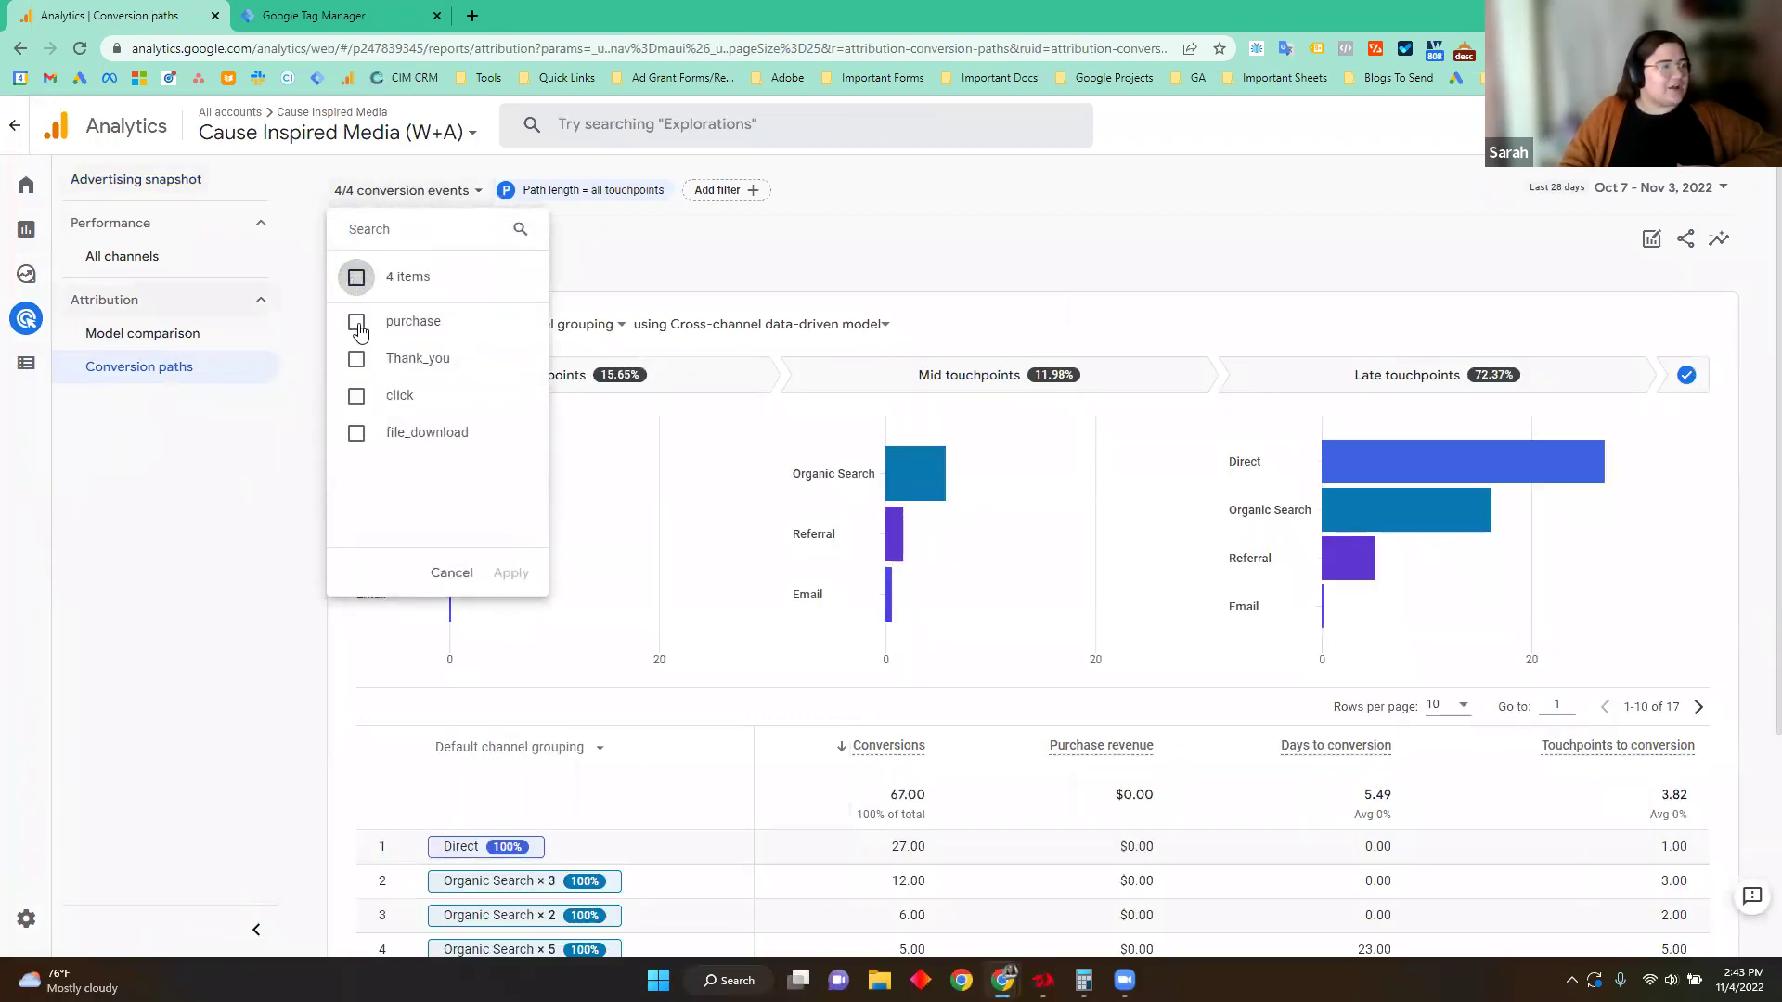
left_click(357, 436)
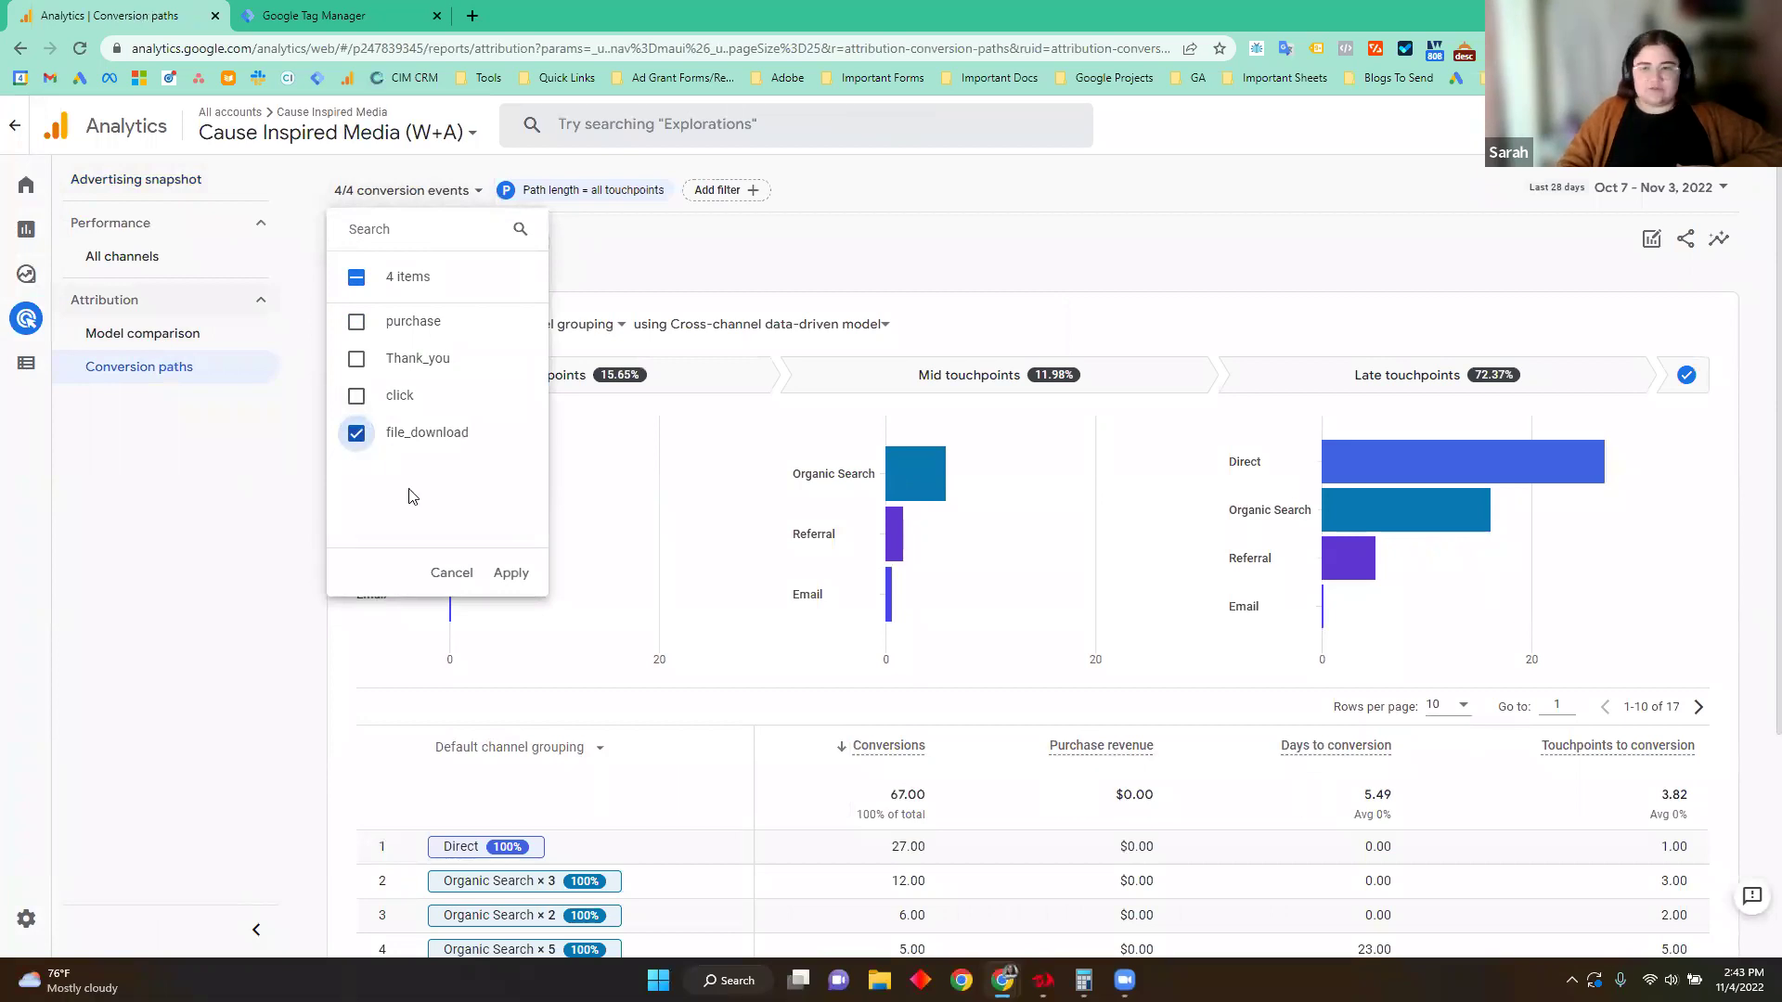
left_click(506, 571)
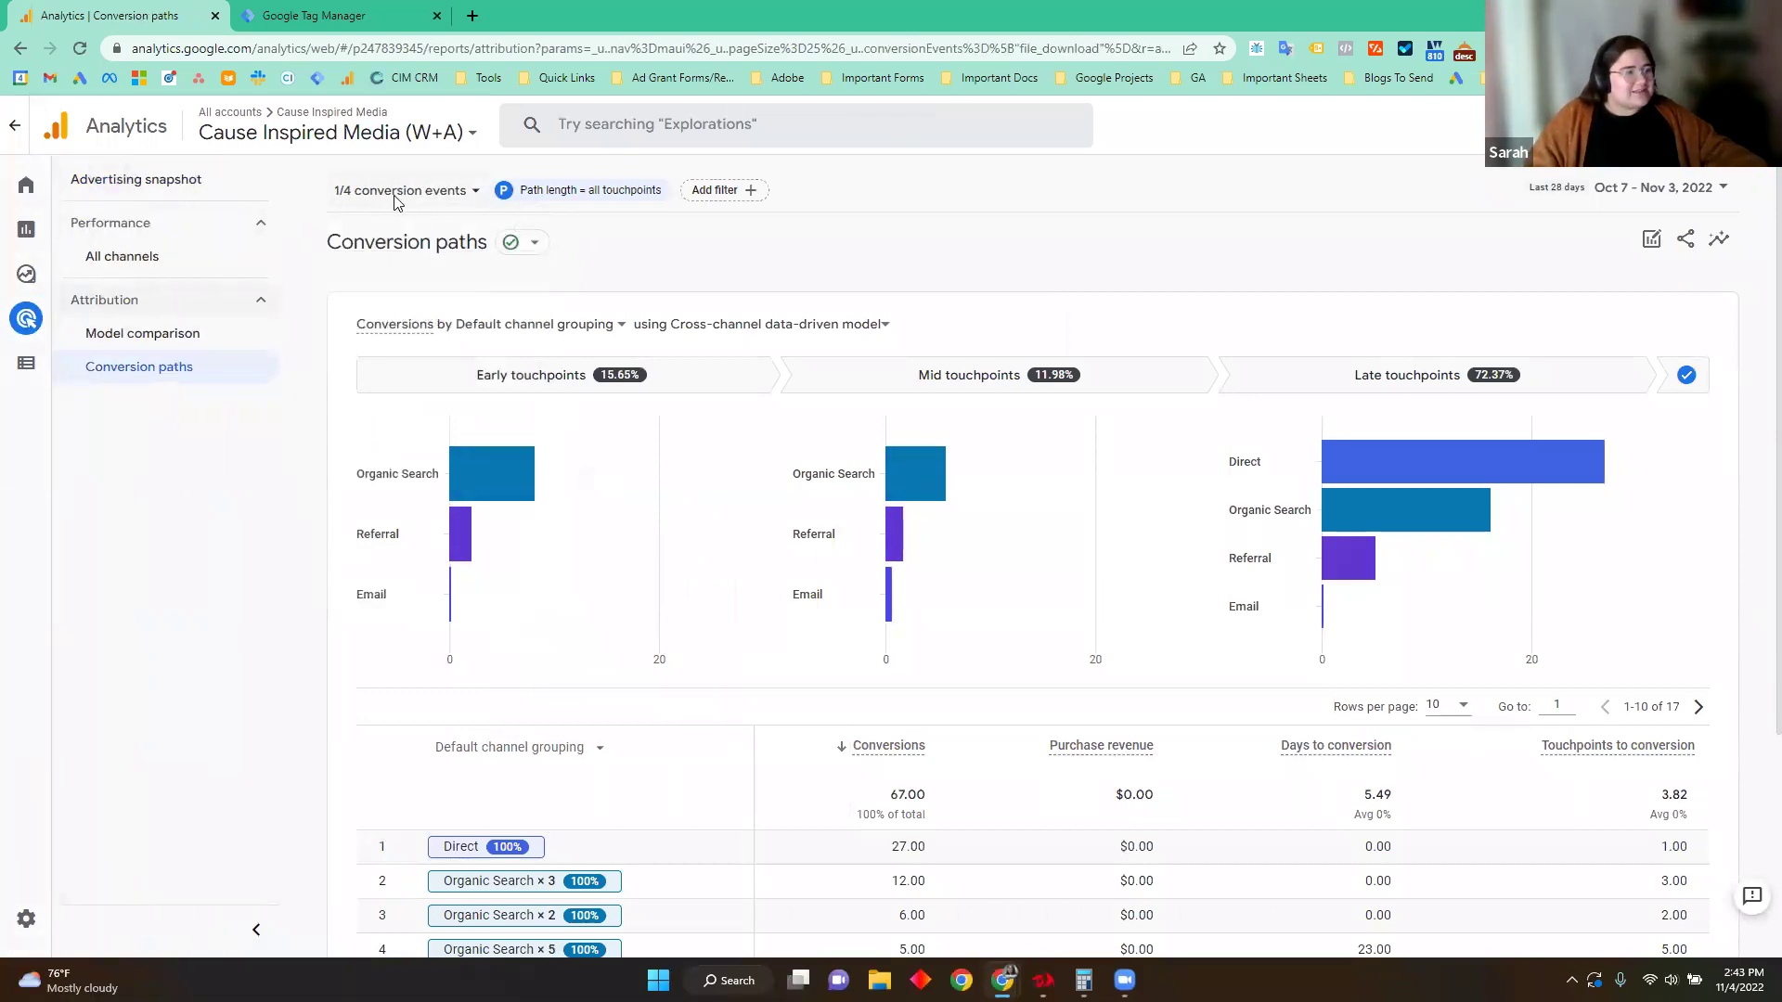
Step: Examine the conversion credit of each channel across the early, mid and late touchpoints in the Conversion paths report
scroll(657, 326, "down", 1)
mouse_move(647, 501)
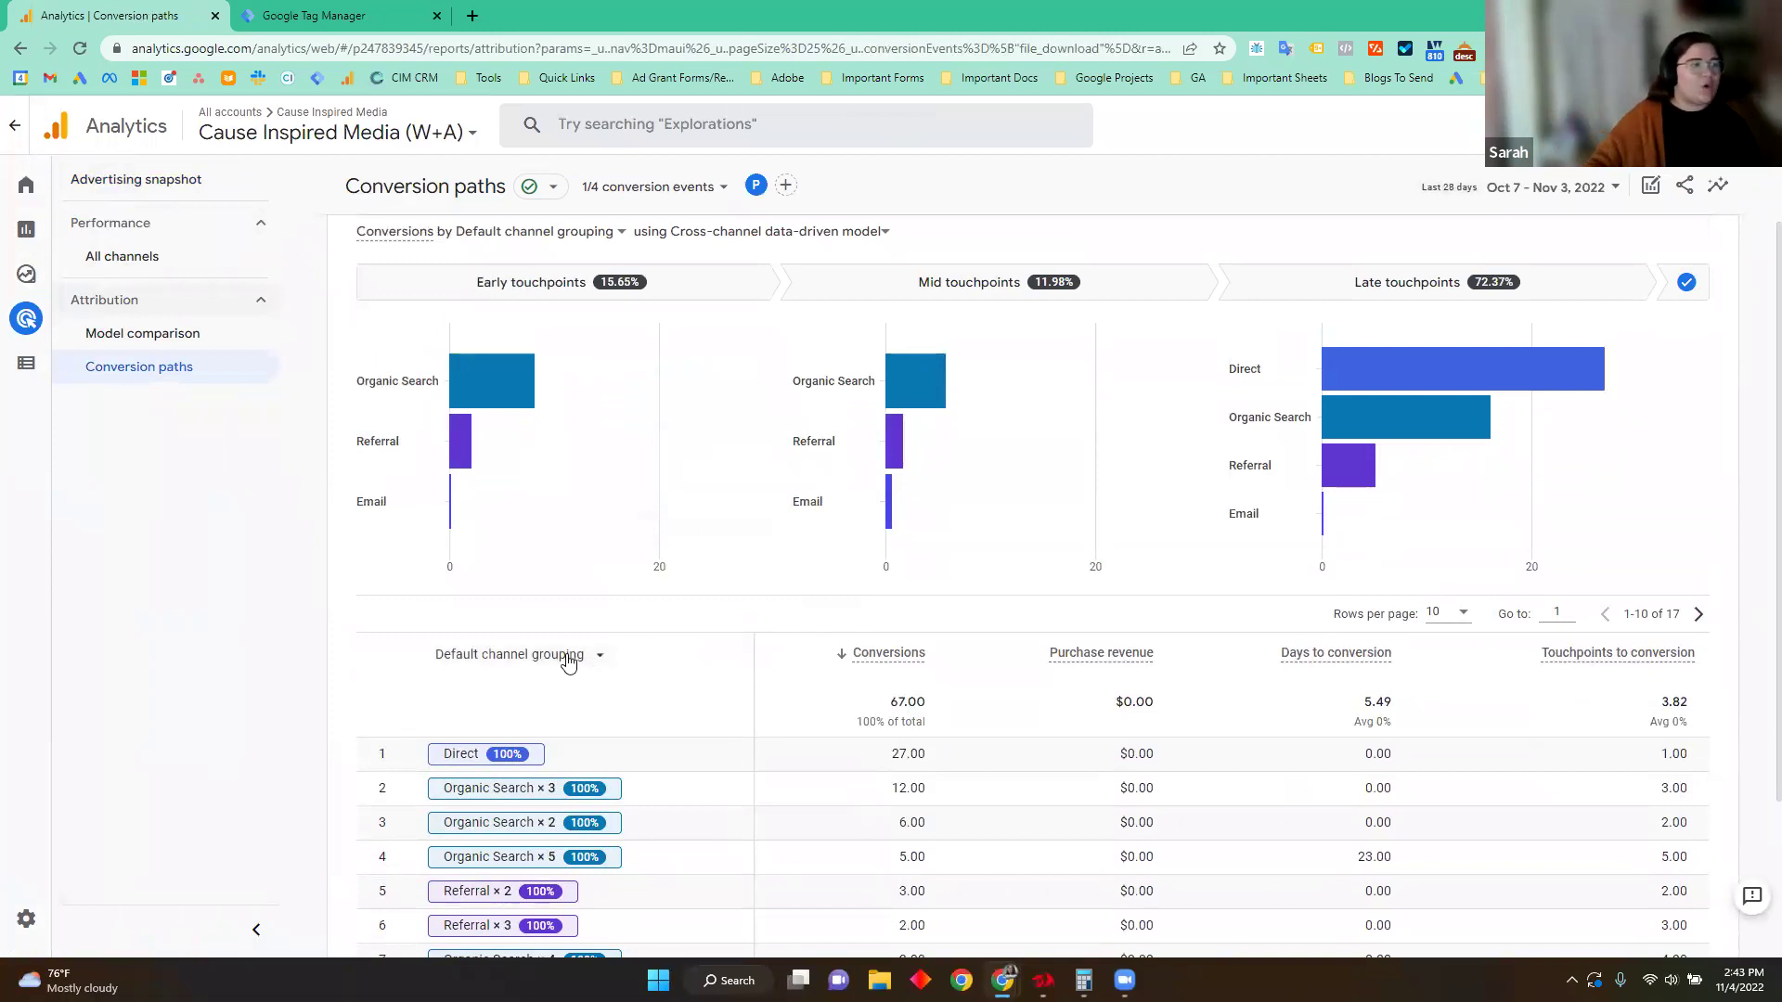
mouse_move(408, 390)
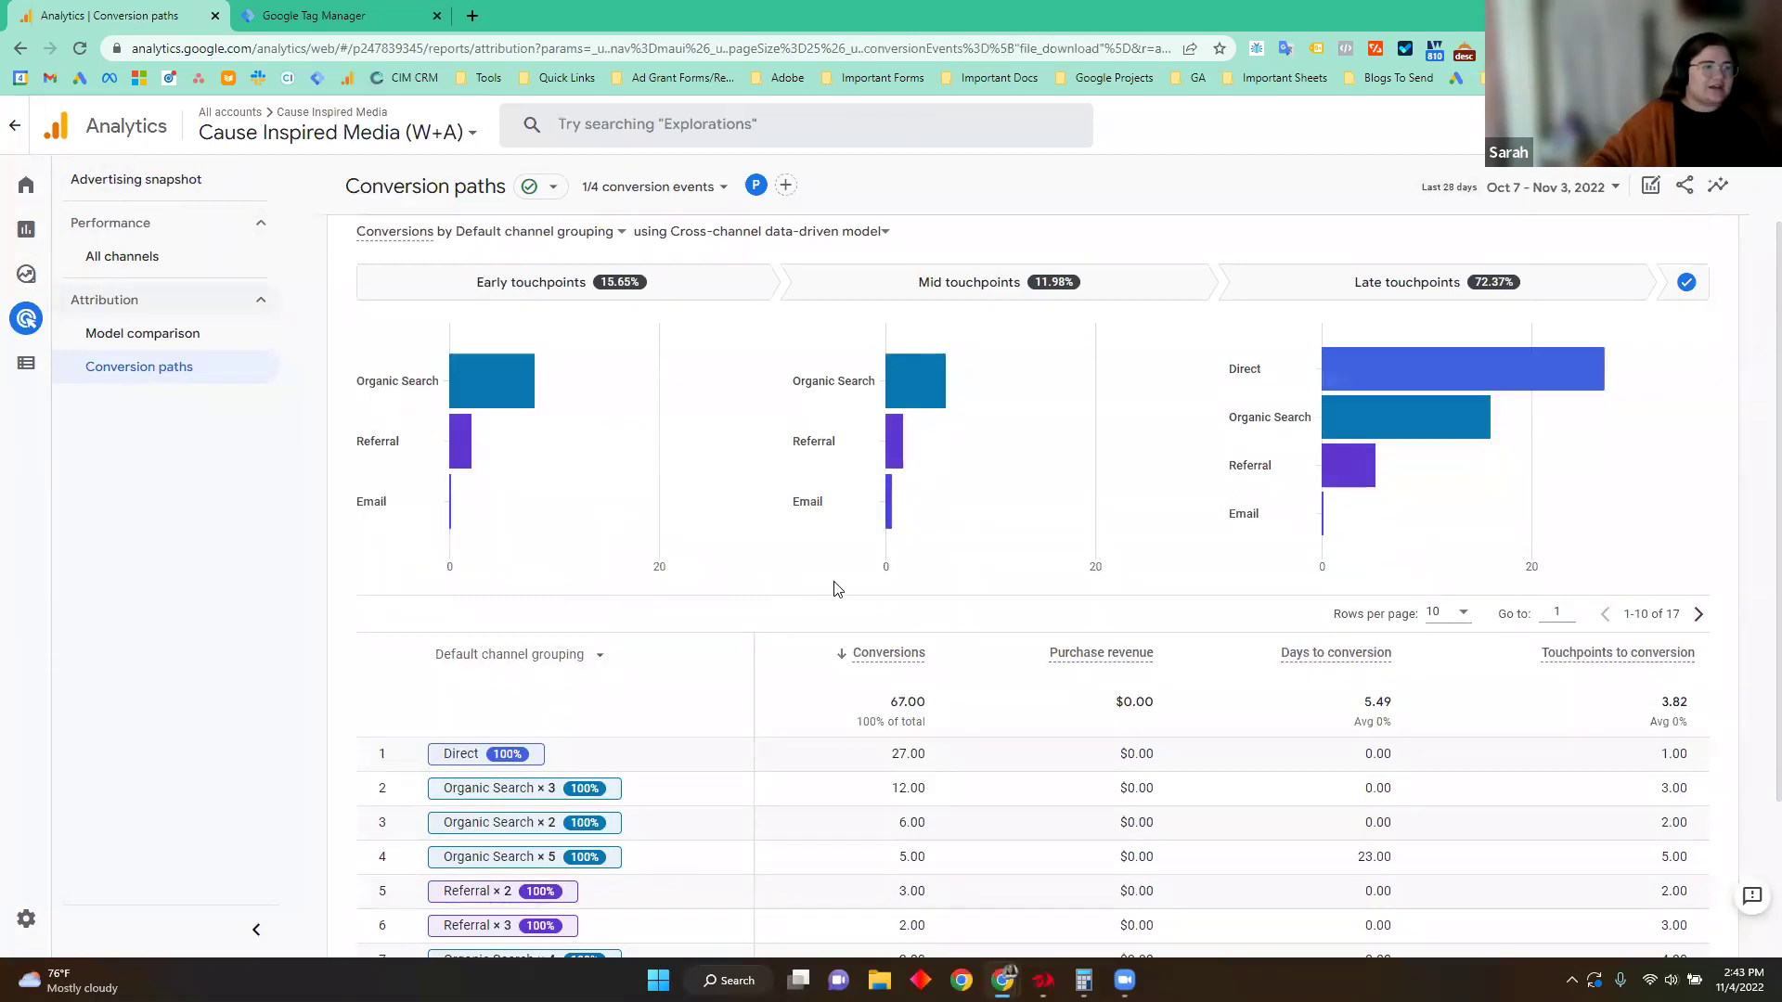
mouse_move(995, 479)
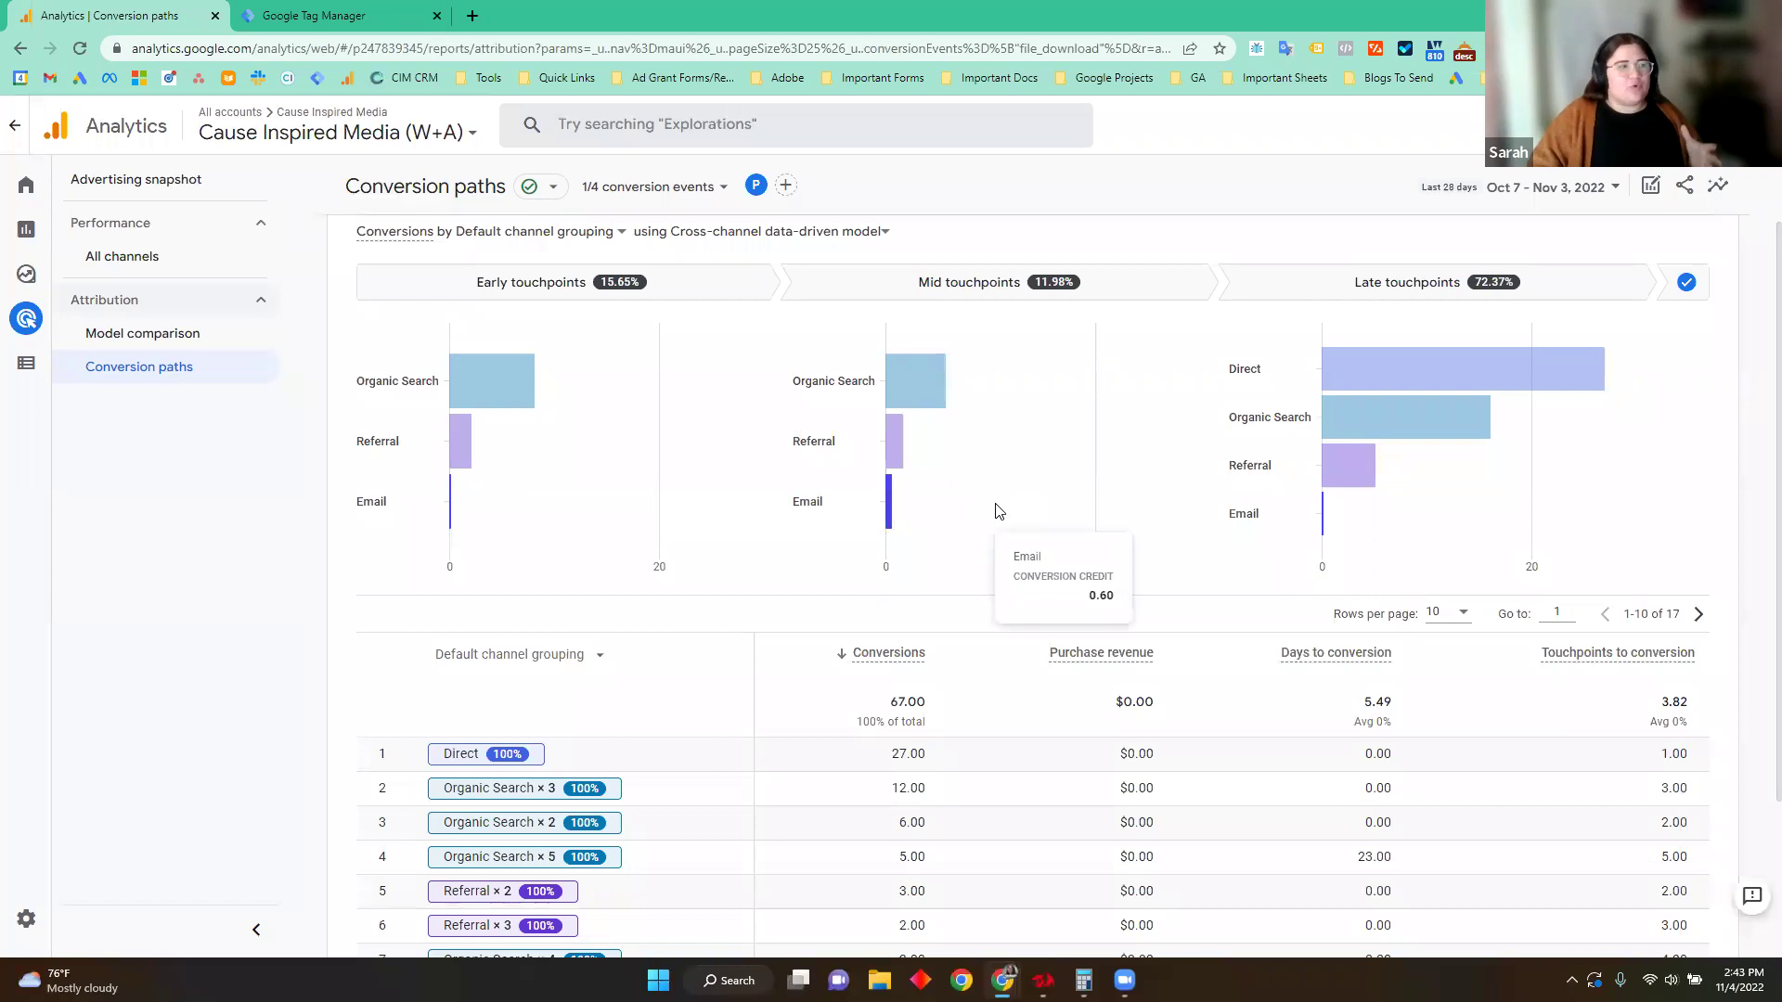
mouse_move(1348, 510)
scroll(1347, 511, "up", 2)
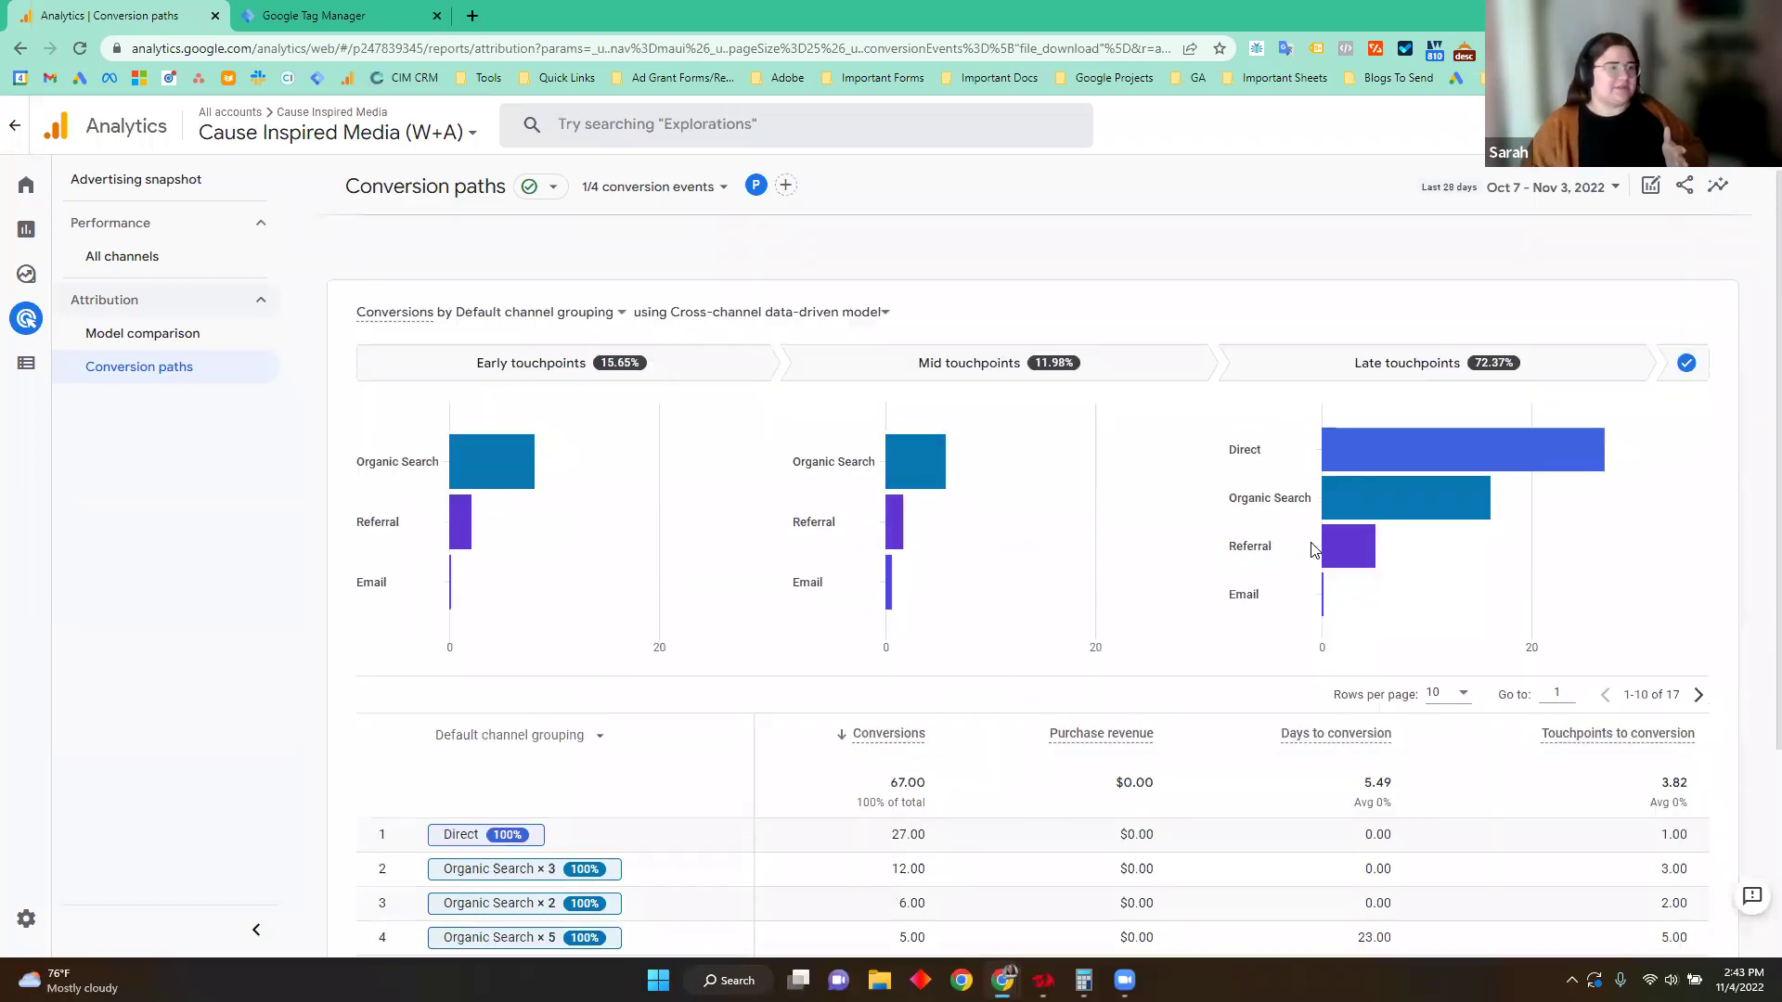
mouse_move(1355, 571)
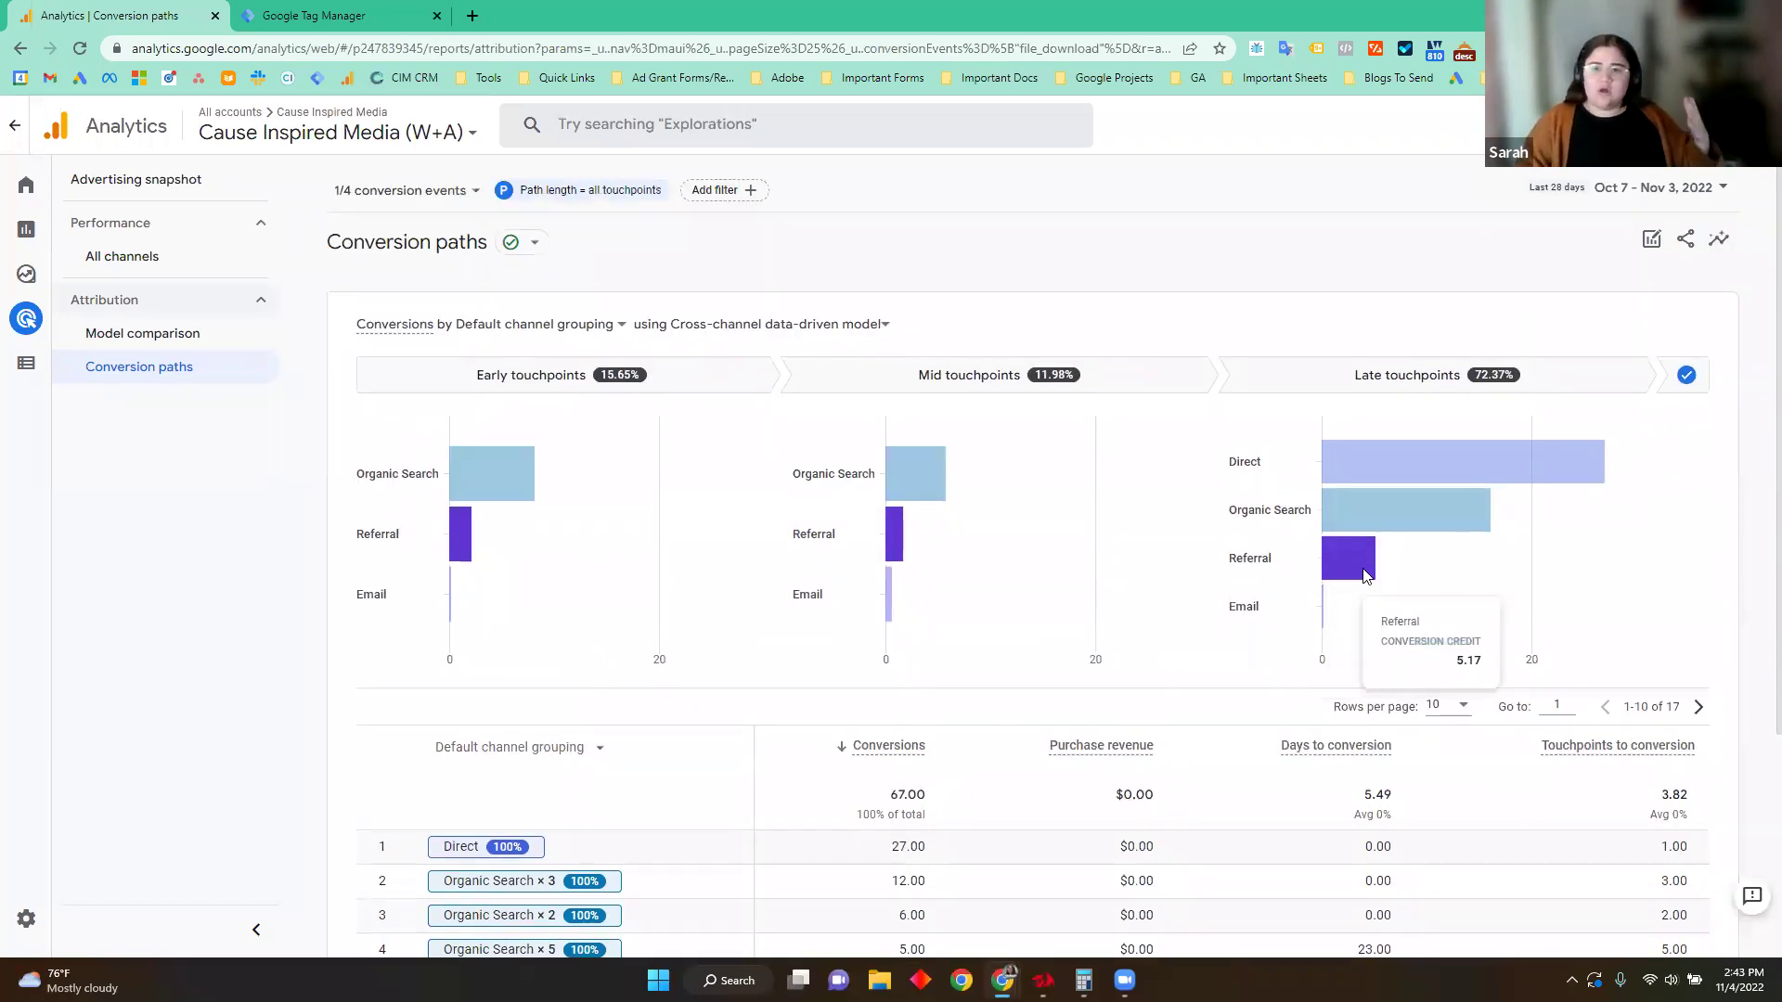
Step: Switch the Conversion paths attribution model to Cross-channel last click and inspect the late touchpoint credit
left_click(852, 333)
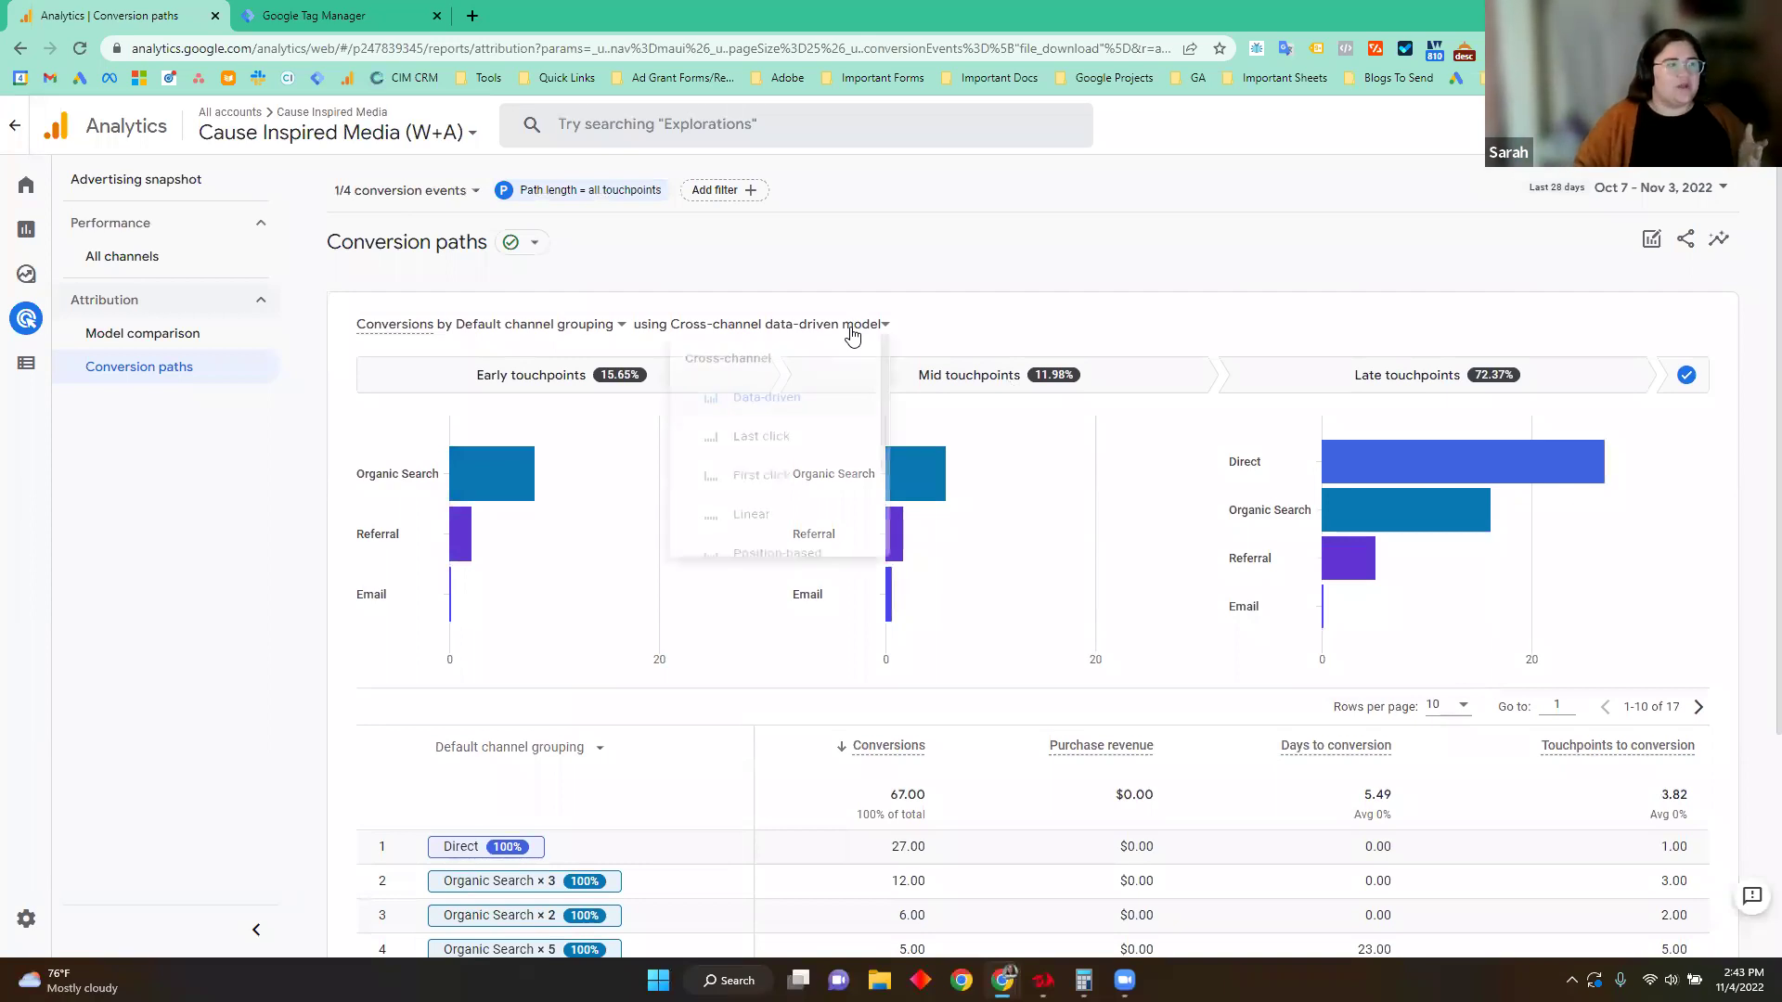
scroll(778, 478, "down", 1)
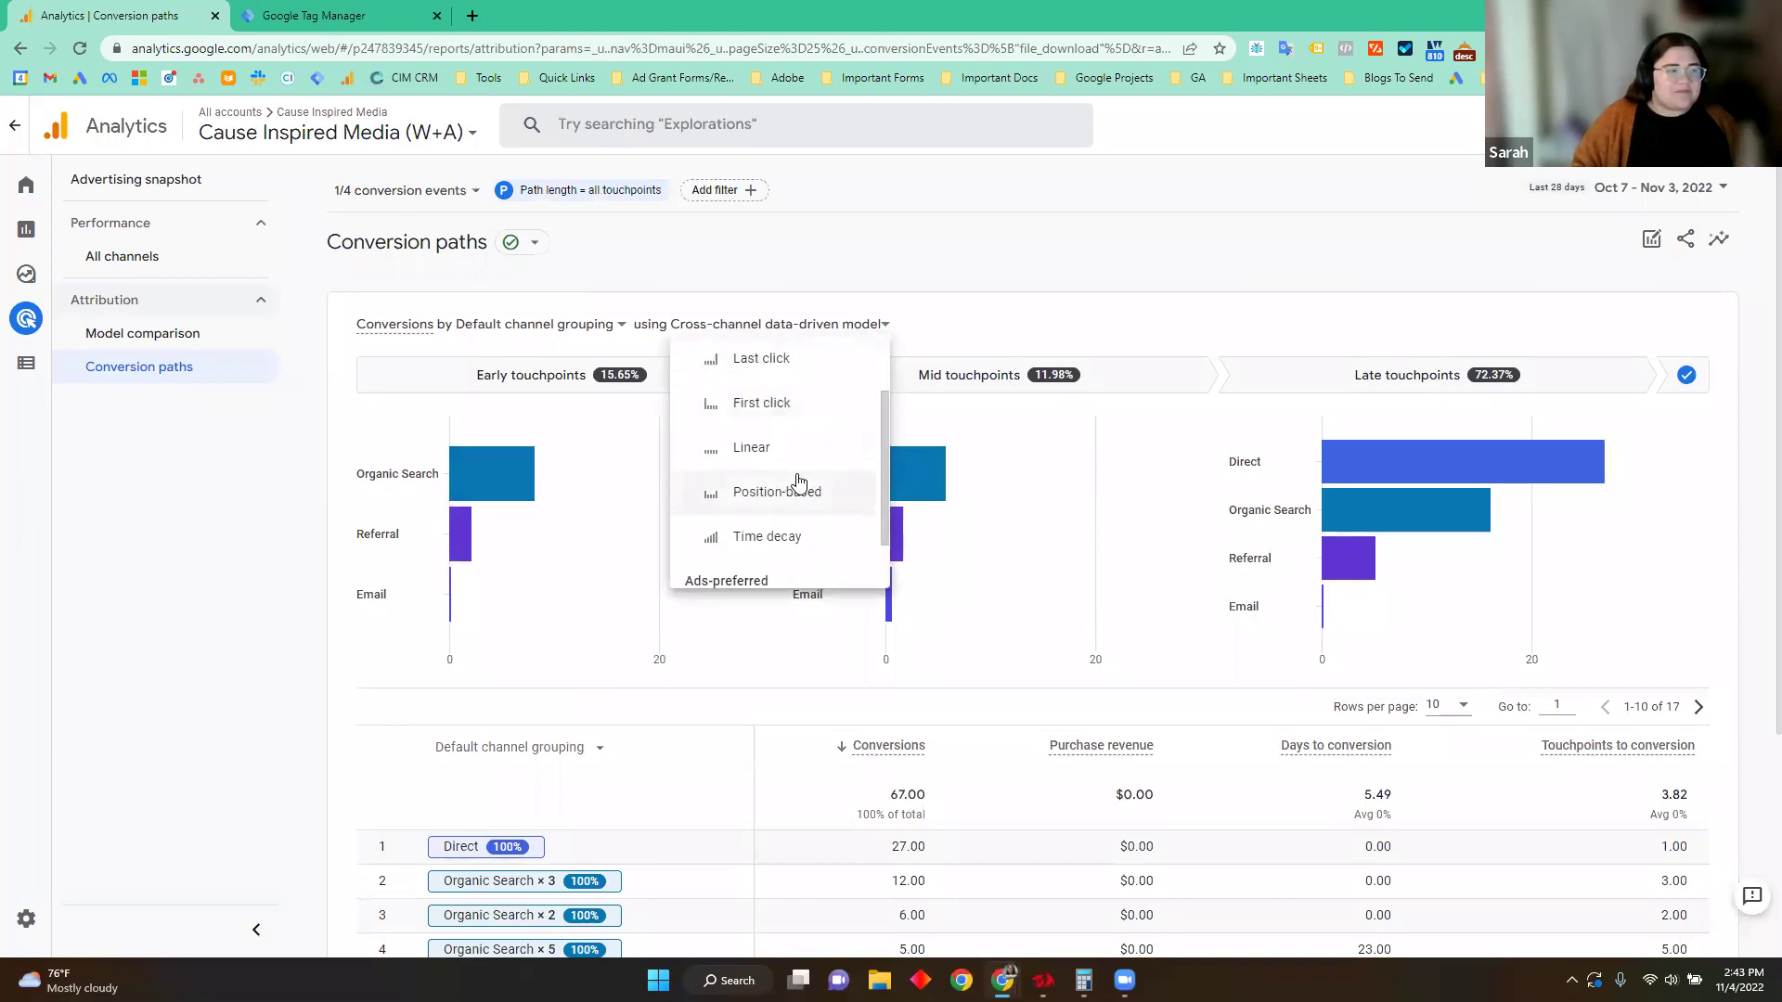
left_click(776, 371)
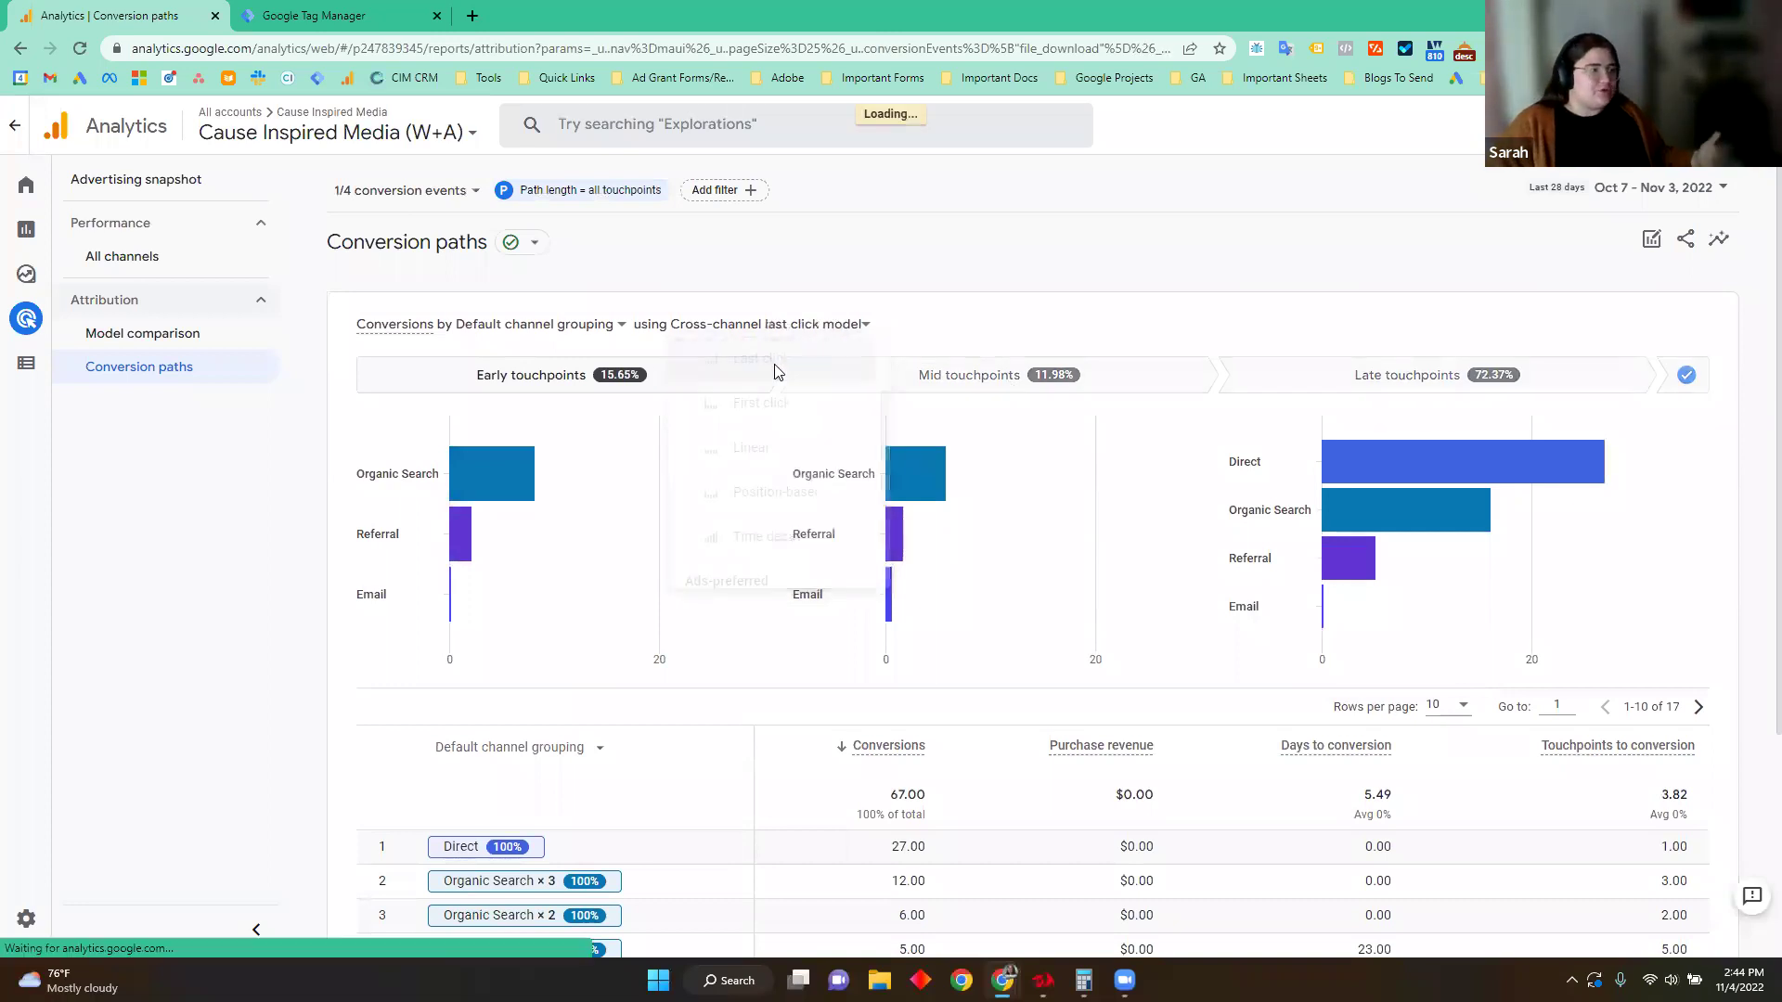
mouse_move(1454, 558)
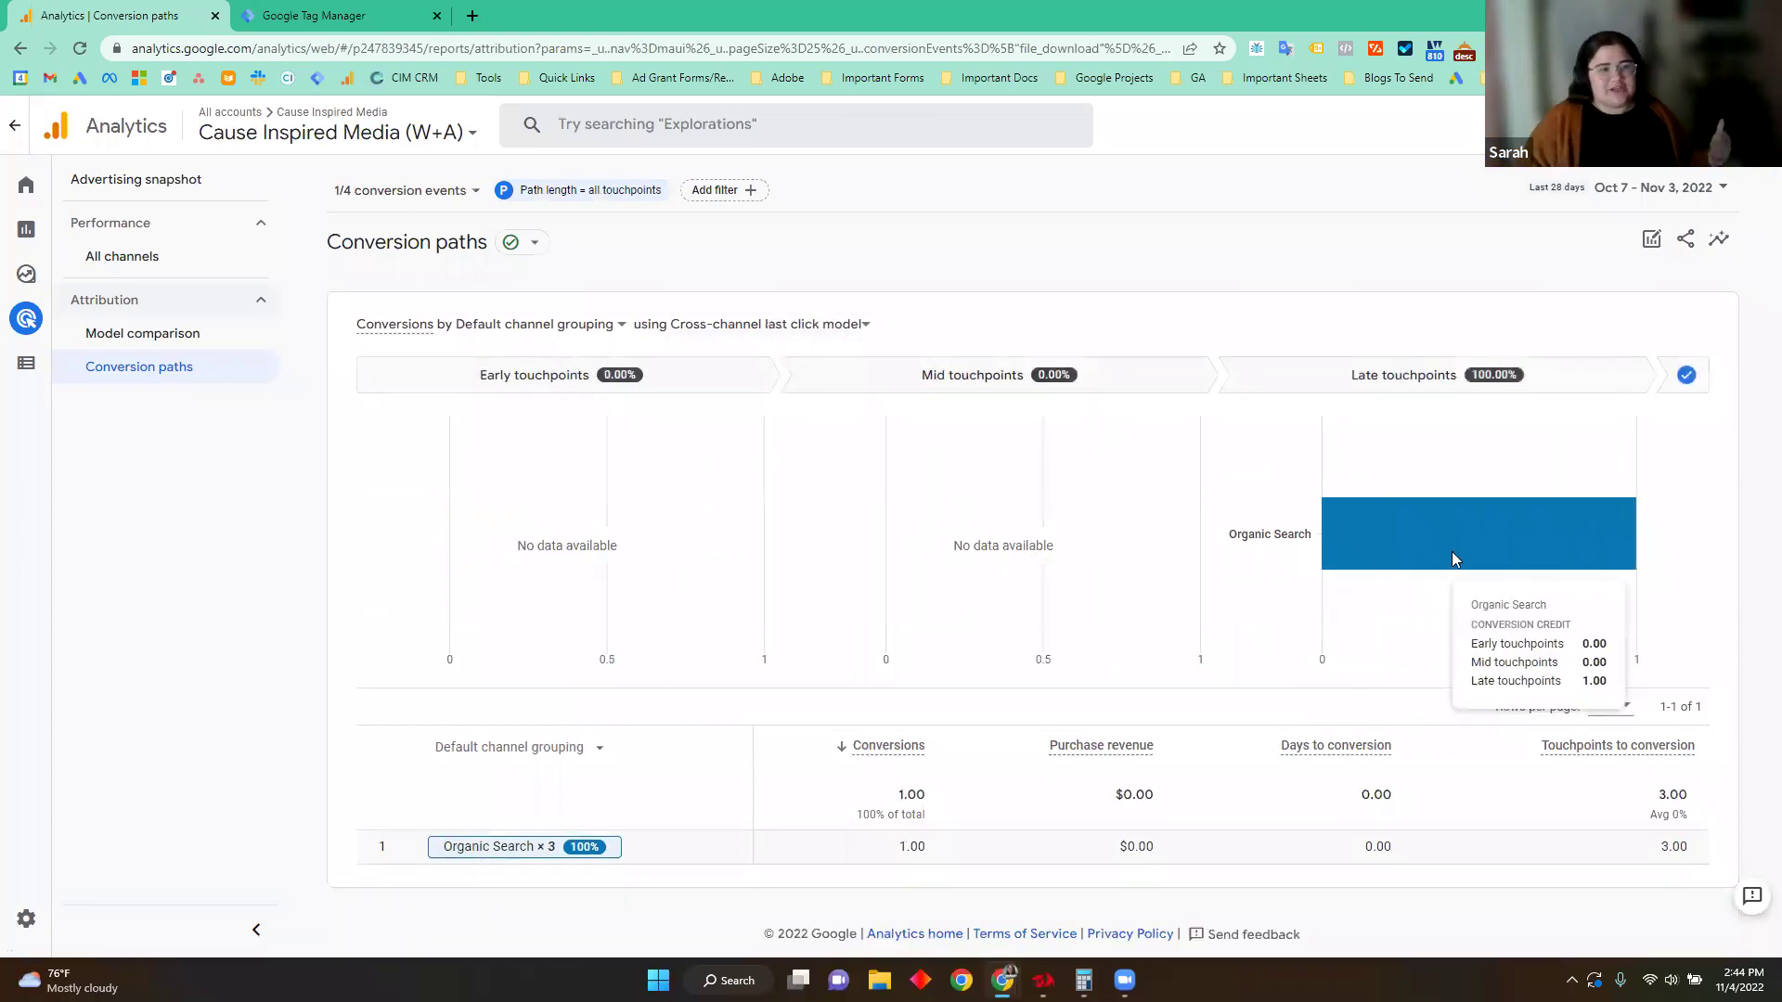
Step: Switch the Conversion paths attribution model to Cross-channel linear, and open the Model comparison report
left_click(797, 325)
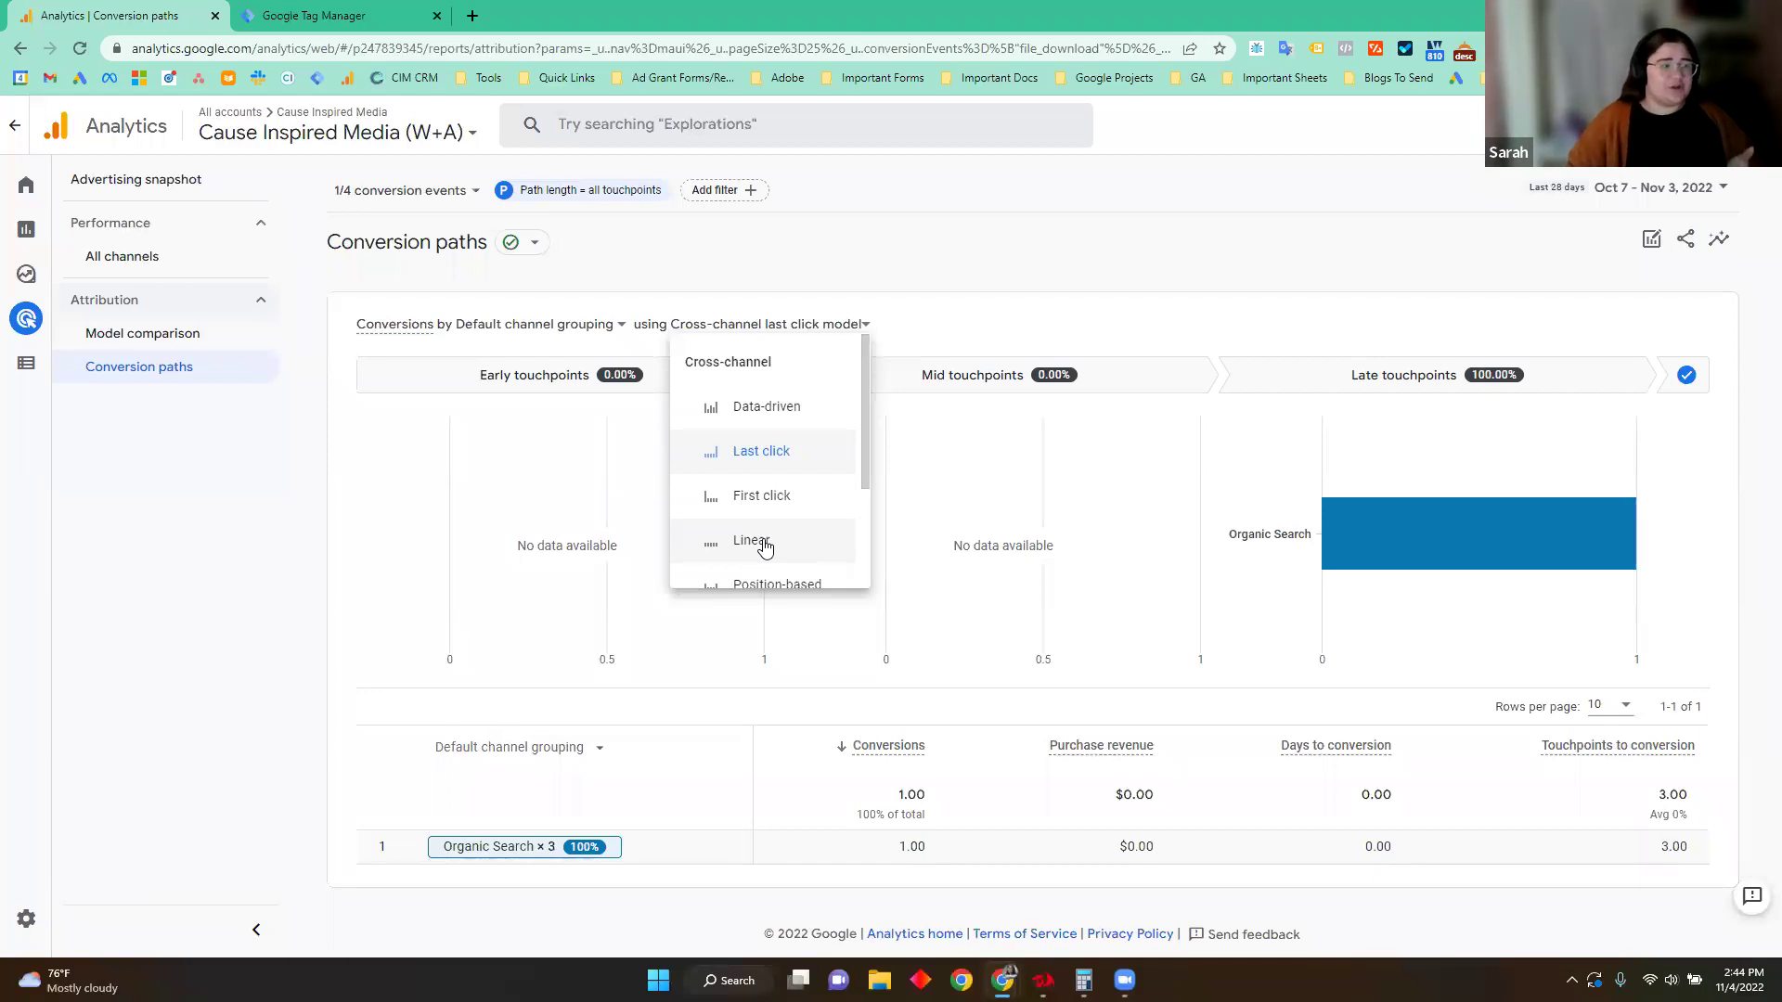
left_click(763, 543)
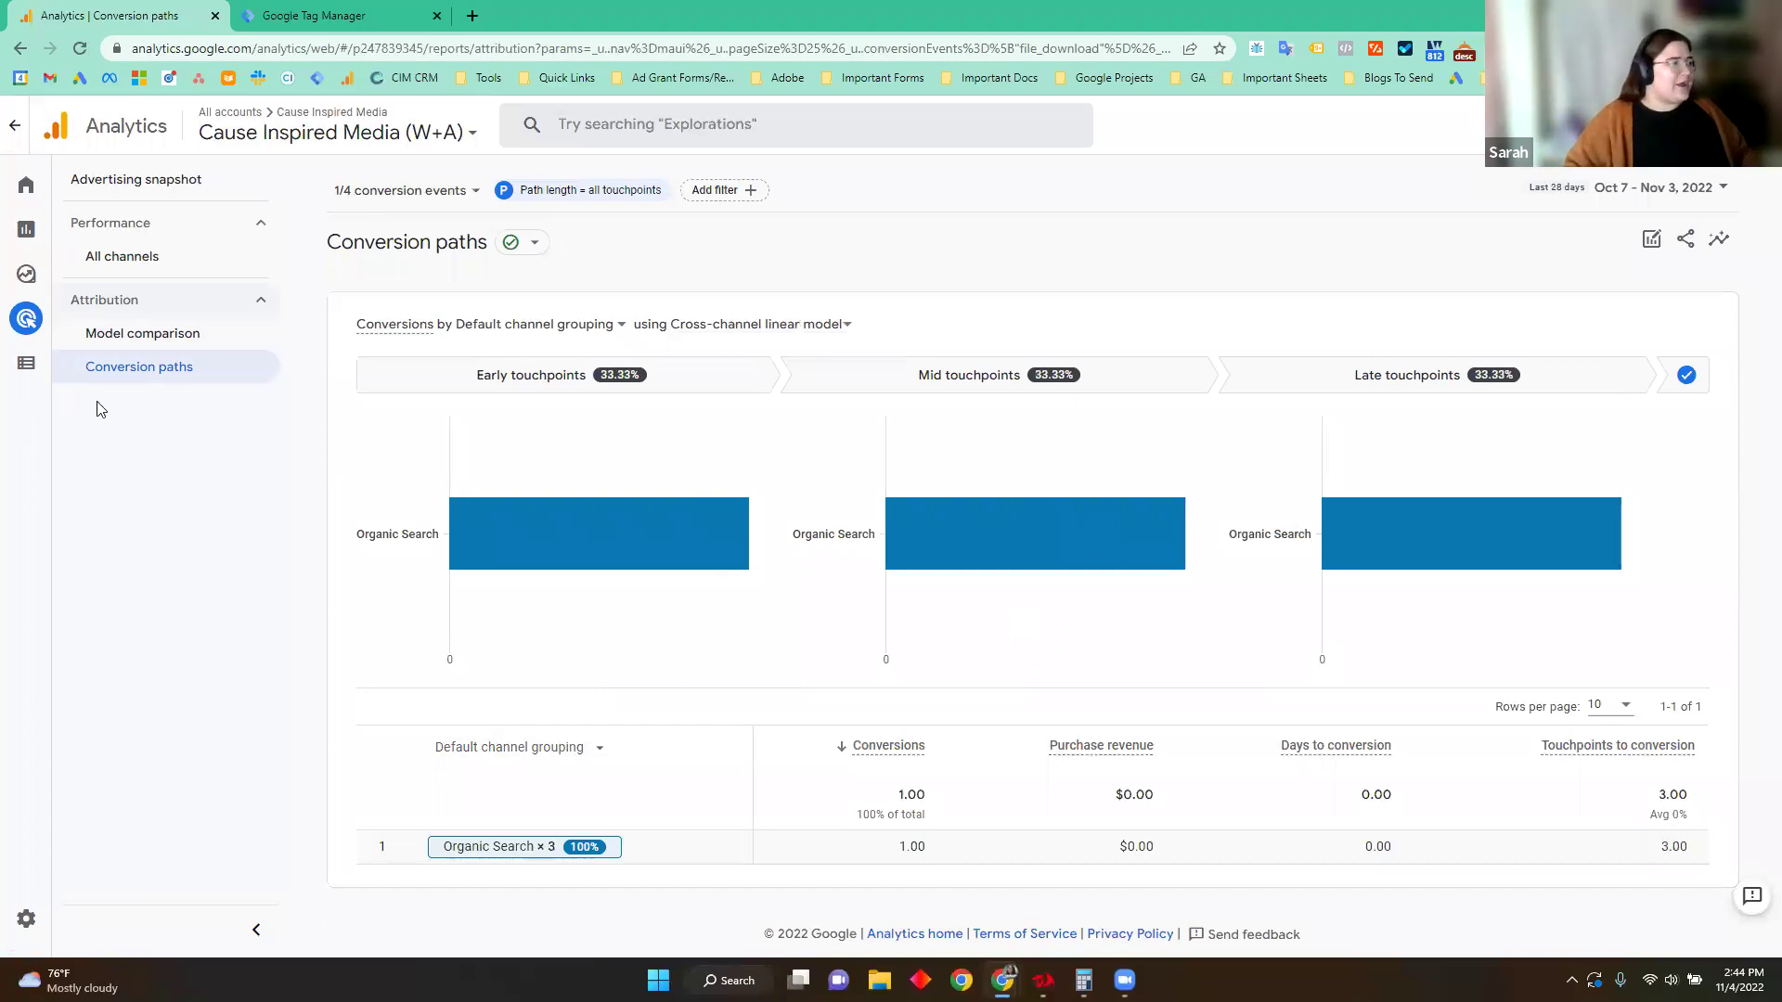
left_click(160, 336)
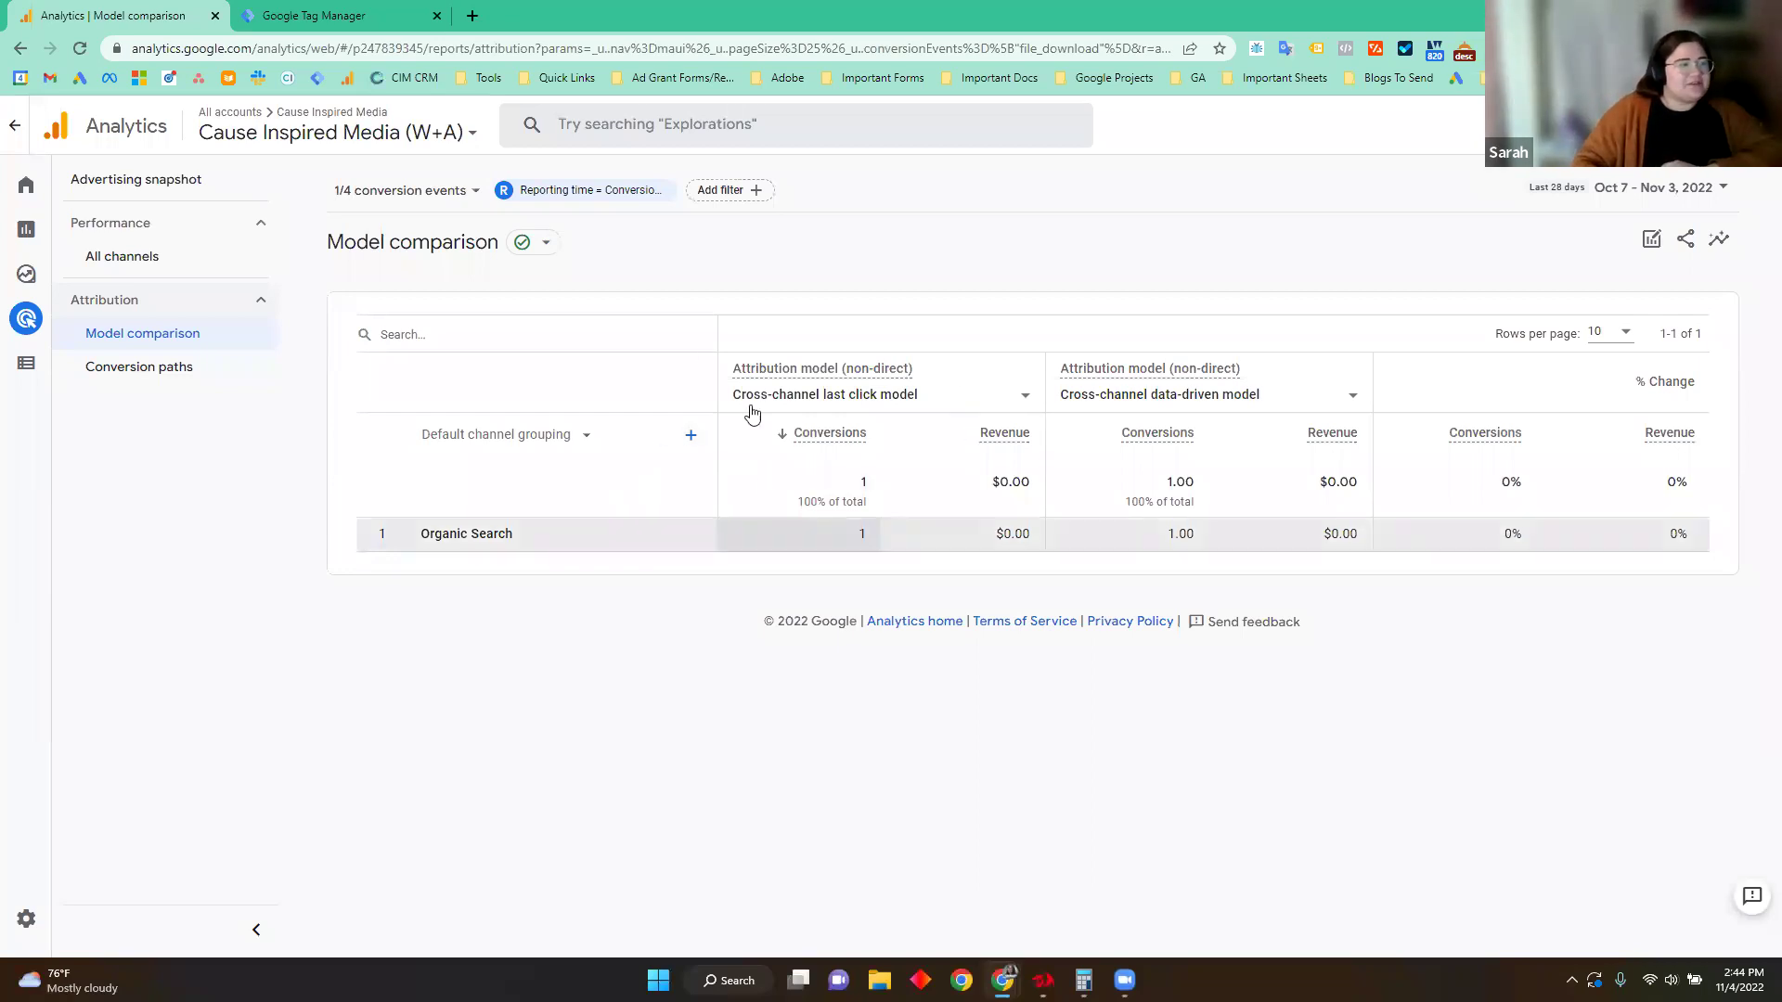
Step: Check the conversion event selection and compare the Cross-channel last click model with Cross-channel first click in the Model comparison report
left_click(401, 192)
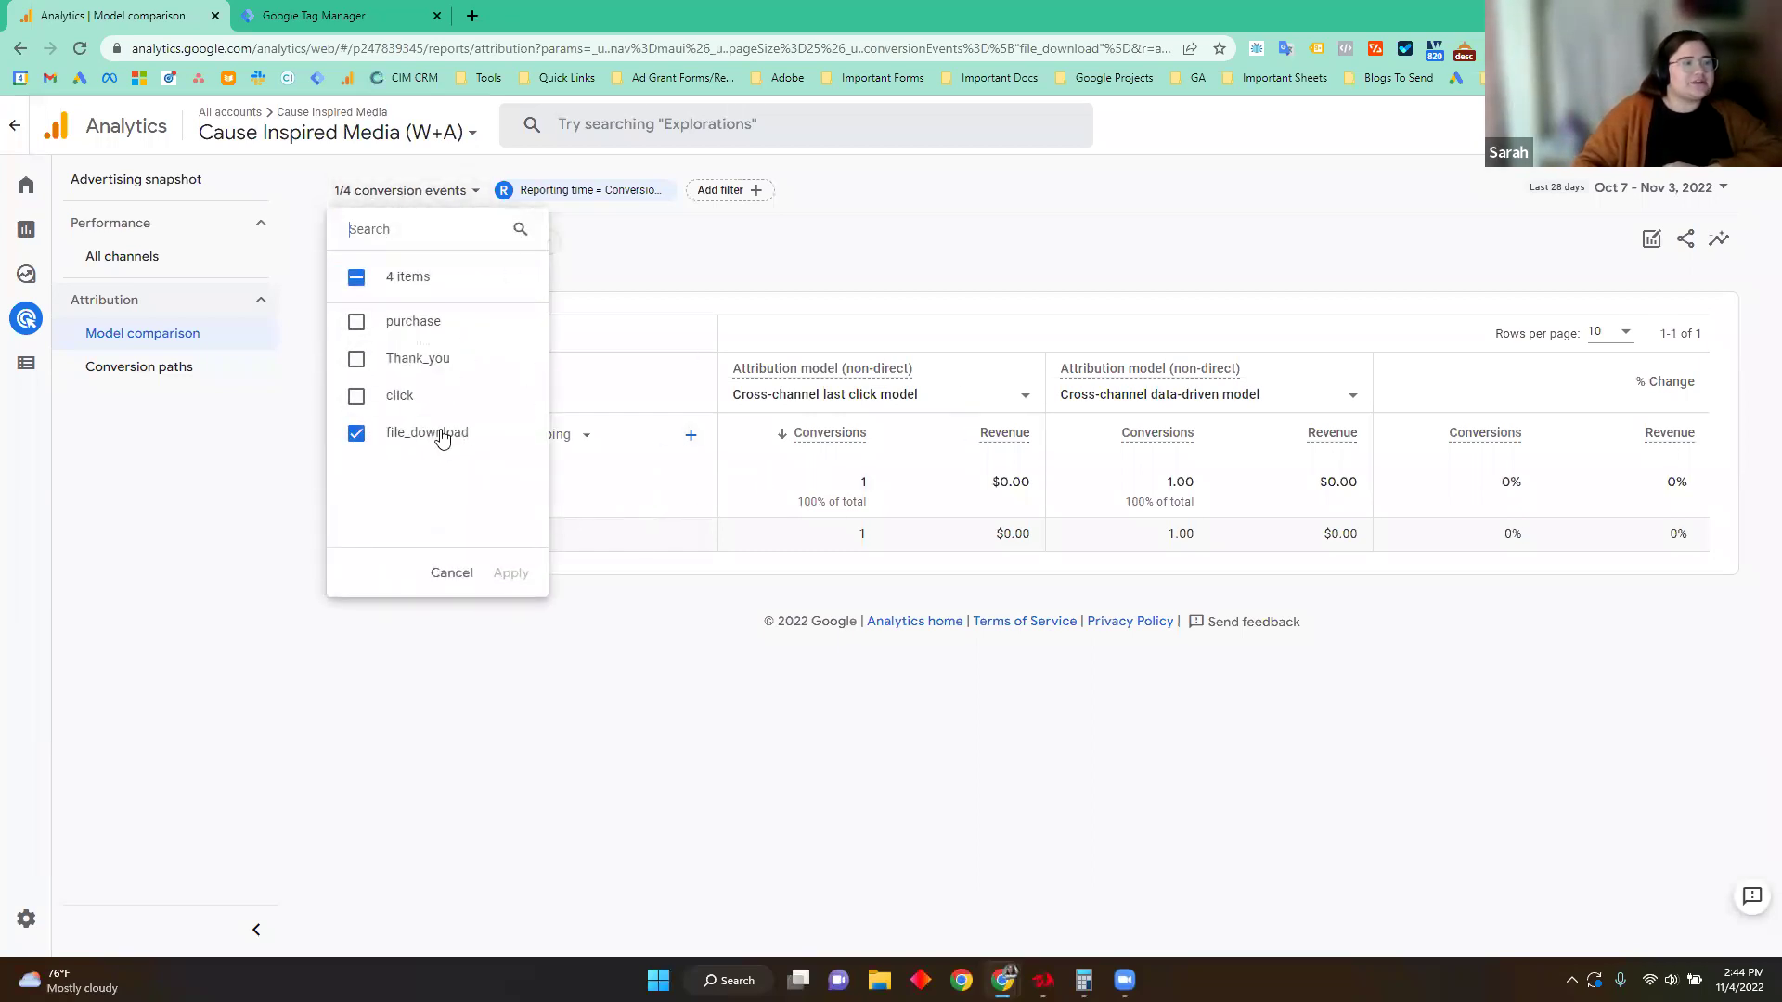
left_click(451, 572)
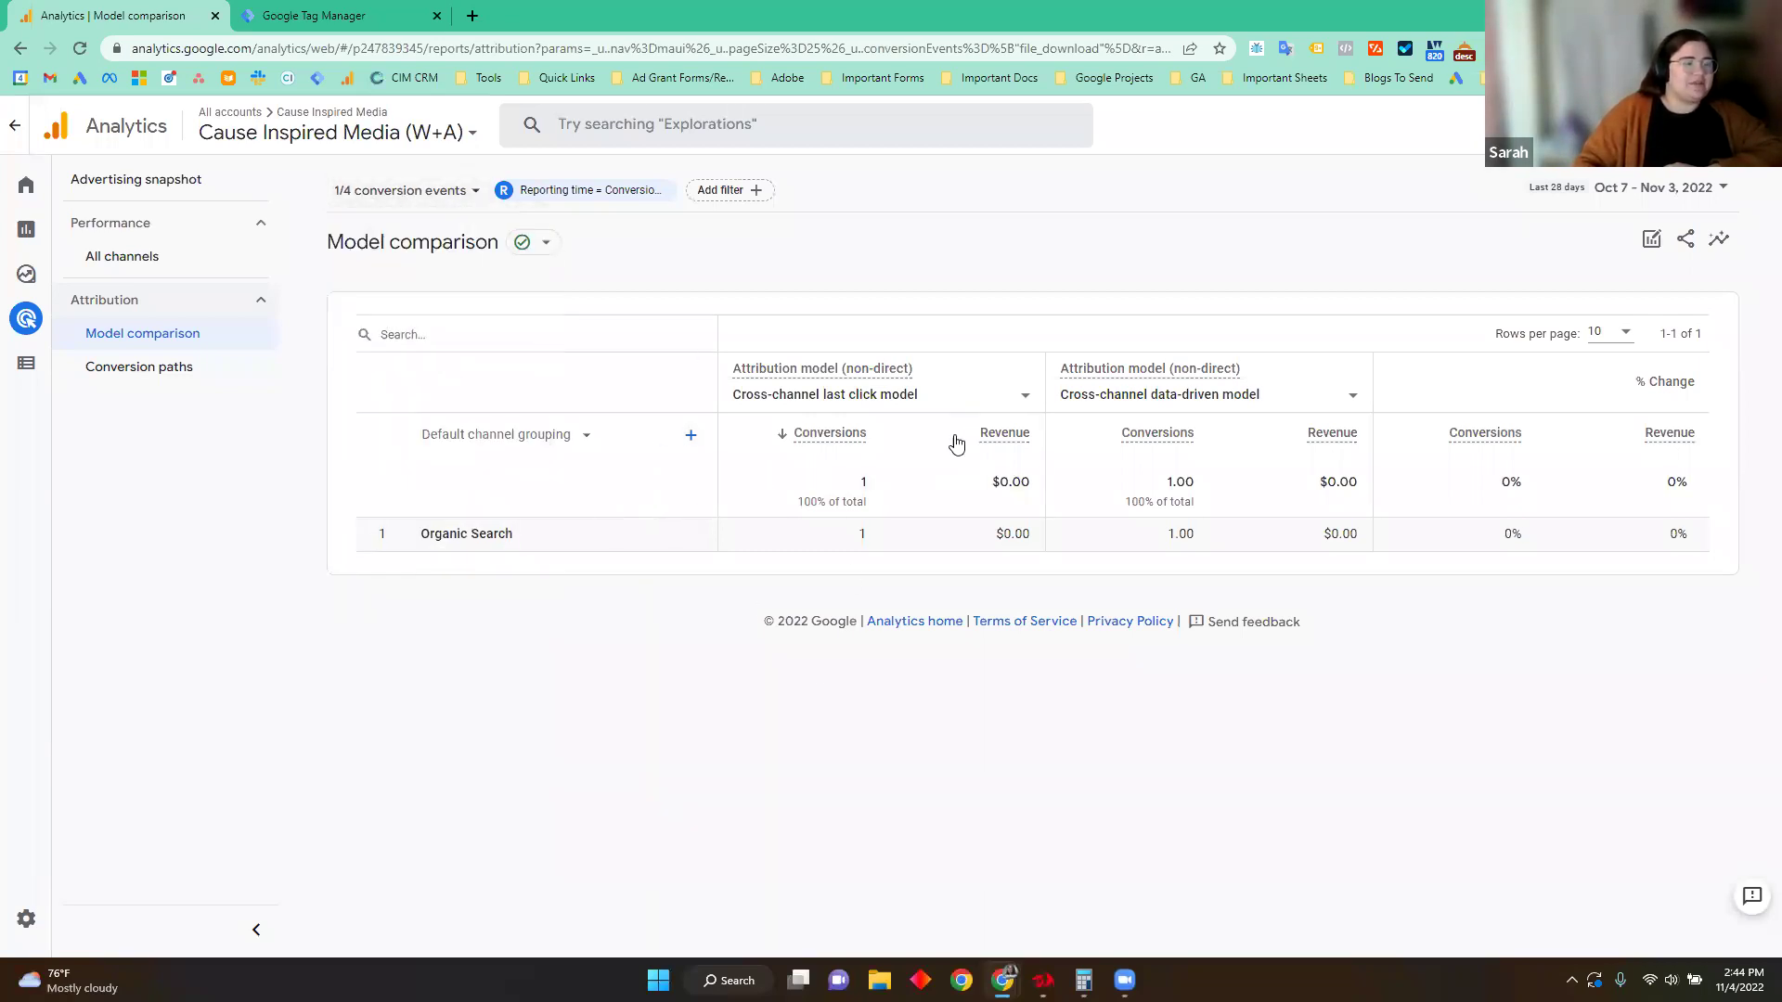
left_click(873, 405)
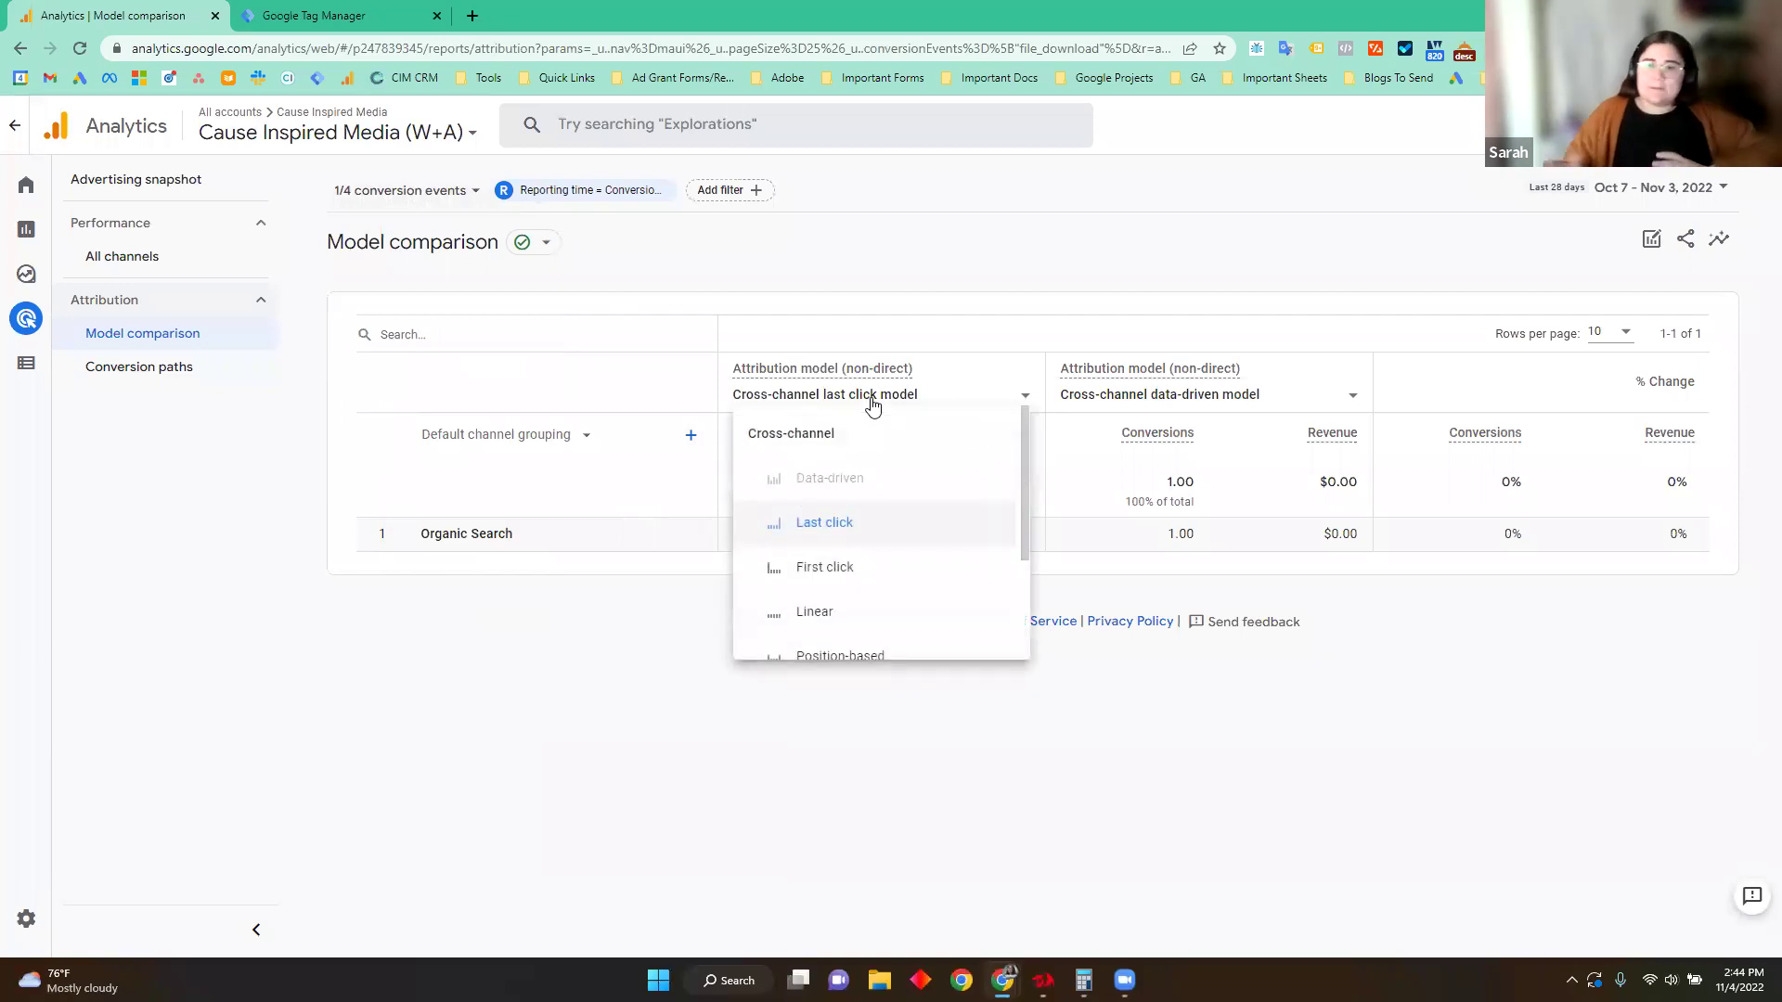
left_click(850, 524)
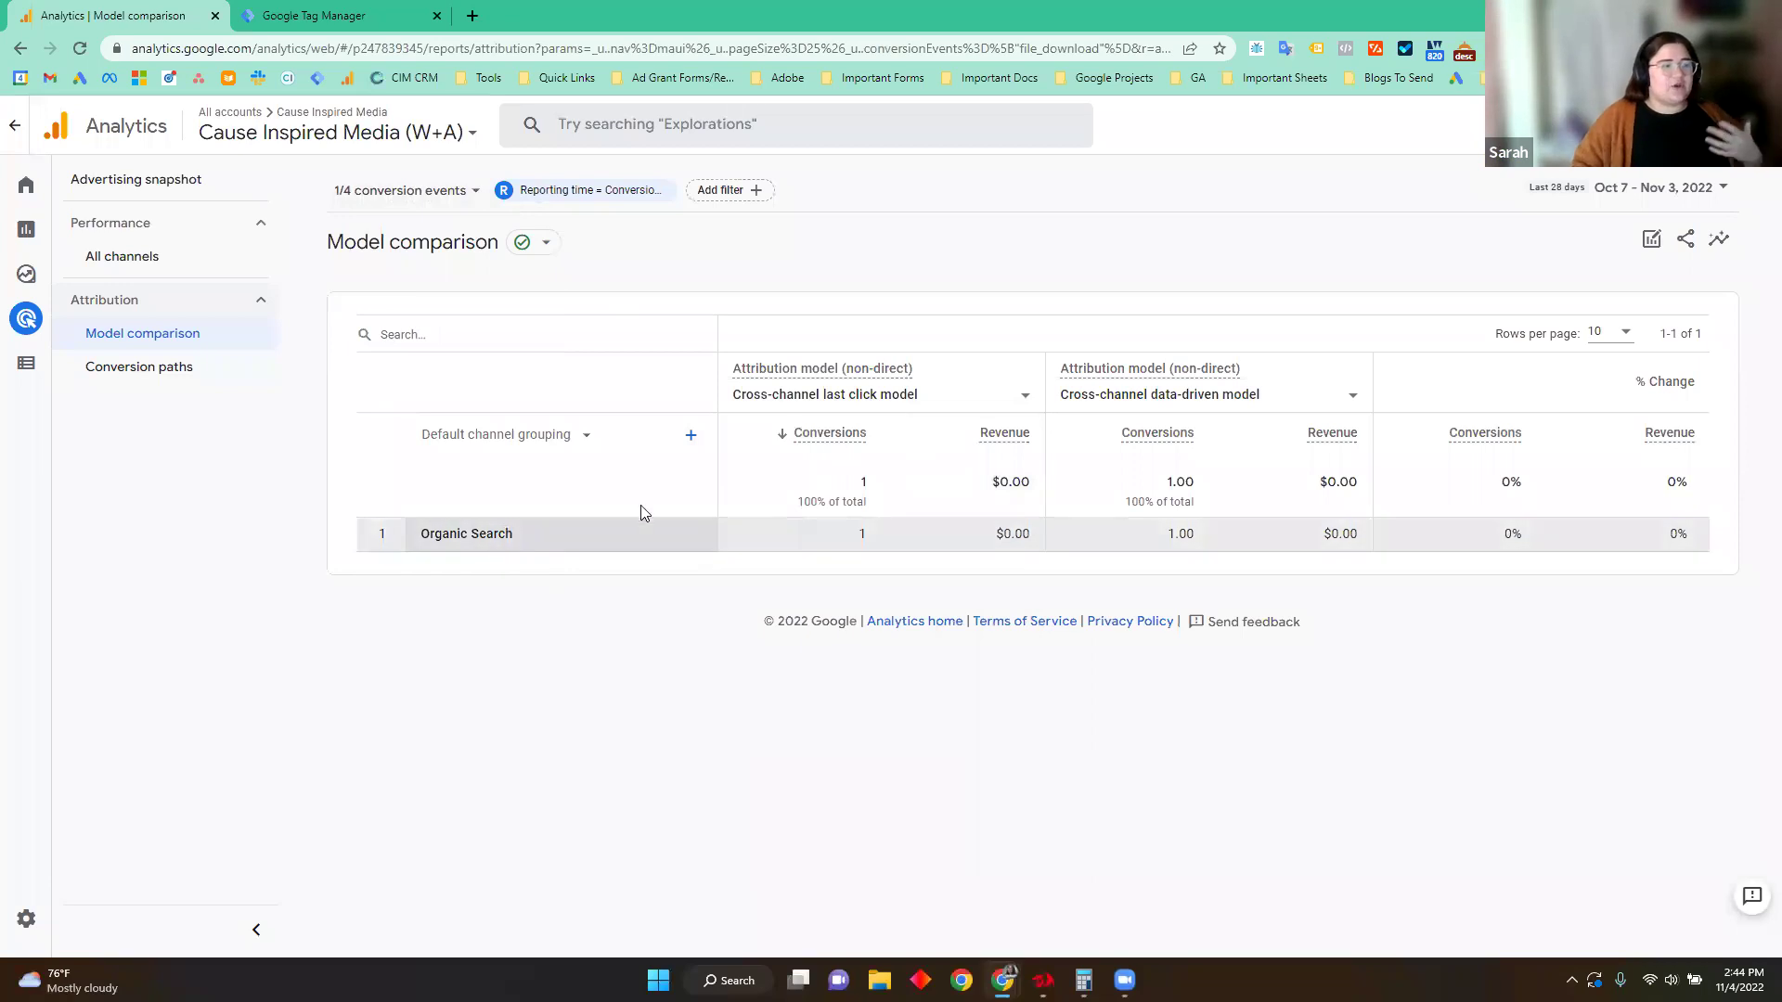
left_click(1279, 401)
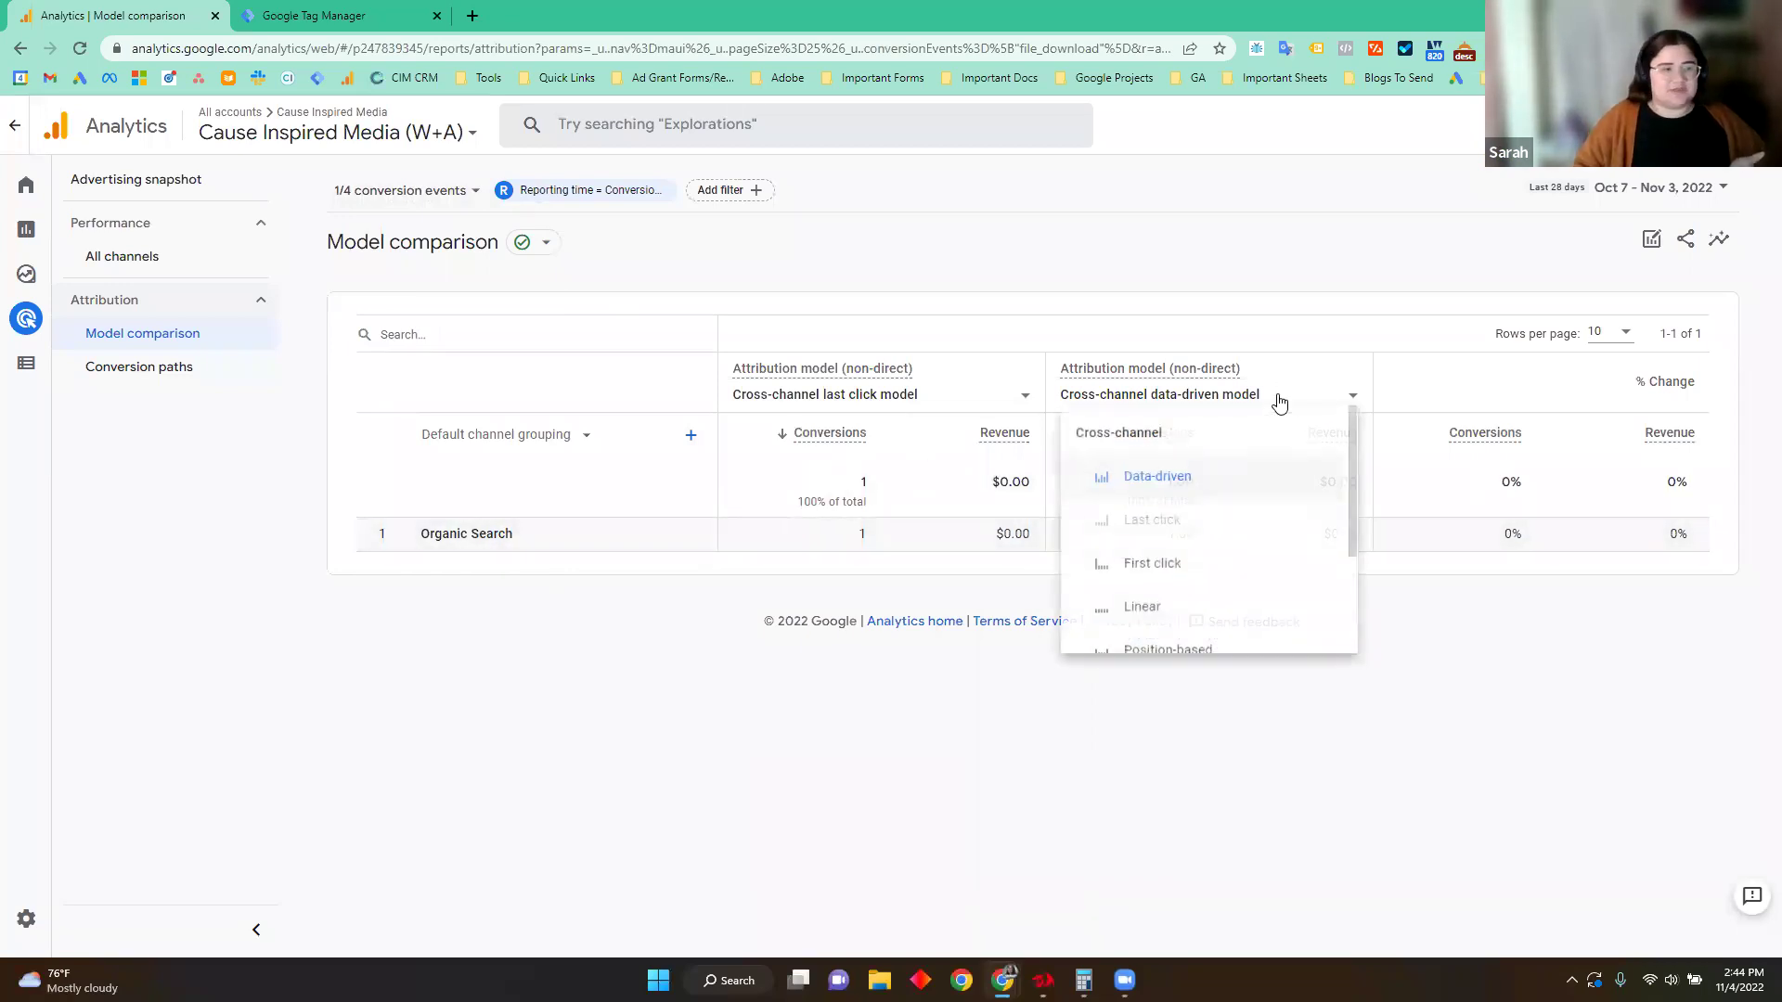
scroll(1179, 616, "down", 2)
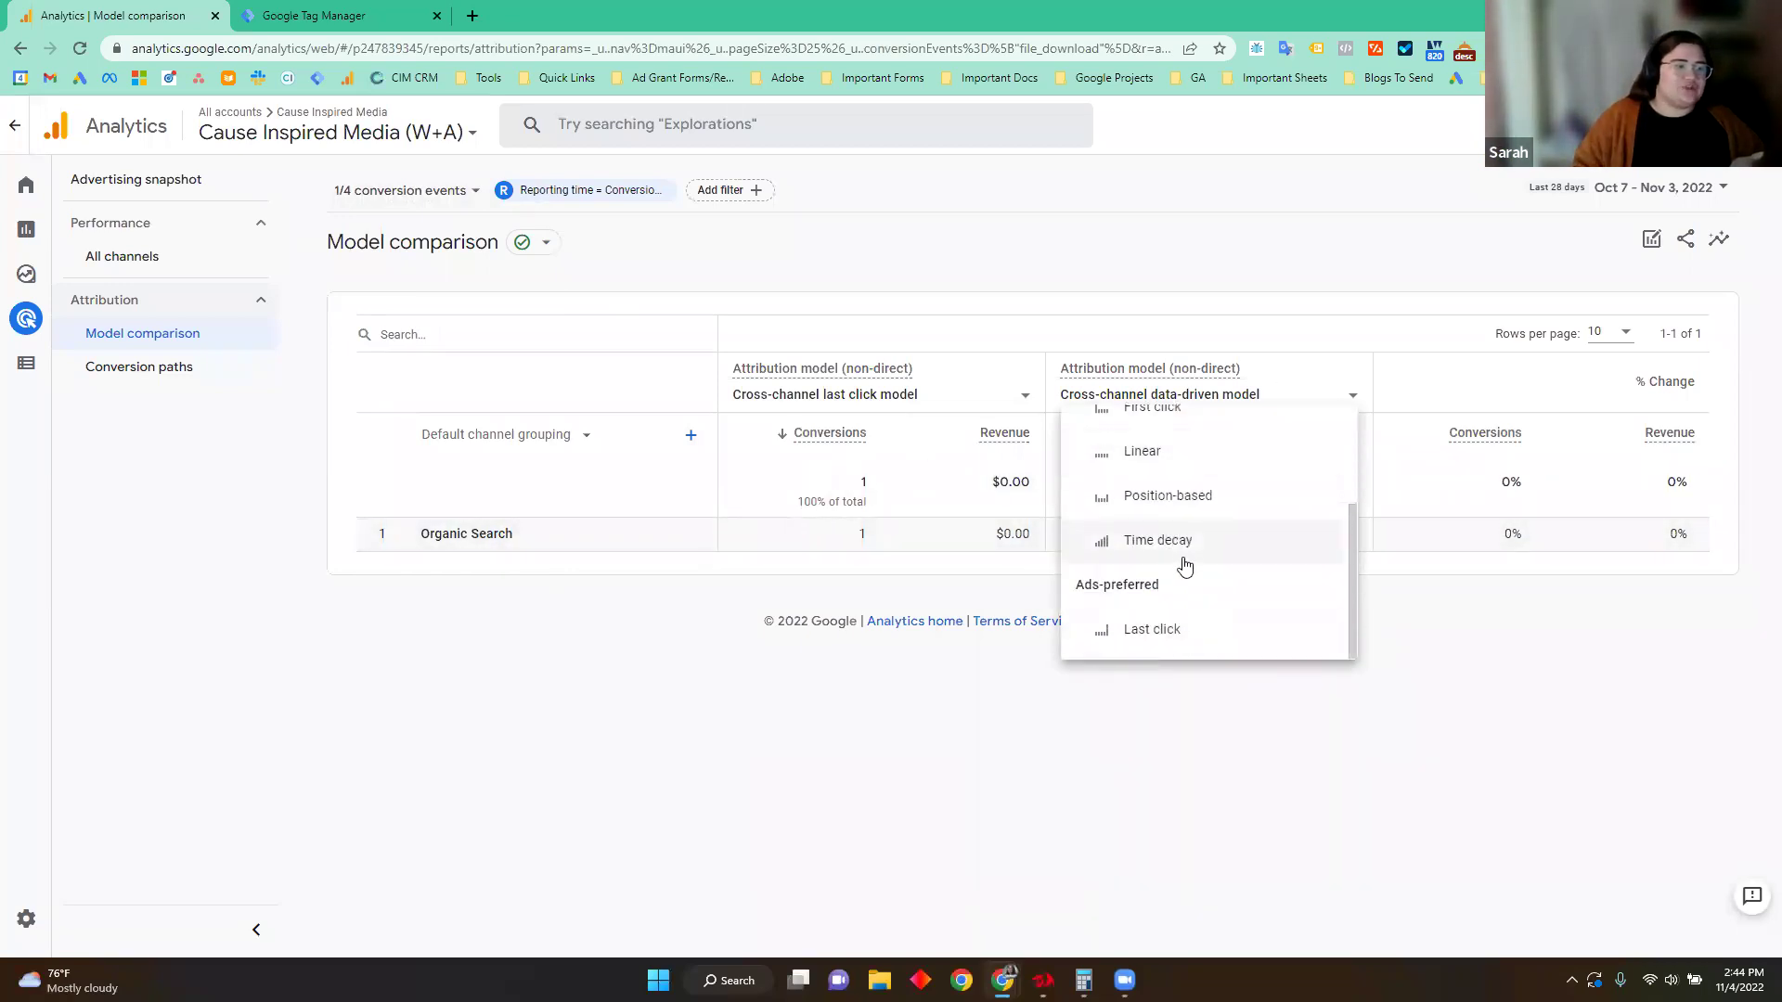
scroll(1177, 626, "up", 2)
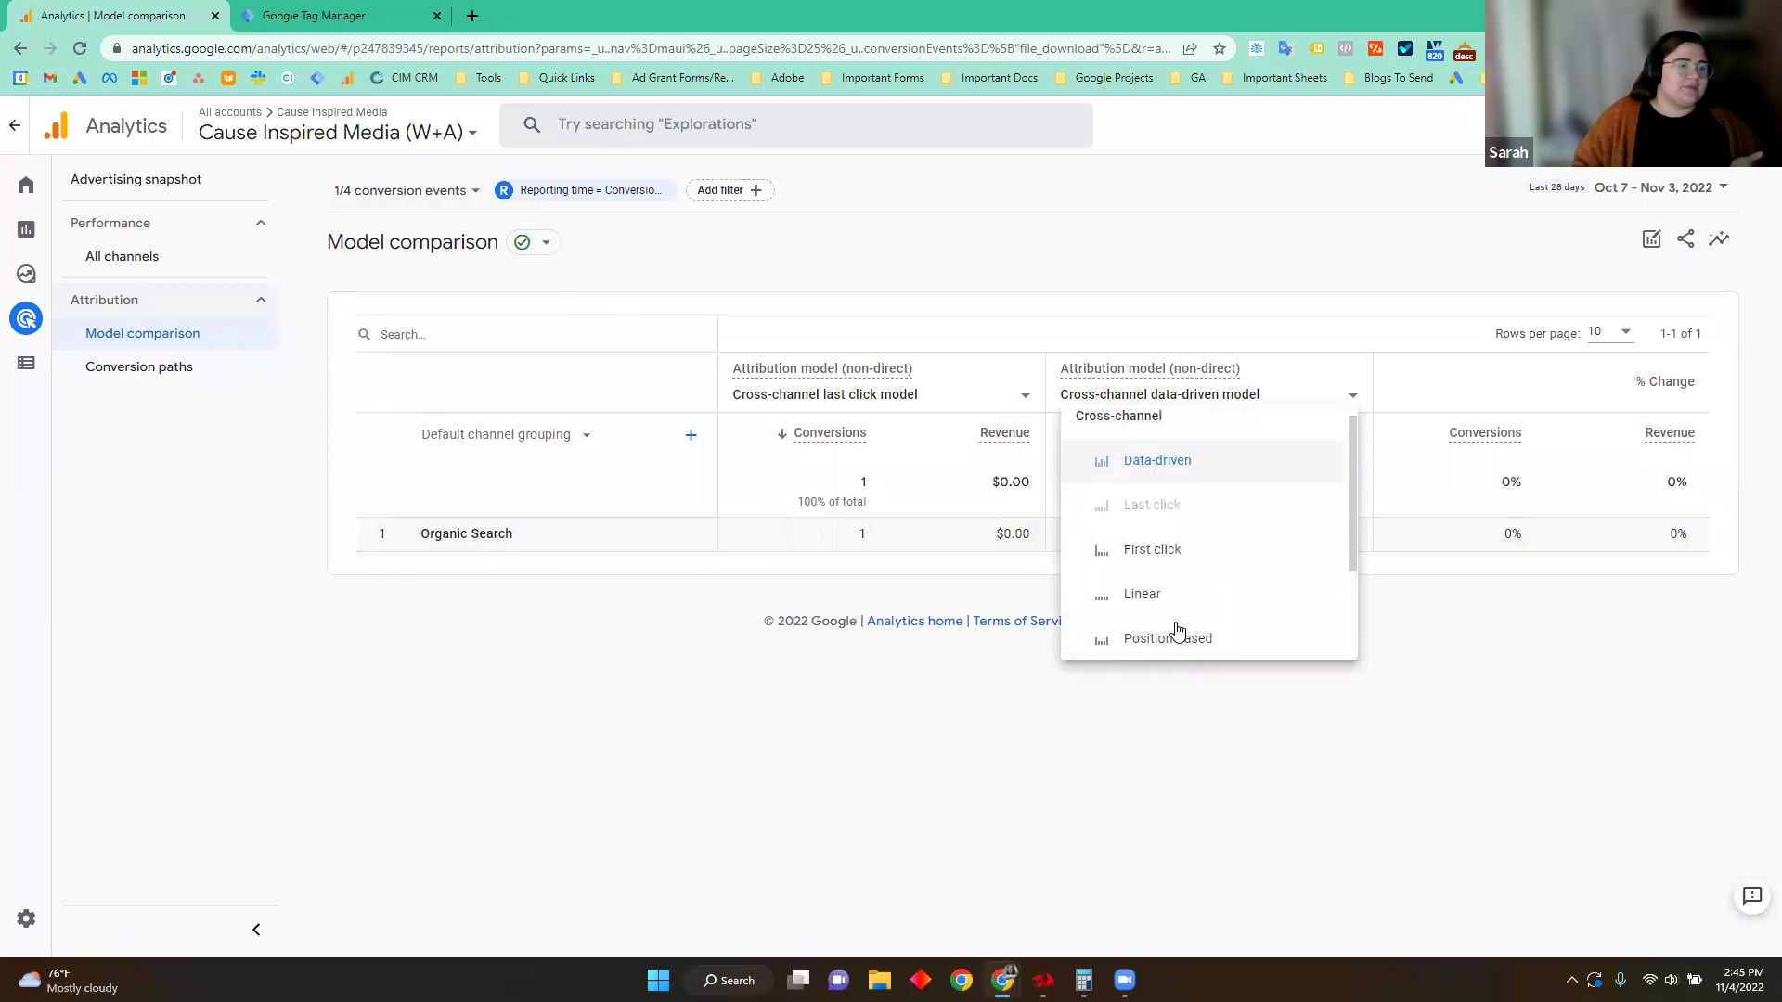
left_click(1153, 555)
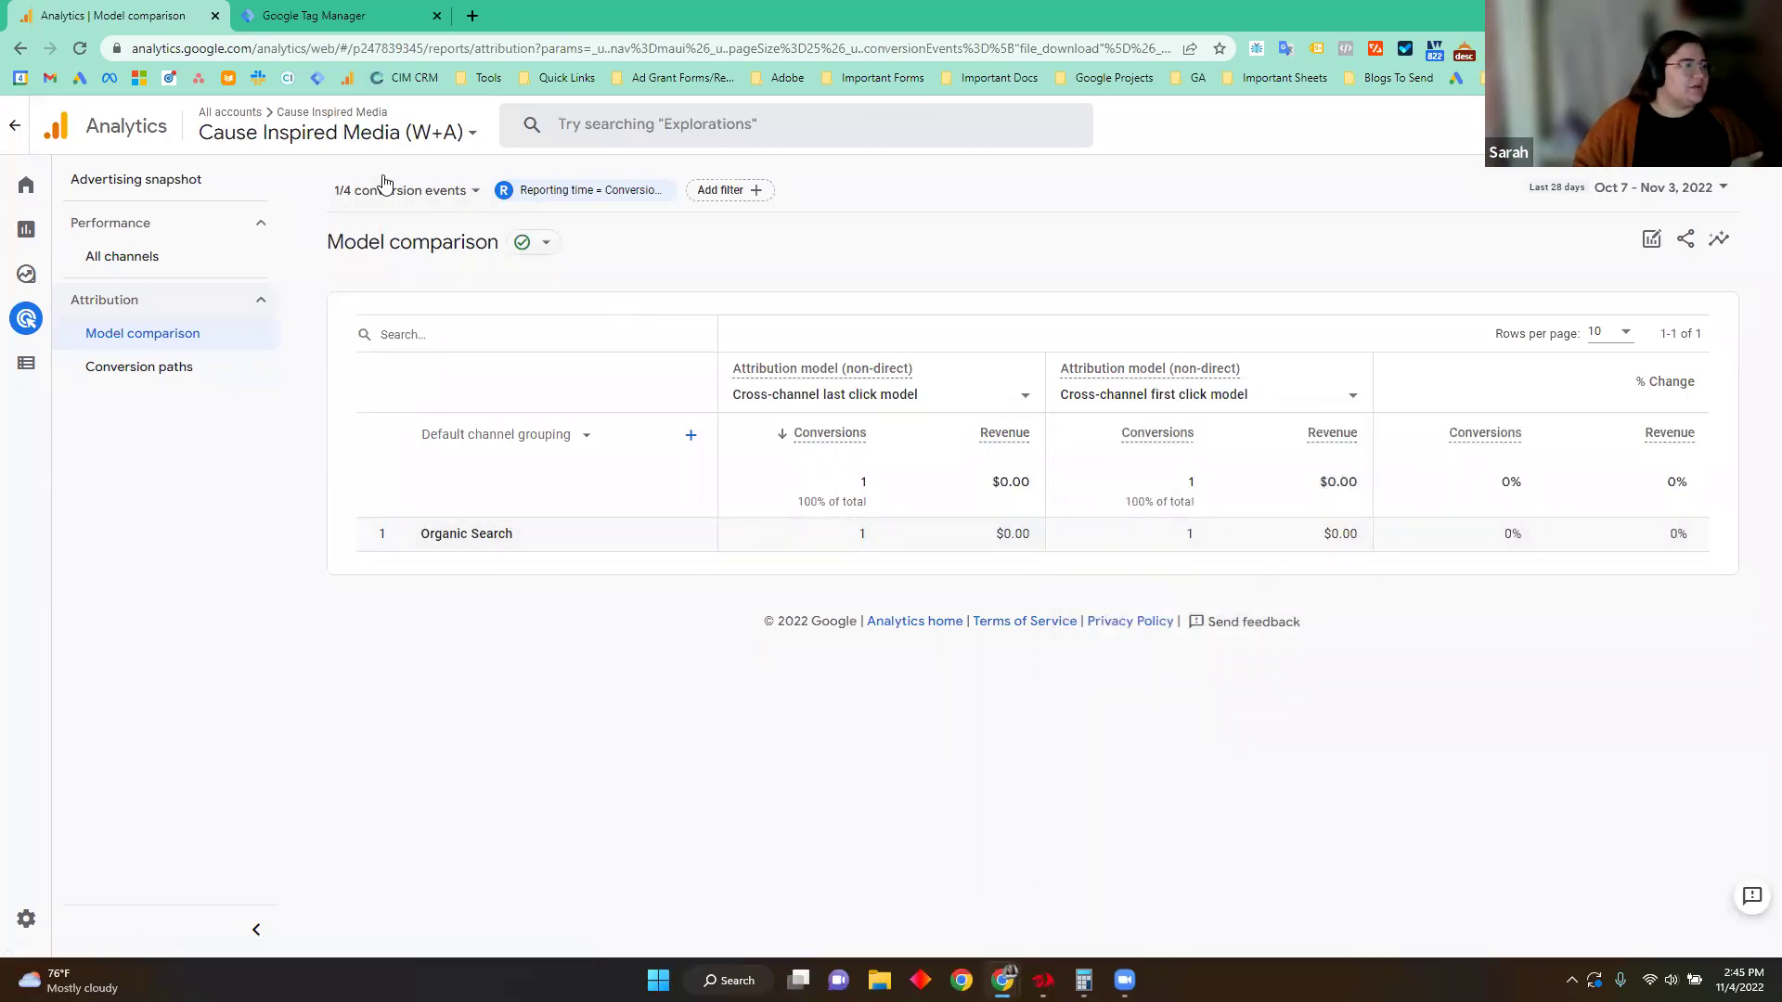
Step: Extend the Model comparison report to all conversion events: purchase, Thank_you, click and file_download
left_click(436, 195)
left_click(355, 396)
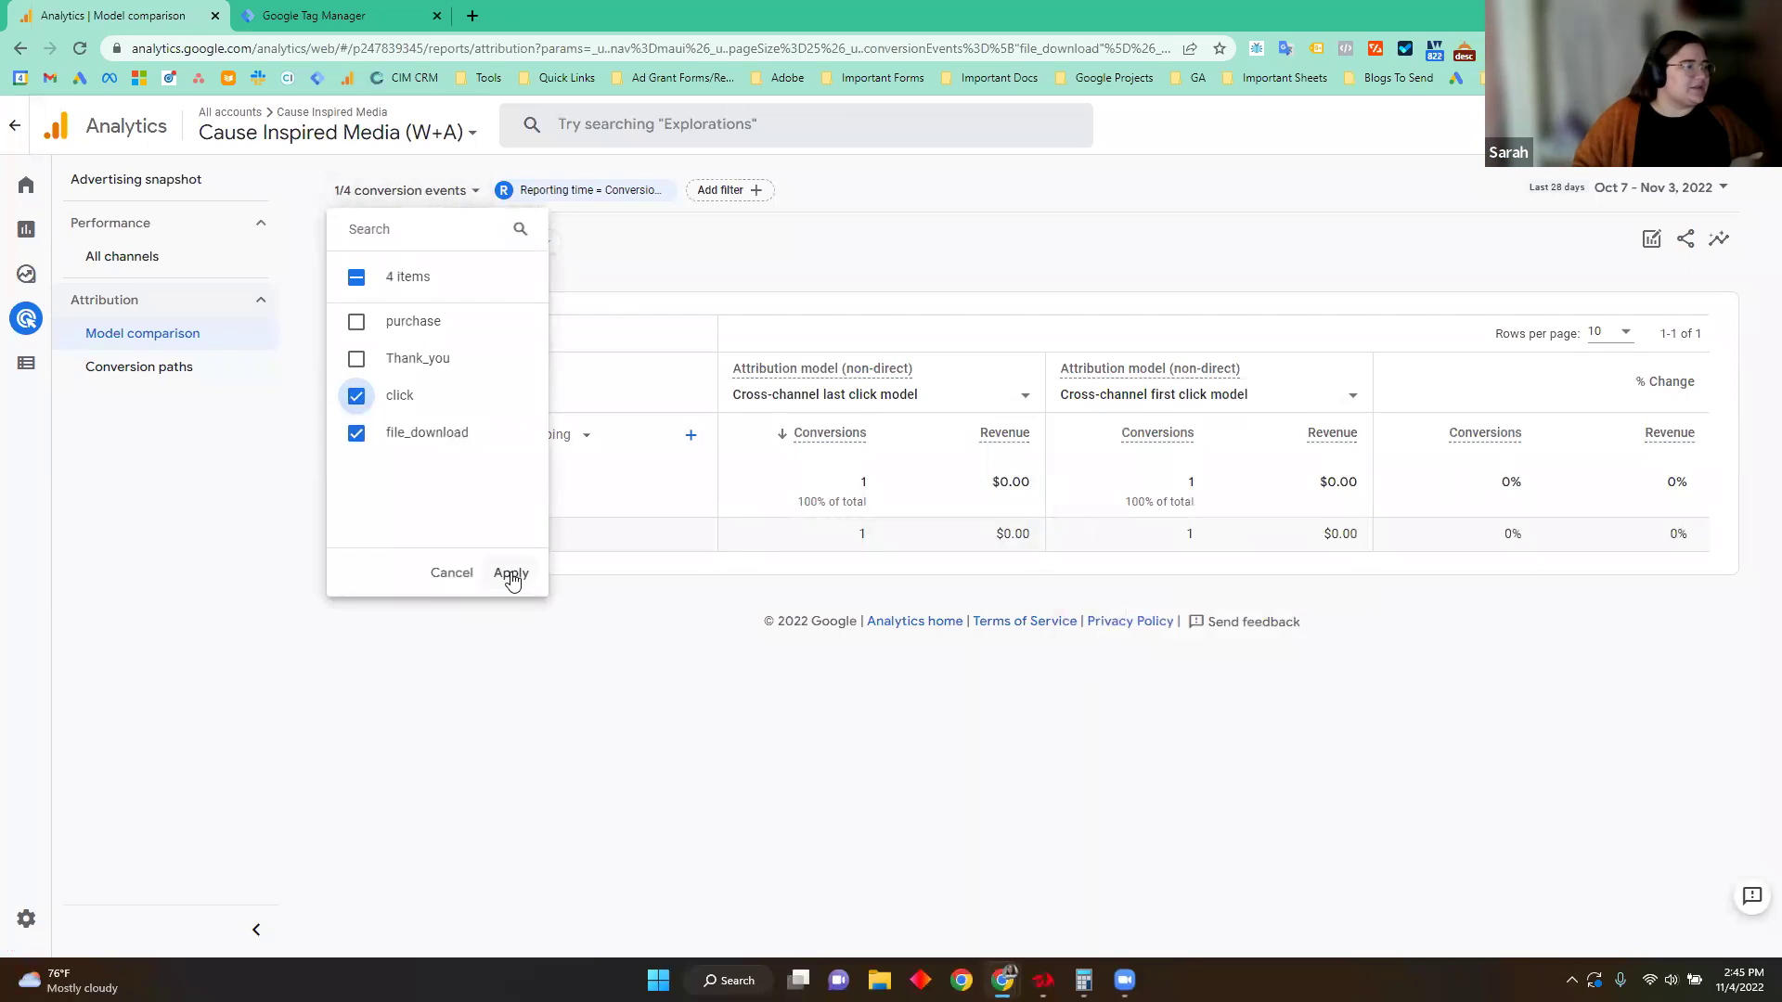
left_click(511, 572)
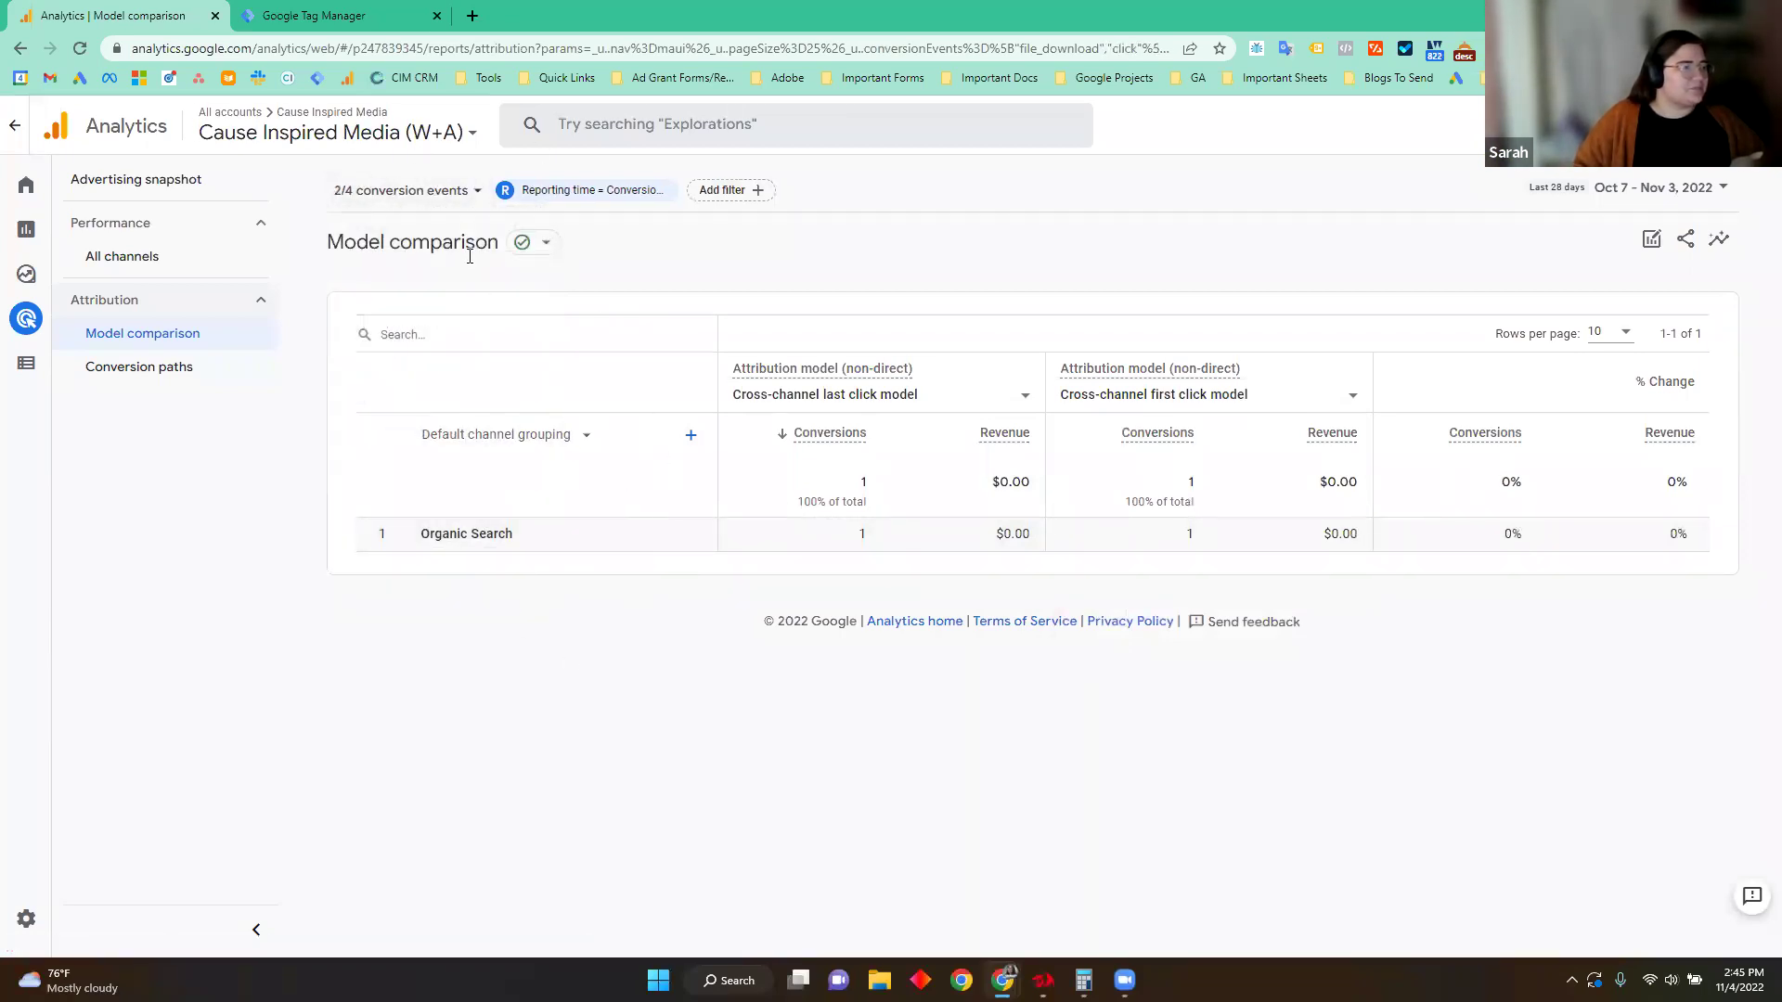
left_click(408, 190)
left_click(355, 277)
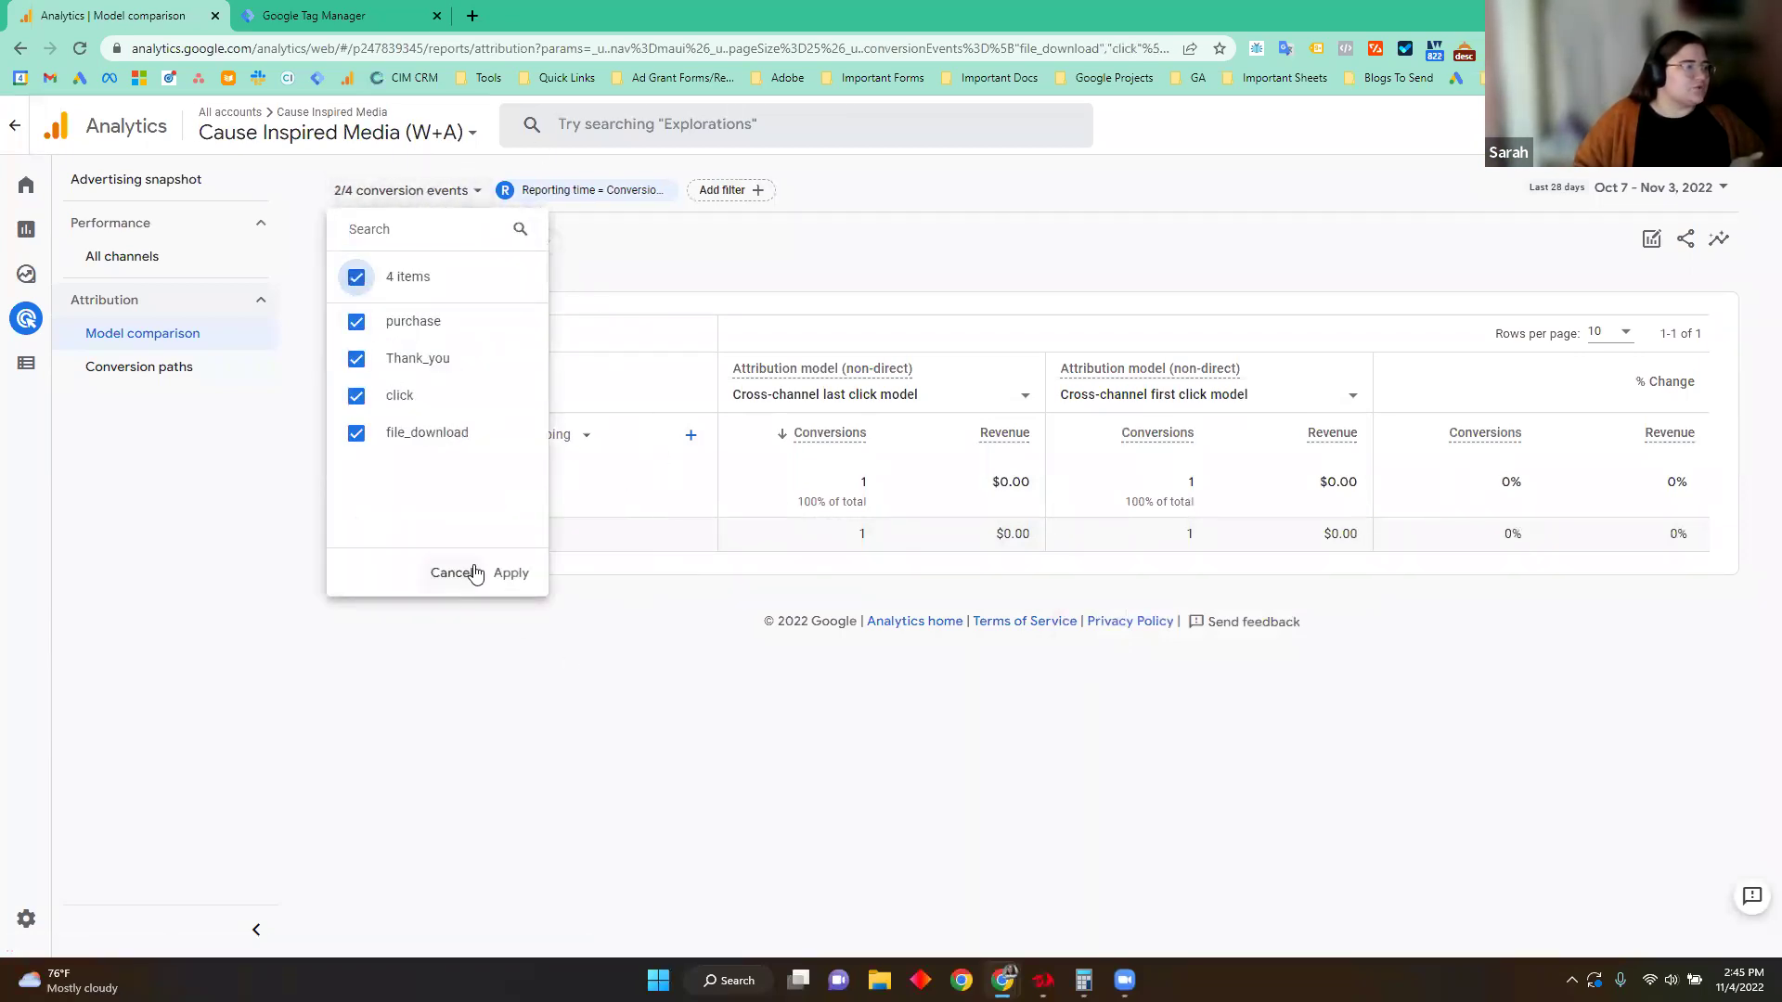
left_click(513, 573)
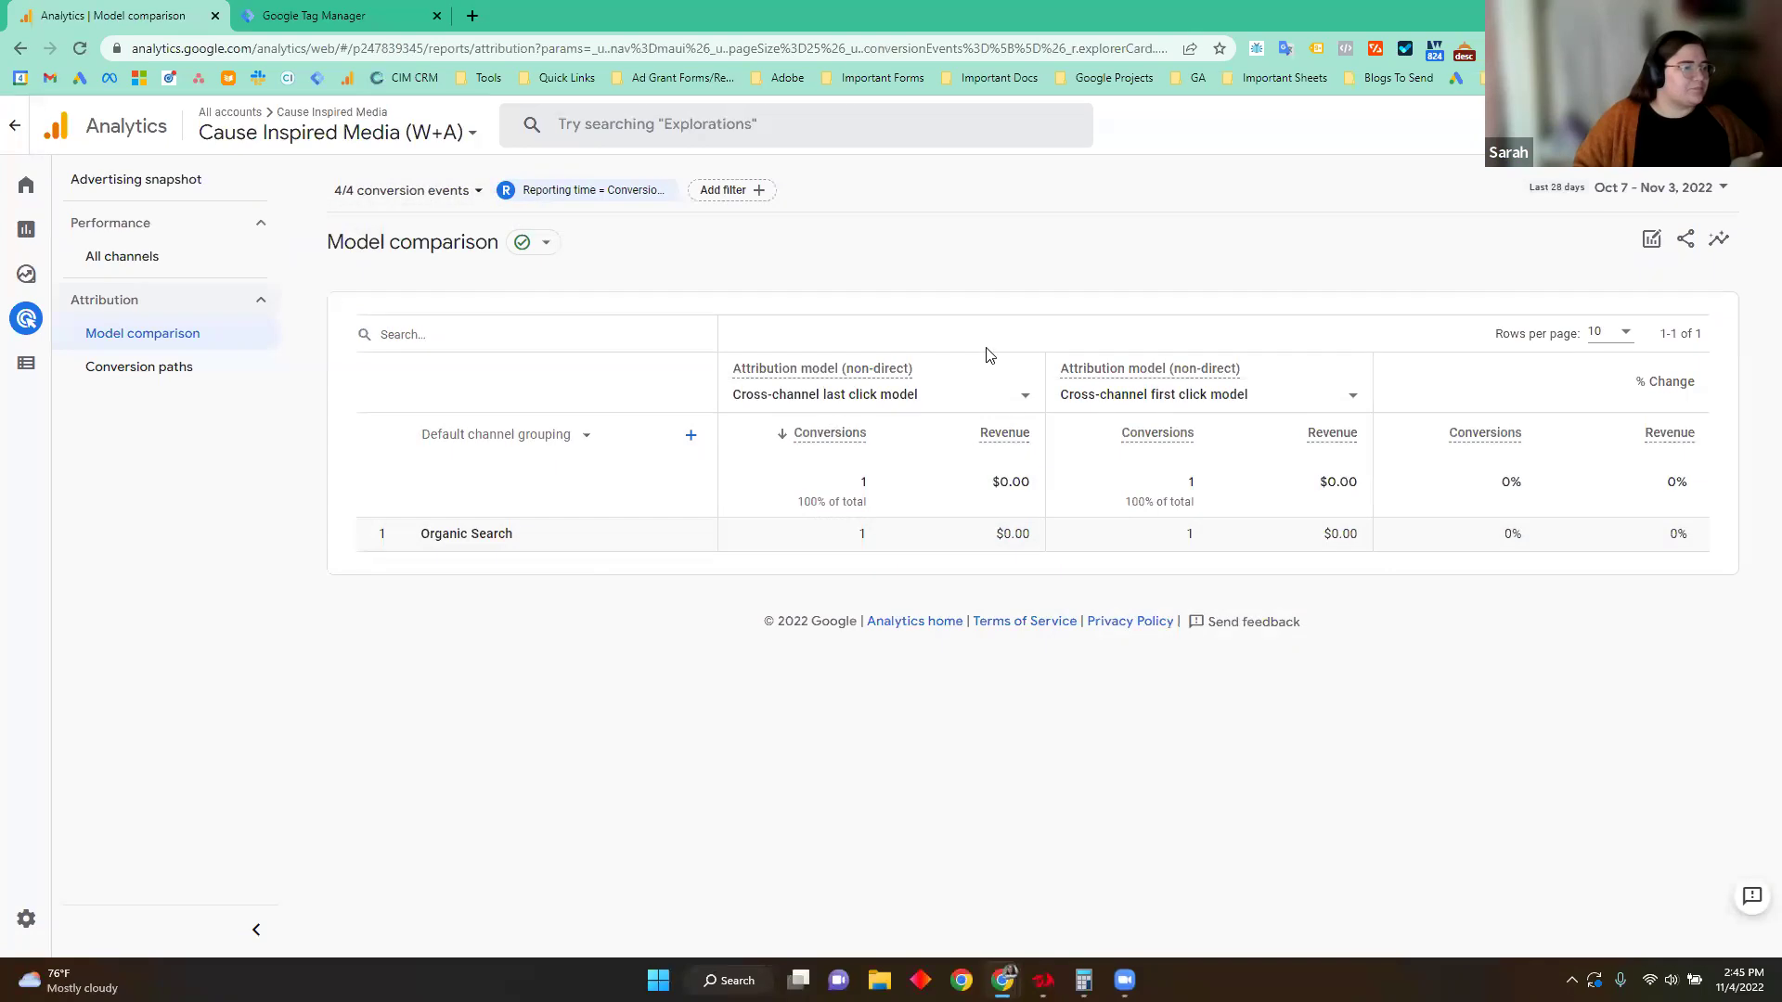
Step: Set the second comparison model to Cross-channel linear and inspect its conversions for the Referral channel
left_click(1253, 397)
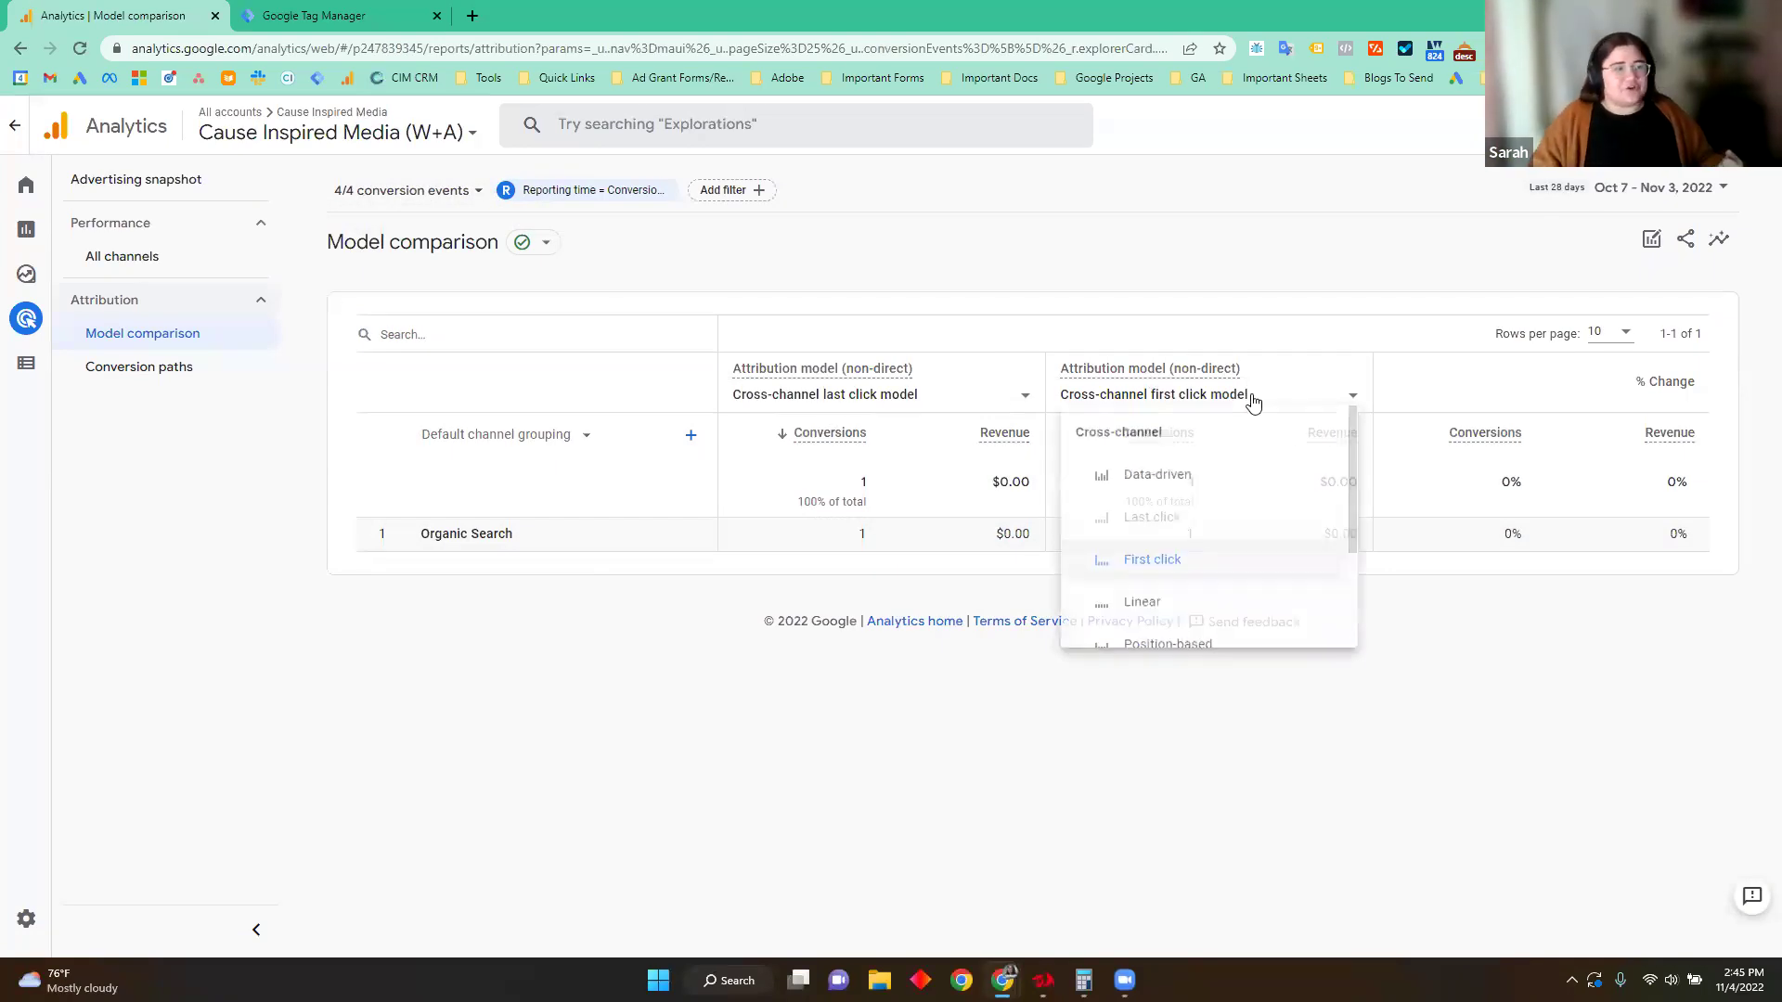
left_click(1145, 615)
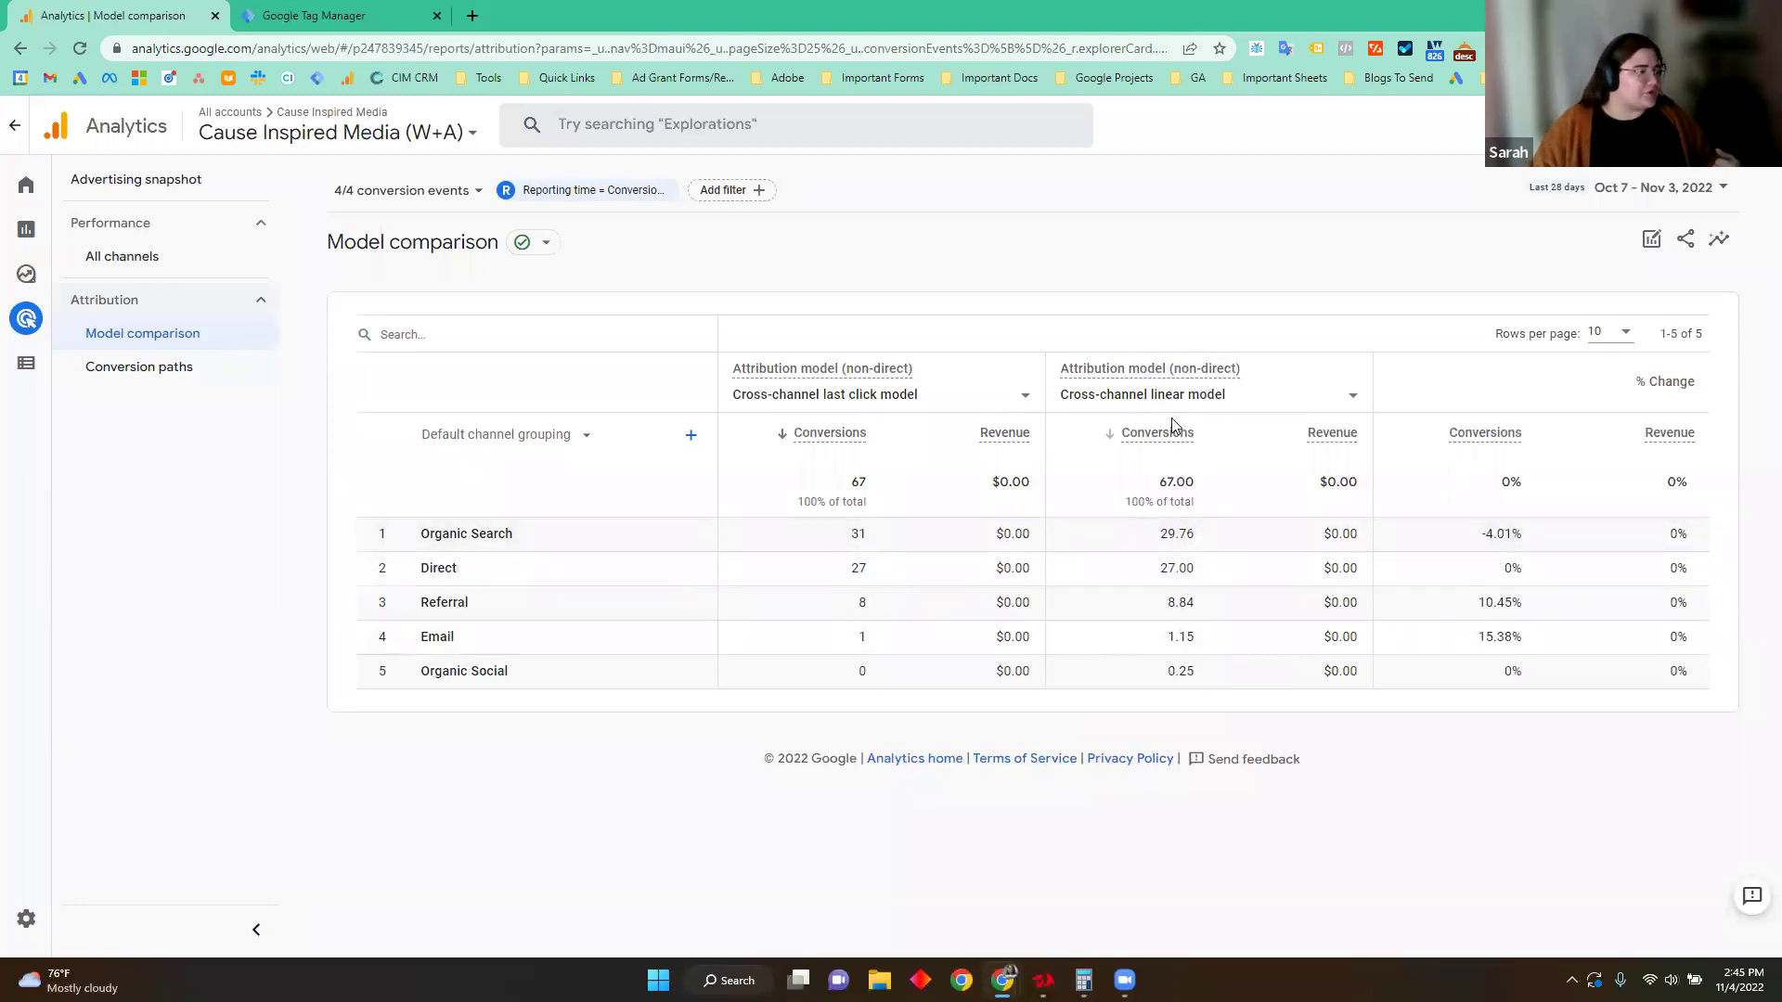
double_click(1187, 605)
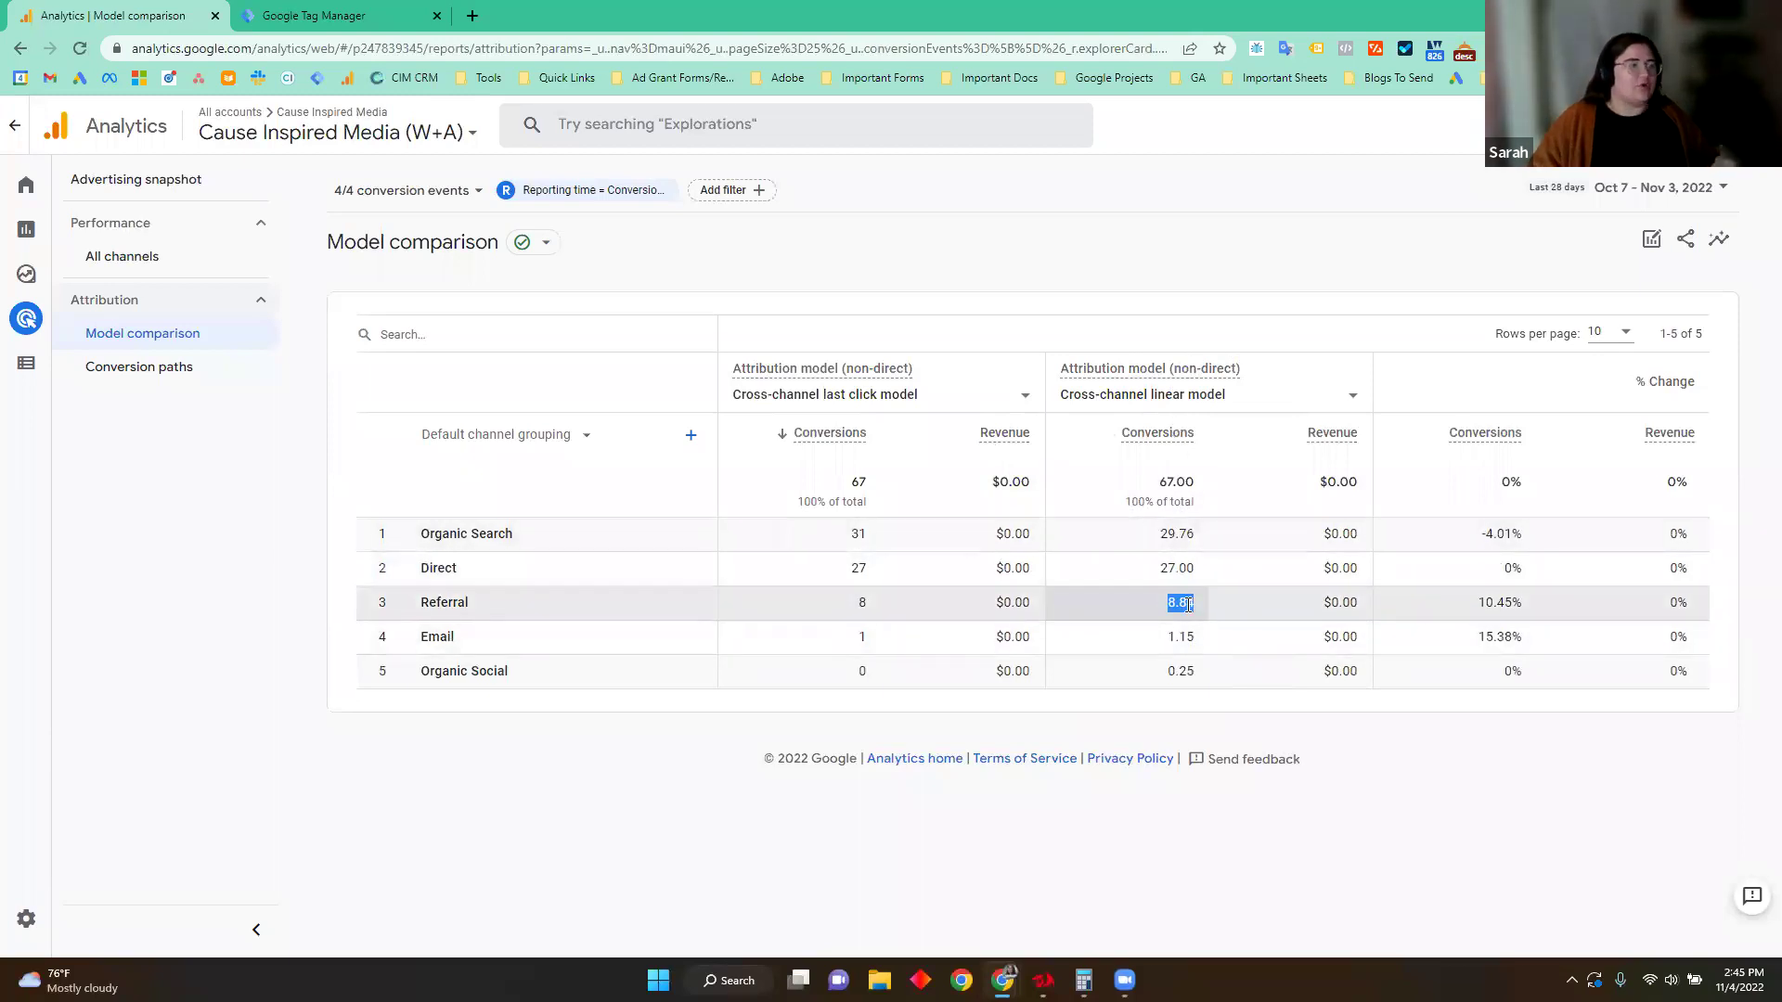
left_click(1177, 605)
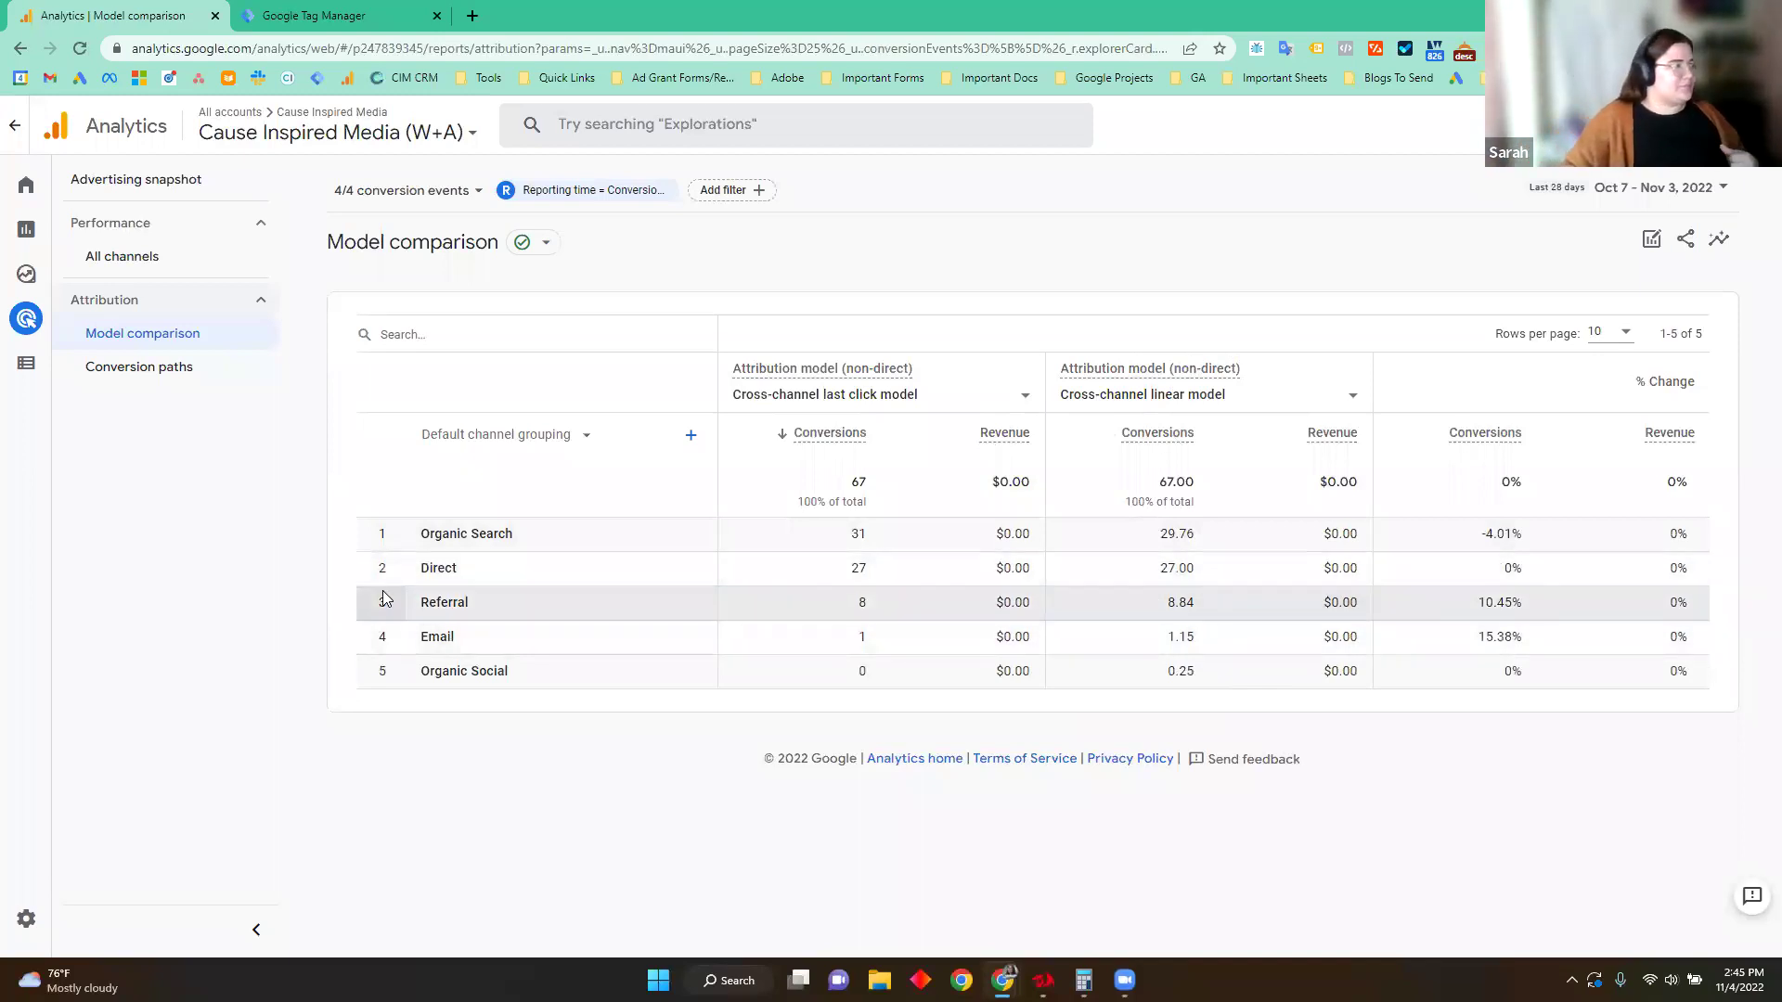
Step: Look over the Events, Conversions and Audiences lists in Configure, and view the options for building a new audience
left_click(26, 363)
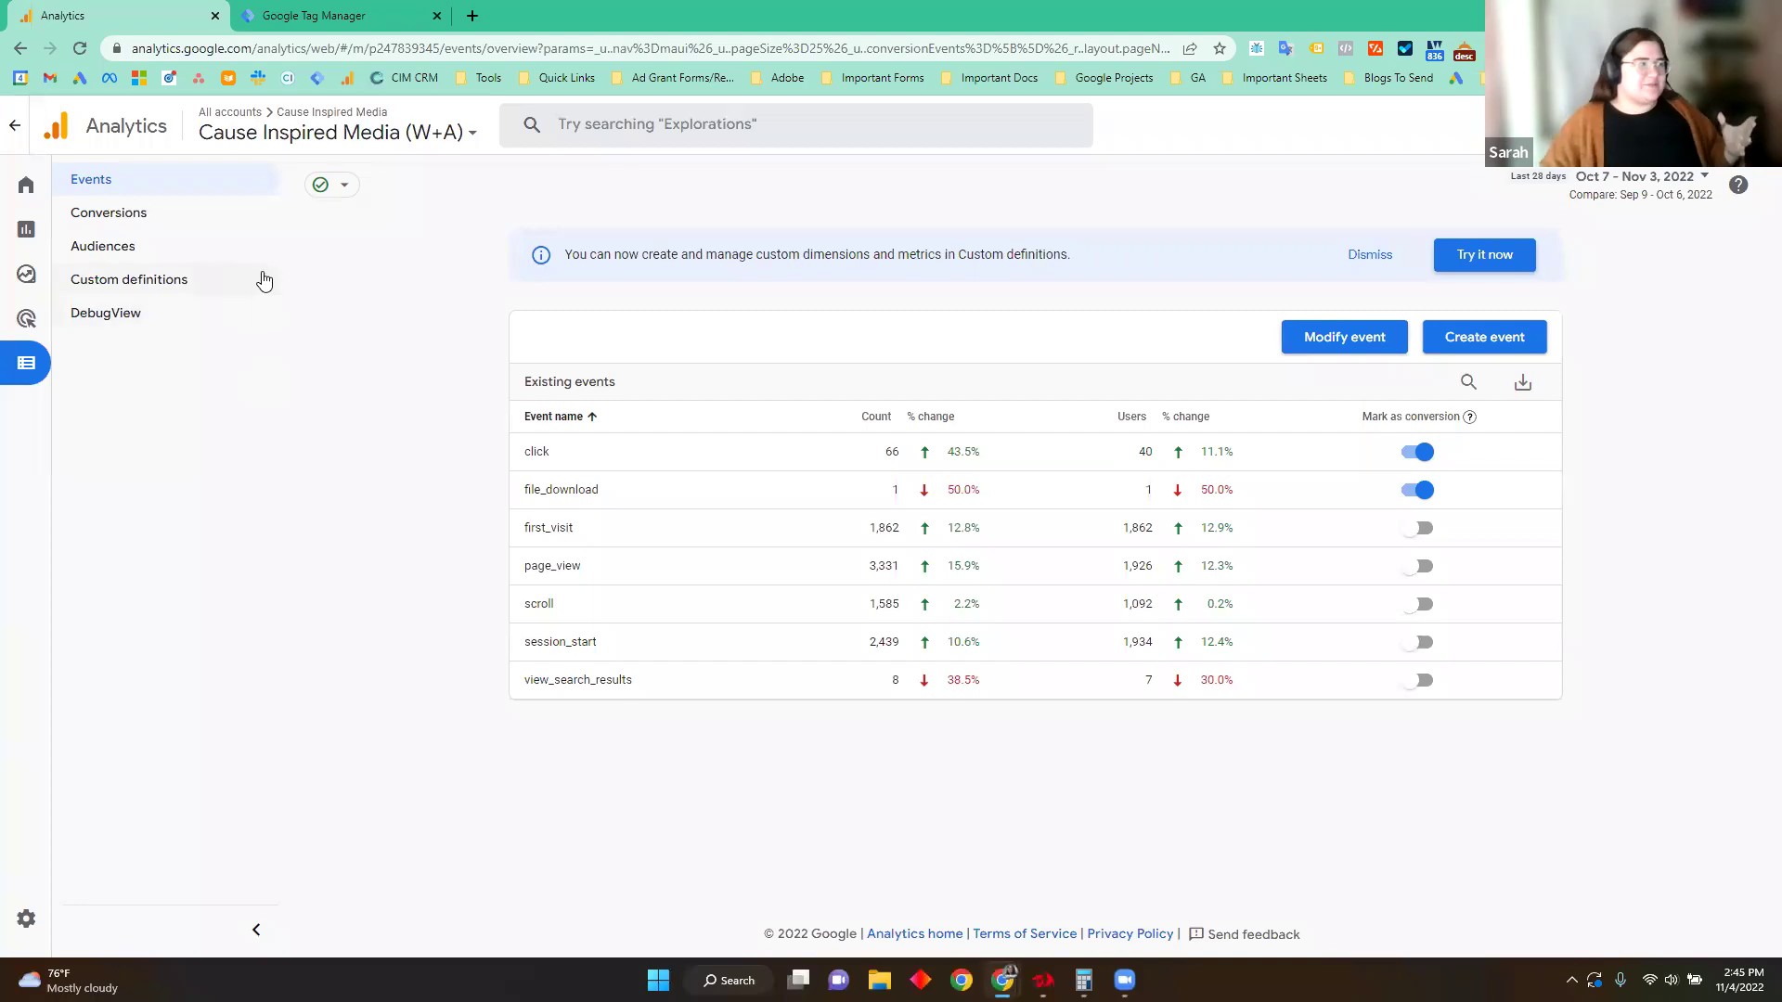
left_click(136, 221)
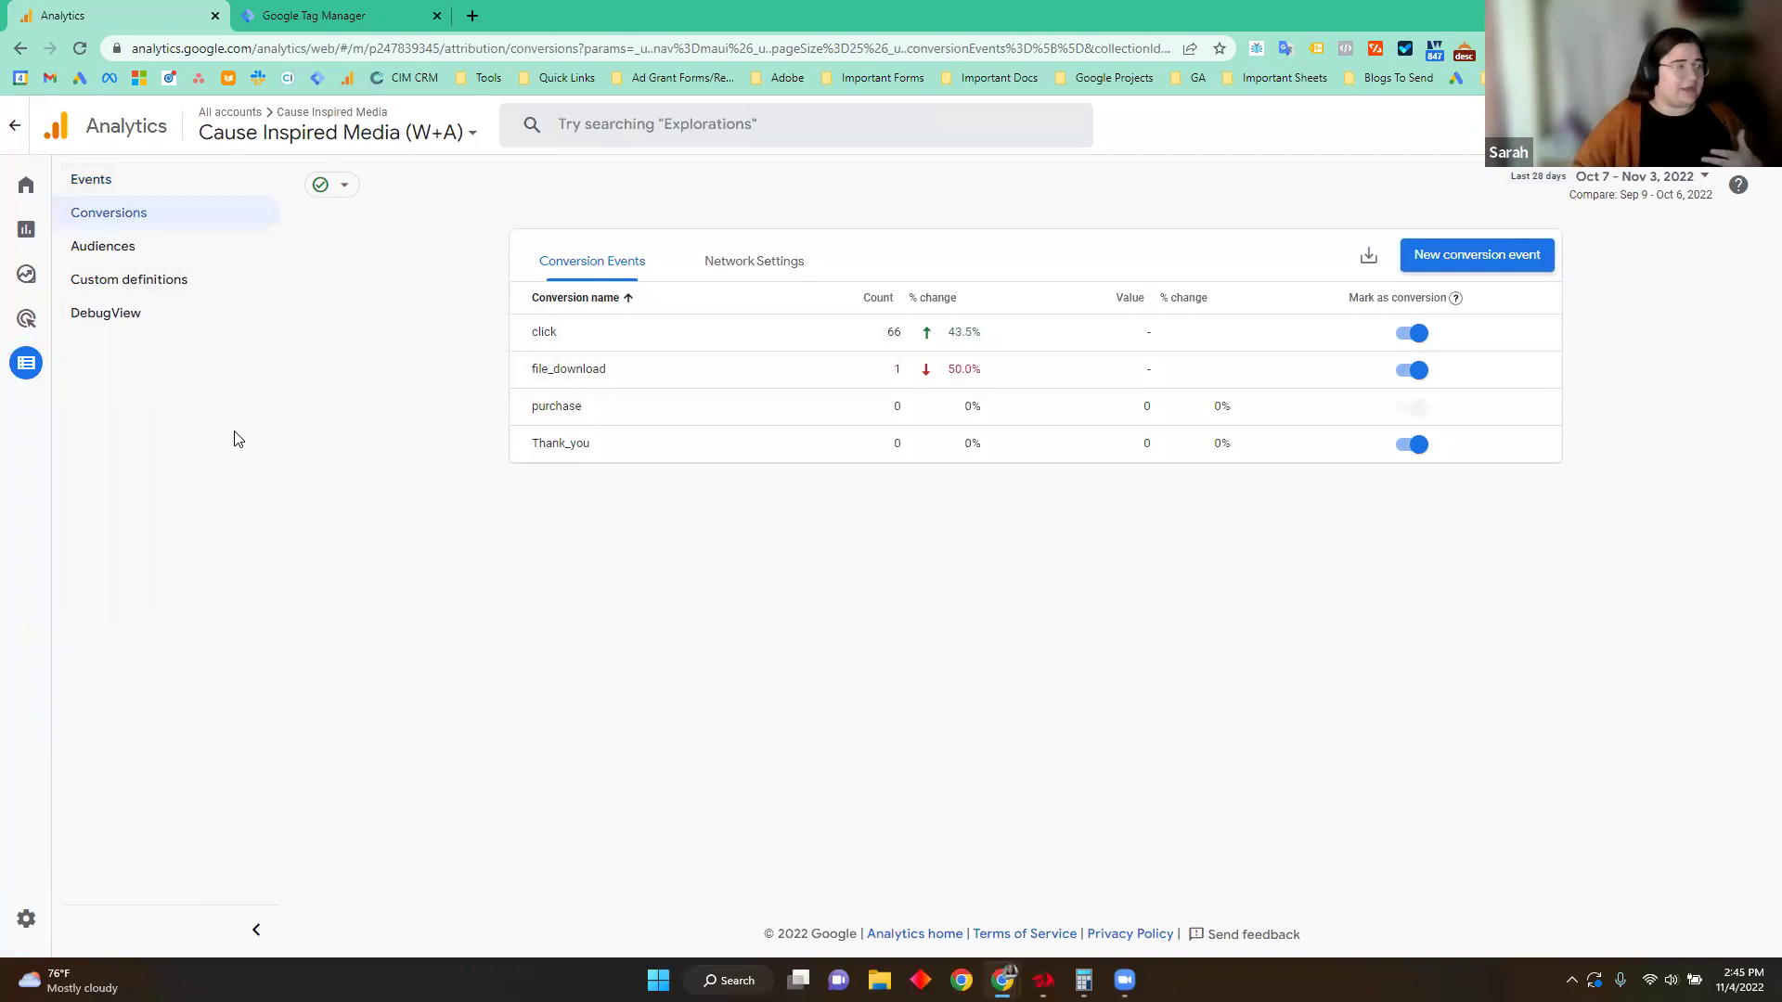
left_click(120, 259)
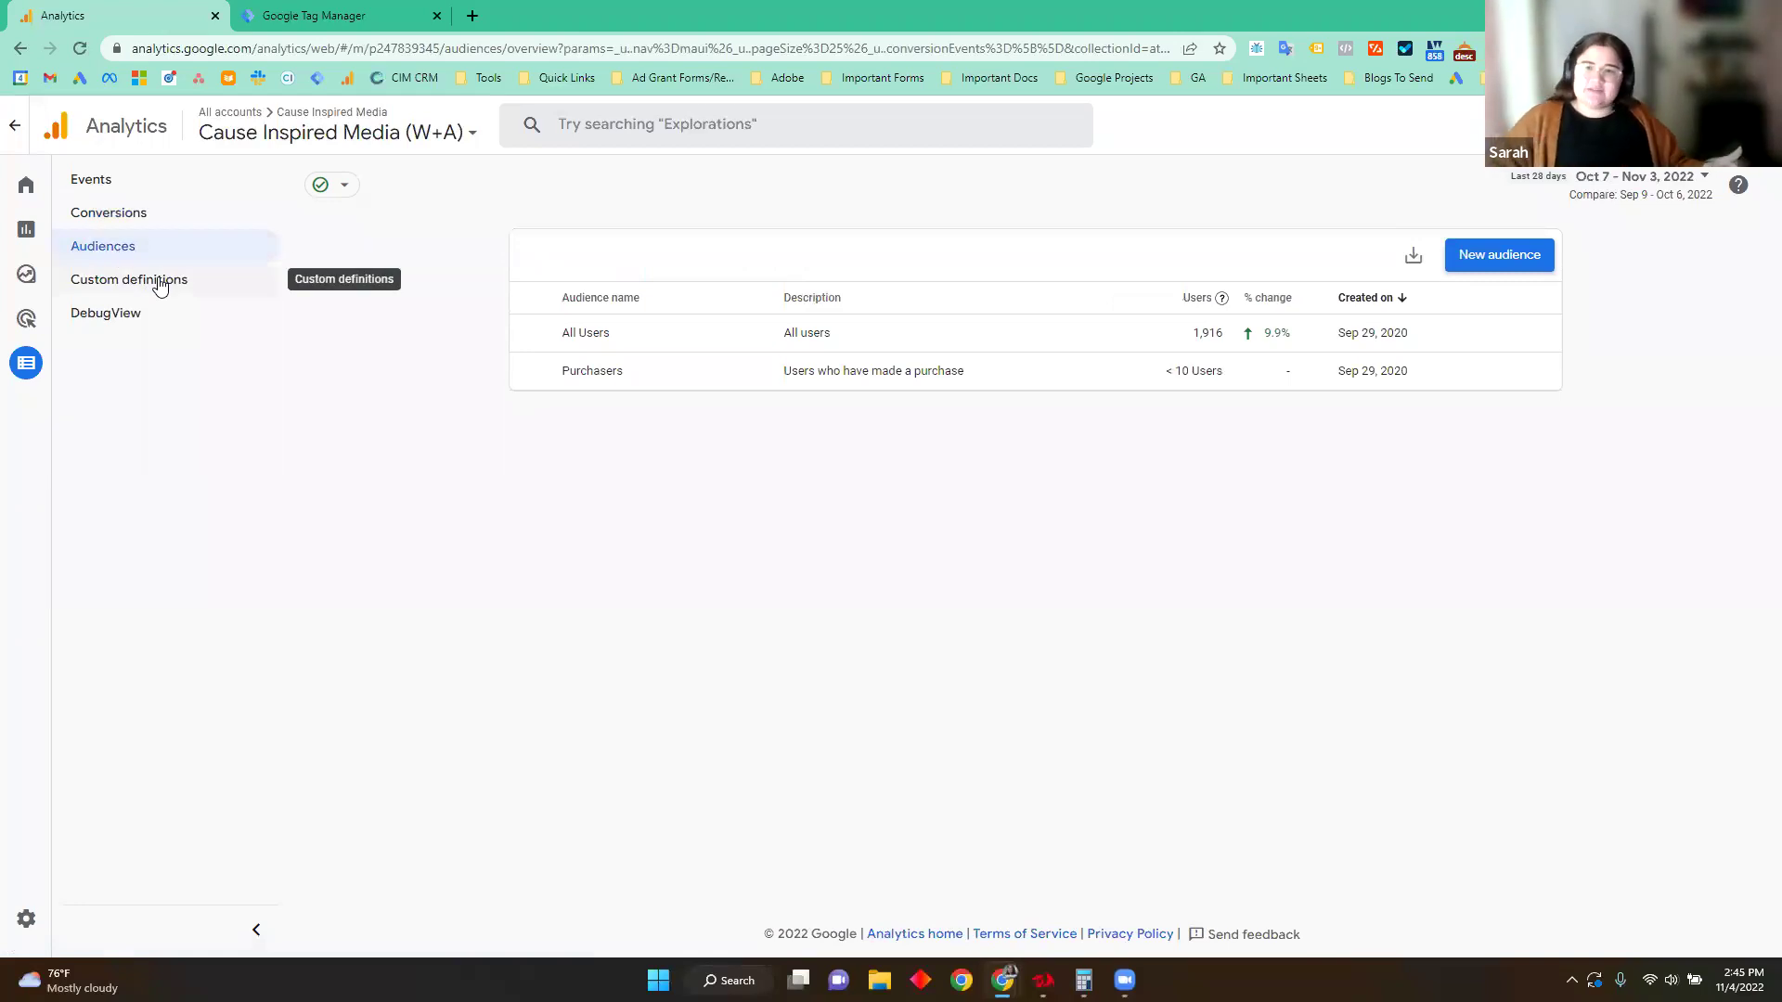
left_click(1478, 263)
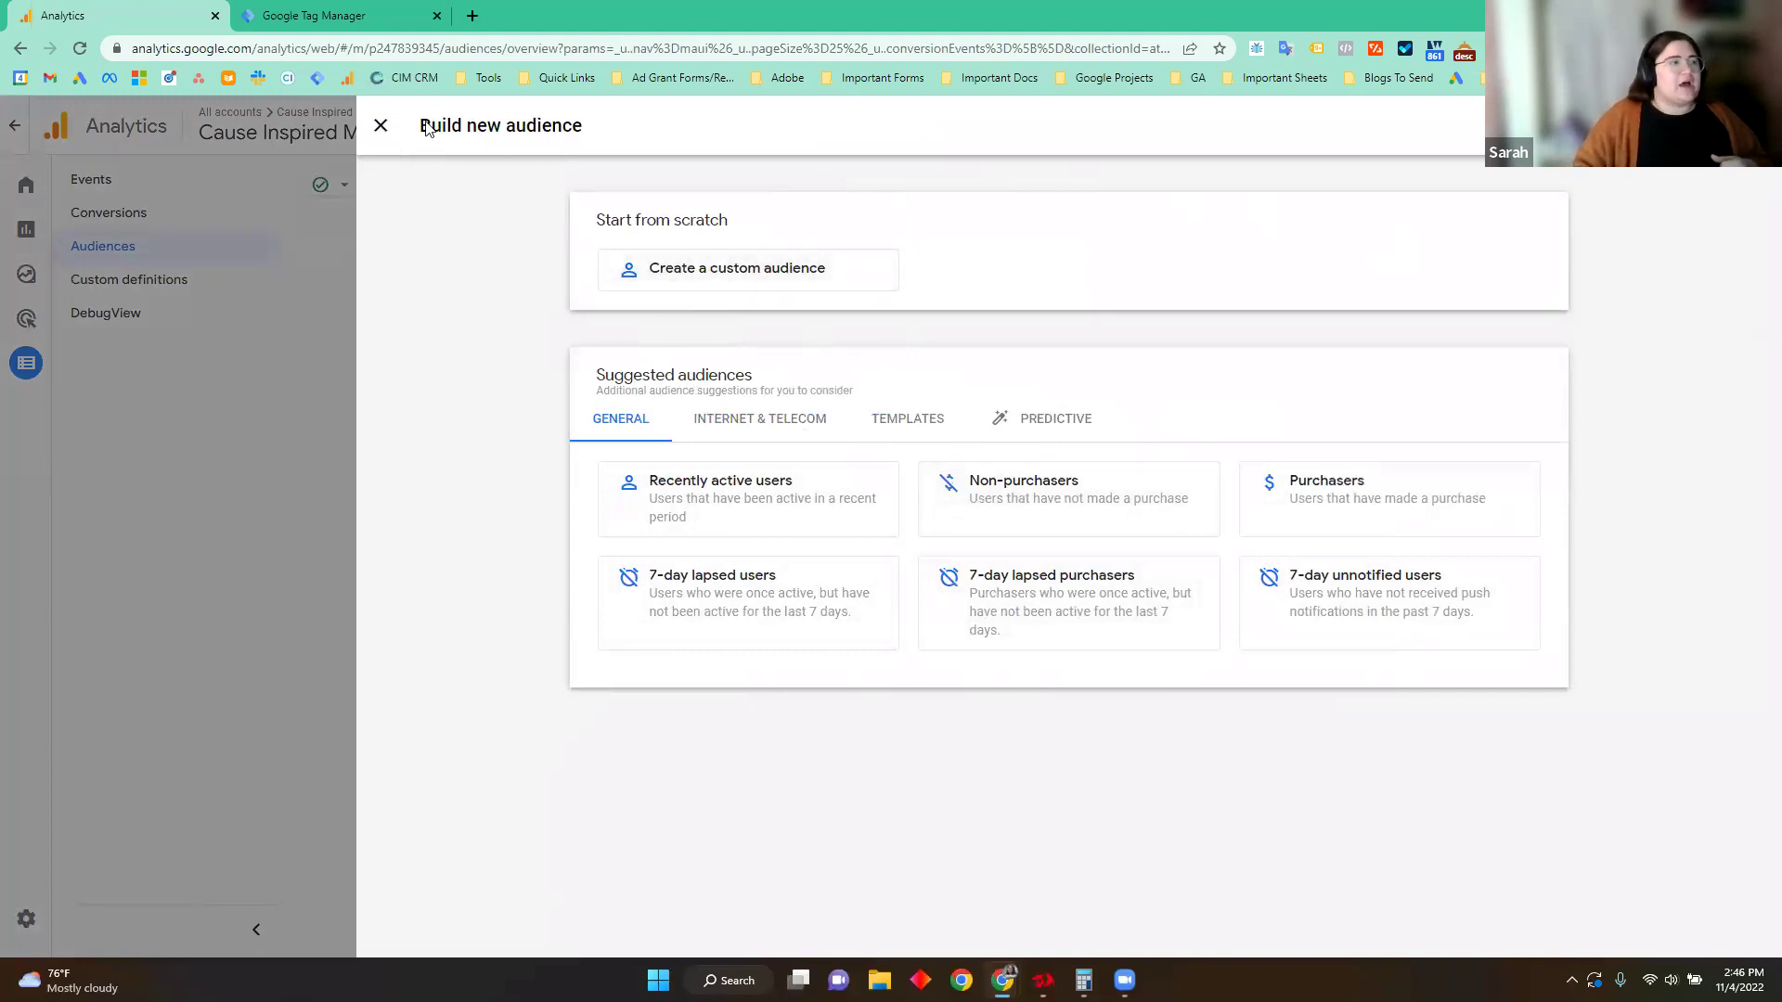
left_click(381, 126)
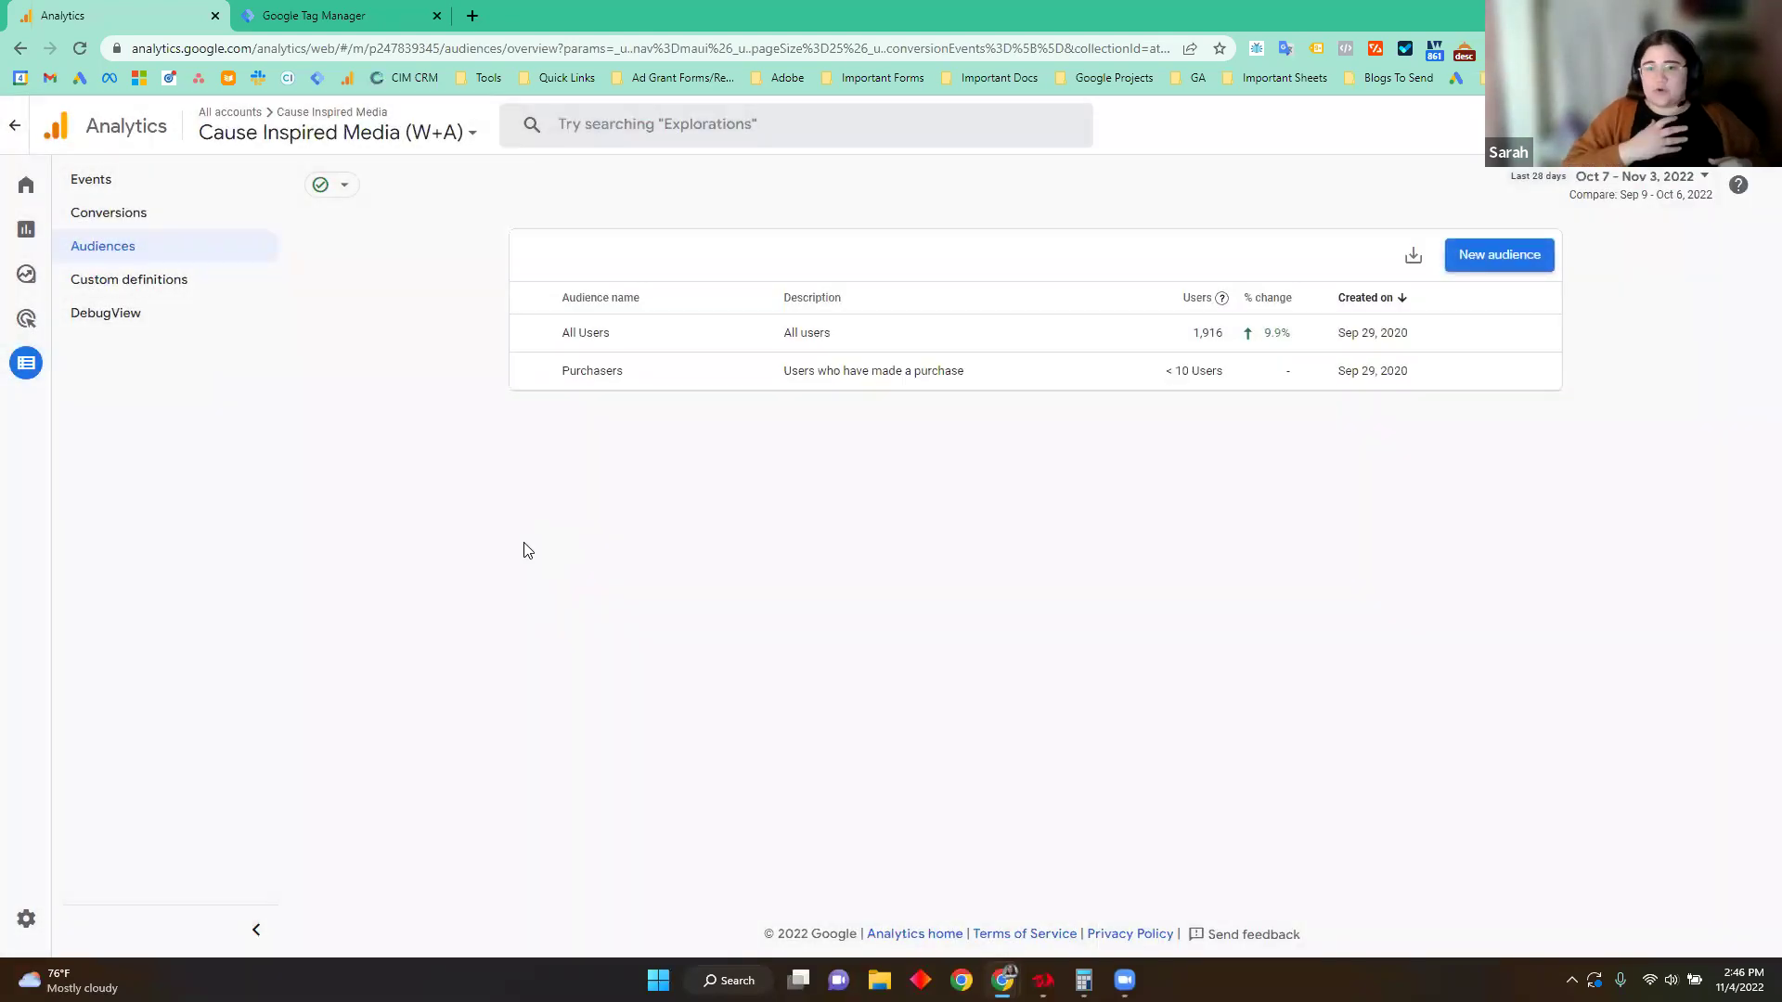
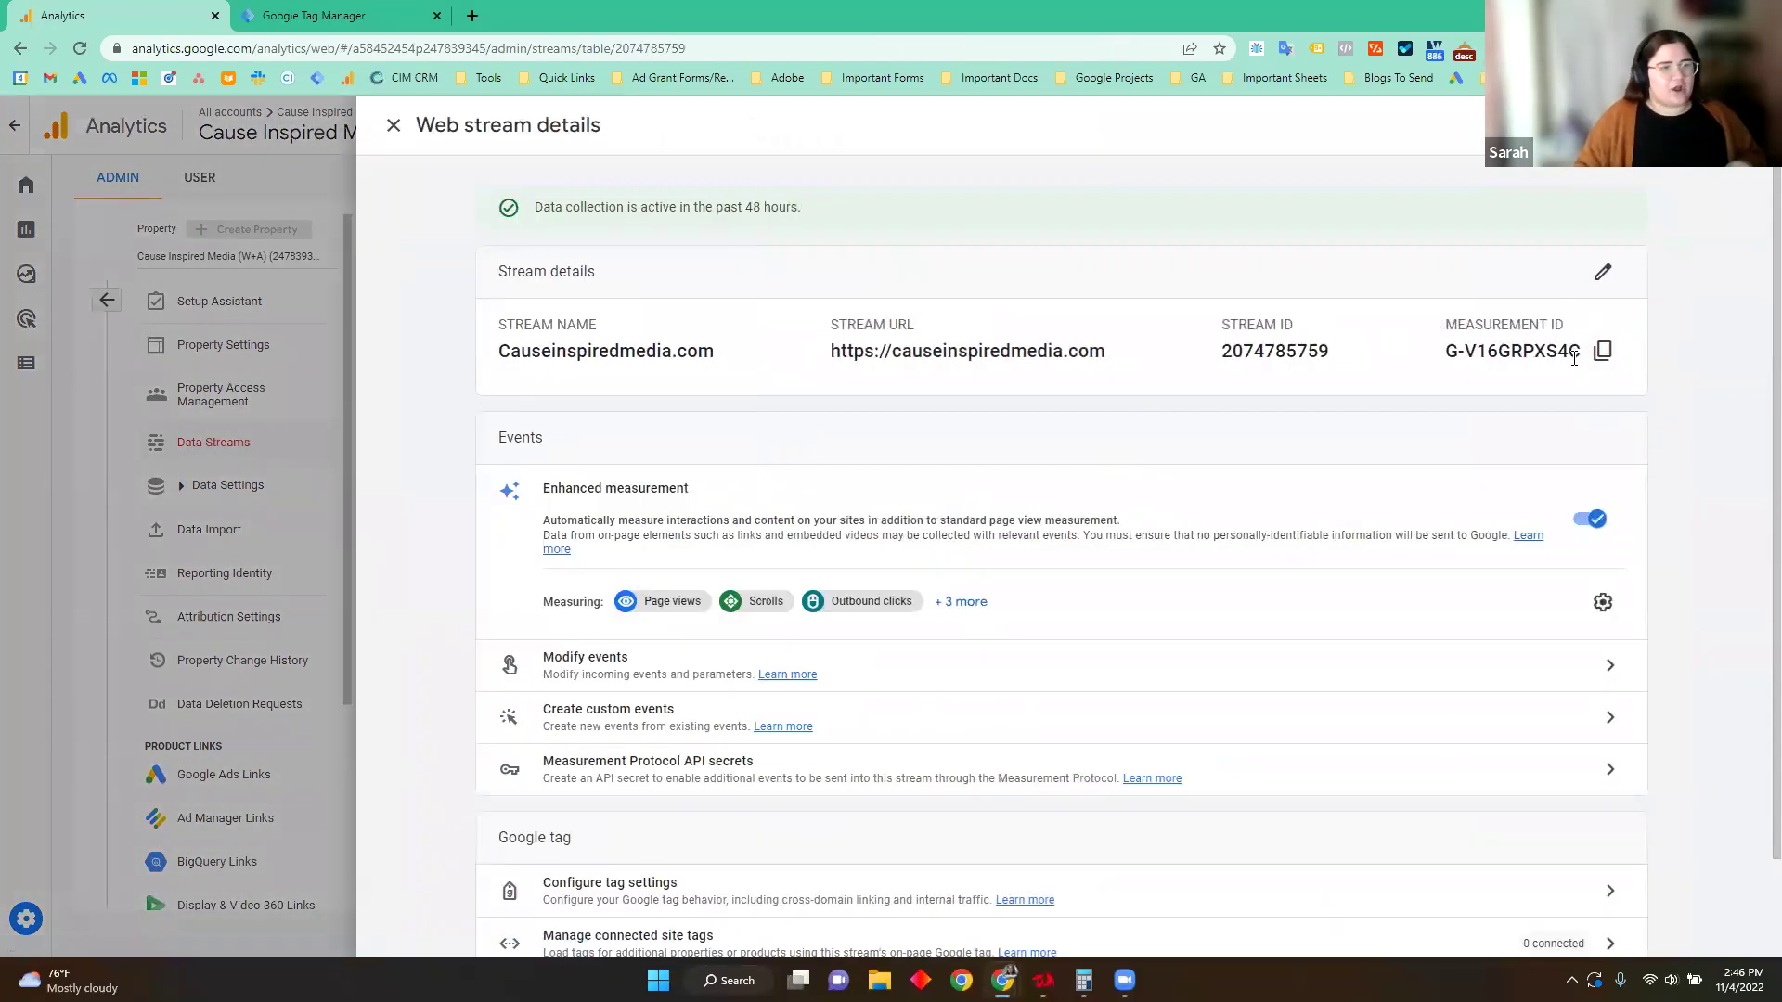
Step: Copy the web stream's measurement ID, and view the Google tag's website builder and manual installation instructions
left_click(1604, 351)
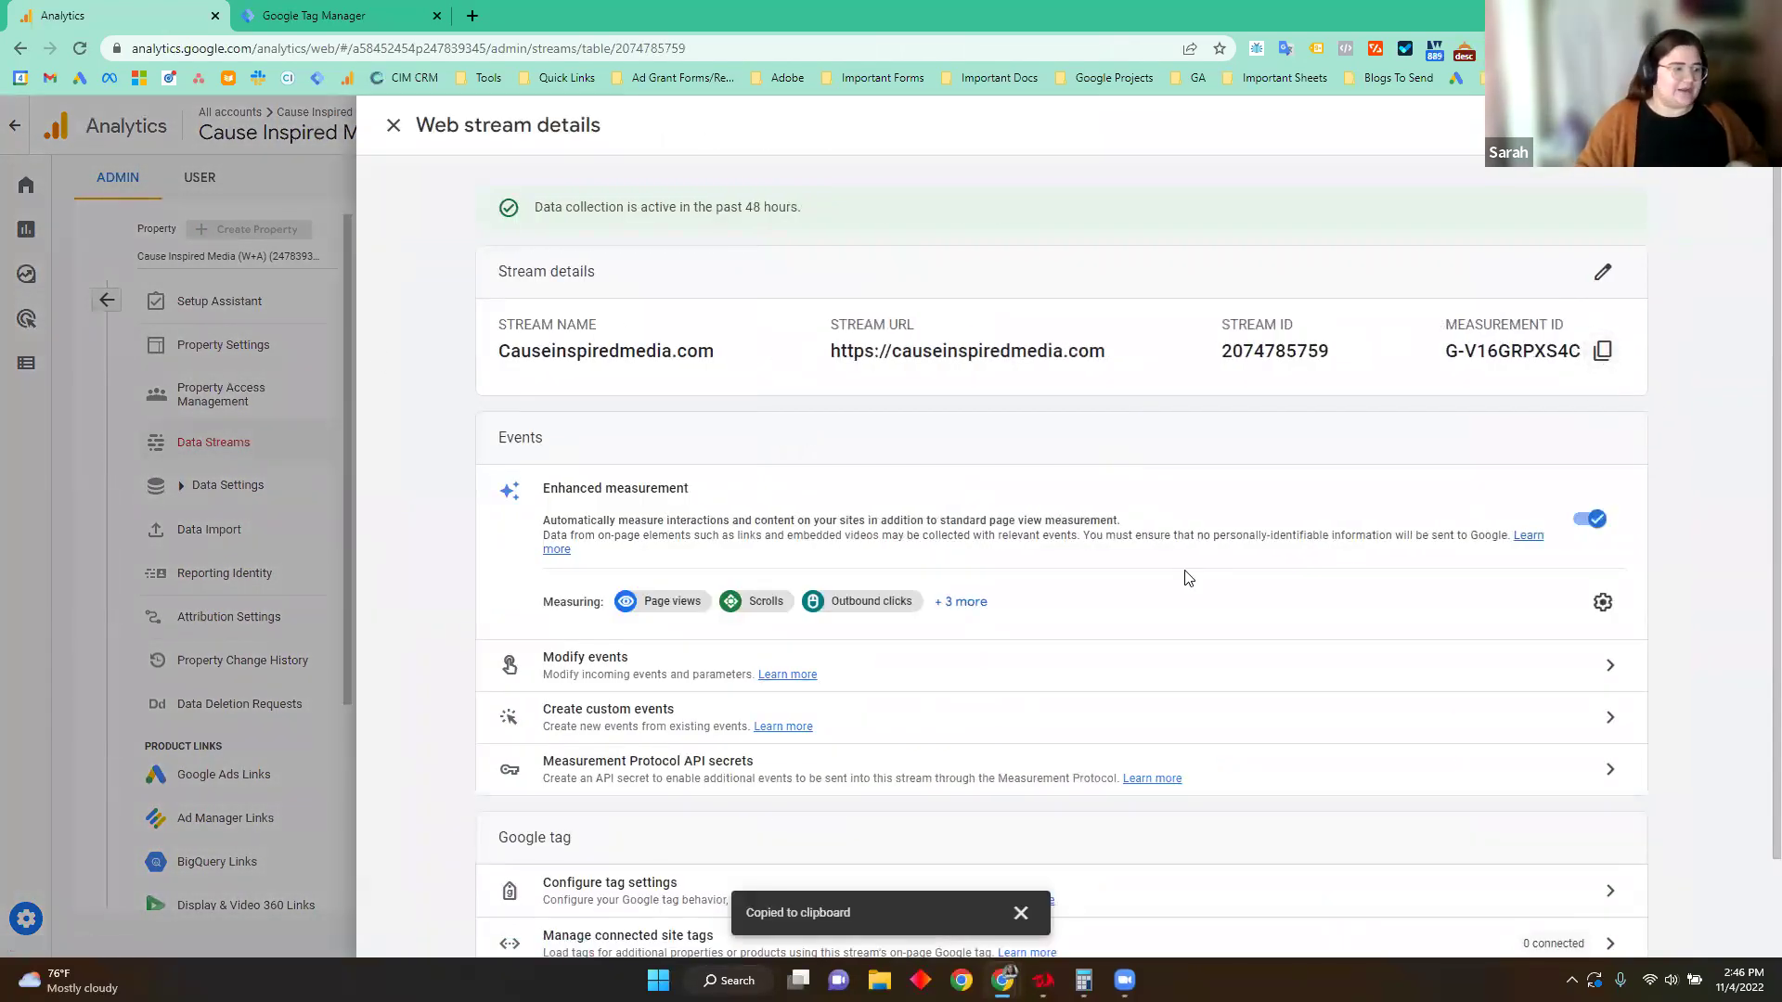
scroll(1181, 578, "down", 2)
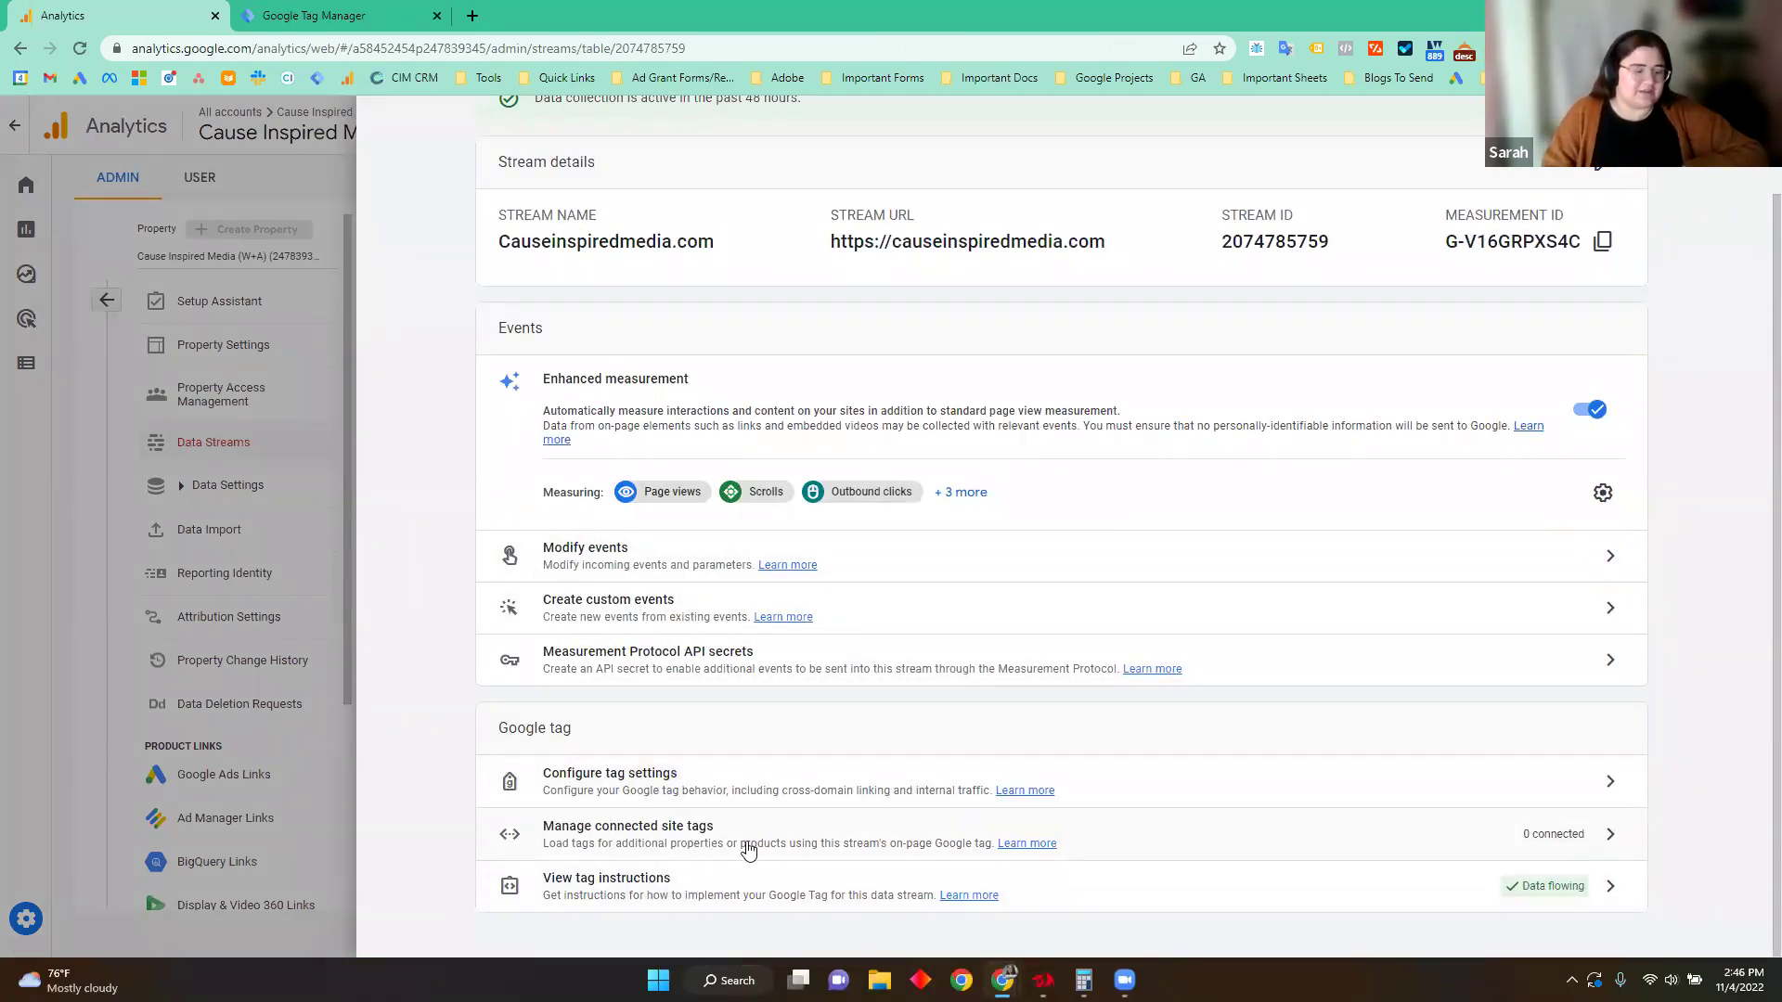
left_click(659, 895)
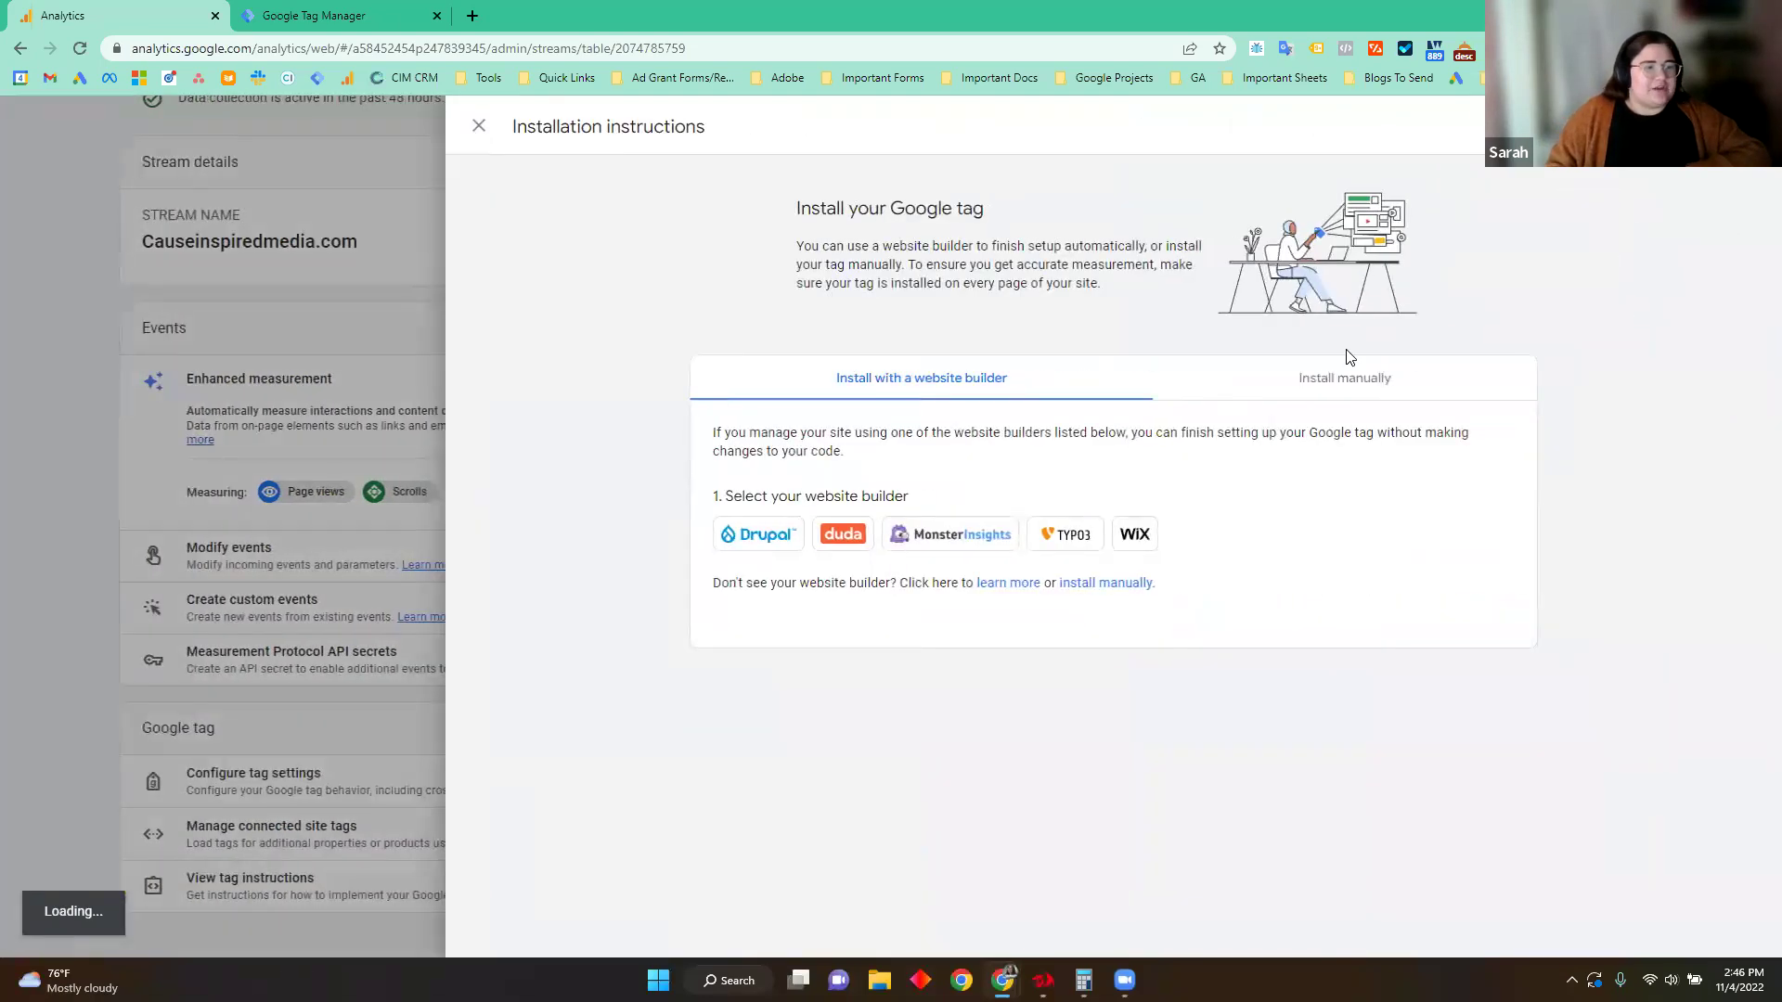
left_click(1274, 362)
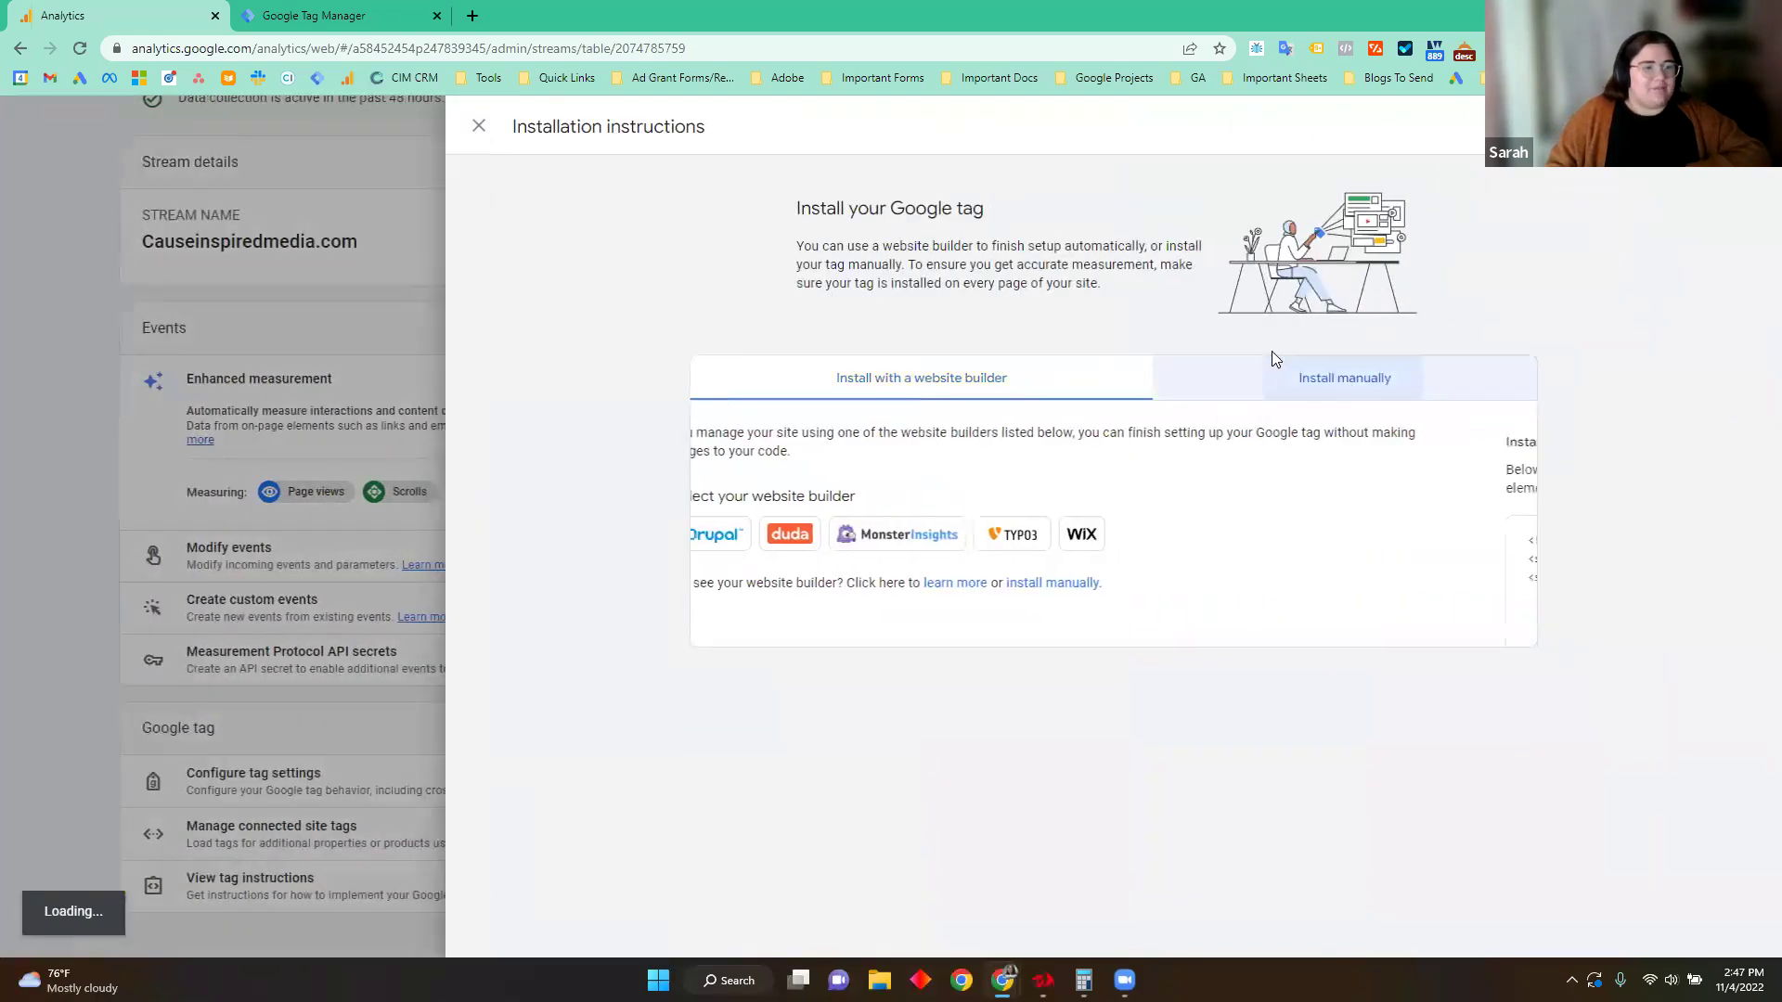
left_click(481, 128)
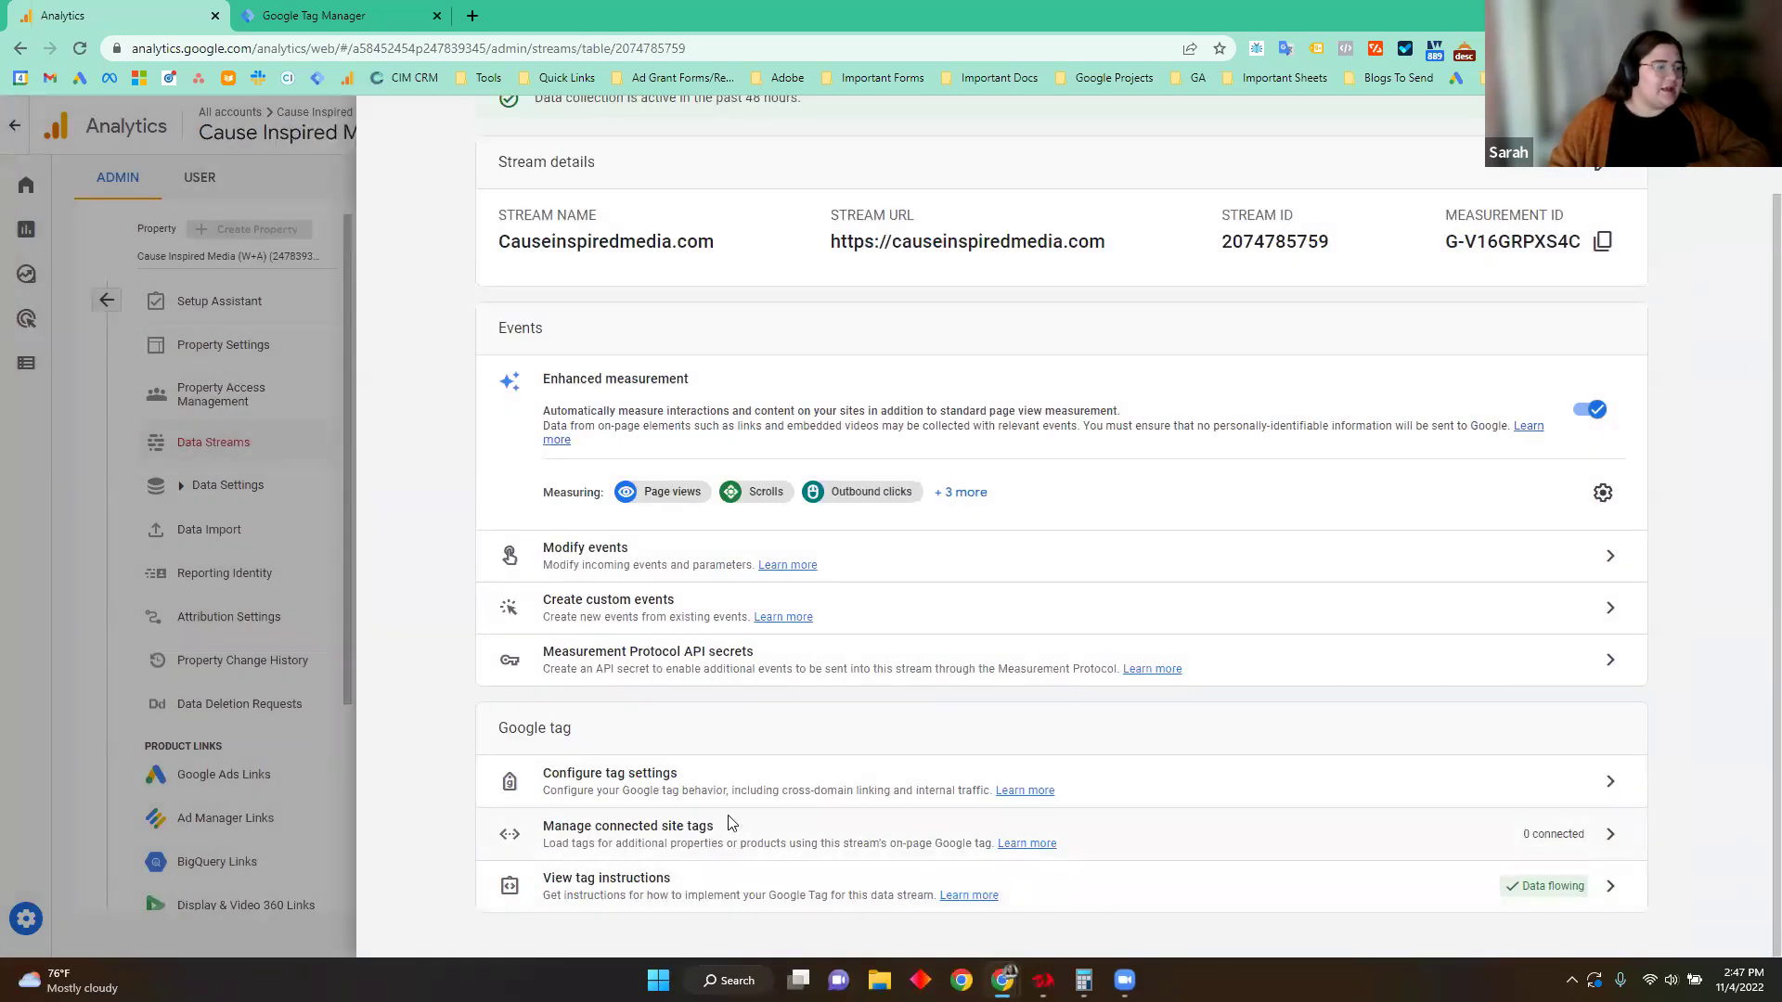
Step: Look over the web stream's connected site tags and the Google tag settings, including the domain configuration
left_click(730, 822)
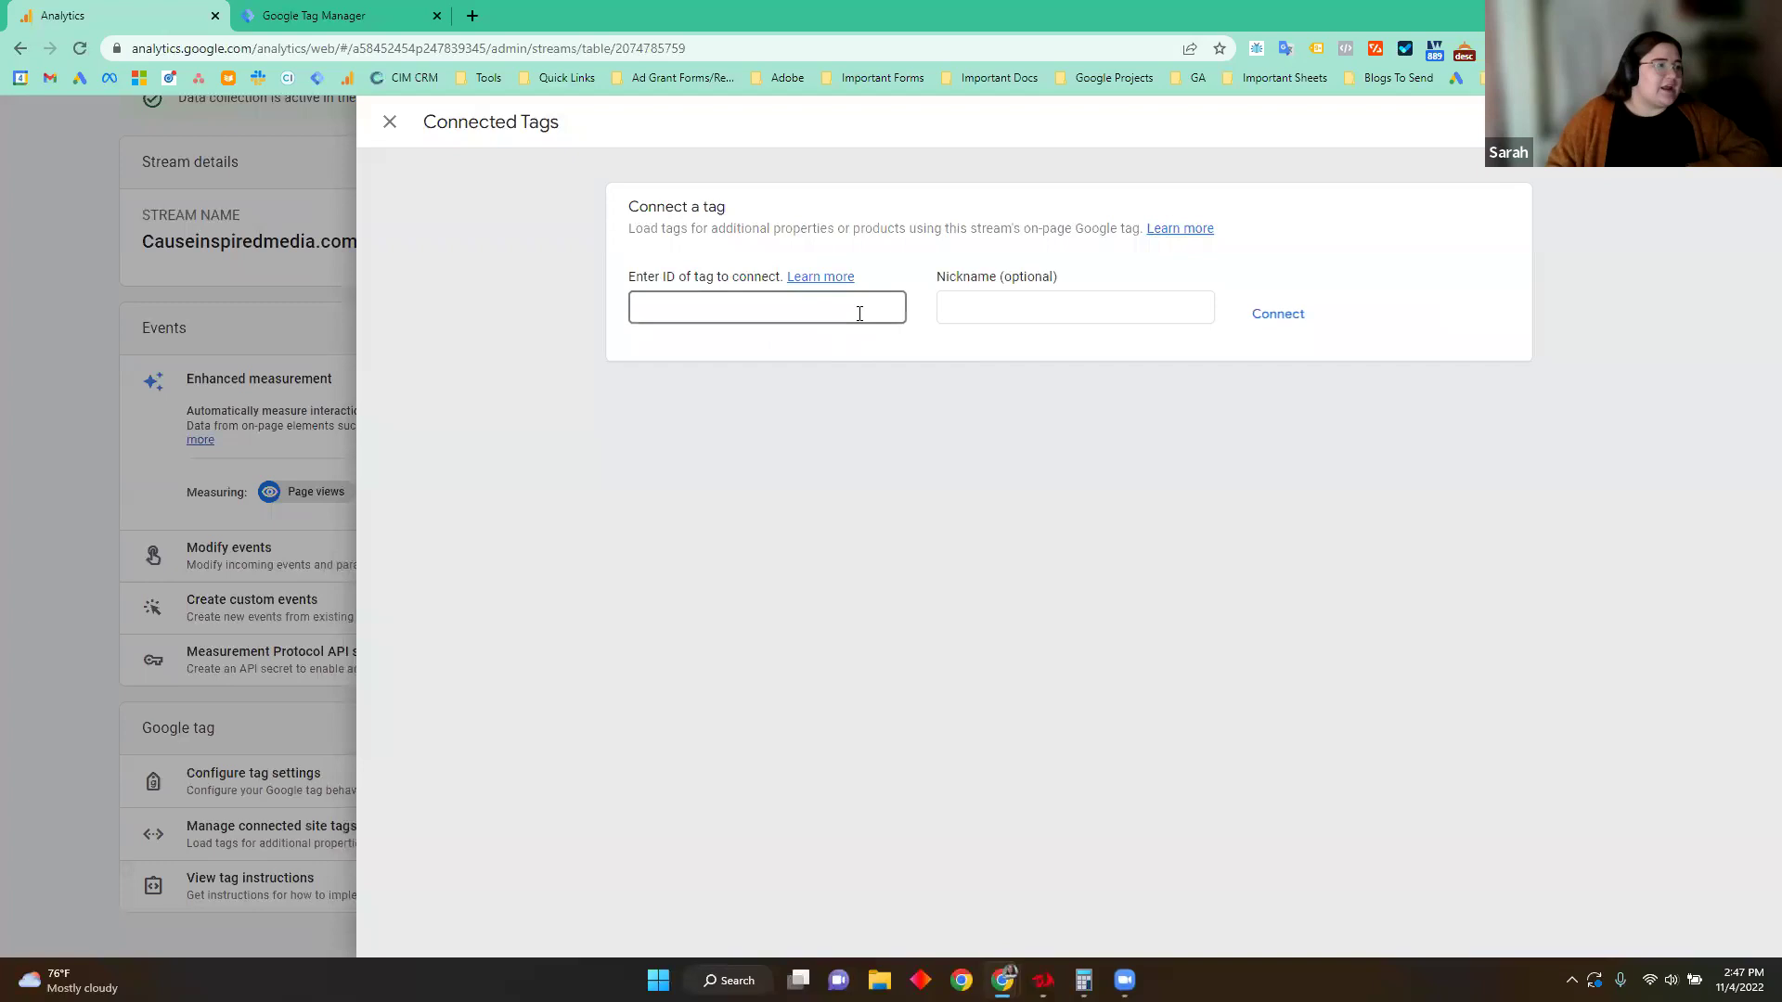
left_click(390, 121)
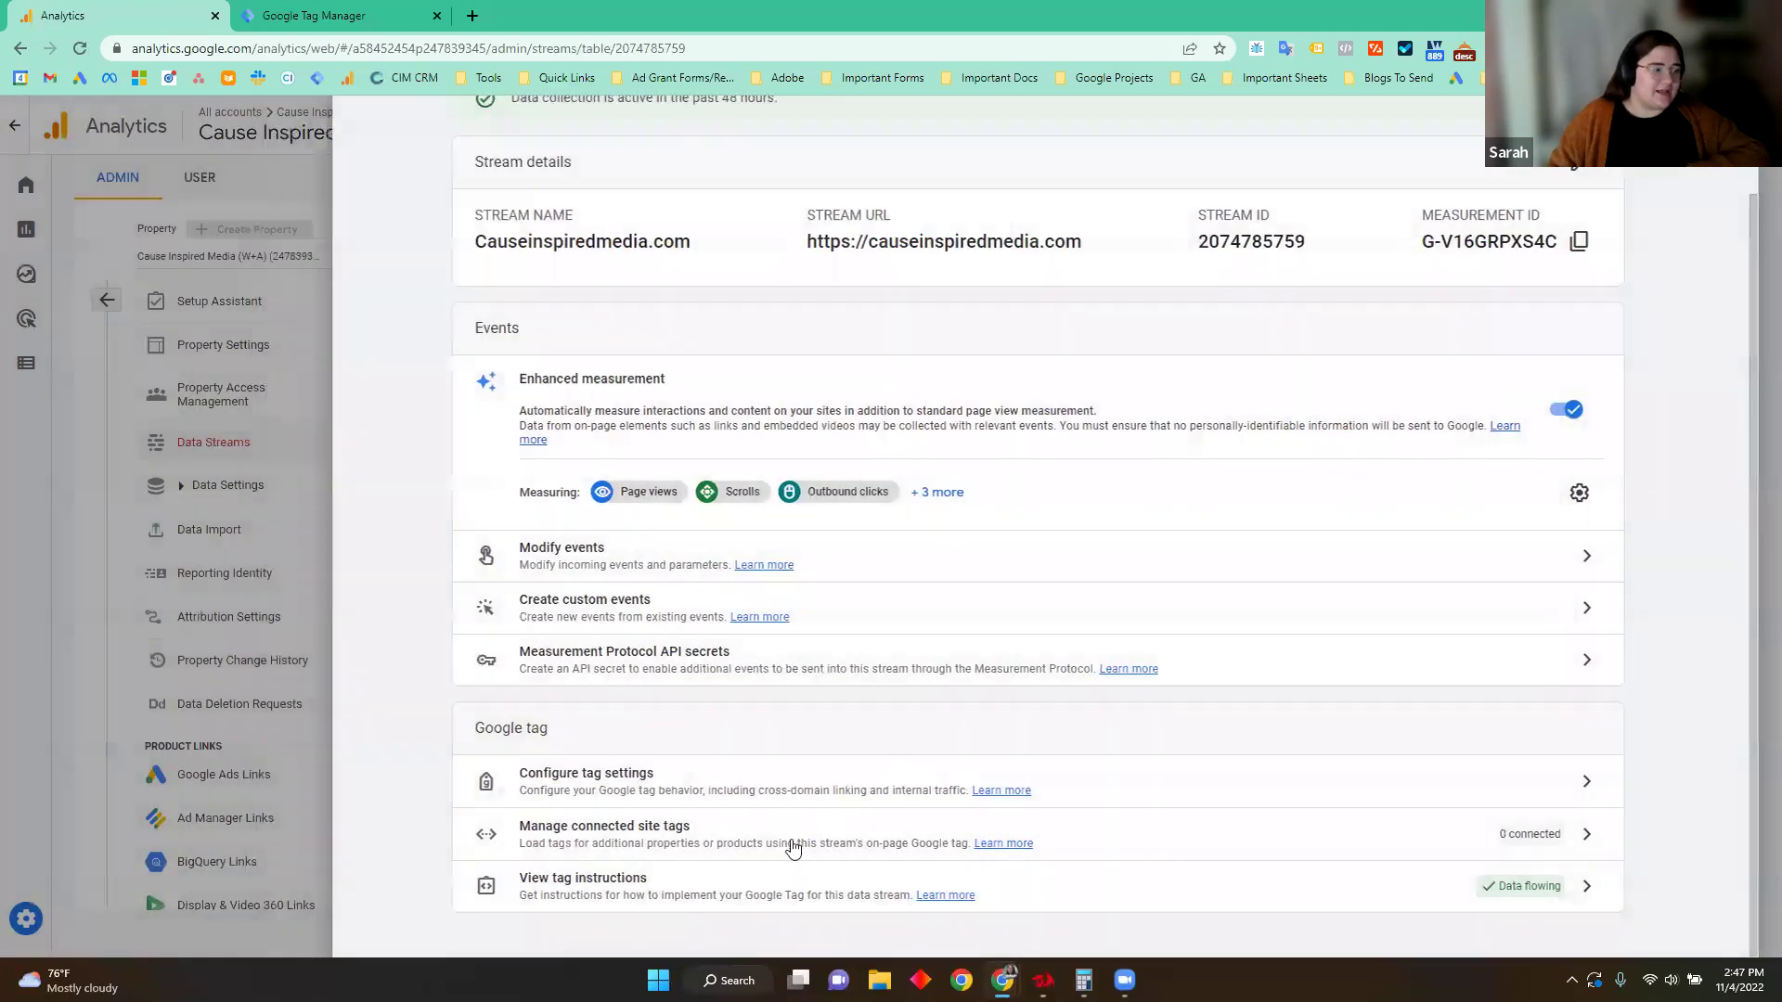
left_click(723, 778)
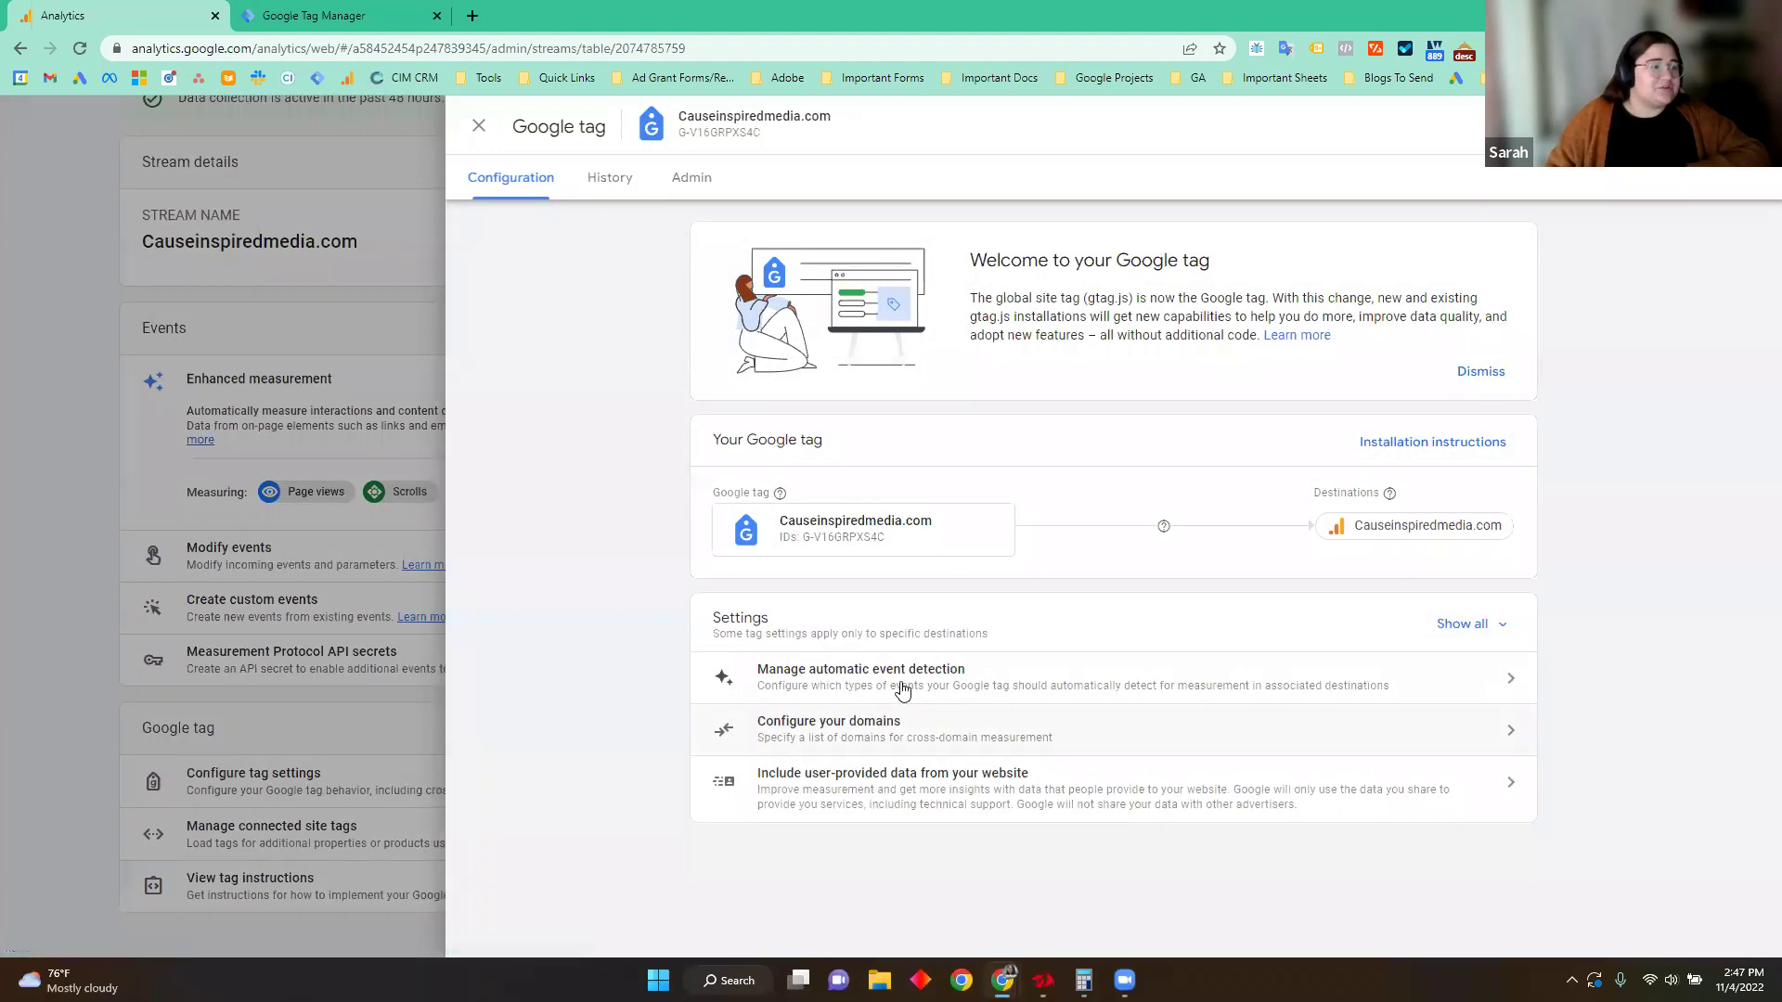
left_click(822, 738)
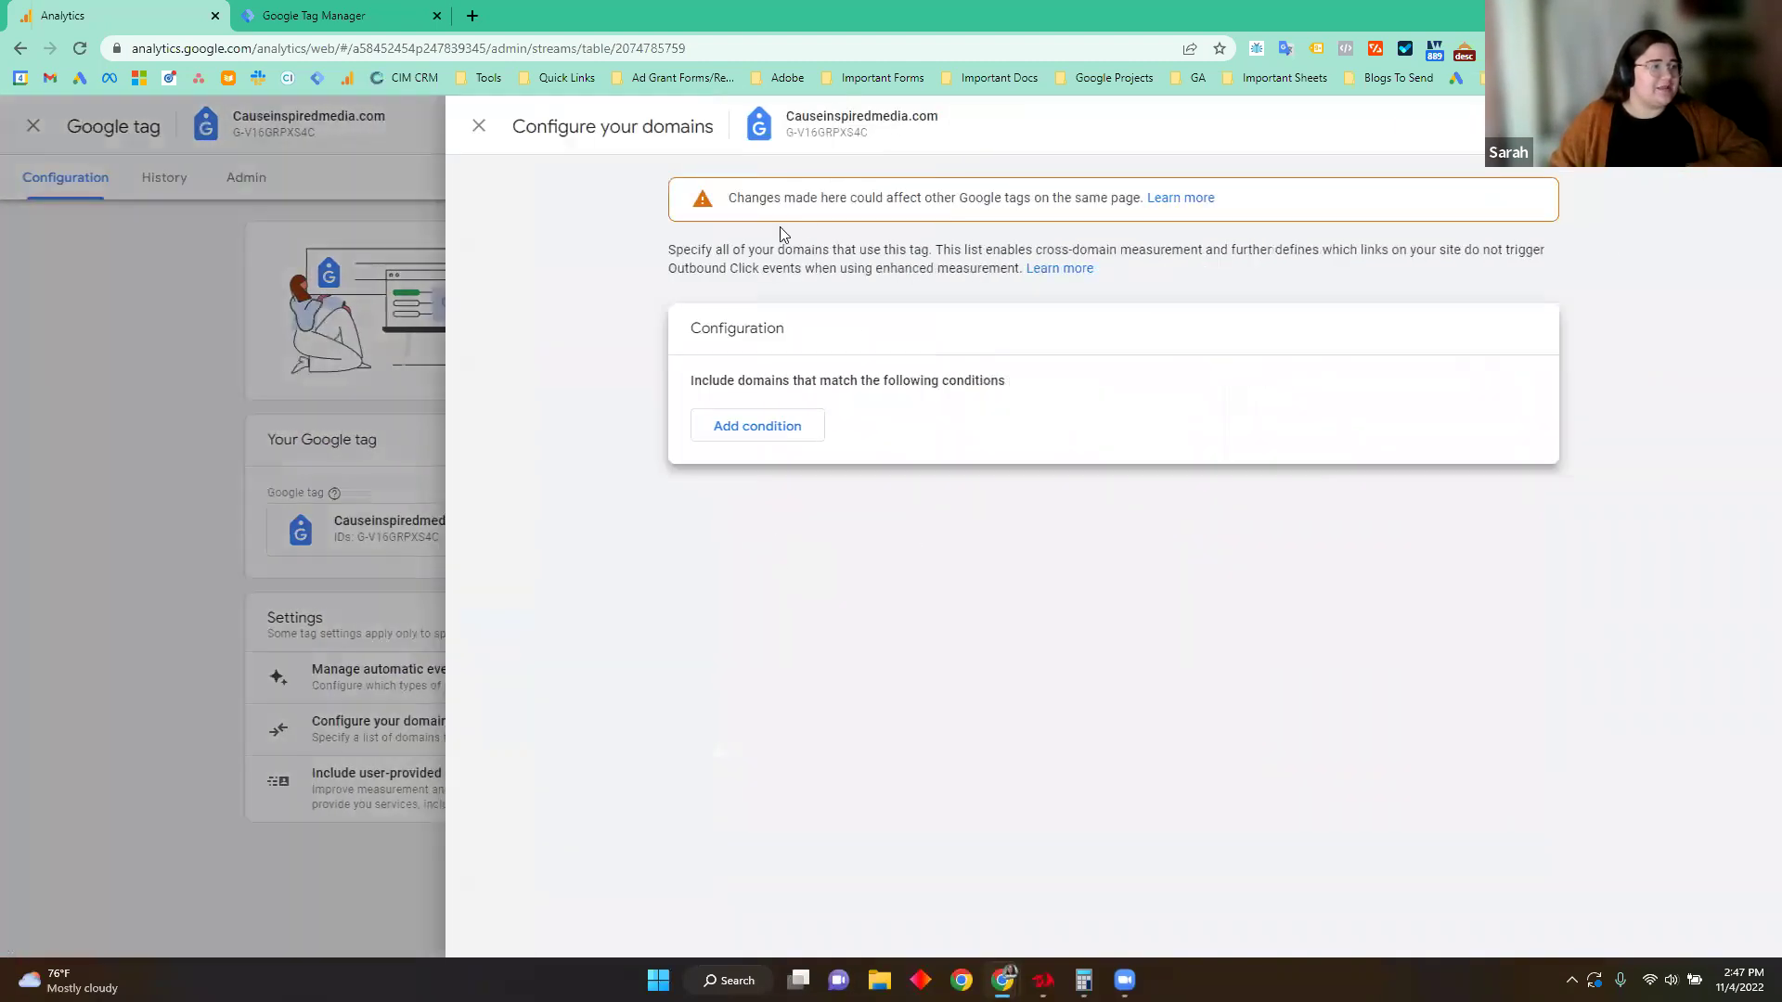
left_click(479, 126)
left_click(479, 126)
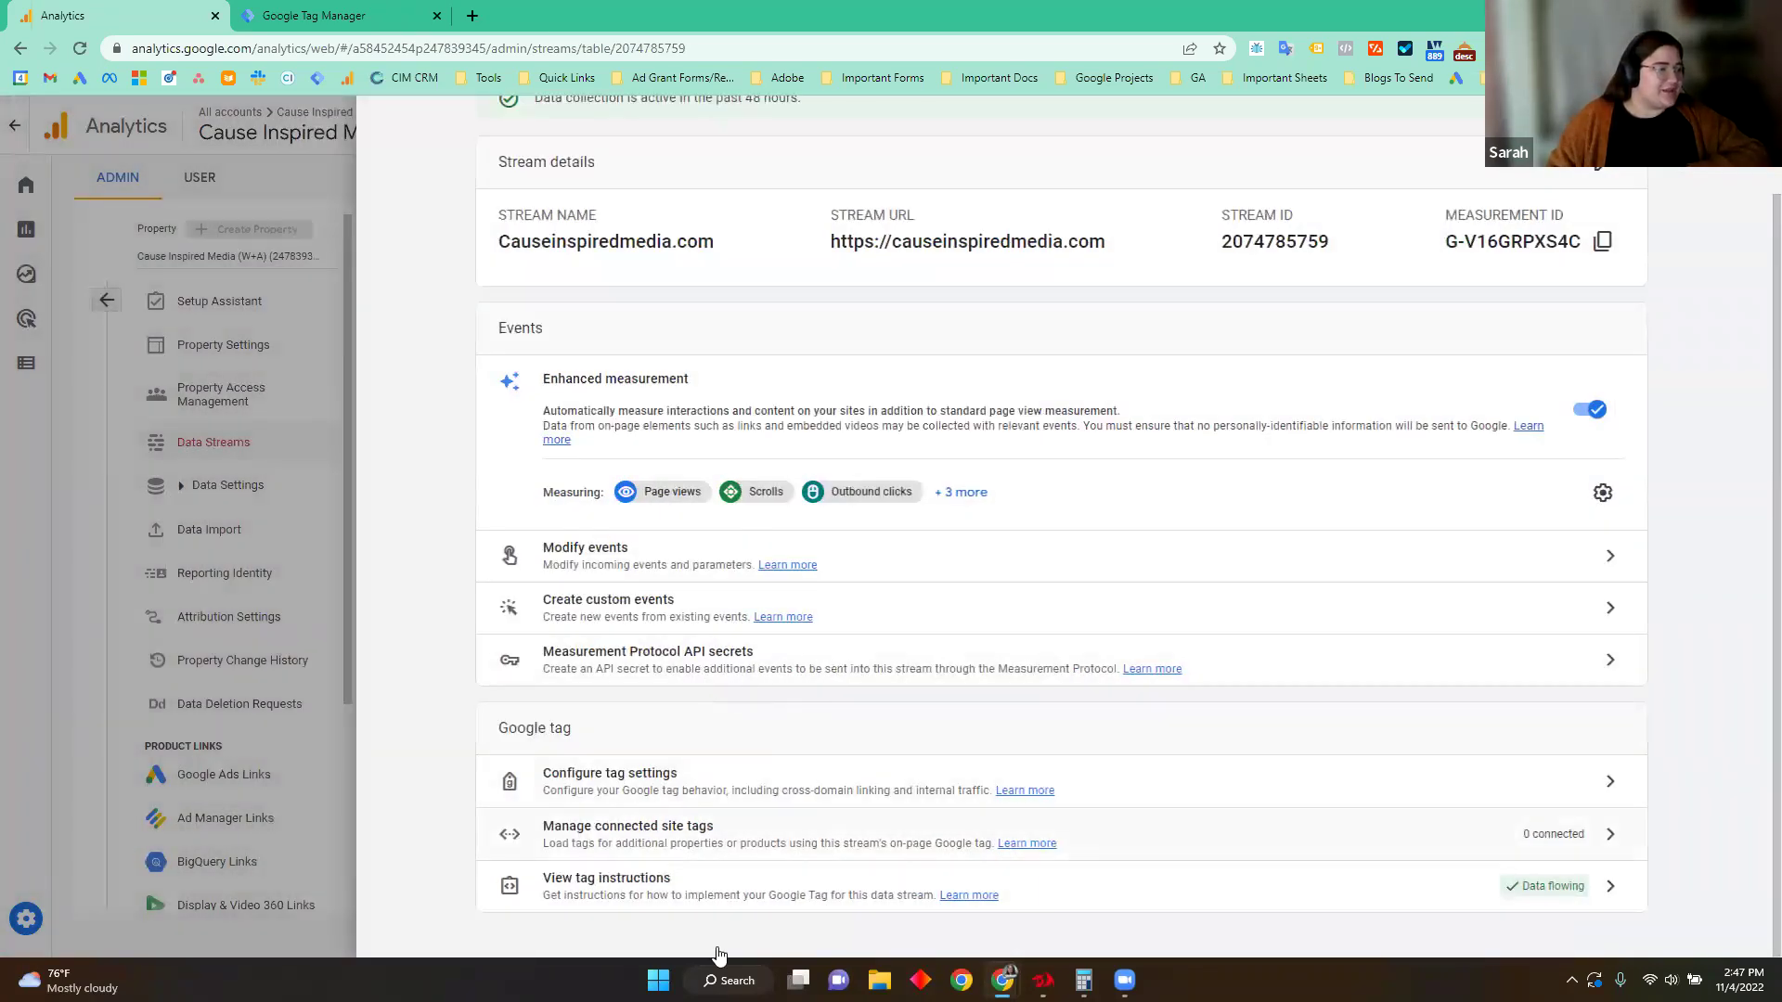
Step: Look over the web stream's custom events list and the configuration form for modifying an existing event
left_click(631, 599)
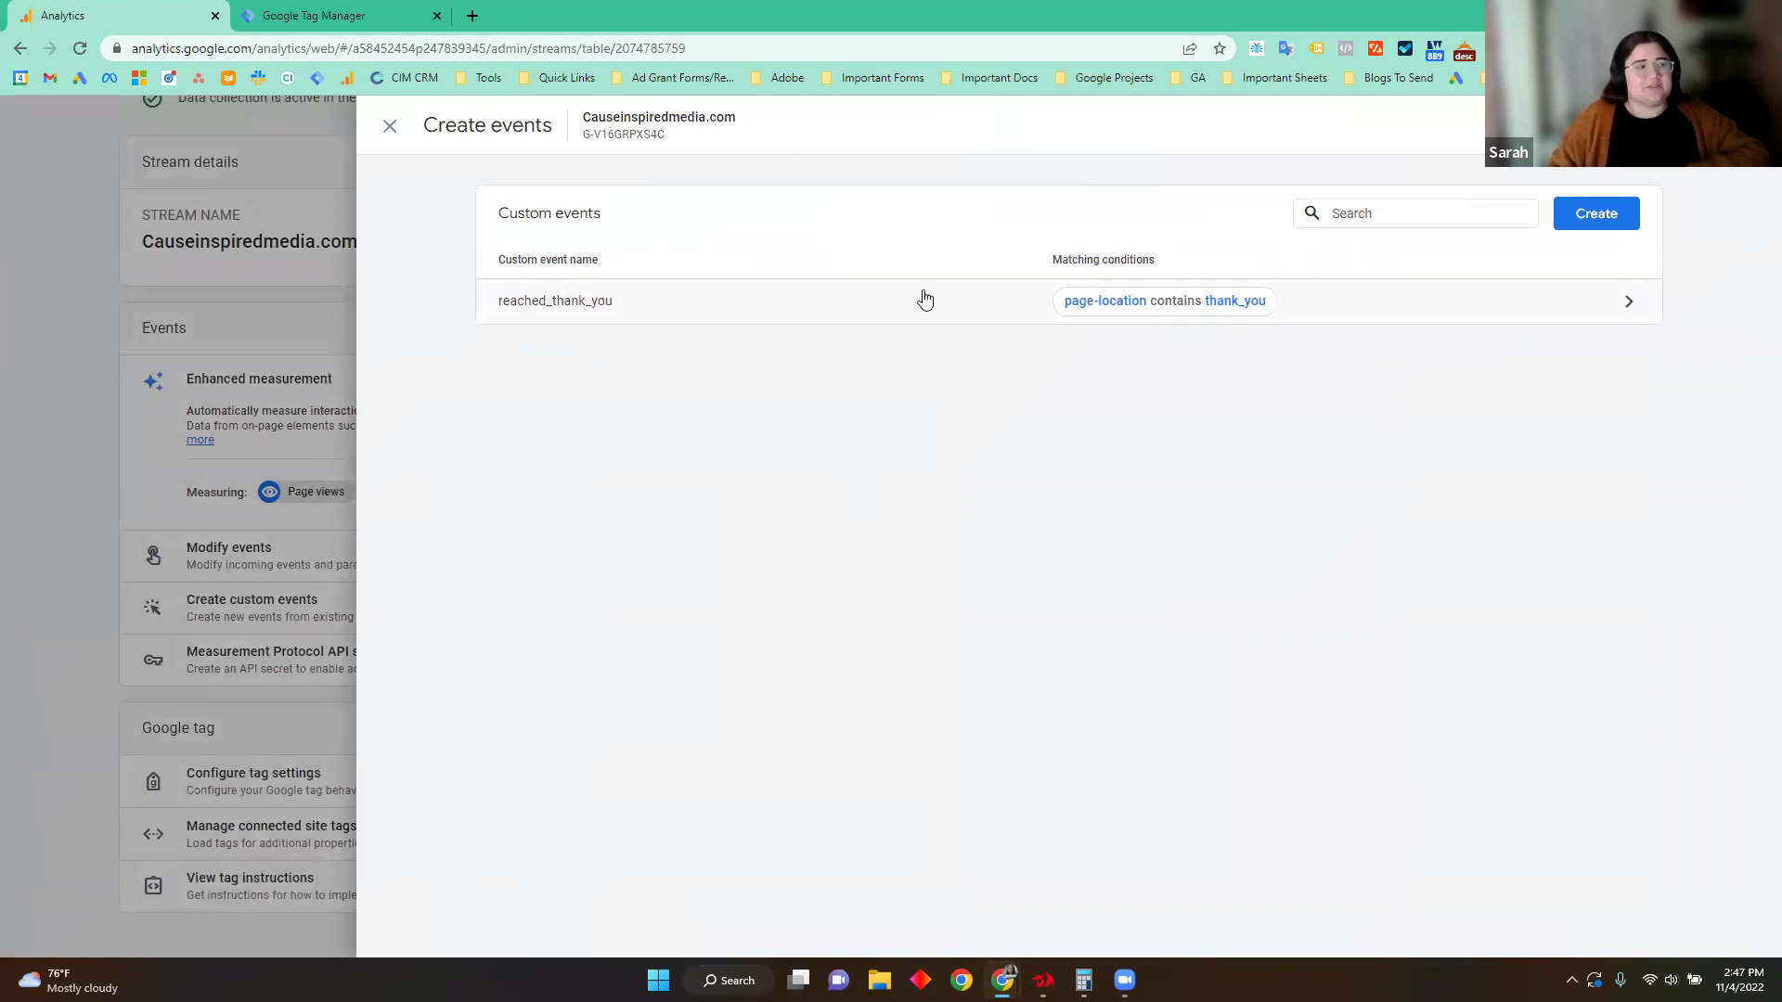
left_click(390, 127)
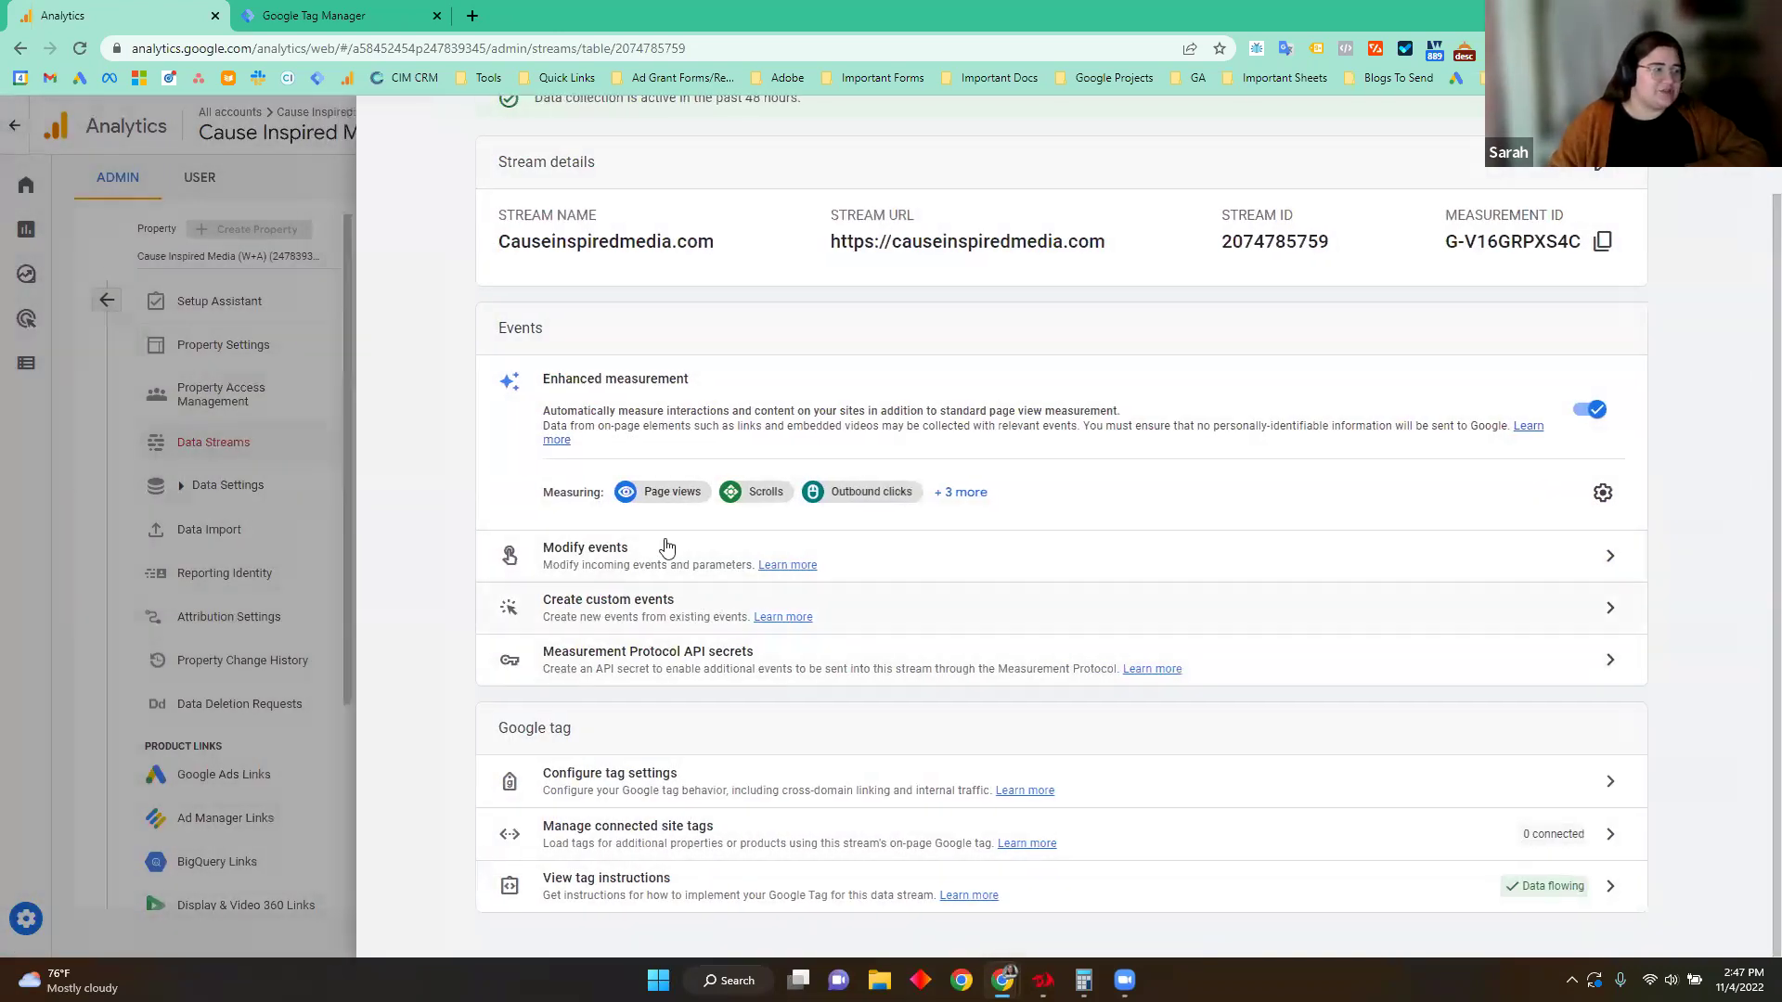
left_click(649, 557)
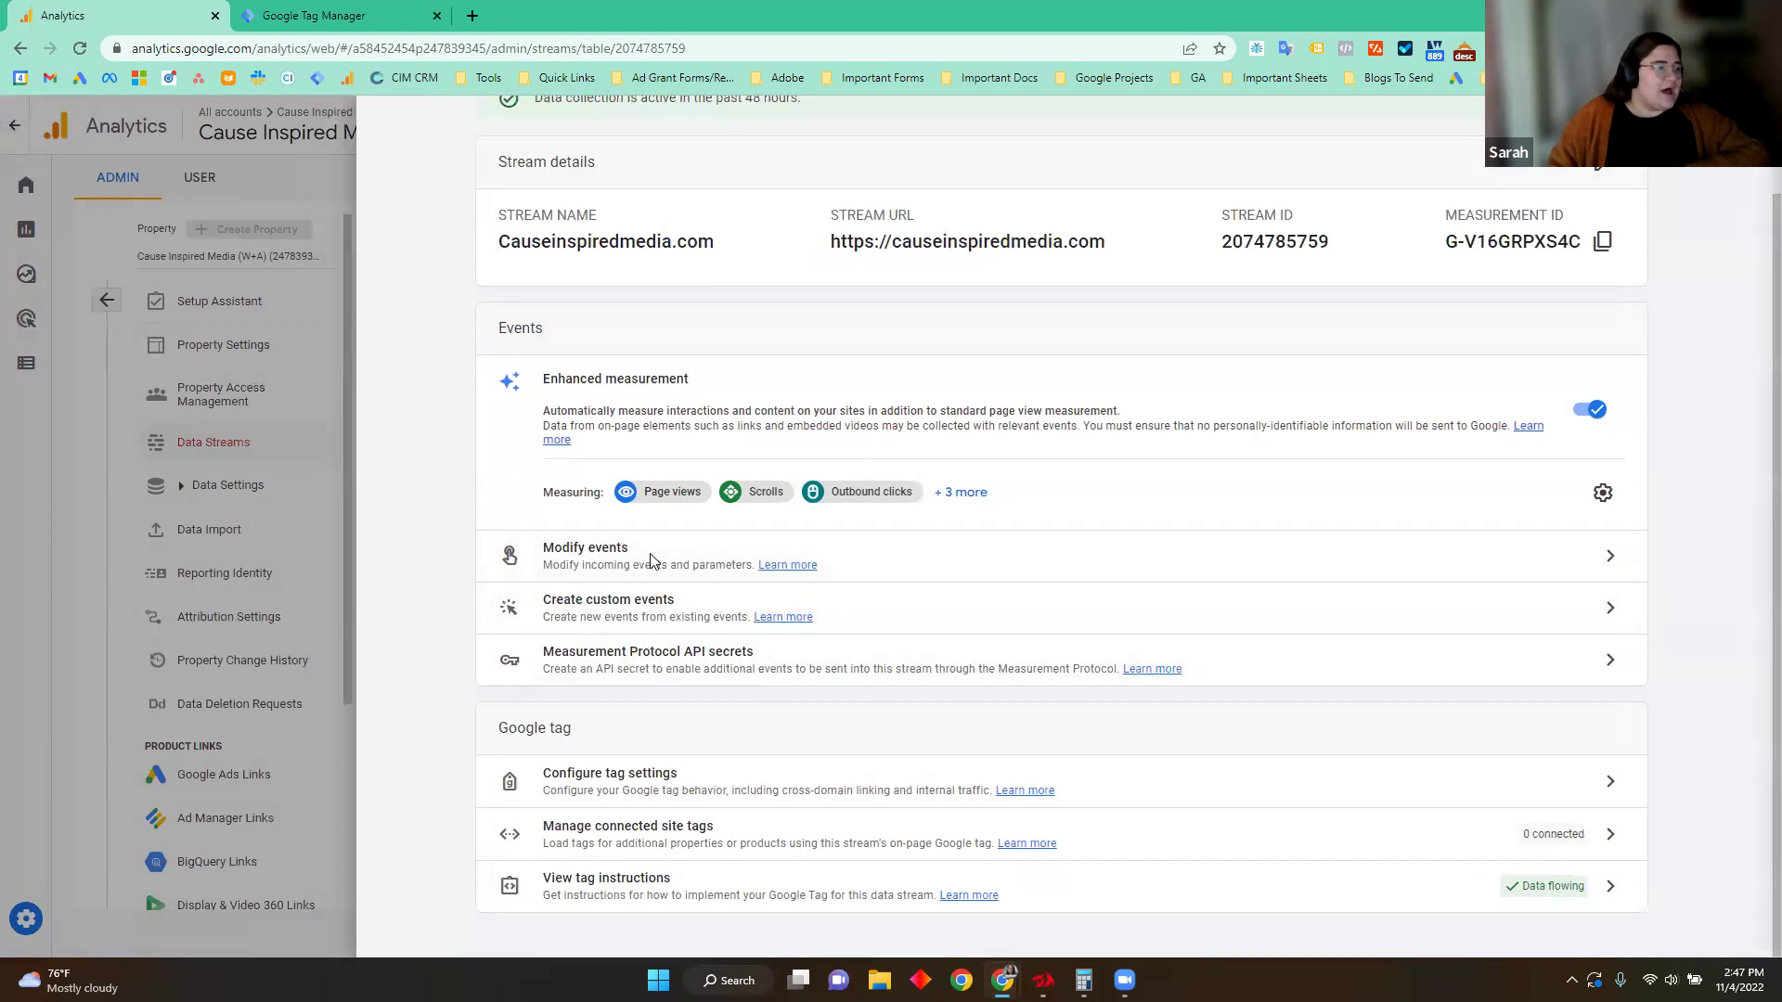
left_click(1583, 221)
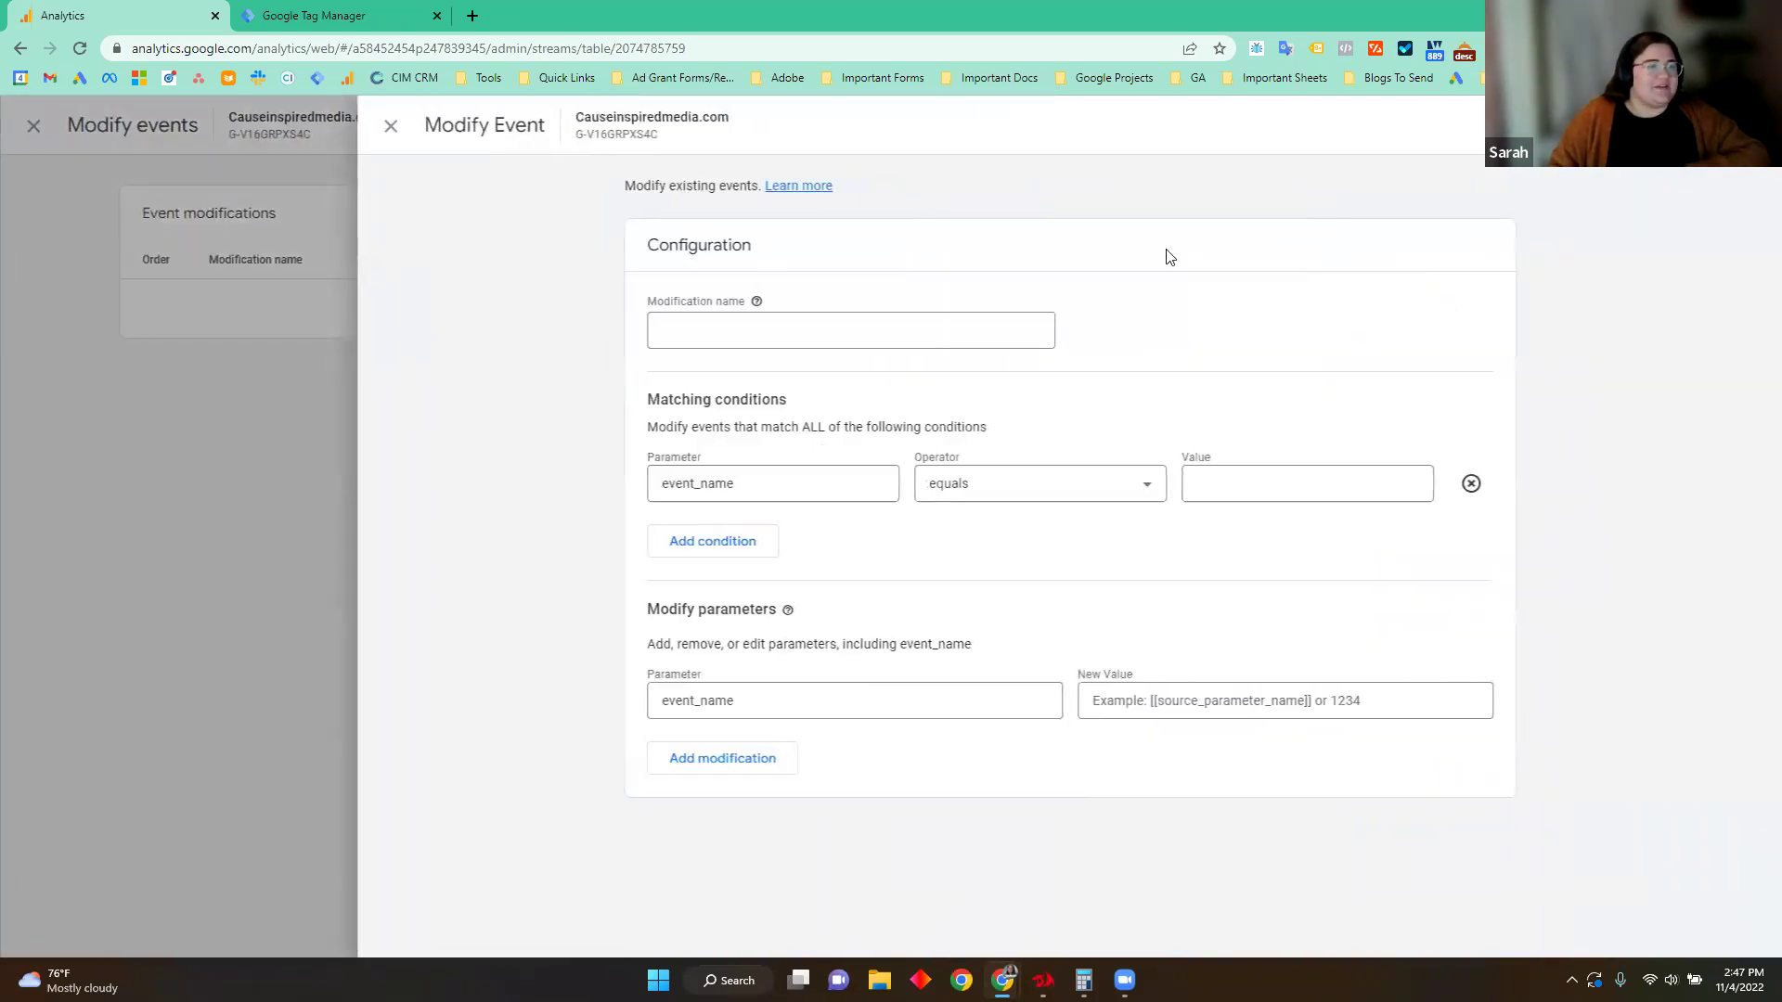
left_click(390, 127)
left_click(393, 128)
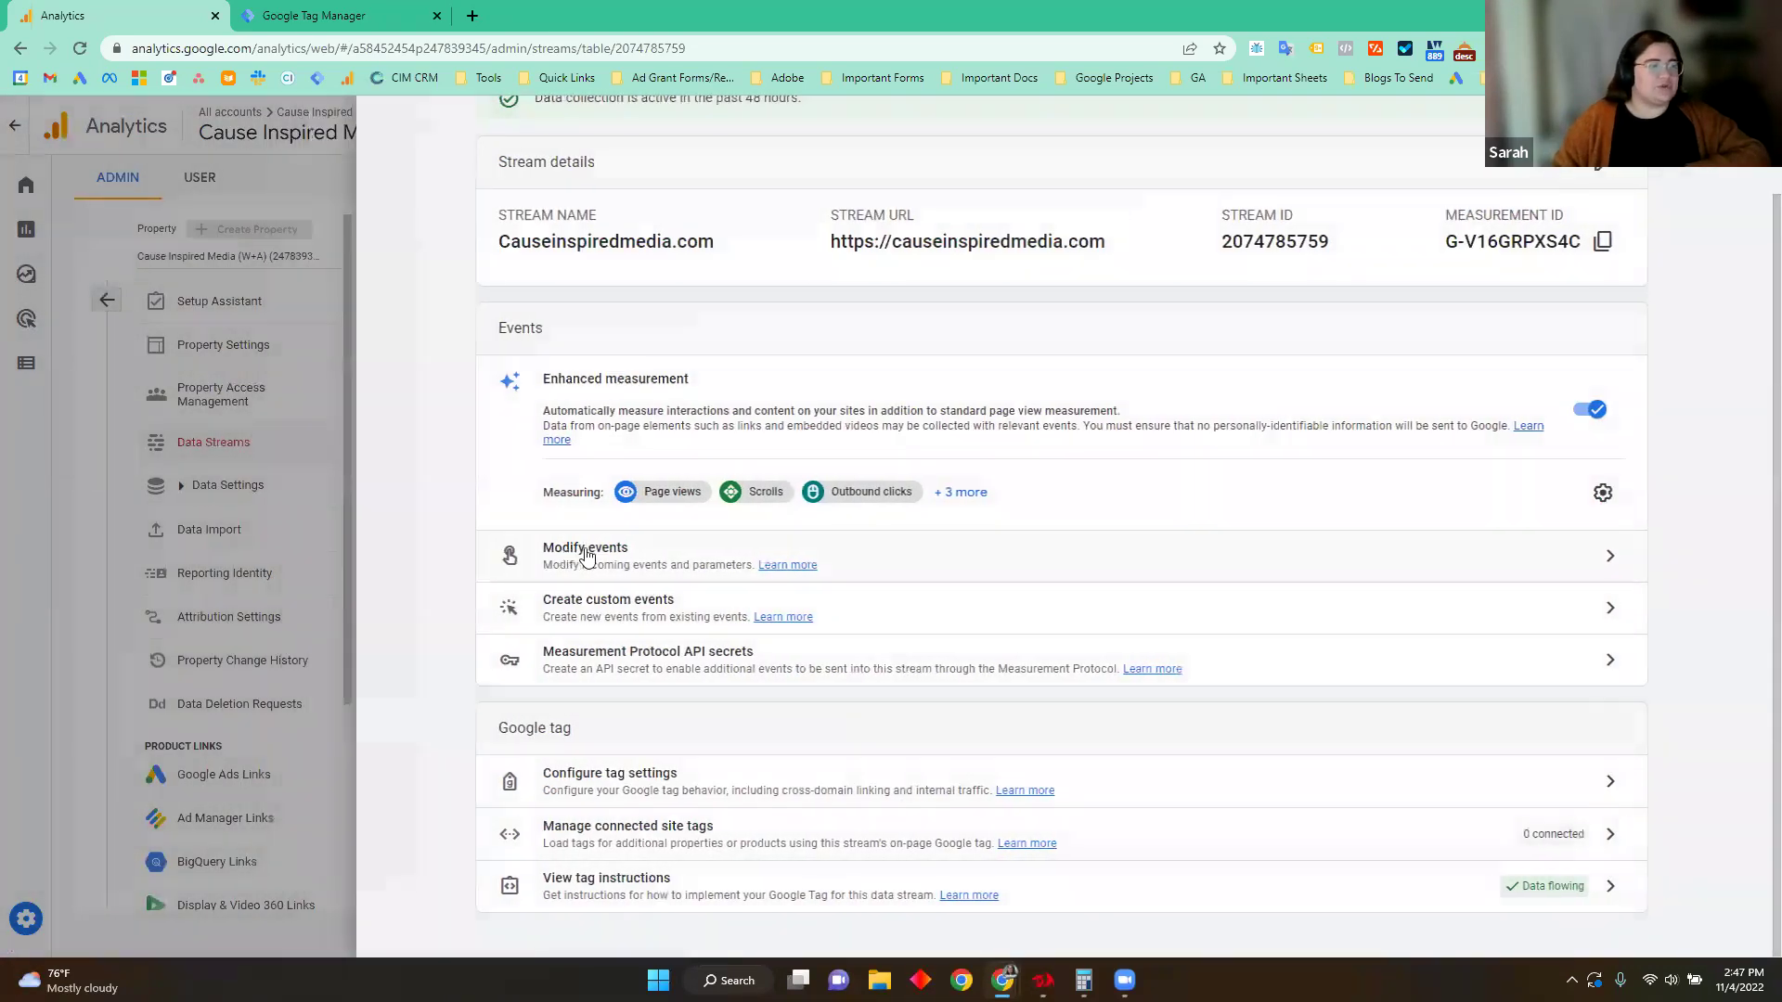
Step: Review the interactions that enhanced measurement can capture for the web stream, and close the stream details
left_click(1601, 498)
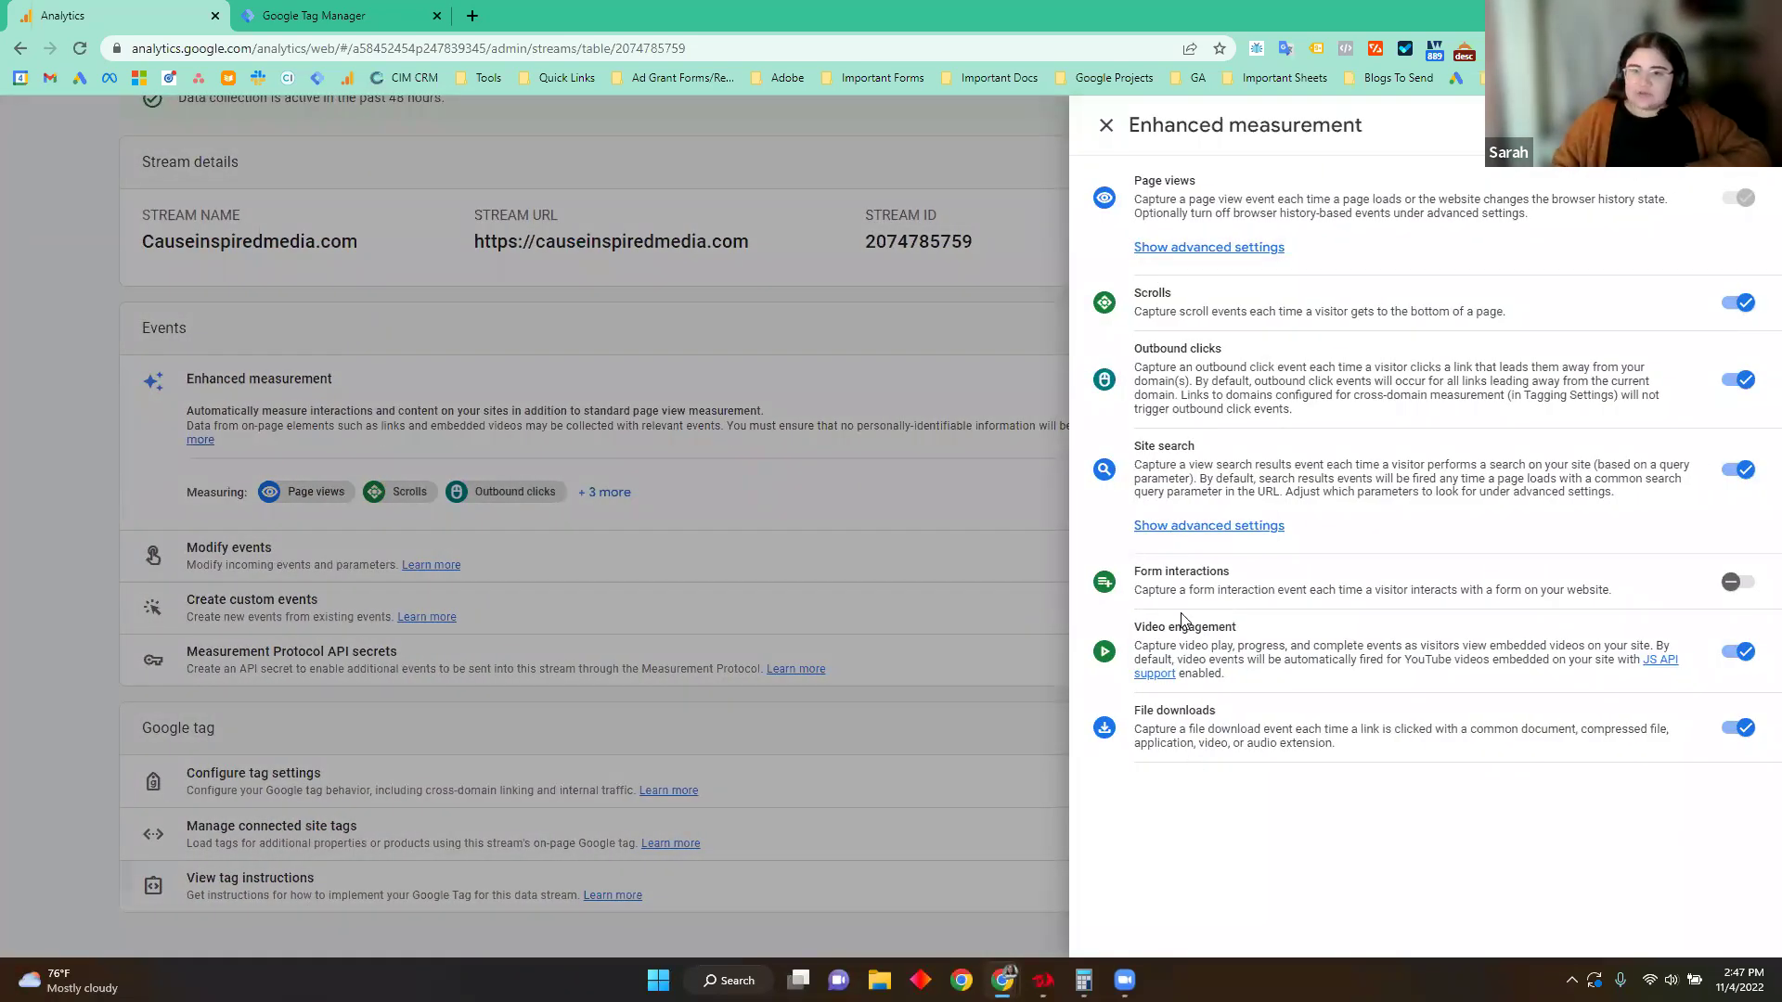
left_click(1106, 126)
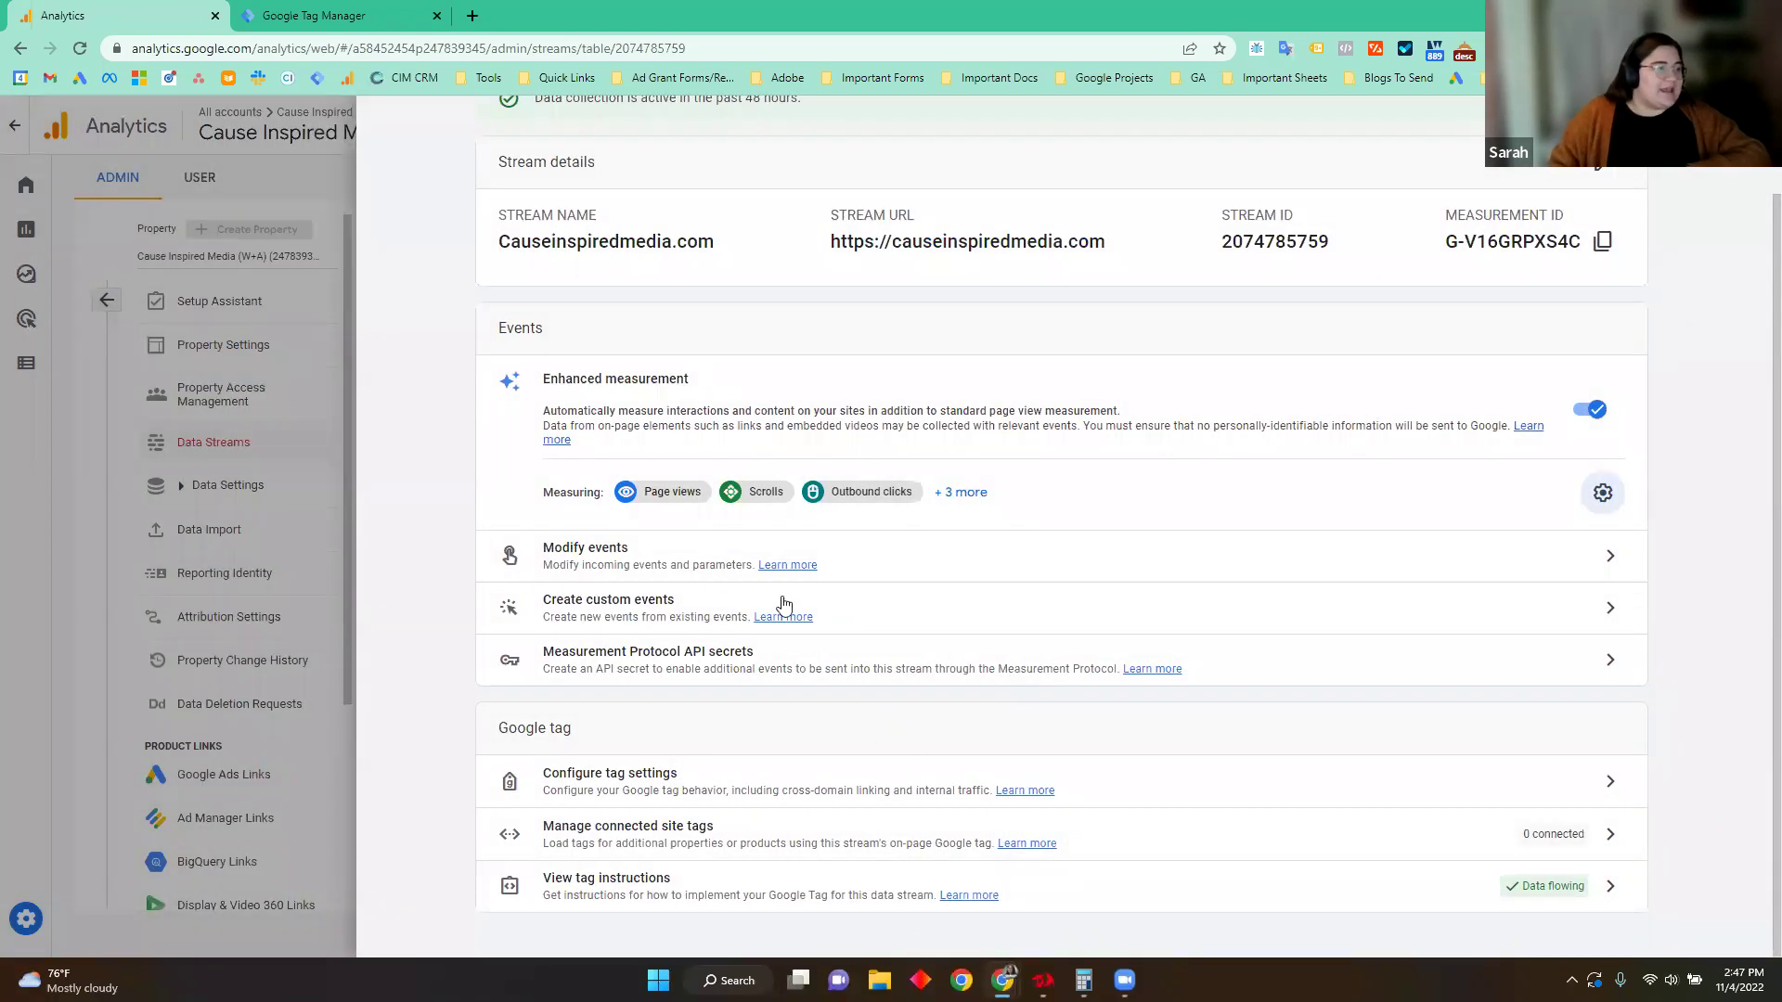
scroll(859, 586, "up", 2)
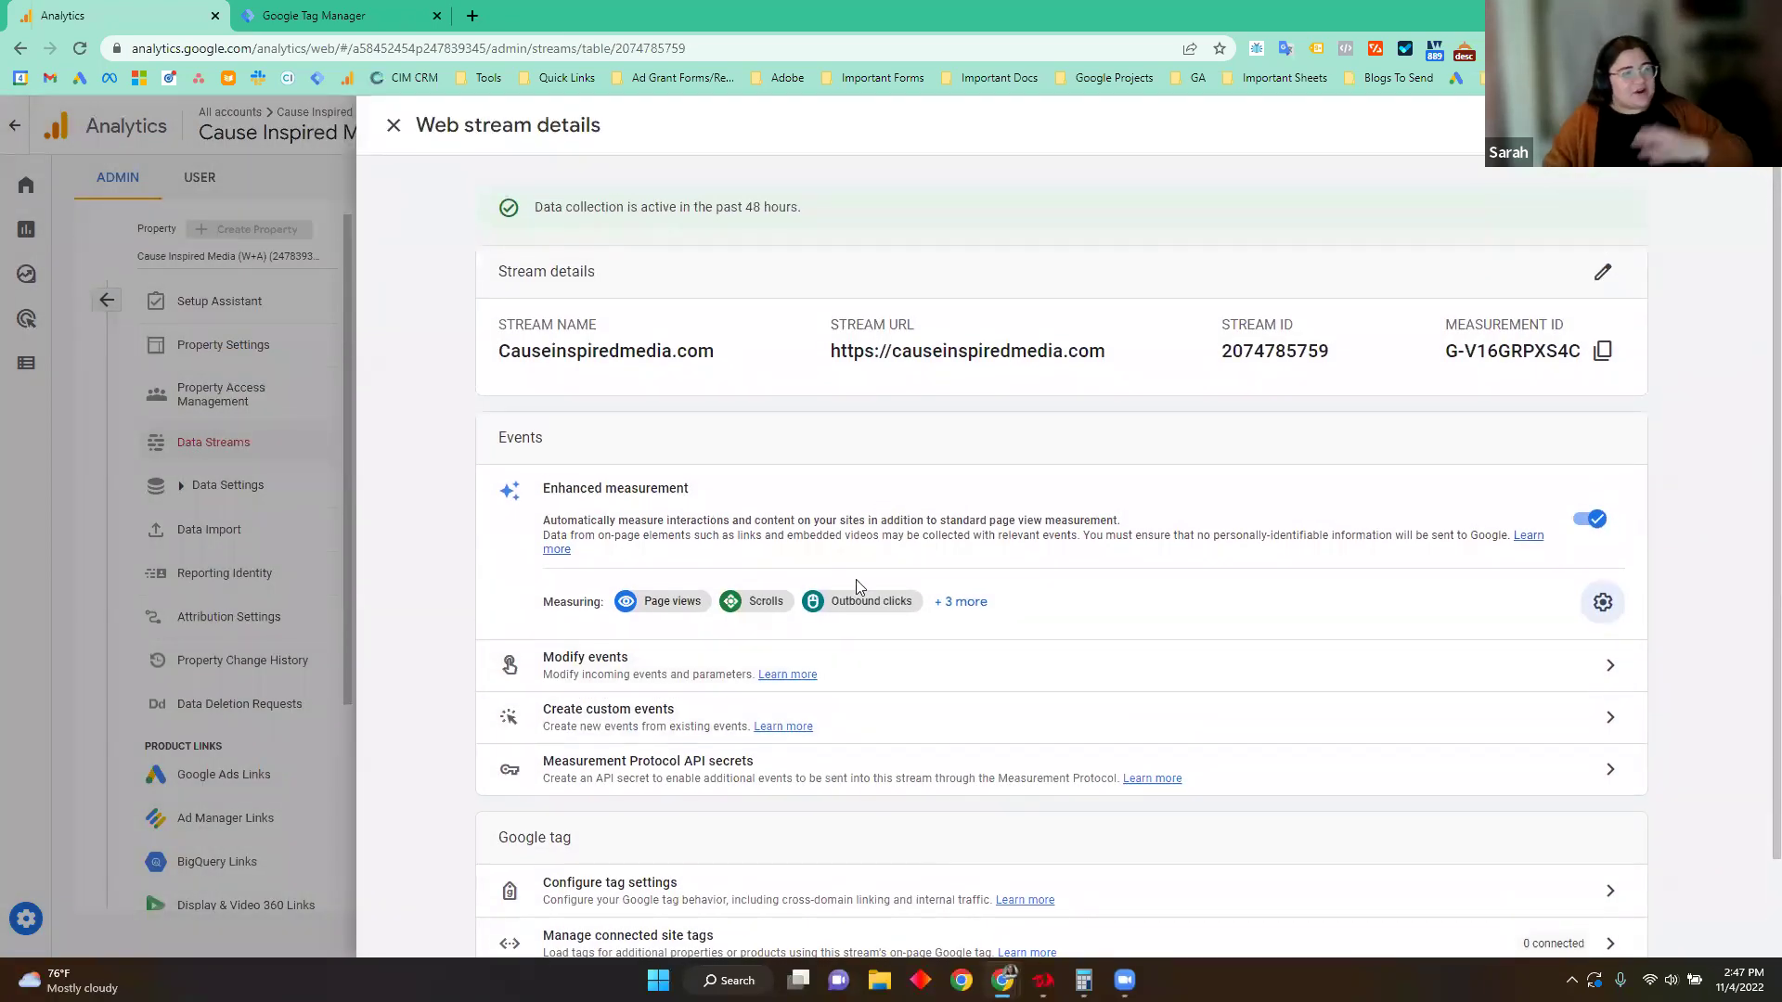
left_click(393, 126)
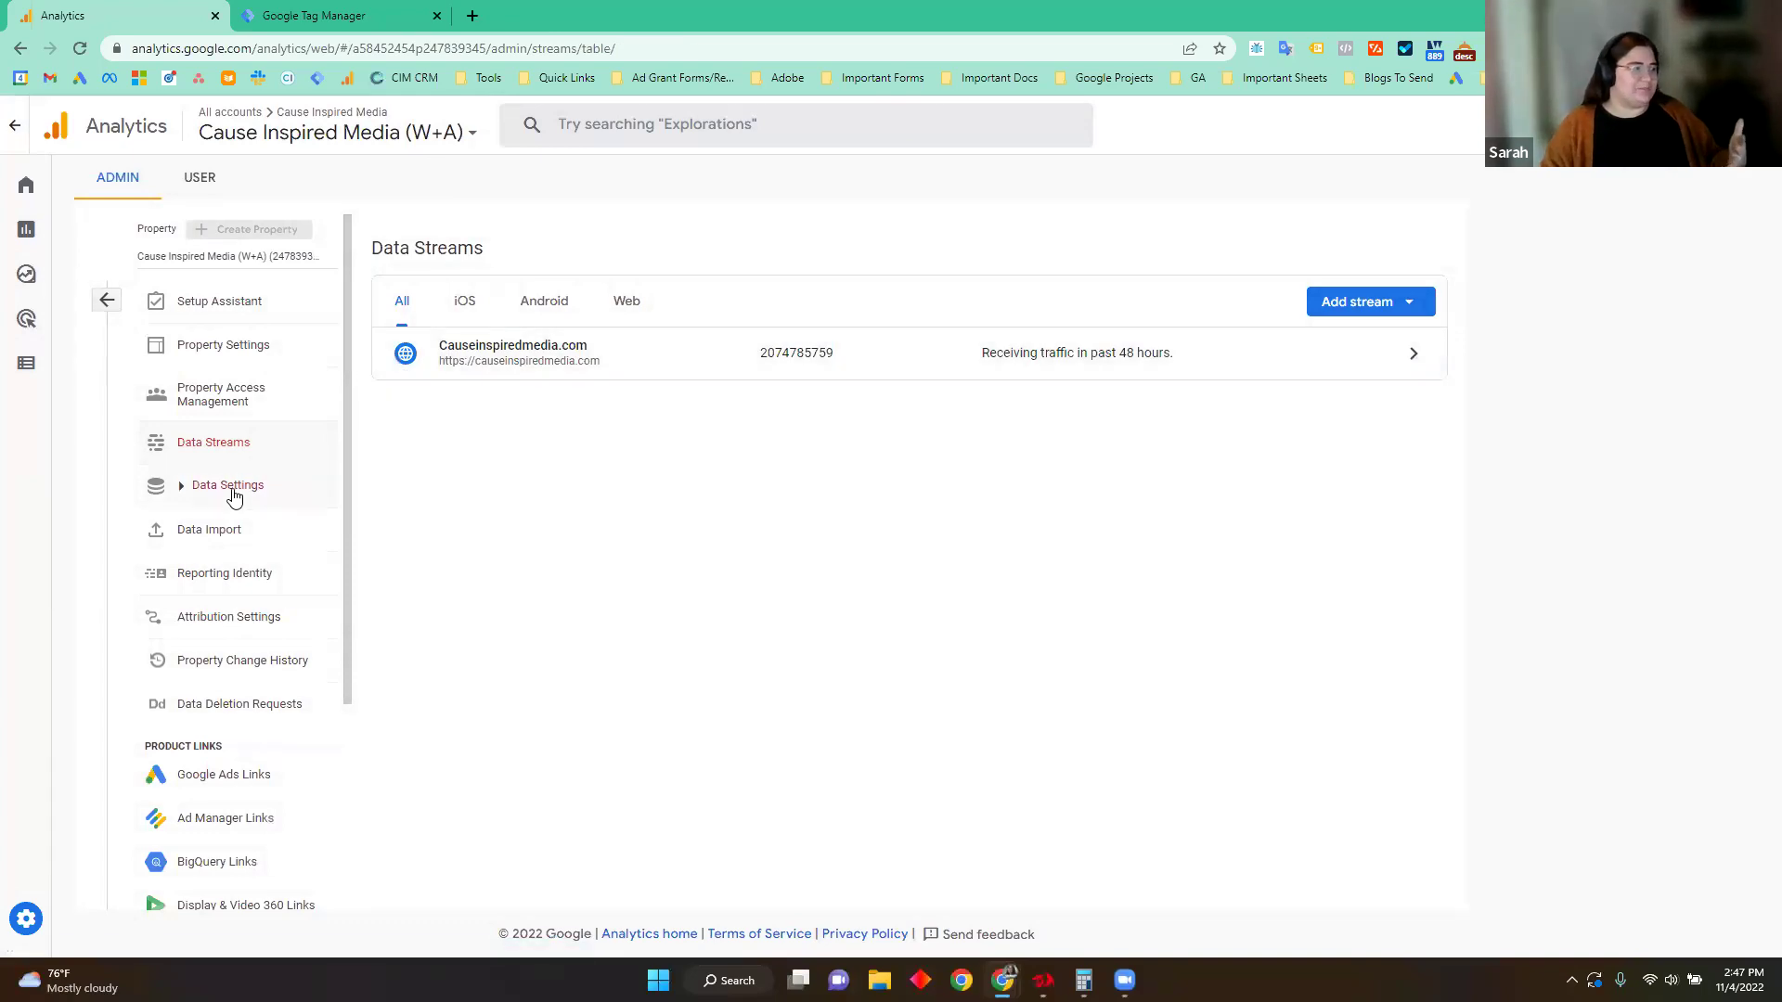
Step: Review the property's data collection settings and the introduction to activating Google signals
left_click(232, 492)
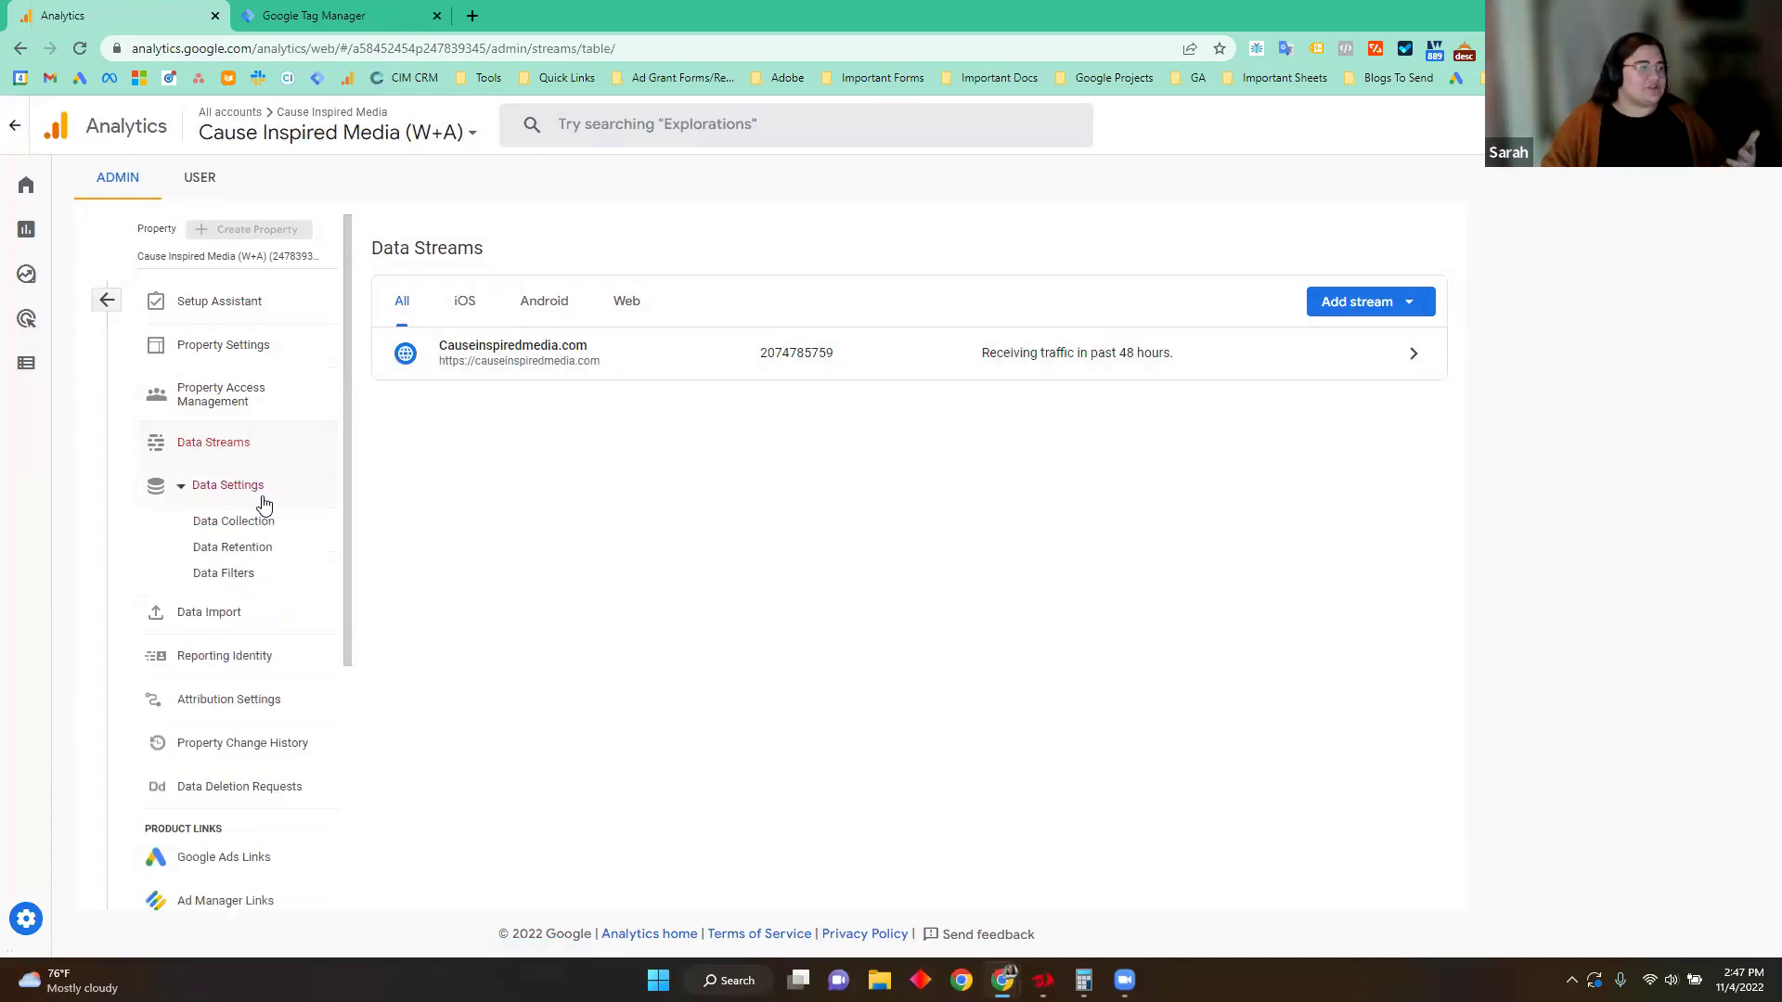
left_click(260, 532)
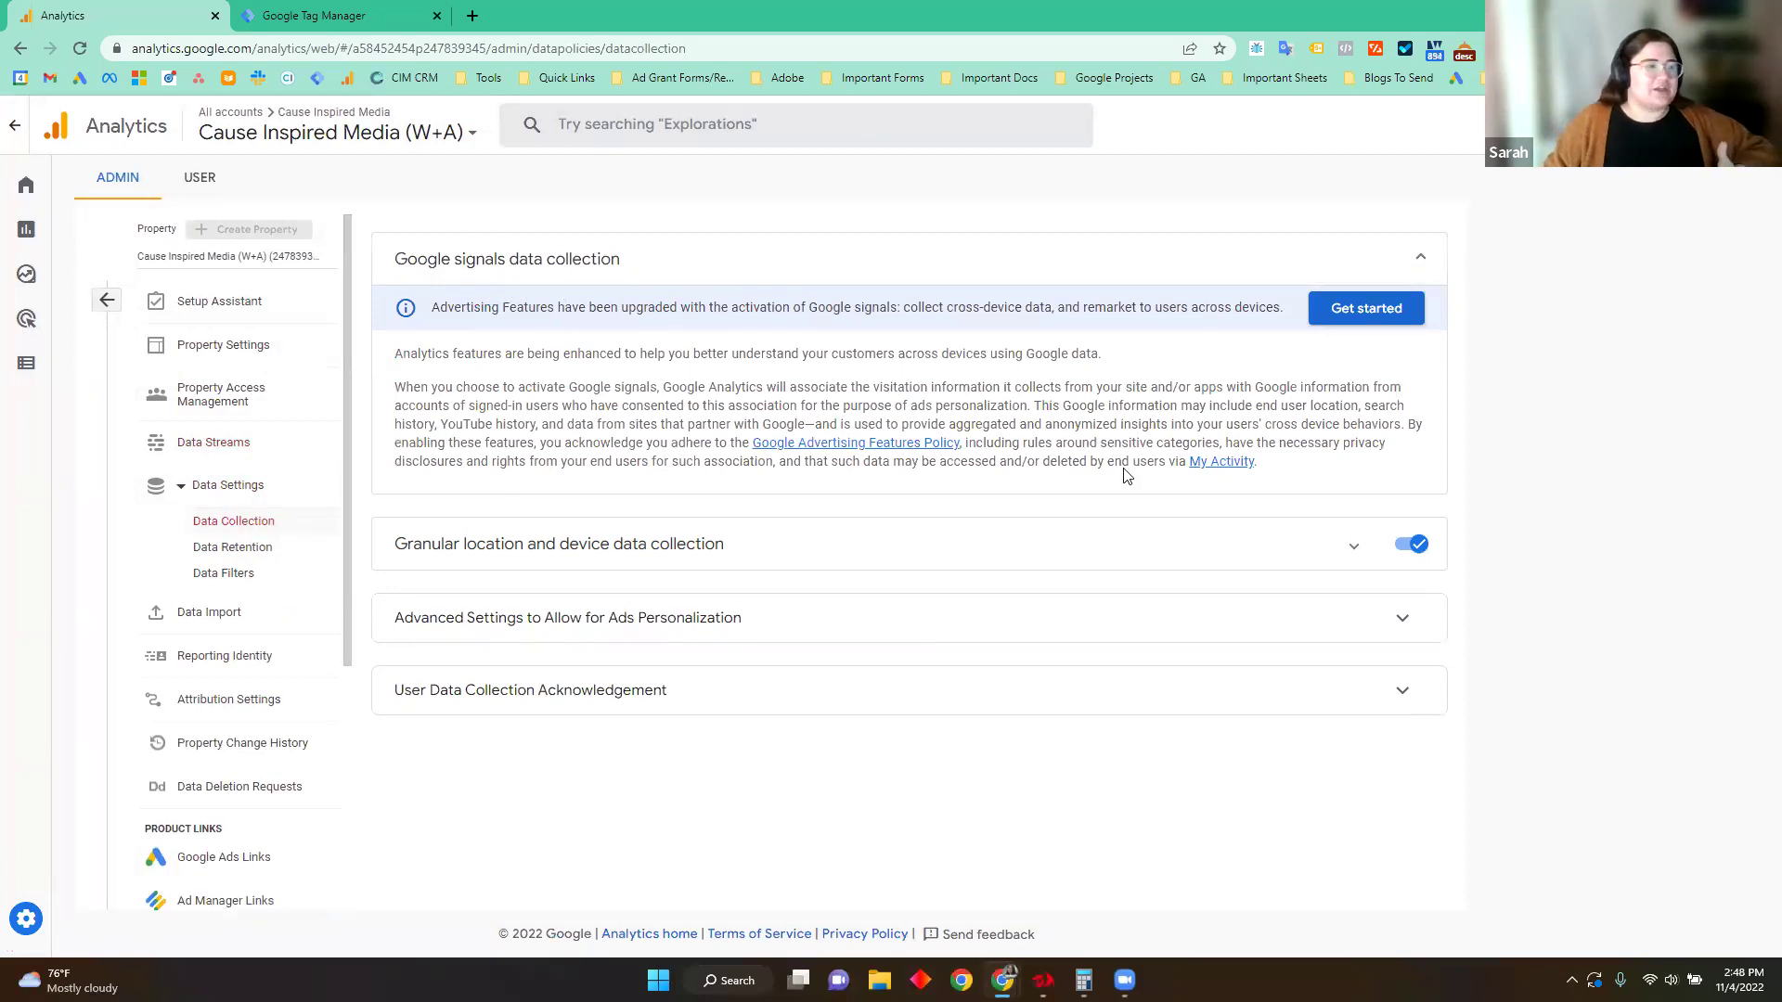
left_click(1368, 310)
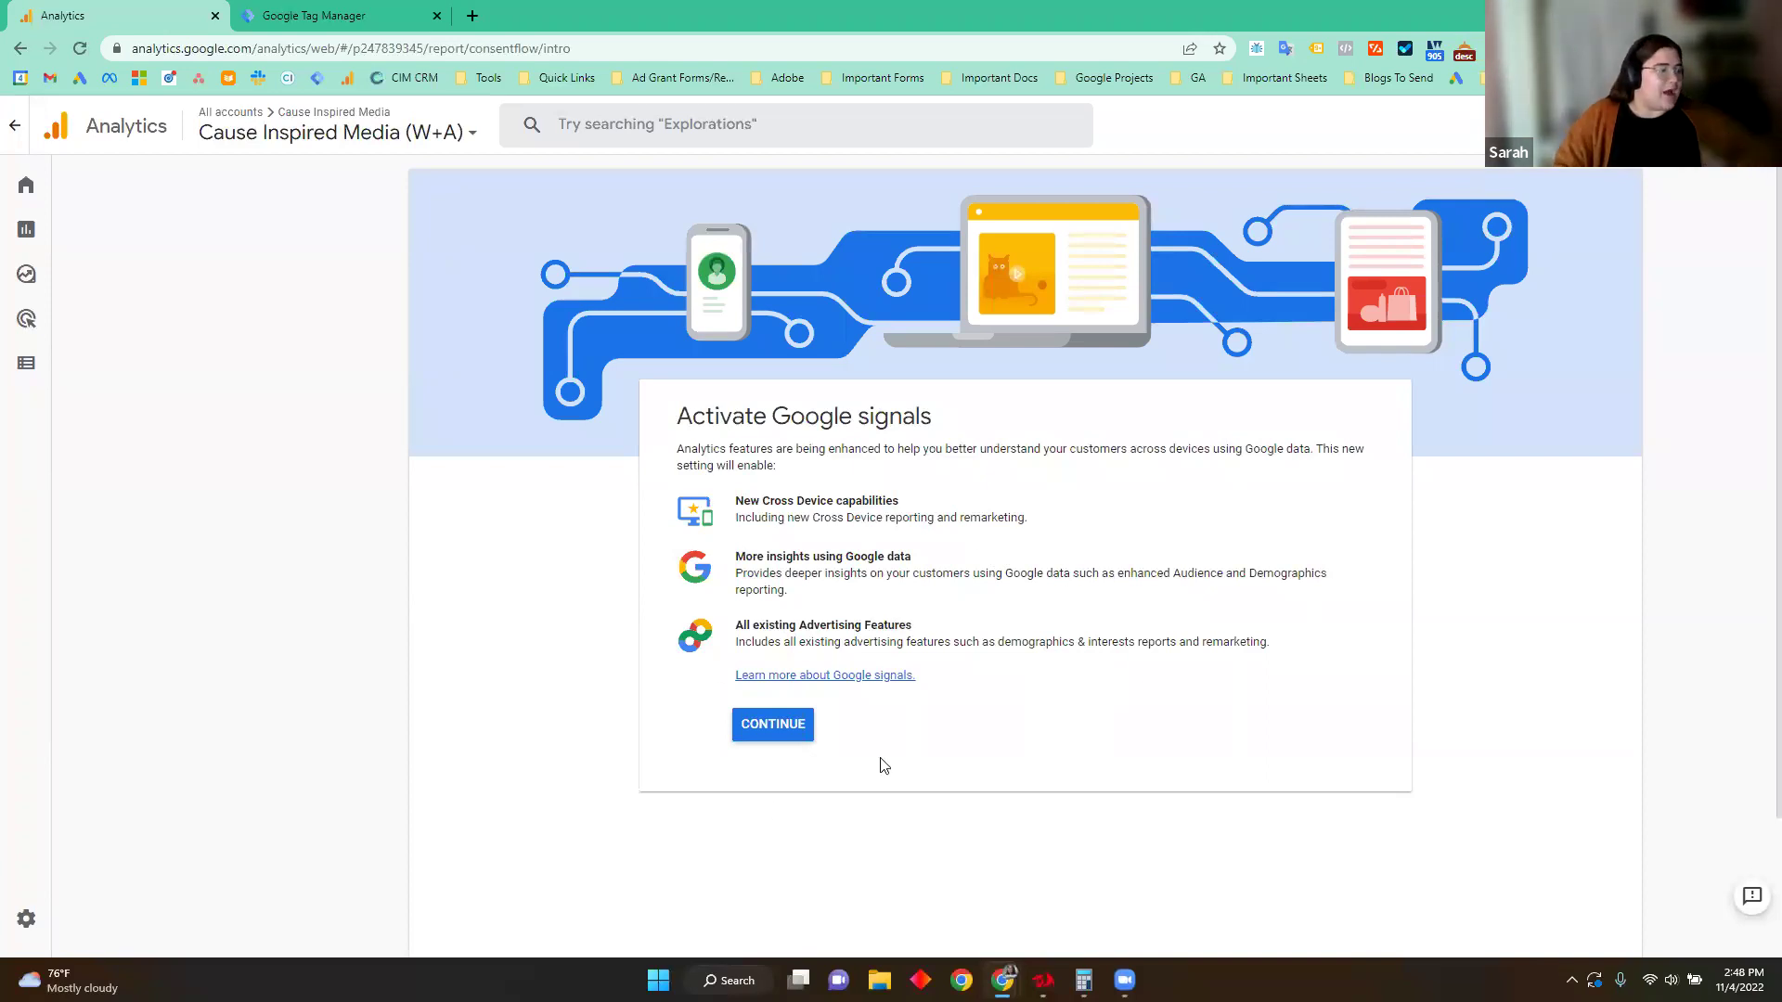
left_click(26, 363)
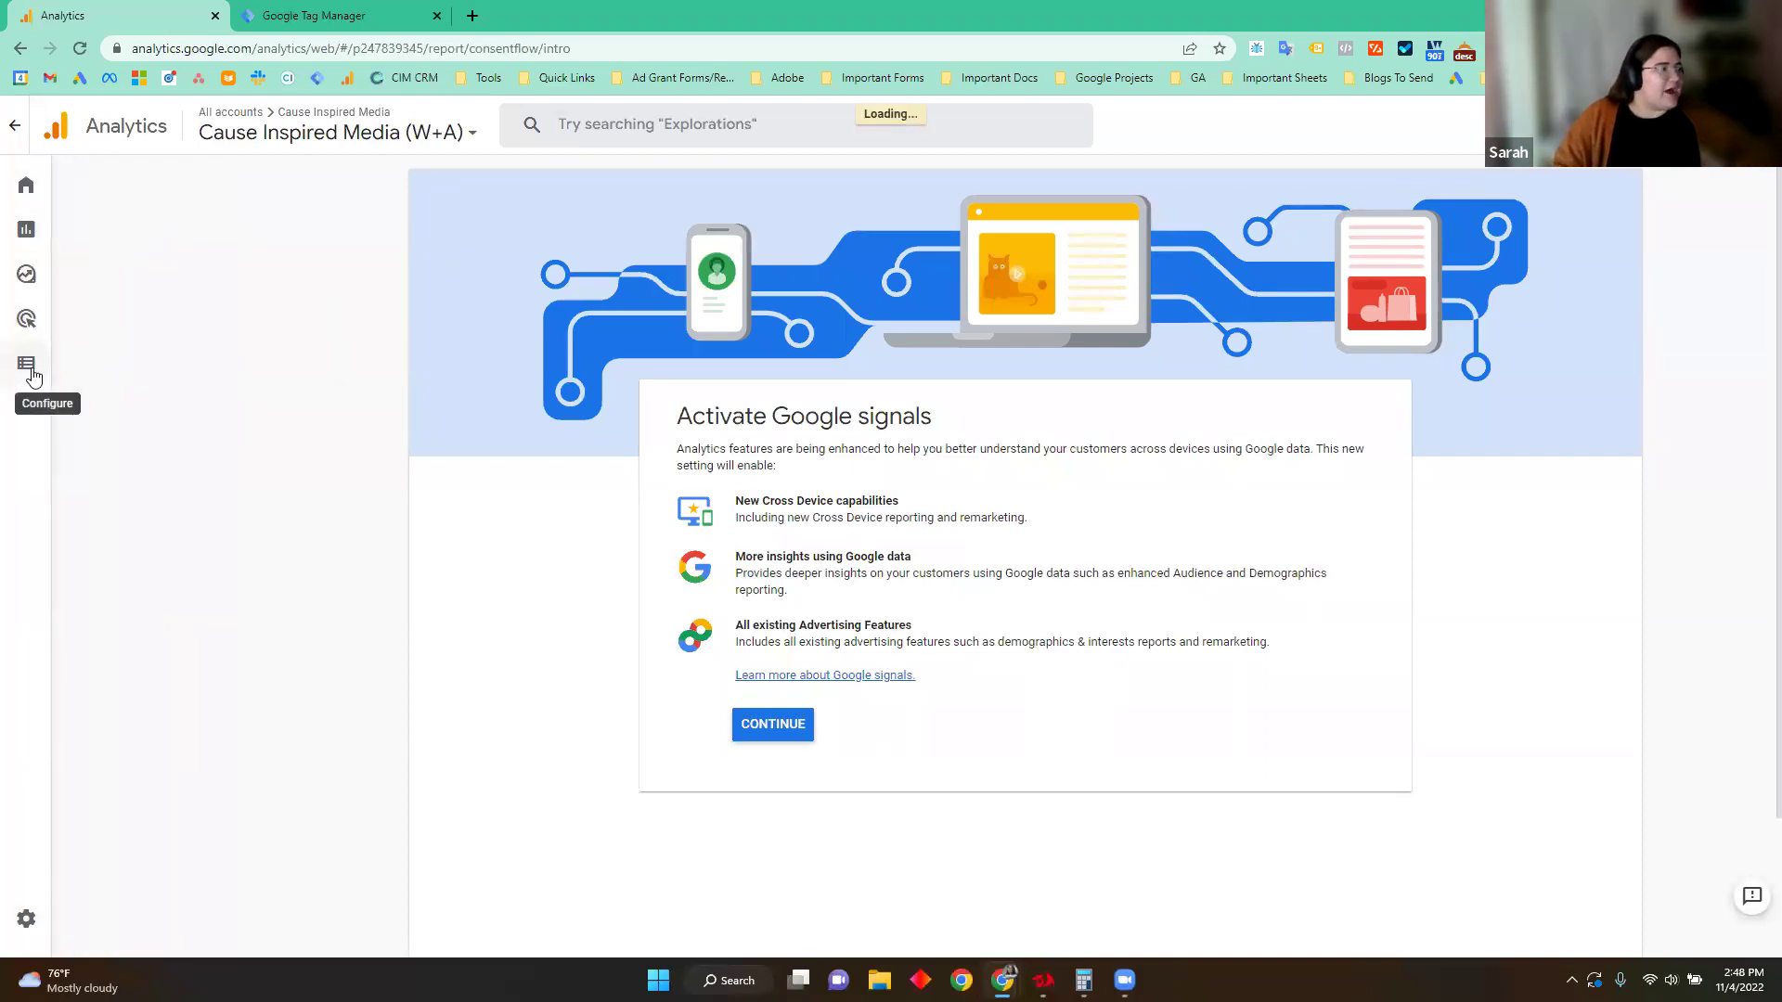
Step: View the event data retention period options in the property's data settings and leave without saving
left_click(26, 919)
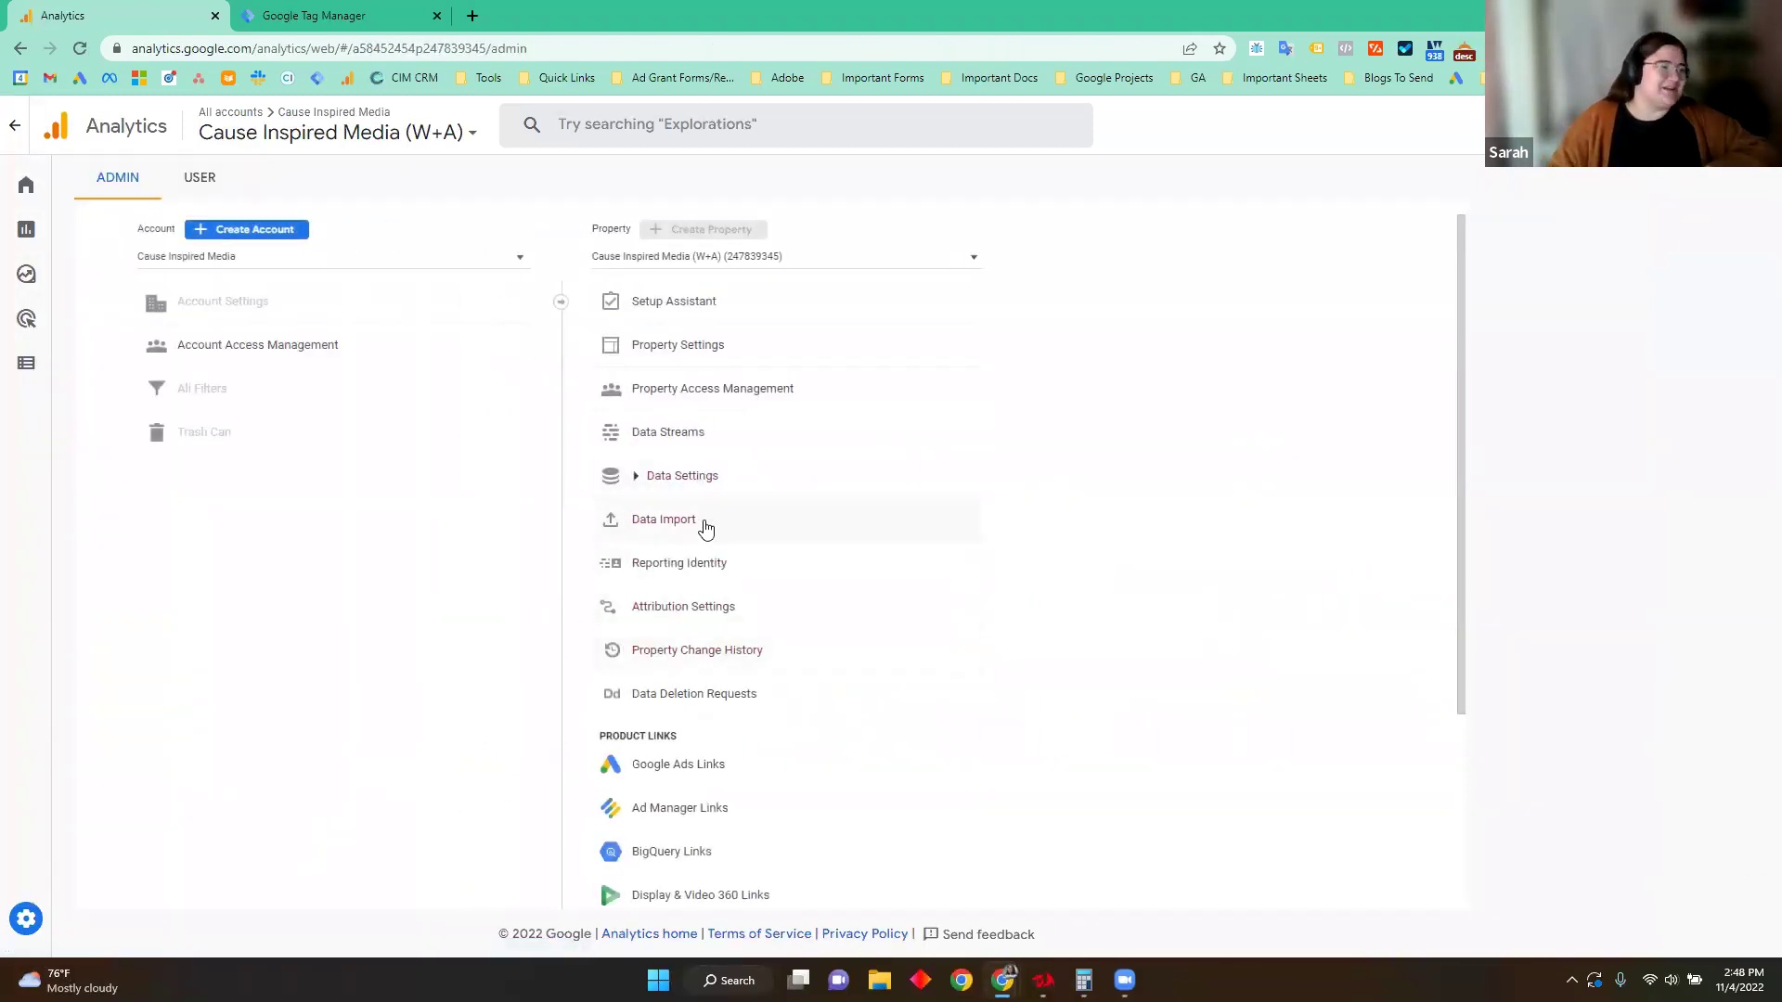
left_click(631, 481)
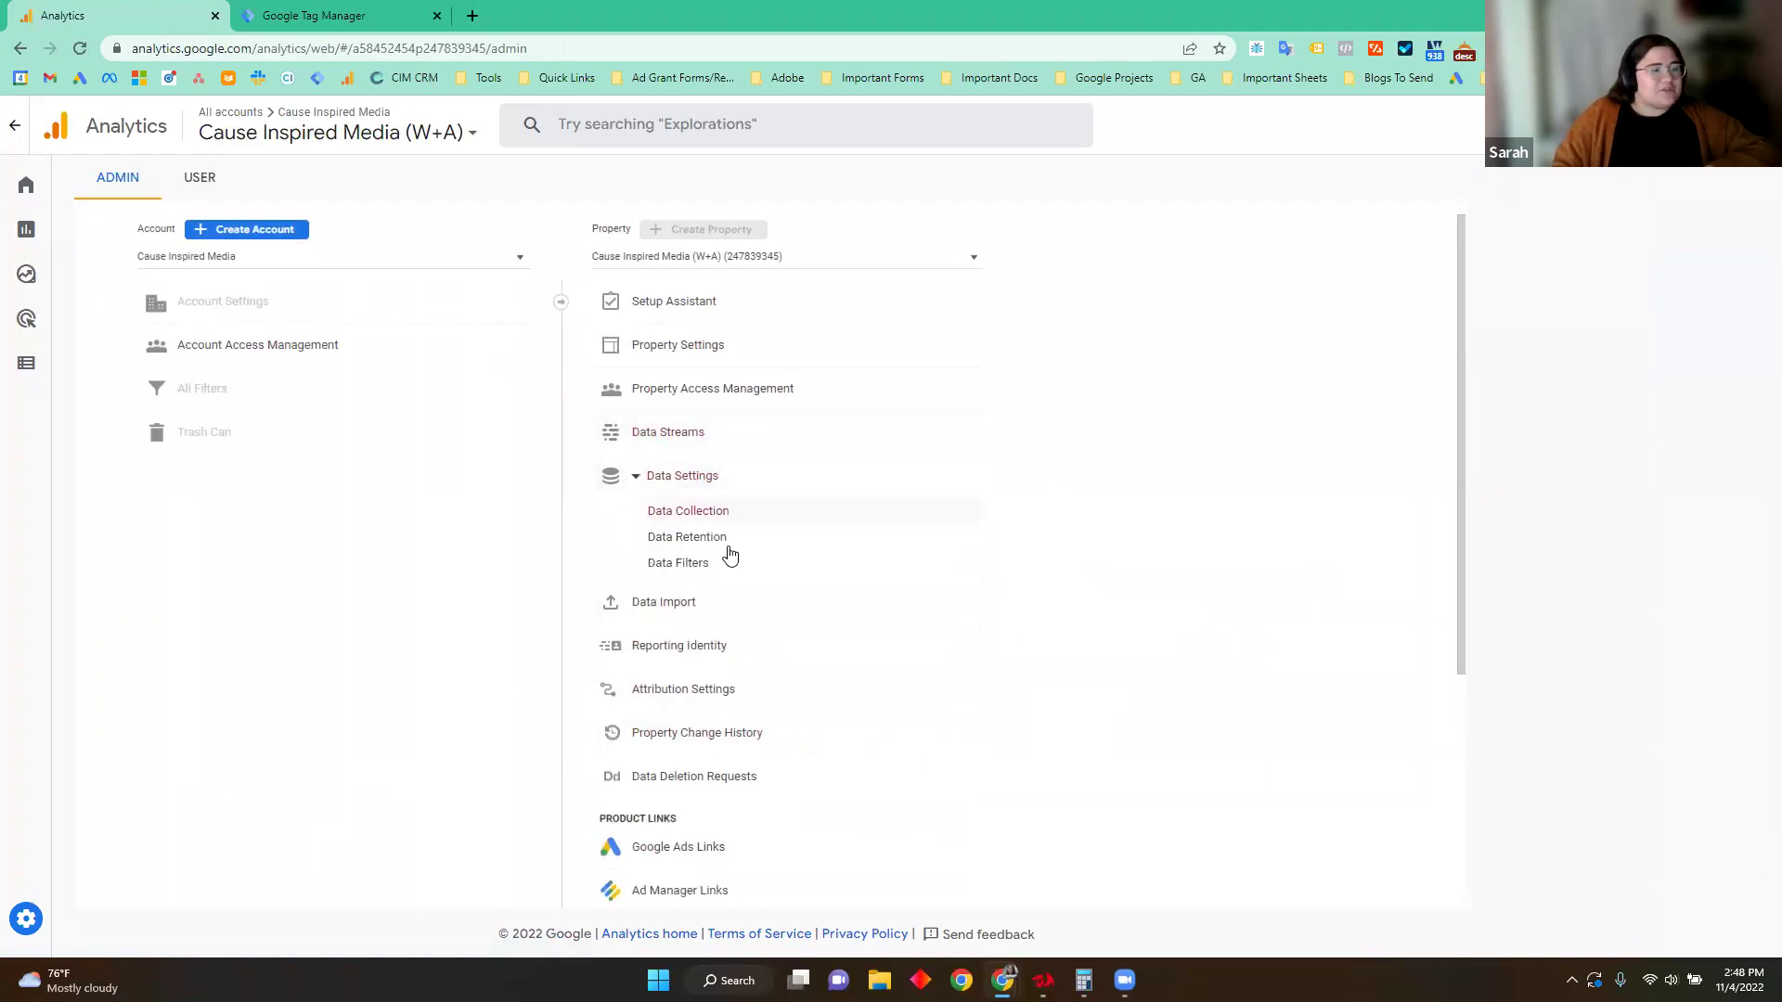
left_click(682, 546)
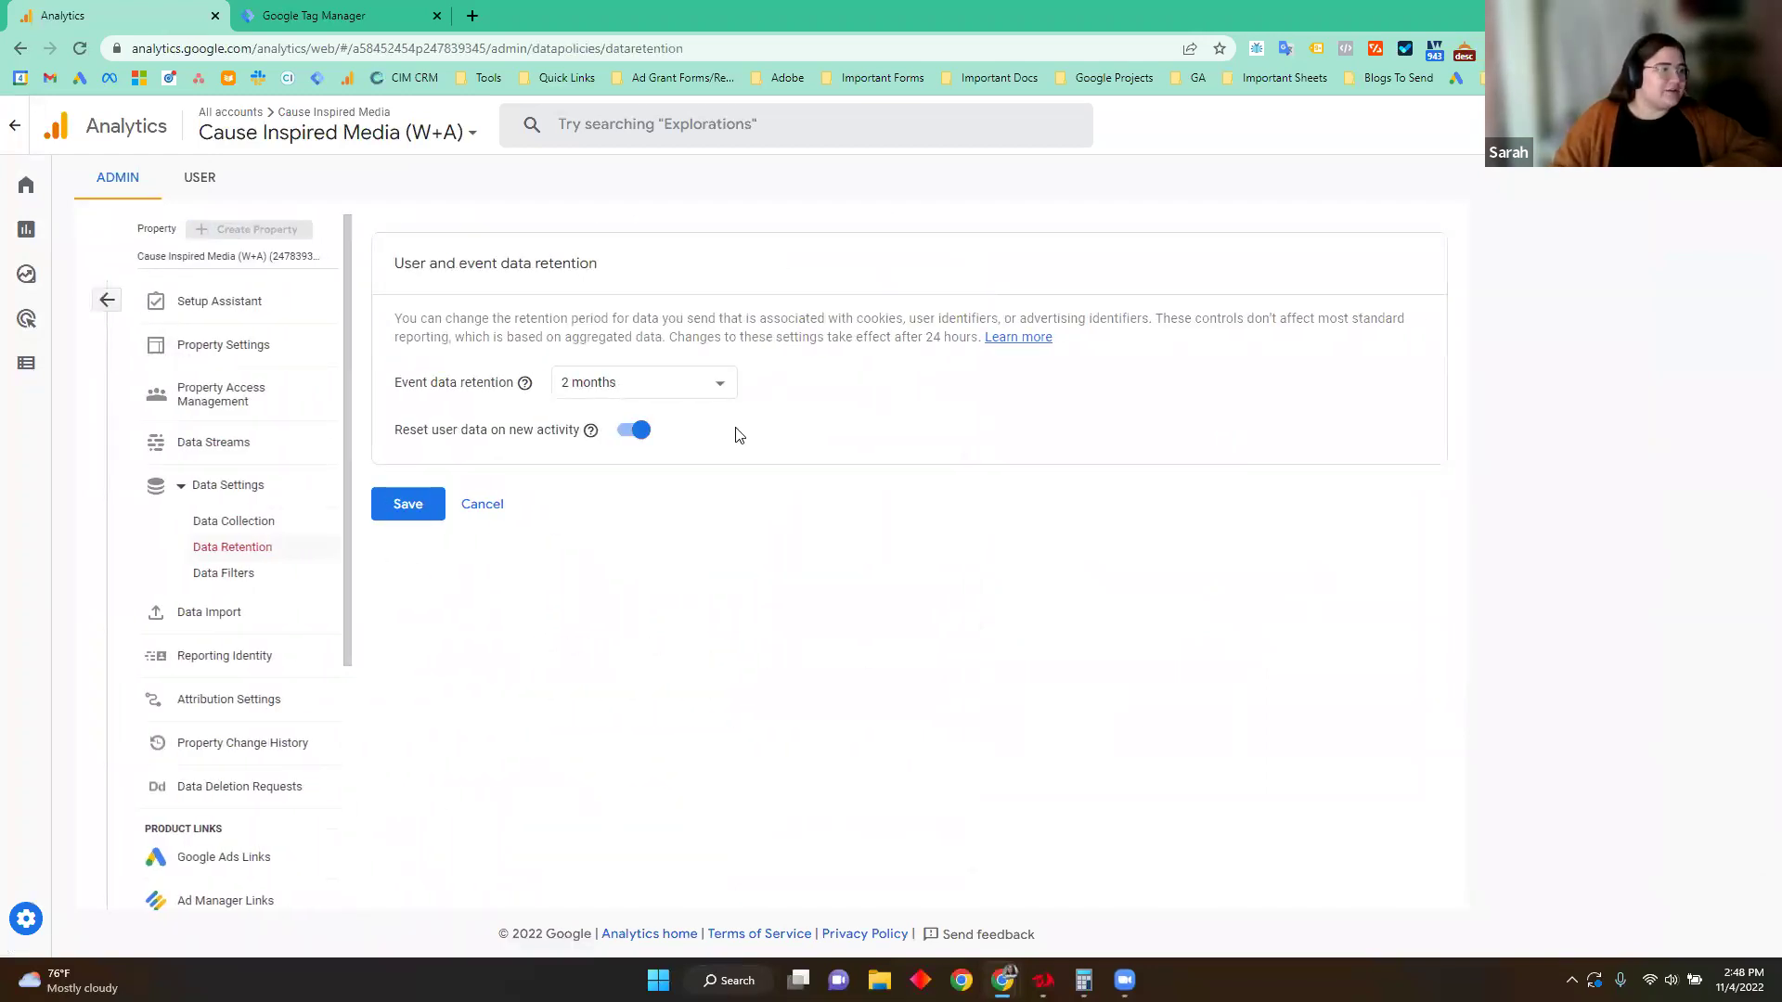
left_click(696, 385)
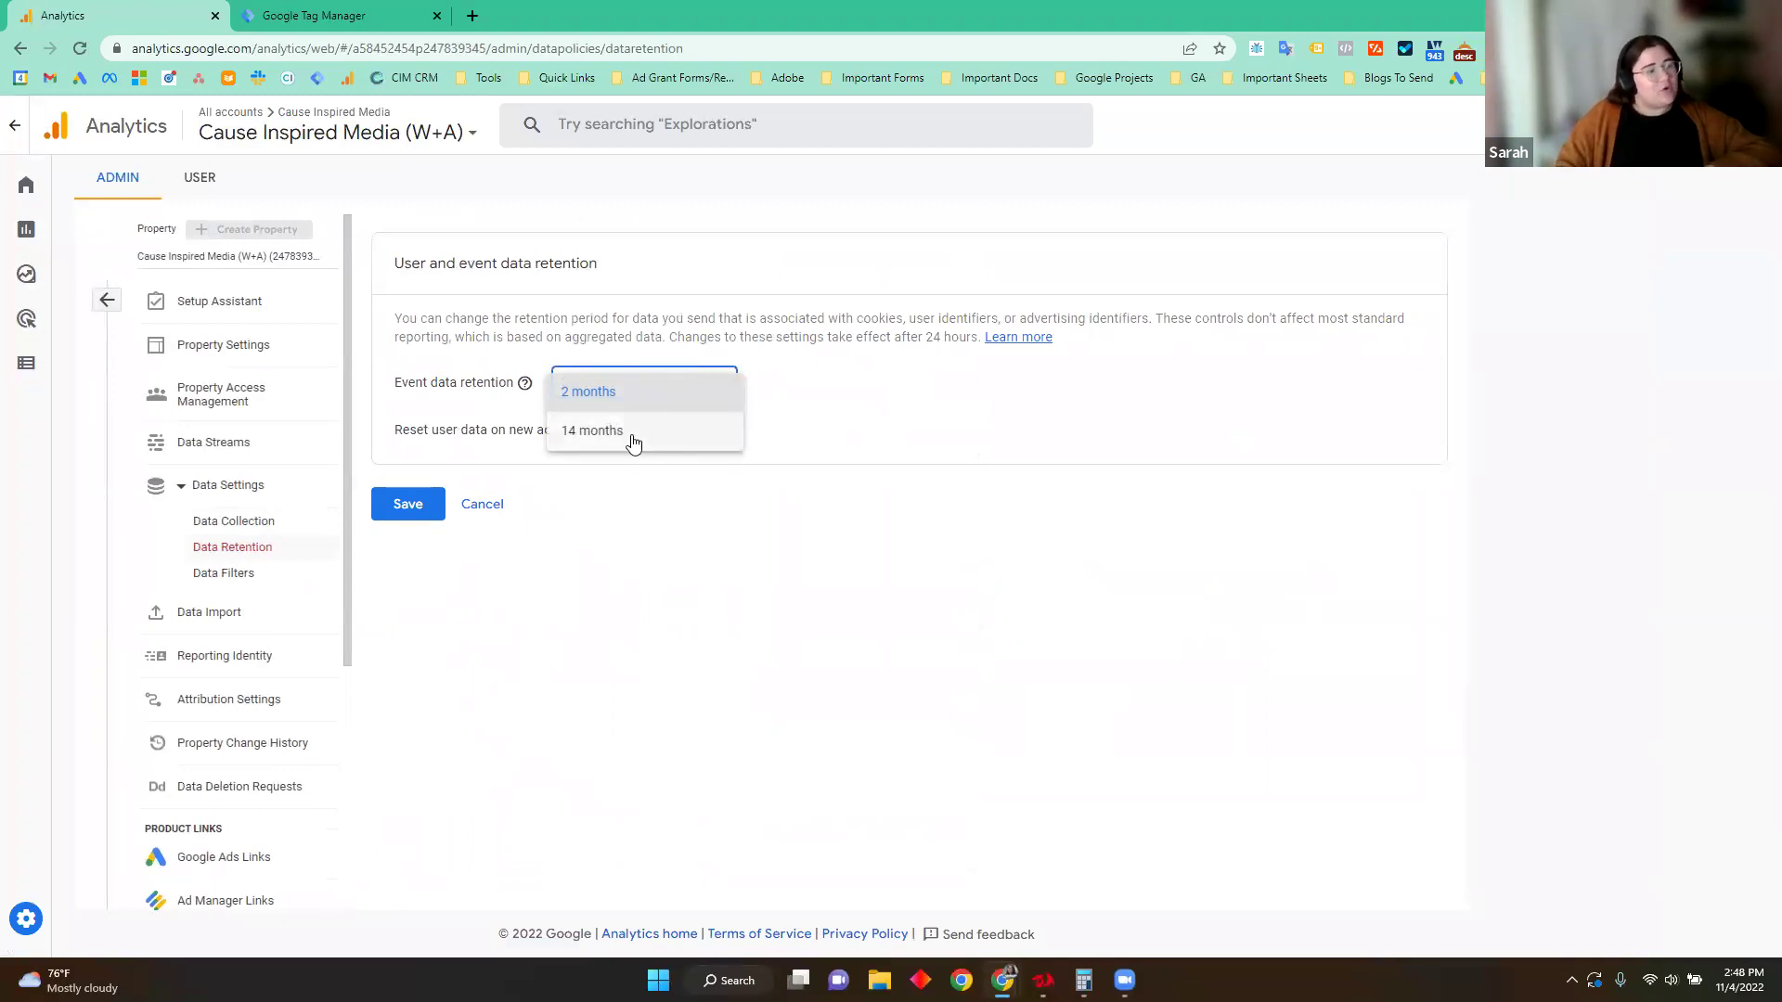
left_click(815, 353)
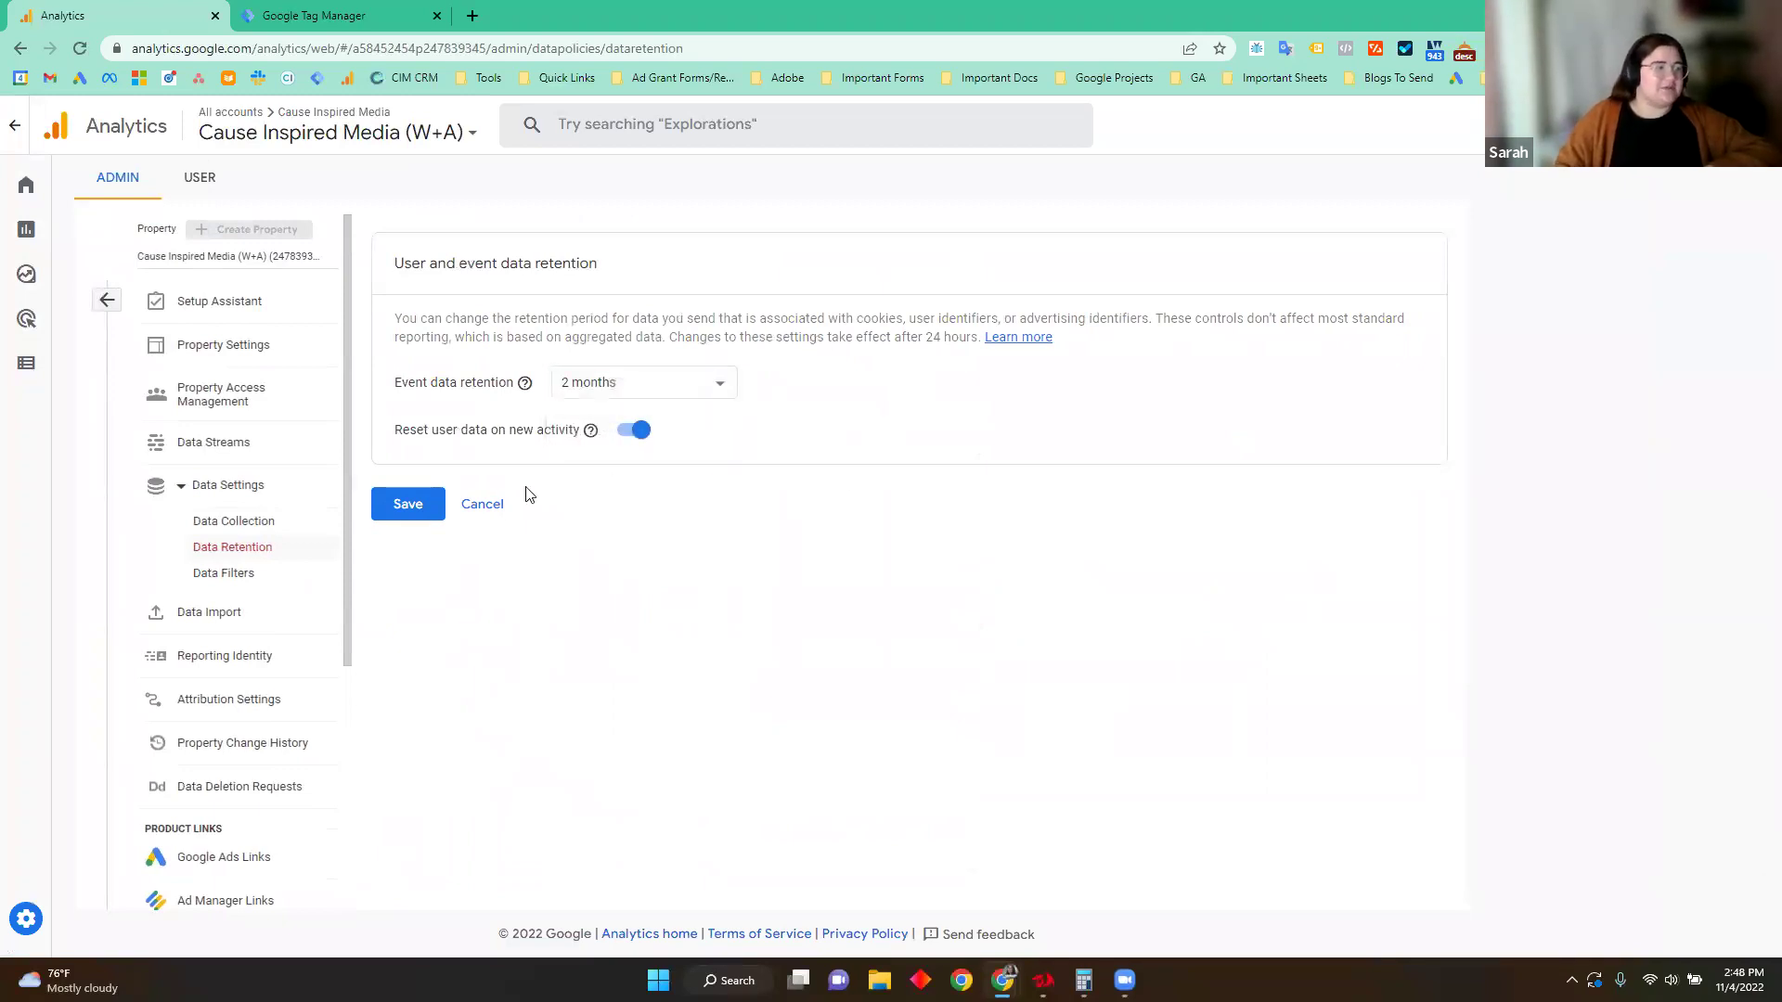
left_click(484, 506)
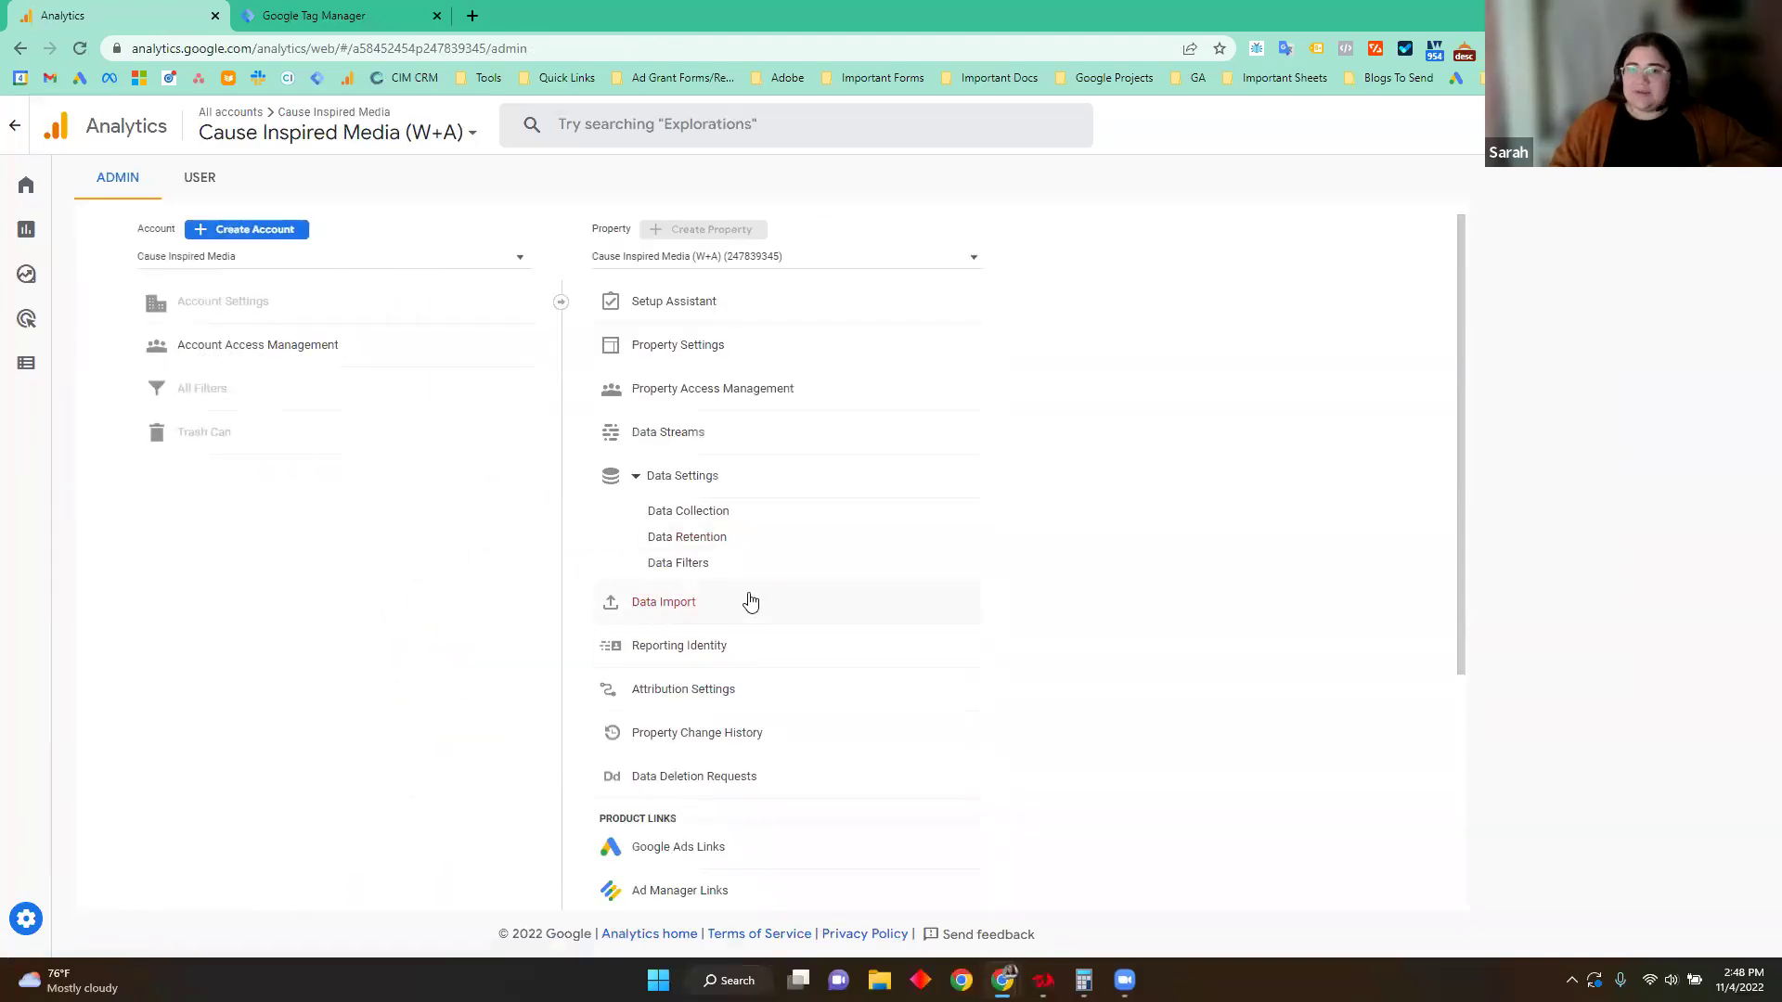
Step: Look over the property's data filters and the filter types available for creating a new one
left_click(711, 566)
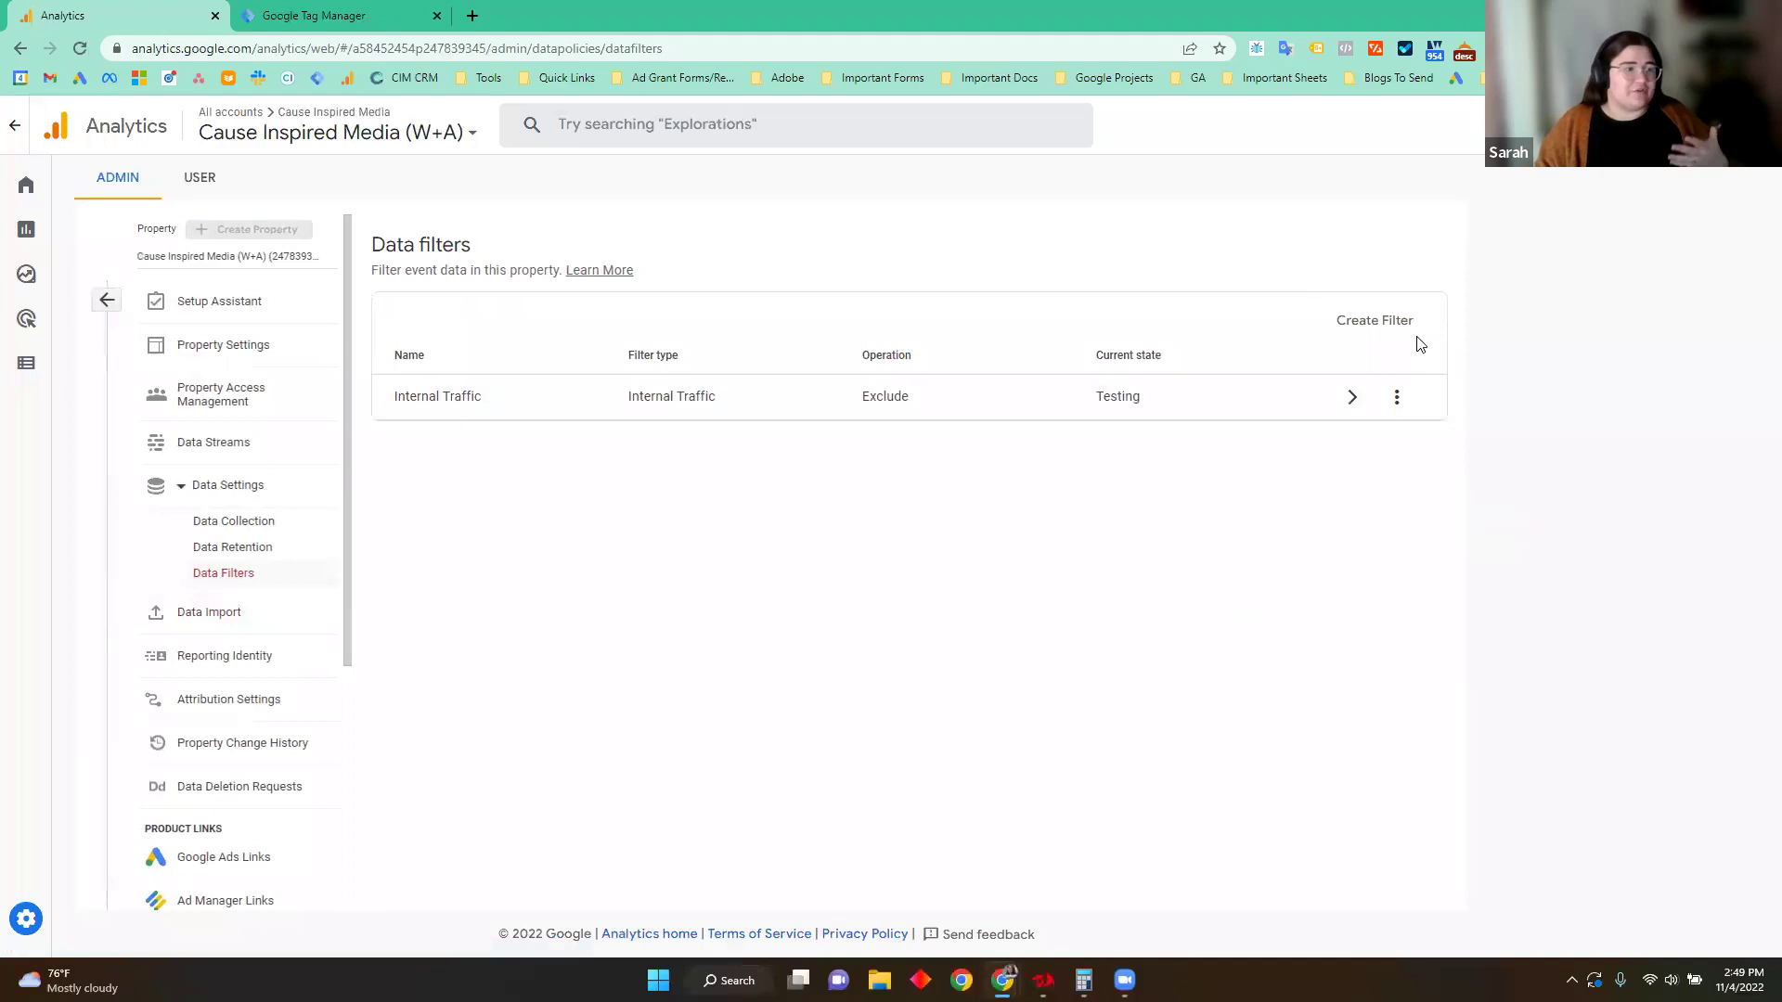
left_click(1375, 321)
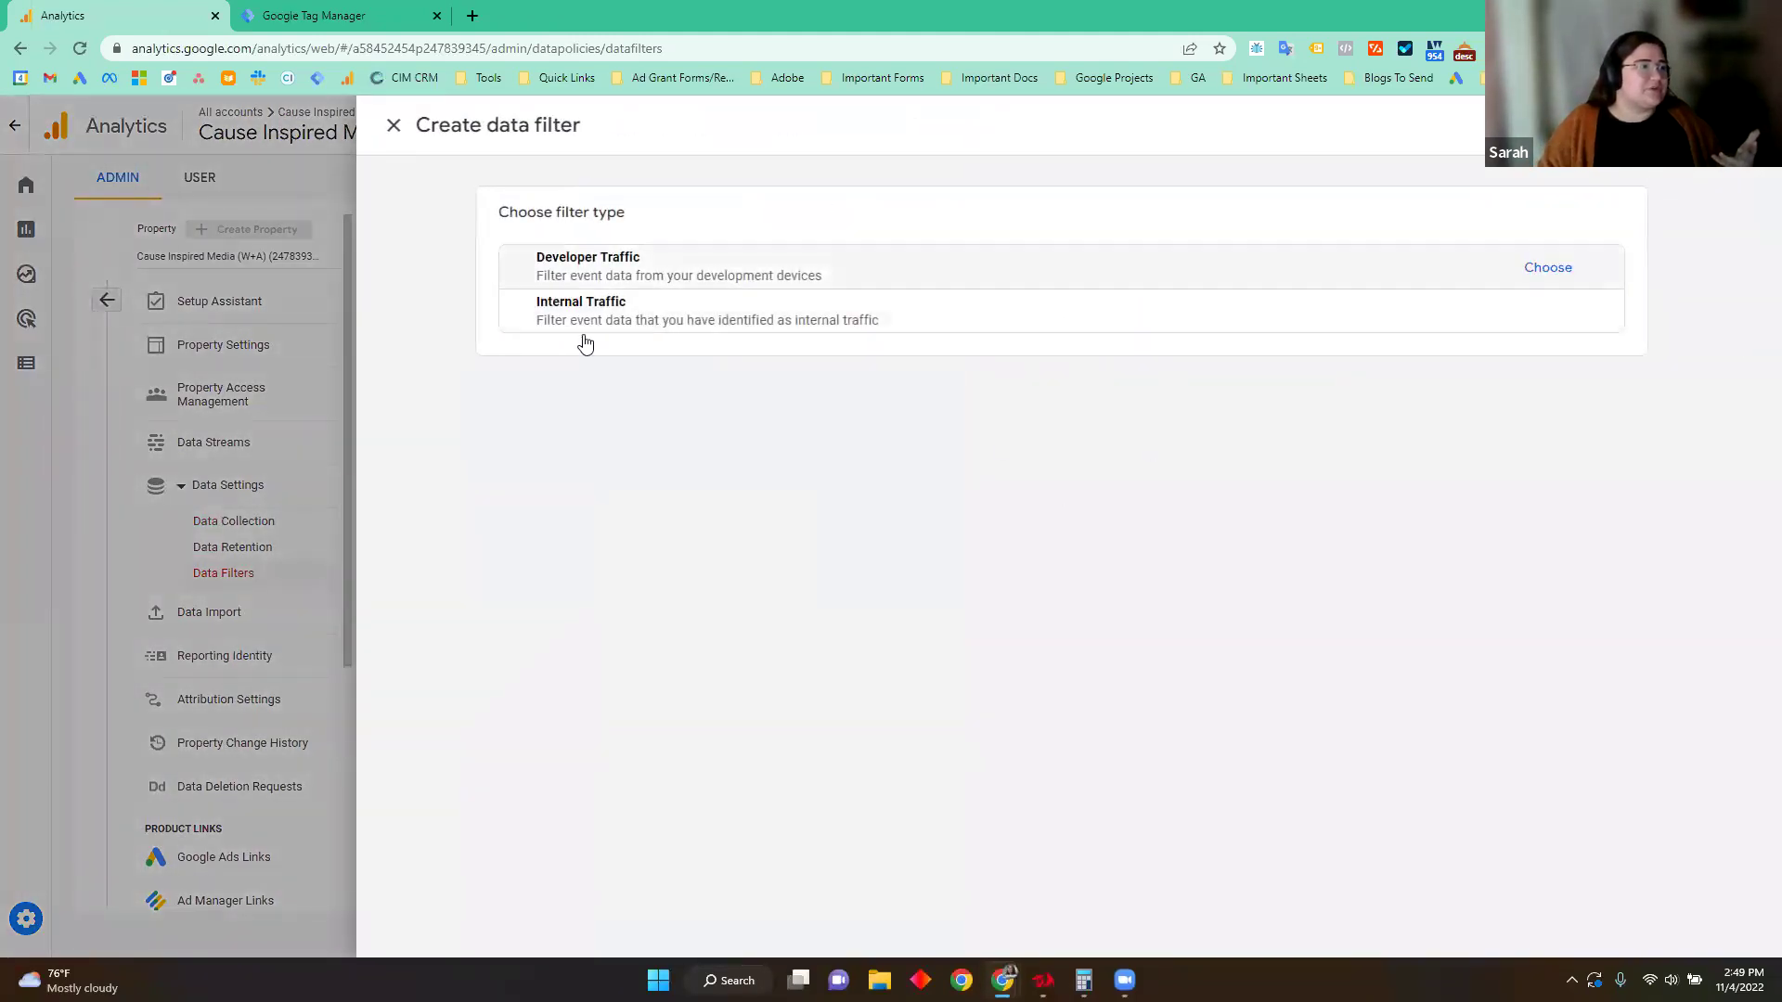
left_click(392, 127)
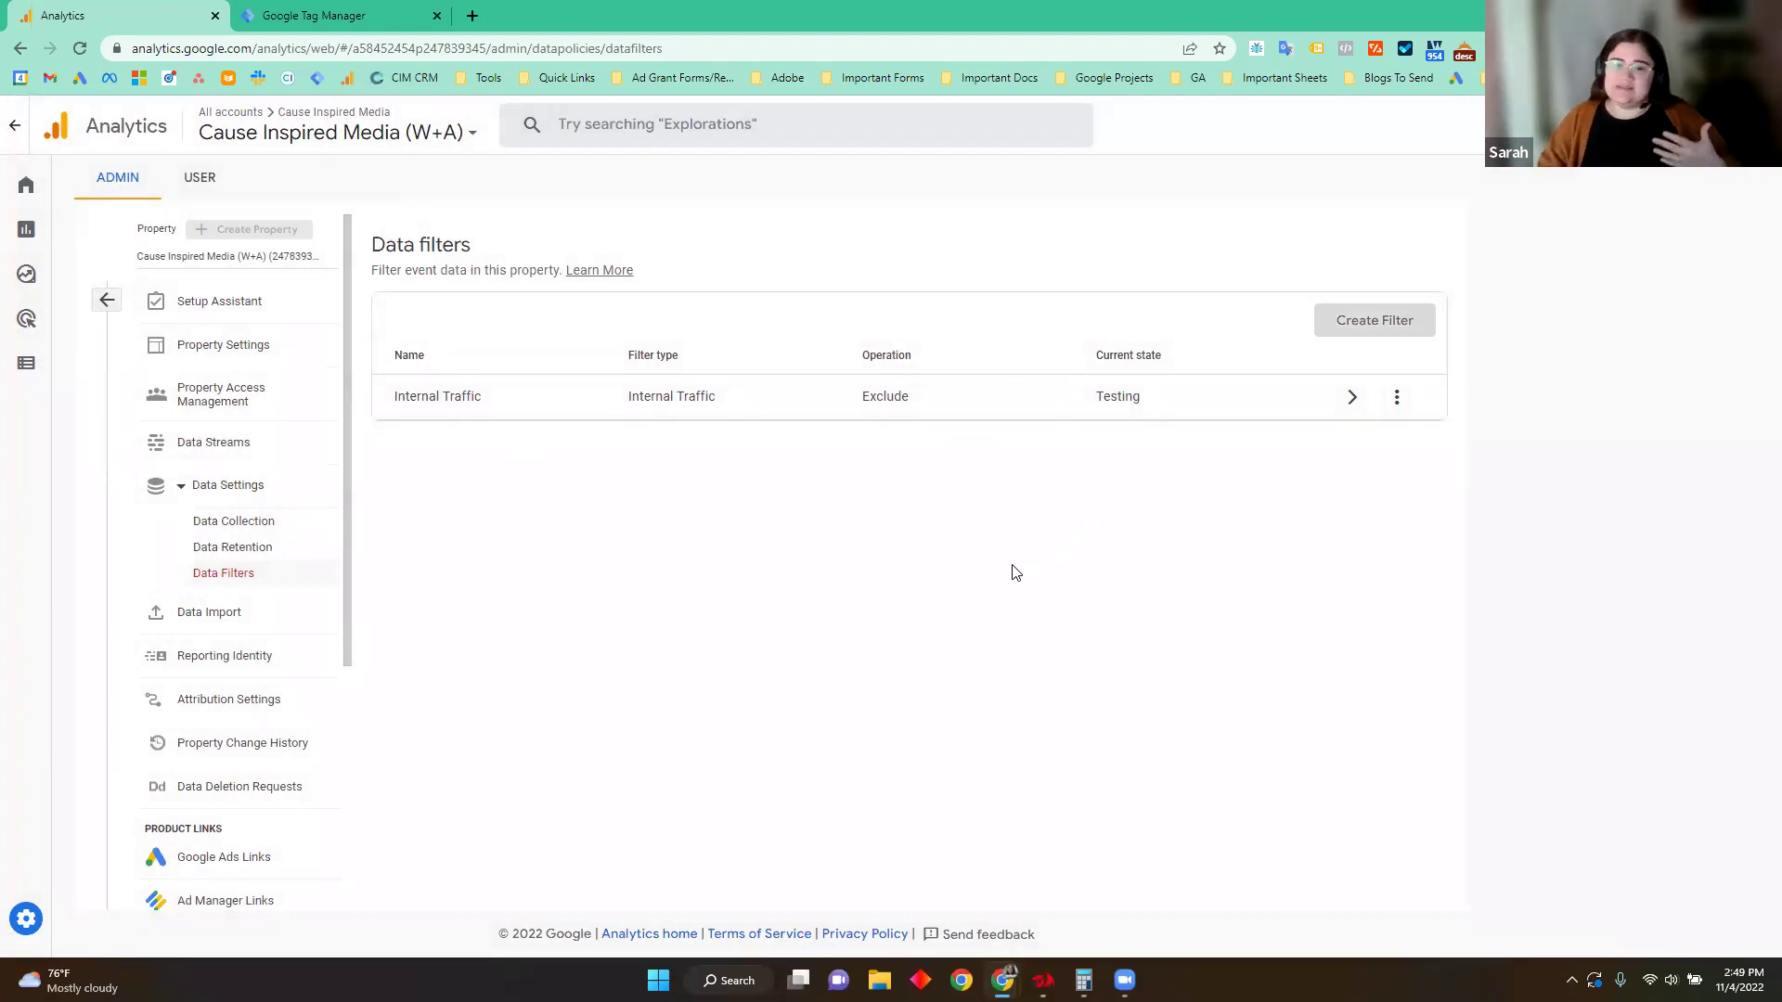
Step: Switch to the GA4 Education Series presentation window and advance to the GA4 Vocabulary Cheat Sheet slide
mouse_move(1004, 978)
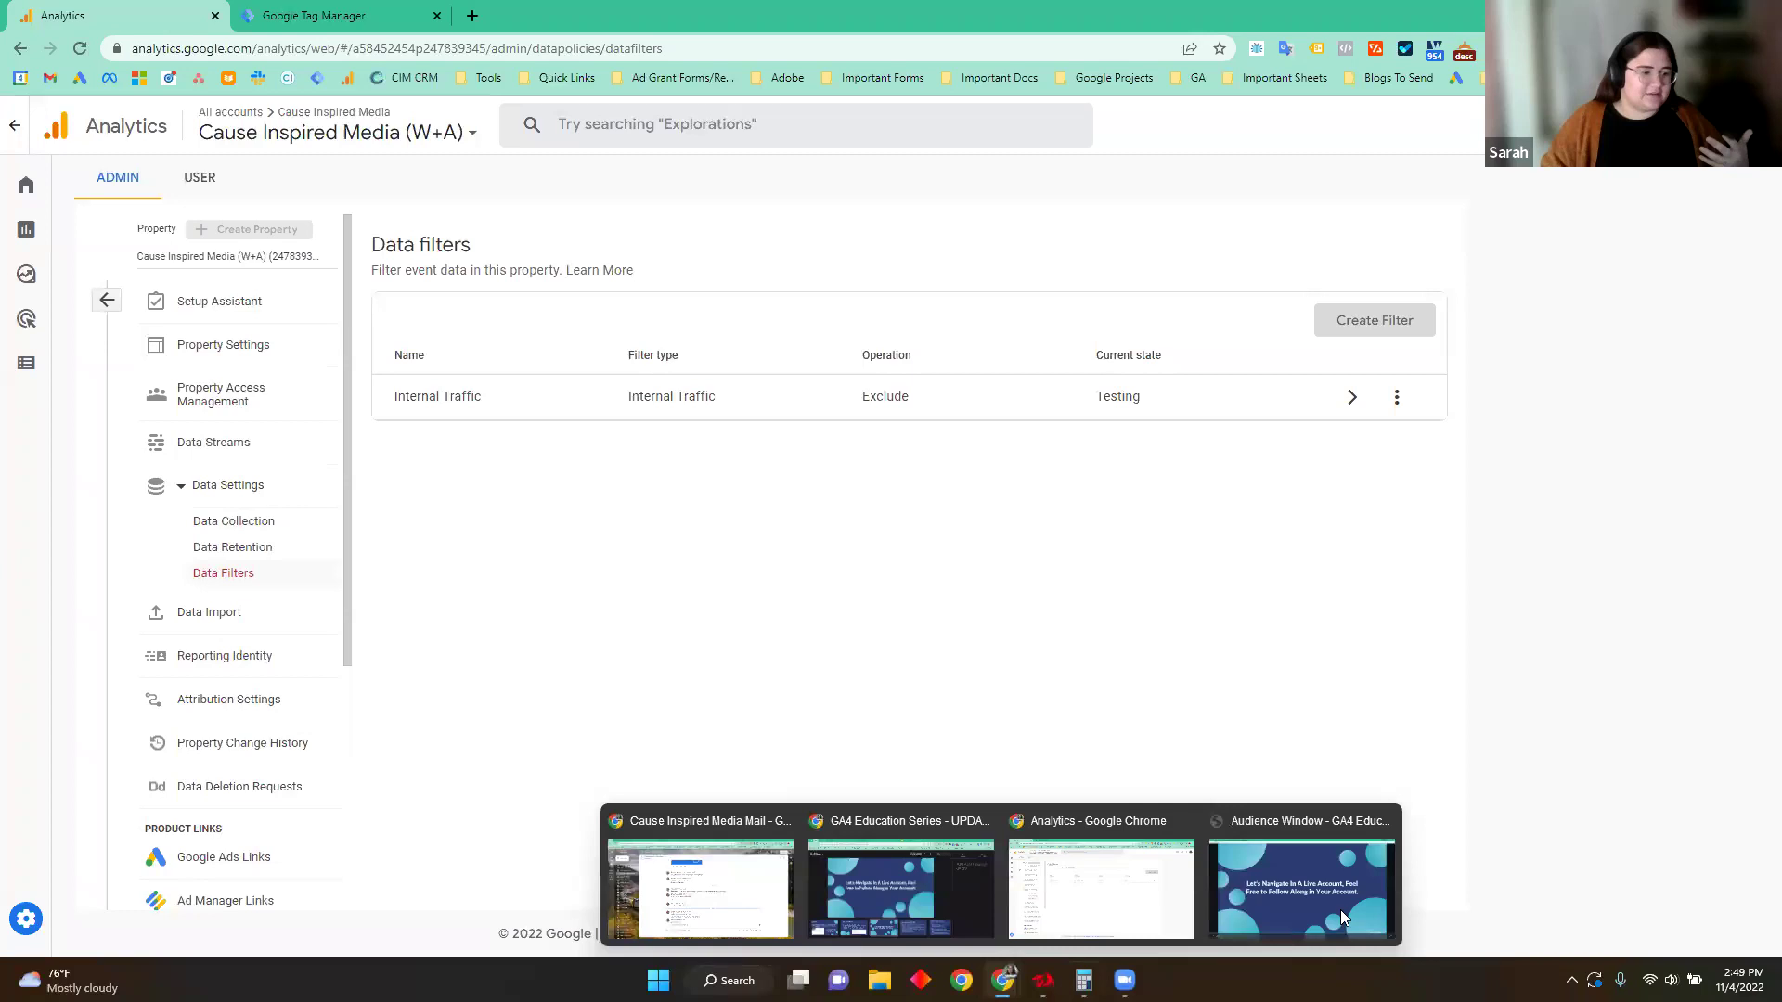
left_click(1342, 917)
left_click(1732, 937)
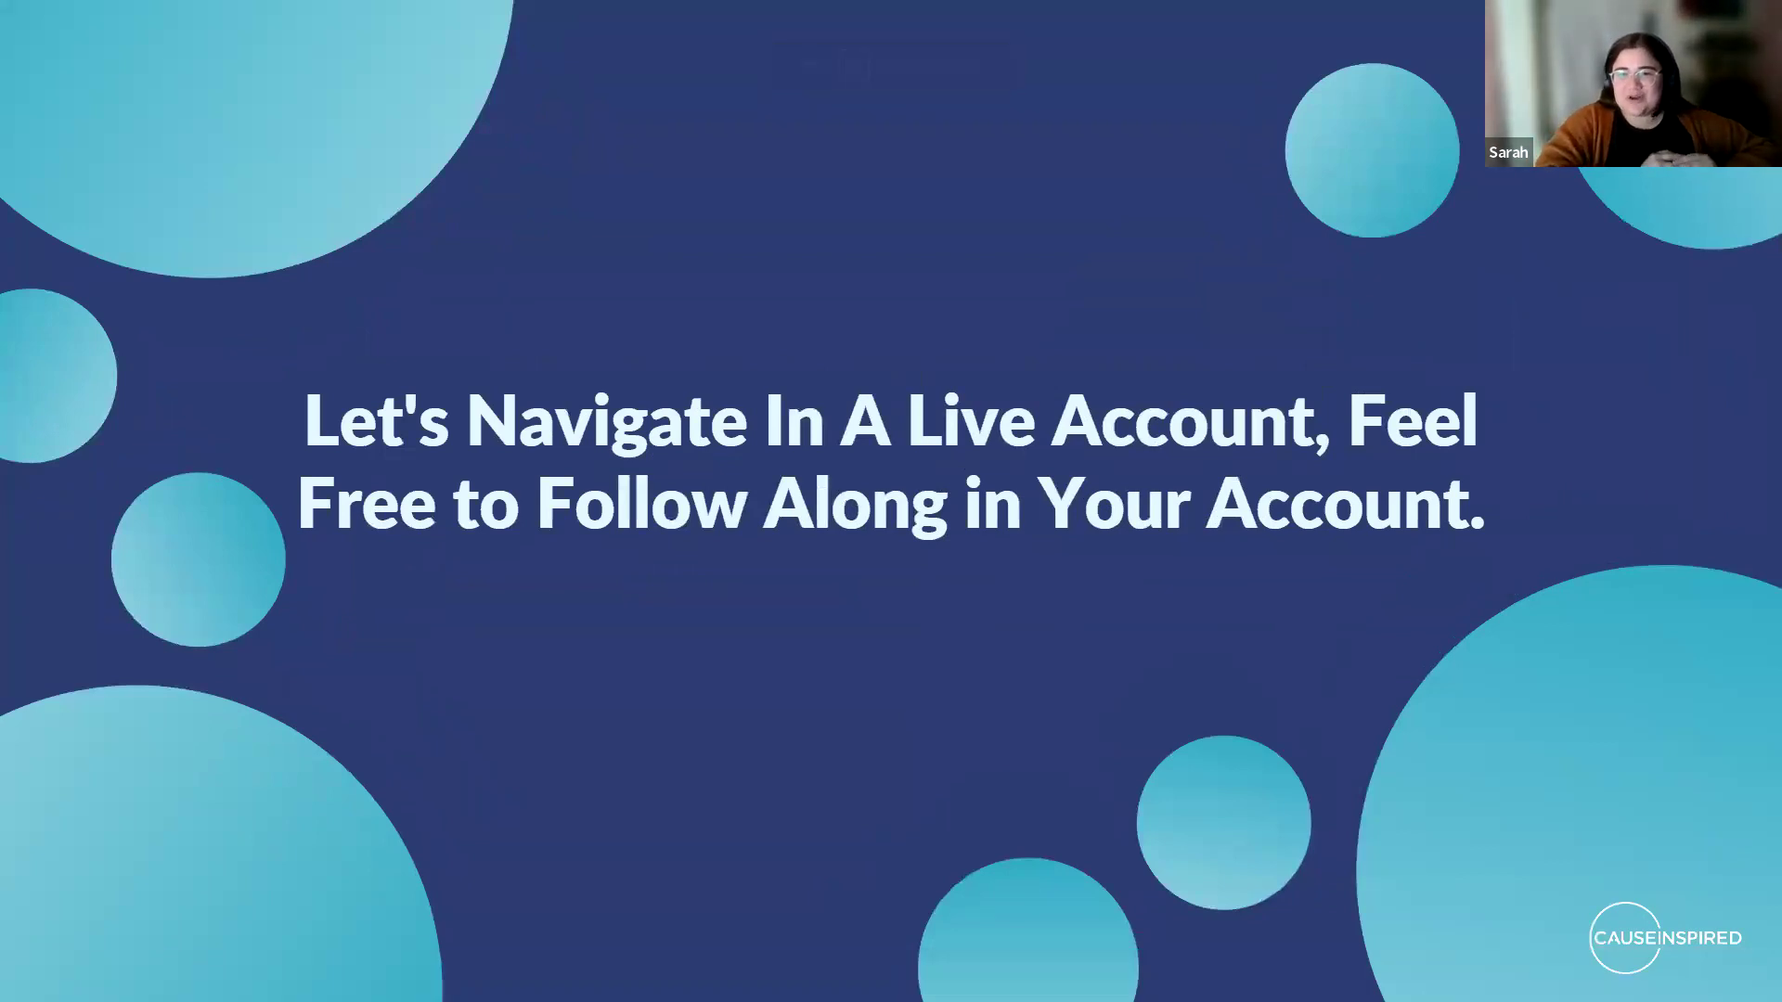
left_click(1634, 519)
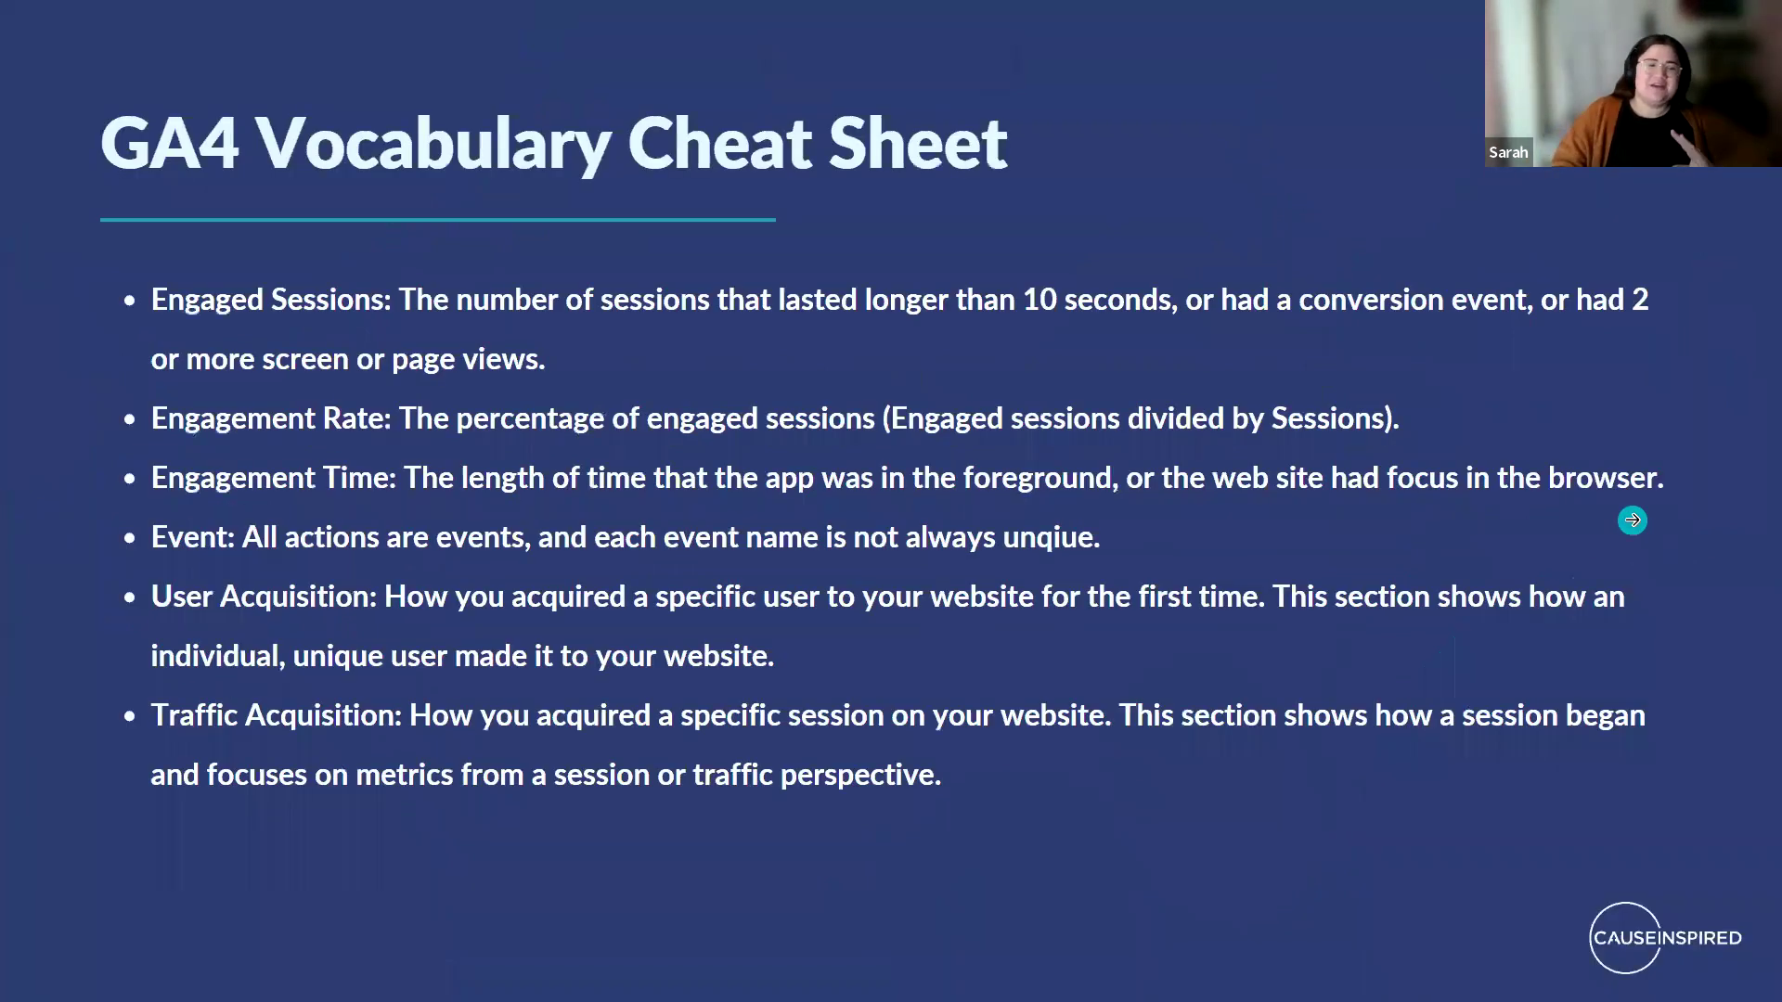